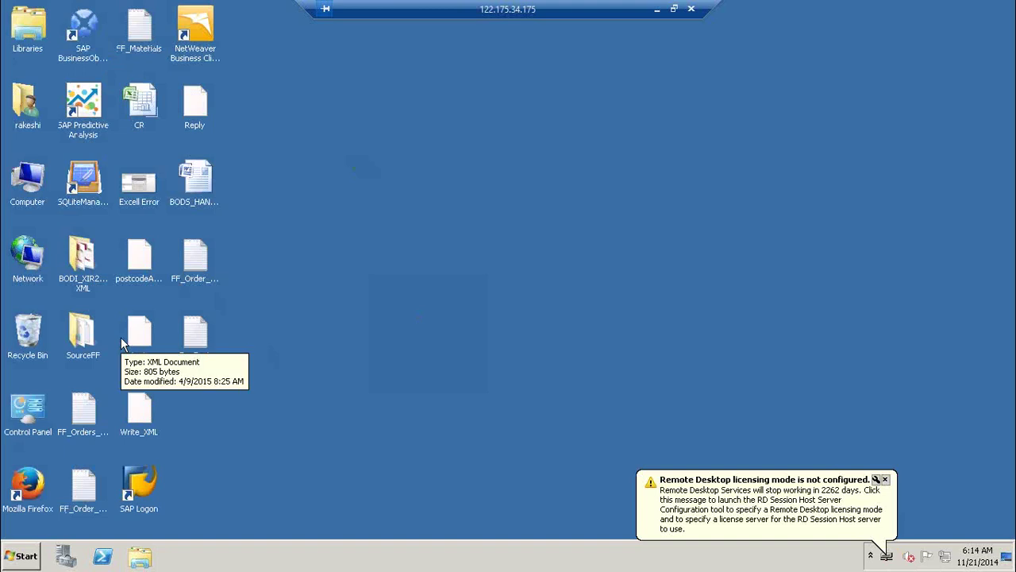
Open the BODI_XIR2_Manipulating XML desktop folder, then minimize the Remote Desktop session.
{"action": "double_click", "coordinate": [82, 266]}
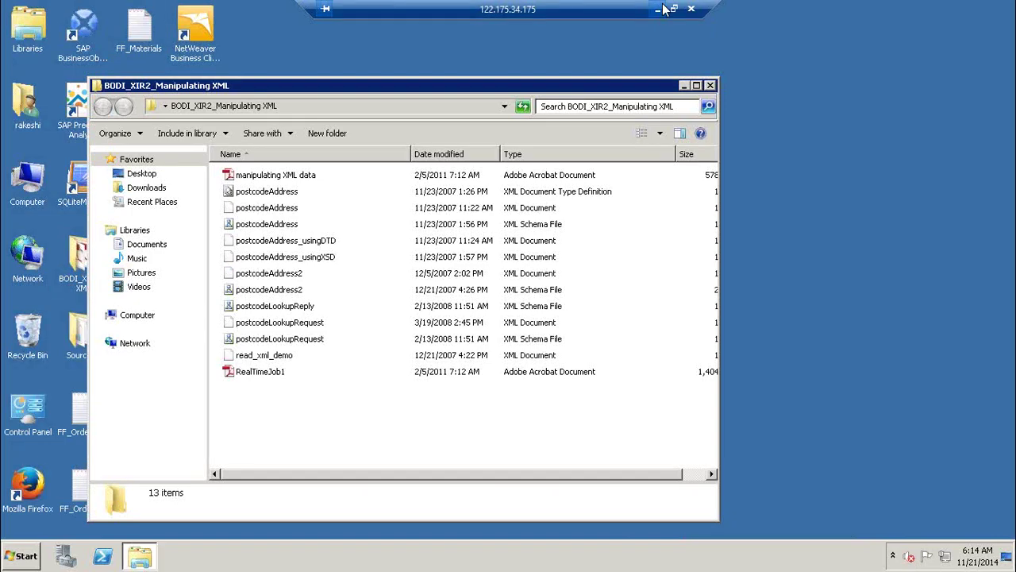
{"action": "left_click", "coordinate": [664, 9]}
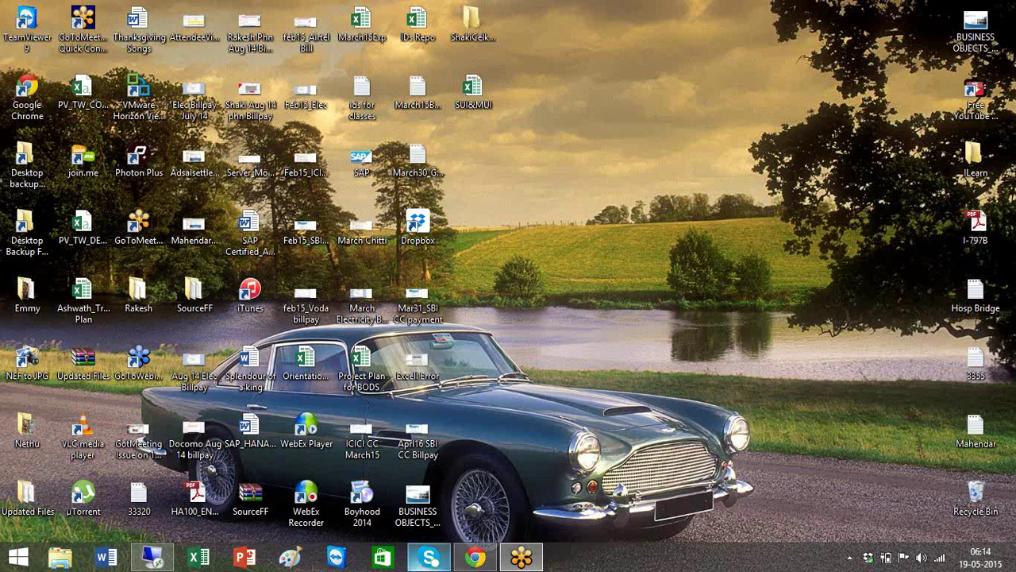
Launch Excel and open the SAP-BODS -Training Schedule Plan workbook in a maximized window.
{"action": "left_click", "coordinate": [148, 560]}
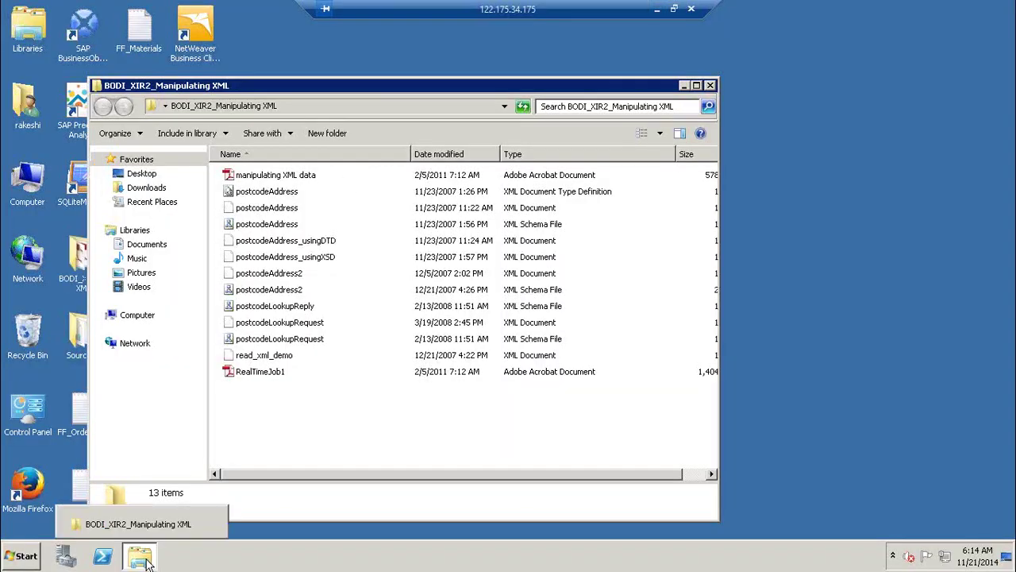
{"action": "left_click", "coordinate": [656, 9]}
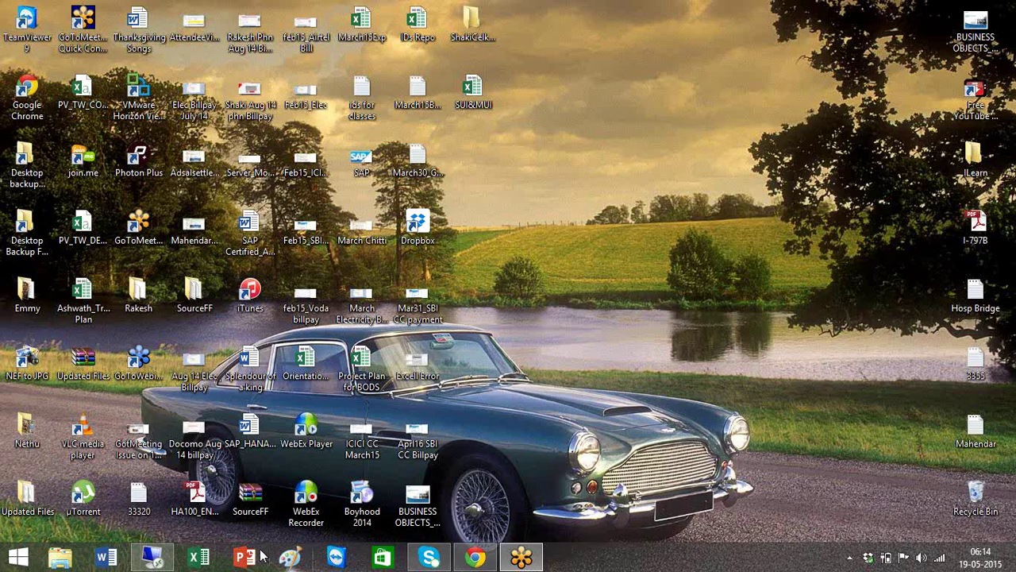
{"action": "key", "text": "super+r"}
{"action": "type", "text": "excel"}
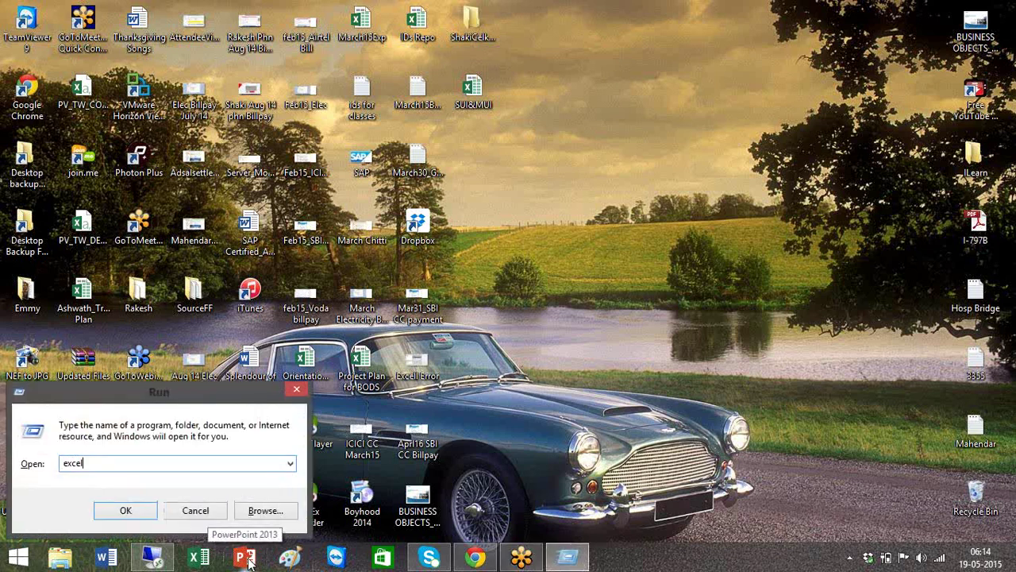
{"action": "key", "text": "Return"}
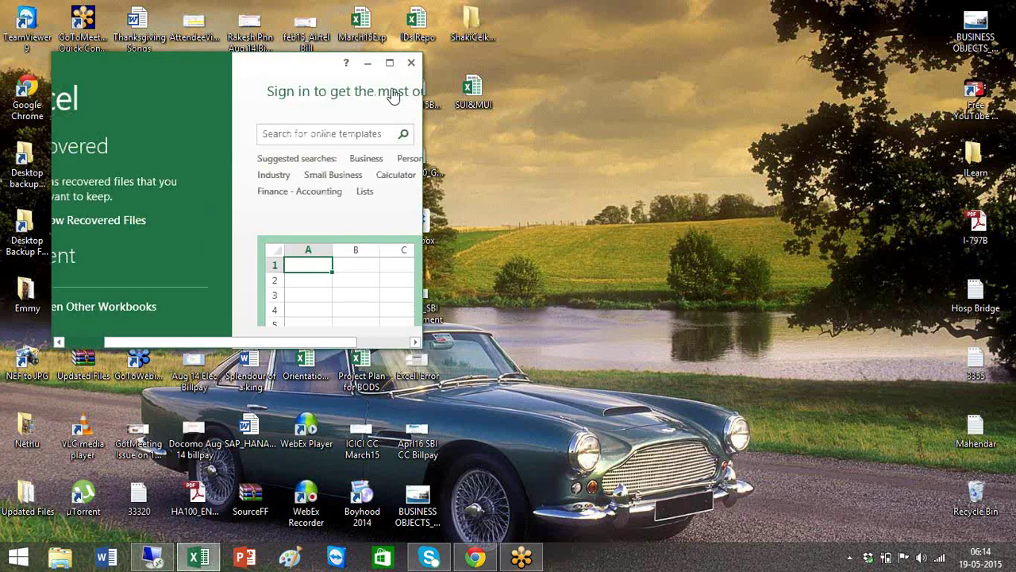
{"action": "left_click", "coordinate": [389, 63]}
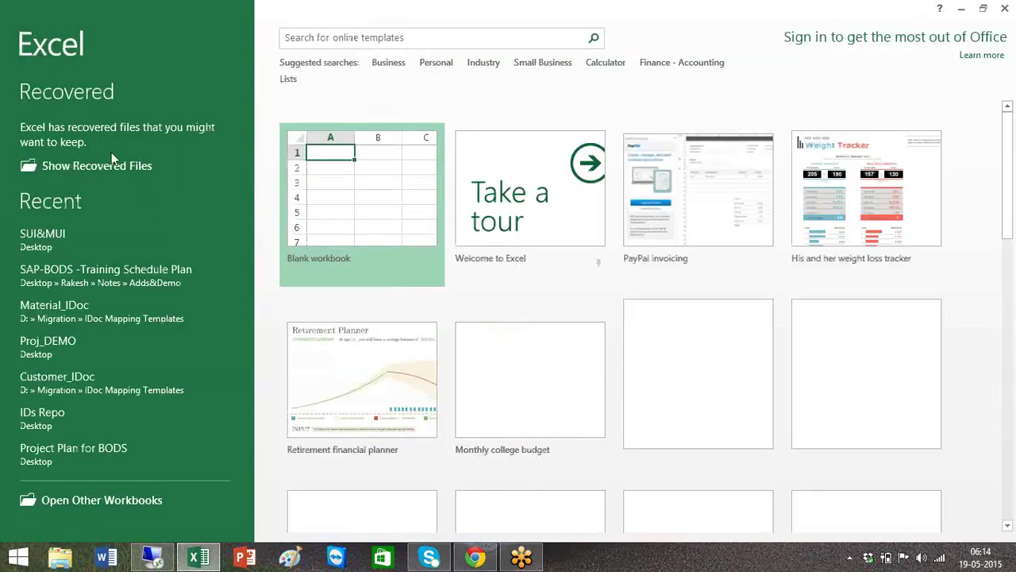
{"action": "left_click", "coordinate": [113, 280]}
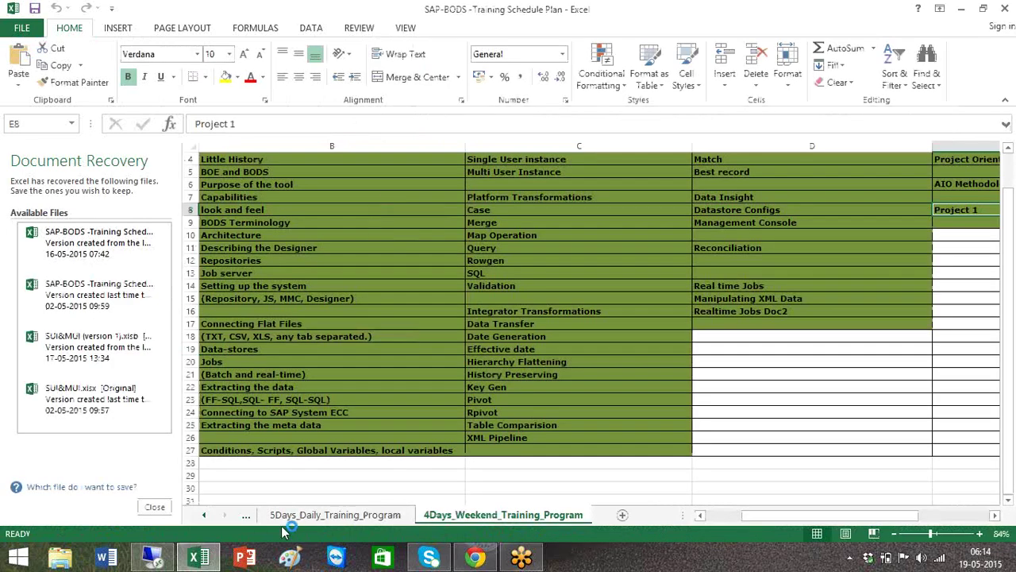
On the 10Days_Daily_Training_Program sheet, bring Day 8's Realtime Jobs Doc2 entry into view.
{"action": "left_click", "coordinate": [246, 515]}
{"action": "left_click", "coordinate": [258, 515]}
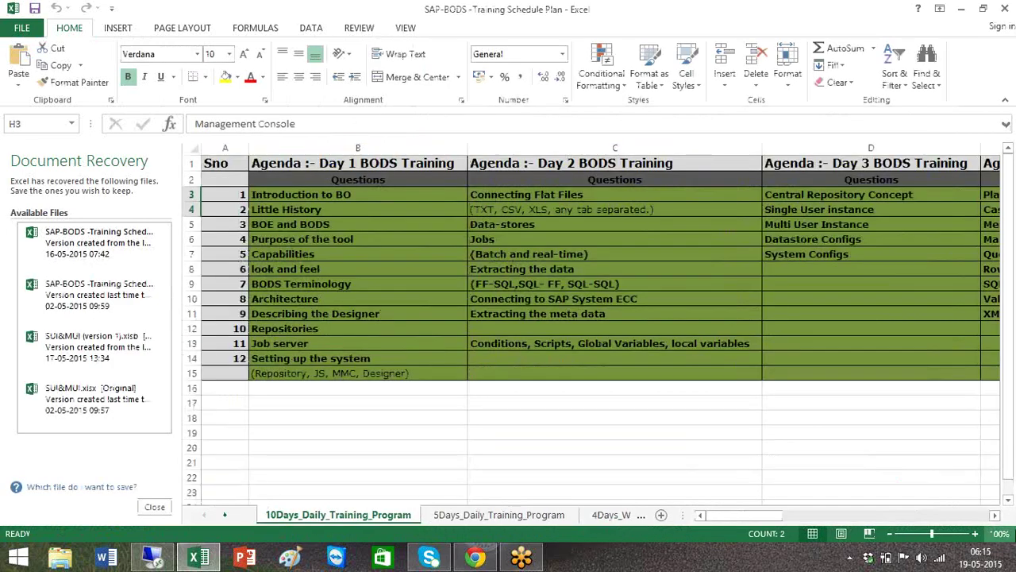
{"action": "left_click", "coordinate": [995, 515]}
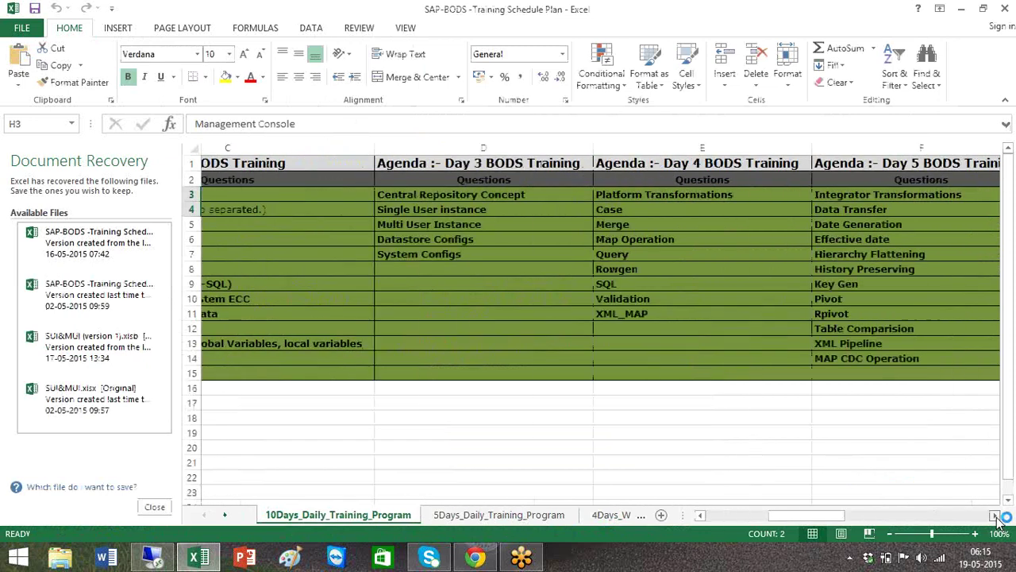
{"action": "left_click", "coordinate": [995, 515]}
{"action": "left_click", "coordinate": [995, 516]}
{"action": "left_click", "coordinate": [994, 515]}
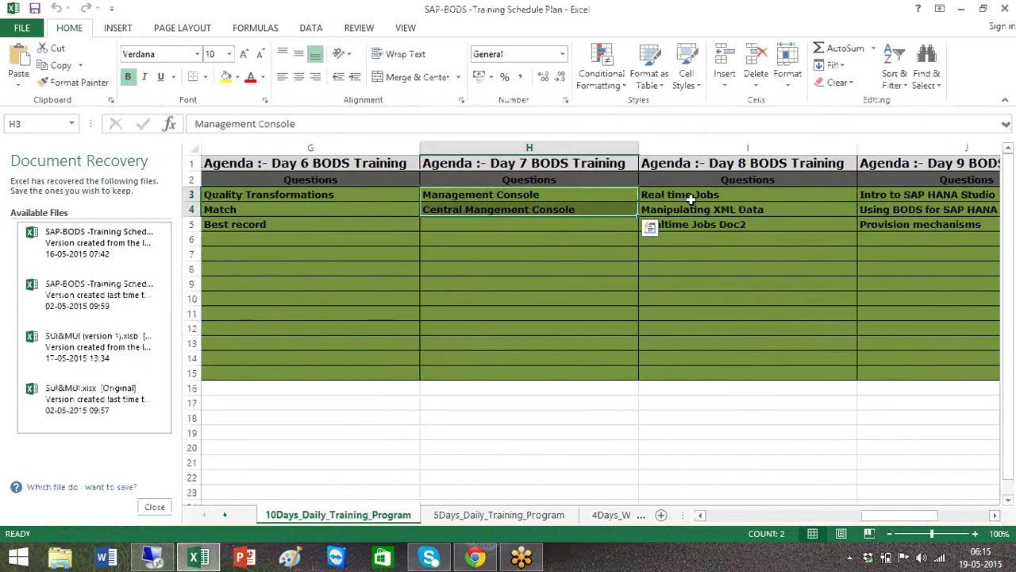
{"action": "left_click", "coordinate": [702, 226]}
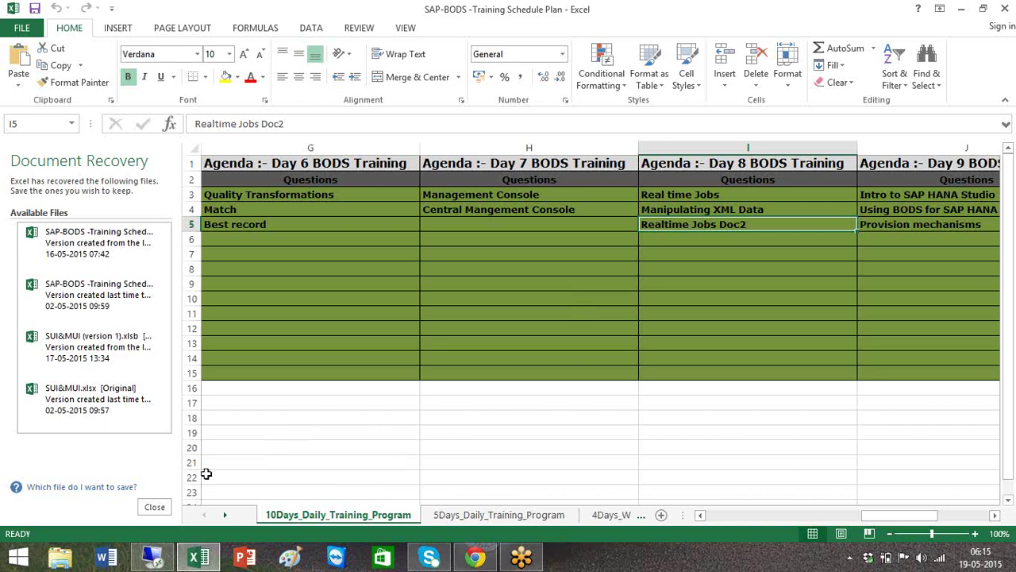
Dismiss Document Recovery, discarding the recovered files, and return to the remote session.
{"action": "left_click", "coordinate": [155, 508]}
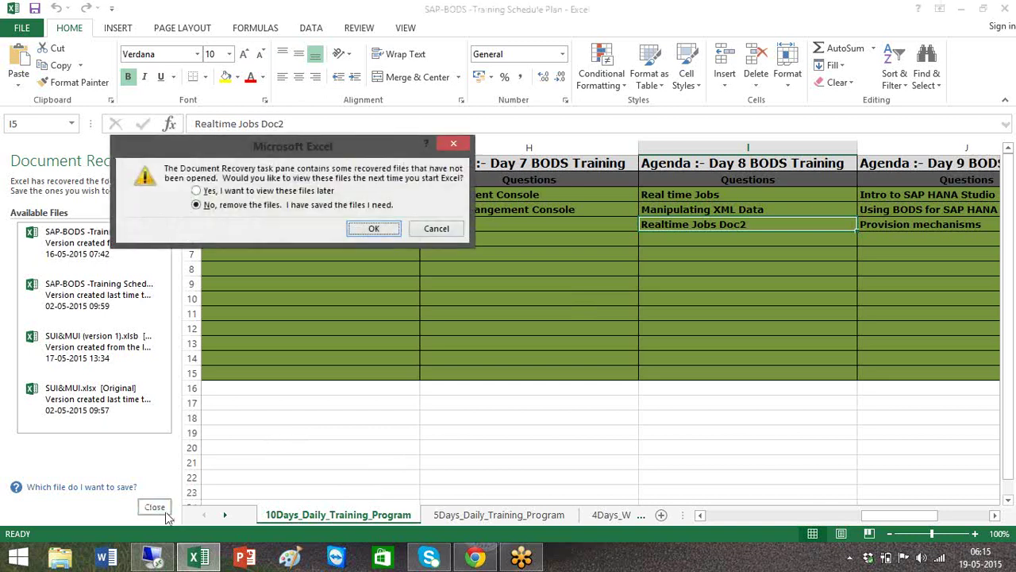
{"action": "left_click", "coordinate": [372, 230]}
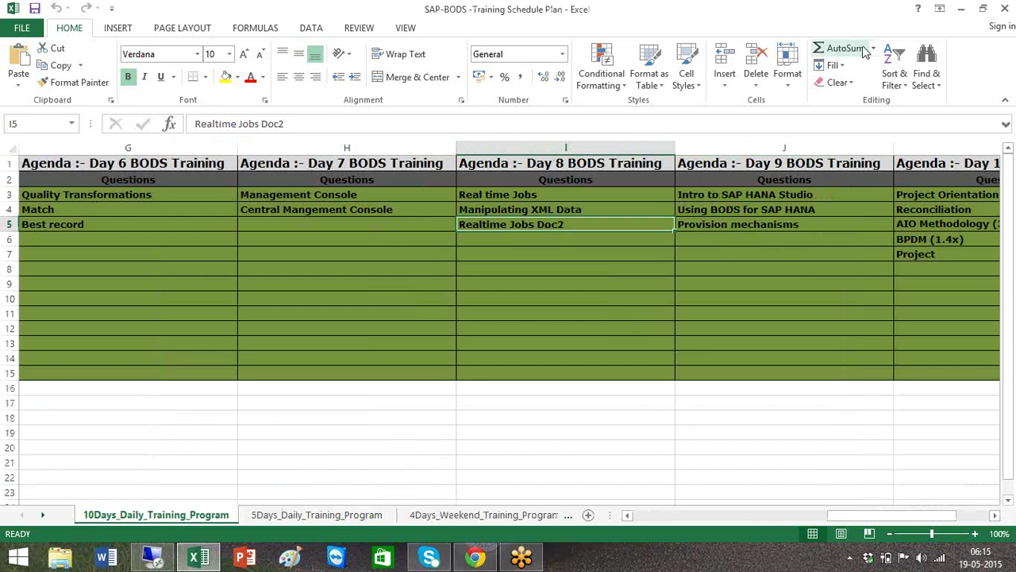
{"action": "left_click", "coordinate": [155, 558]}
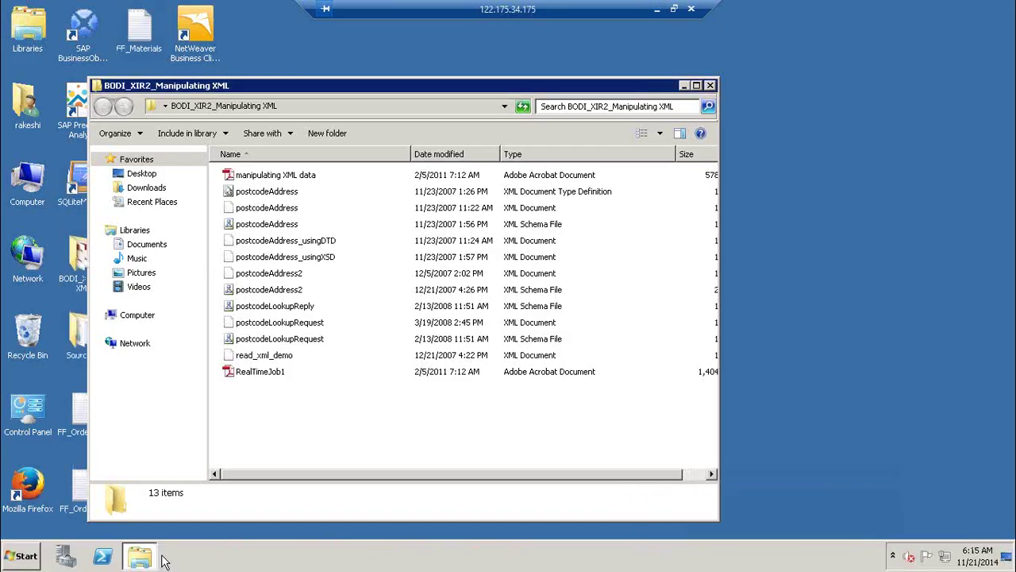
Launch Notepad and type '1) How to handle XML data ( QT, XML_MAP, XML_Pipeline)'.
{"action": "key", "text": "super+r"}
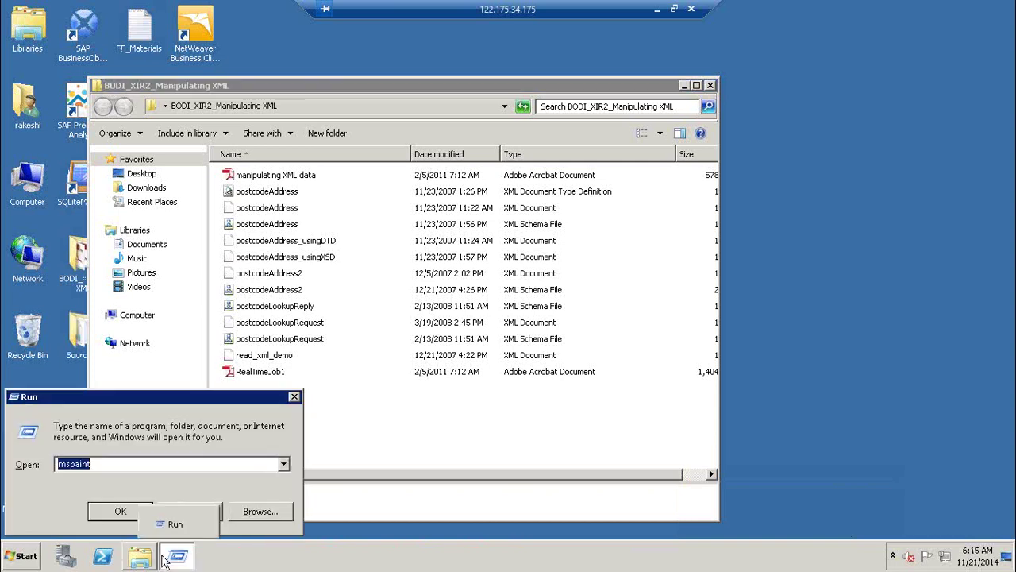
{"action": "type", "text": "notep"}
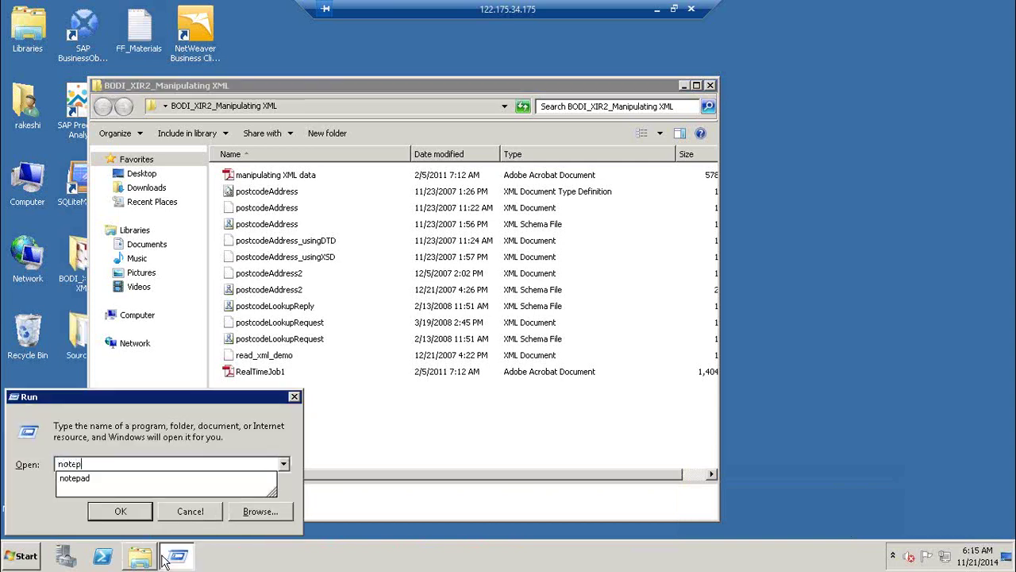
{"action": "type", "text": "ad"}
{"action": "key", "text": "Return"}
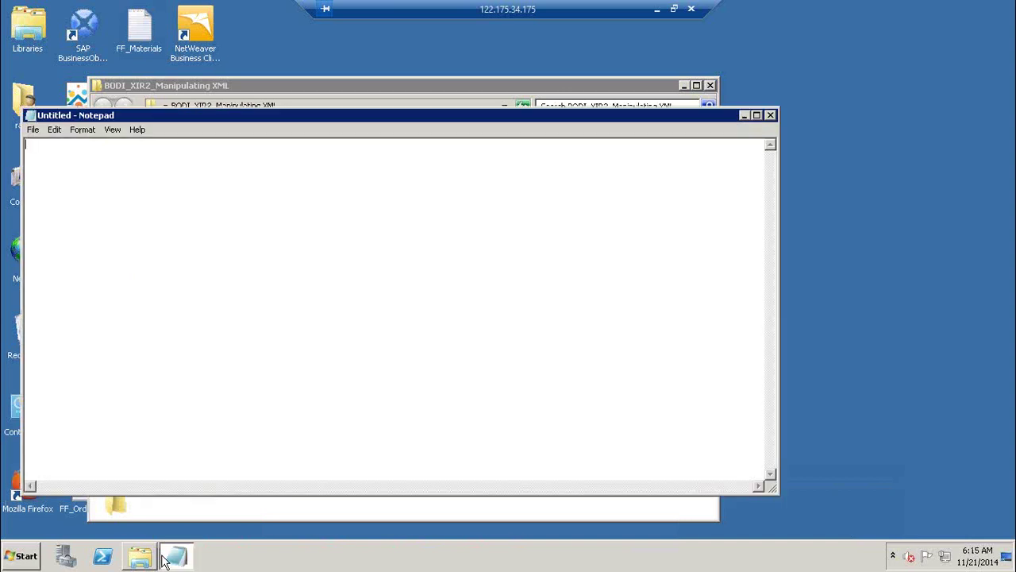
{"action": "type", "text": "1) How to handle XML data"}
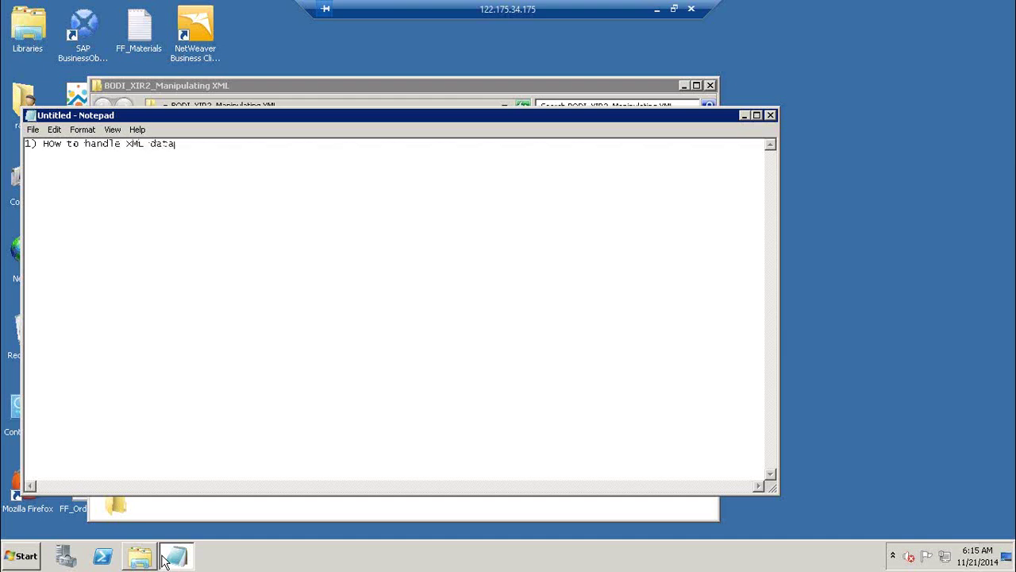
{"action": "type", "text": " ("}
{"action": "type", "text": " Qn"}
{"action": "type", "text": ", XM"}
{"action": "type", "text": "L_MAP"}
{"action": "type", "text": ", XML_P"}
{"action": "type", "text": "ipeline"}
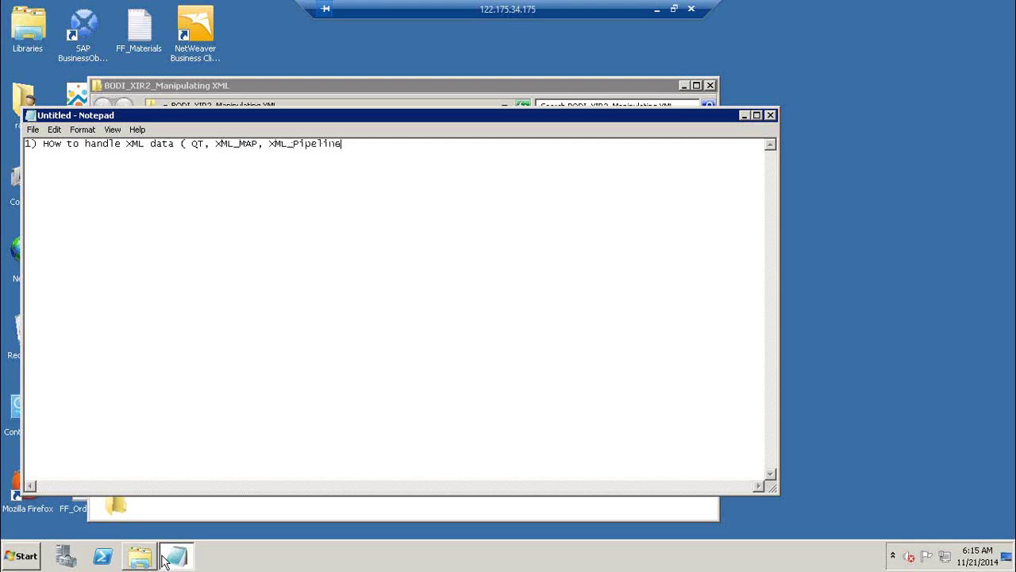
{"action": "type", "text": ")"}
{"action": "mouse_move", "coordinate": [161, 547]}
Select the manipulating XML data and RealTimeJob1 PDFs in the XML folder, then return to Notepad.
{"action": "left_click", "coordinate": [376, 89]}
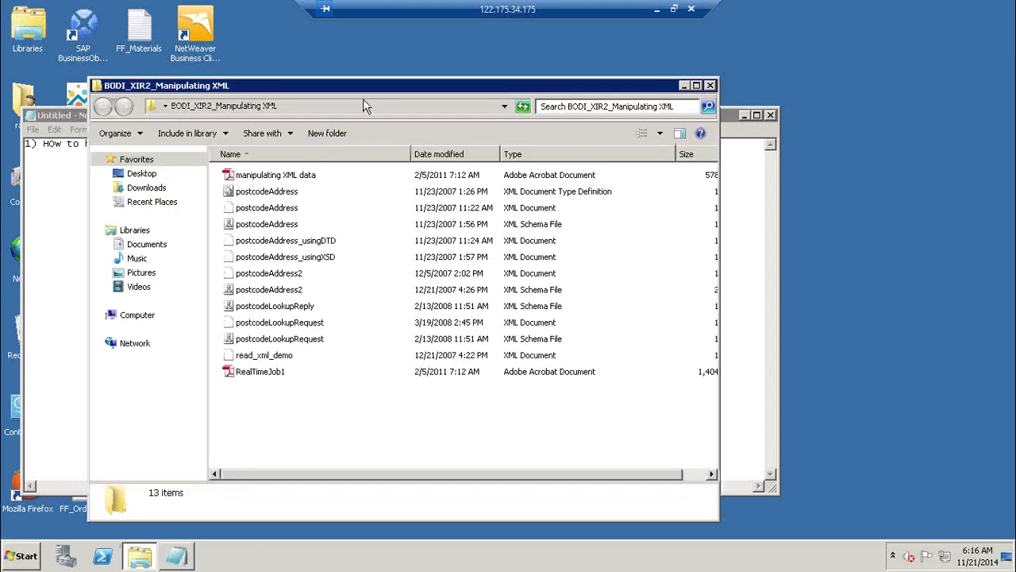
{"action": "left_click", "coordinate": [302, 177]}
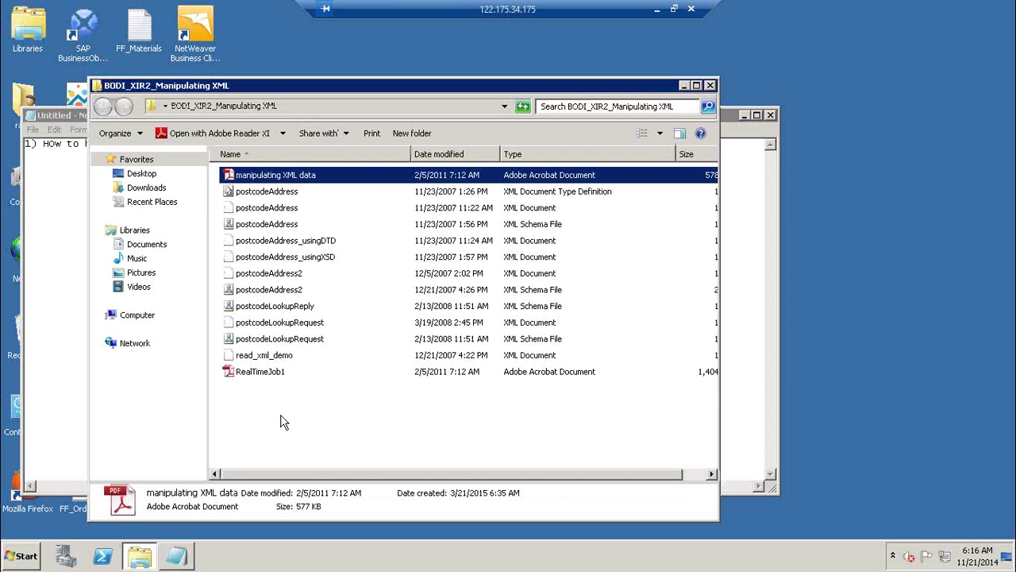
{"action": "left_click", "coordinate": [275, 375], "text": "ctrl"}
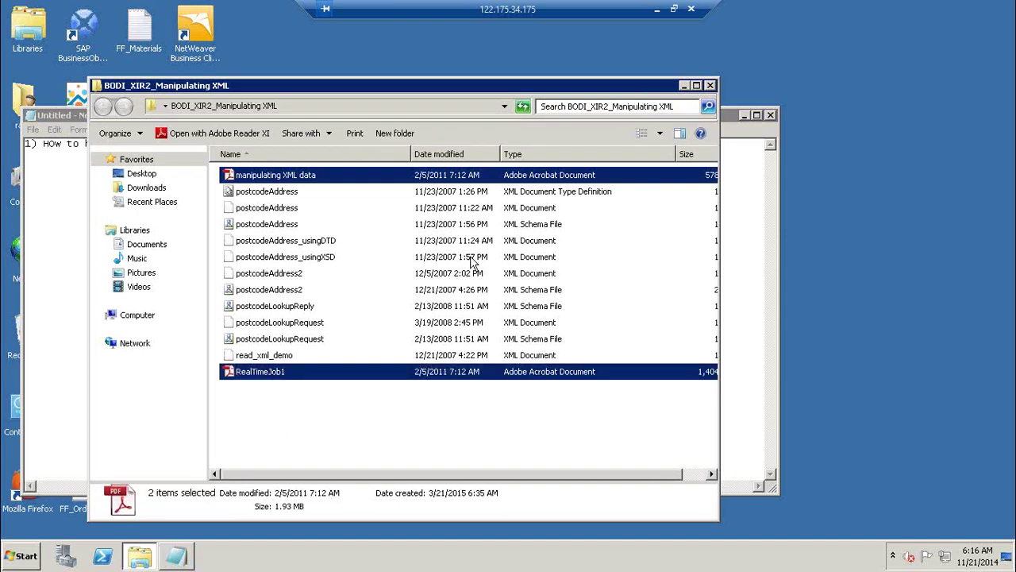
{"action": "left_click", "coordinate": [758, 234]}
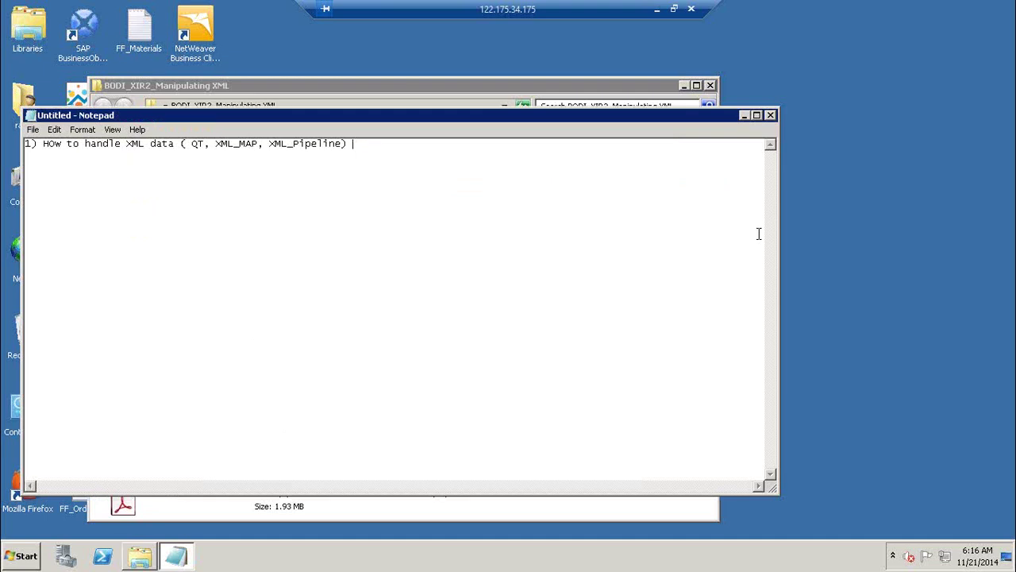
Add line 2 on setting up your system for real time jobs and line 3 on creating one.
{"action": "key", "text": "Return"}
{"action": "type", "text": "2) How to setup youe system"}
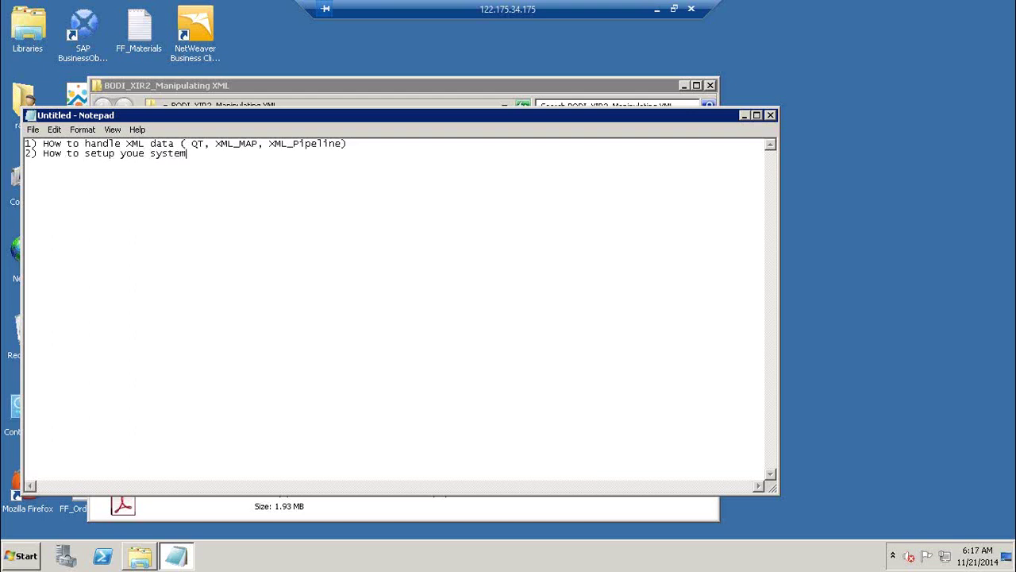
{"action": "type", "text": " to handle Real time jobs"}
{"action": "key", "text": "BackSpace"}
{"action": "key", "text": "BackSpace"}
{"action": "key", "text": "BackSpace"}
{"action": "key", "text": "BackSpace"}
{"action": "key", "text": "BackSpace"}
{"action": "key", "text": "BackSpace"}
{"action": "key", "text": "BackSpace"}
{"action": "key", "text": "BackSpace"}
{"action": "key", "text": "BackSpace"}
{"action": "key", "text": "BackSpace"}
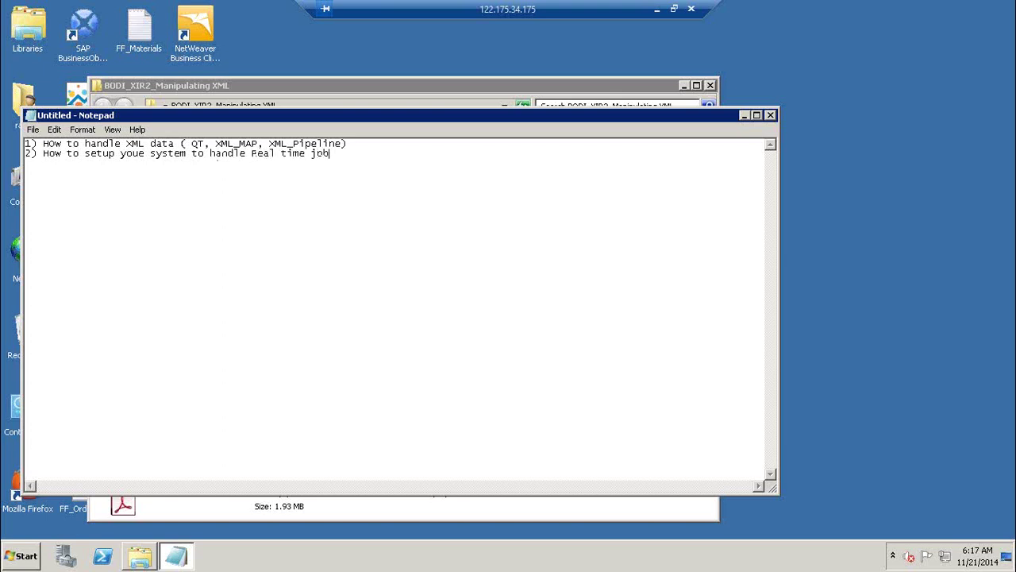
{"action": "type", "text": "time jobs"}
{"action": "key", "text": "Return"}
{"action": "type", "text": "3) How to create a real time job"}
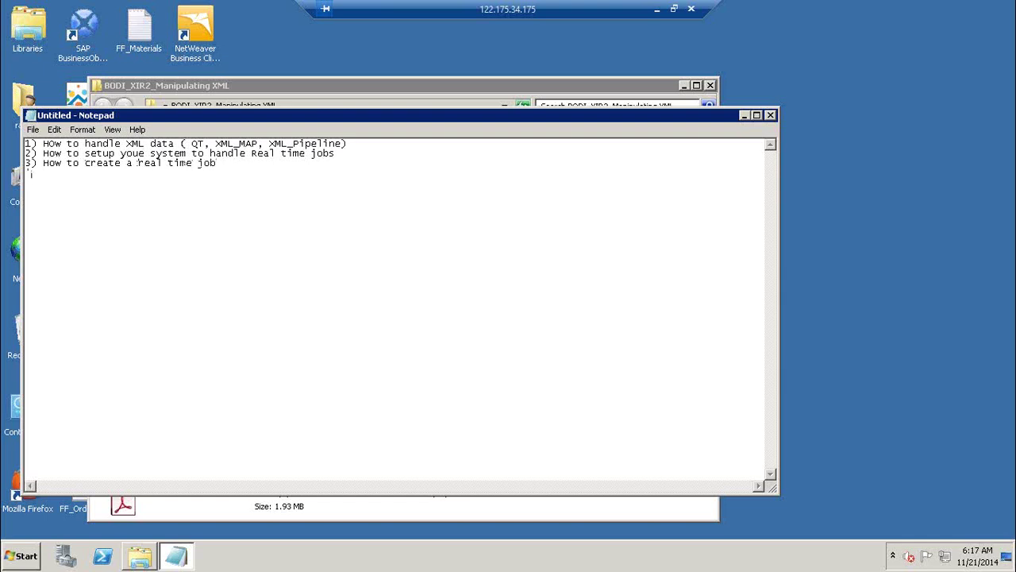
{"action": "type", "text": "4) How to create a WSDL usinData servi"}
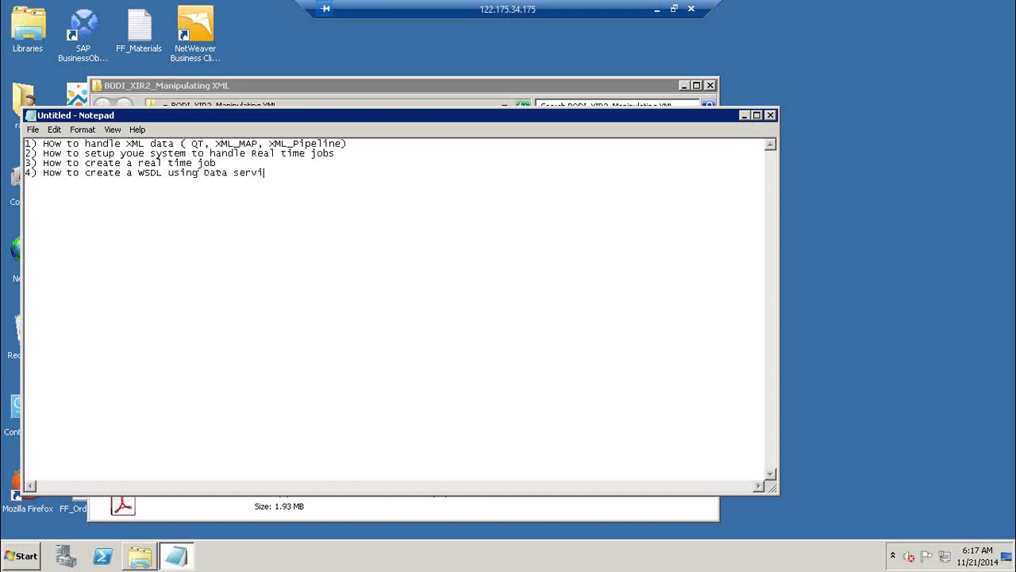
{"action": "type", "text": "ces ( how to we convert a real ti"}
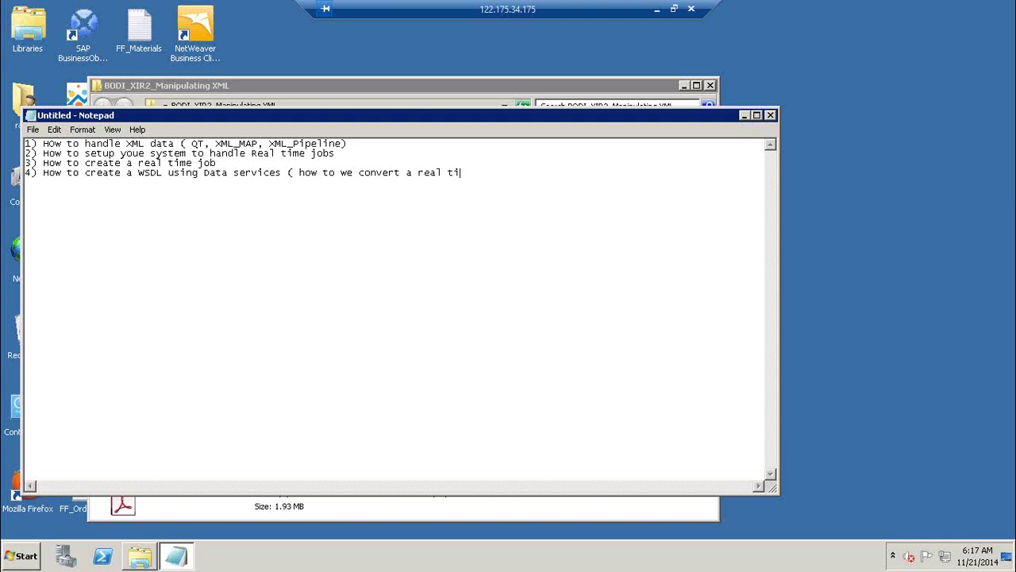
{"action": "type", "text": "me job to WSDL)"}
{"action": "key", "text": "Return"}
{"action": "type", "text": "5) How to Invoke "}
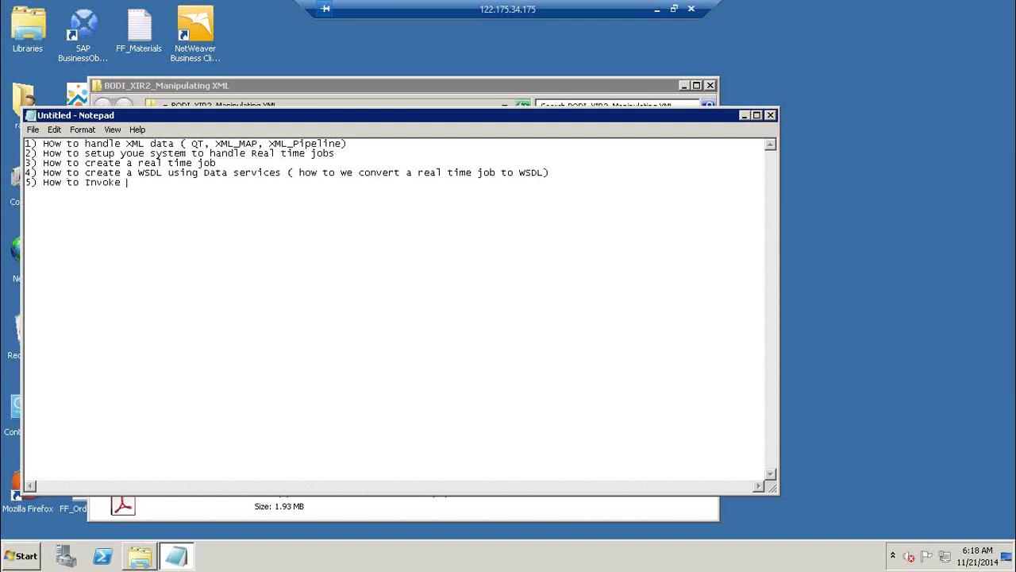
{"action": "type", "text": "WSDL using data services"}
Add blank lines below the topic list and minimize Notepad to reveal the XML folder.
{"action": "key", "text": "Return"}
{"action": "key", "text": "Return"}
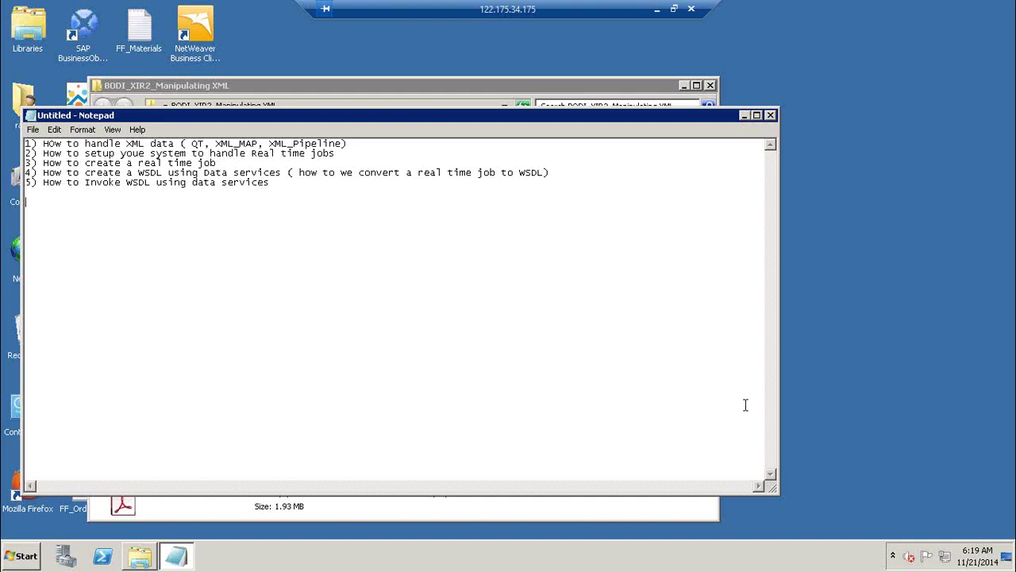
{"action": "left_click", "coordinate": [745, 115]}
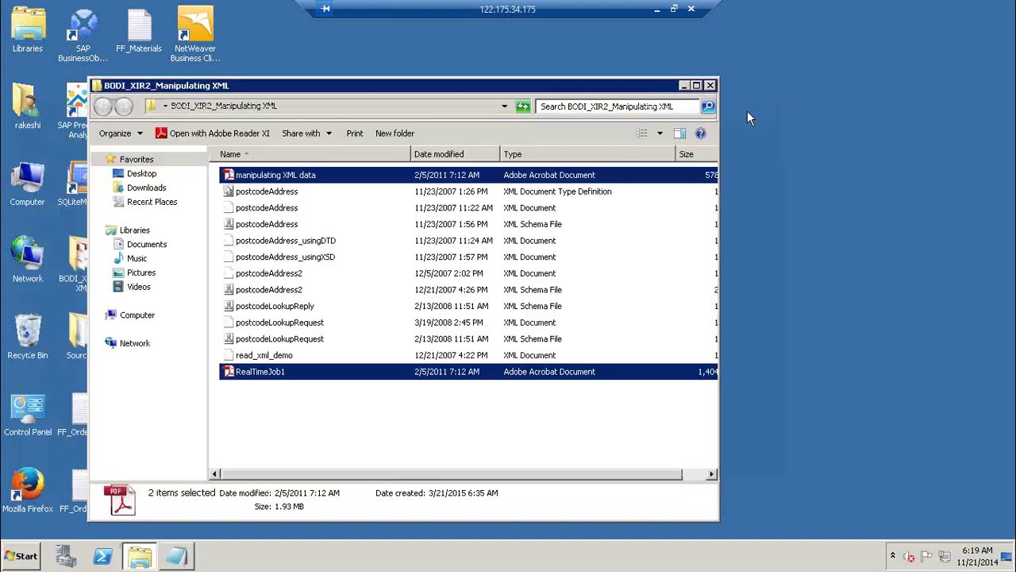
Open manipulating XML data.pdf in Adobe Reader, skim down the page, then show the desktop.
{"action": "left_click", "coordinate": [270, 178]}
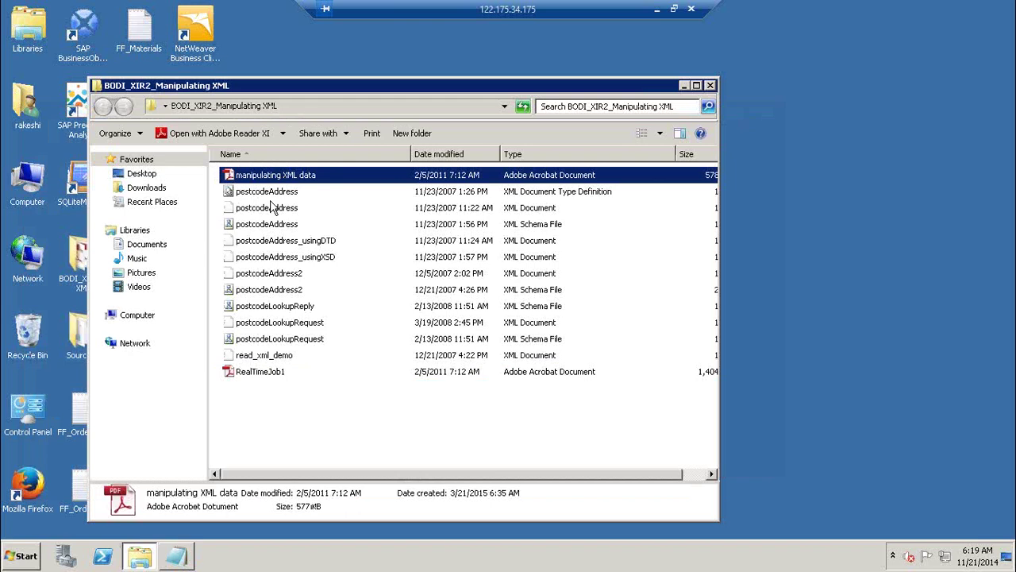
{"action": "double_click", "coordinate": [294, 181]}
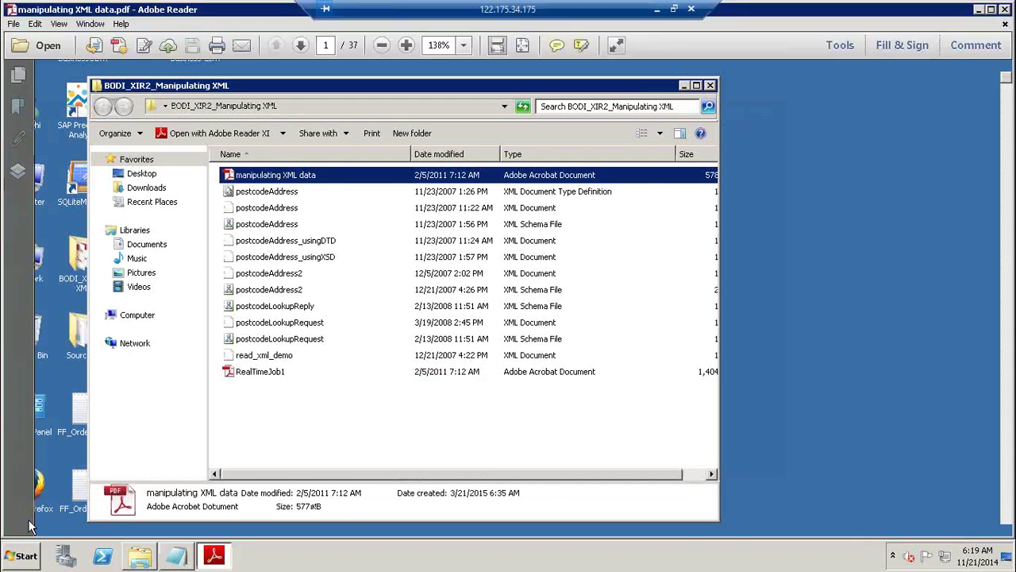
{"action": "left_click", "coordinate": [27, 558]}
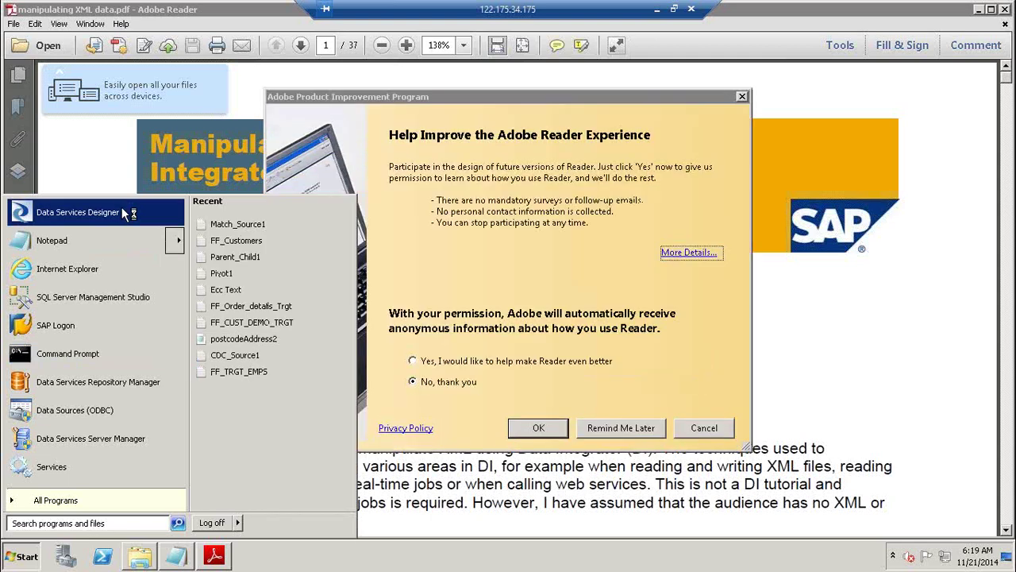
{"action": "left_click", "coordinate": [645, 428]}
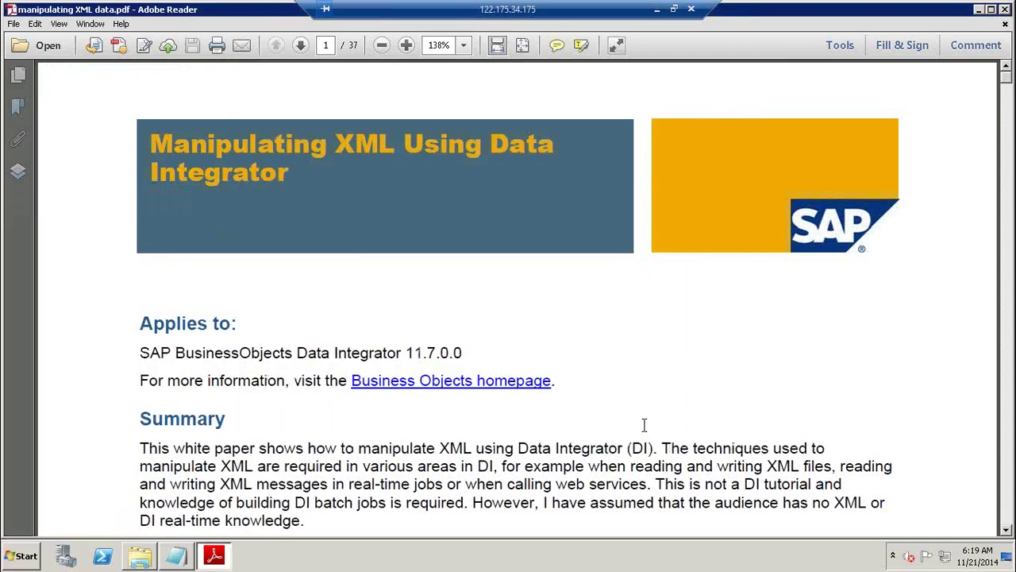
{"action": "left_click", "coordinate": [1006, 325]}
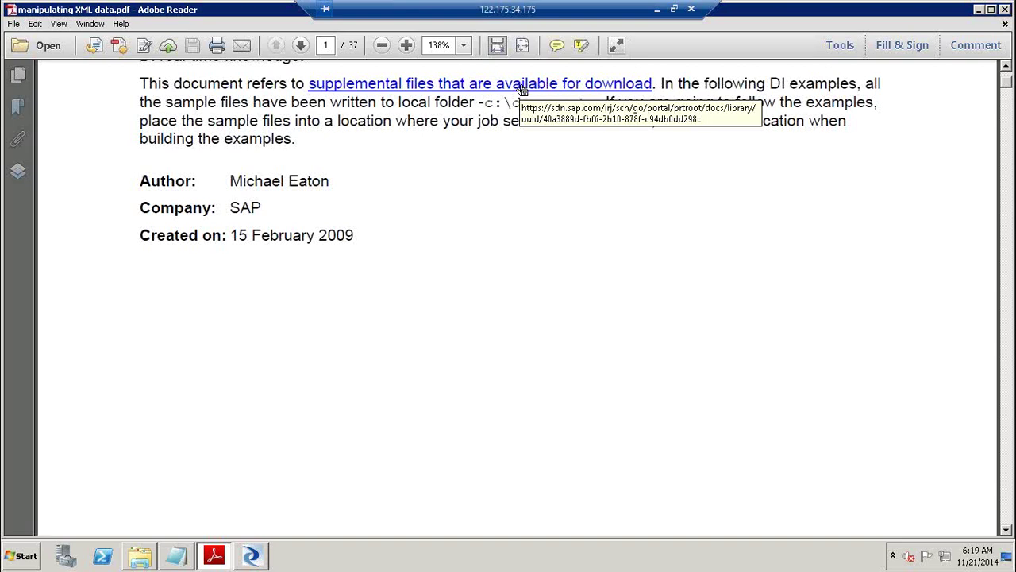
{"action": "key", "text": "super+d"}
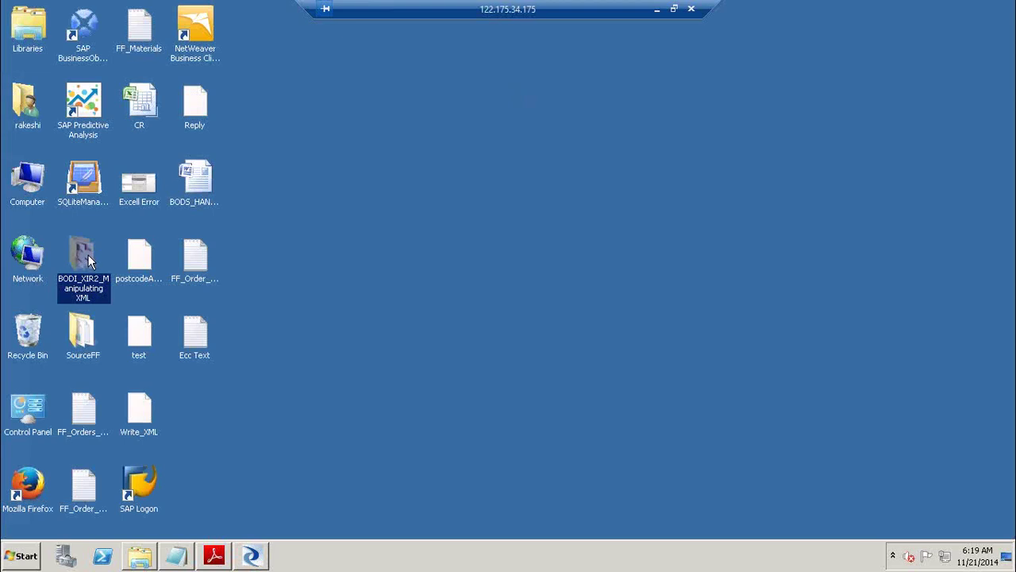
Enter the Data Services user name and select the sample files in the BODI_XIR2_Manipulating XML folder.
{"action": "left_click", "coordinate": [262, 558]}
{"action": "type", "text": "rakeshi"}
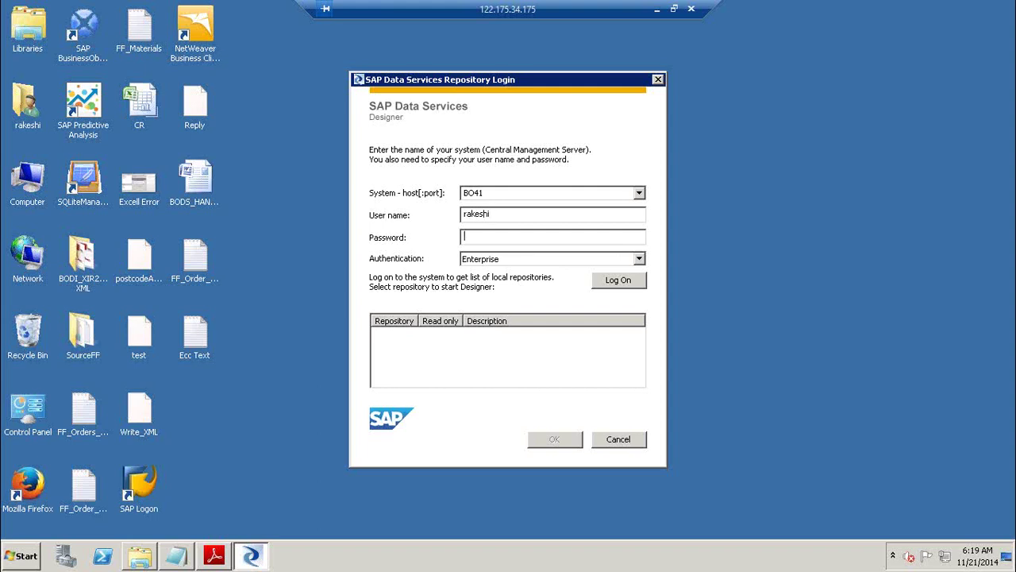
{"action": "type", "text": "********"}
{"action": "left_click", "coordinate": [81, 332]}
{"action": "double_click", "coordinate": [83, 270]}
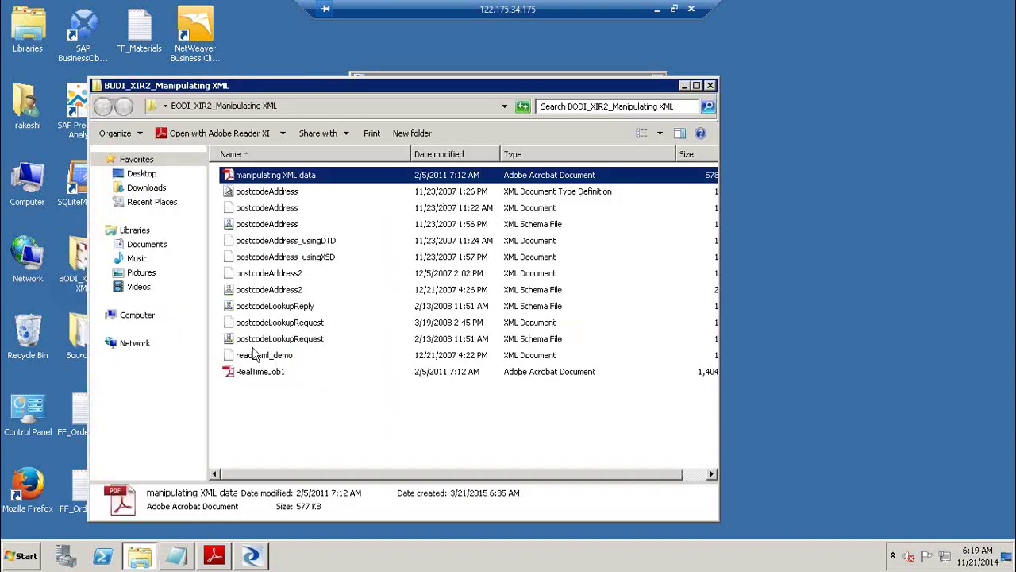
{"action": "left_click", "coordinate": [278, 193]}
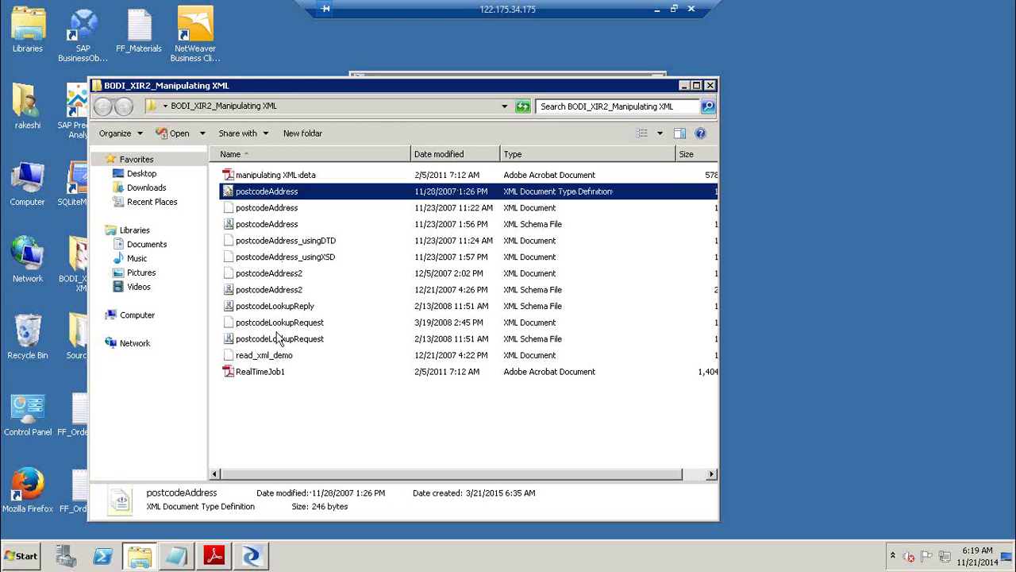
{"action": "left_click", "coordinate": [278, 357], "text": "shift"}
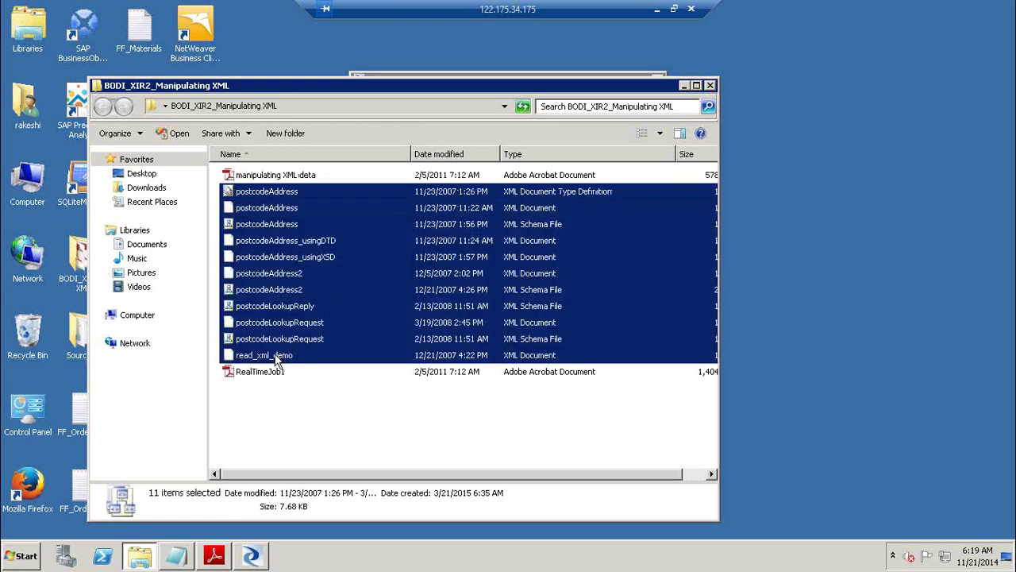
{"action": "left_click", "coordinate": [683, 86]}
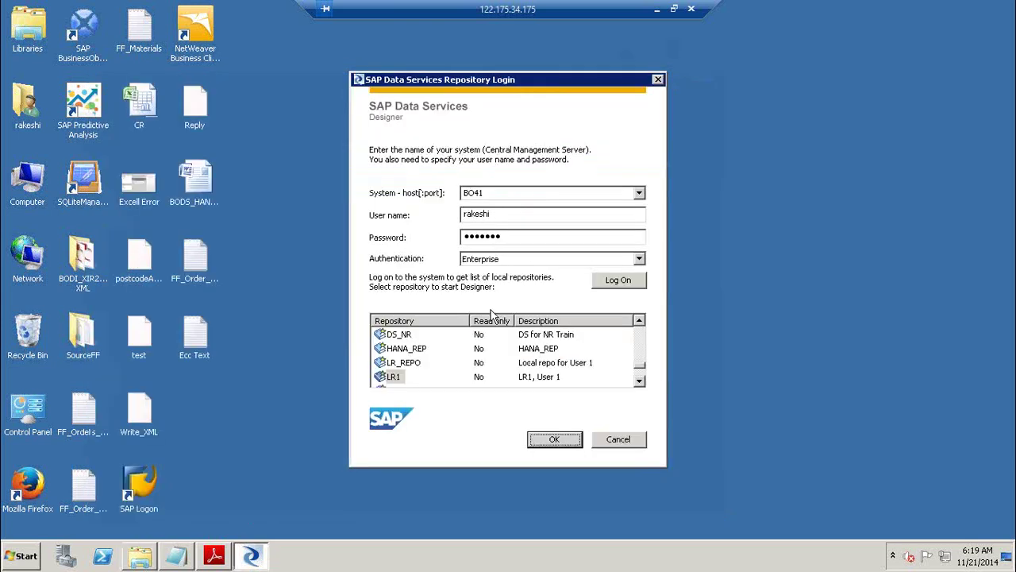
Log on to the LR1 repository with its password and bring the Notepad notes back.
{"action": "left_click", "coordinate": [554, 439]}
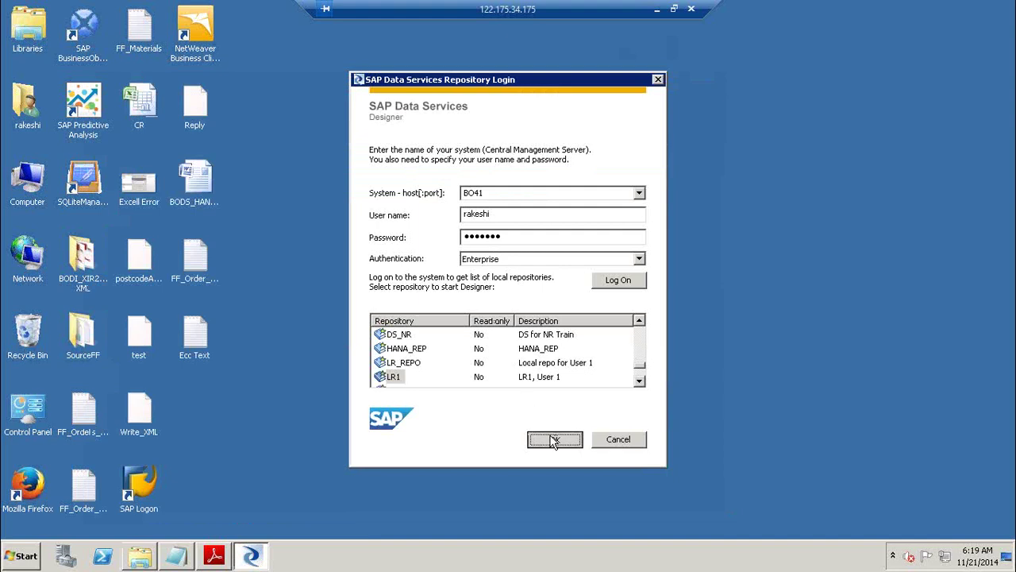
{"action": "type", "text": "******"}
{"action": "key", "text": "Return"}
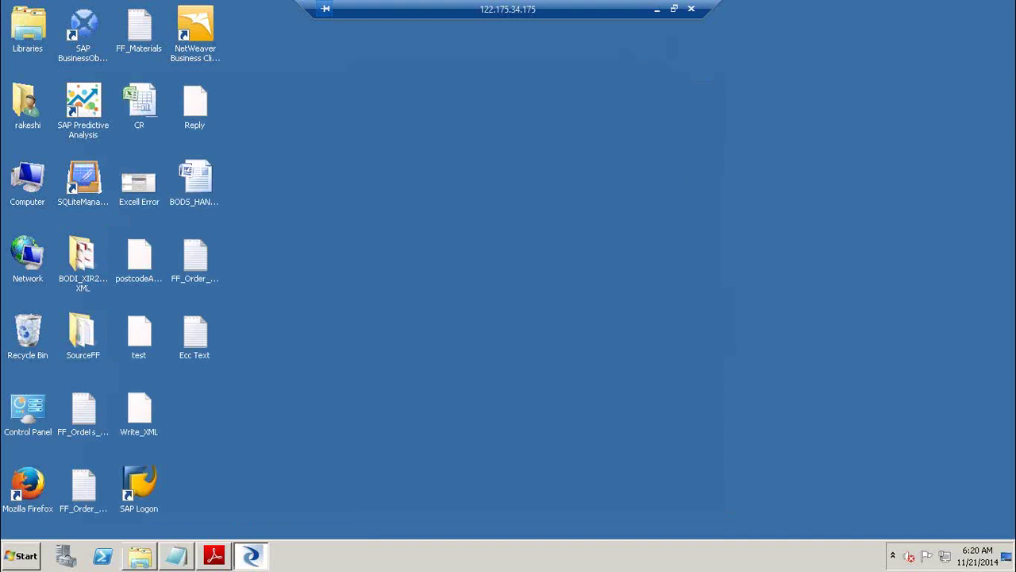
{"action": "type", "text": "******"}
{"action": "key", "text": "Return"}
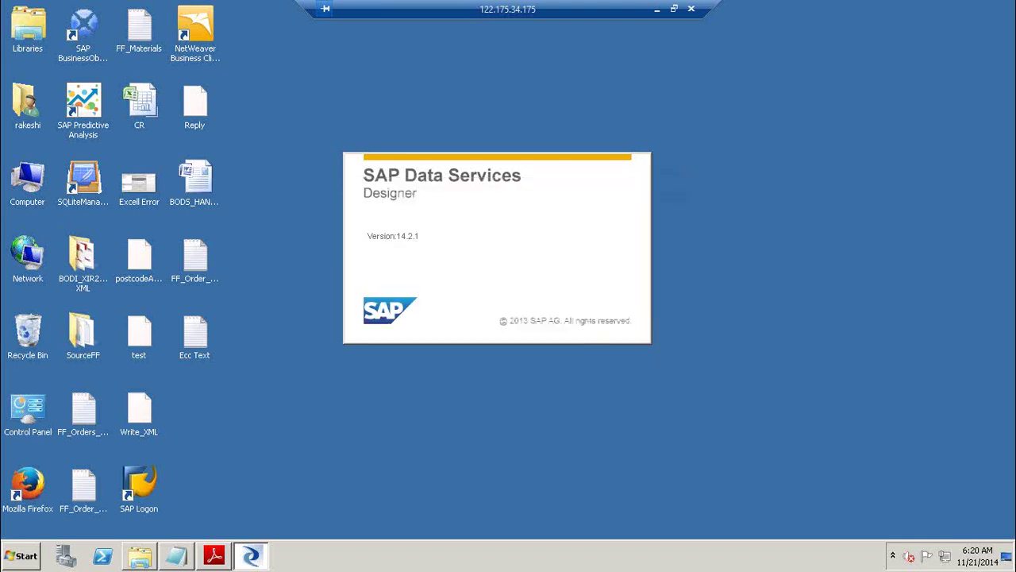
{"action": "left_click", "coordinate": [177, 556]}
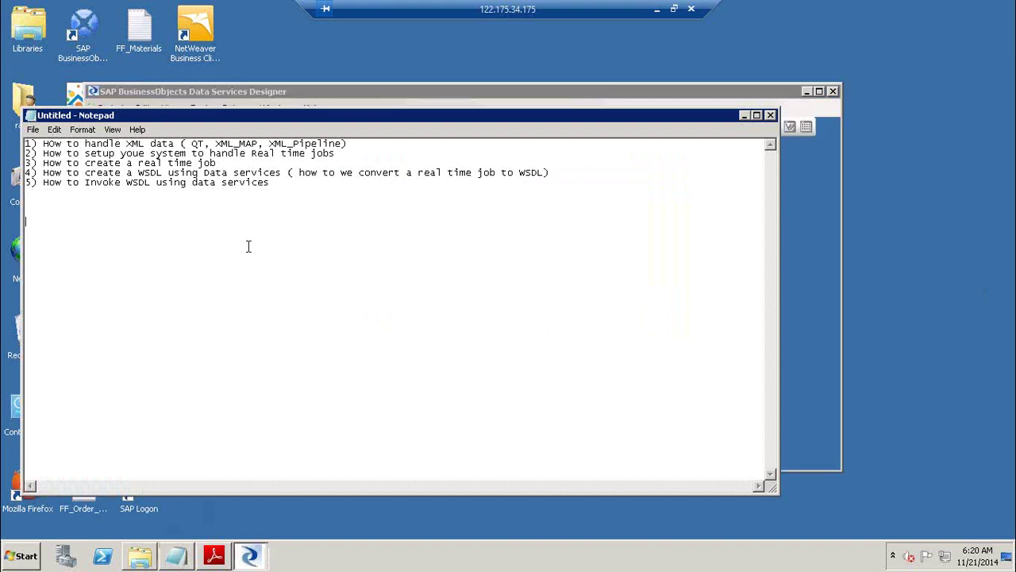
Type 'XML source ( .xml file)' on a new line under the topic list.
{"action": "key", "text": "Return"}
{"action": "type", "text": "XML"}
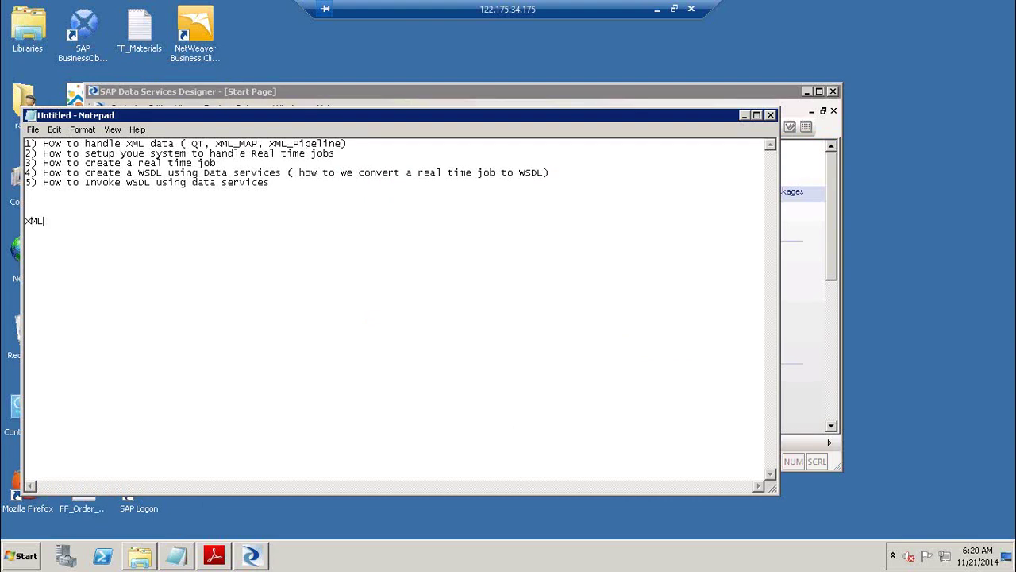
{"action": "type", "text": " source ( .xml file)"}
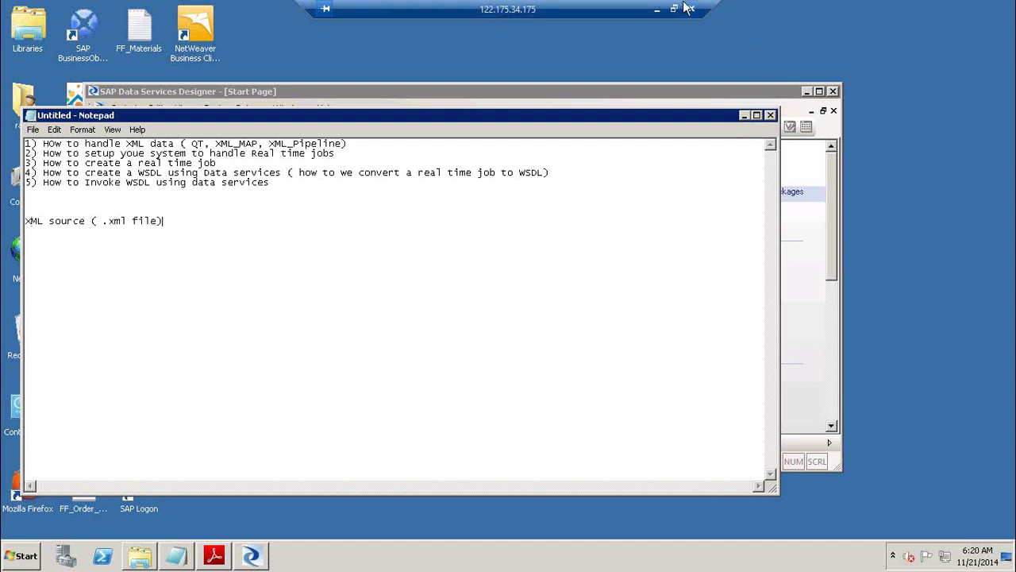
Open Proj_BODS_Training from the Local Object Library in the project area, then return to Notepad.
{"action": "left_click", "coordinate": [819, 91]}
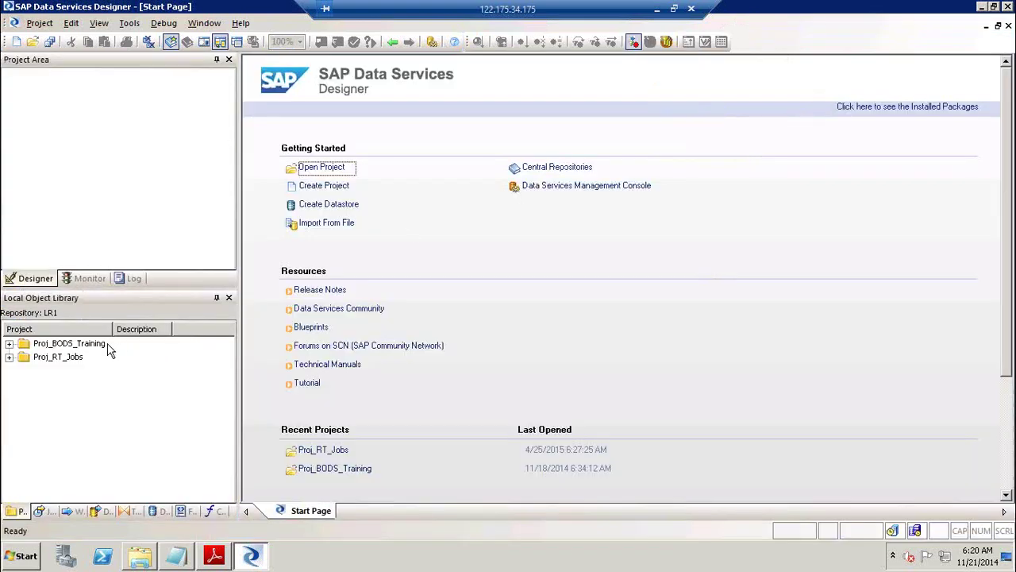
{"action": "left_click", "coordinate": [75, 345]}
{"action": "double_click", "coordinate": [75, 347]}
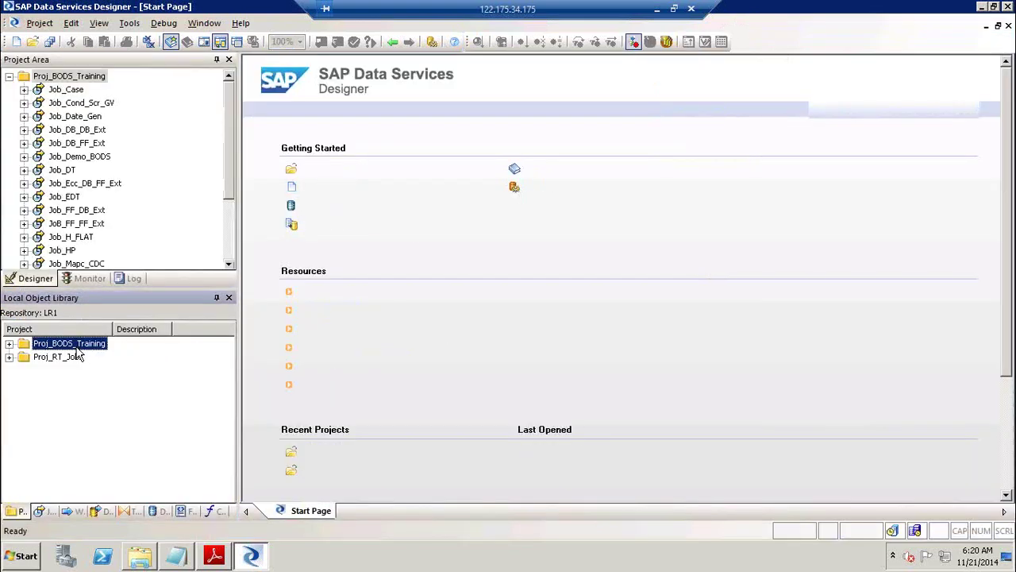
{"action": "key", "text": "alt+Tab"}
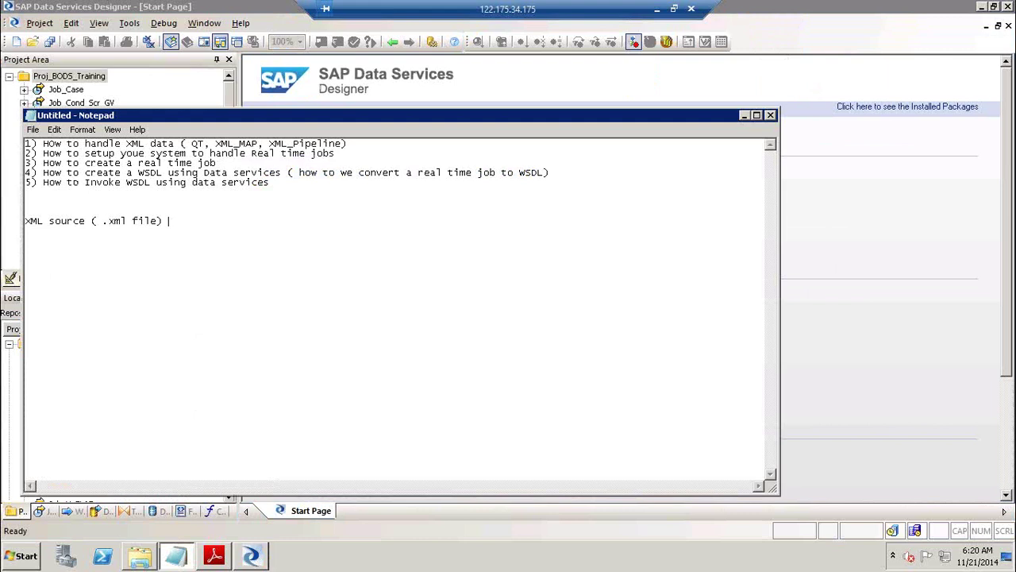
Append '( .xsd / .dtd) Structure' to the XML source note and add a '.xml, .xsd /.dtd' line.
{"action": "type", "text": "( .xsd / .dtd) Structure"}
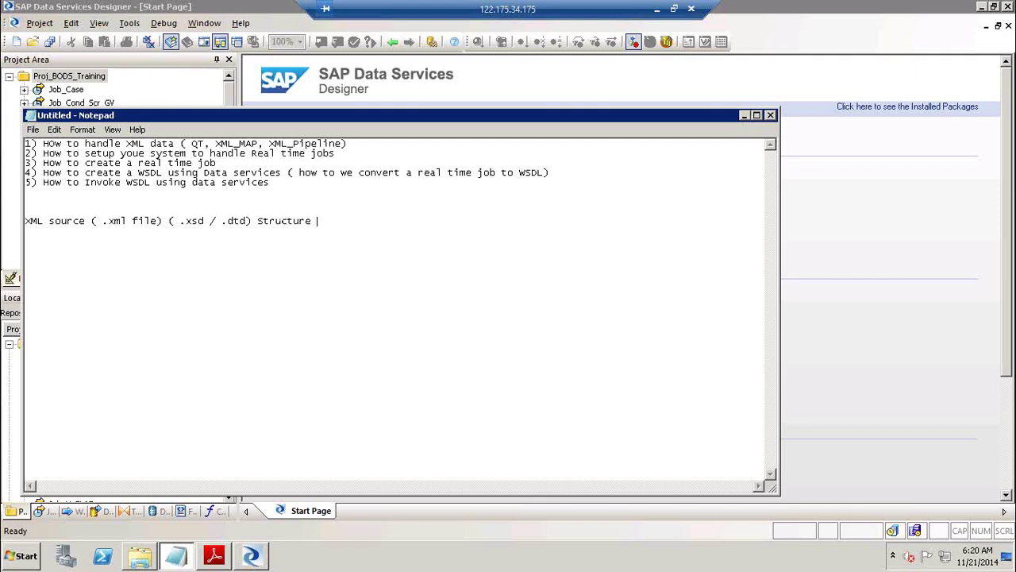
{"action": "key", "text": "Return"}
{"action": "key", "text": "Return"}
{"action": "type", "text": ".xml, .xsd /.dtd"}
{"action": "key", "text": "shift+Left"}
{"action": "key", "text": "shift+Left"}
{"action": "key", "text": "shift+Left"}
{"action": "key", "text": "shift+Left"}
{"action": "key", "text": "shift+Left"}
{"action": "key", "text": "shift+Left"}
{"action": "key", "text": "shift+Left"}
{"action": "key", "text": "shift+Left"}
{"action": "key", "text": "shift+Left"}
{"action": "key", "text": "shift+Left"}
{"action": "key", "text": "shift+Left"}
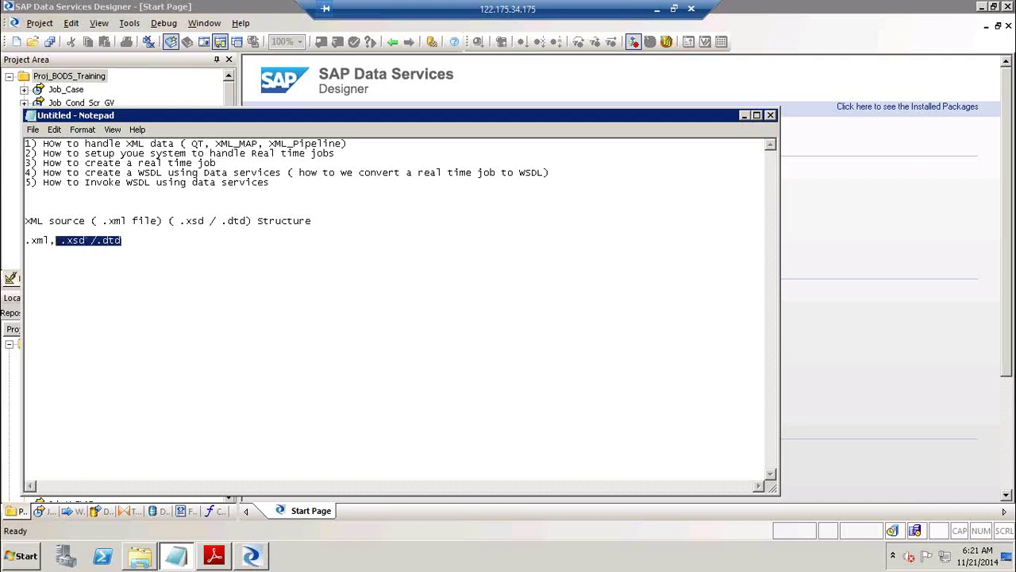
{"action": "left_click", "coordinate": [144, 243]}
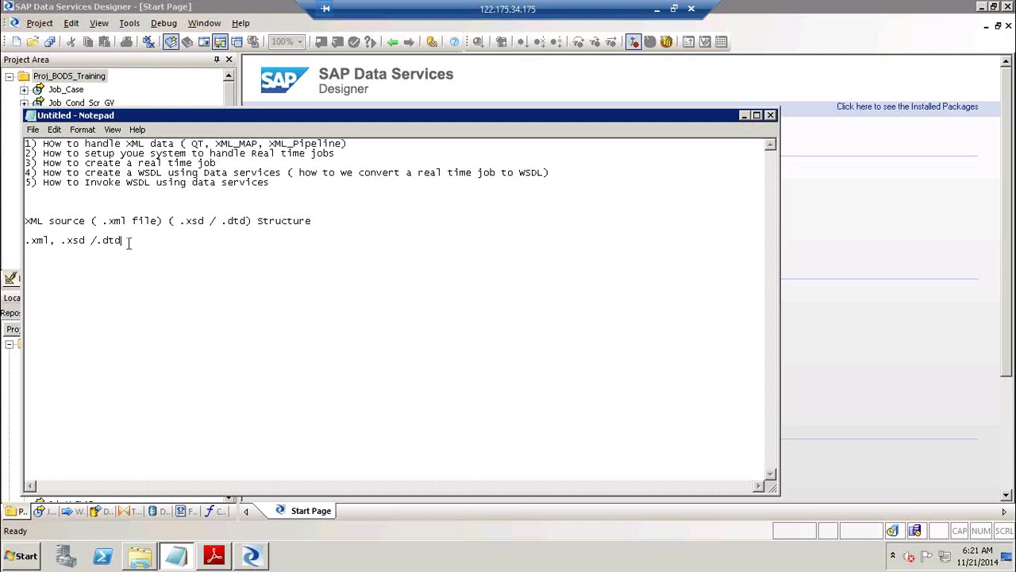
{"action": "left_click_drag", "start_coordinate": [54, 240], "coordinate": [30, 240]}
{"action": "left_click", "coordinate": [131, 241]}
Write the line 'Batch job and File (Source/ Target) MSG (Source/ target)' below the extensions.
{"action": "key", "text": "Return"}
{"action": "key", "text": "Return"}
{"action": "type", "text": "1)"}
{"action": "key", "text": "BackSpace"}
{"action": "key", "text": "BackSpace"}
{"action": "key", "text": "Return"}
{"action": "type", "text": "Batch job and (.XML"}
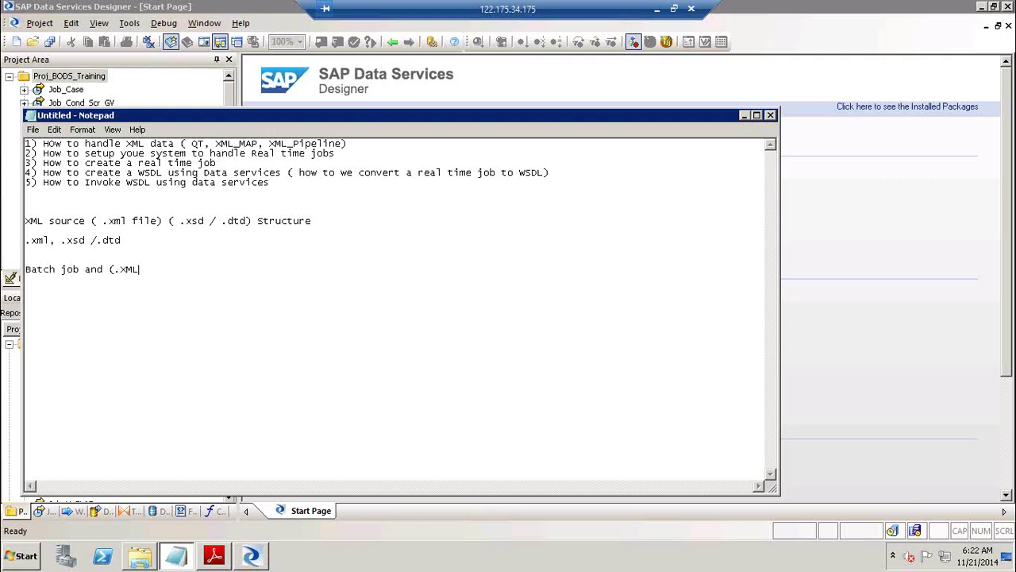
{"action": "key", "text": "BackSpace"}
{"action": "key", "text": "BackSpace"}
{"action": "key", "text": "BackSpace"}
{"action": "key", "text": "BackSpace"}
{"action": "key", "text": "BackSpace"}
{"action": "type", "text": "File (Source/ Target)"}
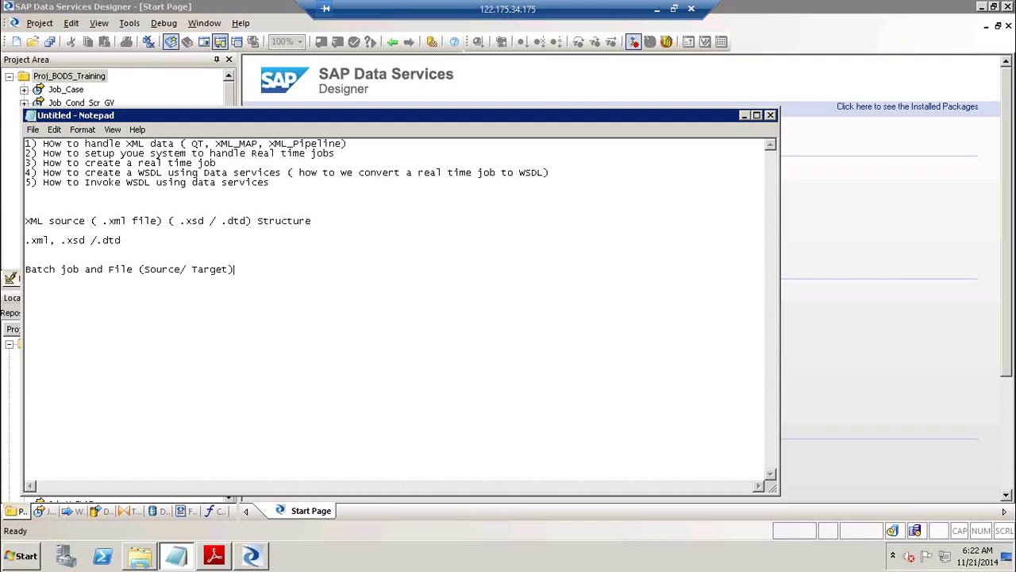
{"action": "type", "text": "  MSG ()"}
{"action": "key", "text": "BackSpace"}
{"action": "type", "text": "Source ? target)"}
{"action": "key", "text": "Delete"}
{"action": "key", "text": "Delete"}
{"action": "type", "text": "/"}
Move the MSG part onto its own line starting 'ReL TIME Job'.
{"action": "left_click", "coordinate": [139, 269]}
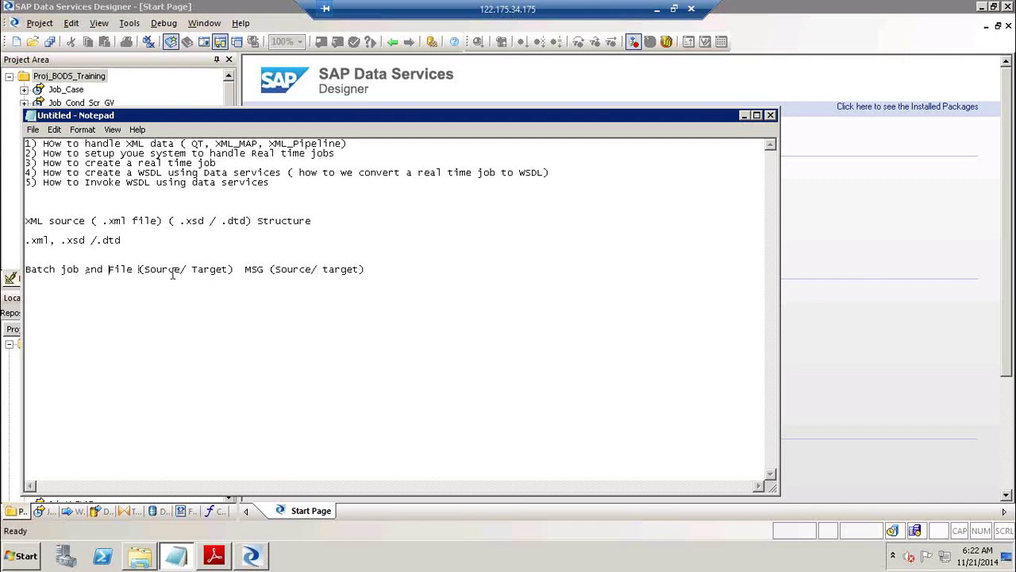
{"action": "left_click", "coordinate": [240, 269]}
{"action": "key", "text": "Return"}
{"action": "type", "text": "ReL TIME Jo"}
{"action": "key", "text": "BackSpace"}
{"action": "key", "text": "BackSpace"}
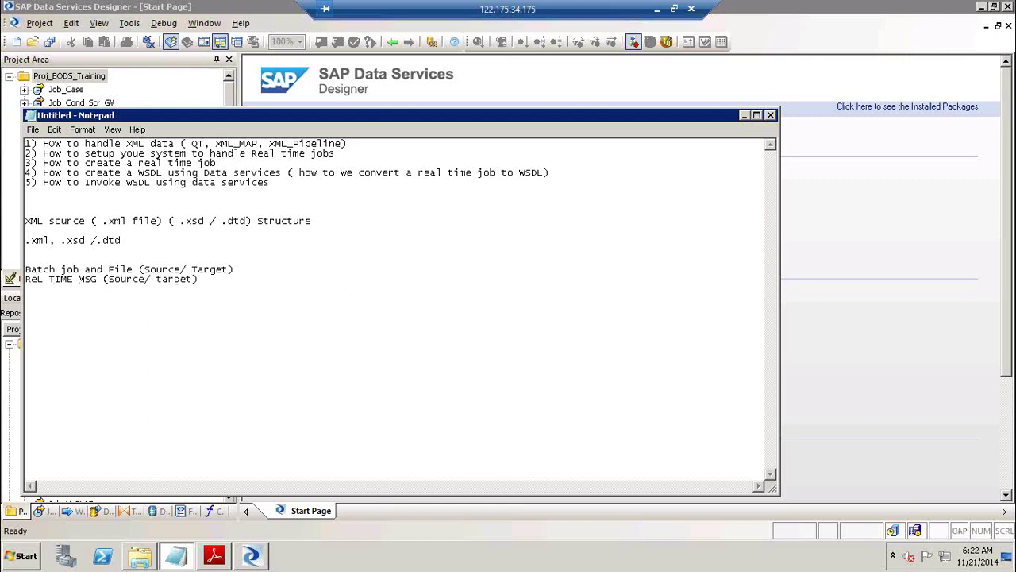
{"action": "type", "text": "Job"}
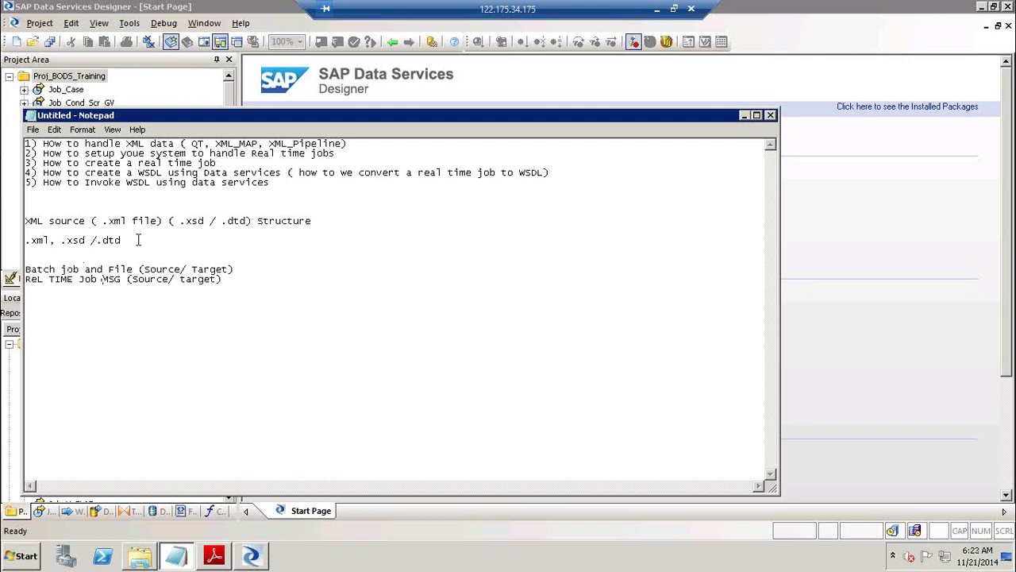
Append '--> Files' to the batch job line and '--> Msgs' to the real-time job line.
{"action": "left_click_drag", "start_coordinate": [123, 240], "coordinate": [60, 239]}
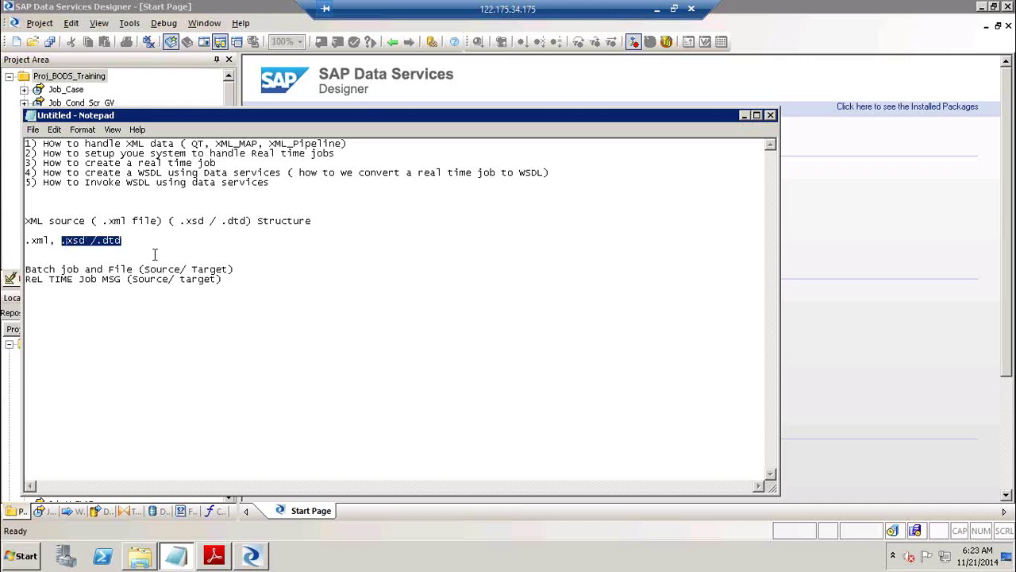
{"action": "left_click_drag", "start_coordinate": [38, 269], "coordinate": [145, 270]}
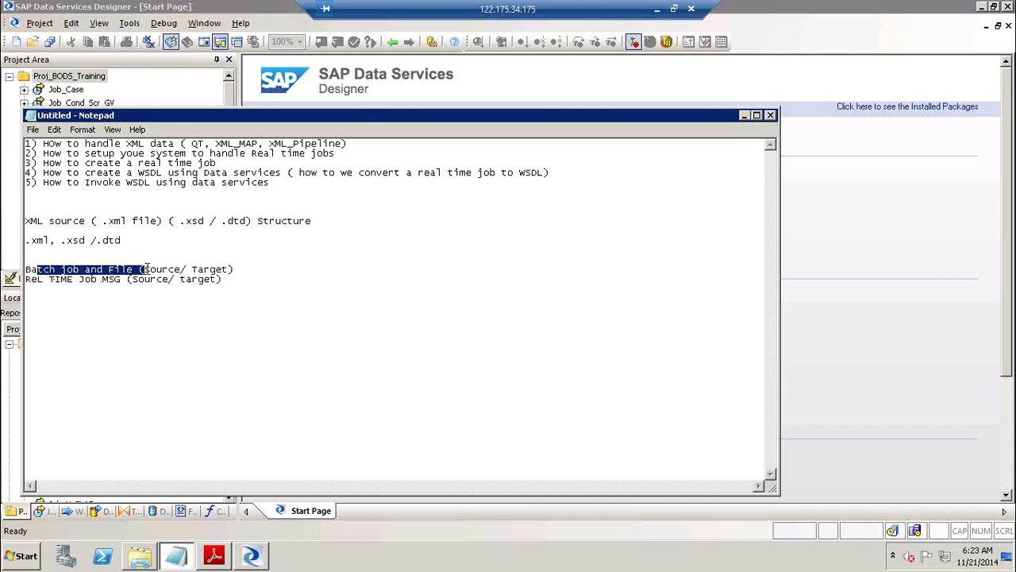
{"action": "left_click", "coordinate": [246, 269]}
{"action": "type", "text": "--> Files"}
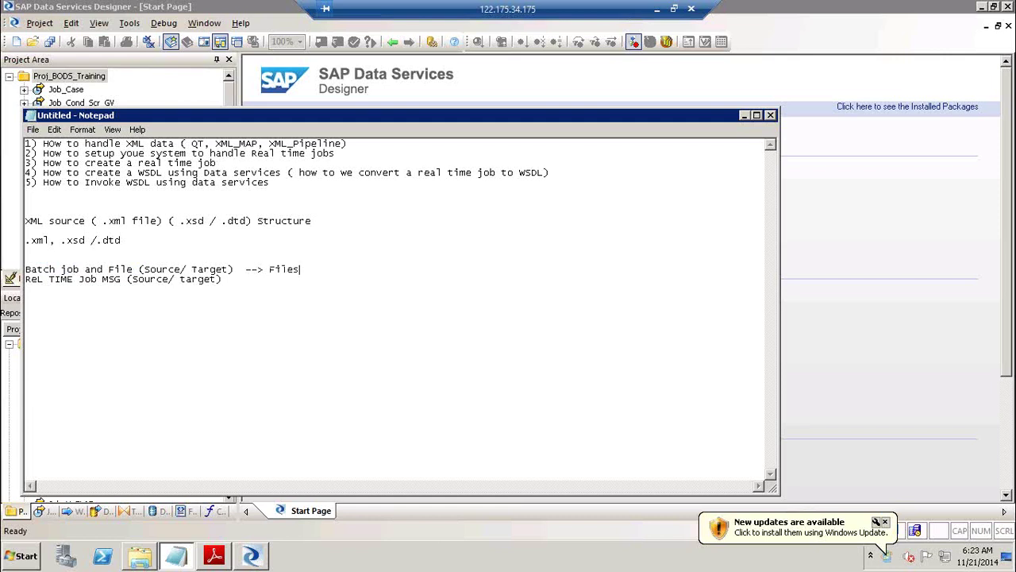
{"action": "key", "text": "Down"}
{"action": "type", "text": "--> M"}
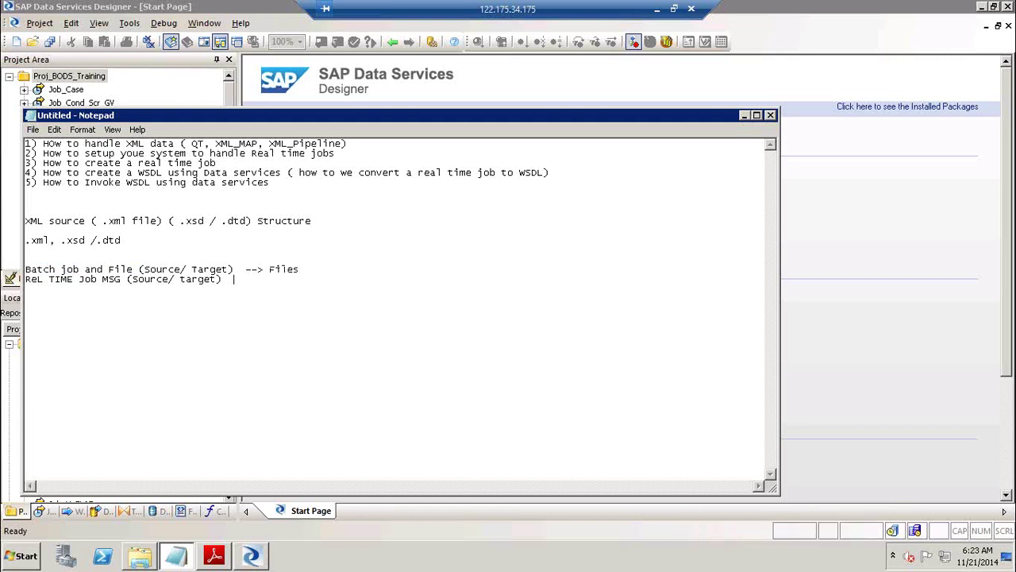
{"action": "type", "text": "sgs"}
Bring up the XML data PDF and page through the introduction to the sample postcode XML.
{"action": "left_click", "coordinate": [744, 115]}
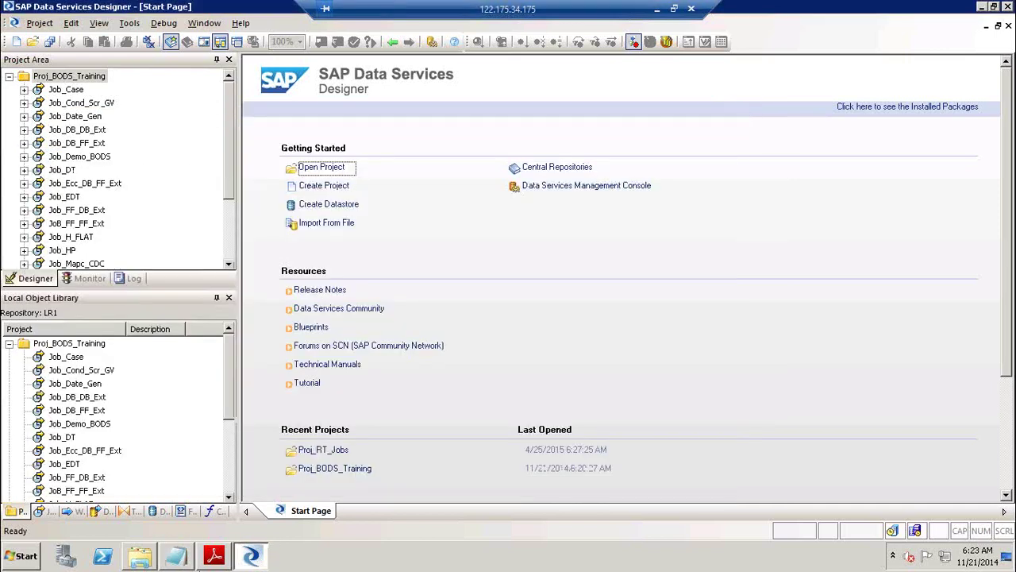
{"action": "left_click", "coordinate": [216, 562]}
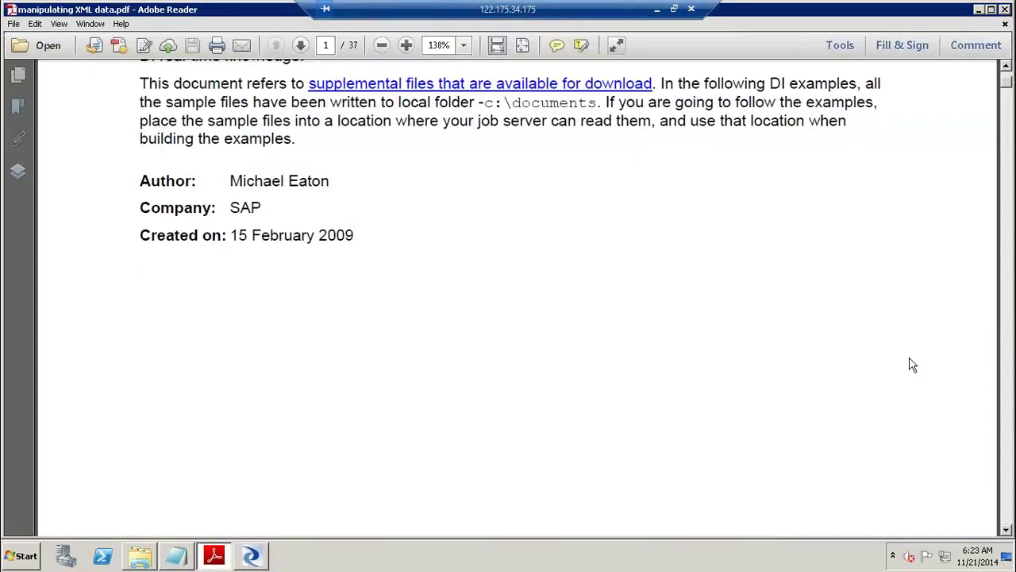
{"action": "left_click", "coordinate": [1007, 420]}
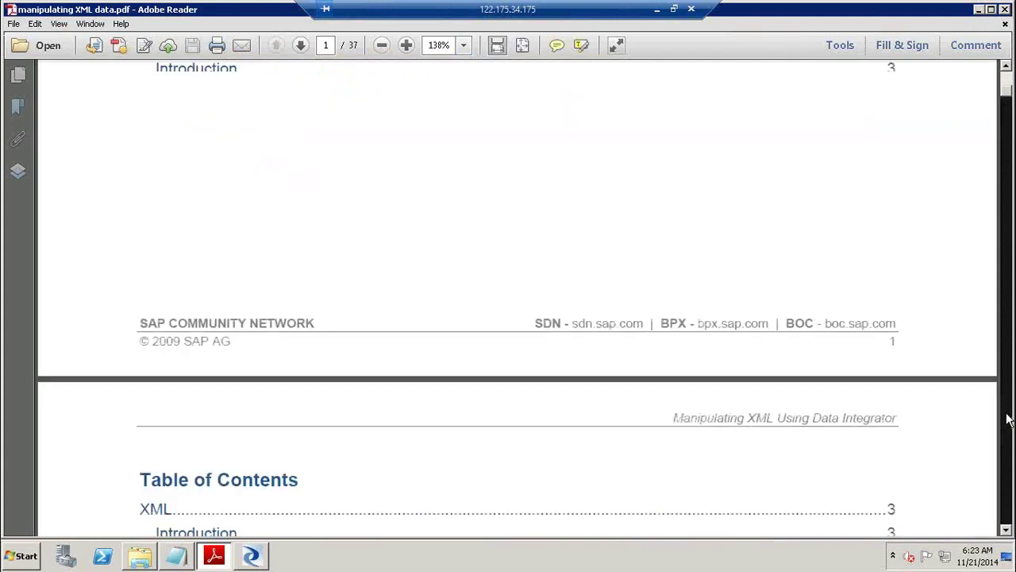
{"action": "left_click", "coordinate": [1006, 419]}
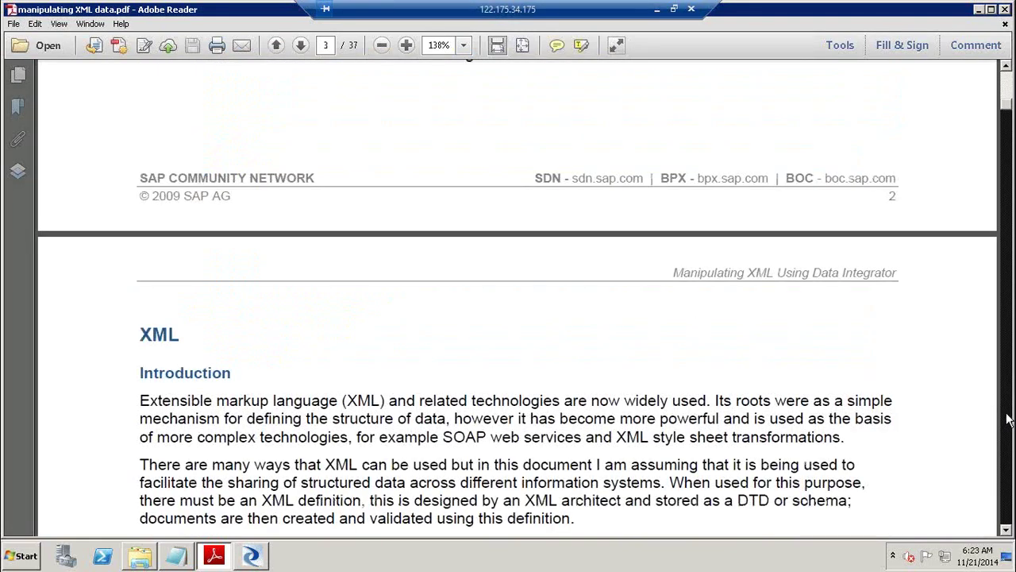
{"action": "left_click", "coordinate": [1006, 419]}
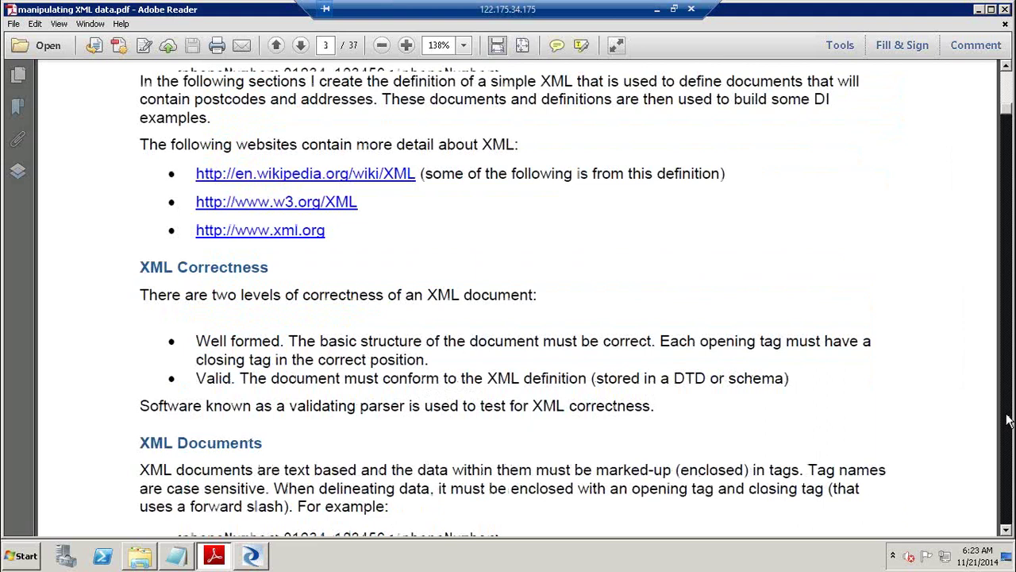
{"action": "left_click", "coordinate": [1007, 419]}
{"action": "left_click", "coordinate": [1007, 419]}
{"action": "left_click", "coordinate": [1007, 419]}
{"action": "left_click", "coordinate": [1007, 419]}
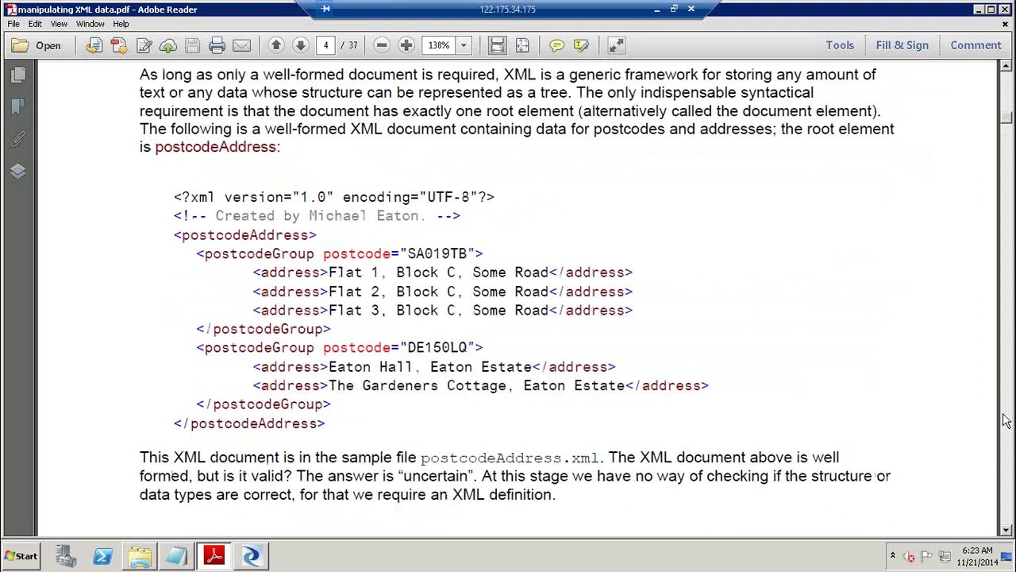
{"action": "left_click", "coordinate": [1006, 420]}
Page through the DTD and XSD sections to page 9's 'Reading and writing XML files using DI'.
{"action": "left_click", "coordinate": [1005, 421]}
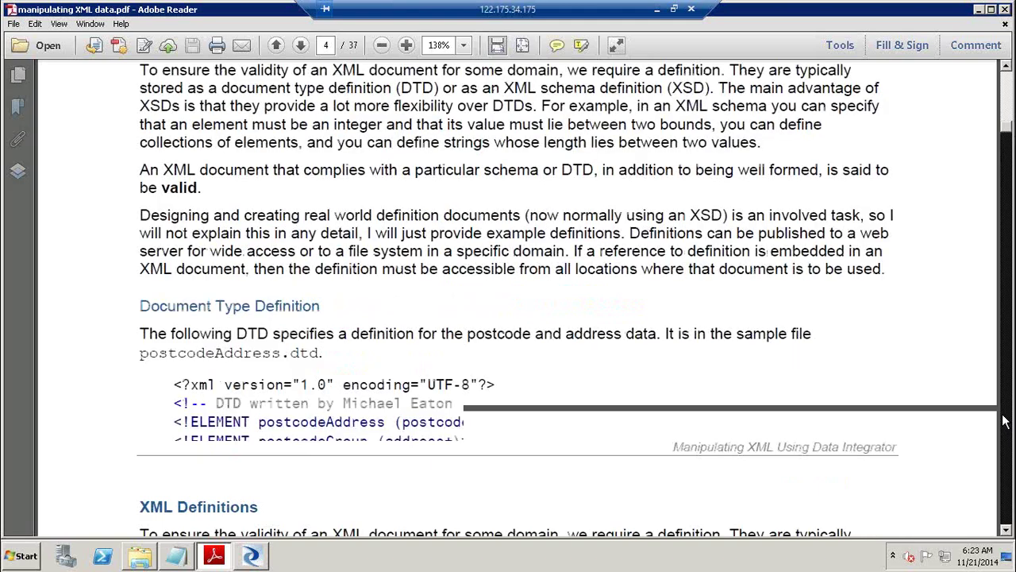
{"action": "left_click", "coordinate": [1004, 420]}
{"action": "left_click", "coordinate": [1003, 420]}
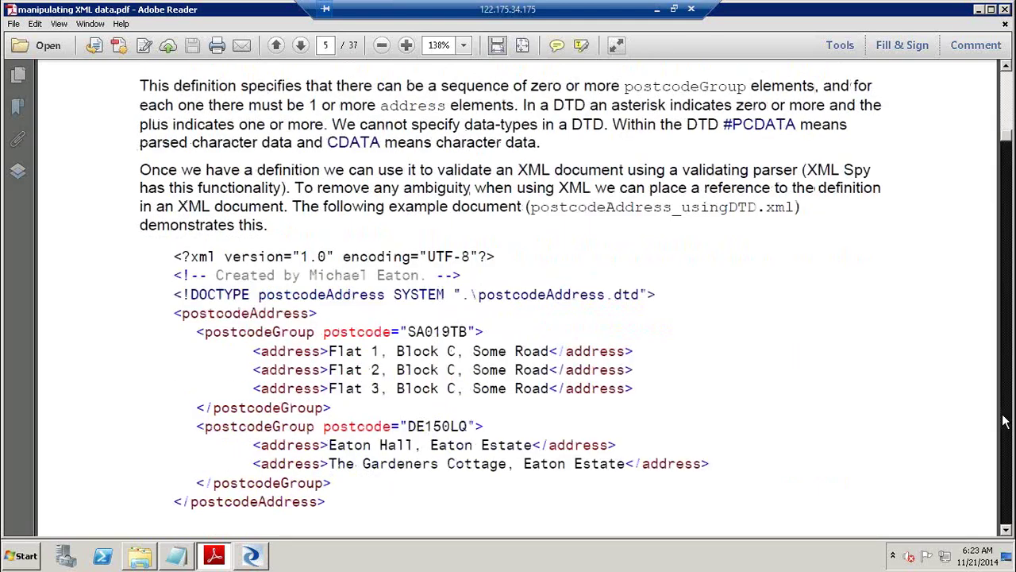
{"action": "left_click", "coordinate": [1005, 421]}
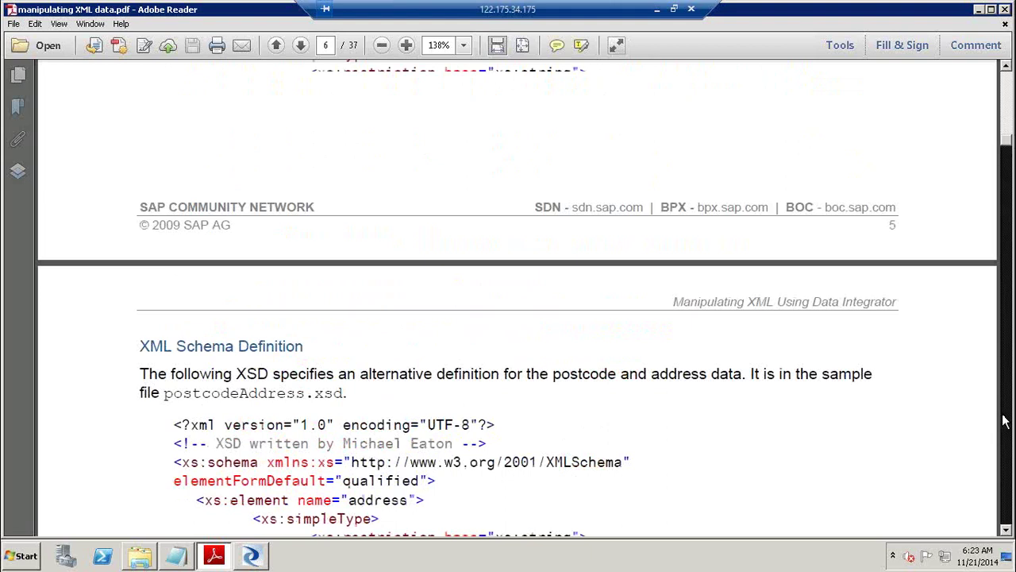
{"action": "left_click", "coordinate": [1005, 421]}
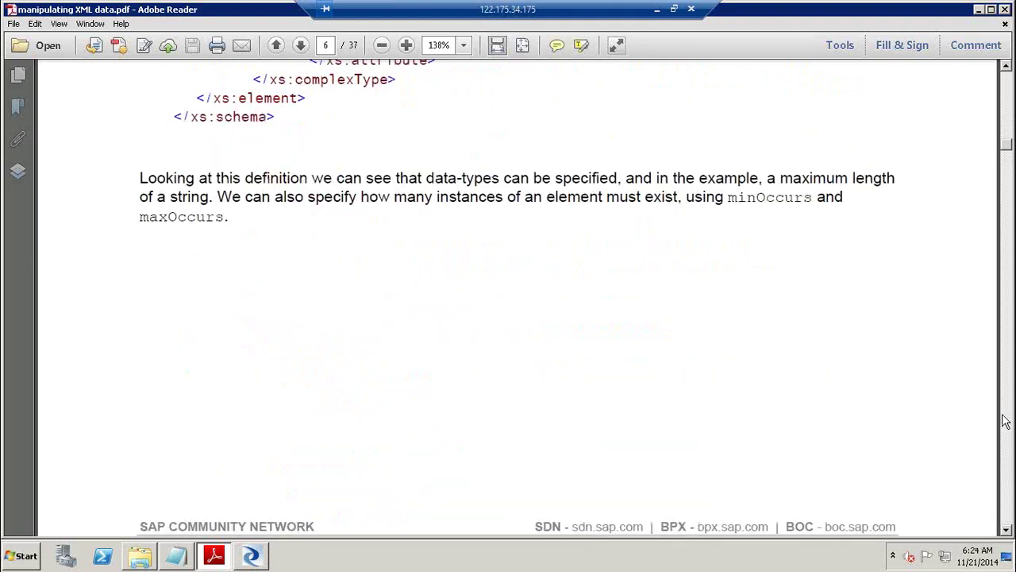
{"action": "left_click", "coordinate": [1005, 420]}
{"action": "left_click", "coordinate": [1005, 421]}
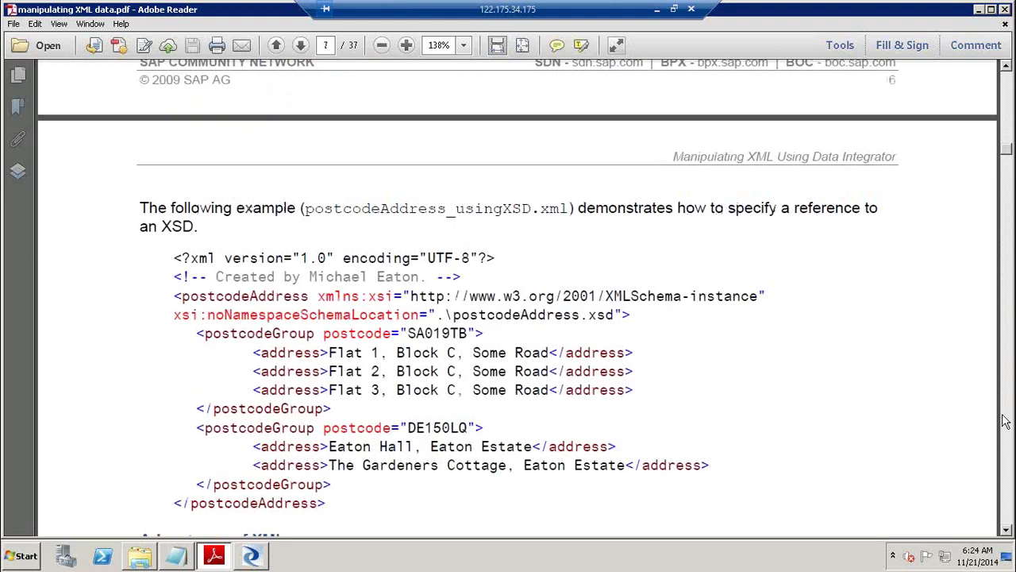
{"action": "left_click", "coordinate": [1006, 420]}
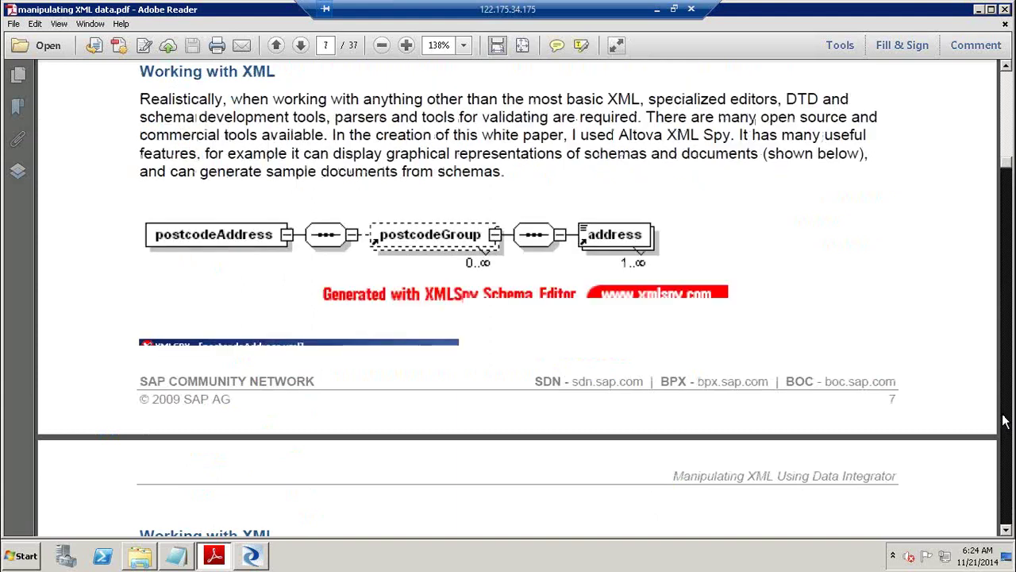
{"action": "left_click", "coordinate": [1005, 421]}
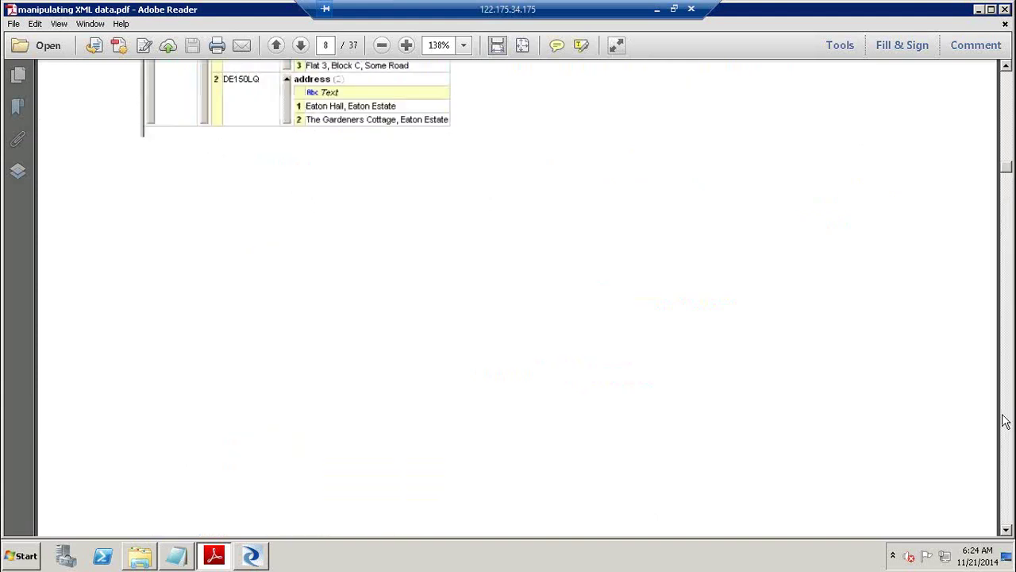
{"action": "left_click", "coordinate": [1005, 421]}
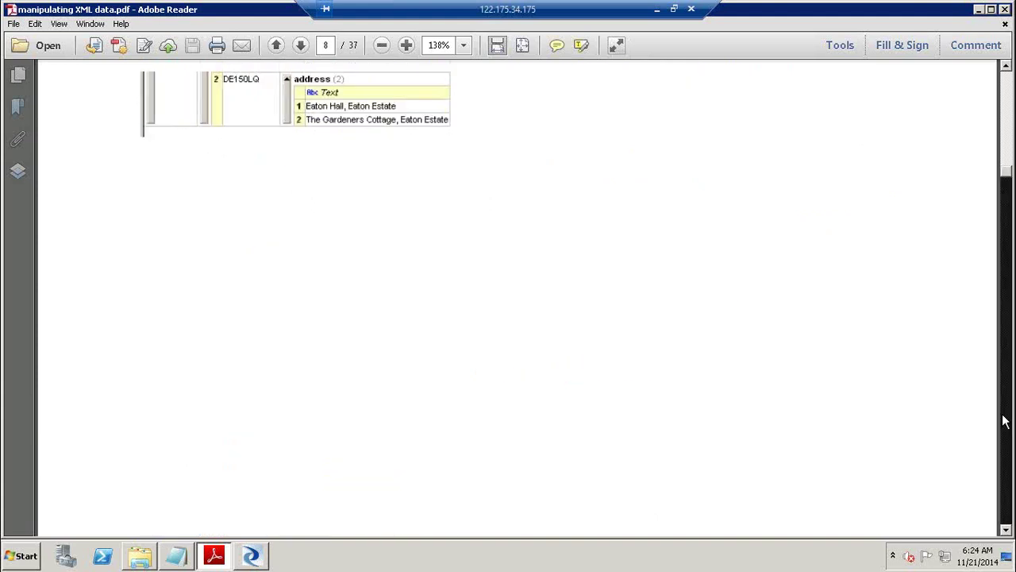
{"action": "left_click", "coordinate": [1004, 421]}
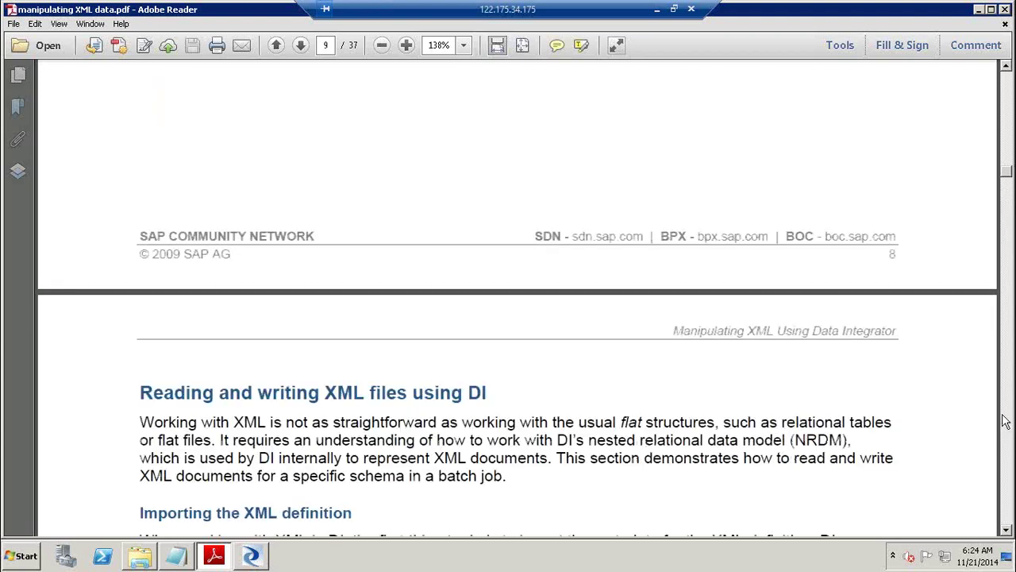
Page through the guide's metadata import instructions and DTD screenshots to the XSD creation step.
{"action": "left_click", "coordinate": [1005, 421]}
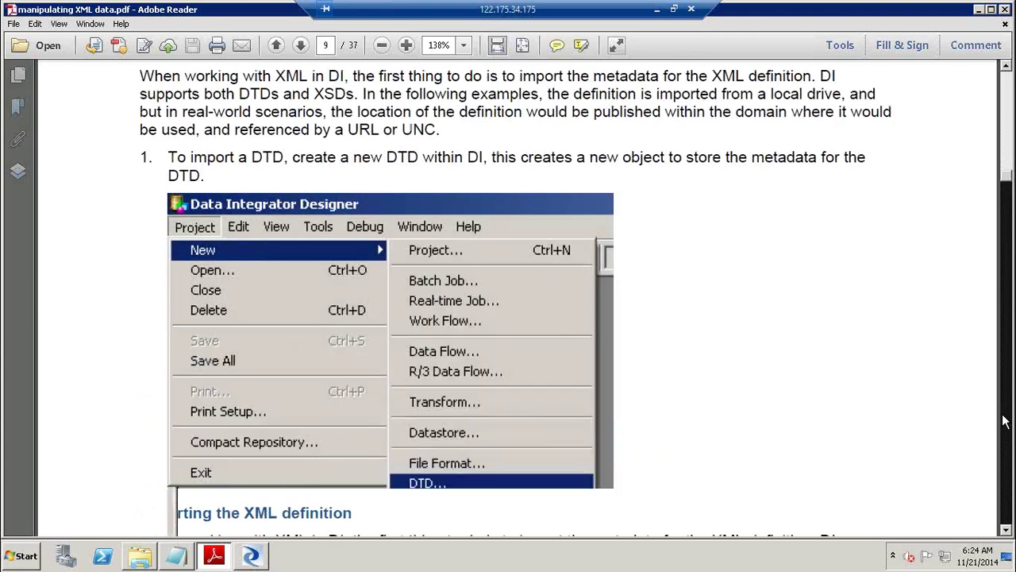
{"action": "left_click", "coordinate": [1005, 421]}
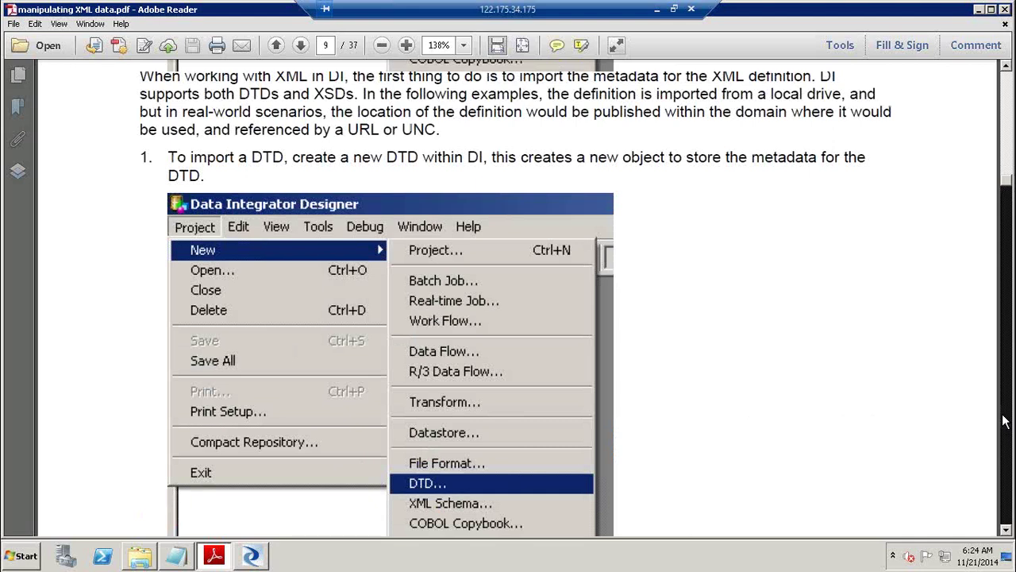
{"action": "left_click", "coordinate": [1004, 421]}
{"action": "left_click", "coordinate": [1004, 421]}
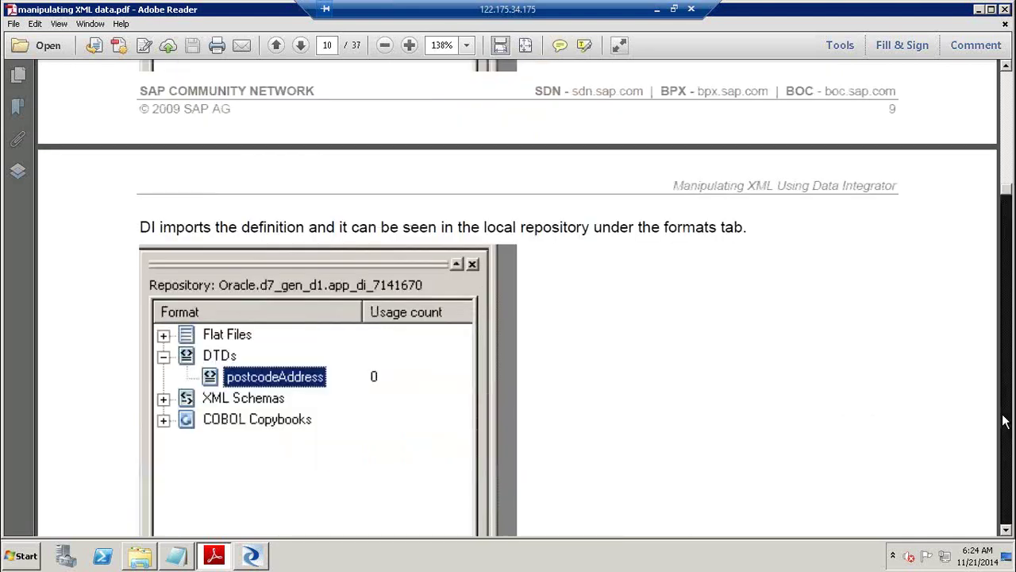
{"action": "left_click", "coordinate": [1004, 421]}
{"action": "left_click", "coordinate": [1004, 421]}
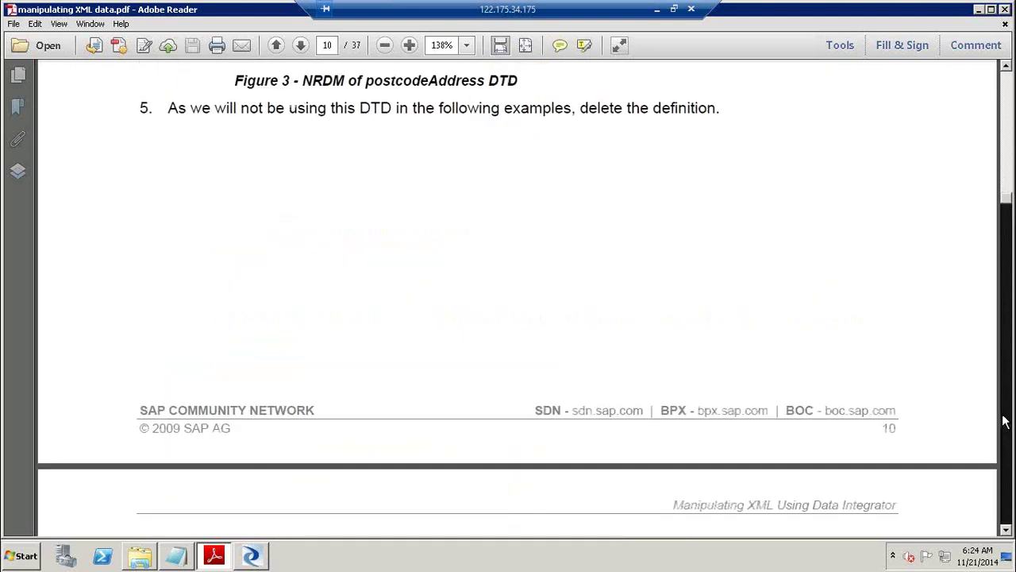
{"action": "left_click", "coordinate": [1005, 421]}
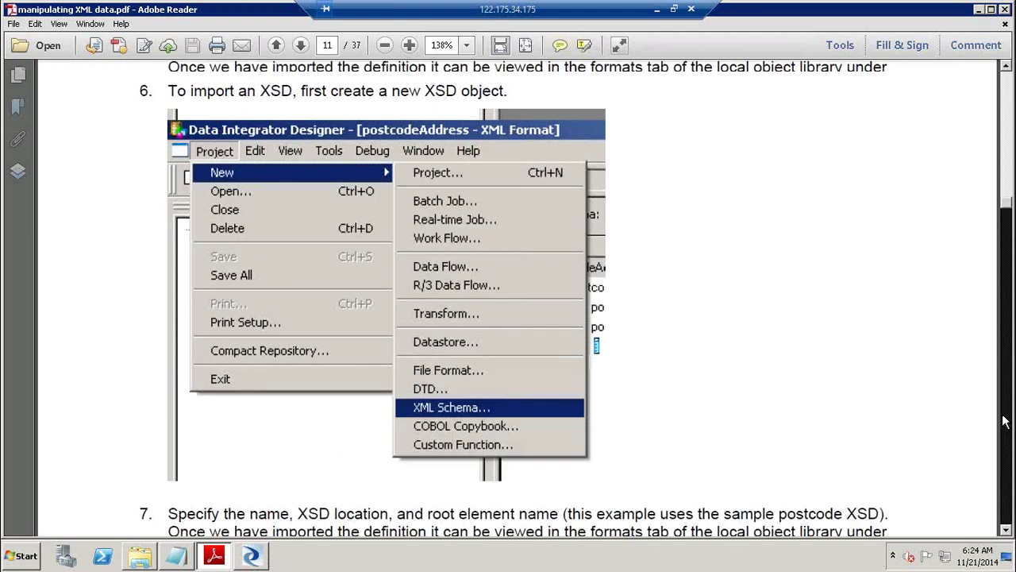
{"action": "scroll", "coordinate": [1004, 421], "scroll_direction": "down", "scroll_amount": 20}
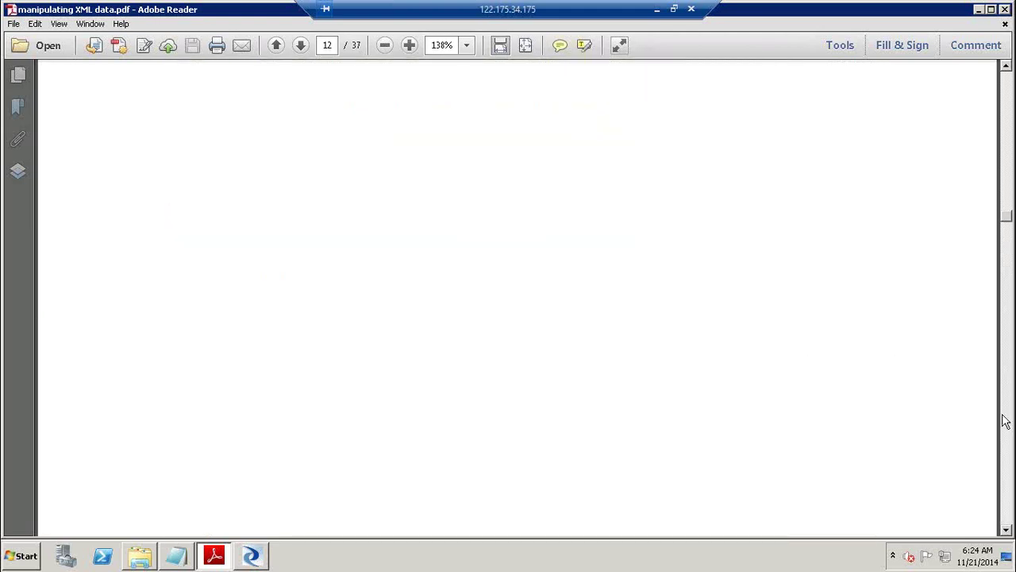
Page on through Reading XML Files to page 16's step 10 dataflow diagram, then return to Designer.
{"action": "left_click", "coordinate": [1005, 421]}
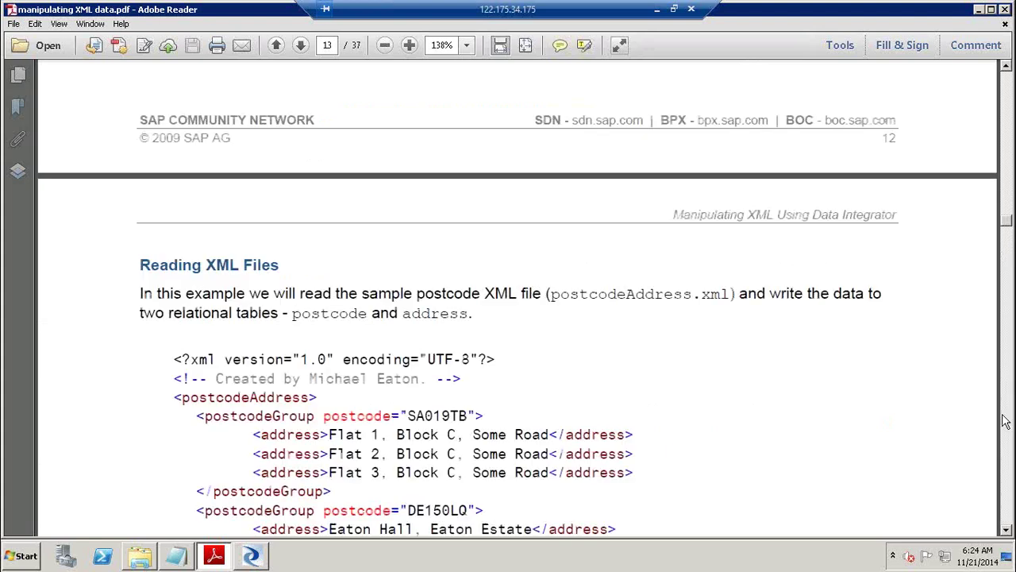
{"action": "left_click", "coordinate": [1006, 421]}
{"action": "left_click", "coordinate": [1005, 421]}
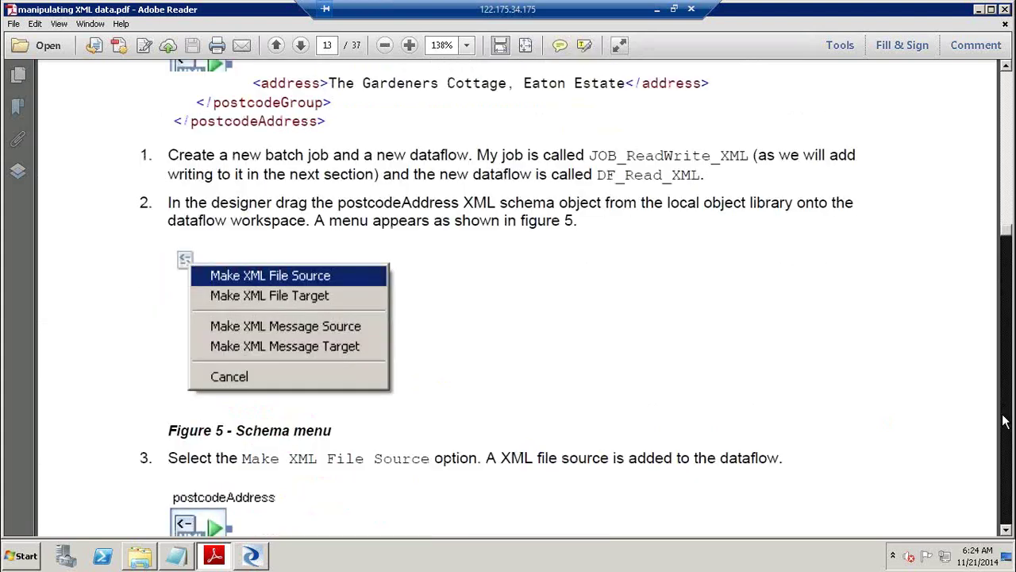
{"action": "left_click", "coordinate": [1005, 421]}
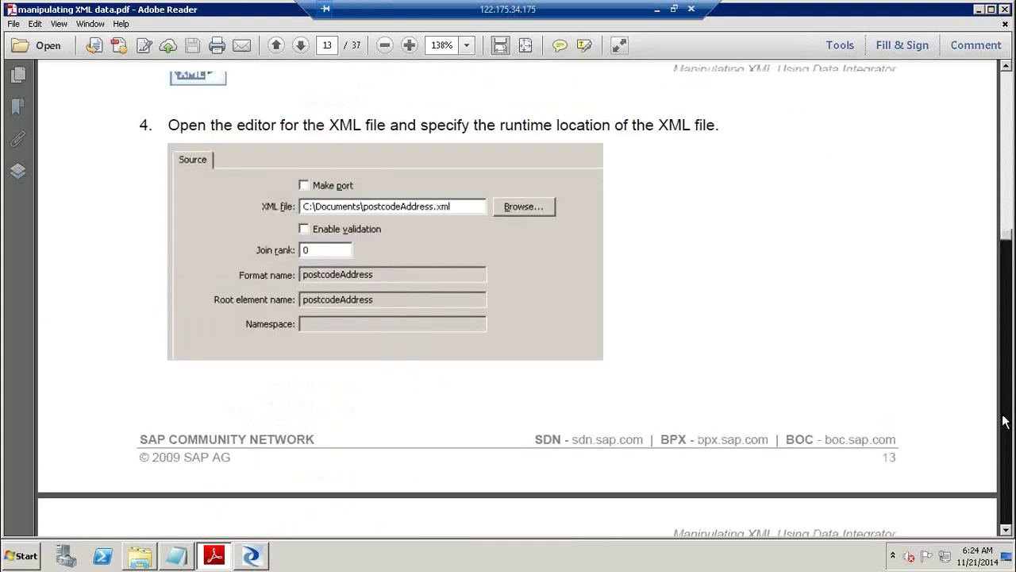
{"action": "left_click", "coordinate": [1006, 421]}
{"action": "left_click", "coordinate": [1005, 420]}
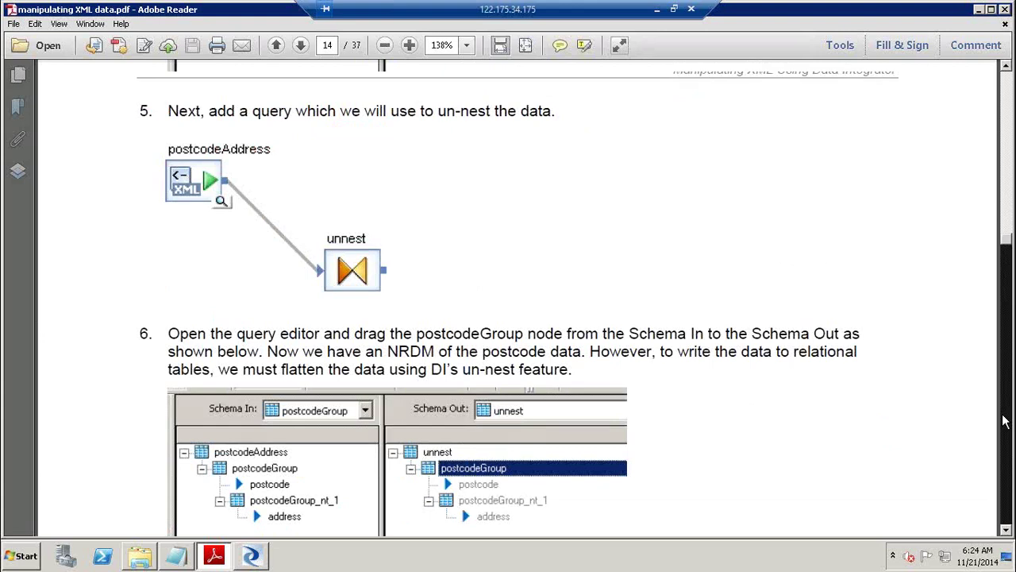
{"action": "left_click", "coordinate": [1005, 421]}
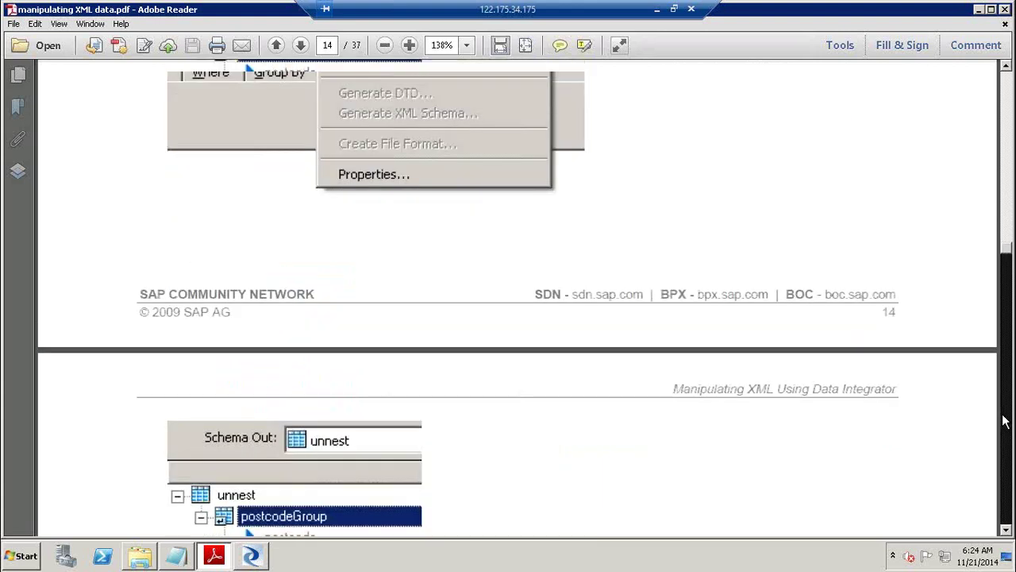
{"action": "left_click", "coordinate": [1005, 421]}
{"action": "left_click", "coordinate": [1006, 421]}
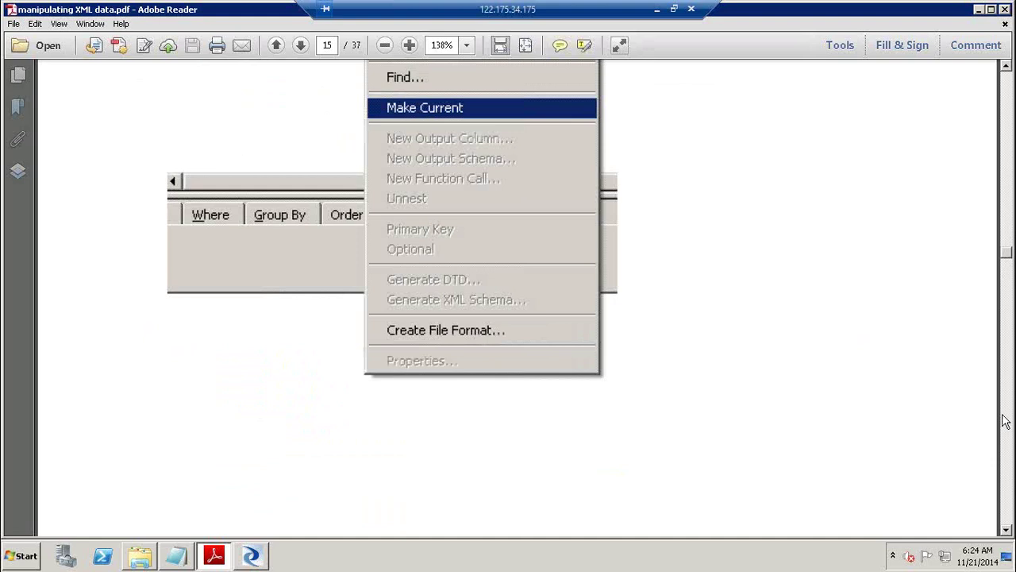
{"action": "left_click", "coordinate": [1005, 420]}
{"action": "left_click", "coordinate": [1006, 421]}
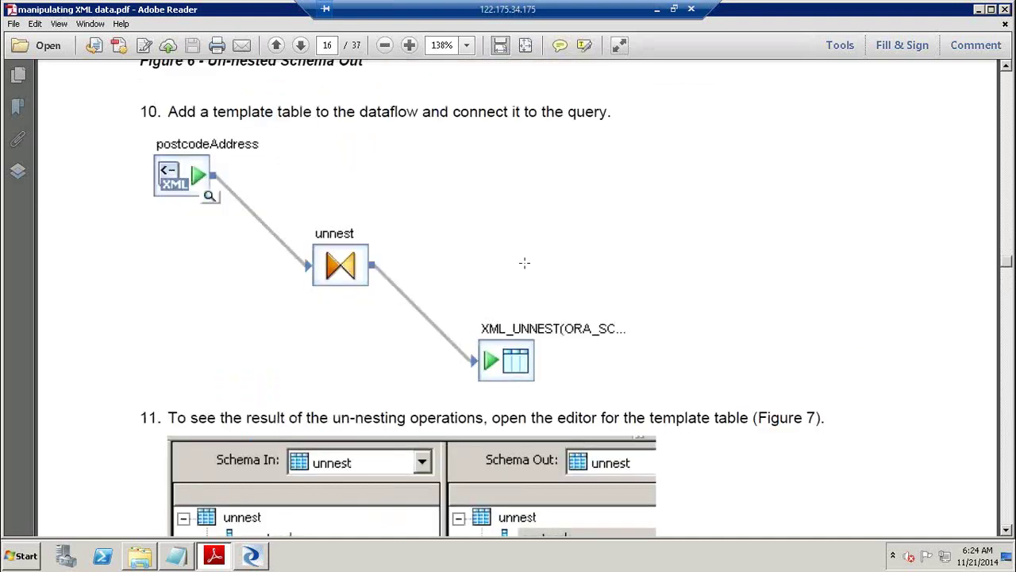
{"action": "left_click", "coordinate": [524, 263]}
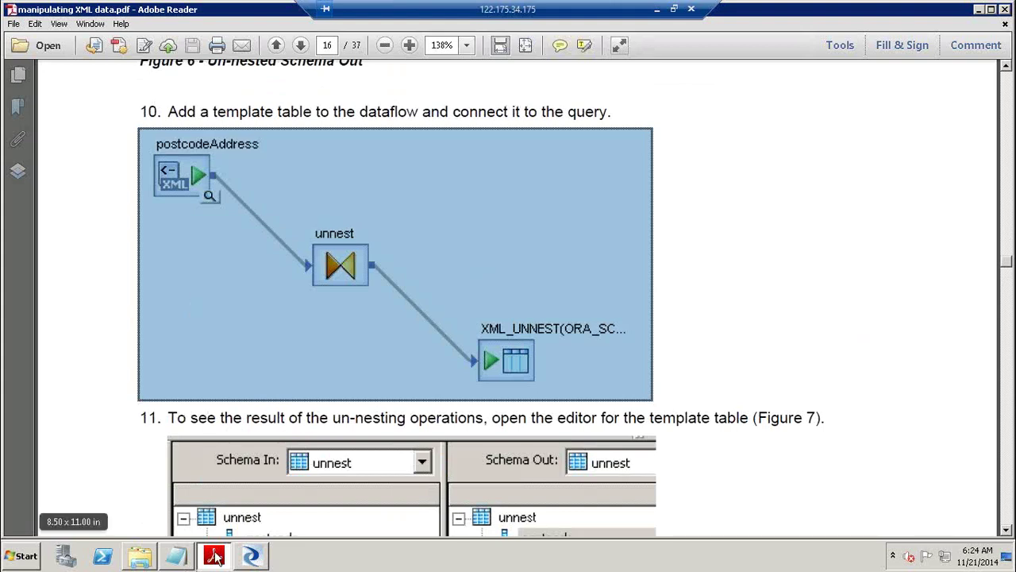
{"action": "left_click", "coordinate": [256, 556]}
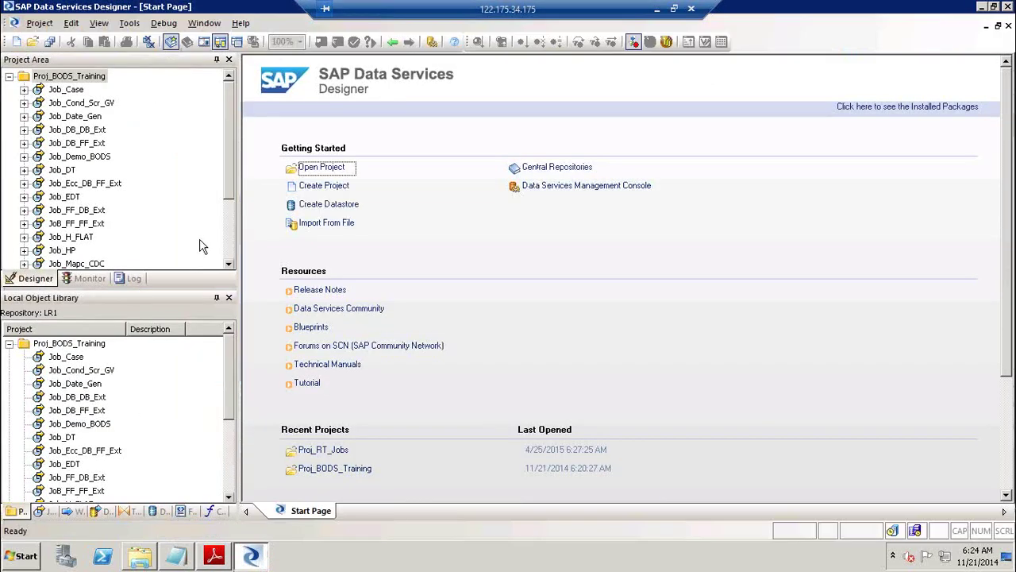
Open Proj_RT_Jobs and create a new batch job named Job_Read_XML in it.
{"action": "left_click", "coordinate": [10, 344]}
{"action": "double_click", "coordinate": [53, 357]}
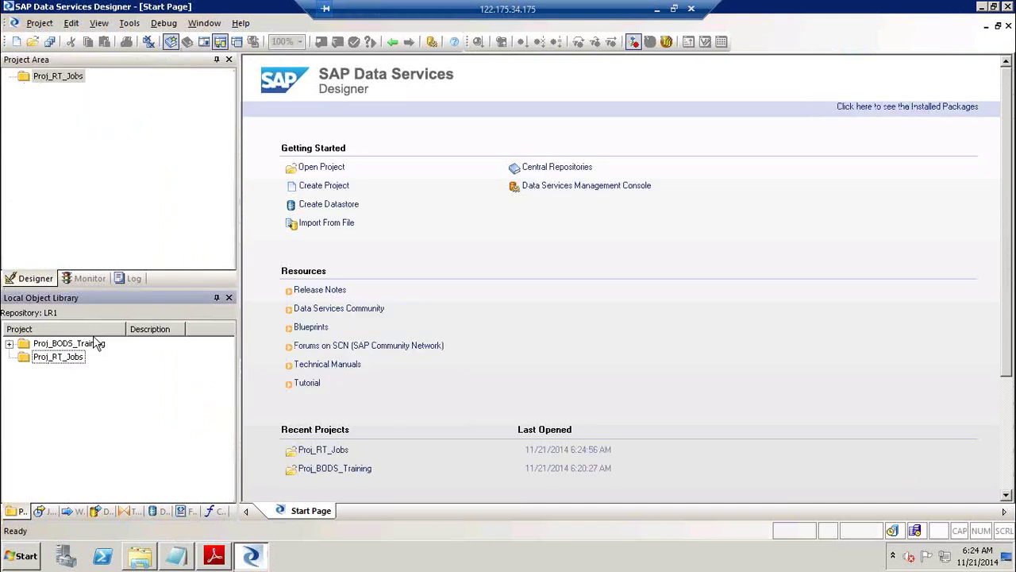
{"action": "right_click", "coordinate": [75, 82]}
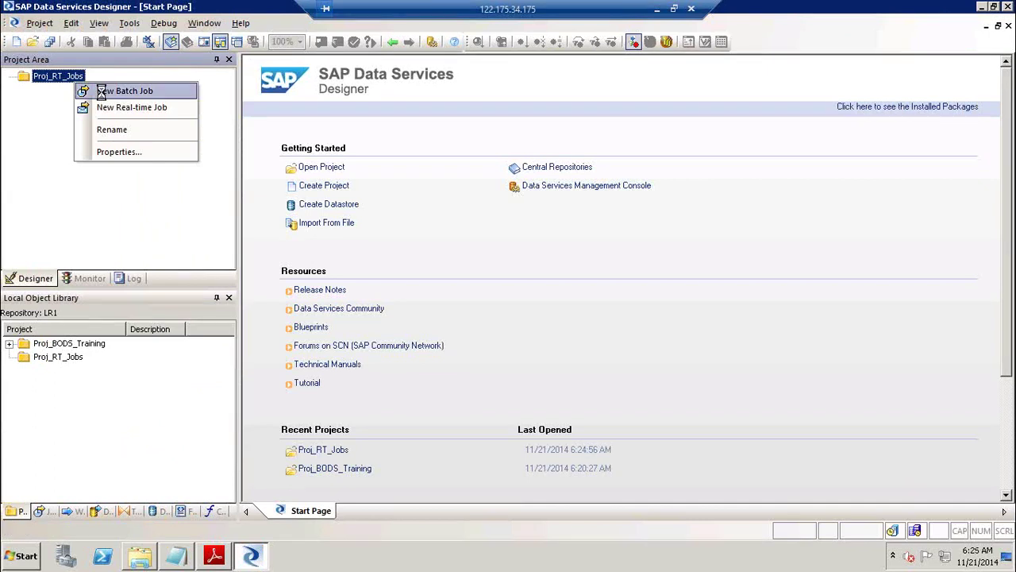
{"action": "left_click", "coordinate": [101, 91]}
{"action": "type", "text": "Job_"}
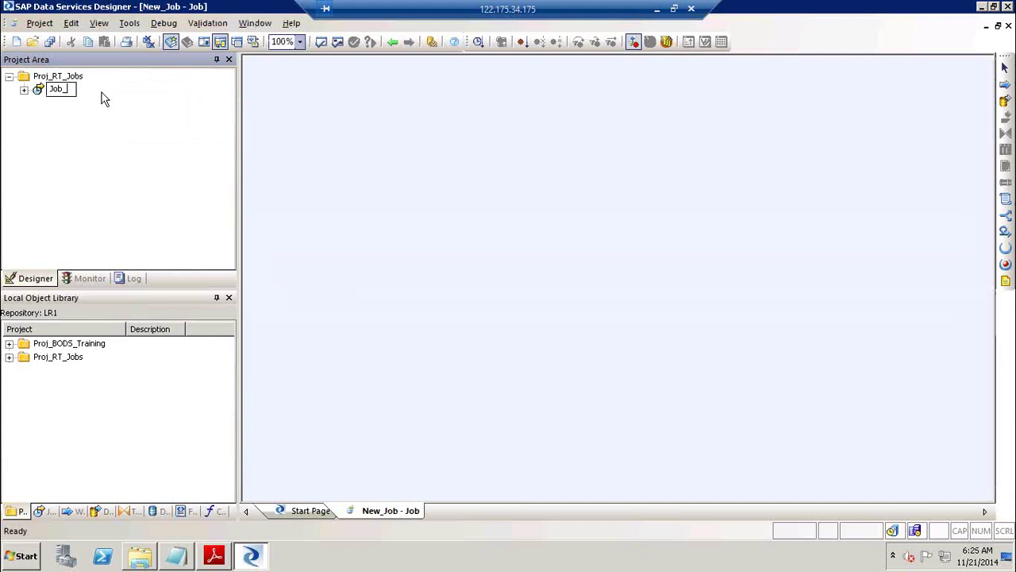
{"action": "type", "text": "Read_XML_I"}
{"action": "key", "text": "BackSpace"}
{"action": "key", "text": "BackSpace"}
{"action": "key", "text": "Return"}
Add a data flow named DF_Read_XML to Job_Read_XML and open it.
{"action": "left_click", "coordinate": [1005, 101]}
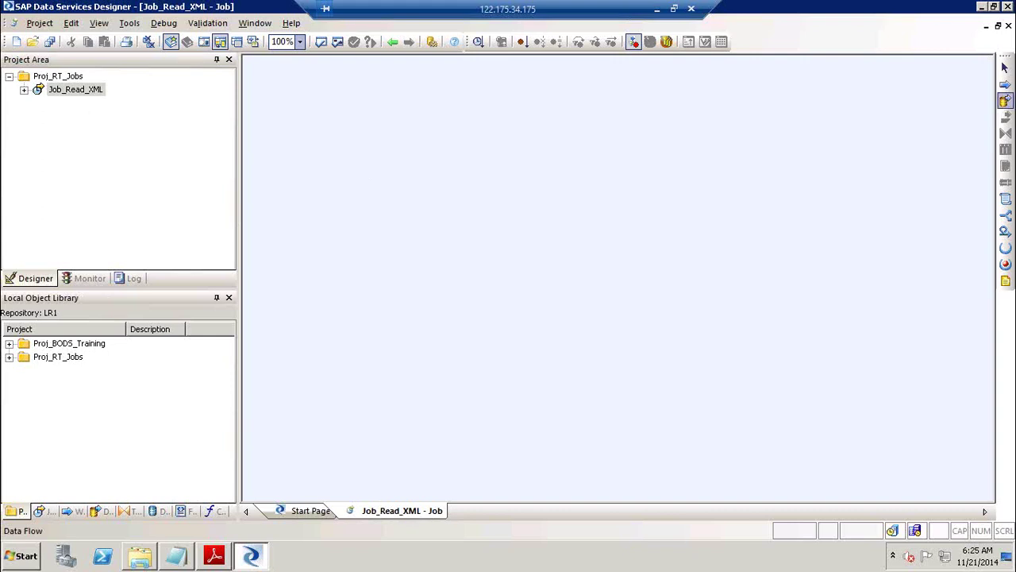
{"action": "left_click", "coordinate": [575, 154]}
{"action": "type", "text": "DF_Read_XML"}
{"action": "key", "text": "Return"}
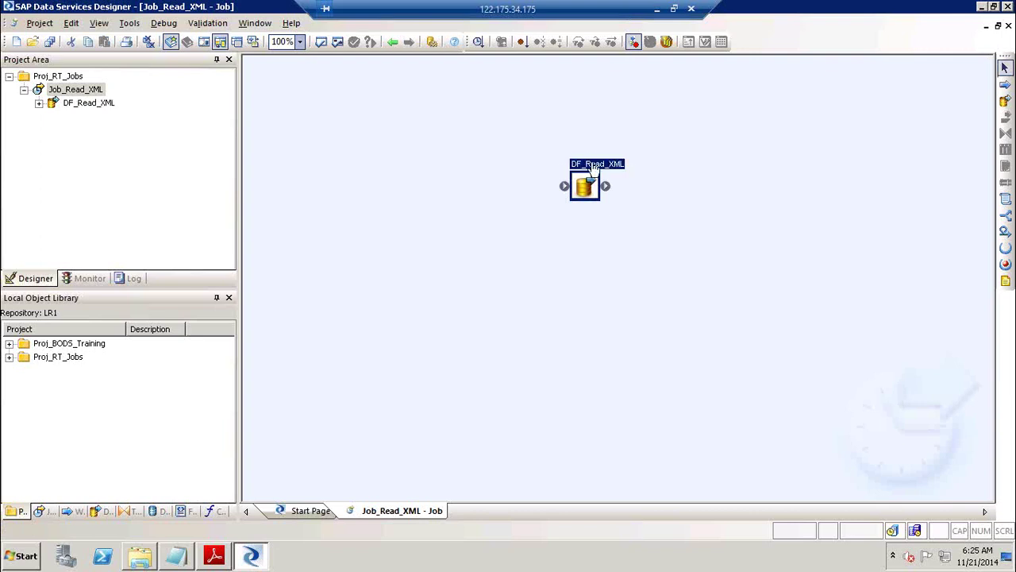
{"action": "left_click", "coordinate": [594, 167]}
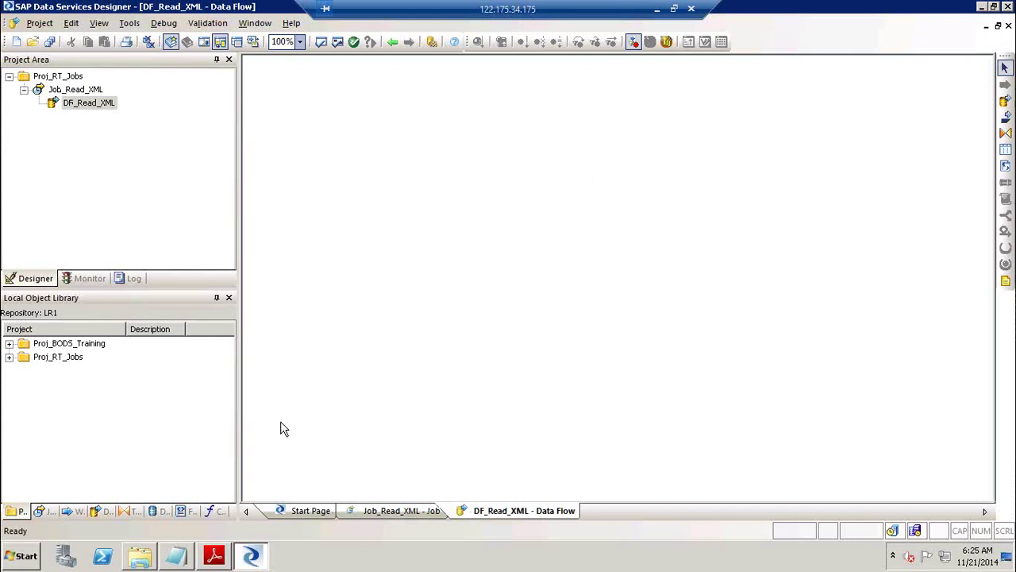
Show the library's Formats list, then start and cancel a new XML Schema import.
{"action": "left_click", "coordinate": [189, 512]}
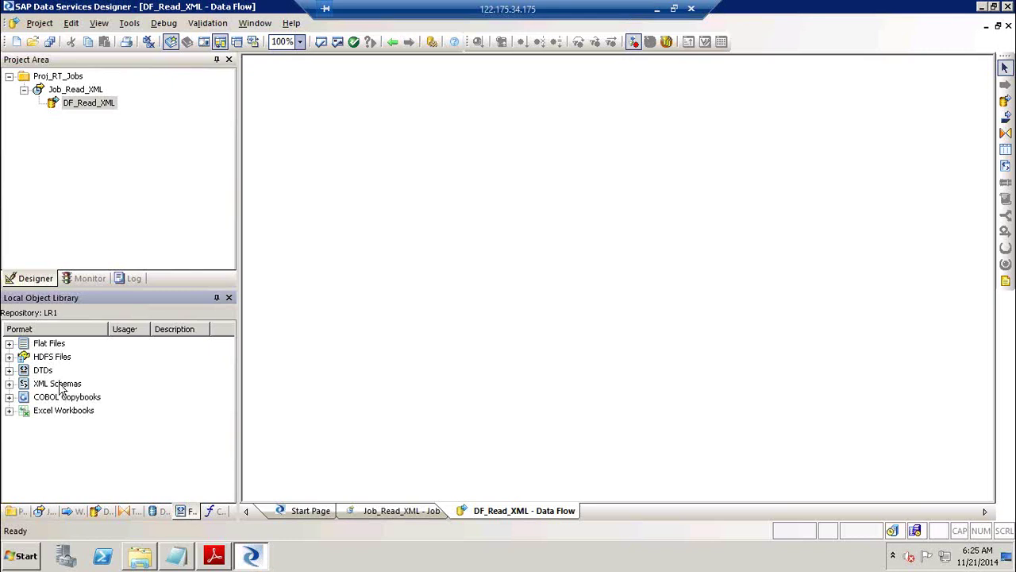
{"action": "left_click", "coordinate": [38, 24]}
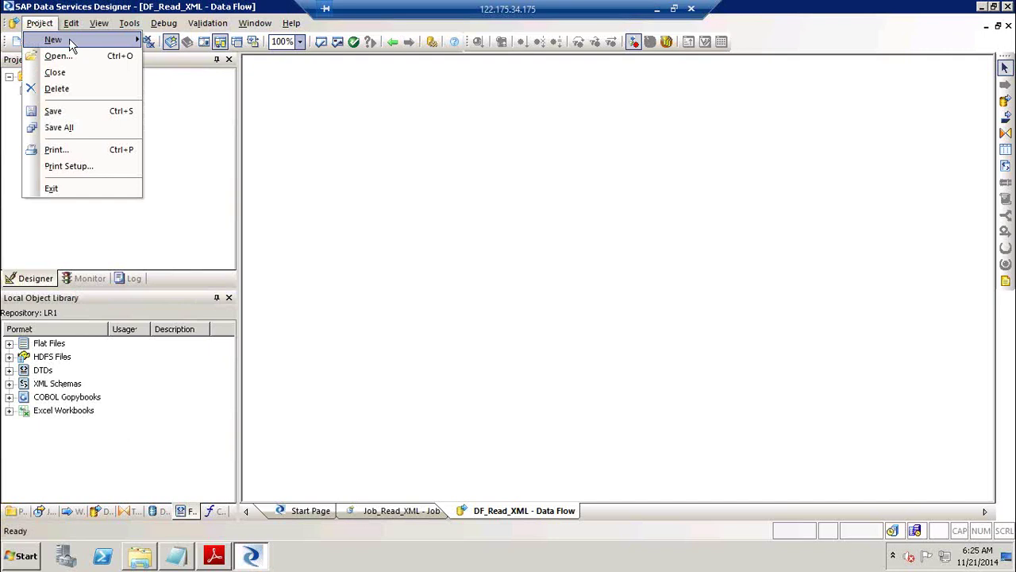
{"action": "mouse_move", "coordinate": [69, 38]}
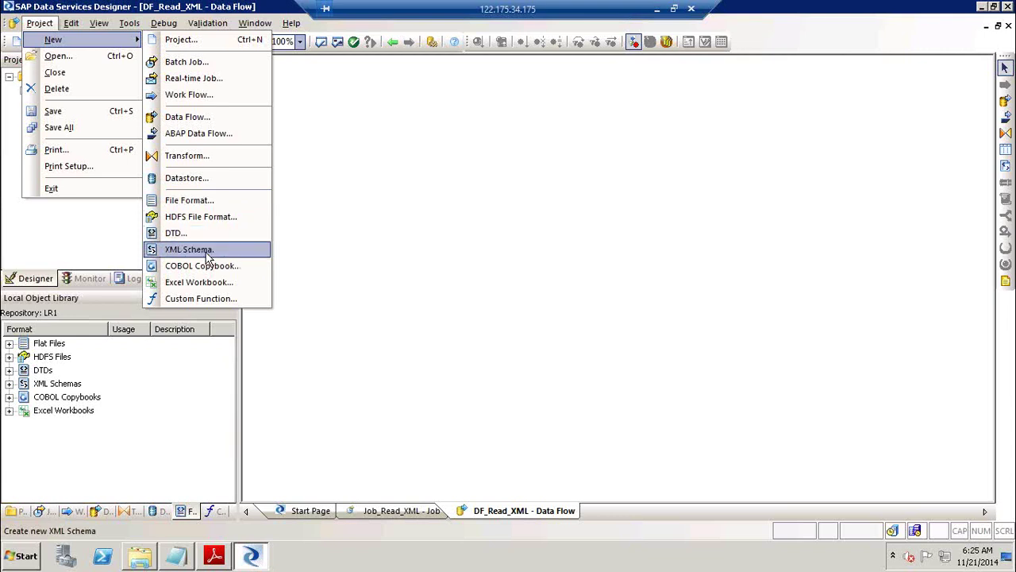
{"action": "left_click", "coordinate": [208, 252]}
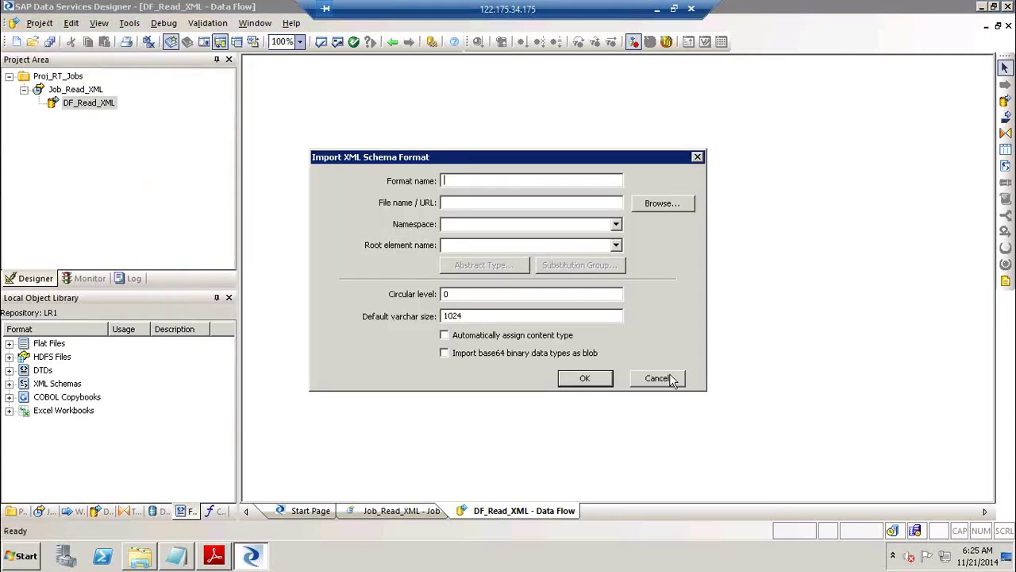
{"action": "left_click", "coordinate": [668, 376]}
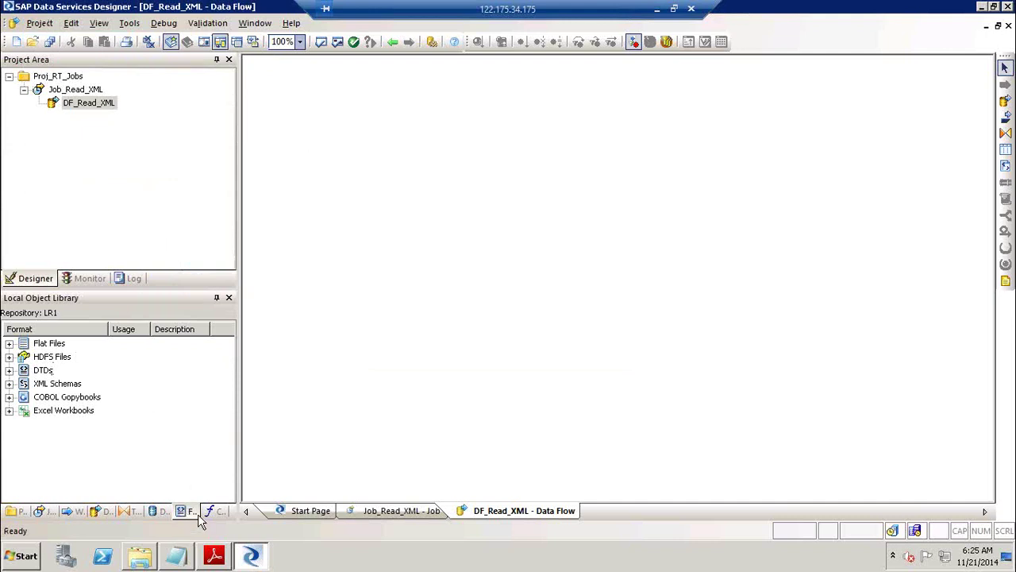
Bring up the XML Schemas category's actions menu and dismiss it without creating anything.
{"action": "right_click", "coordinate": [69, 385]}
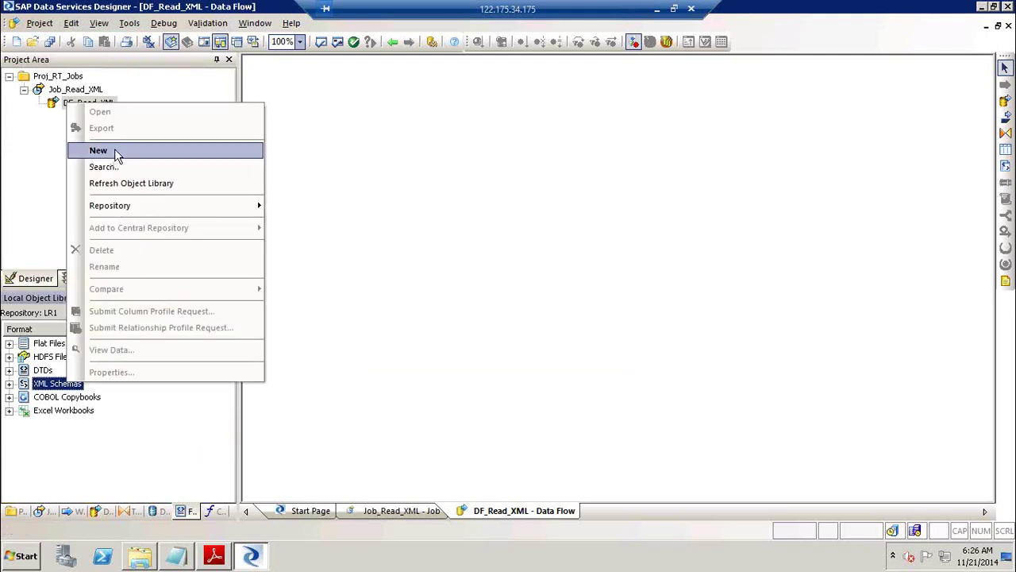
{"action": "left_click", "coordinate": [171, 429]}
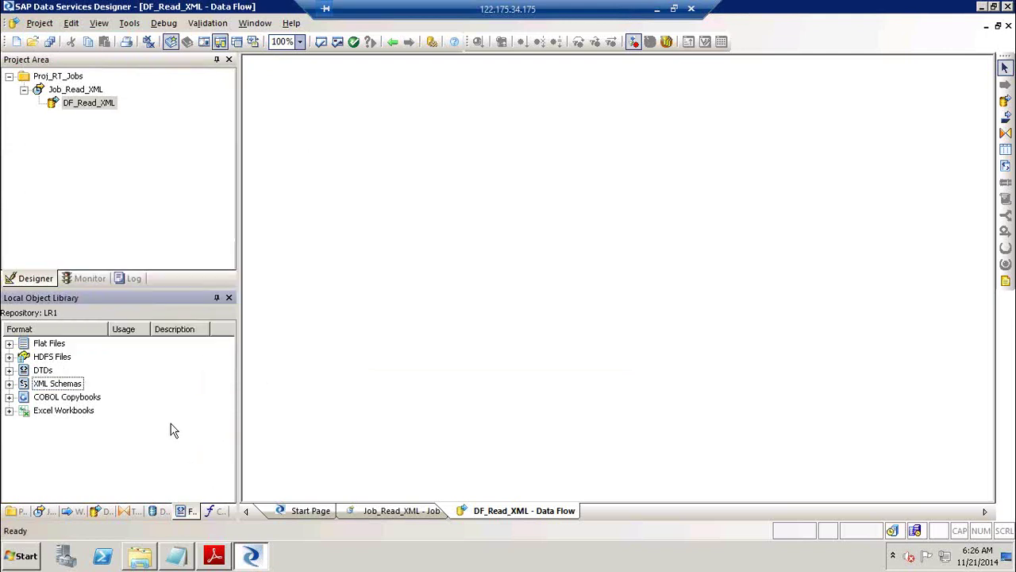
{"action": "right_click", "coordinate": [171, 429]}
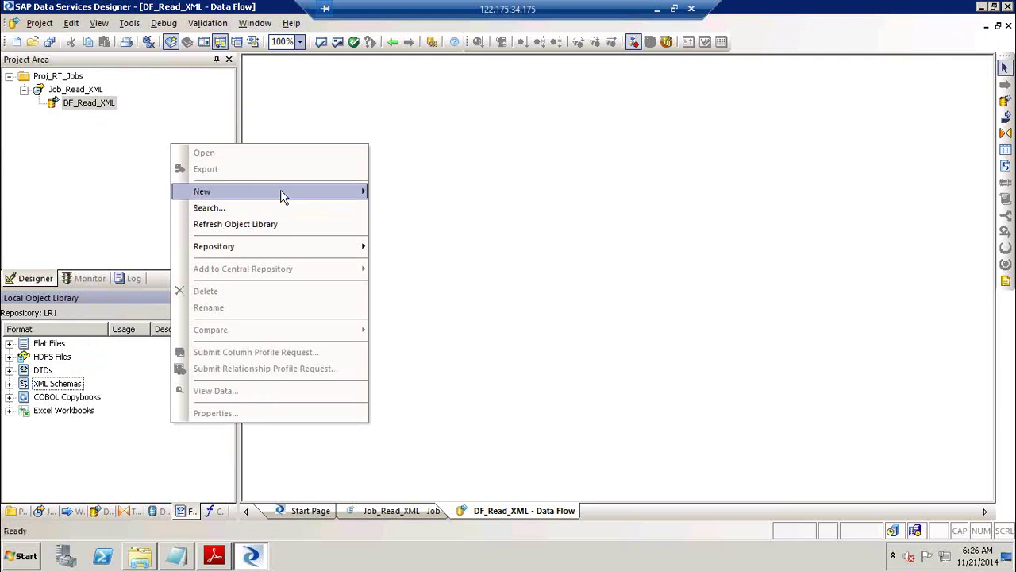
{"action": "mouse_move", "coordinate": [284, 195]}
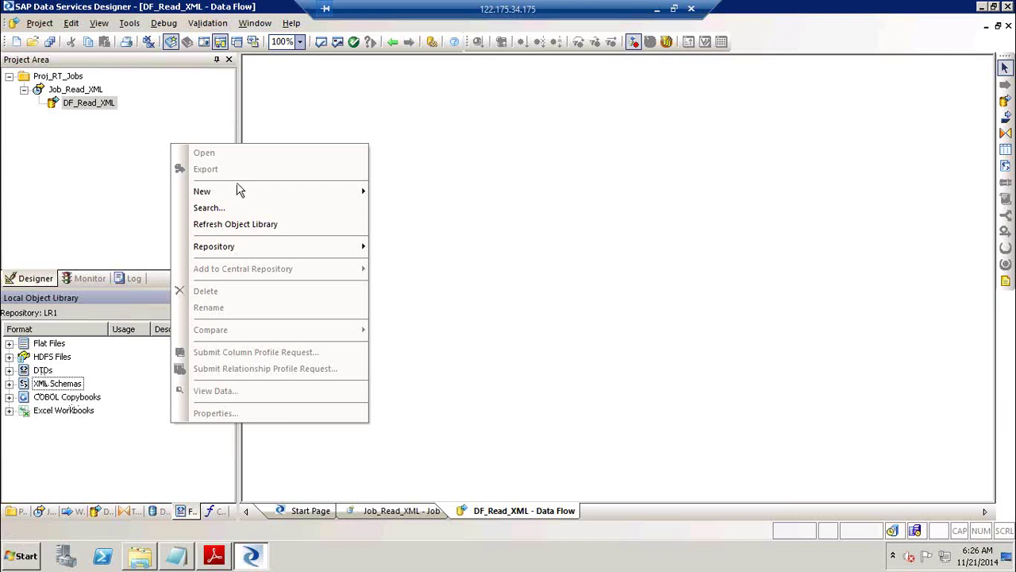
{"action": "mouse_move", "coordinate": [234, 196]}
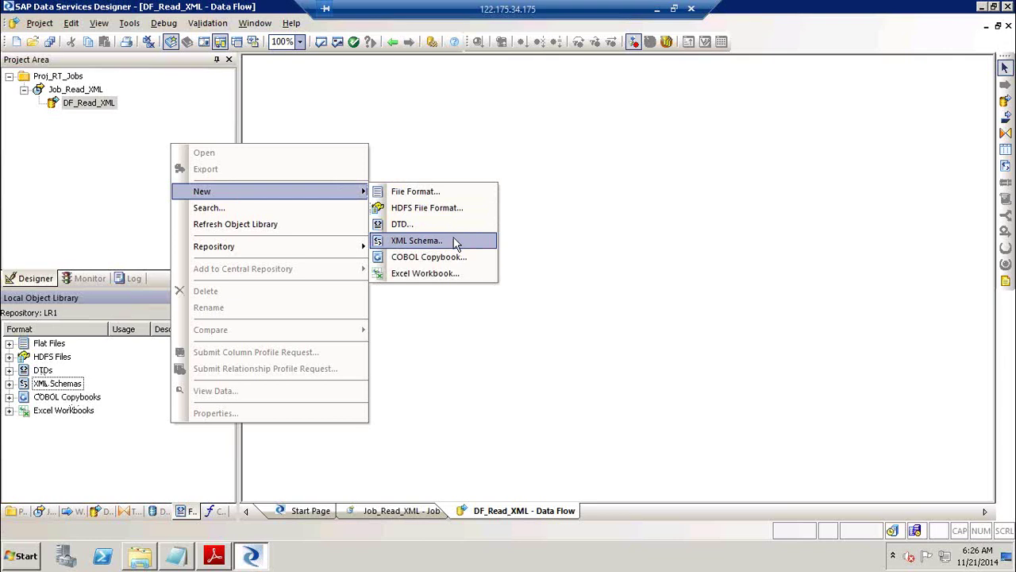
{"action": "left_click", "coordinate": [599, 247]}
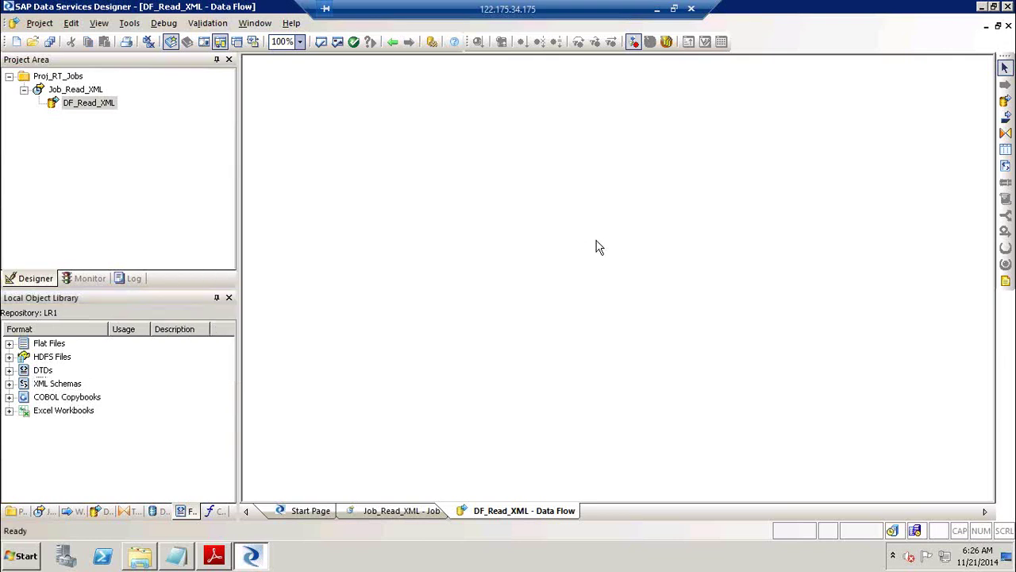
Add the line 'JSON :- Java Script Object Notation' to the Notepad notes.
{"action": "key", "text": "super+r"}
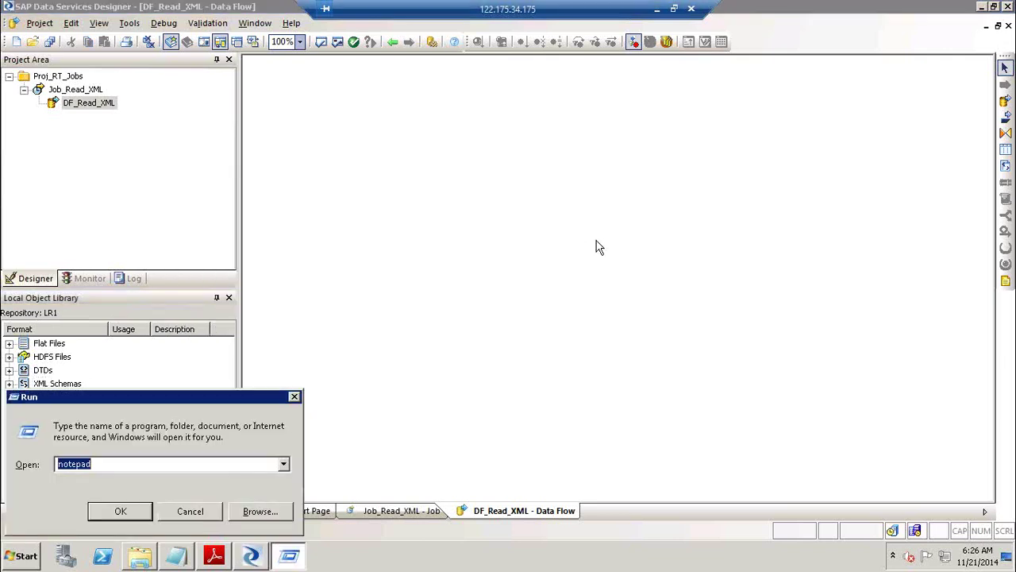
{"action": "left_click", "coordinate": [295, 397]}
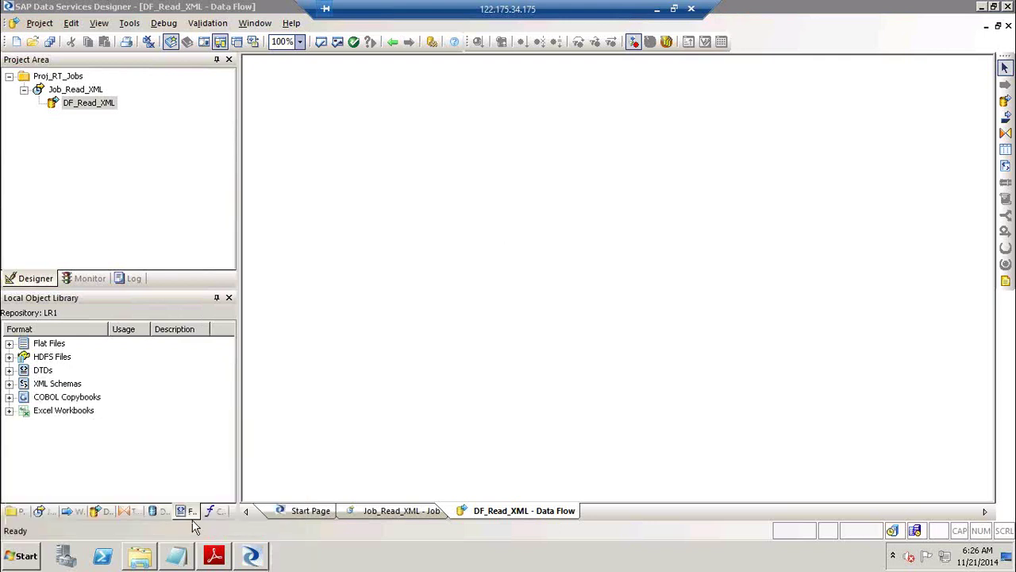
{"action": "left_click", "coordinate": [176, 555]}
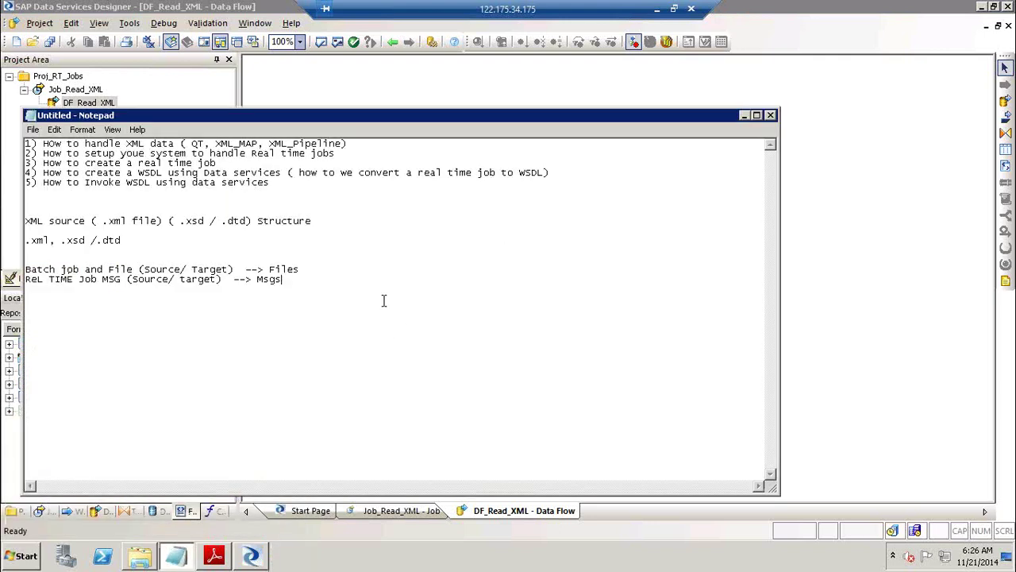
{"action": "key", "text": "Return"}
{"action": "key", "text": "Return"}
{"action": "type", "text": "JSON :-) Java Script Object Notation"}
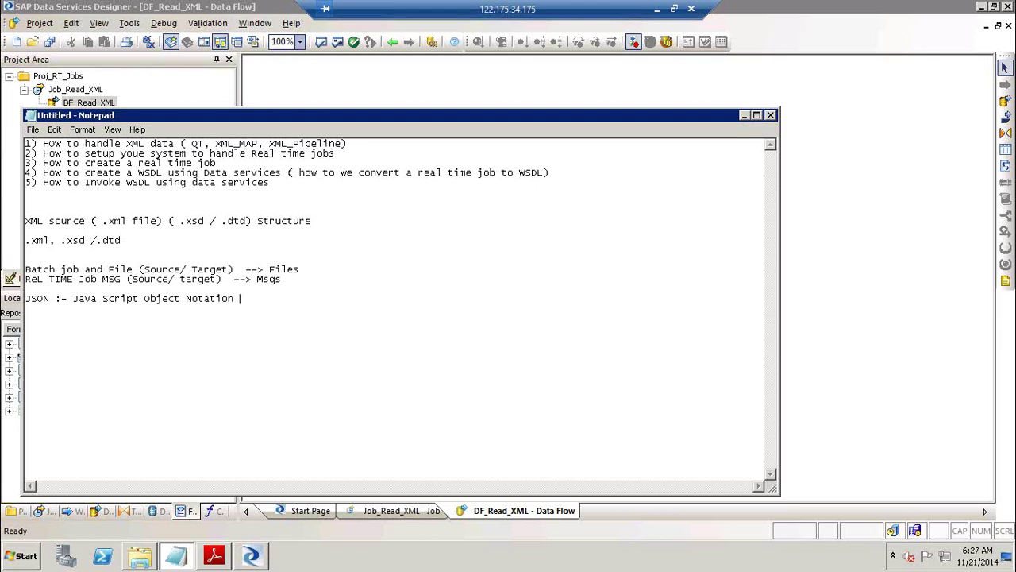
{"action": "key", "text": "Return"}
{"action": "key", "text": "Return"}
Minimize the remote desktop session and open a new tab in the local Chrome.
{"action": "left_click", "coordinate": [655, 9]}
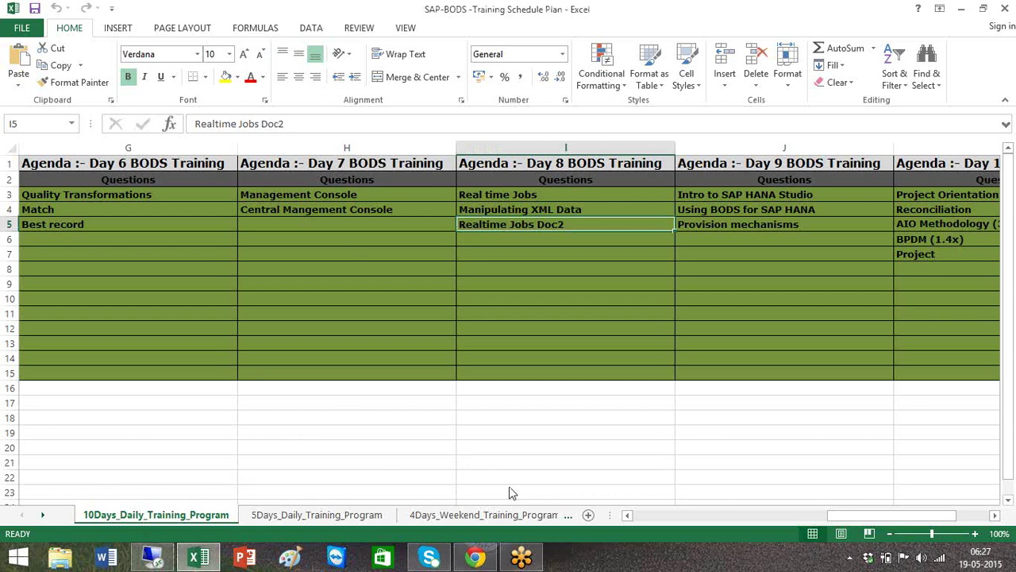
{"action": "left_click", "coordinate": [475, 557]}
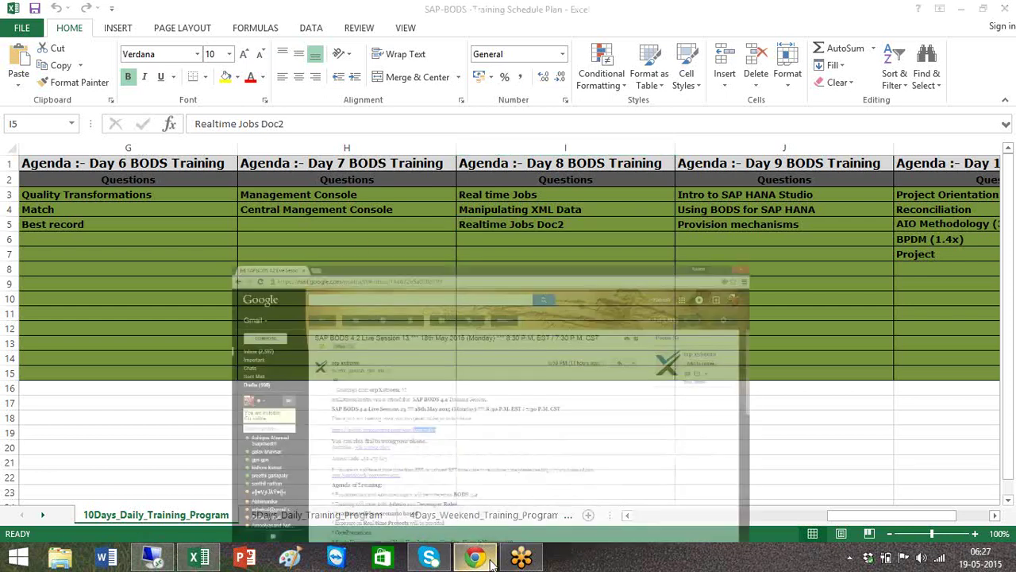
{"action": "left_click", "coordinate": [166, 9]}
Load google.com in the new Chrome tab, then begin a Notepad line with '< >'.
{"action": "type", "text": "google.com"}
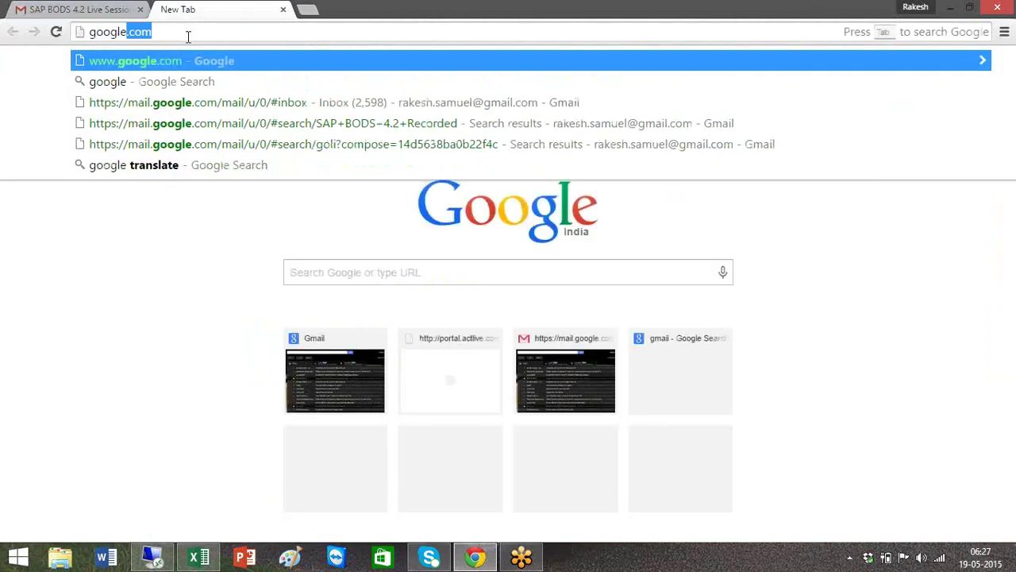
{"action": "key", "text": "Return"}
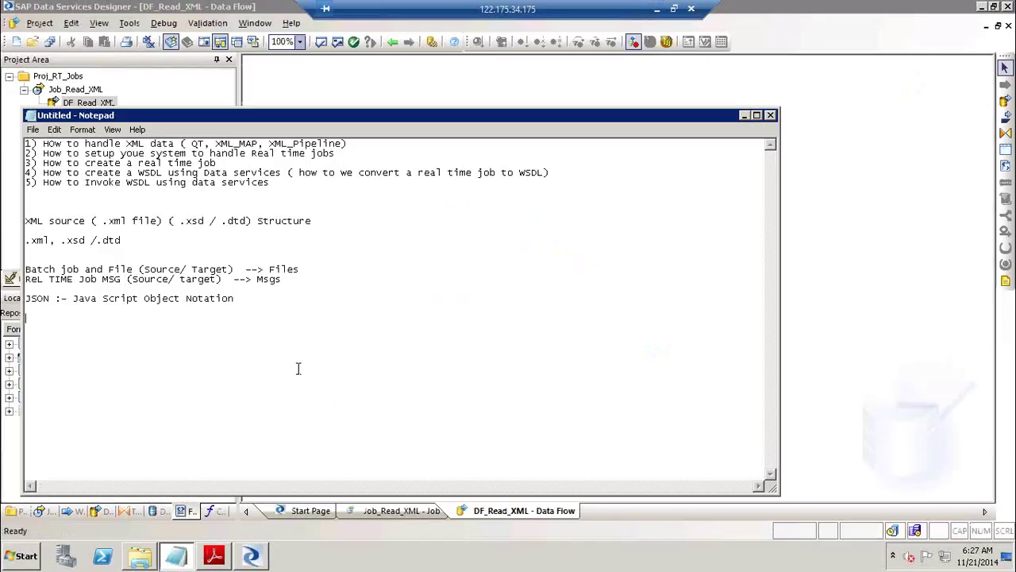
{"action": "type", "text": "< > /"}
Complete the tag line as '< > </>' with the closing tag.
{"action": "key", "text": "BackSpace"}
{"action": "type", "text": "</>"}
{"action": "left_click", "coordinate": [50, 317]}
{"action": "left_click", "coordinate": [88, 319]}
{"action": "left_click_drag", "start_coordinate": [74, 319], "coordinate": [55, 318]}
{"action": "left_click", "coordinate": [127, 320]}
Add the example tags '<a>' and '<p>' below, then cancel closing Notepad.
{"action": "key", "text": "Return"}
{"action": "key", "text": "Return"}
{"action": "type", "text": "<"}
{"action": "type", "text": "a> "}
{"action": "type", "text": "<"}
{"action": "type", "text": "p>"}
{"action": "left_click", "coordinate": [776, 114]}
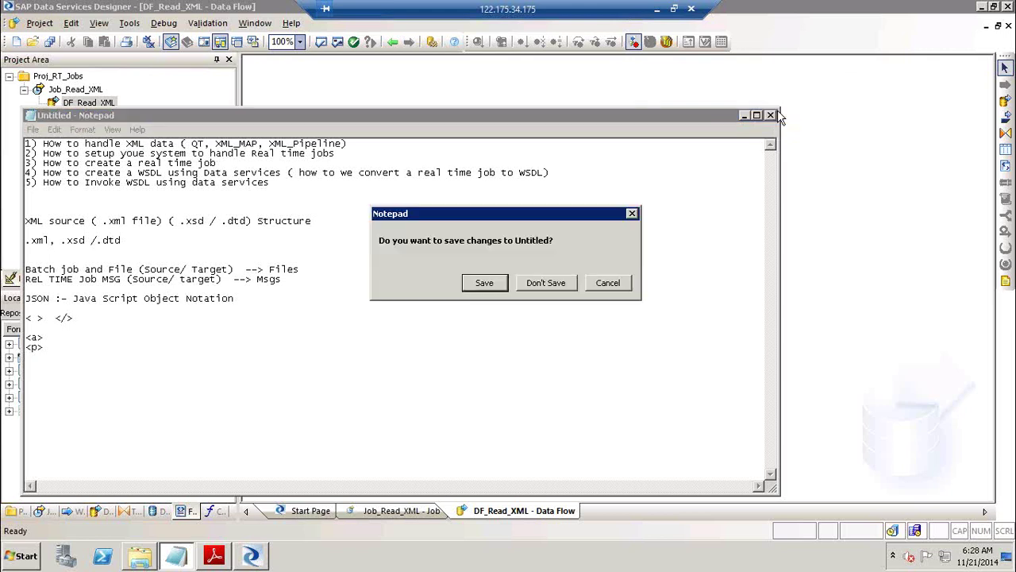
{"action": "left_click", "coordinate": [609, 286]}
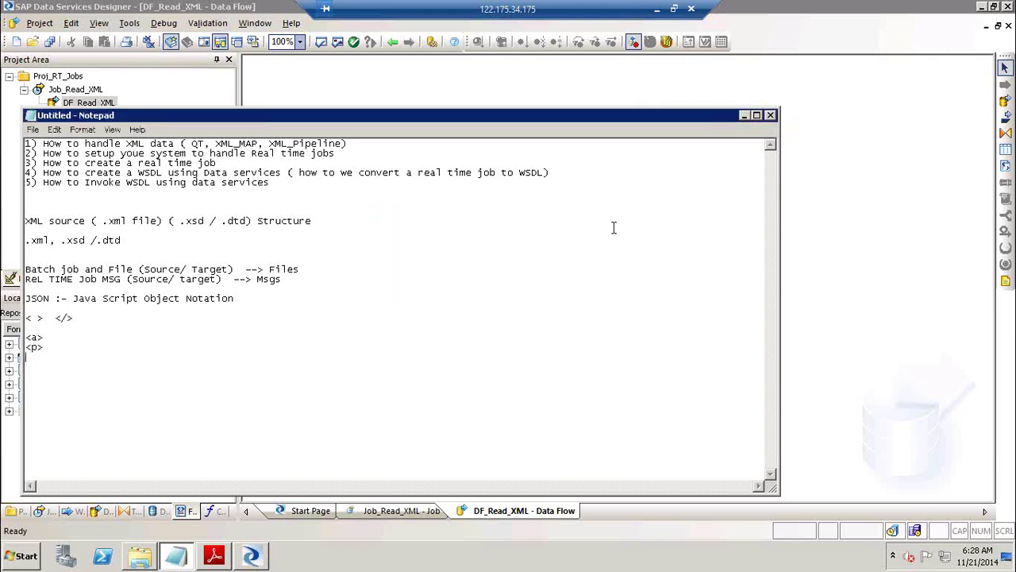
Start a new XML schema format from postcodeAddress.xsd with postcodeAddress as the root element.
{"action": "left_click", "coordinate": [745, 115]}
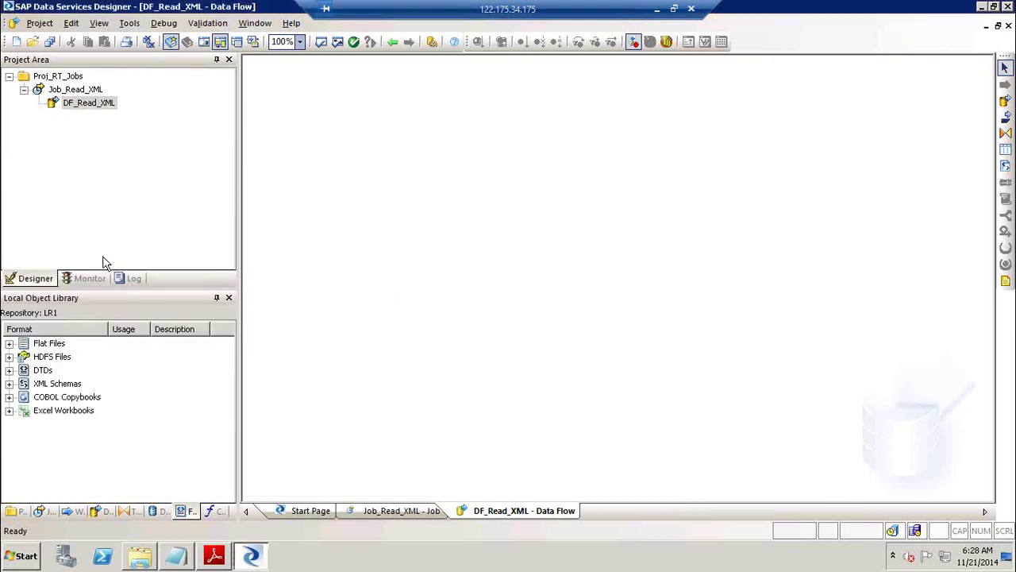
{"action": "left_click", "coordinate": [58, 385]}
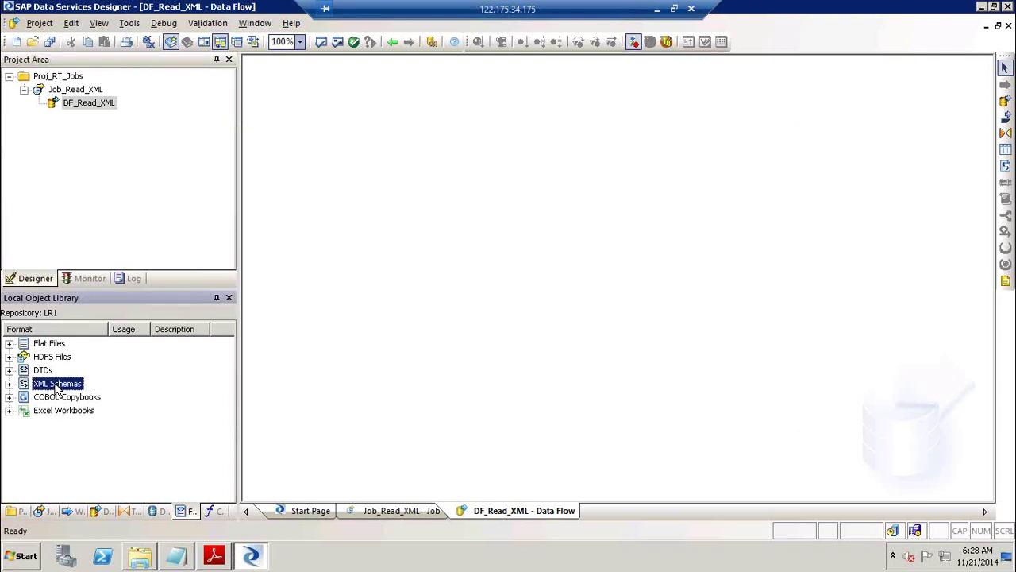
{"action": "right_click", "coordinate": [58, 389]}
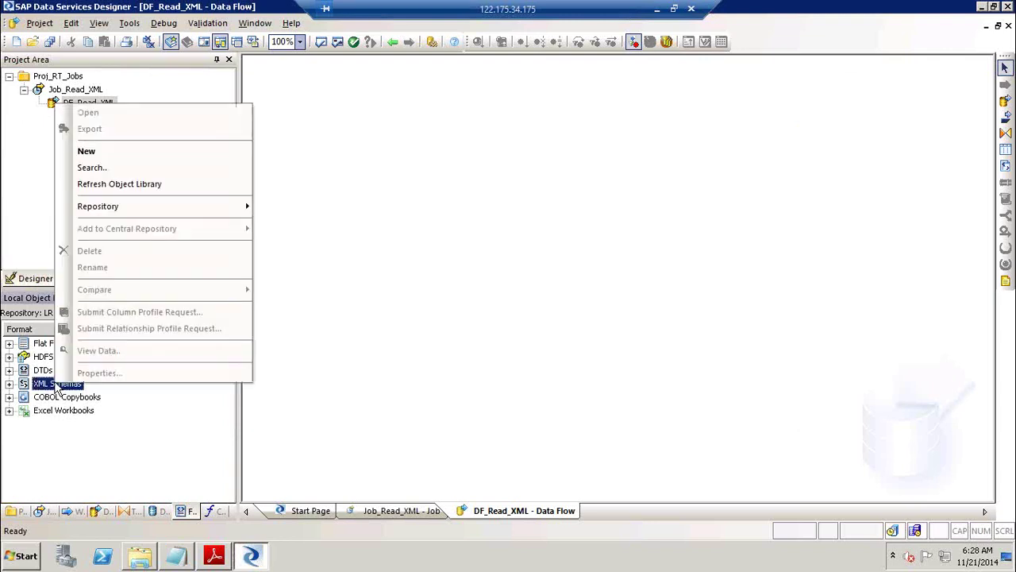
{"action": "left_click", "coordinate": [208, 155]}
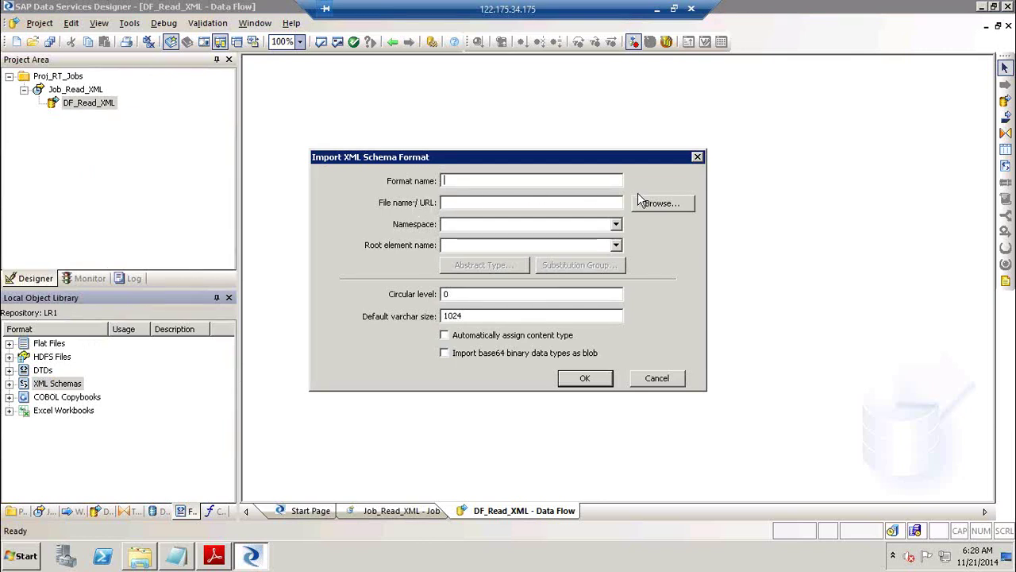
{"action": "left_click", "coordinate": [565, 199]}
{"action": "left_click", "coordinate": [681, 206]}
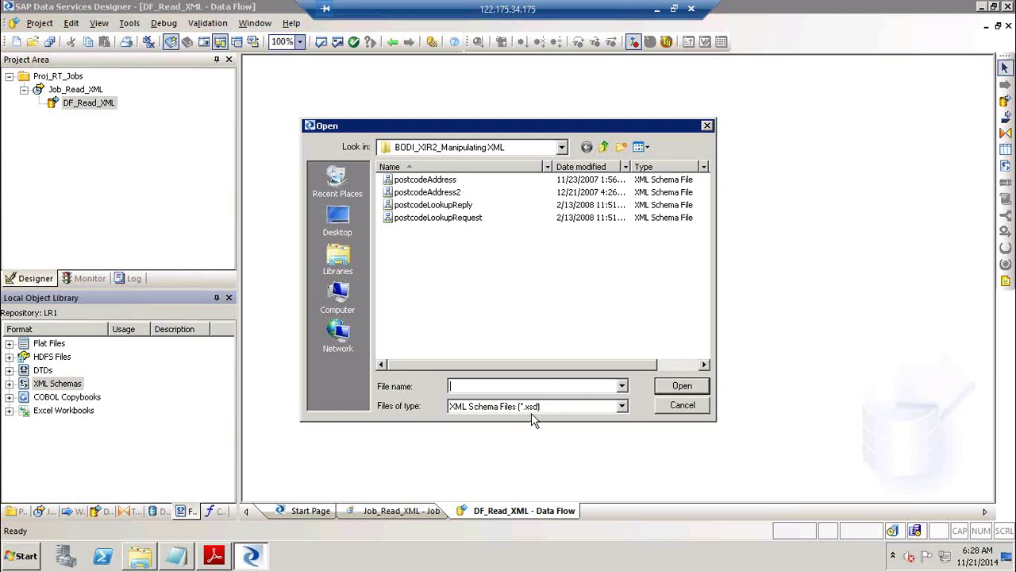
{"action": "left_click", "coordinate": [452, 183]}
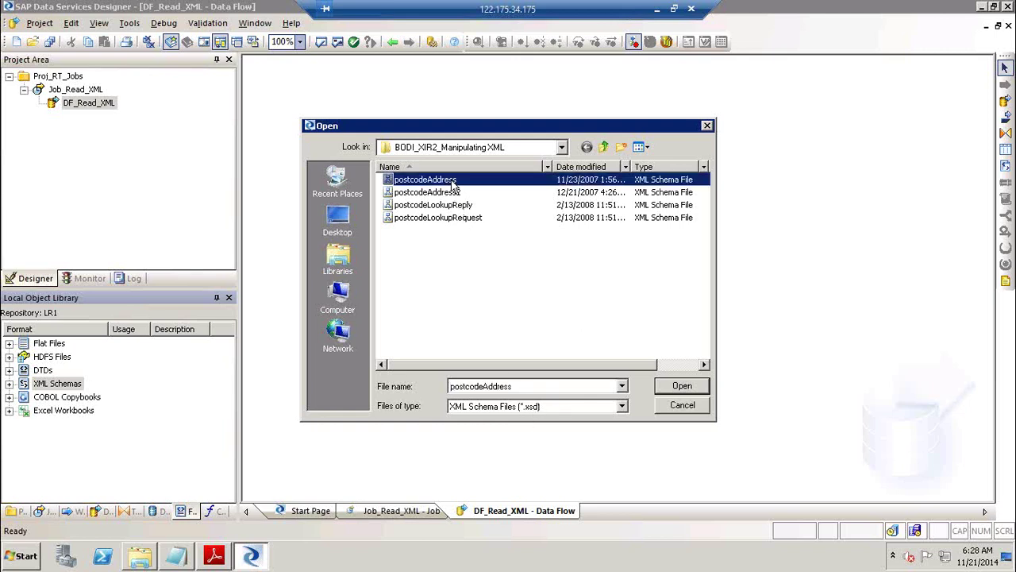
{"action": "left_click", "coordinate": [683, 385]}
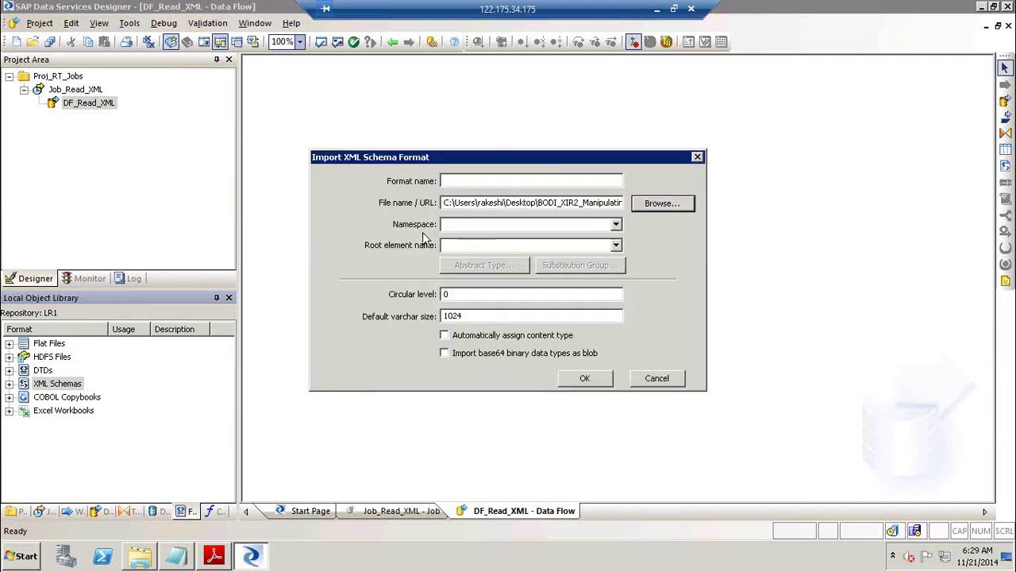
{"action": "left_click", "coordinate": [616, 244]}
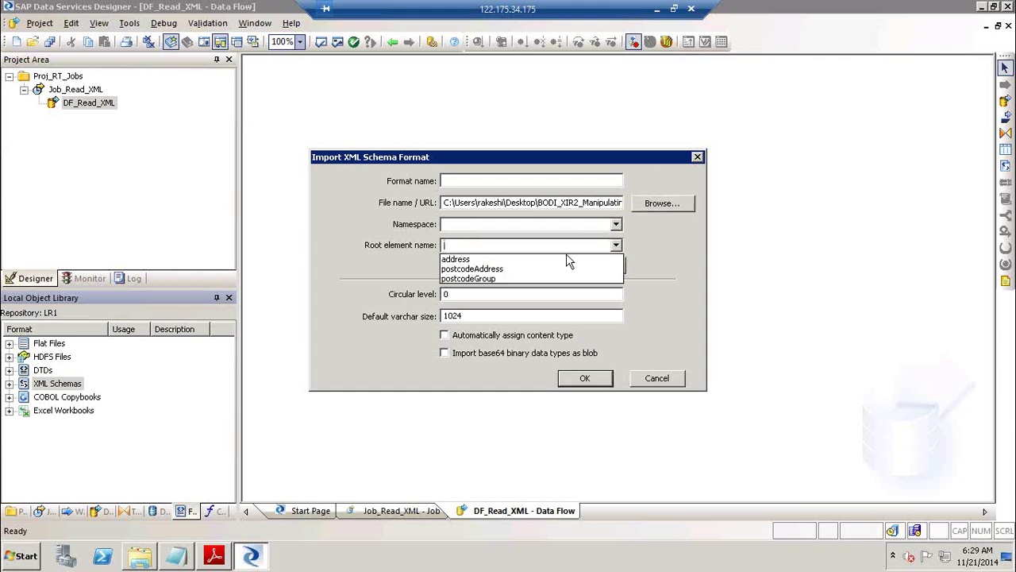
{"action": "left_click", "coordinate": [522, 269]}
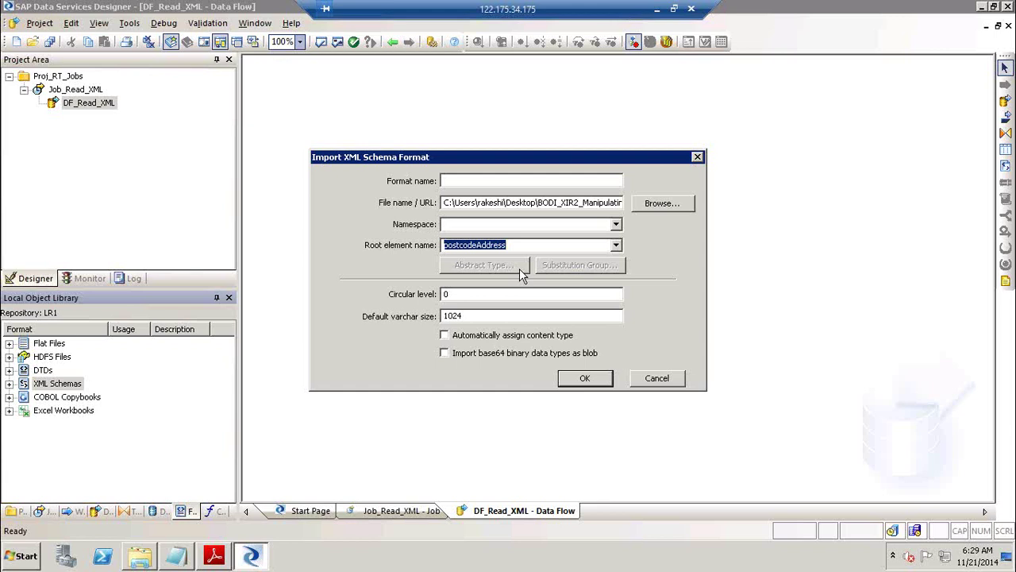
Name the format Postalcode_address and confirm the schema import.
{"action": "left_click", "coordinate": [555, 202]}
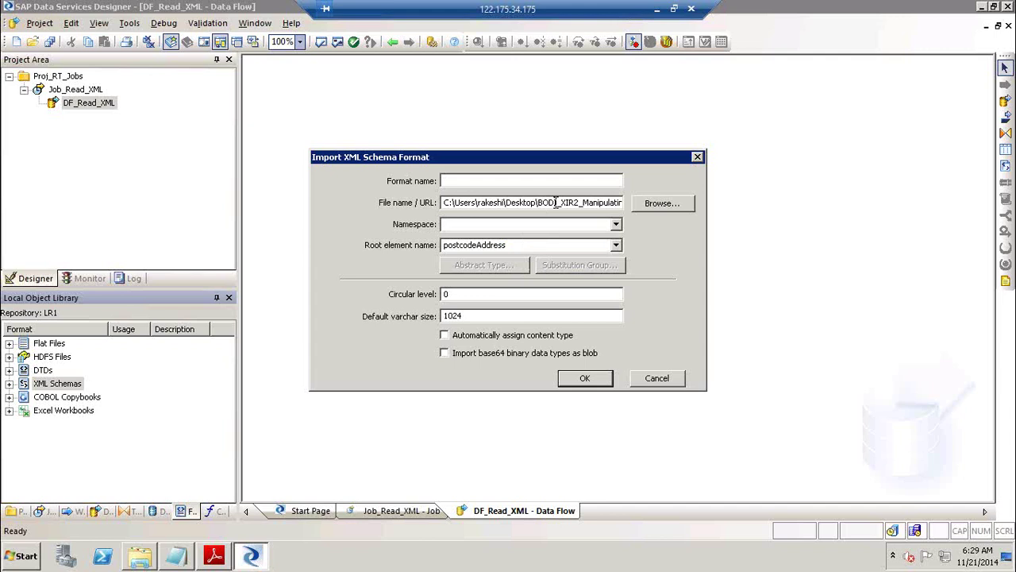
{"action": "key", "text": "End"}
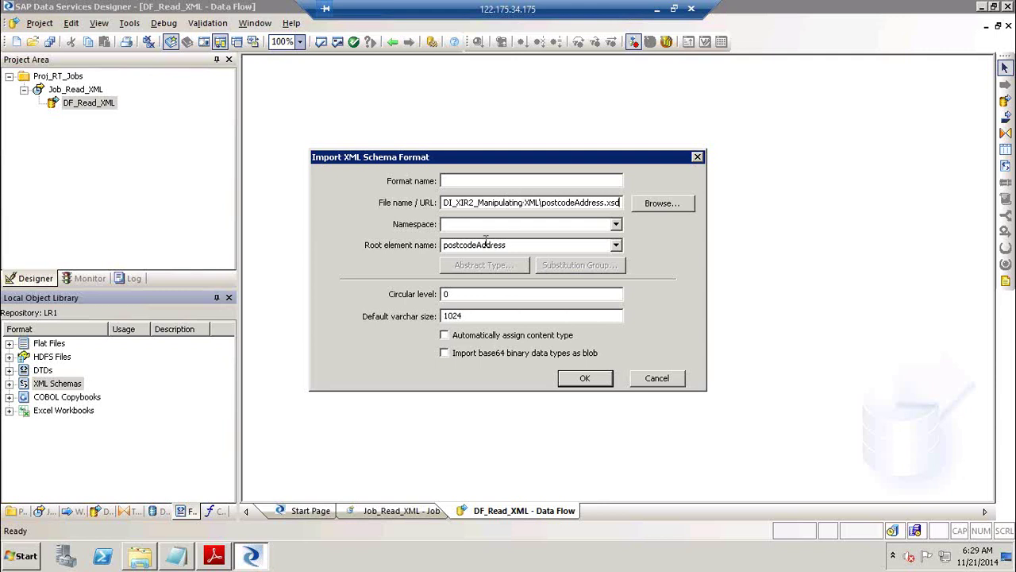
{"action": "left_click", "coordinate": [576, 385]}
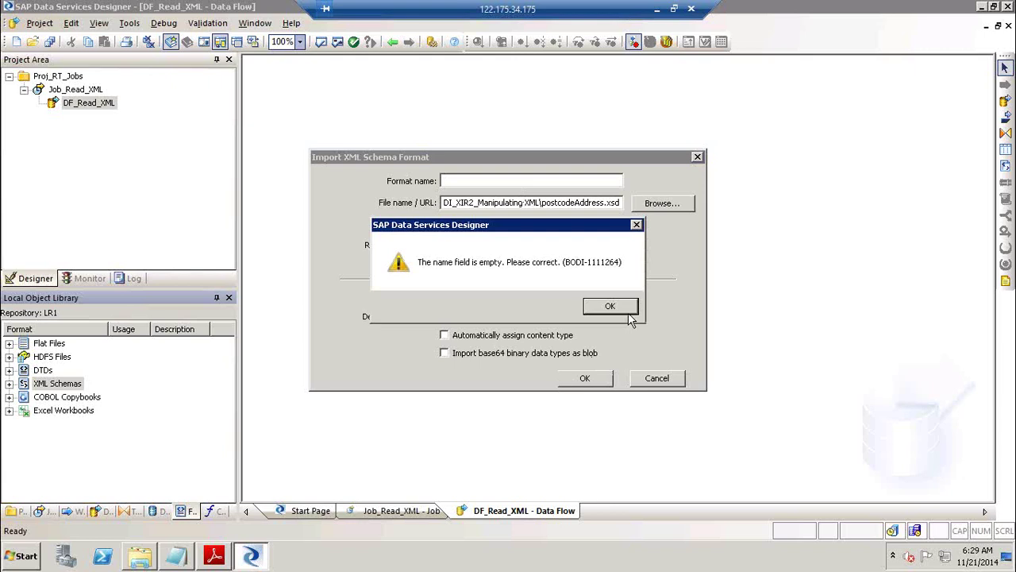
{"action": "left_click", "coordinate": [628, 310]}
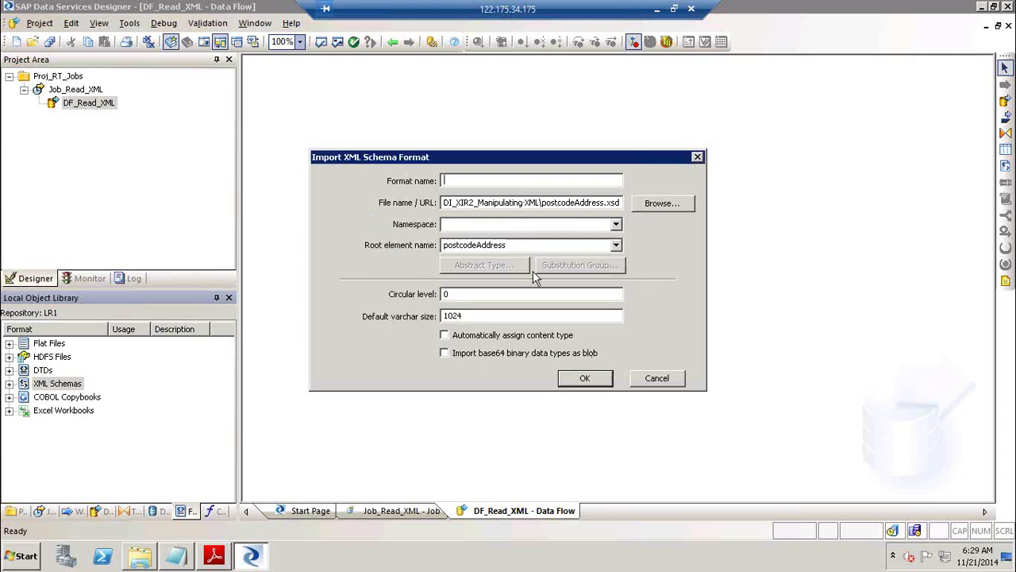
{"action": "type", "text": "Postal_ccde"}
{"action": "left_click", "coordinate": [580, 379]}
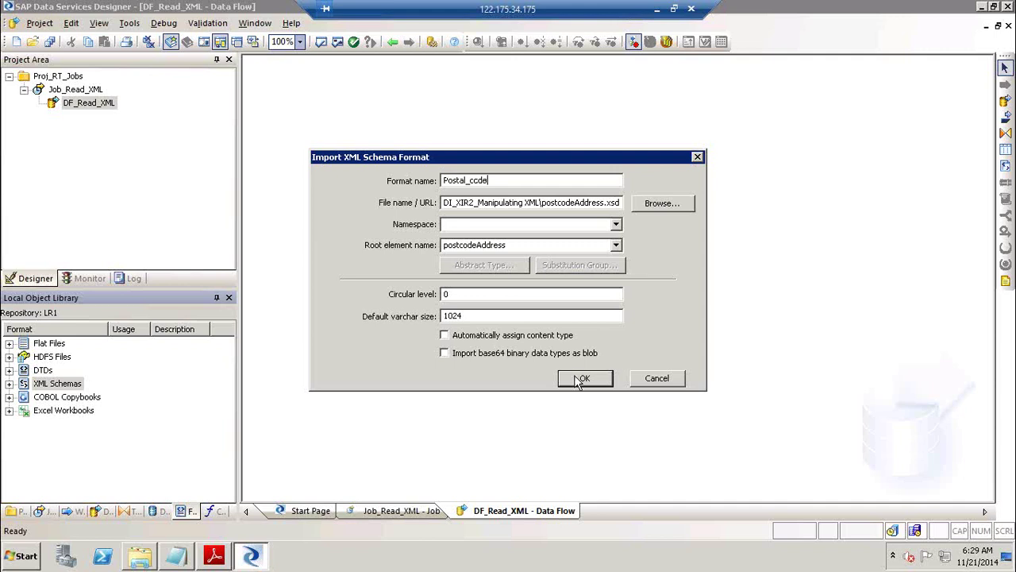
{"action": "type", "text": "_addrs"}
{"action": "left_click", "coordinate": [469, 180]}
{"action": "key", "text": "Delete"}
{"action": "left_click", "coordinate": [532, 182]}
{"action": "key", "text": "BackSpace"}
{"action": "type", "text": "ess"}
{"action": "left_click", "coordinate": [574, 381]}
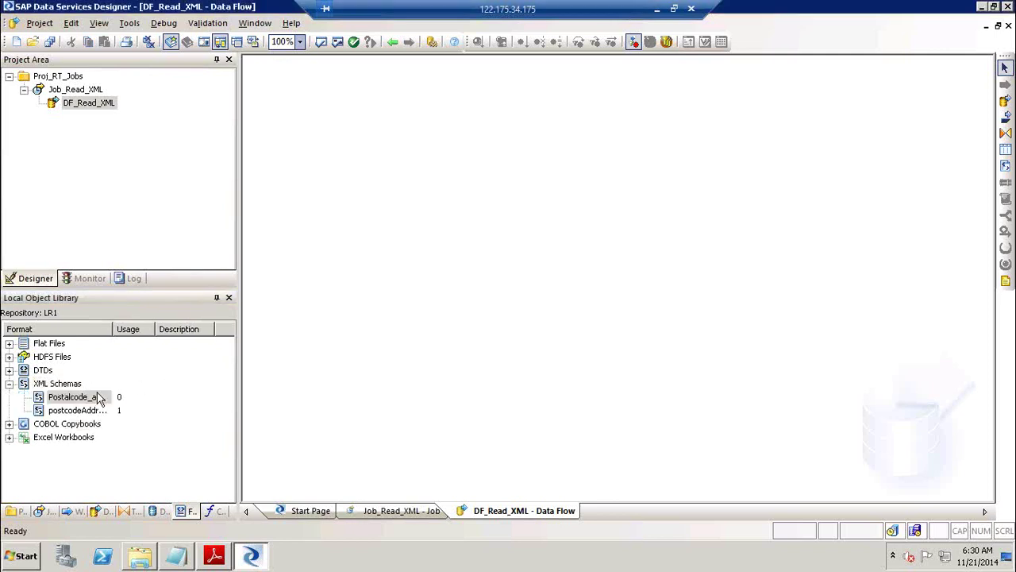
Drag Postalcode_address onto the DF_Read_XML canvas as an XML file source.
{"action": "left_click", "coordinate": [99, 397]}
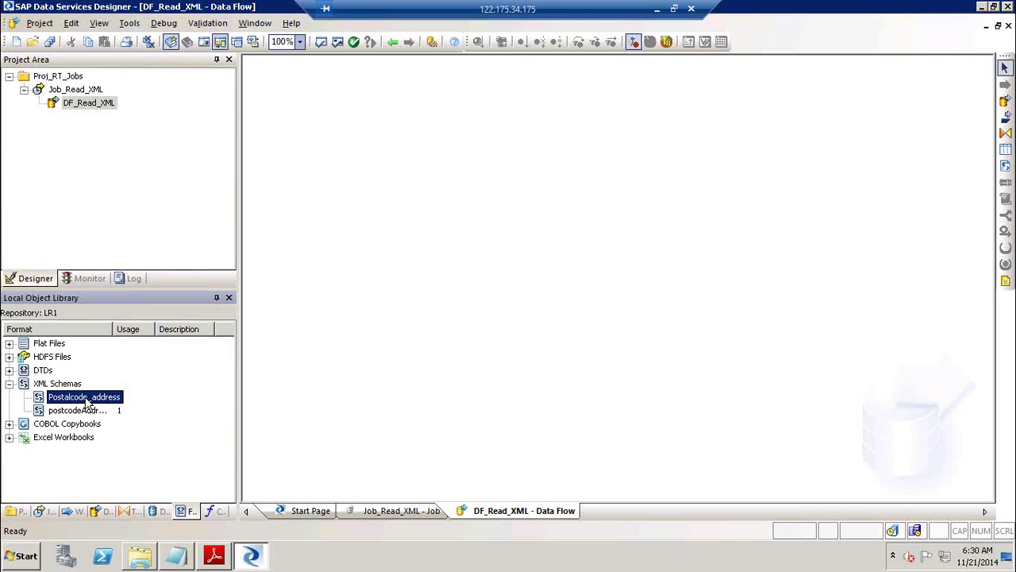
{"action": "left_click_drag", "start_coordinate": [63, 401], "coordinate": [341, 137]}
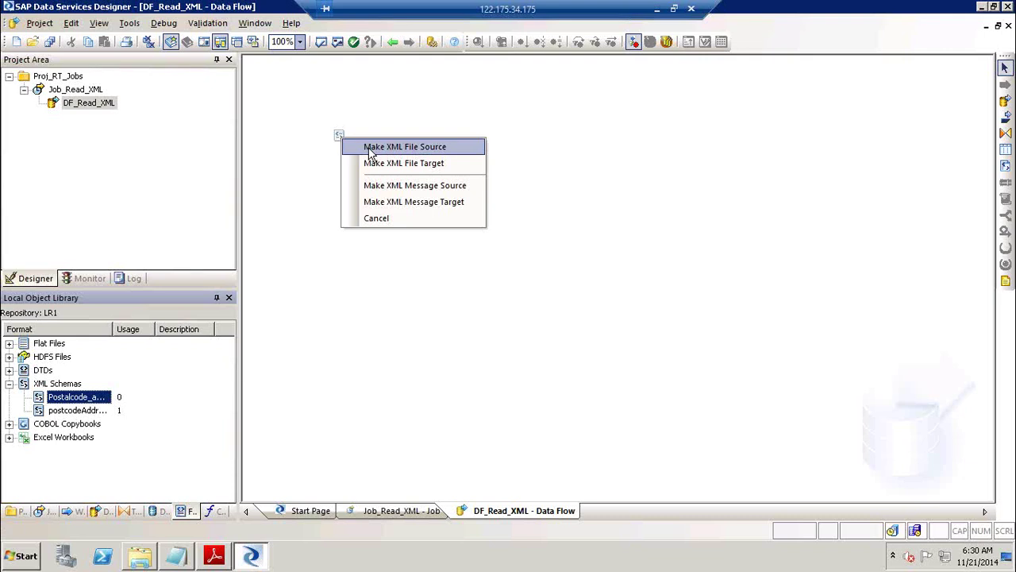
{"action": "left_click", "coordinate": [369, 147]}
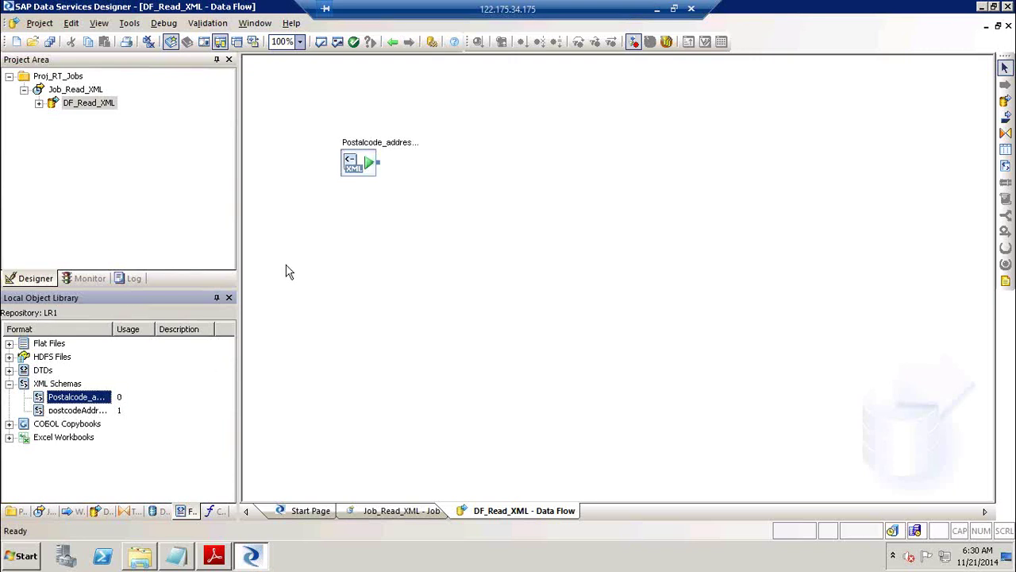
Point the Postalcode_address source's XML file to postcodeAddress.xml and return to DF_Read_XML.
{"action": "left_click", "coordinate": [362, 147]}
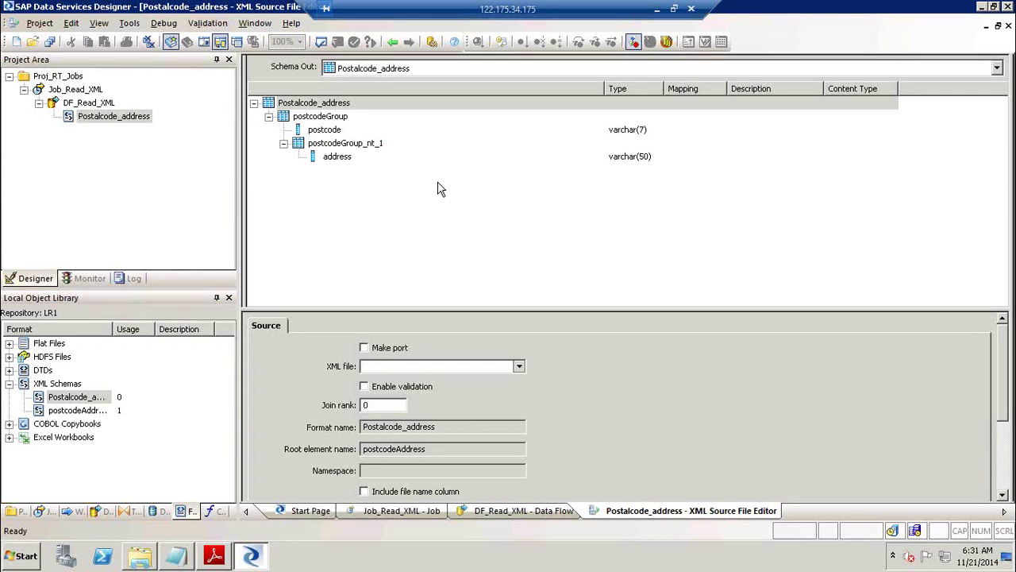
{"action": "left_click", "coordinate": [327, 132]}
{"action": "left_click", "coordinate": [328, 159]}
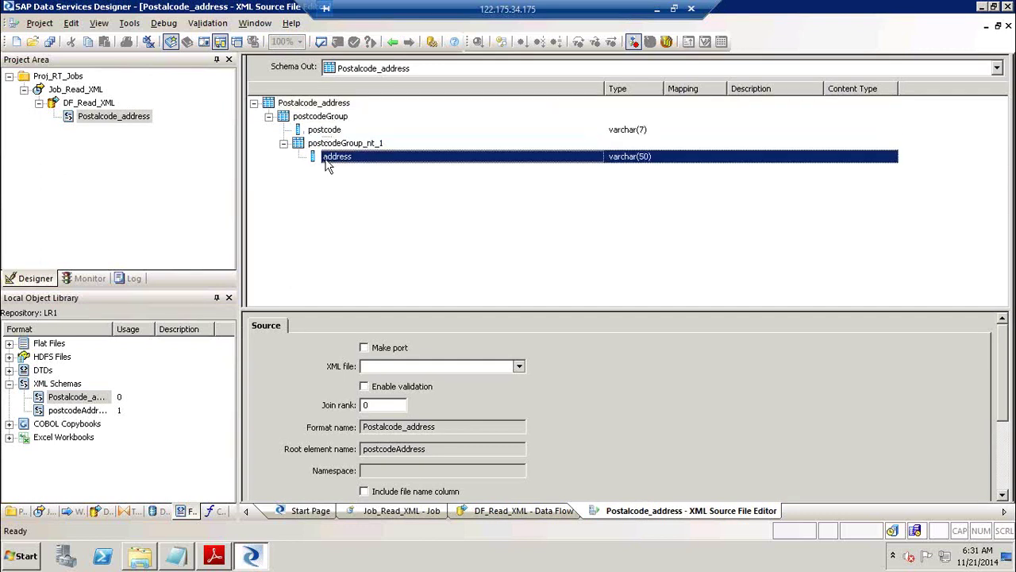
{"action": "left_click", "coordinate": [519, 367]}
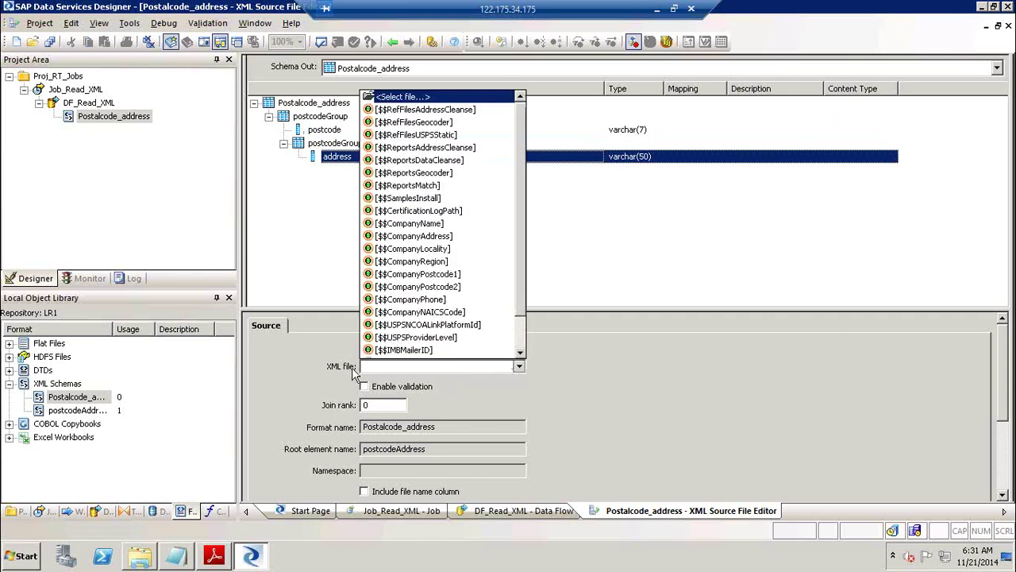
{"action": "left_click", "coordinate": [427, 97]}
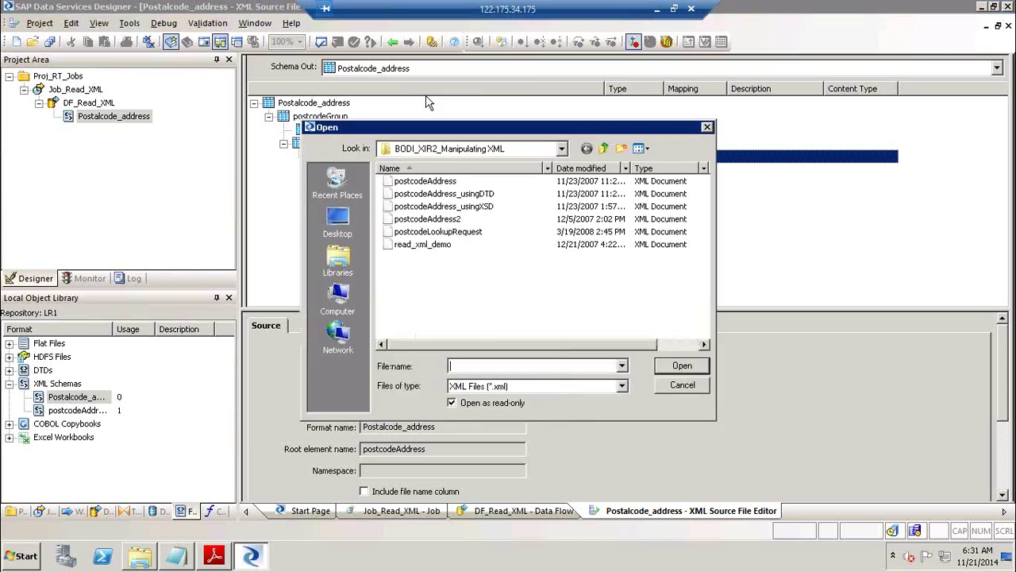
{"action": "left_click", "coordinate": [444, 183]}
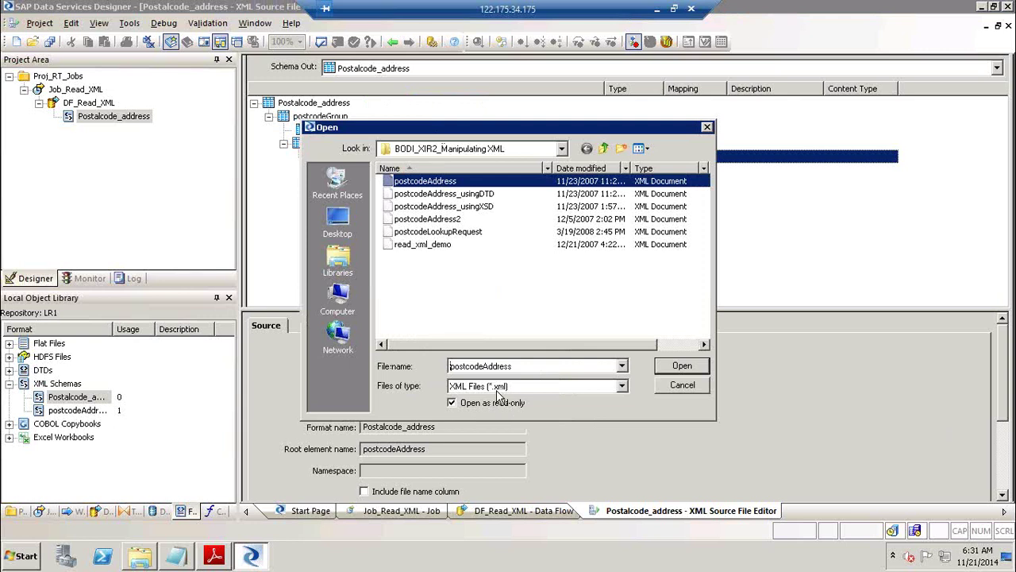
{"action": "left_click", "coordinate": [696, 367]}
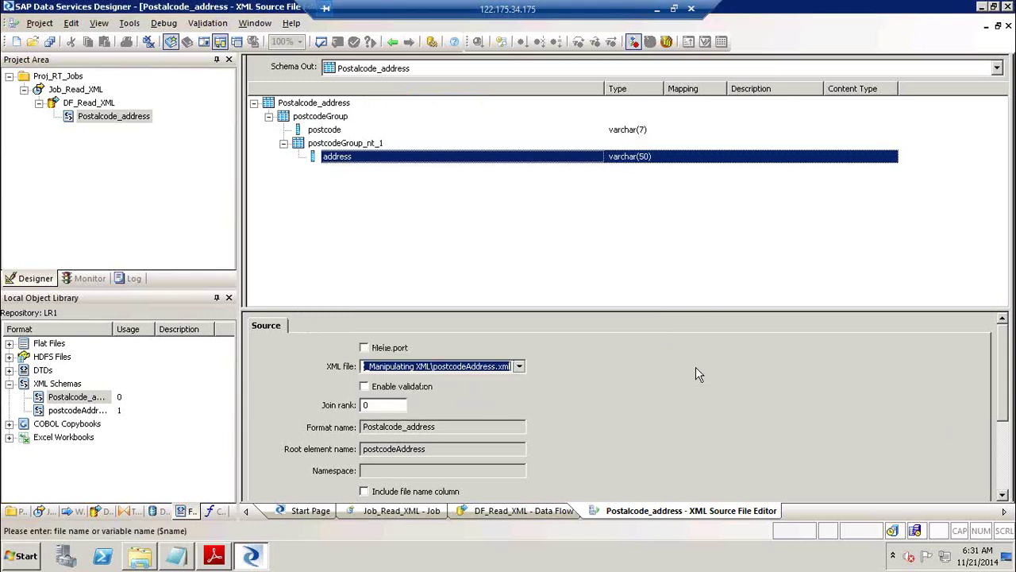
{"action": "left_click", "coordinate": [392, 42]}
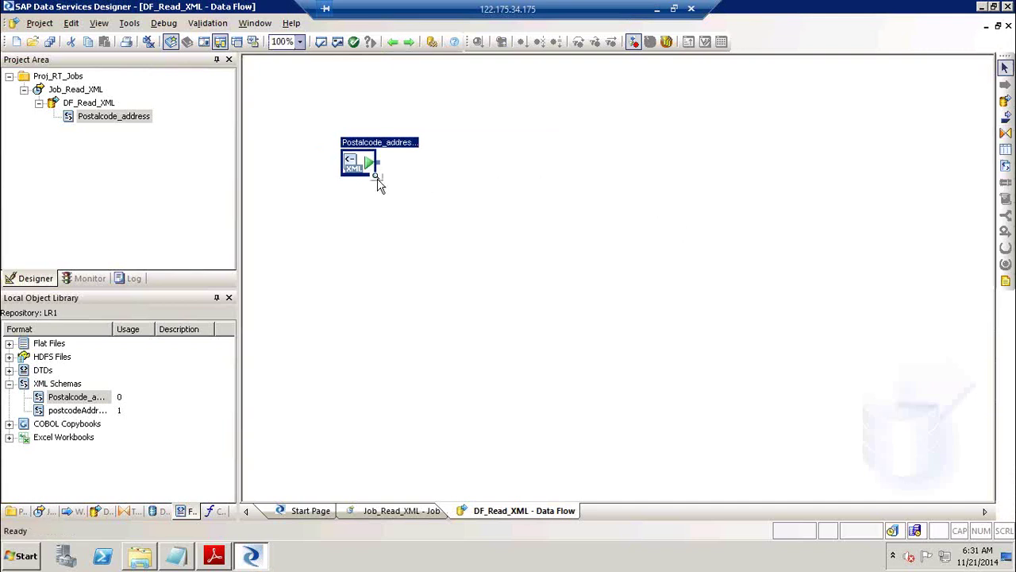
Preview the source data, drilling into both postcodes' nested address rows, then close the view.
{"action": "left_click", "coordinate": [377, 178]}
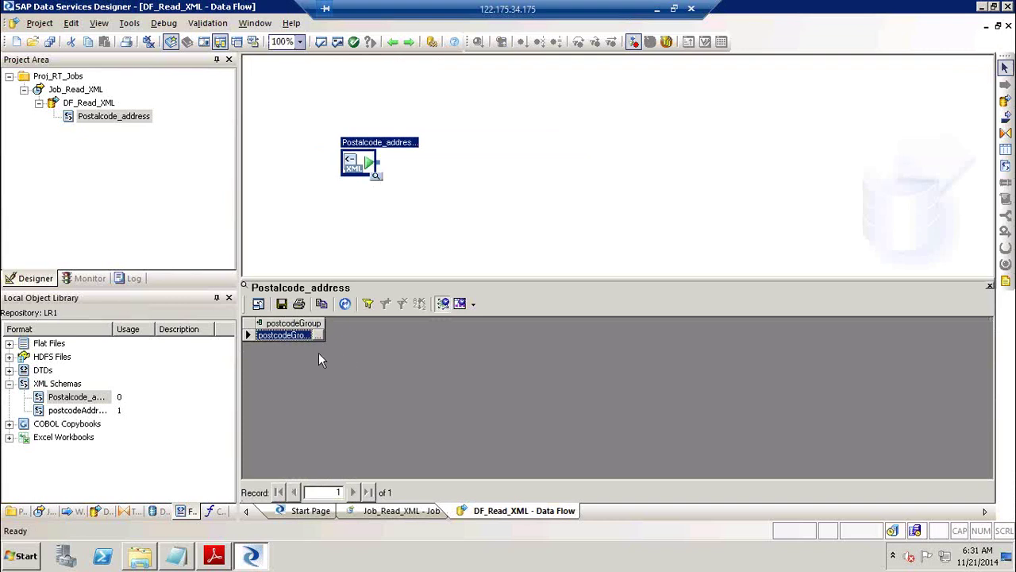
{"action": "double_click", "coordinate": [302, 336]}
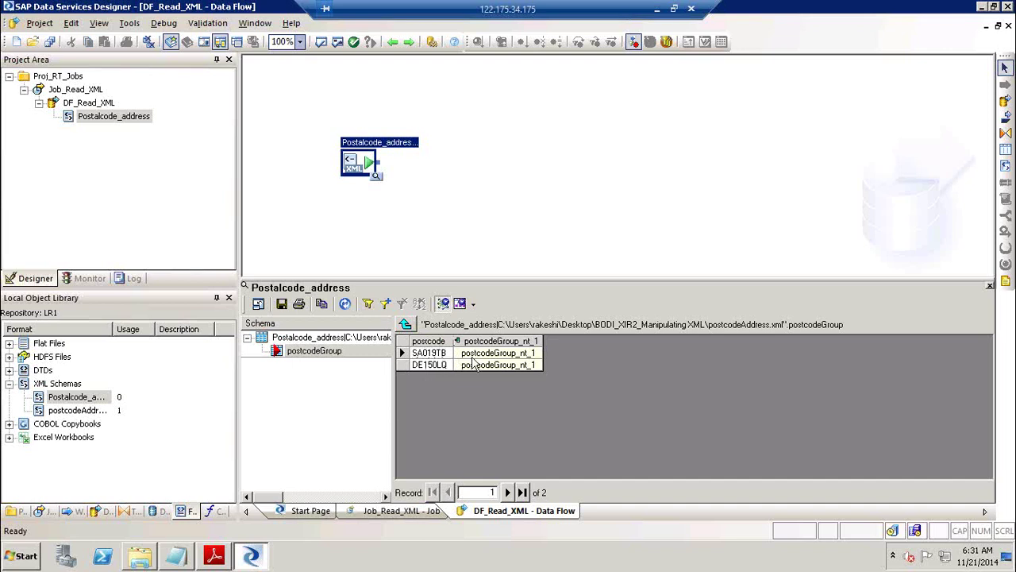
{"action": "left_click", "coordinate": [479, 354]}
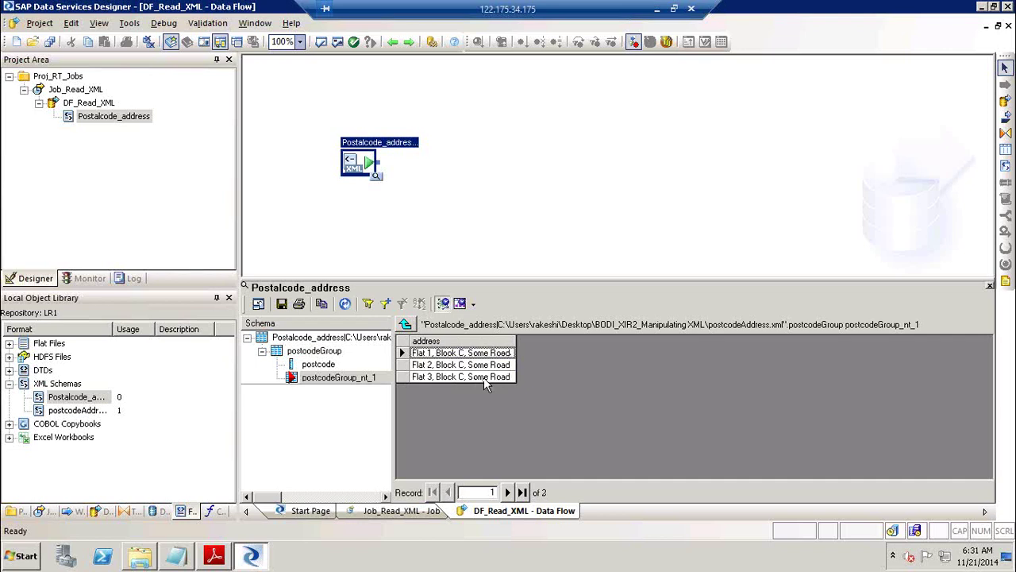
{"action": "left_click", "coordinate": [408, 323]}
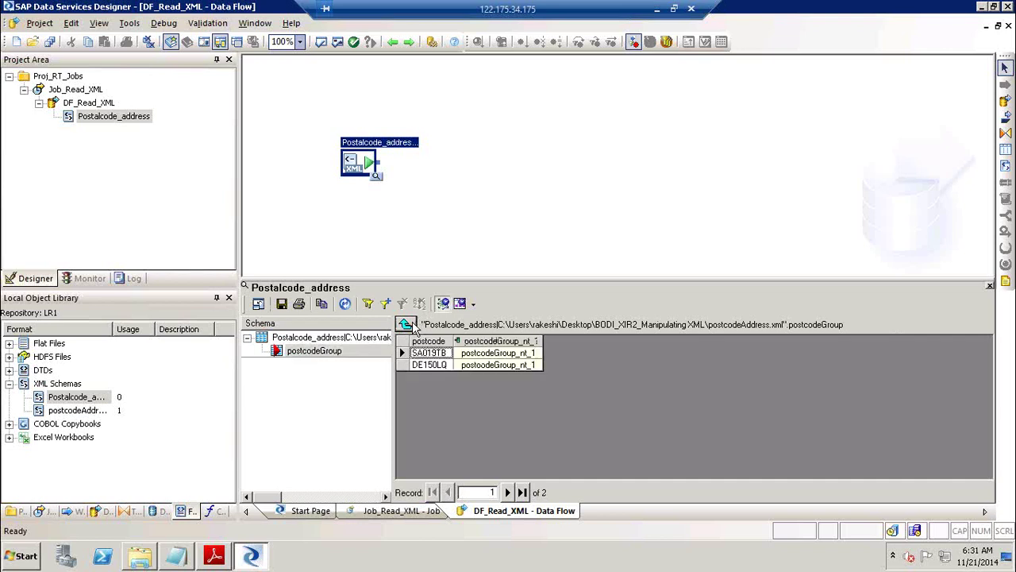
{"action": "left_click", "coordinate": [520, 365]}
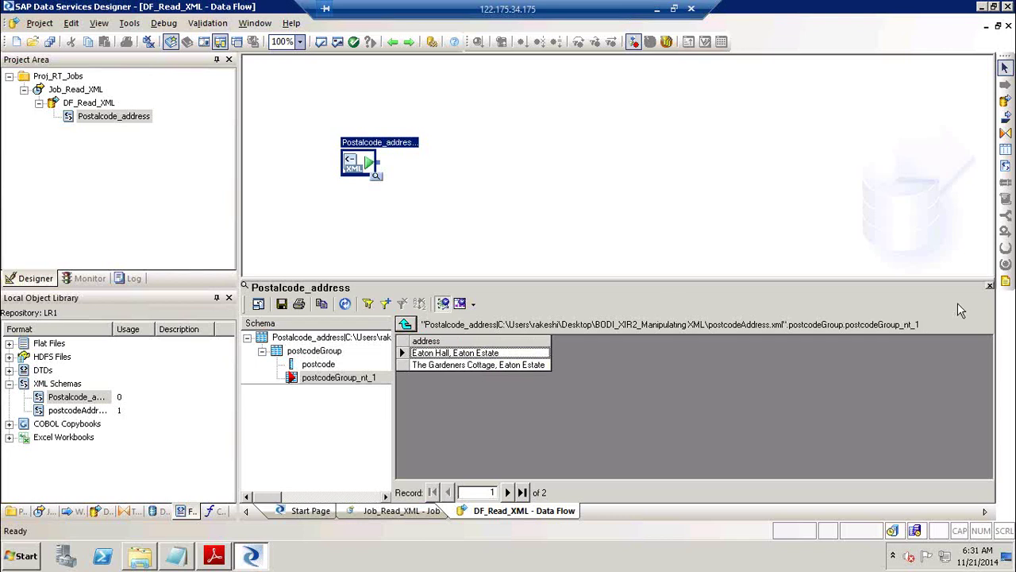
{"action": "left_click", "coordinate": [990, 286]}
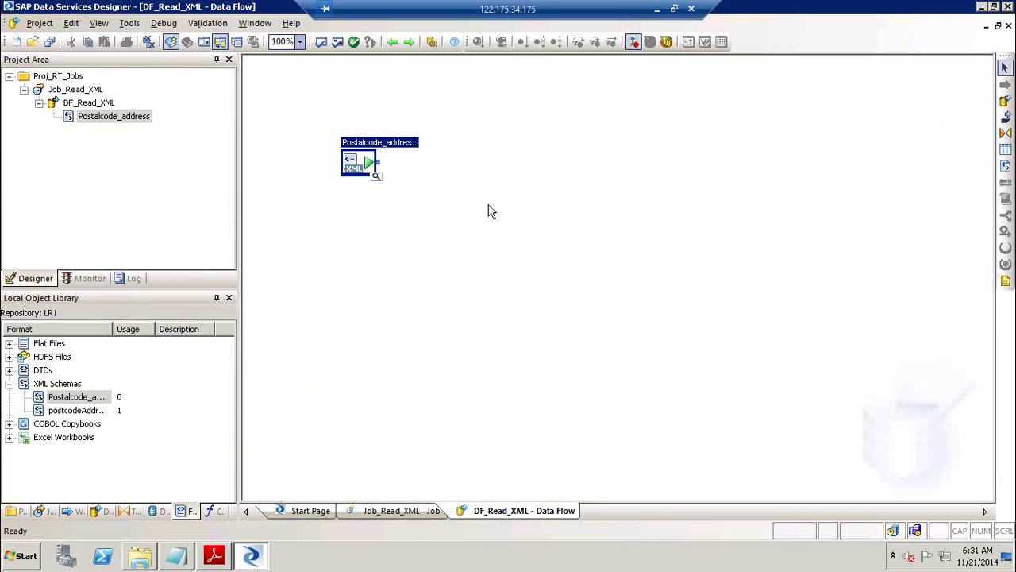
Add a query transform named Unnest and link the XML source into it.
{"action": "left_click", "coordinate": [1005, 132]}
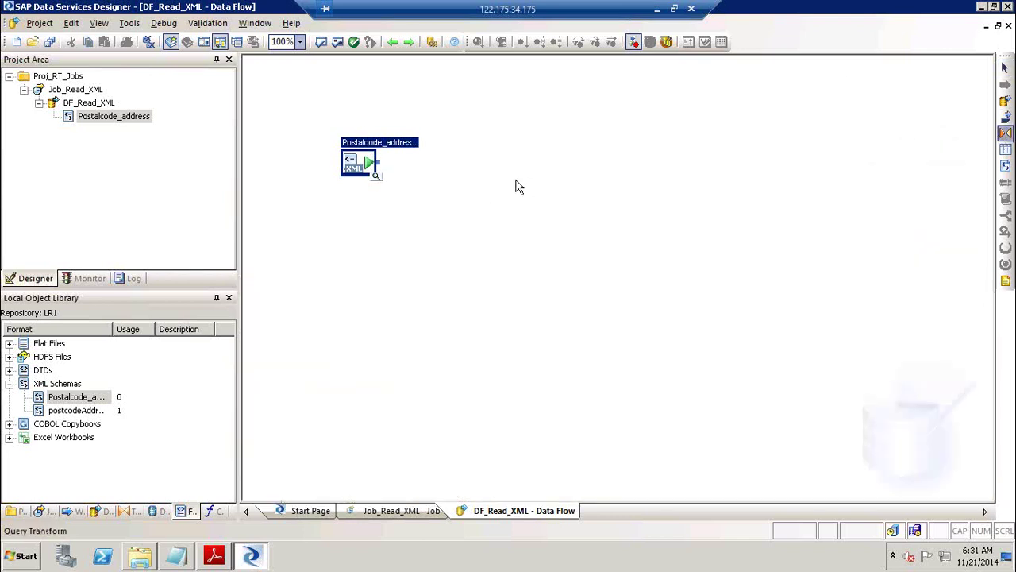
{"action": "left_click", "coordinate": [434, 185]}
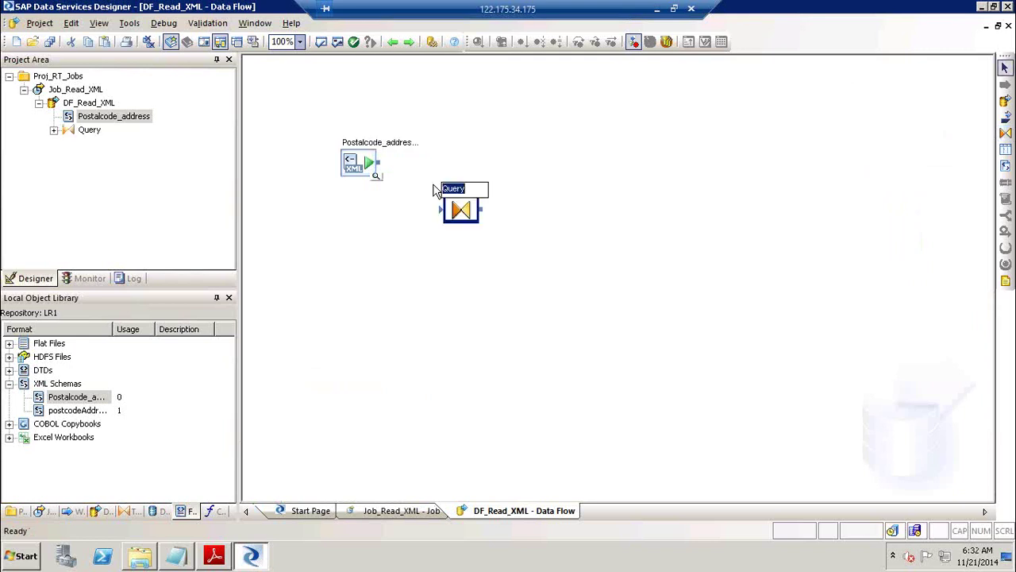
{"action": "type", "text": "Unnest"}
{"action": "left_click_drag", "start_coordinate": [379, 164], "coordinate": [442, 209]}
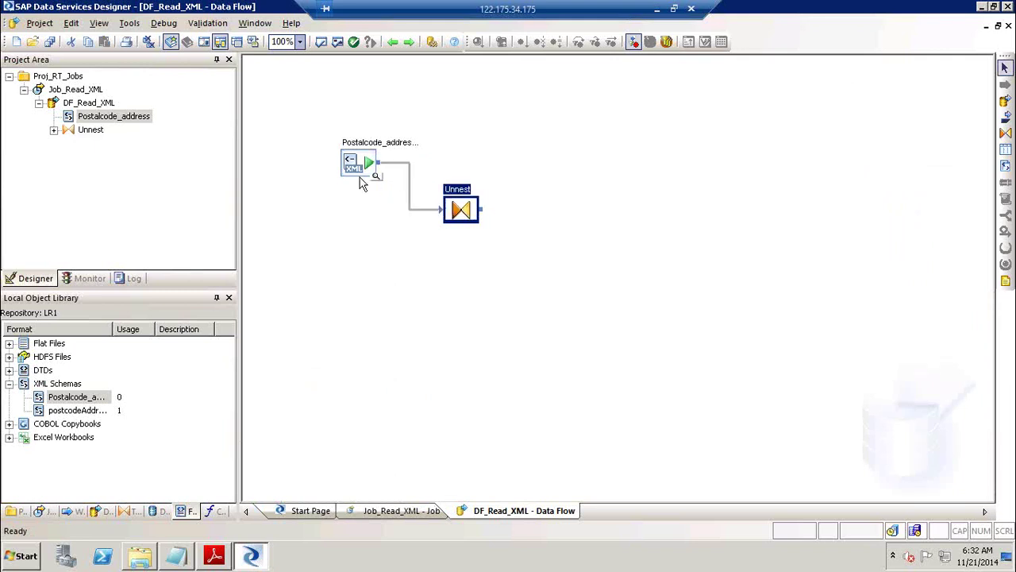
Create template table XML_DATA in DS_Target and link Unnest into it.
{"action": "left_click", "coordinate": [1005, 149]}
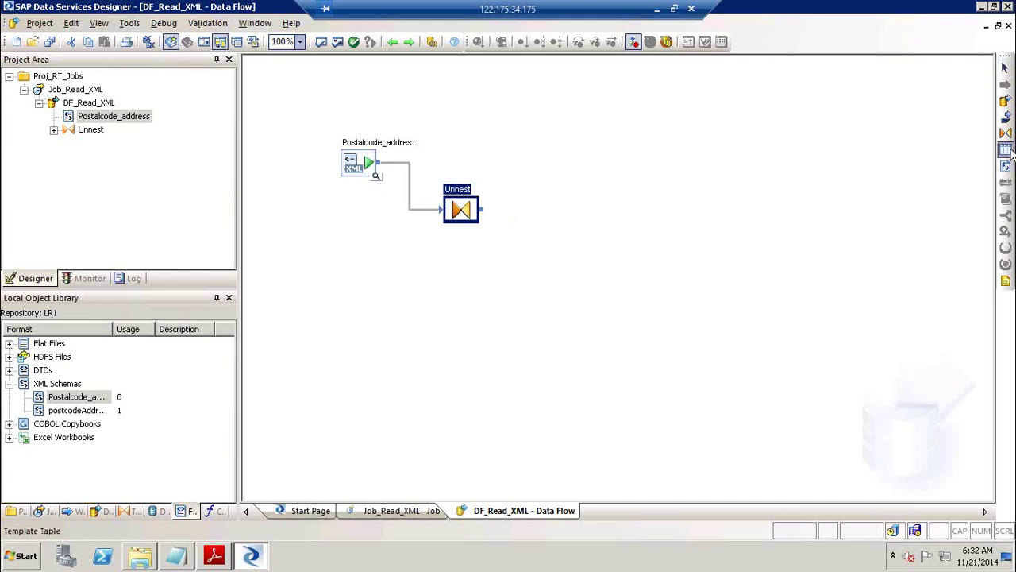
{"action": "left_click", "coordinate": [595, 235]}
{"action": "type", "text": "XML_DATA"}
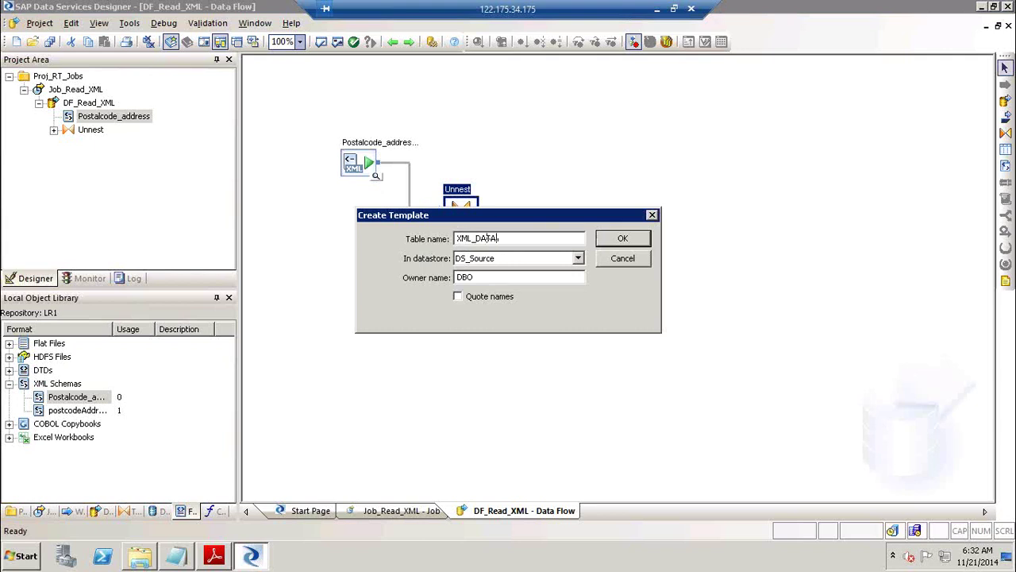
{"action": "left_click", "coordinate": [476, 258]}
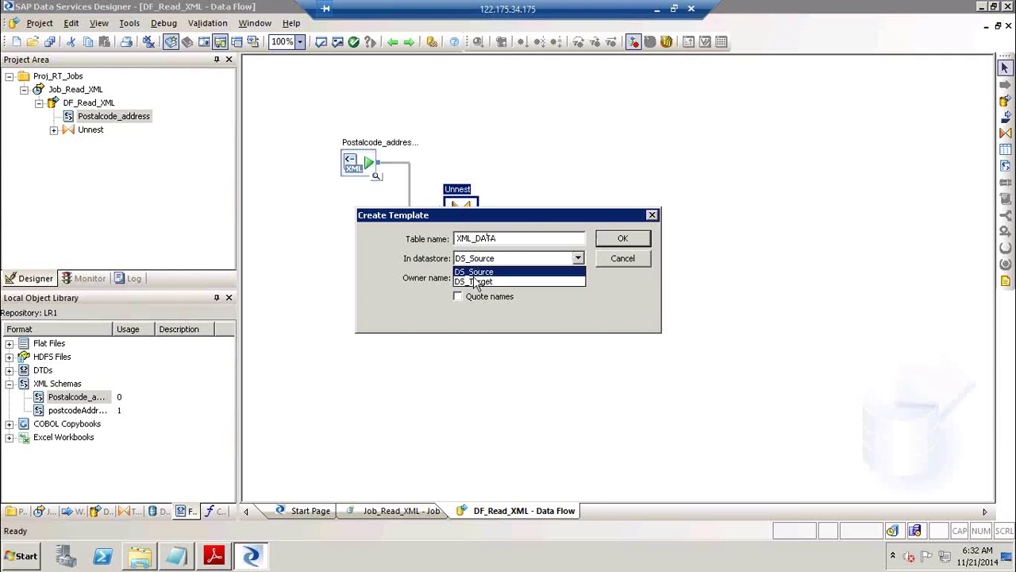
{"action": "left_click", "coordinate": [477, 282]}
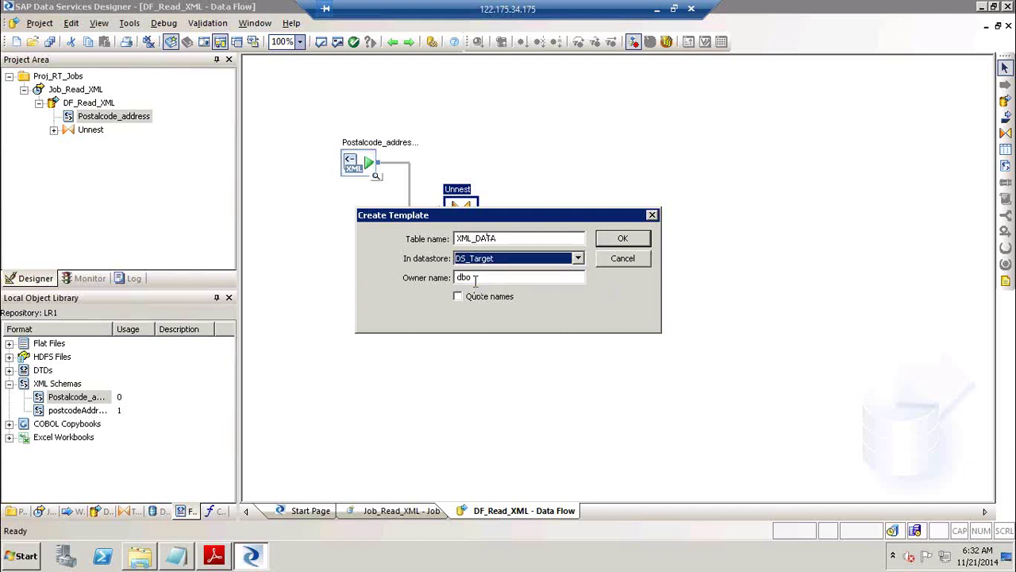
{"action": "left_click", "coordinate": [624, 241]}
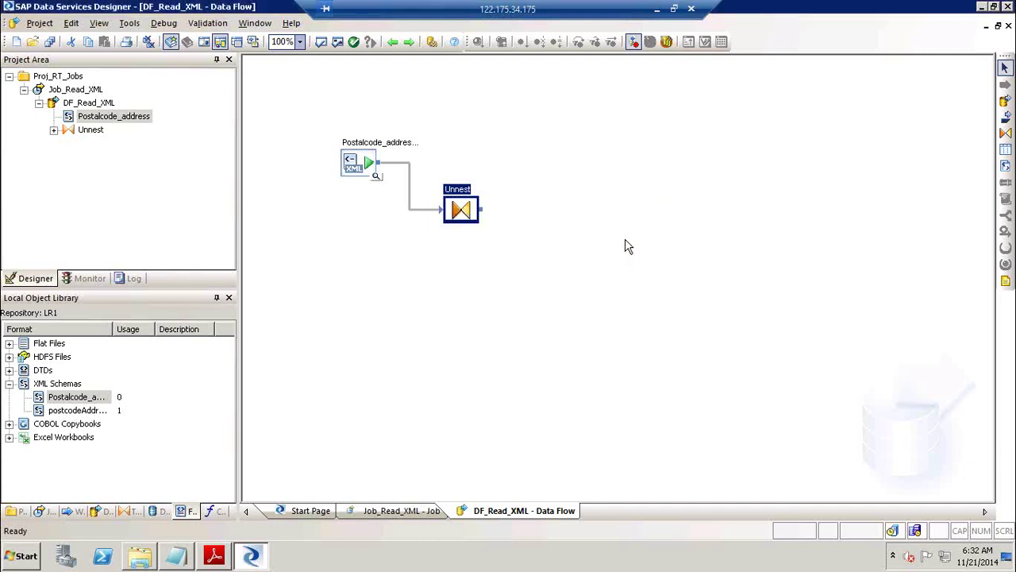
{"action": "left_click_drag", "start_coordinate": [488, 216], "coordinate": [608, 255]}
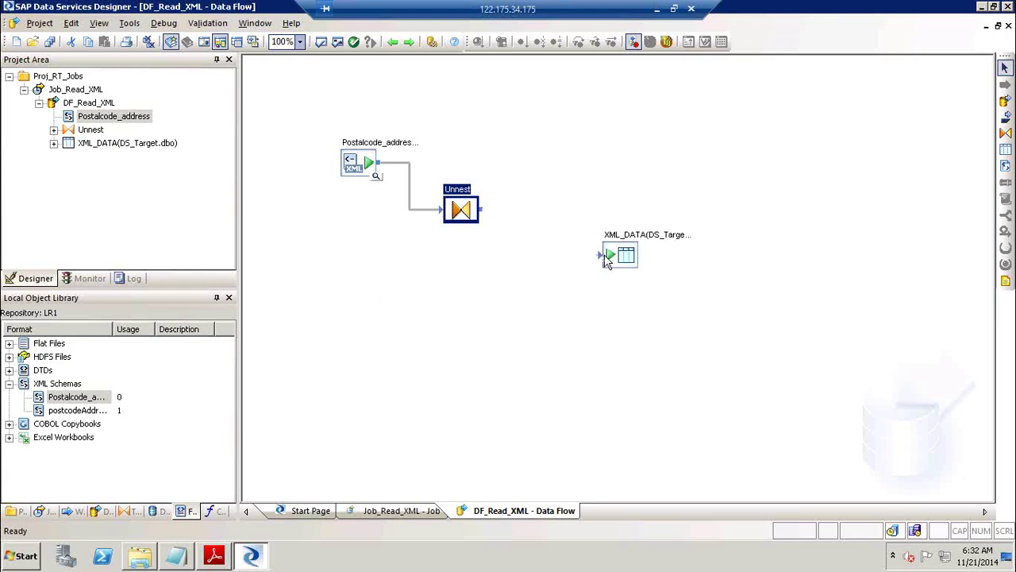
In the Unnest query, map postcodeGroup from Schema In to Schema Out.
{"action": "double_click", "coordinate": [460, 199]}
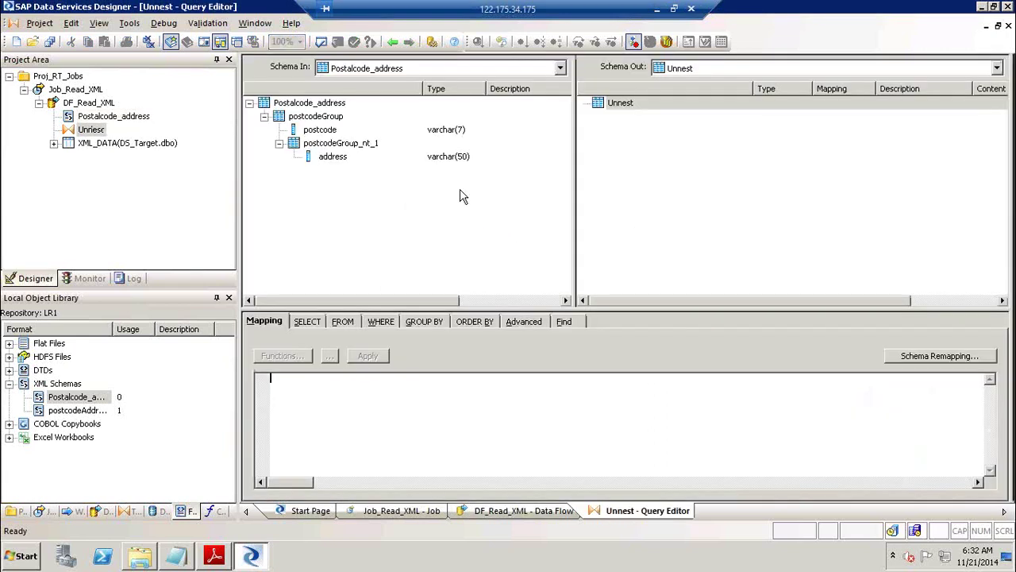
{"action": "left_click", "coordinate": [321, 132]}
{"action": "left_click_drag", "start_coordinate": [324, 135], "coordinate": [338, 163]}
{"action": "left_click", "coordinate": [334, 158]}
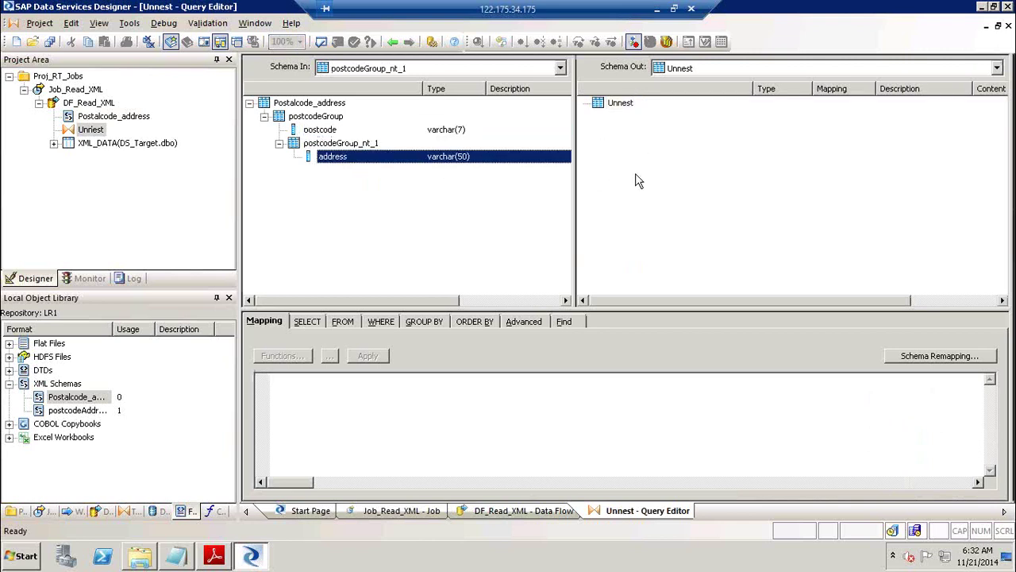
{"action": "left_click", "coordinate": [301, 119]}
{"action": "left_click_drag", "start_coordinate": [302, 120], "coordinate": [658, 143]}
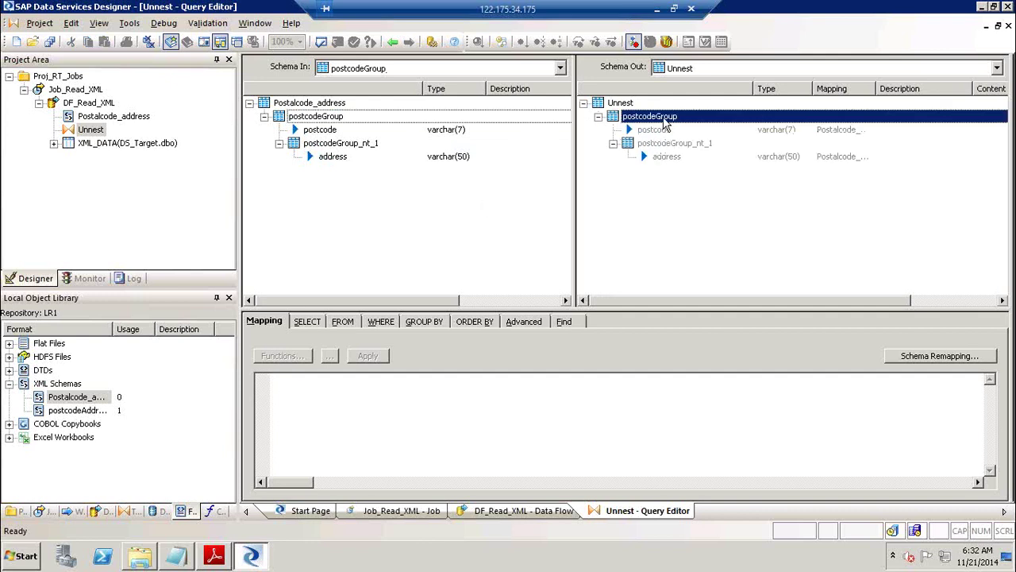
{"action": "right_click", "coordinate": [666, 125]}
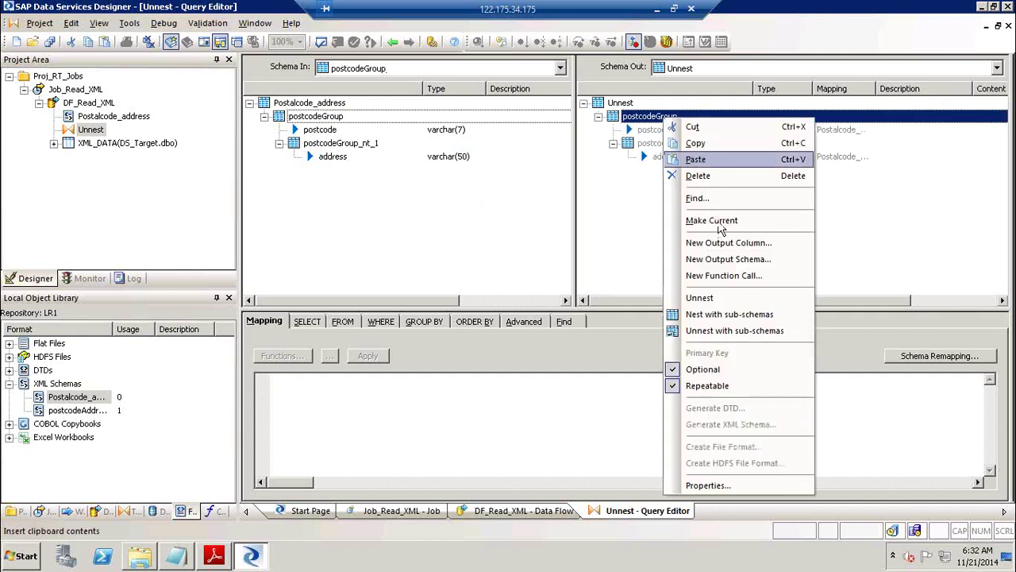
{"action": "left_click", "coordinate": [719, 224]}
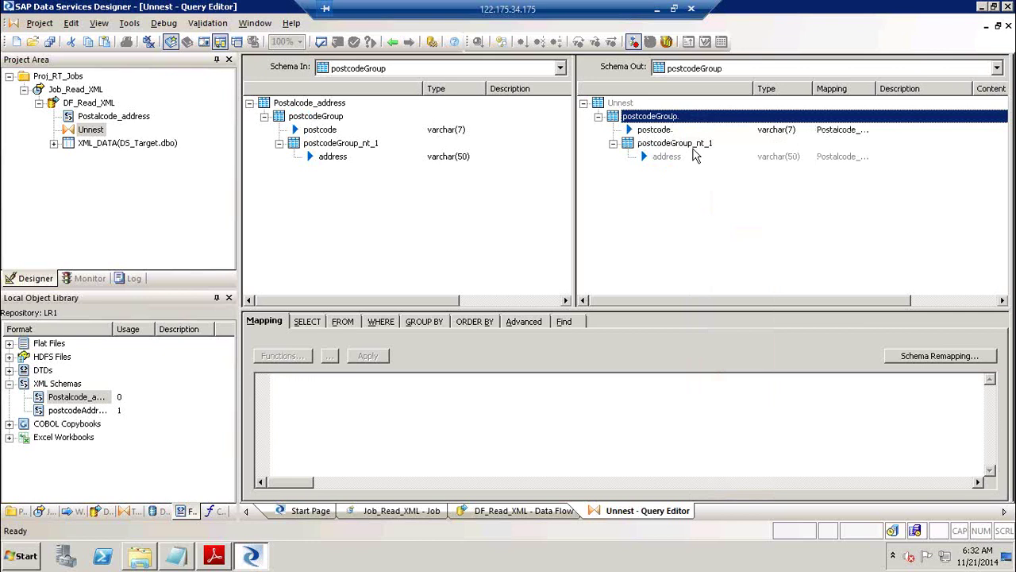
Make postcodeGroup_nt_1 the current output schema, then switch back to postcodeGroup.
{"action": "left_click", "coordinate": [693, 148]}
{"action": "right_click", "coordinate": [692, 148]}
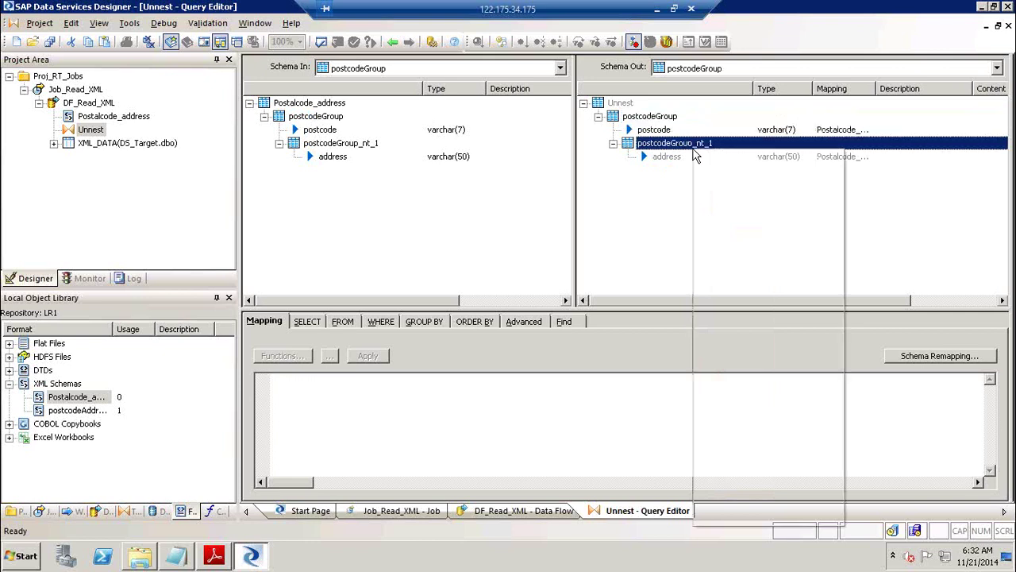
{"action": "left_click", "coordinate": [756, 254]}
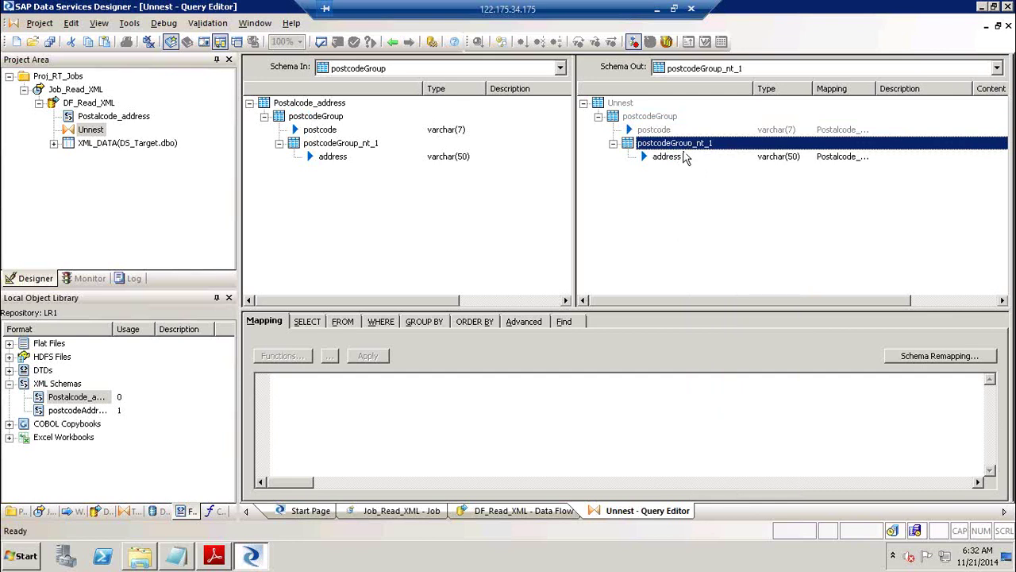
{"action": "left_click", "coordinate": [659, 118]}
{"action": "left_click", "coordinate": [628, 104]}
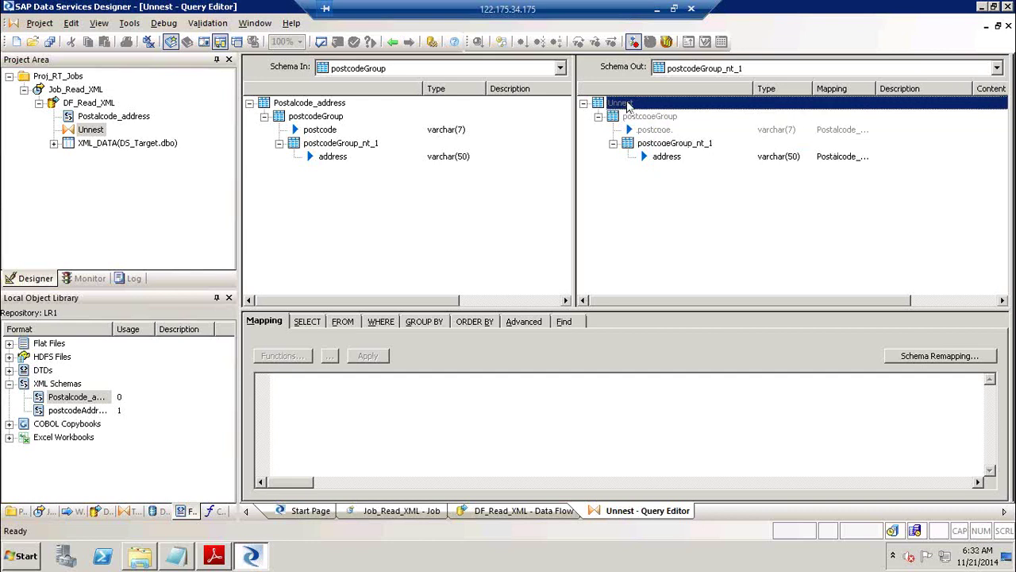
{"action": "right_click", "coordinate": [645, 119]}
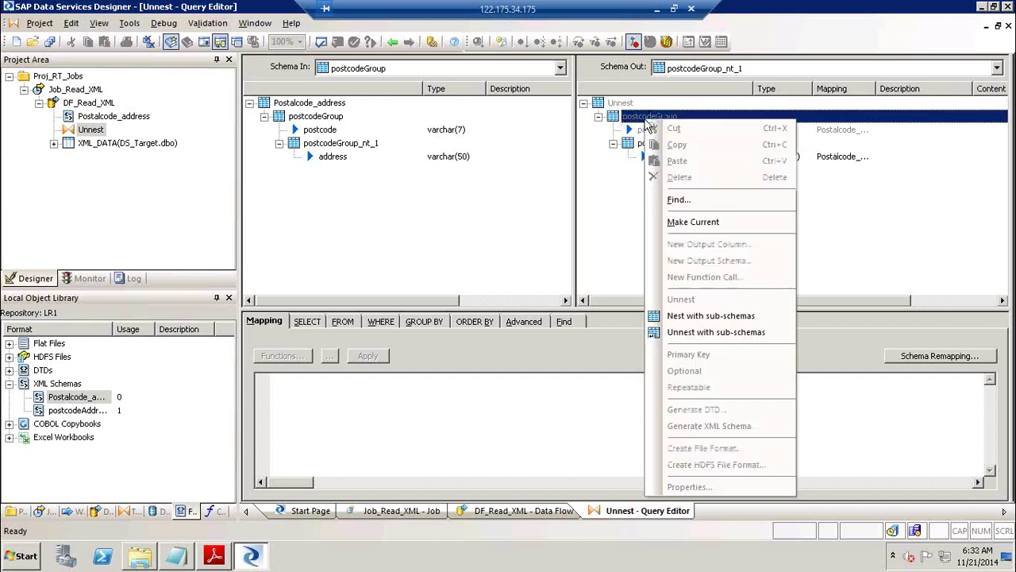
{"action": "left_click", "coordinate": [704, 223]}
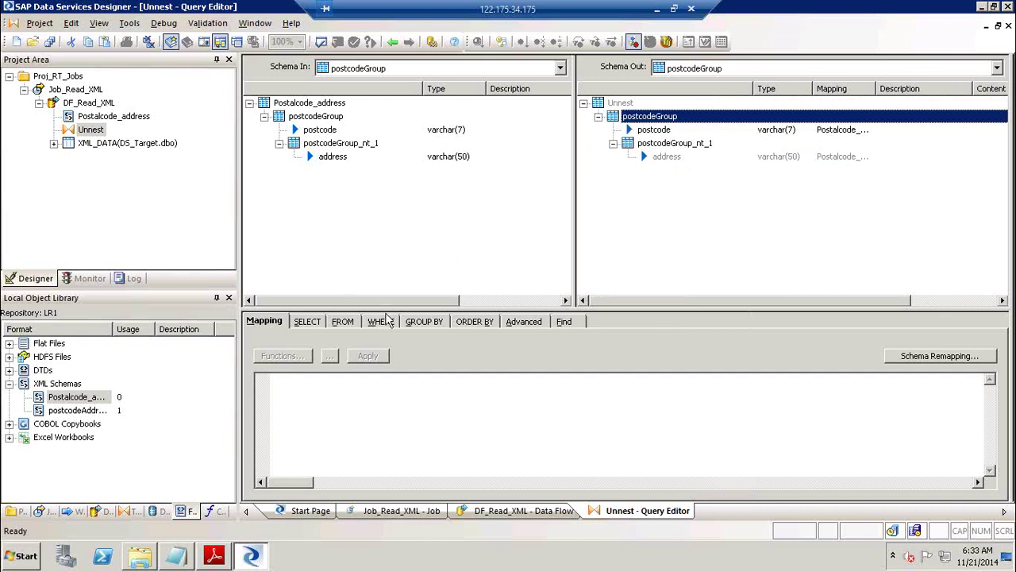
Check the WHERE conditions, then make postcodeGroup_nt_1 the current output schema.
{"action": "left_click_drag", "start_coordinate": [387, 310], "coordinate": [387, 274]}
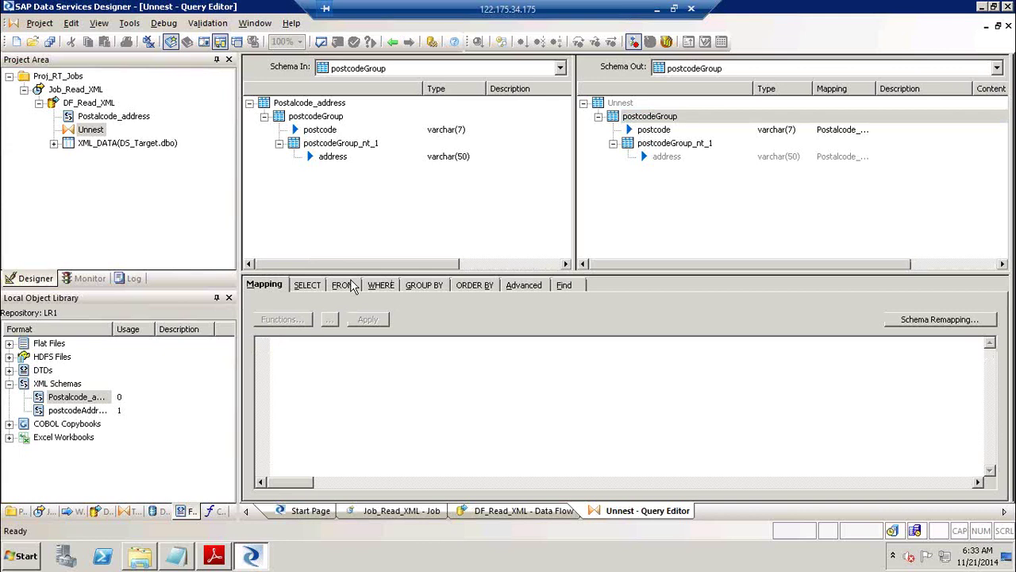
{"action": "left_click", "coordinate": [379, 286]}
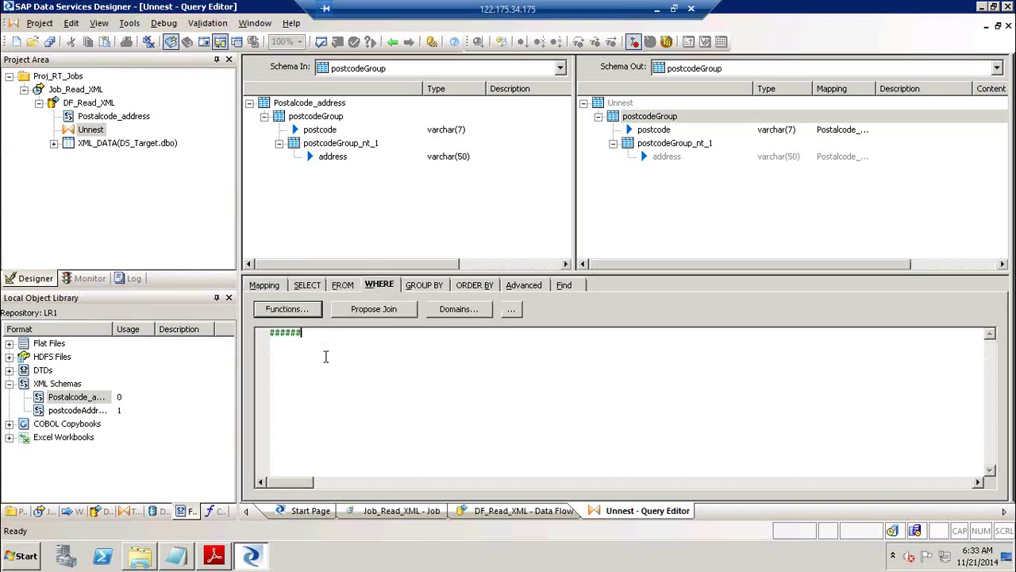
{"action": "left_click", "coordinate": [664, 207]}
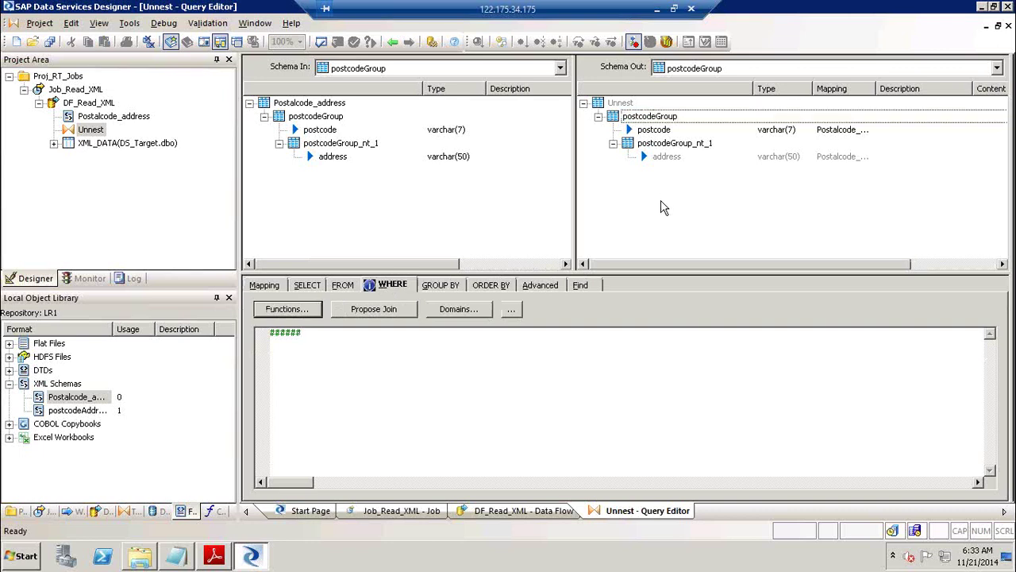
{"action": "left_click", "coordinate": [676, 144]}
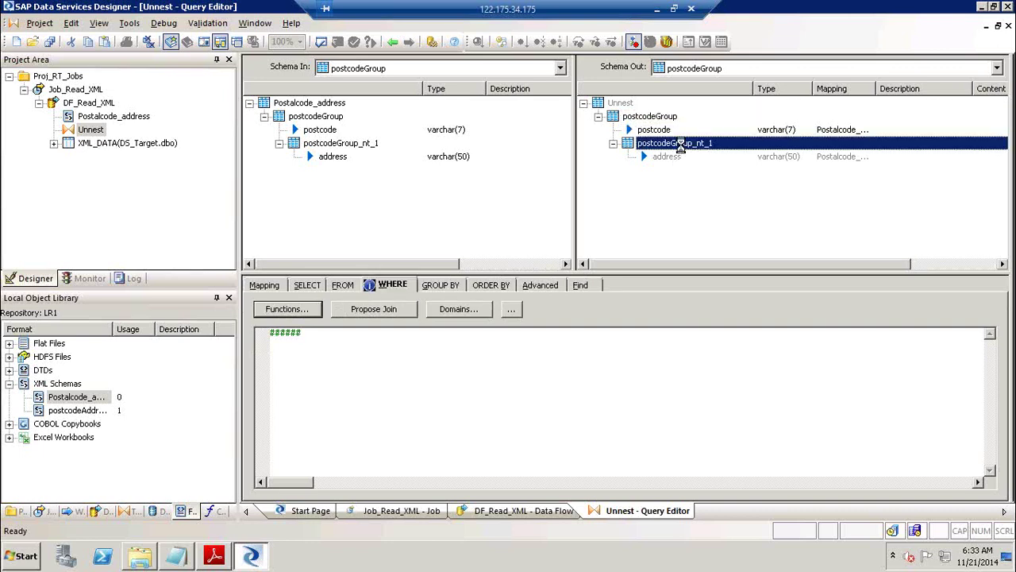
{"action": "right_click", "coordinate": [680, 145]}
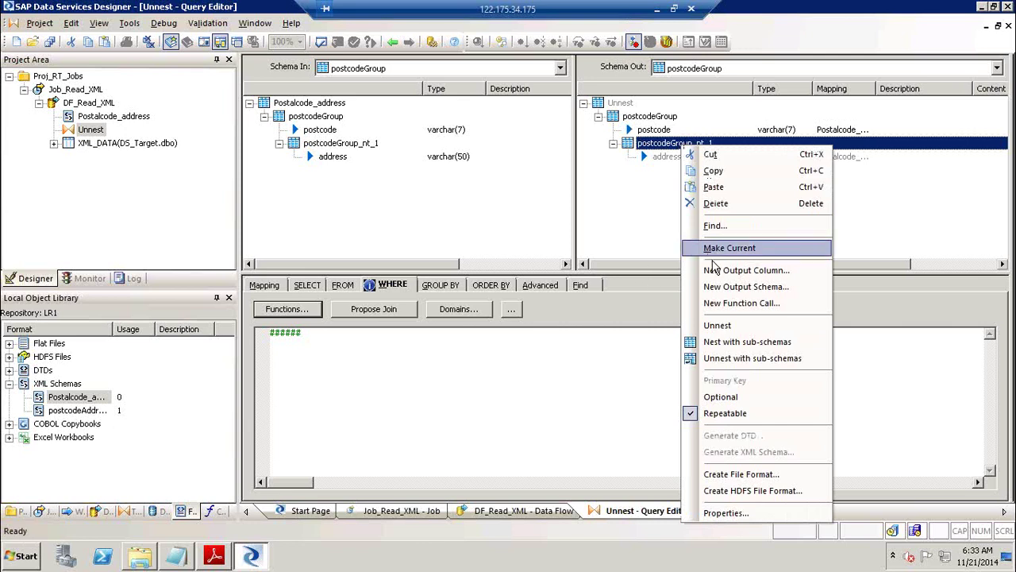
{"action": "left_click", "coordinate": [722, 248]}
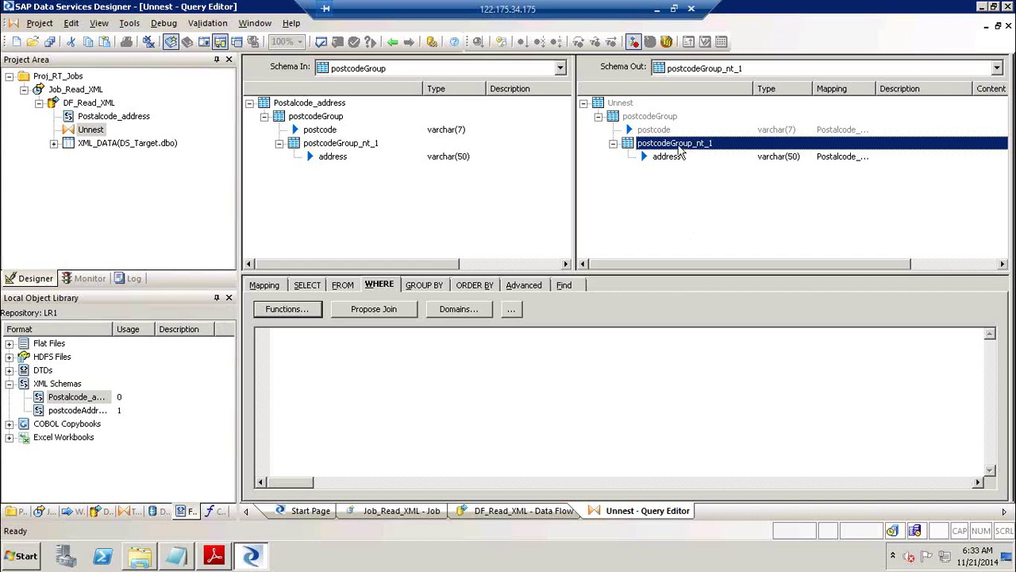
Make postcodeGroup the current output schema and clear the WHERE clause placeholder.
{"action": "left_click", "coordinate": [653, 117]}
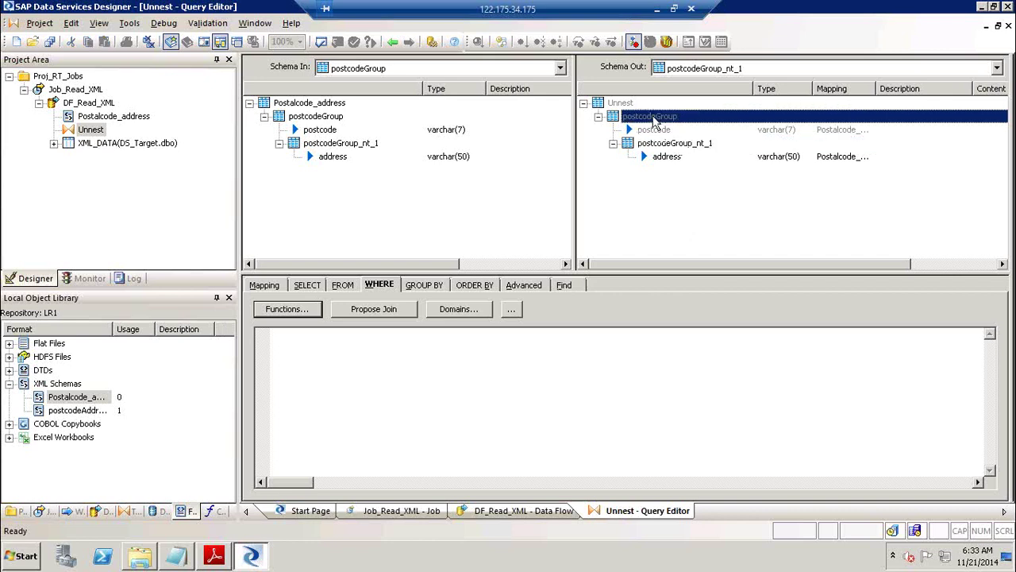
{"action": "right_click", "coordinate": [653, 117]}
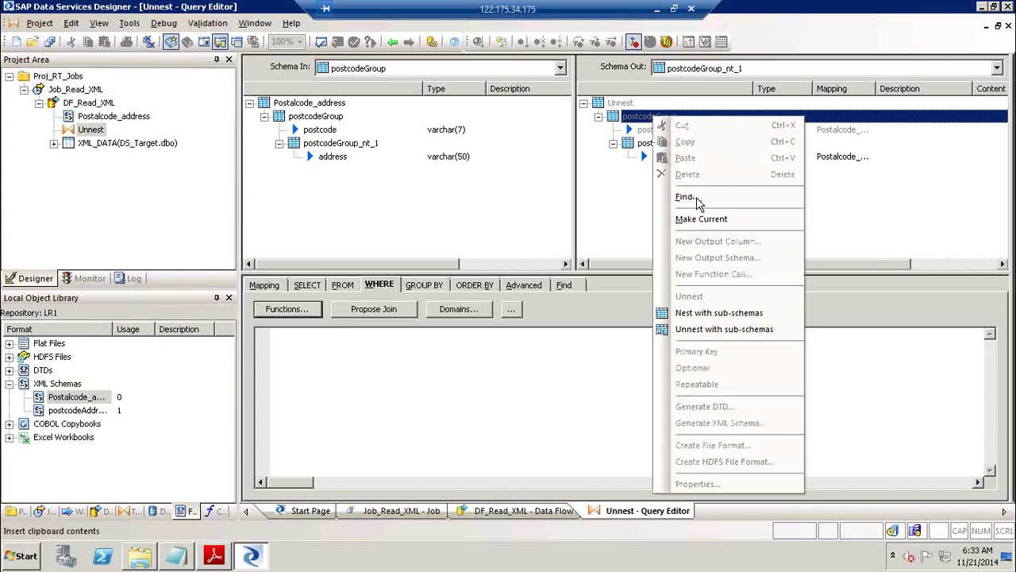
{"action": "left_click", "coordinate": [704, 220]}
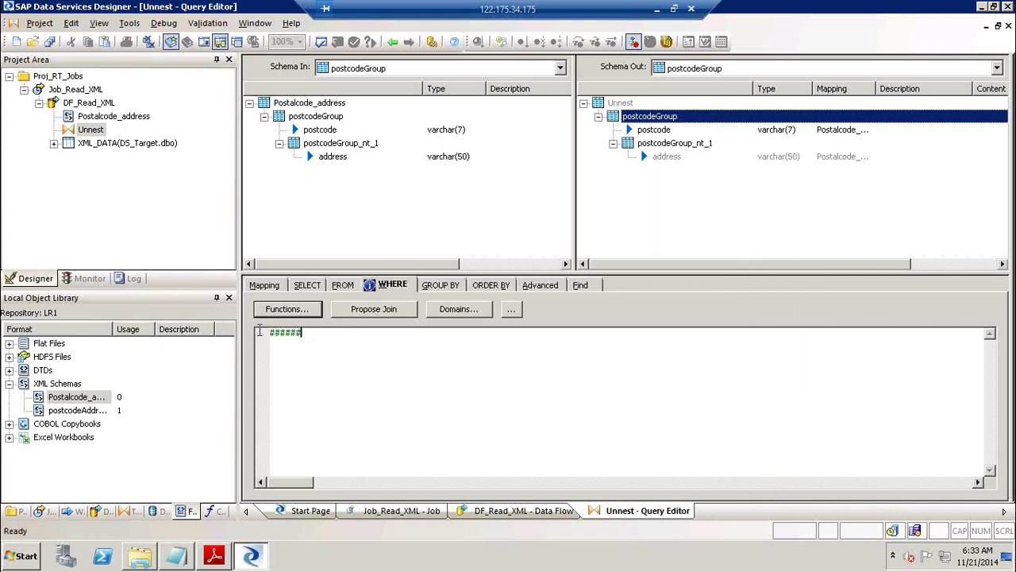
{"action": "key", "text": "ctrl+a"}
{"action": "key", "text": "Delete"}
Review the FROM clause and column mappings for postcodeGroup and postcodeGroup_nt_1.
{"action": "left_click", "coordinate": [656, 119]}
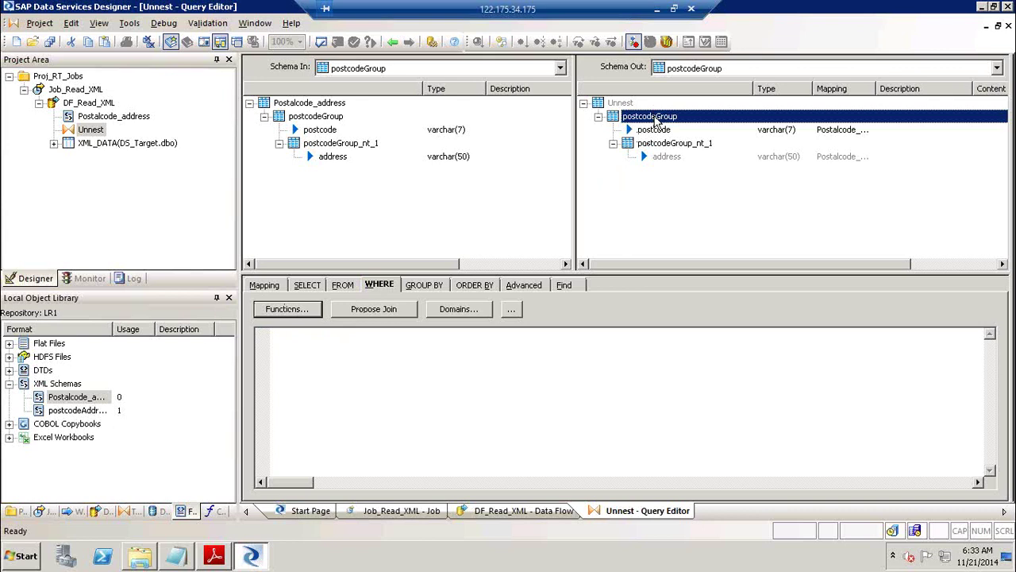
{"action": "left_click", "coordinate": [660, 145]}
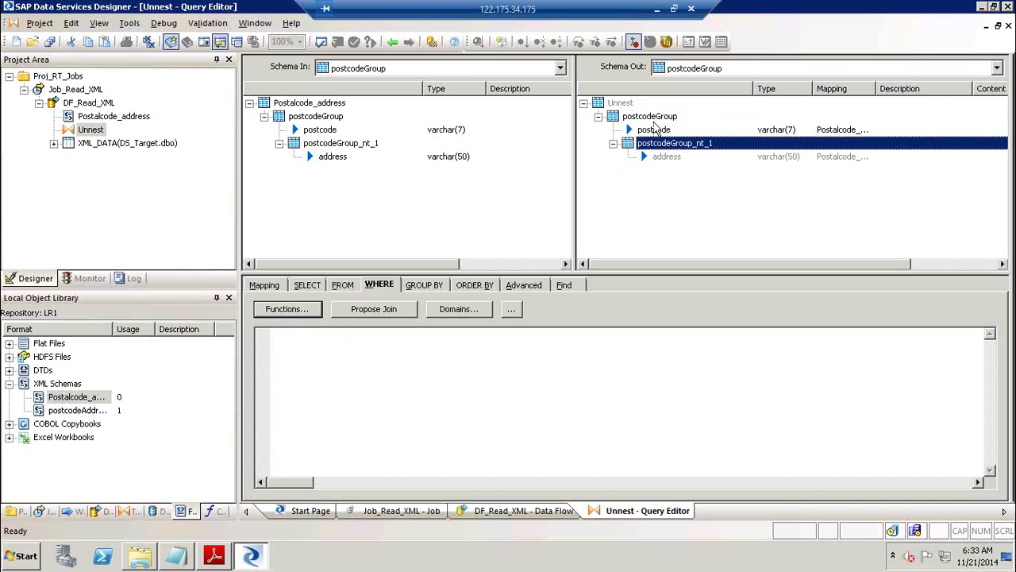
{"action": "left_click", "coordinate": [656, 118]}
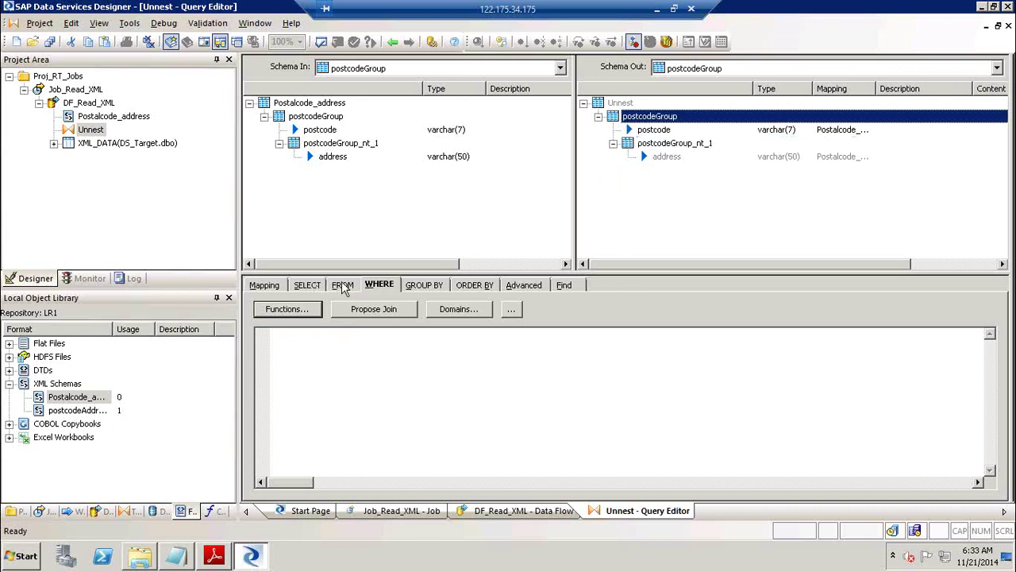
{"action": "left_click", "coordinate": [341, 286]}
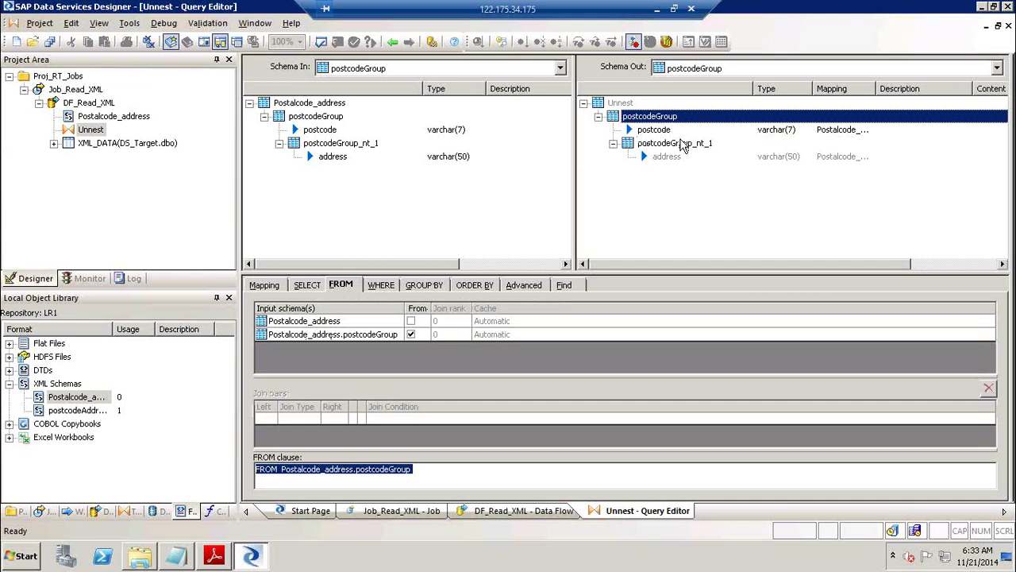
{"action": "left_click", "coordinate": [679, 144]}
{"action": "right_click", "coordinate": [680, 145]}
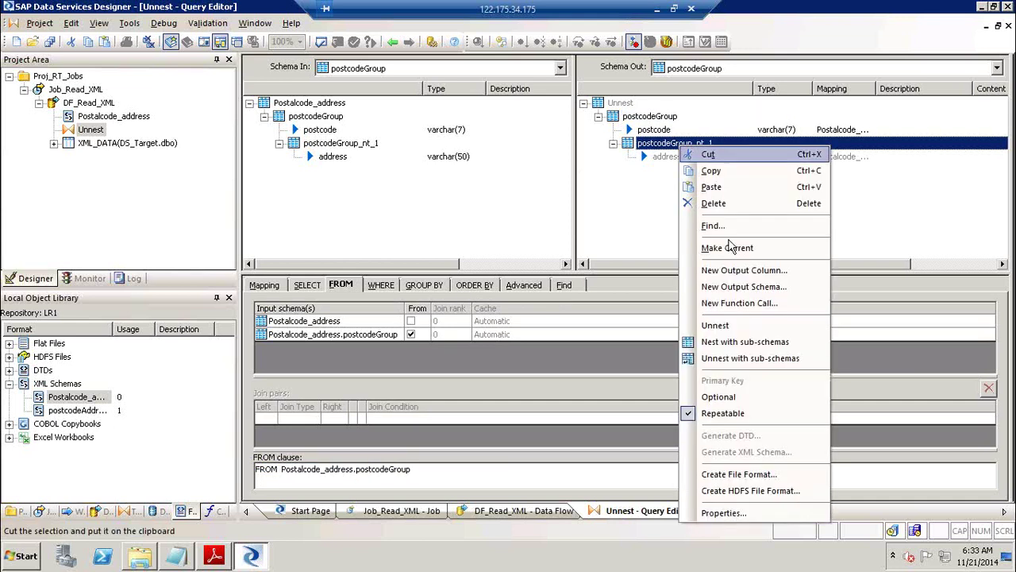
{"action": "left_click", "coordinate": [746, 248]}
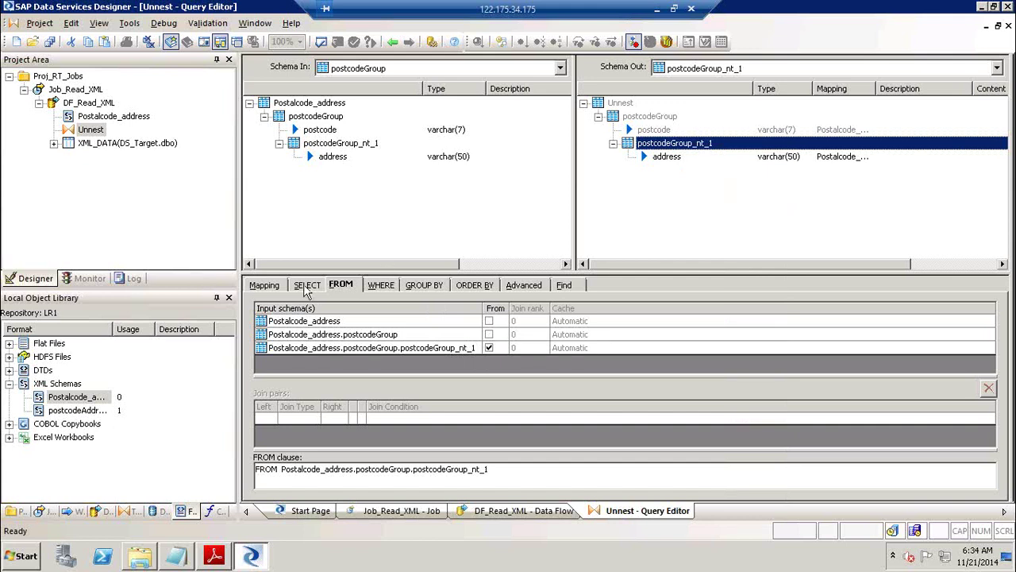
{"action": "left_click", "coordinate": [277, 288]}
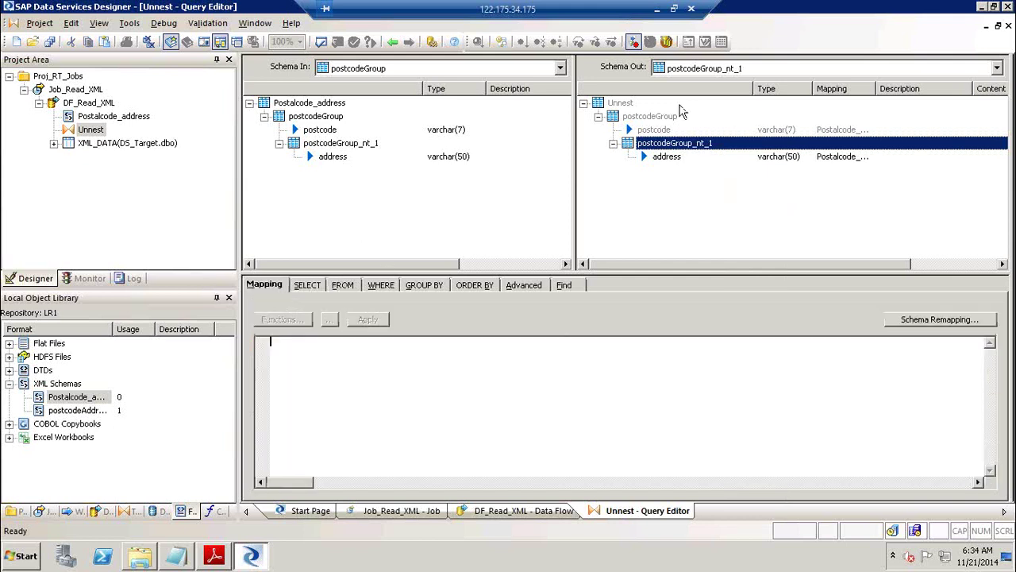
Make postcodeGroup the current schema and unnest it.
{"action": "left_click", "coordinate": [659, 120]}
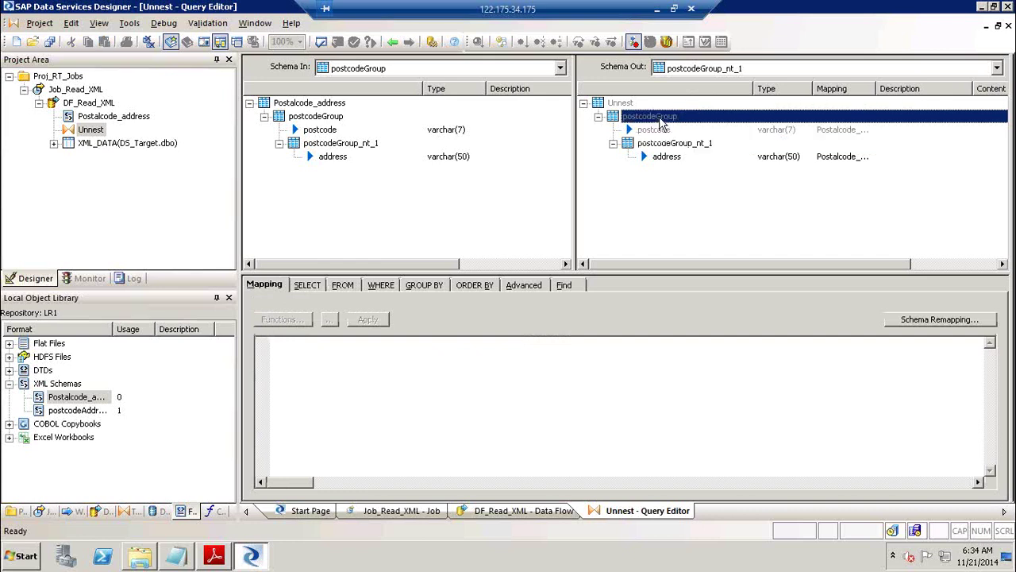
{"action": "right_click", "coordinate": [659, 123]}
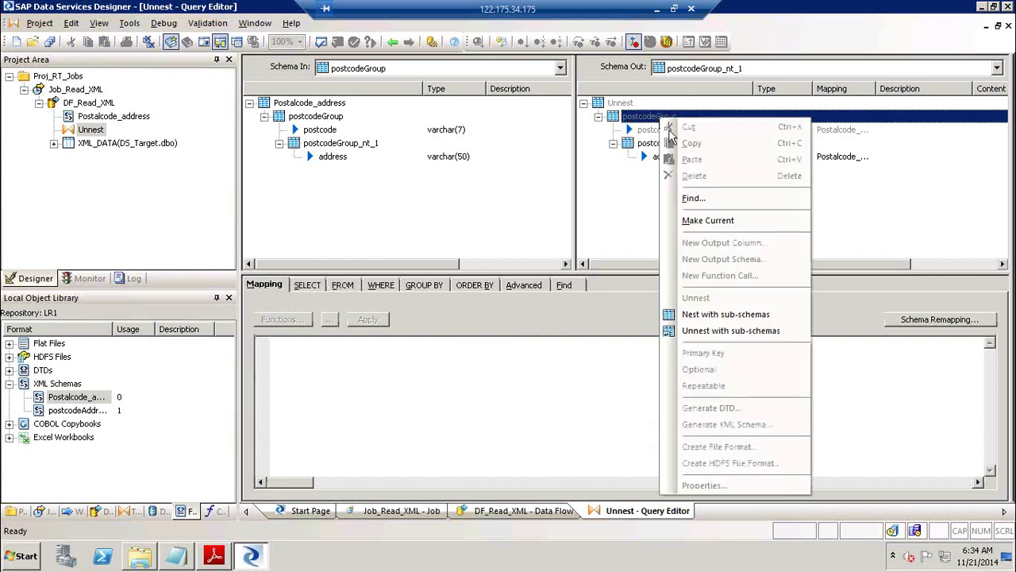
{"action": "left_click", "coordinate": [718, 223]}
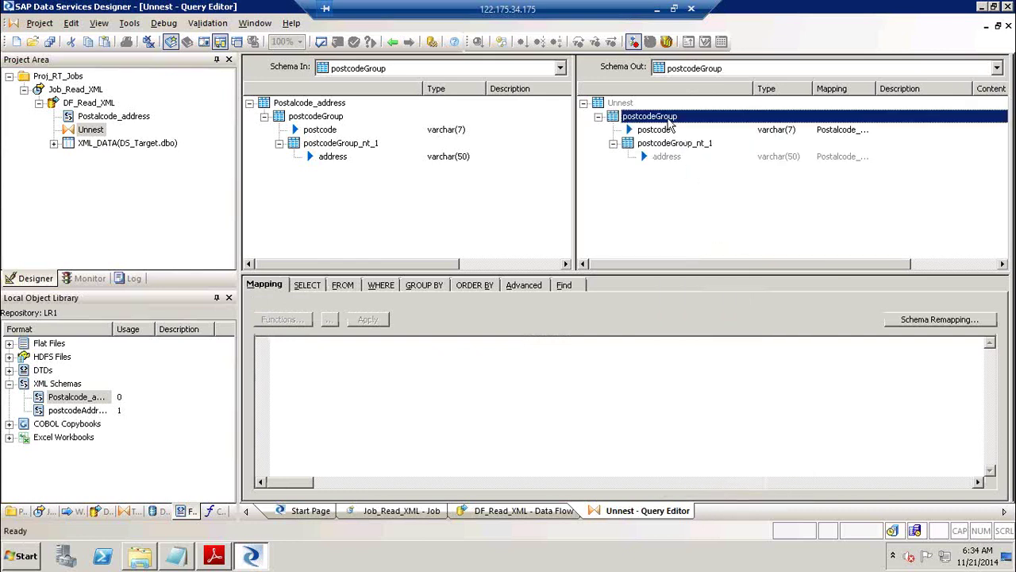
{"action": "right_click", "coordinate": [671, 123]}
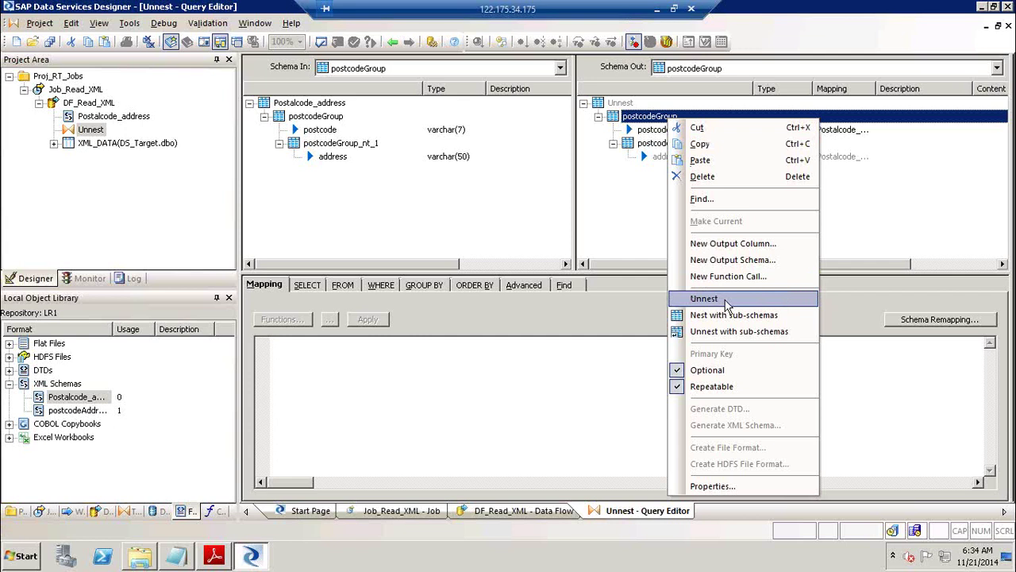
{"action": "left_click", "coordinate": [726, 300]}
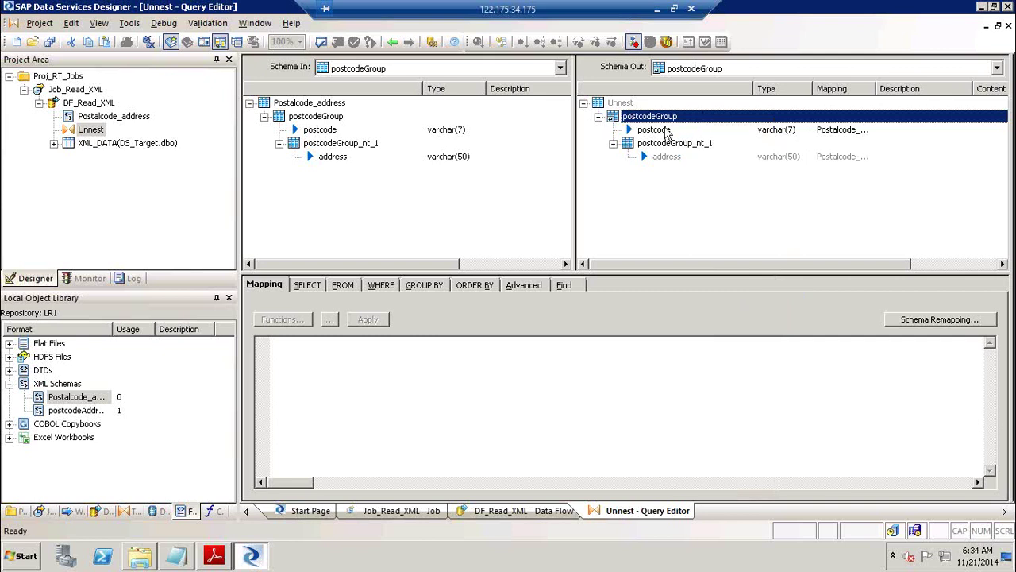
Make postcodeGroup_nt_1 current, unnest it, and return to the DF_Read_XML data flow.
{"action": "left_click", "coordinate": [658, 148]}
{"action": "right_click", "coordinate": [658, 148]}
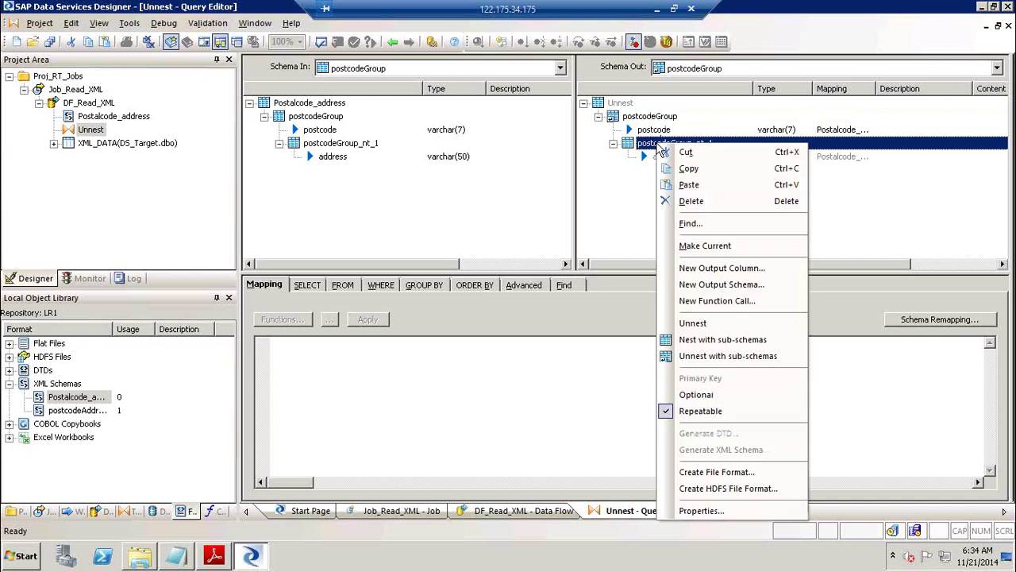
{"action": "left_click", "coordinate": [713, 245]}
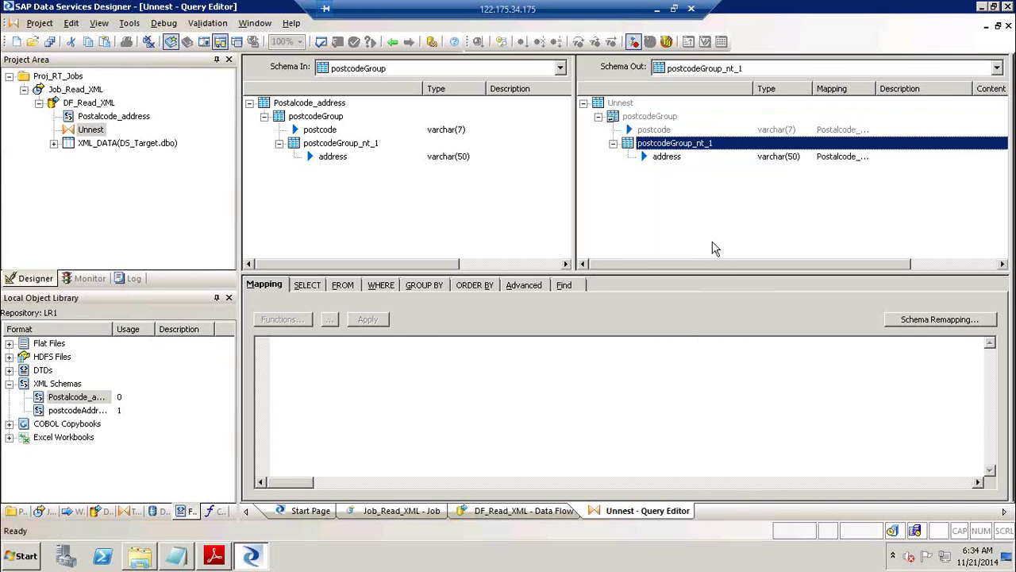
{"action": "right_click", "coordinate": [687, 143]}
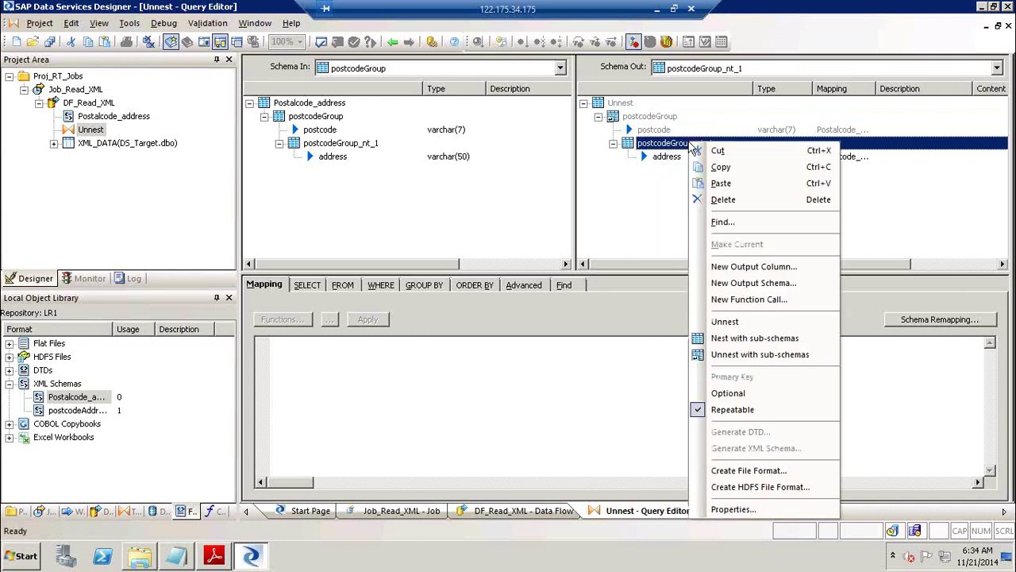
{"action": "left_click", "coordinate": [732, 321]}
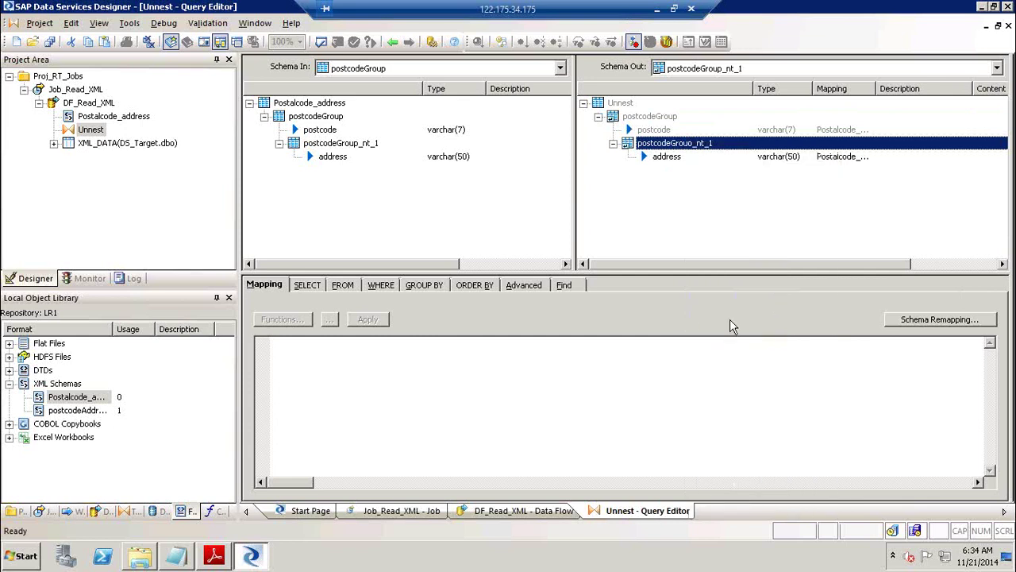
{"action": "left_click", "coordinate": [390, 41]}
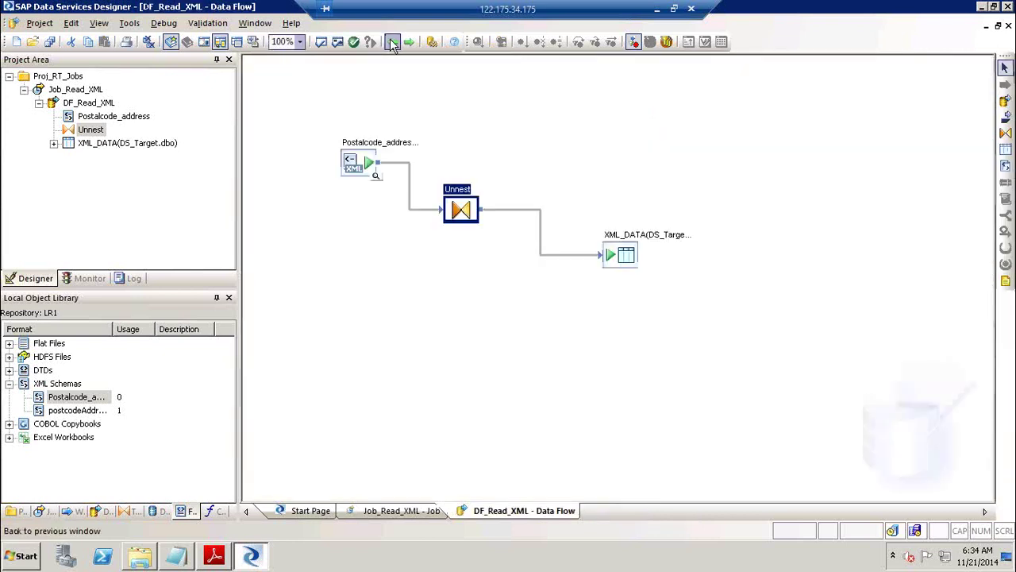
Inspect the XML_DATA target's postcode and address columns, then bring up the Job_Read_XML job.
{"action": "double_click", "coordinate": [631, 245]}
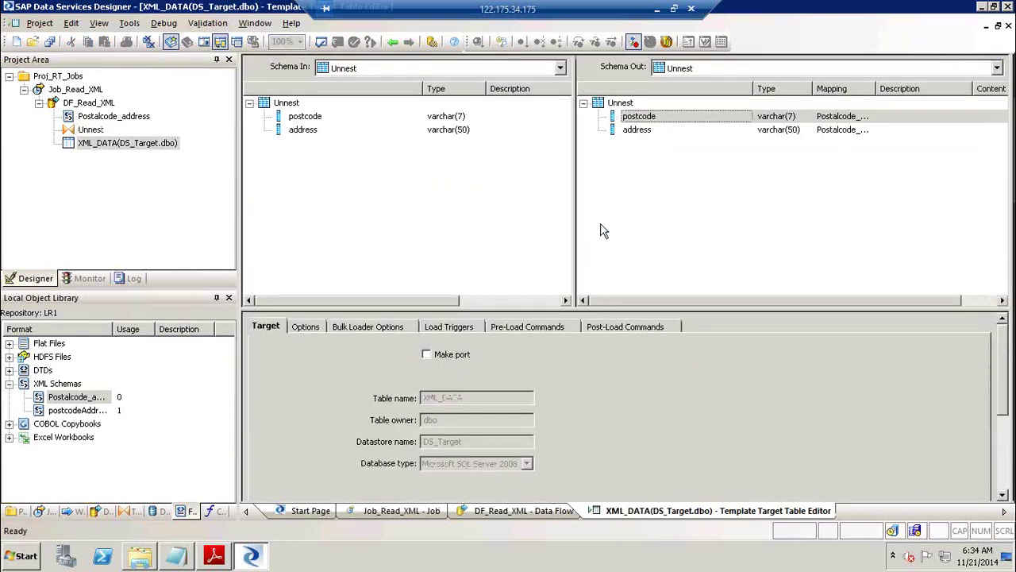
{"action": "left_click", "coordinate": [395, 41]}
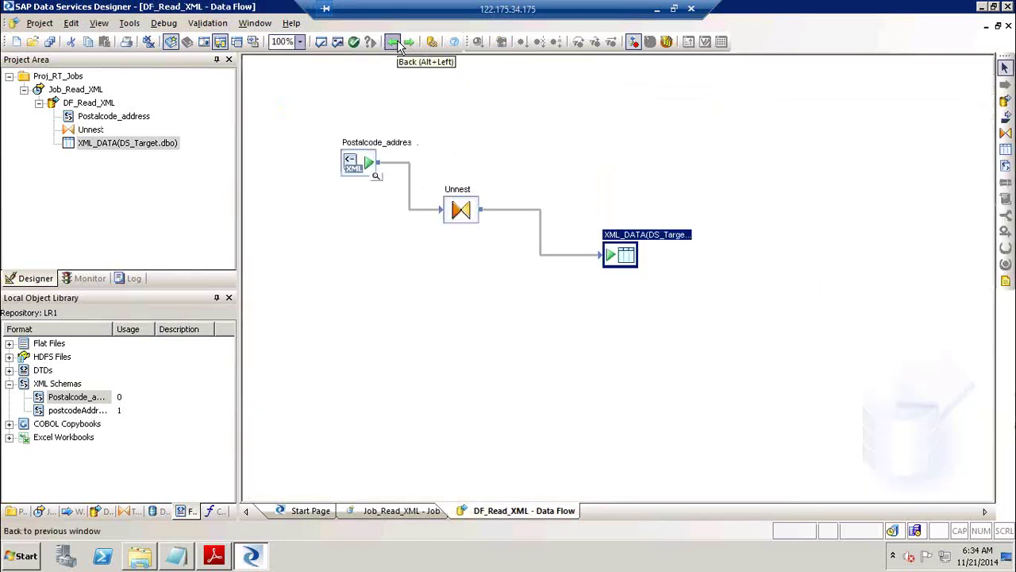
{"action": "left_click", "coordinate": [75, 90]}
{"action": "right_click", "coordinate": [75, 90]}
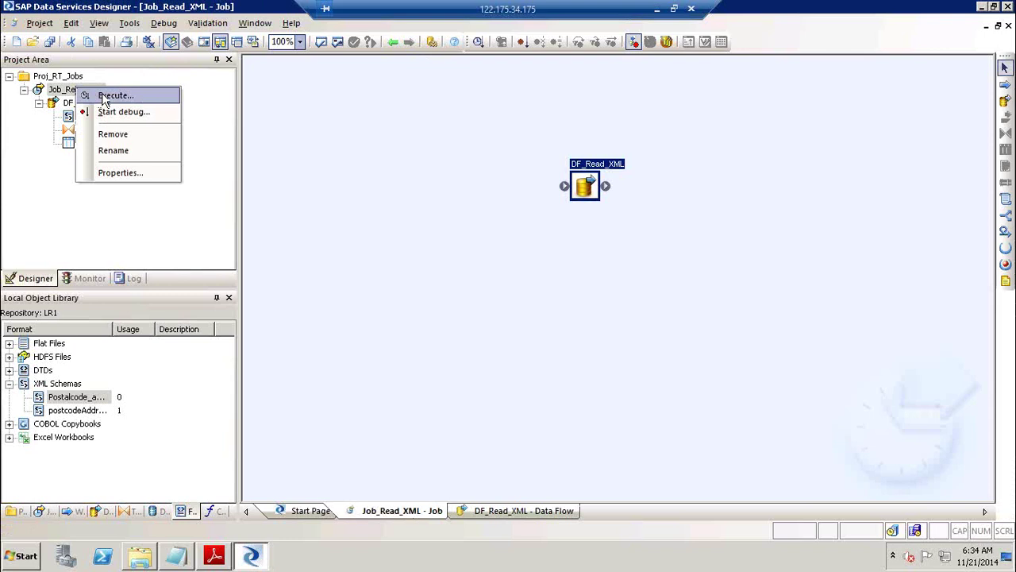
Save and execute Job_Read_XML, confirm it completes, and preview the 5 rows in XML_DATA.
{"action": "left_click", "coordinate": [111, 96]}
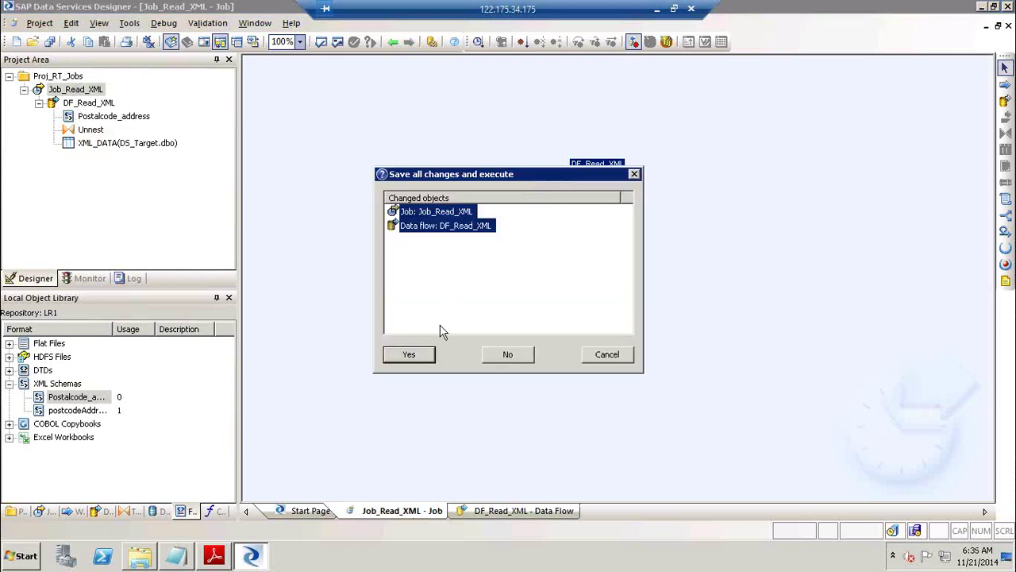
{"action": "left_click", "coordinate": [423, 354]}
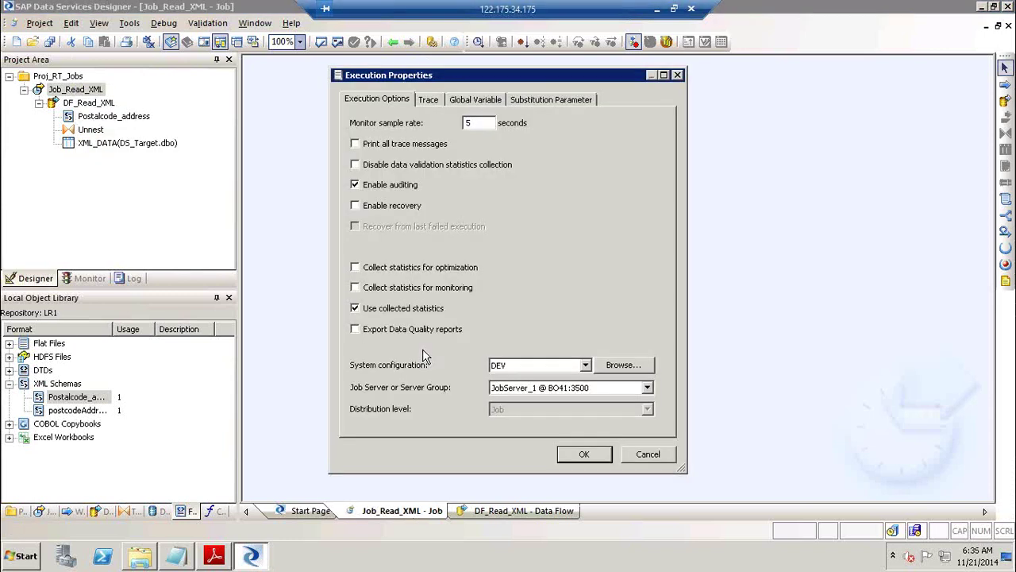
{"action": "left_click", "coordinate": [570, 450]}
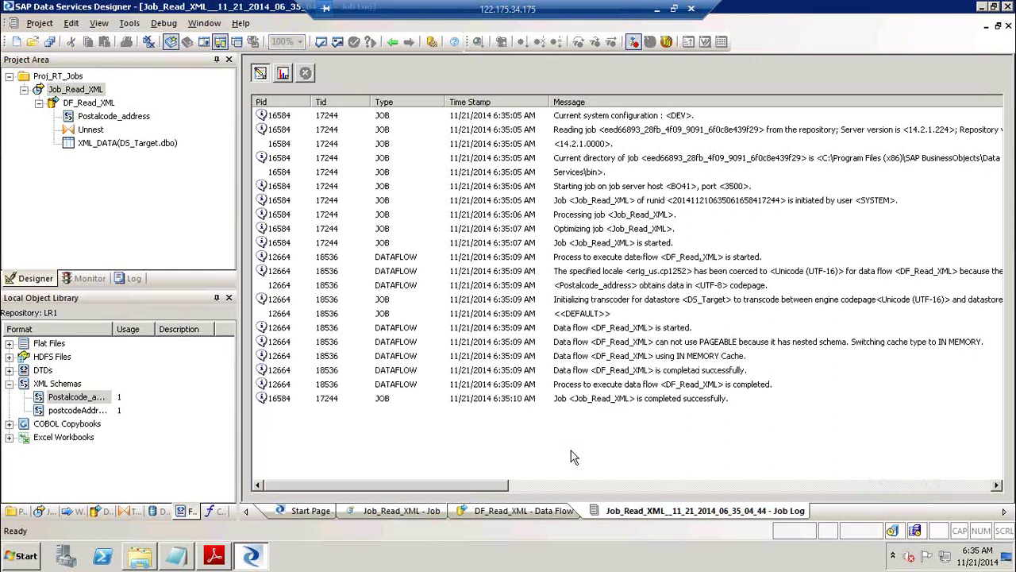
{"action": "left_click", "coordinate": [638, 398]}
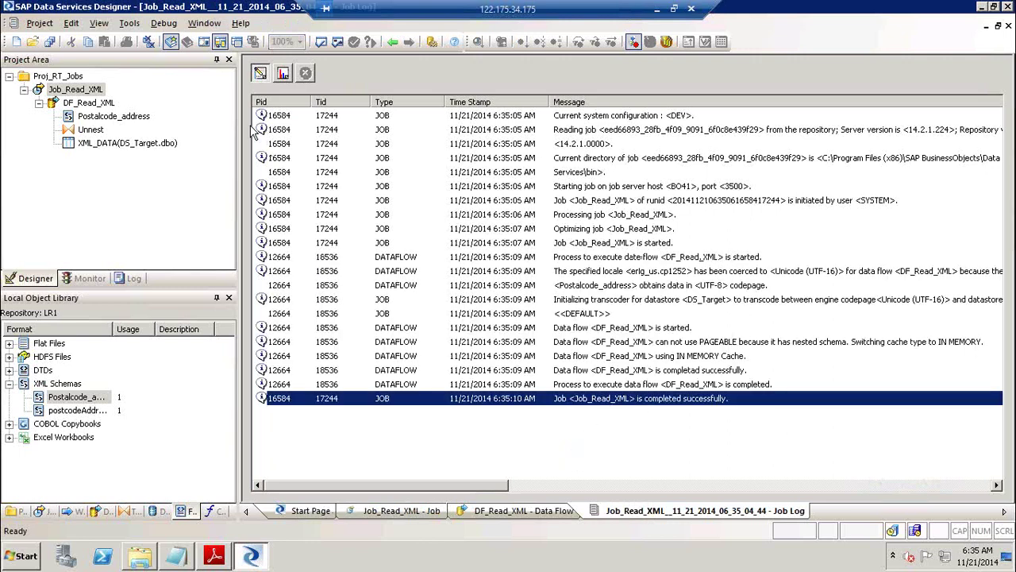
{"action": "double_click", "coordinate": [88, 103]}
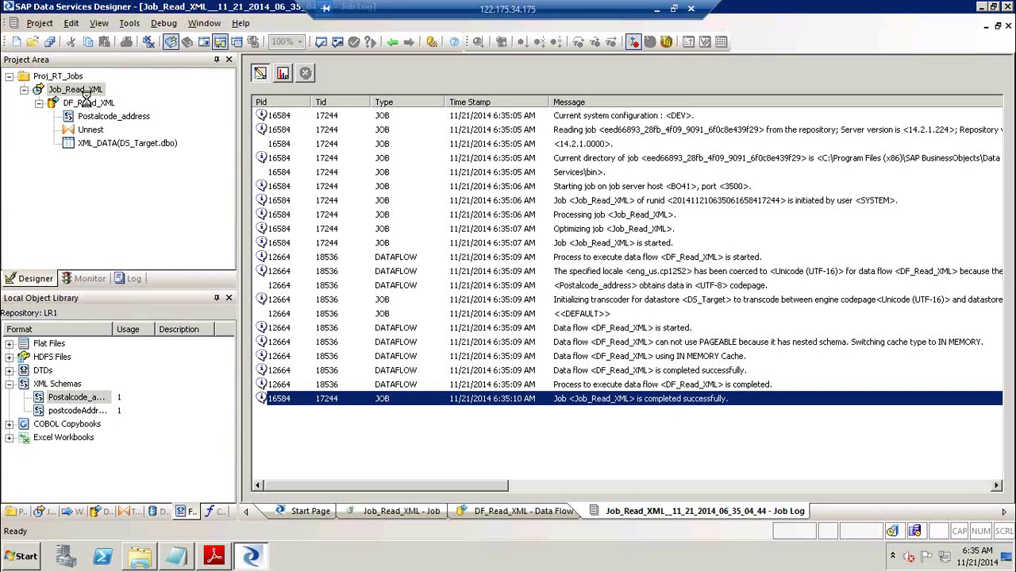
{"action": "left_click", "coordinate": [639, 270]}
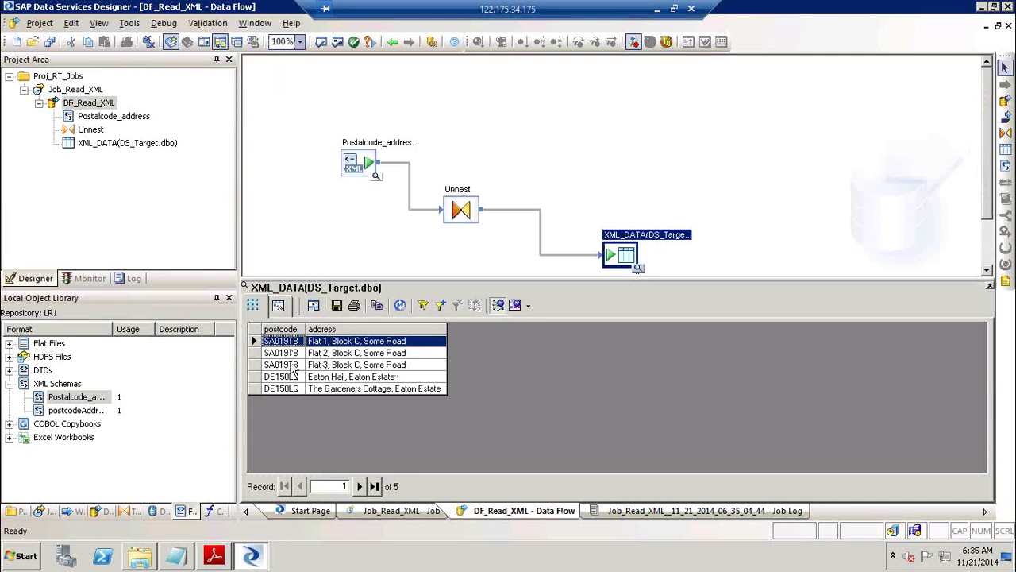
Select the SA019TB and Eaton Hall target rows and show the Postalcode_address source data.
{"action": "left_click", "coordinate": [294, 366], "text": "shift"}
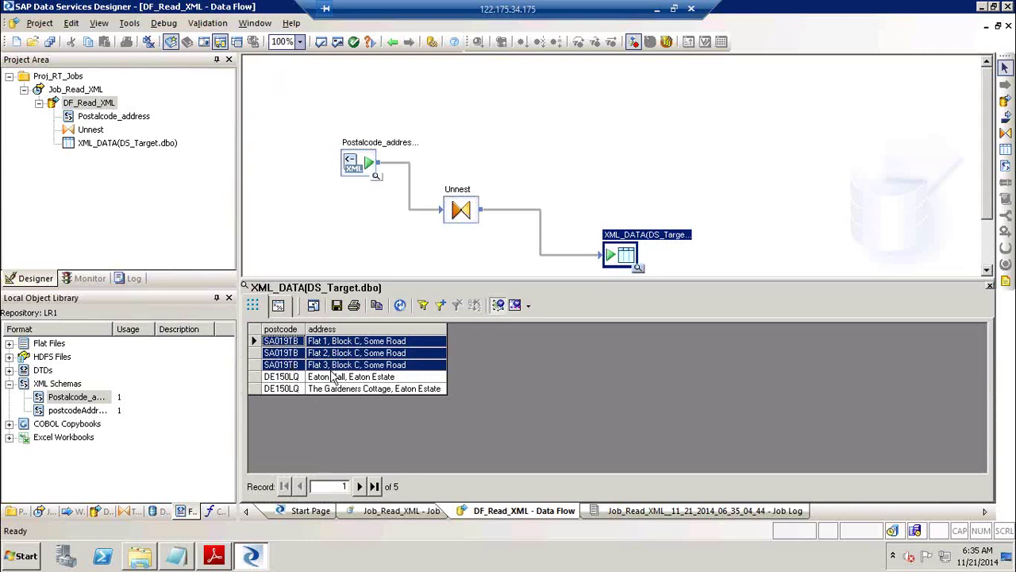
{"action": "left_click", "coordinate": [294, 379]}
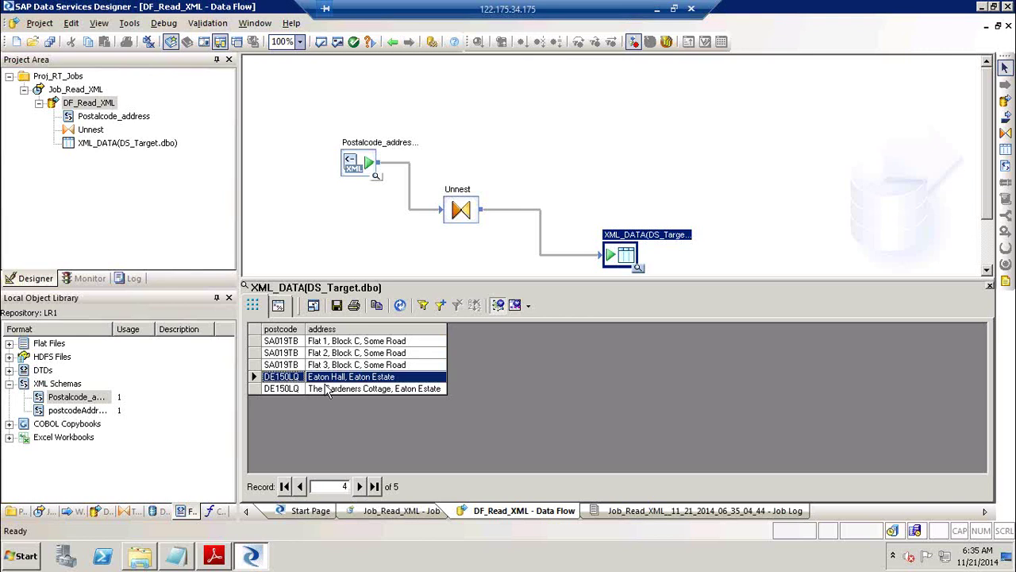
{"action": "left_click", "coordinate": [377, 178]}
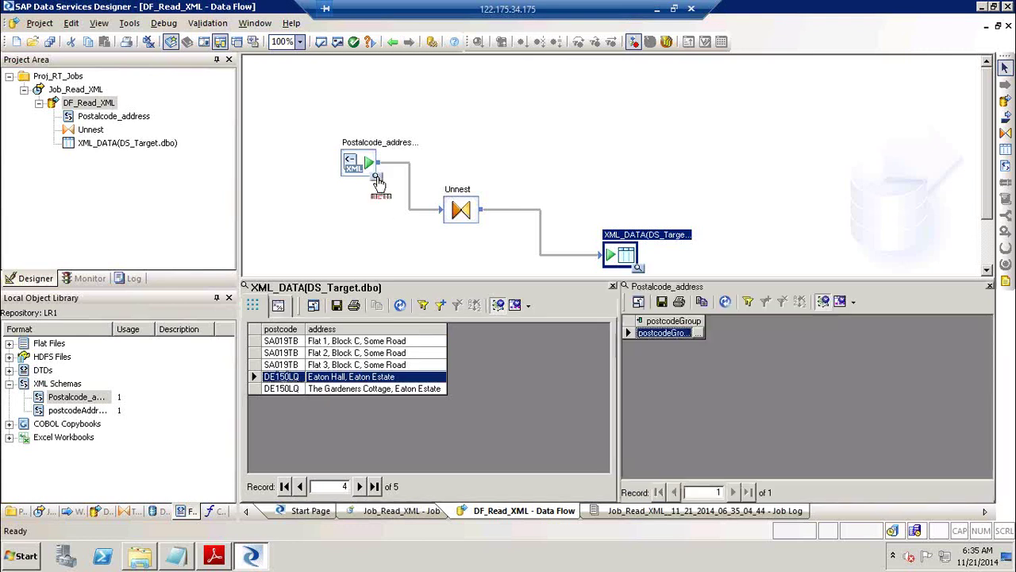
Drill into postcodeGroup to view the addresses under SA019TB and DE150LQ.
{"action": "left_click", "coordinate": [685, 334]}
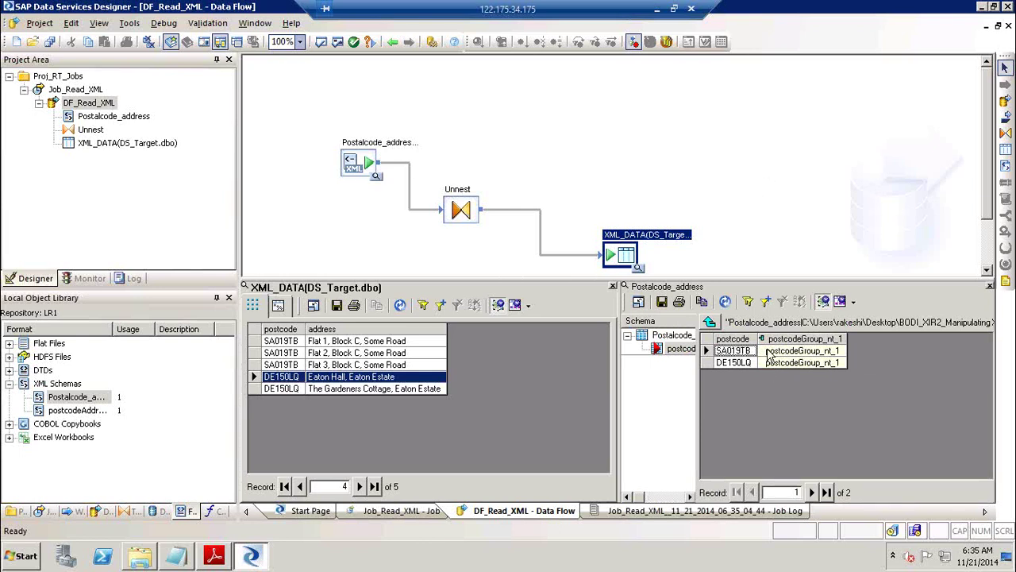
{"action": "left_click", "coordinate": [807, 351]}
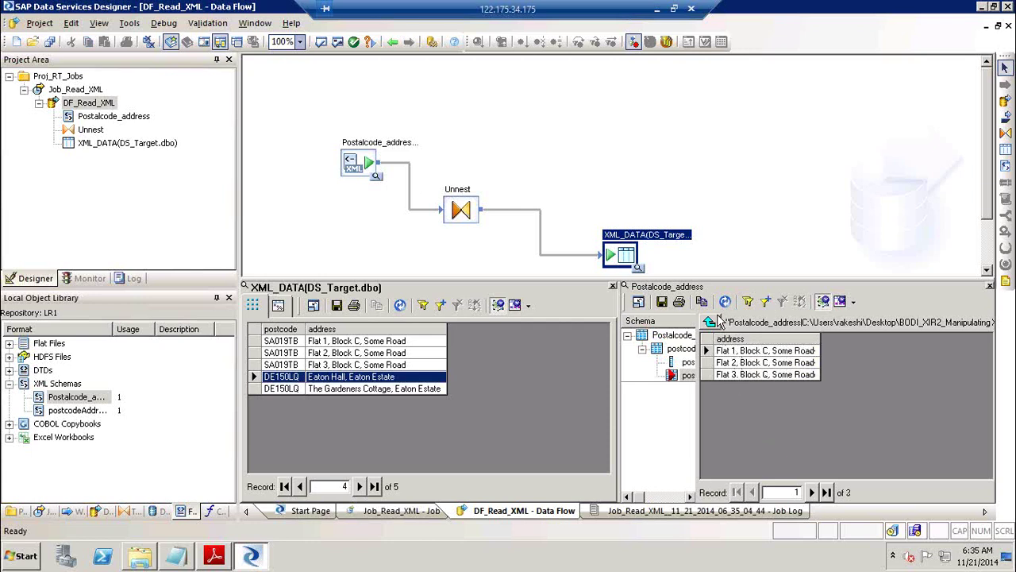
{"action": "left_click", "coordinate": [713, 318]}
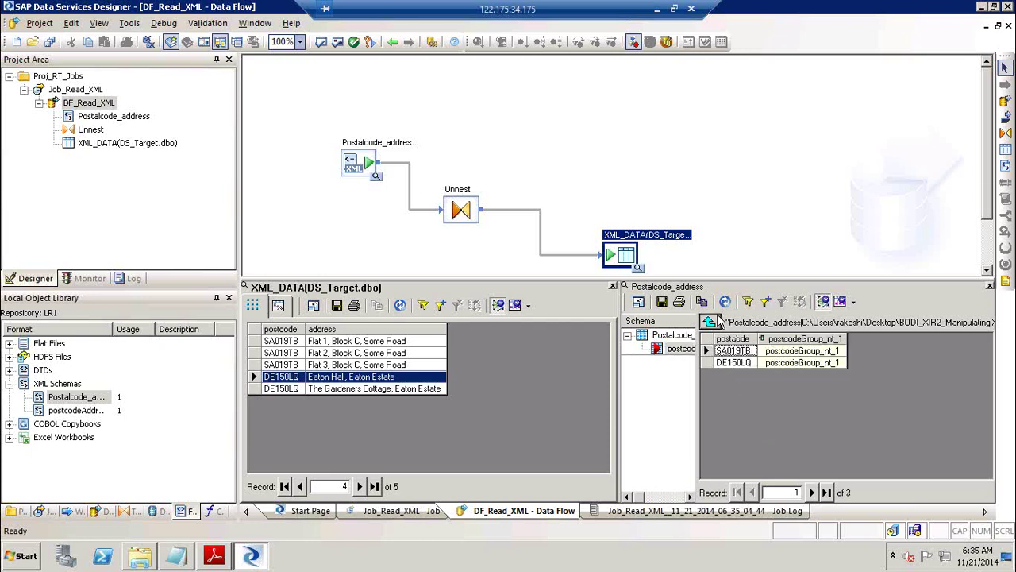
{"action": "left_click", "coordinate": [816, 363]}
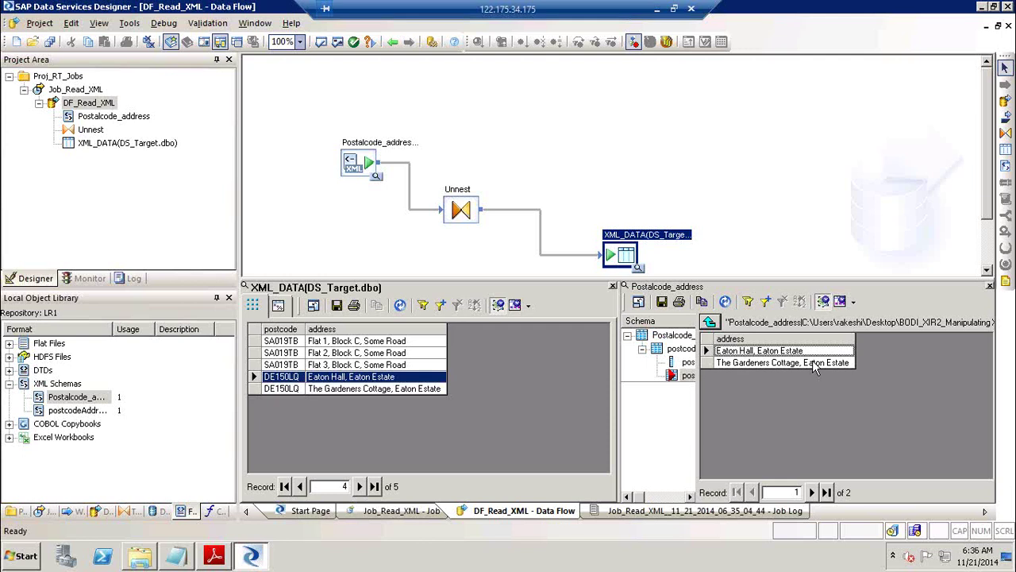
{"action": "left_click", "coordinate": [710, 321]}
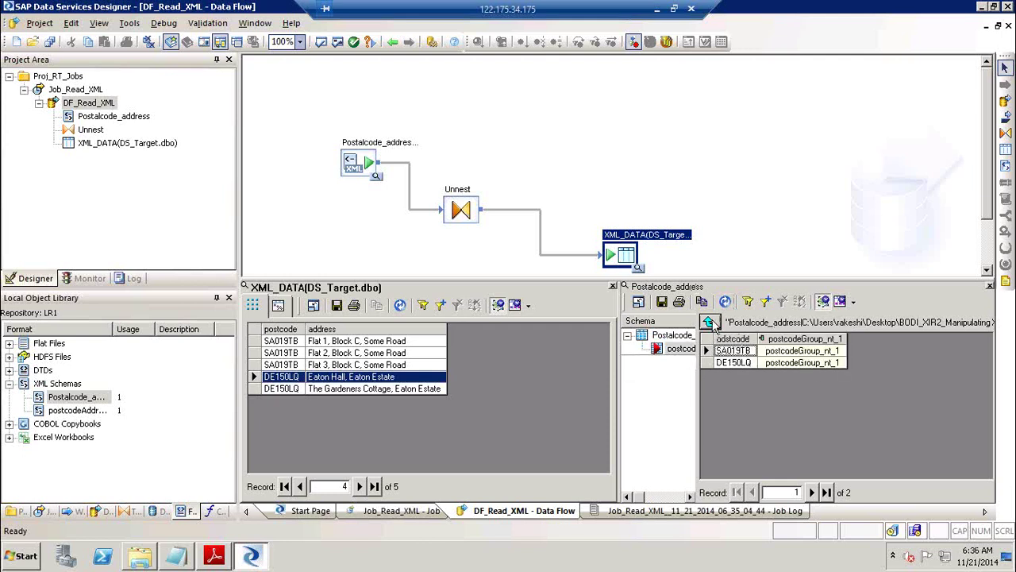
{"action": "left_click", "coordinate": [709, 322]}
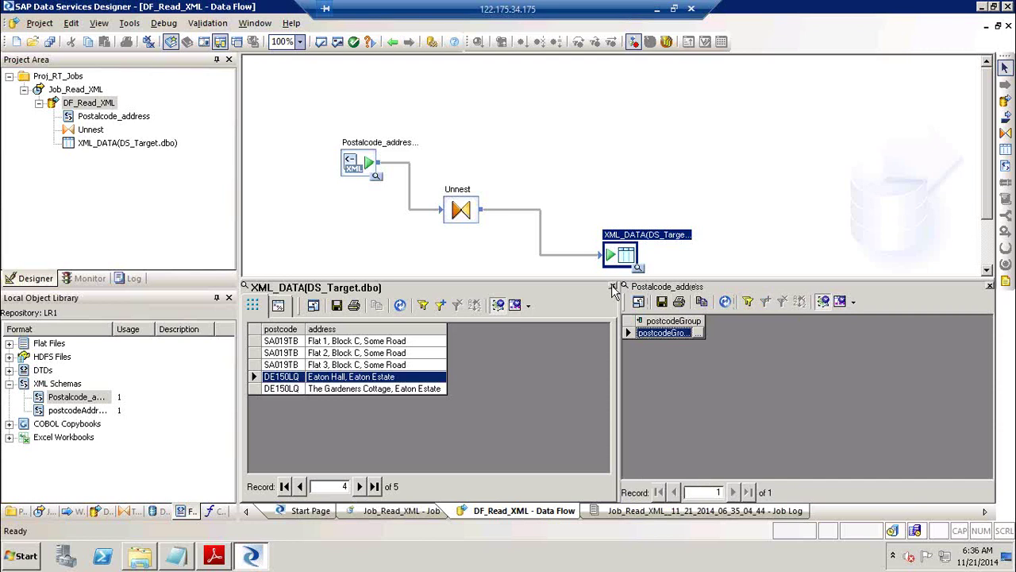
Close both data views and switch to the PDF tutorial guide.
{"action": "left_click", "coordinate": [612, 286]}
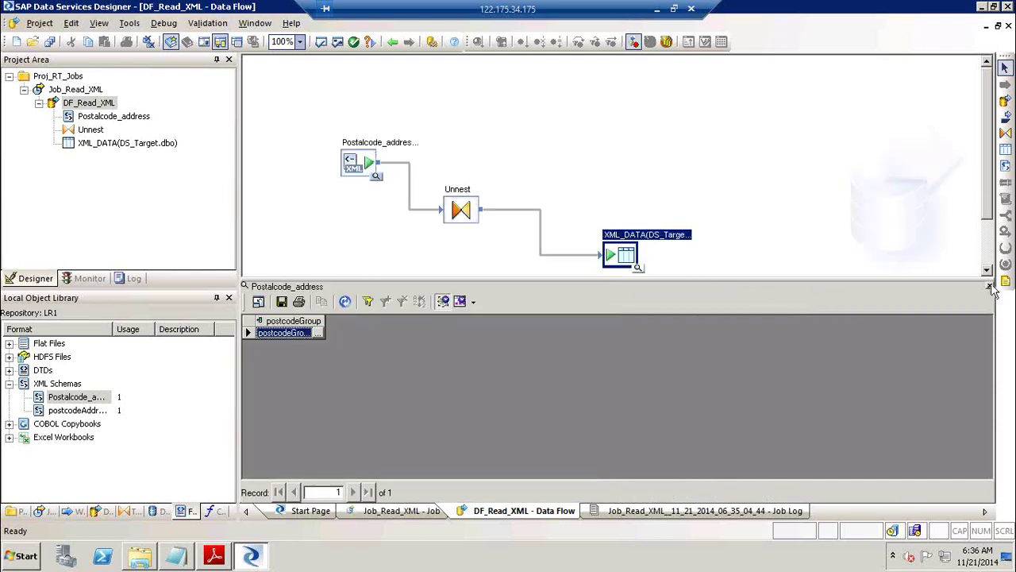
{"action": "left_click", "coordinate": [989, 287]}
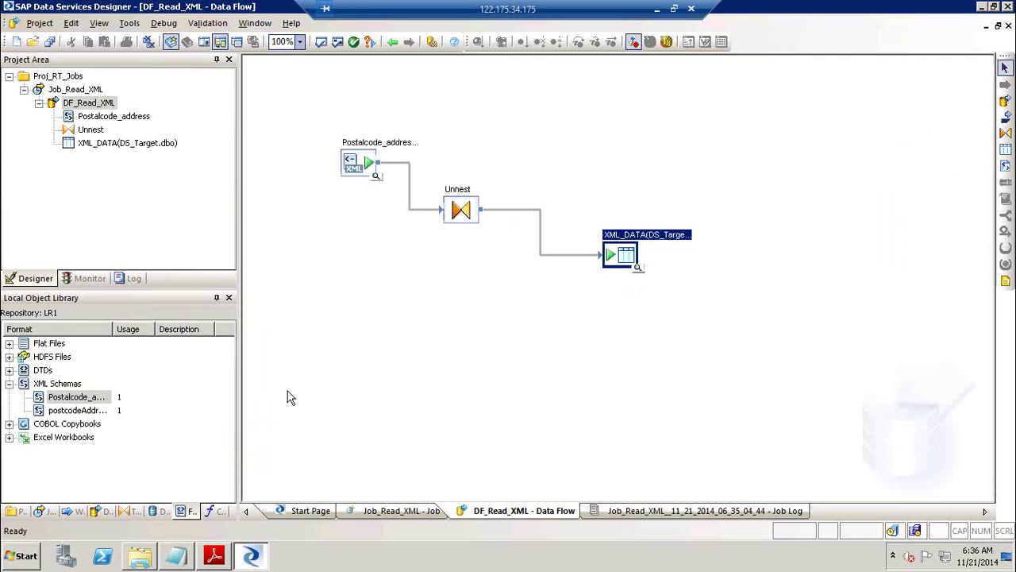
{"action": "left_click", "coordinate": [213, 557]}
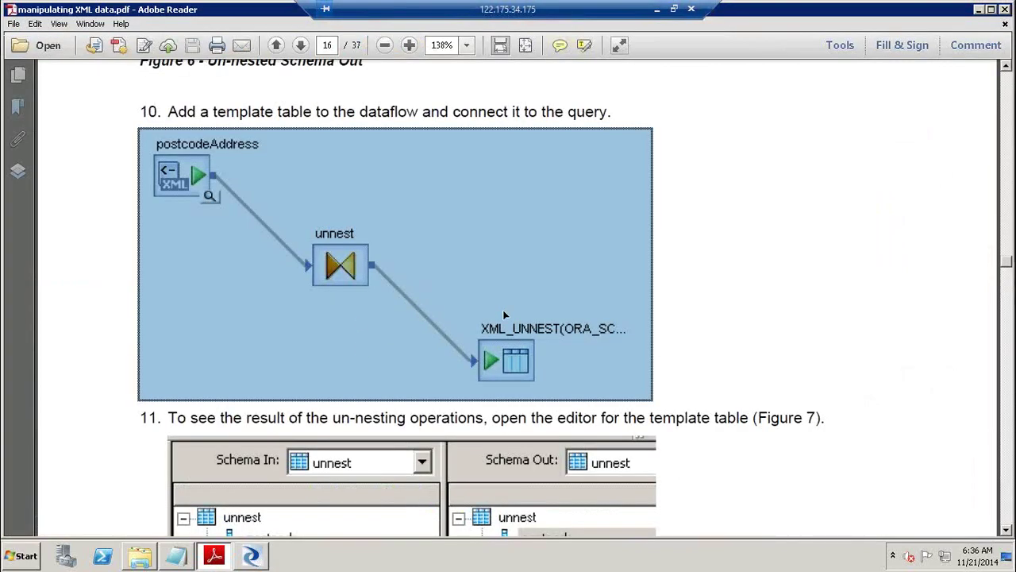
Scroll the guide to Figures 8 and 9 on page 17, then return to Designer.
{"action": "left_click", "coordinate": [1006, 451]}
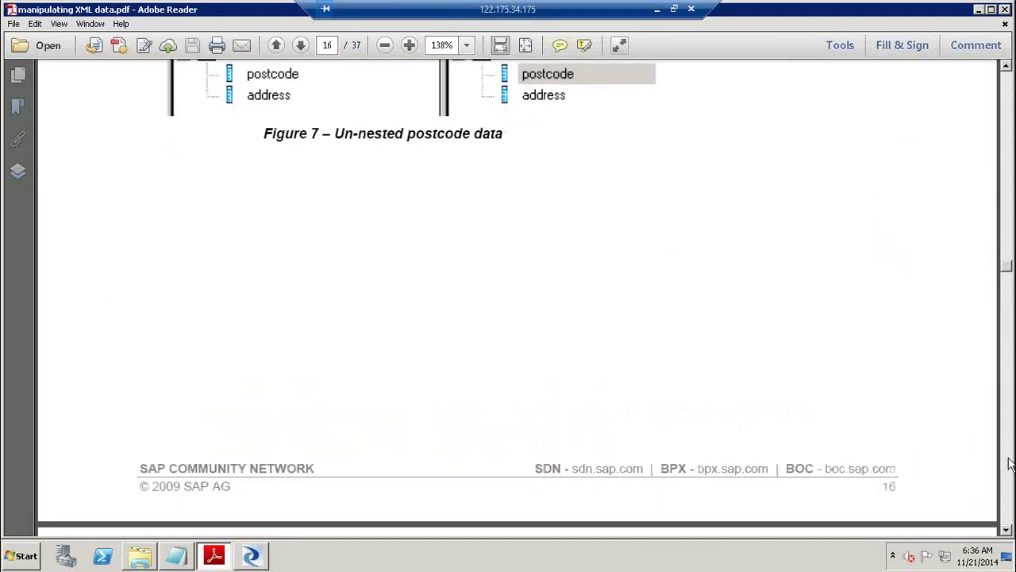
{"action": "left_click", "coordinate": [1010, 463]}
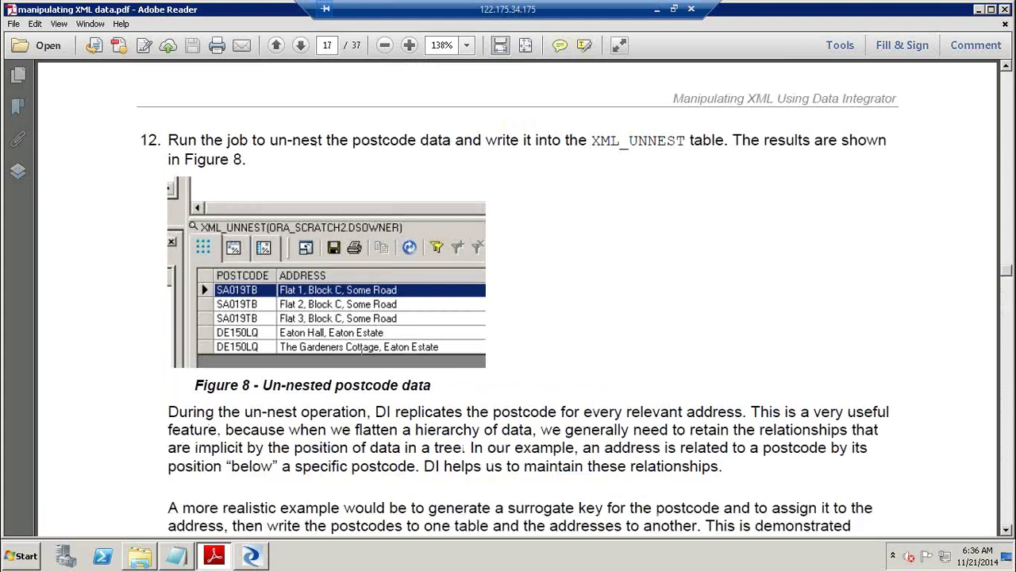
{"action": "left_click", "coordinate": [297, 318]}
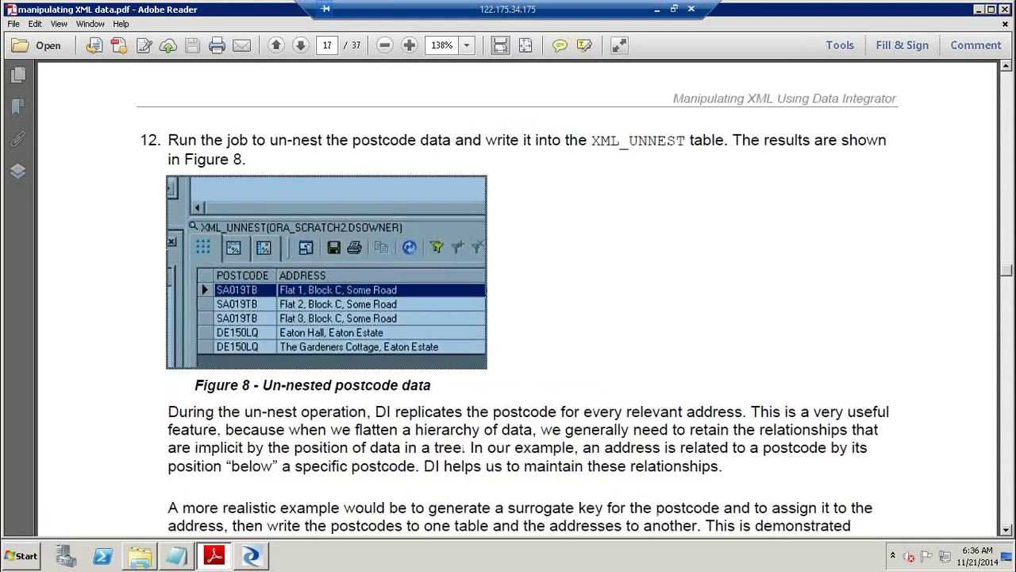
{"action": "left_click", "coordinate": [1011, 426]}
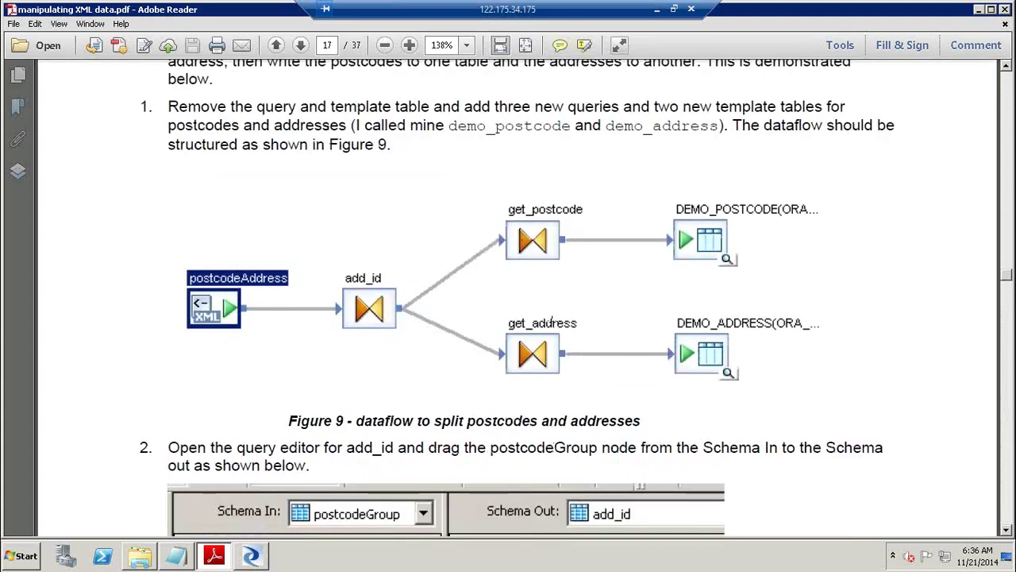
{"action": "left_click", "coordinate": [554, 322]}
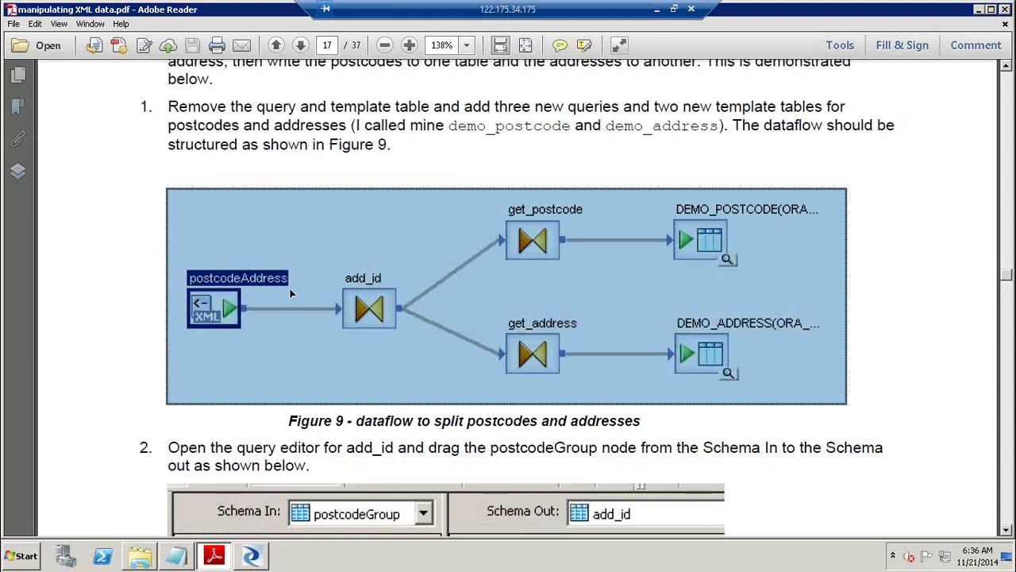
{"action": "key", "text": "alt+Tab"}
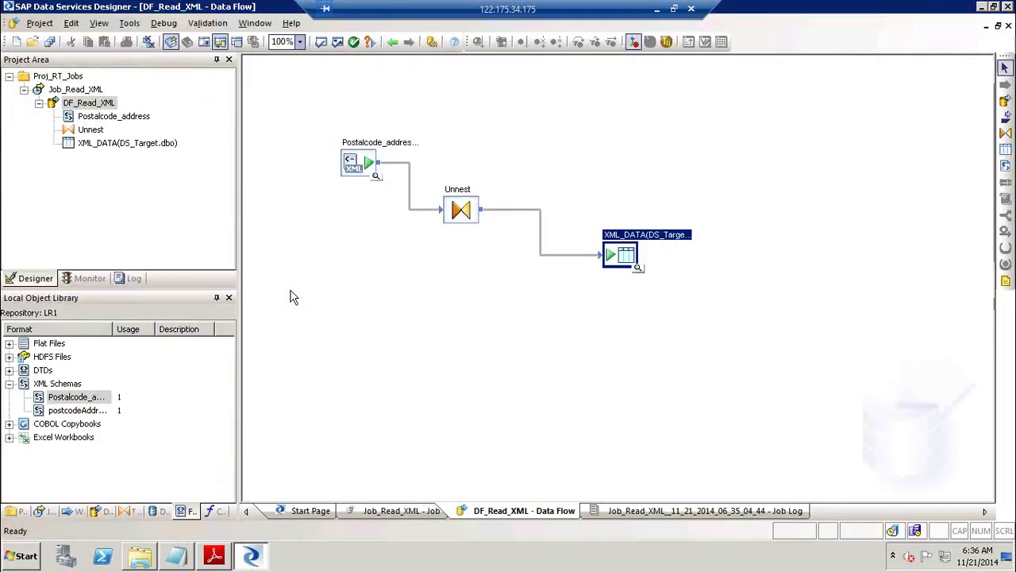
{"action": "double_click", "coordinate": [387, 152]}
{"action": "left_click", "coordinate": [326, 134]}
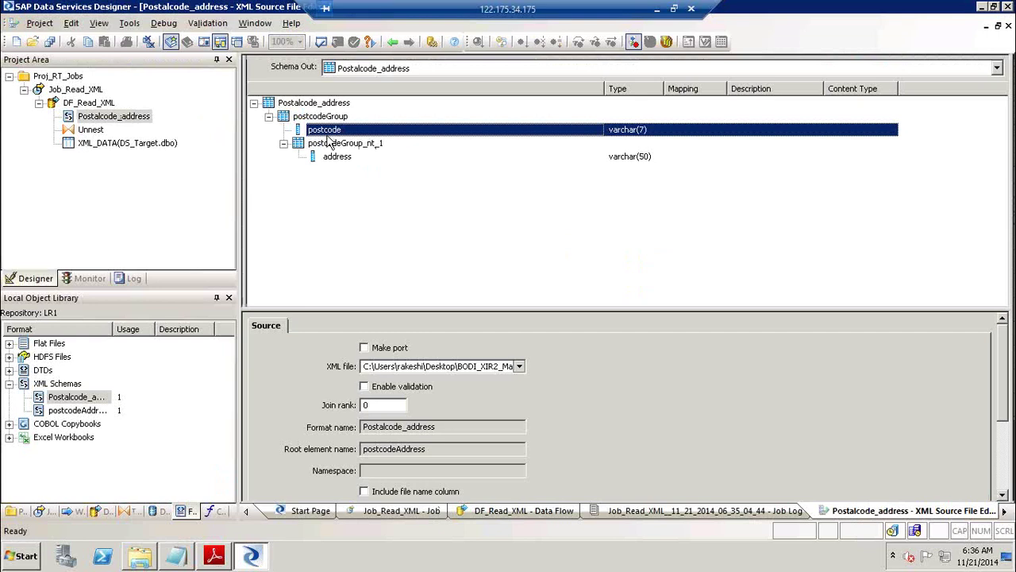
{"action": "left_click", "coordinate": [333, 158]}
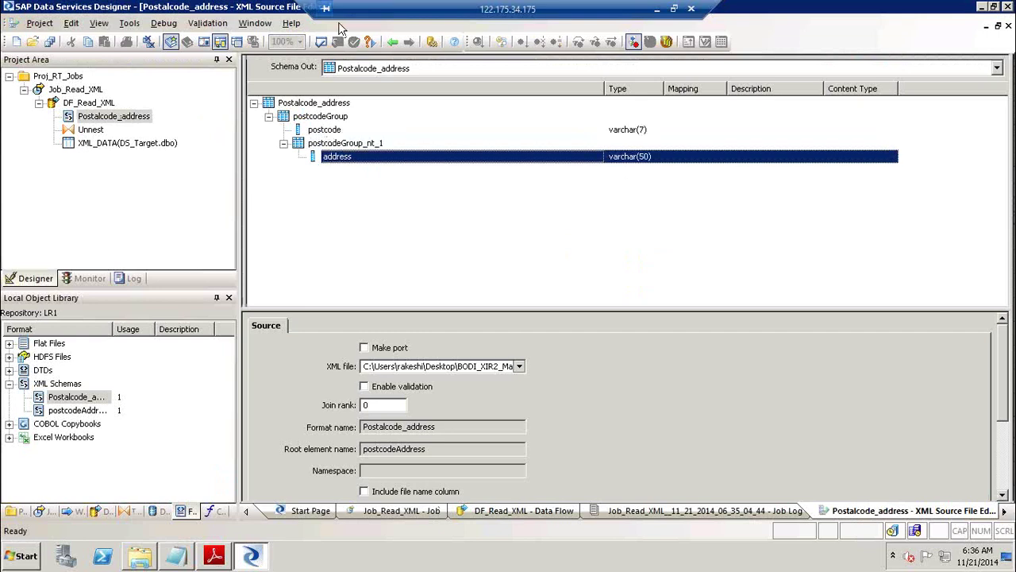
{"action": "left_click", "coordinate": [395, 41]}
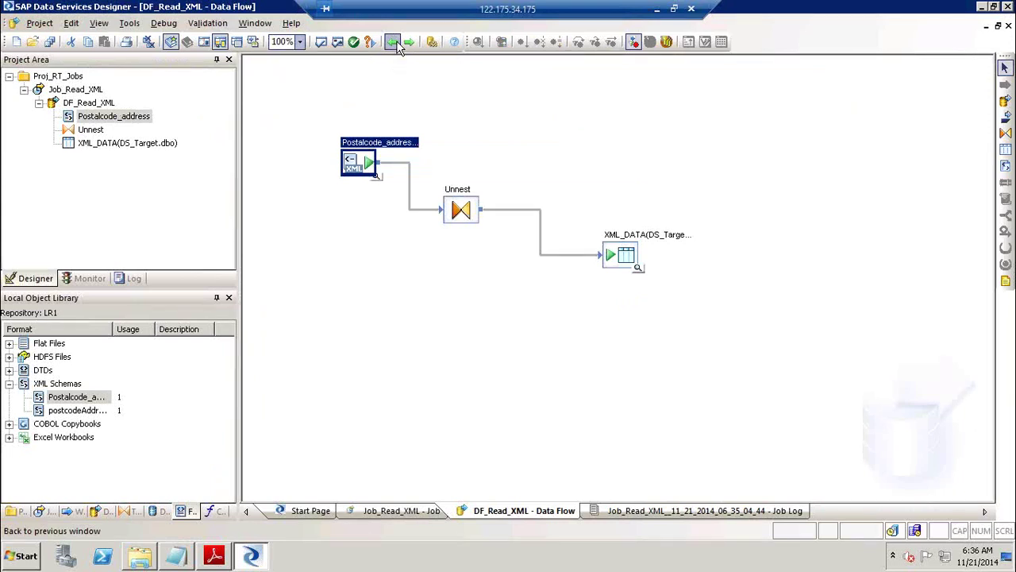
Create a new batch job named Job_SPLIT_XML in Proj_RT_Jobs.
{"action": "left_click", "coordinate": [38, 104]}
{"action": "left_click", "coordinate": [24, 89]}
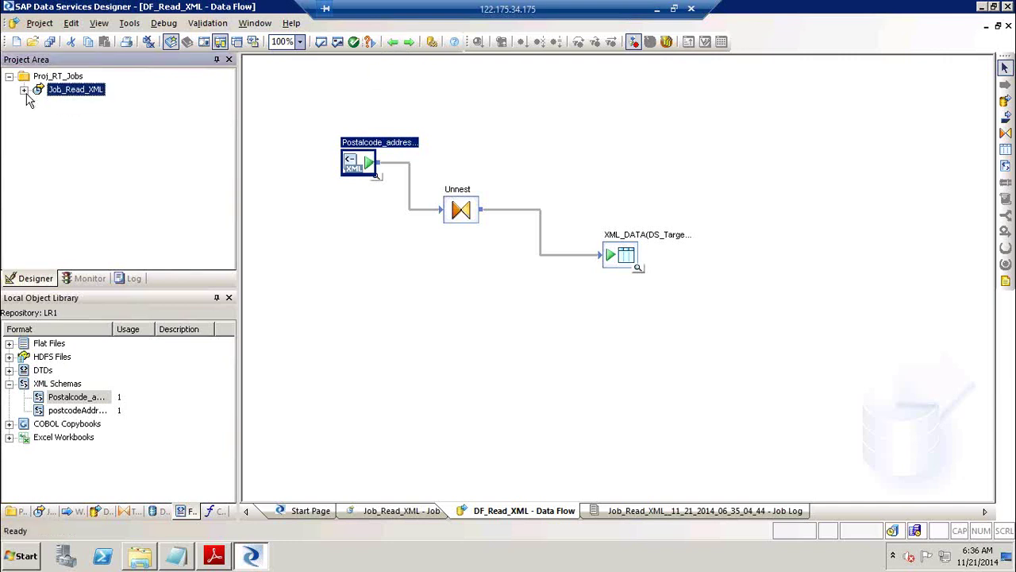
{"action": "right_click", "coordinate": [59, 79]}
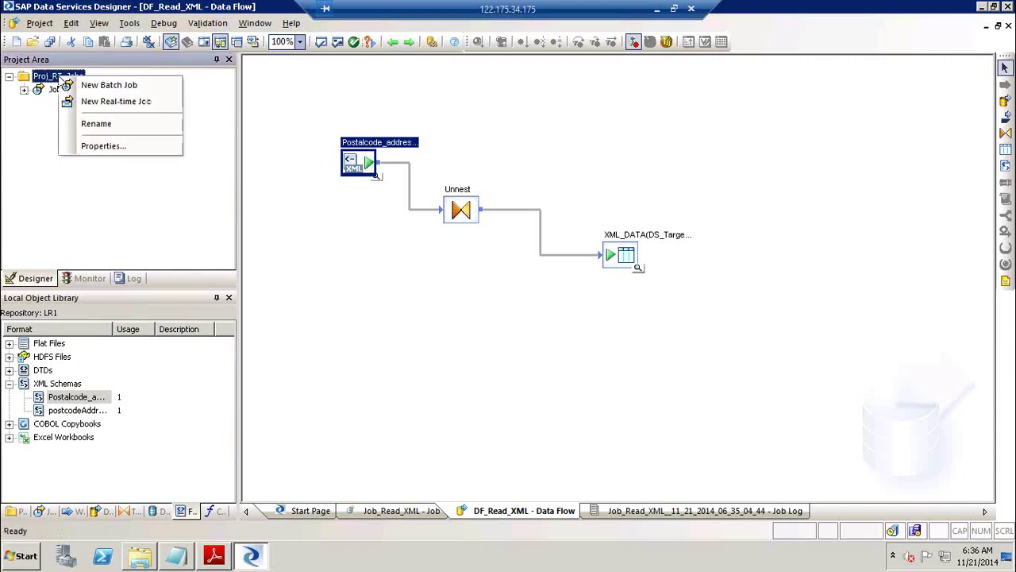
{"action": "left_click", "coordinate": [101, 85]}
{"action": "type", "text": "Jo"}
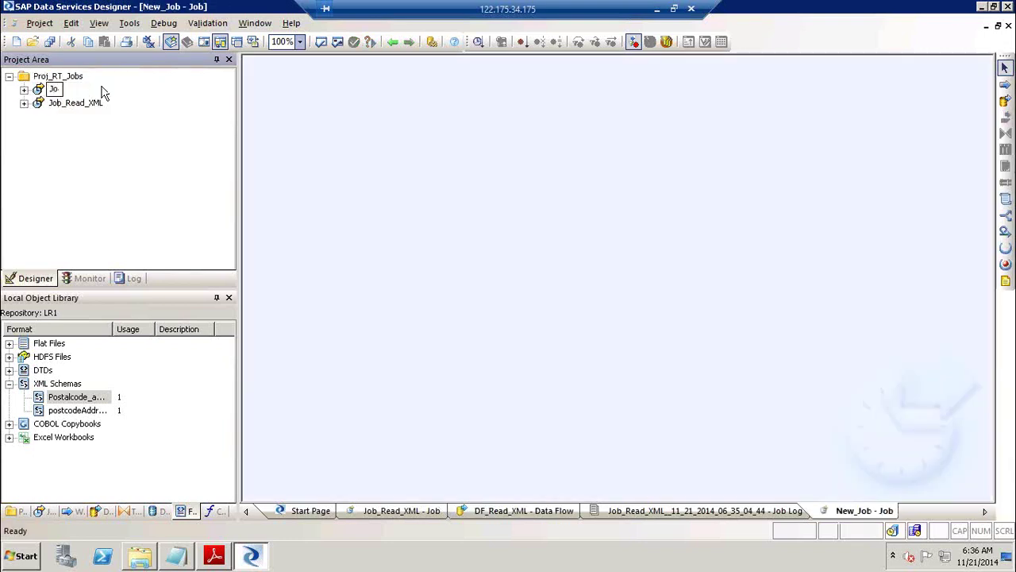
{"action": "type", "text": "b_SPLIT_XML"}
{"action": "left_click", "coordinate": [429, 212]}
Add a data flow named DF_Split_XML to the job and open it.
{"action": "left_click", "coordinate": [1005, 100]}
{"action": "left_click", "coordinate": [524, 206]}
{"action": "type", "text": "DF_"}
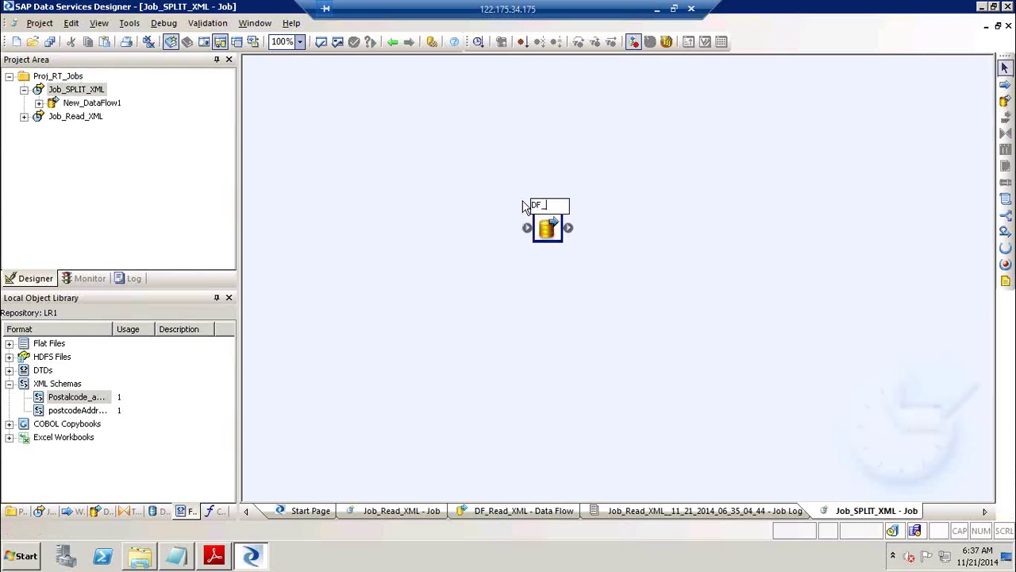
{"action": "type", "text": "Split_XML"}
{"action": "key", "text": "Return"}
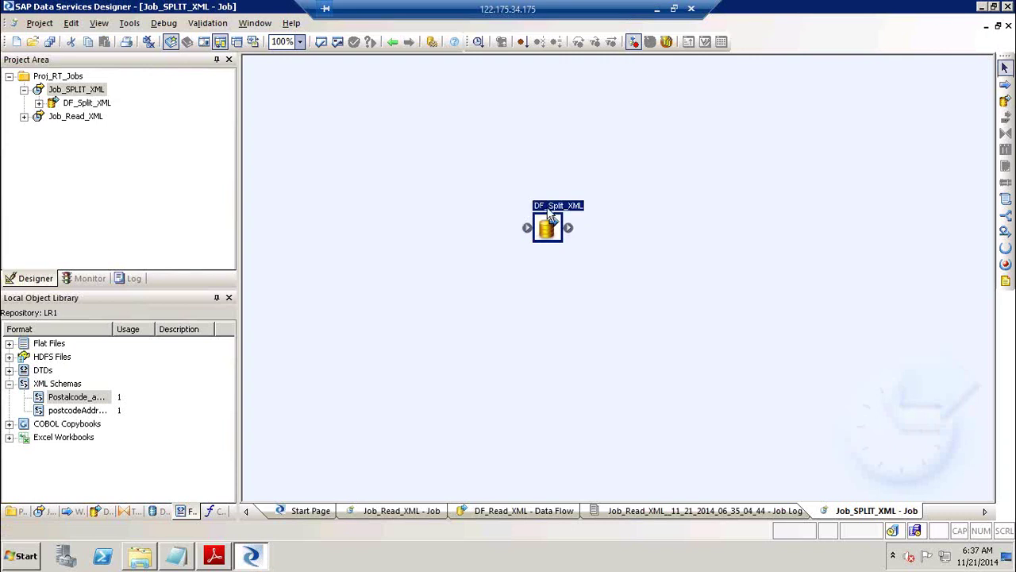
{"action": "double_click", "coordinate": [550, 216]}
Add Postalcode_address as an XML file source reading postcodeAddress.xml, then return to Job_SPLIT_XML.
{"action": "left_click", "coordinate": [76, 397]}
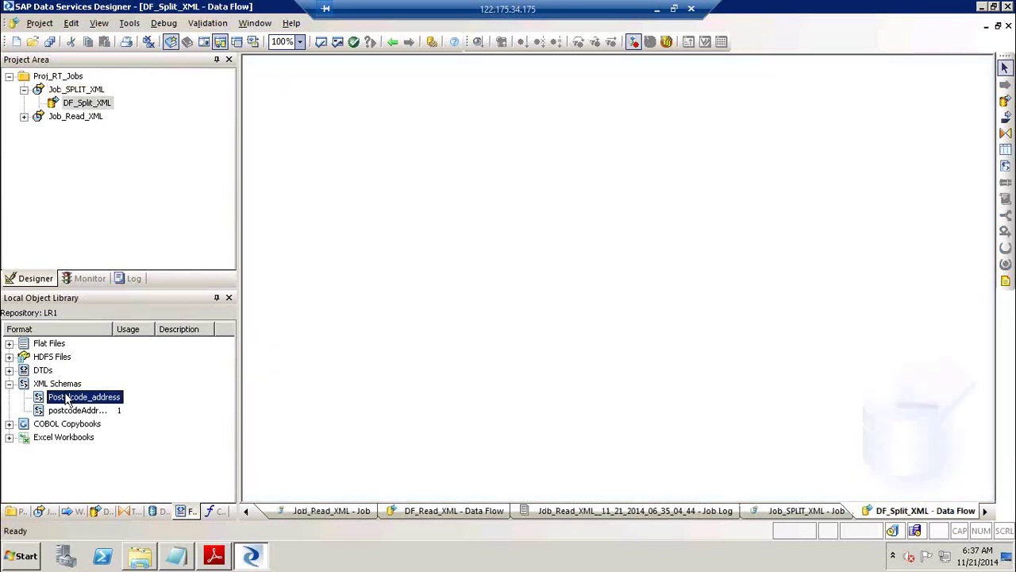
{"action": "left_click_drag", "start_coordinate": [77, 397], "coordinate": [355, 179]}
{"action": "left_click", "coordinate": [353, 229]}
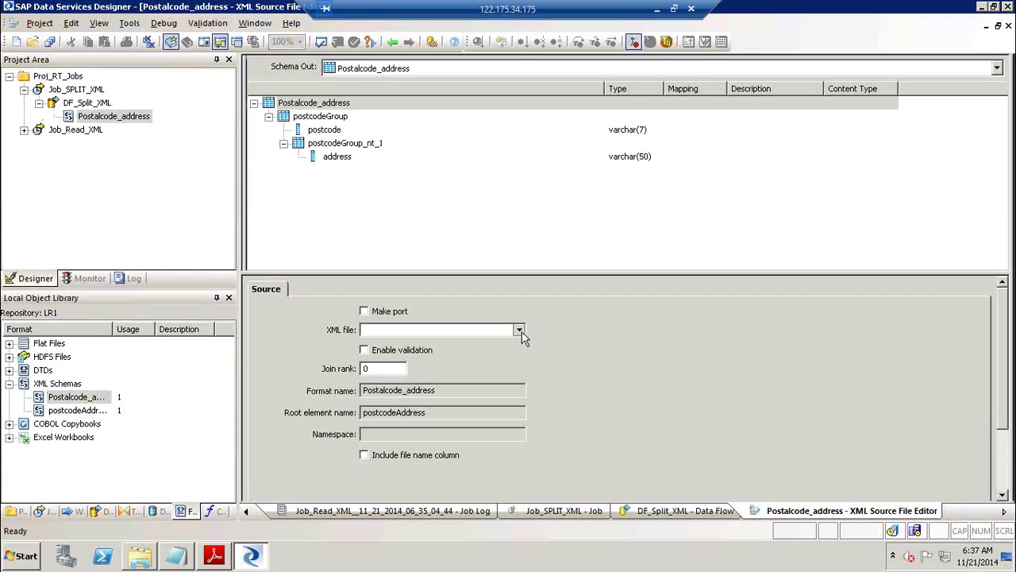
{"action": "left_click", "coordinate": [522, 332]}
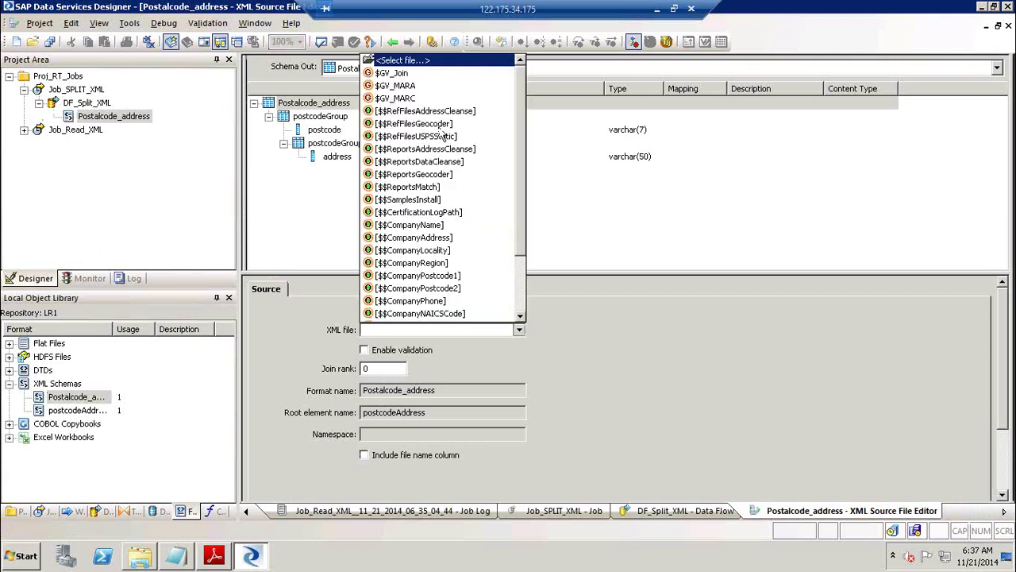
{"action": "left_click", "coordinate": [411, 69]}
{"action": "left_click", "coordinate": [431, 182]}
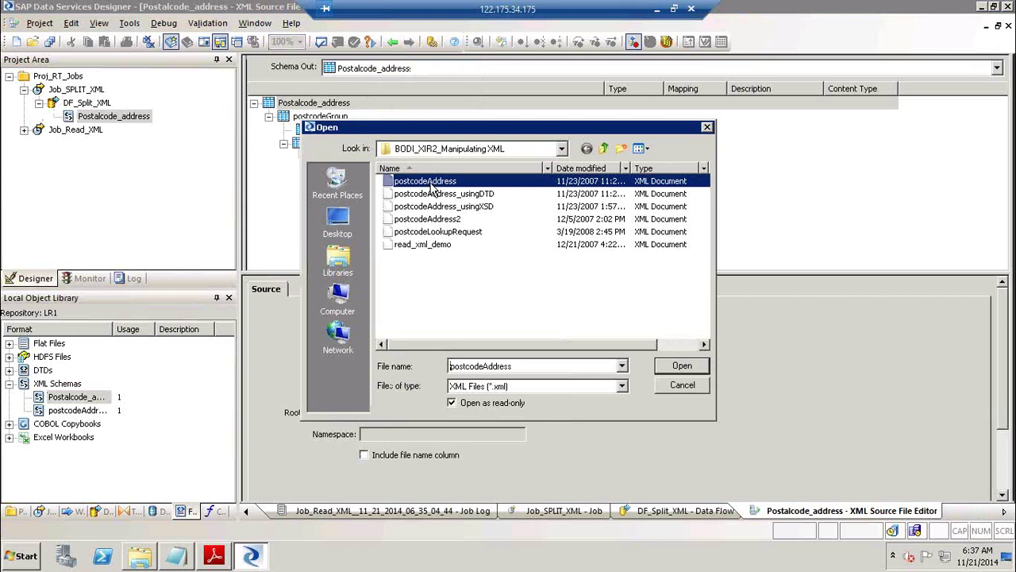
{"action": "left_click", "coordinate": [700, 366]}
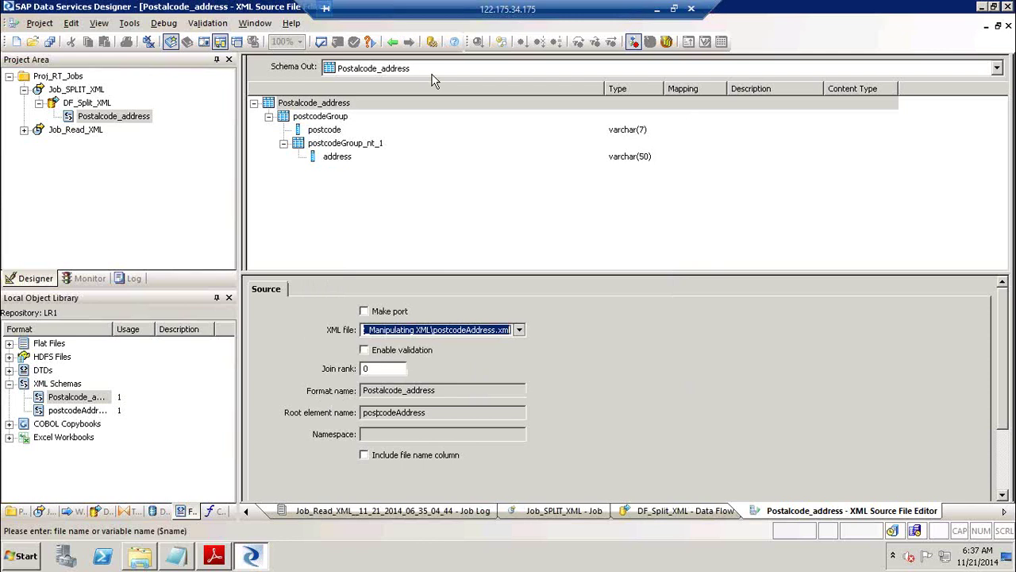
{"action": "left_click", "coordinate": [520, 330]}
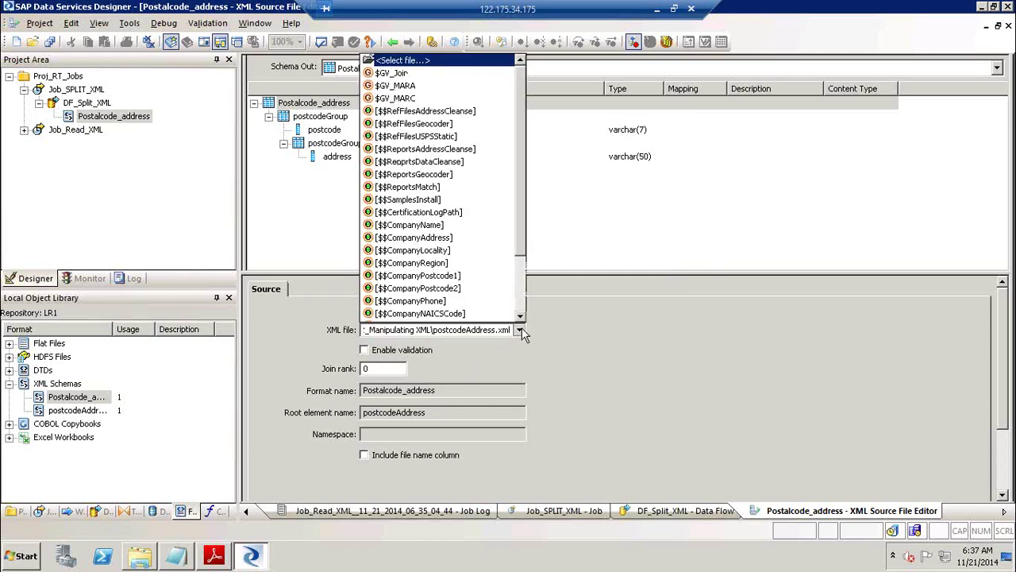
{"action": "left_click", "coordinate": [631, 239]}
{"action": "left_click", "coordinate": [80, 92]}
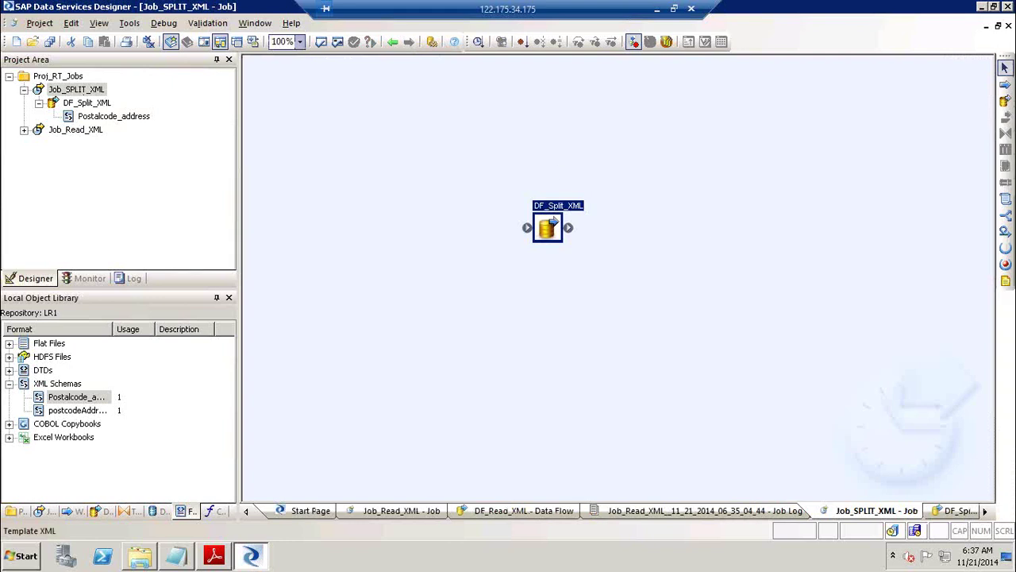
Add a script named SCR above DF_Split_XML.
{"action": "left_click", "coordinate": [1006, 204]}
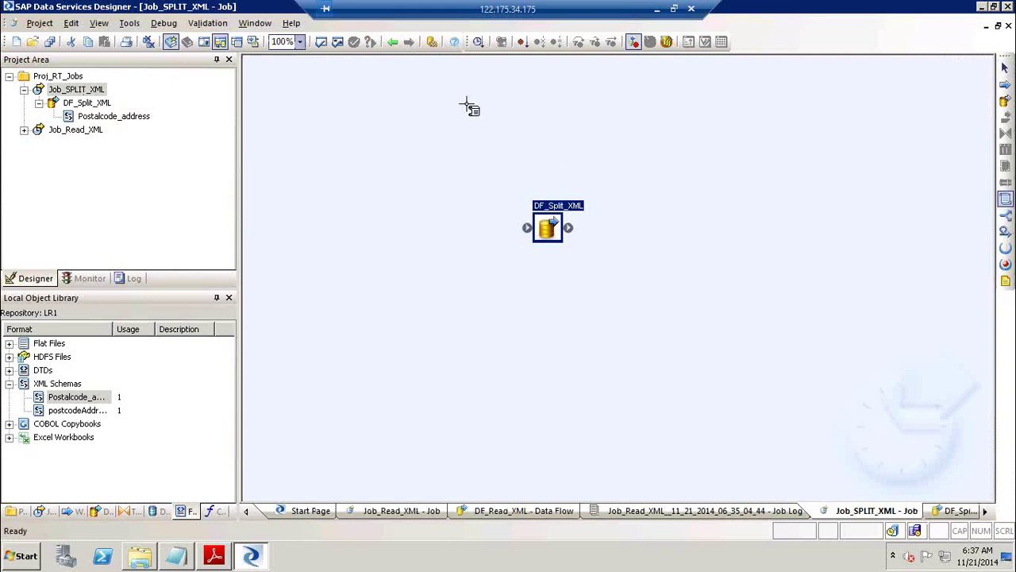
{"action": "left_click", "coordinate": [429, 130]}
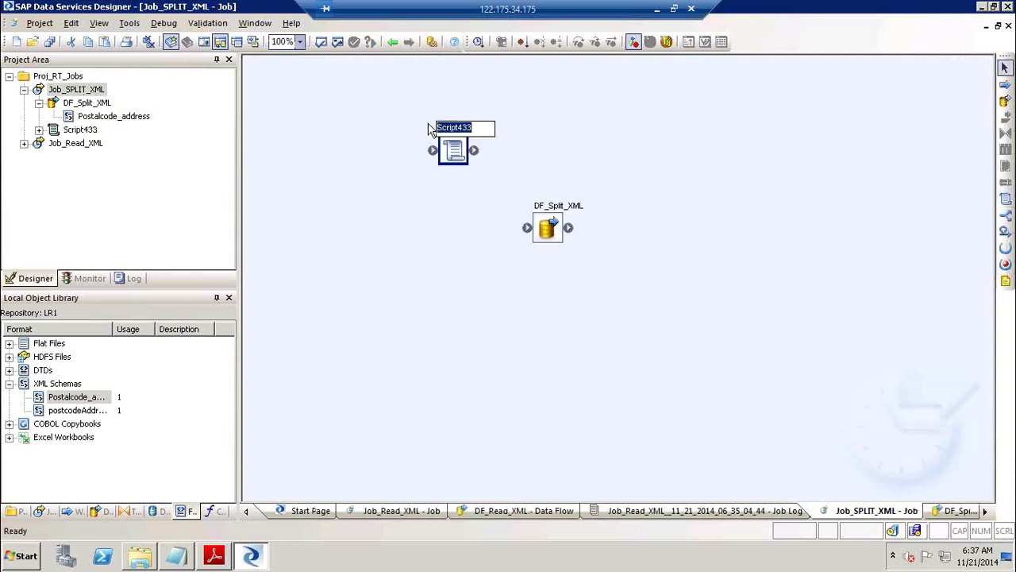
{"action": "type", "text": "SCR"}
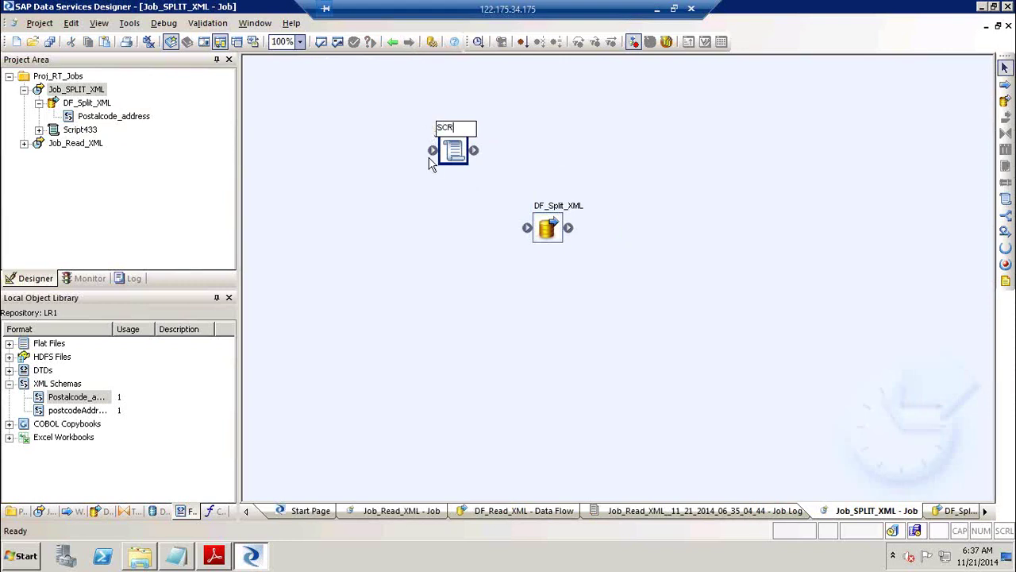
{"action": "left_click", "coordinate": [406, 181]}
Create global variable $GV_Path as varchar with length 200 for Job_SPLIT_XML.
{"action": "left_click", "coordinate": [55, 90]}
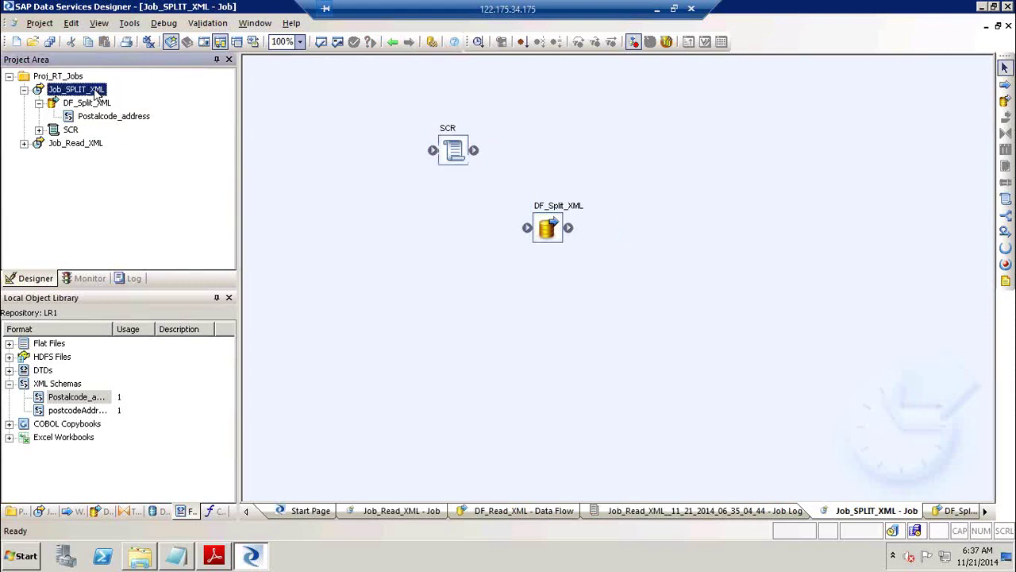
{"action": "left_click", "coordinate": [368, 114]}
{"action": "left_click", "coordinate": [102, 90]}
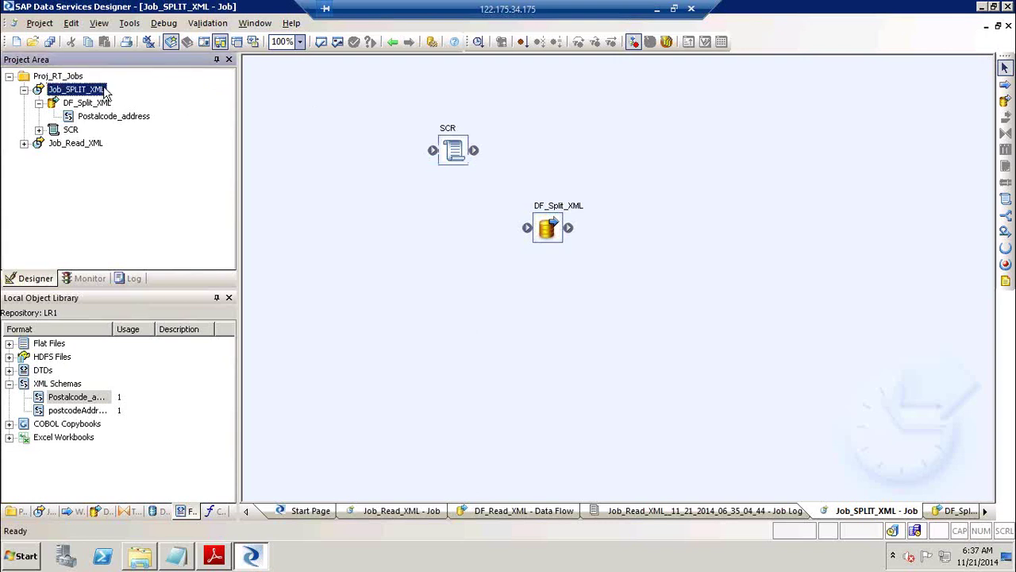
{"action": "left_click", "coordinate": [204, 43]}
{"action": "right_click", "coordinate": [665, 350]}
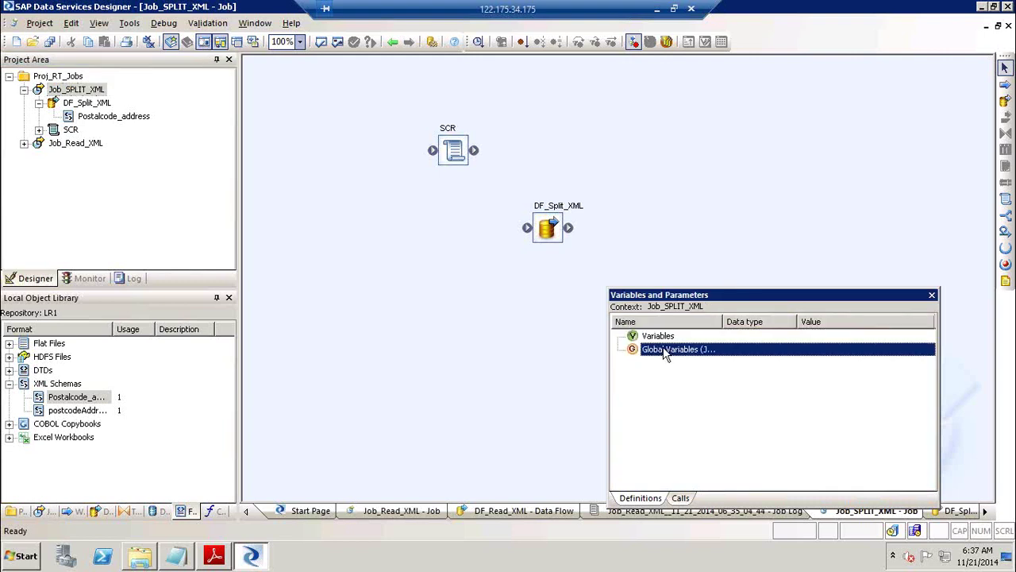
{"action": "left_click", "coordinate": [693, 357]}
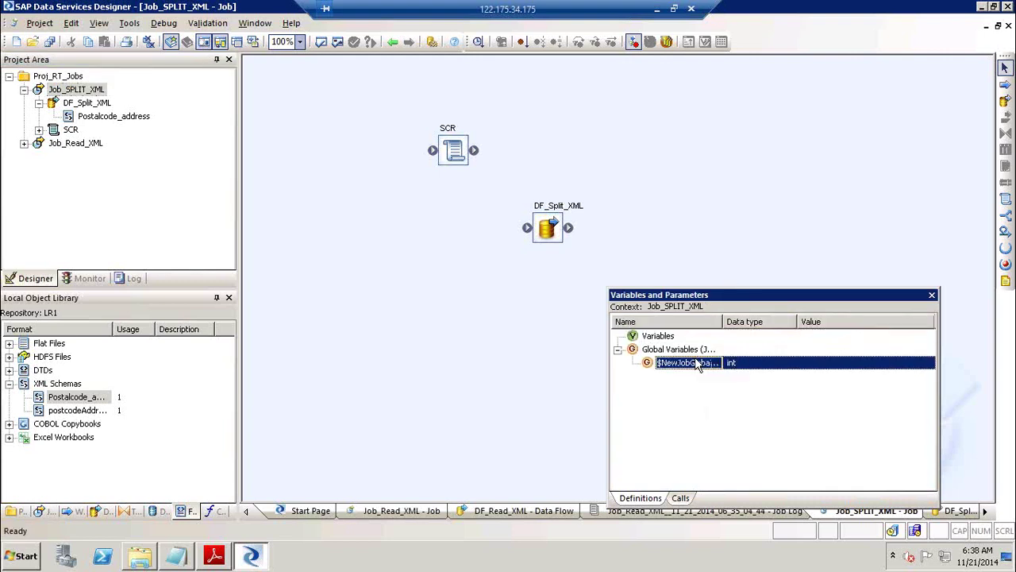
{"action": "double_click", "coordinate": [696, 364]}
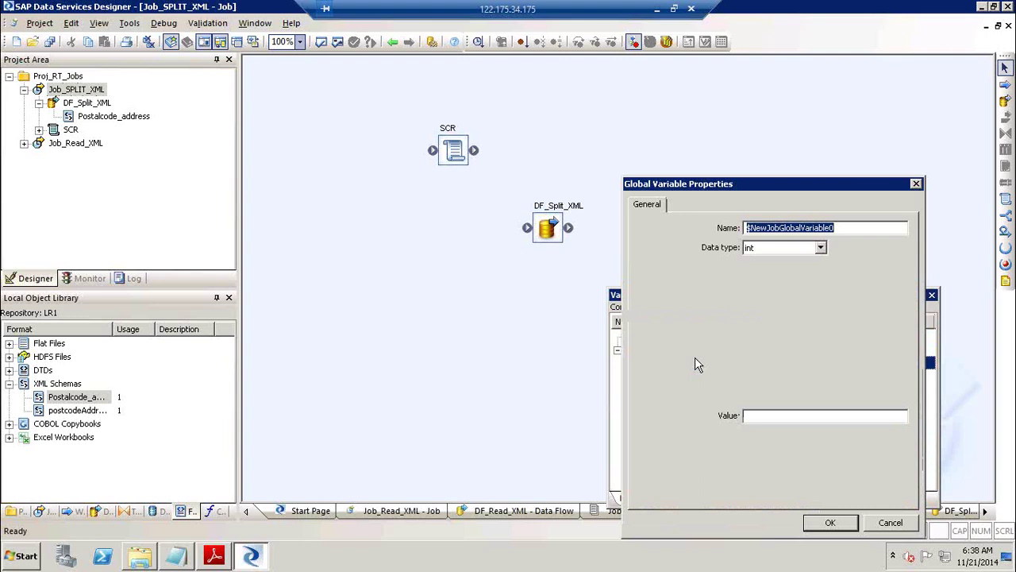
{"action": "type", "text": "$GV_"}
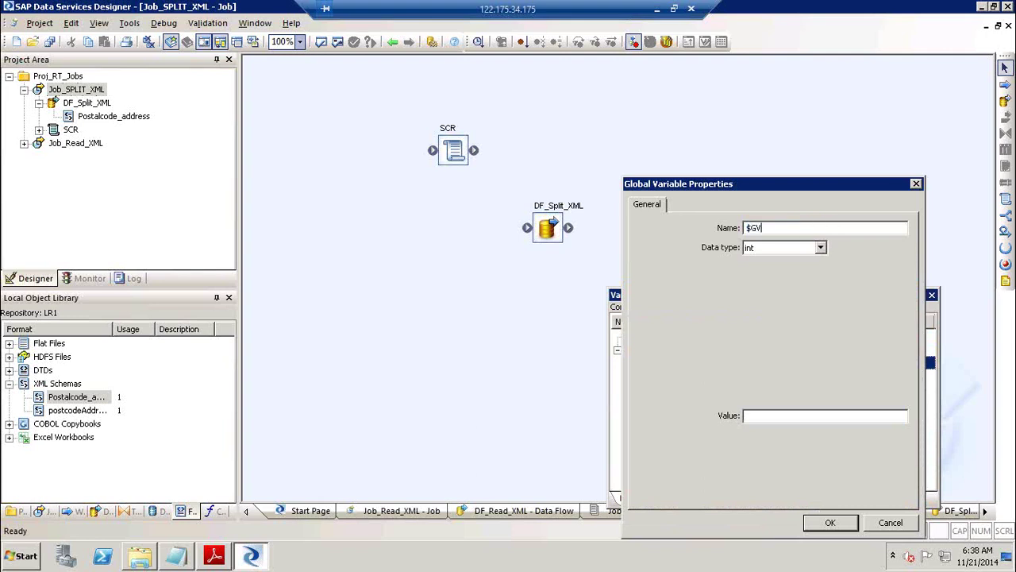
{"action": "type", "text": "Path"}
{"action": "key", "text": "Tab"}
{"action": "key", "text": "v"}
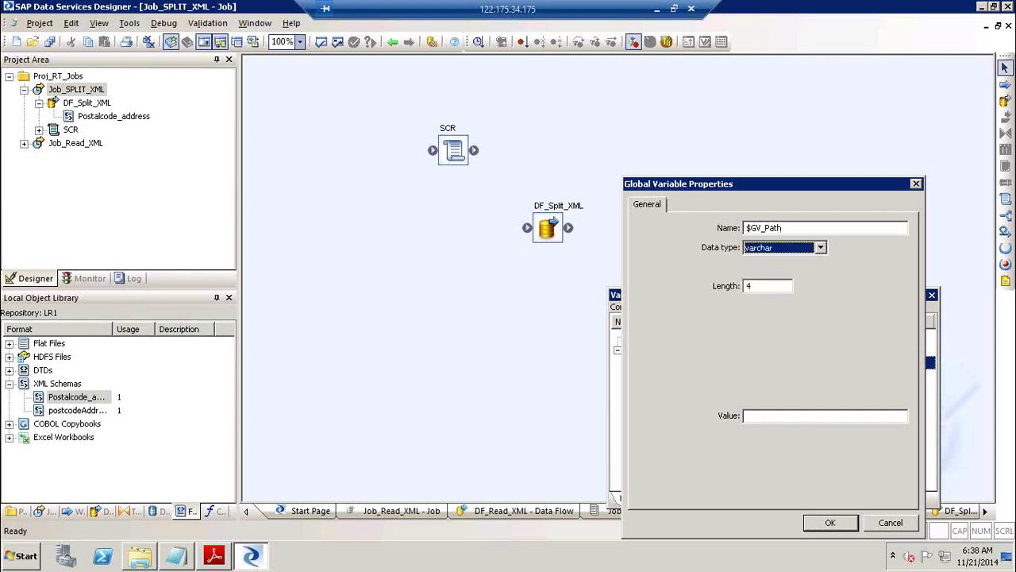
{"action": "key", "text": "Tab"}
{"action": "type", "text": "200"}
{"action": "key", "text": "Return"}
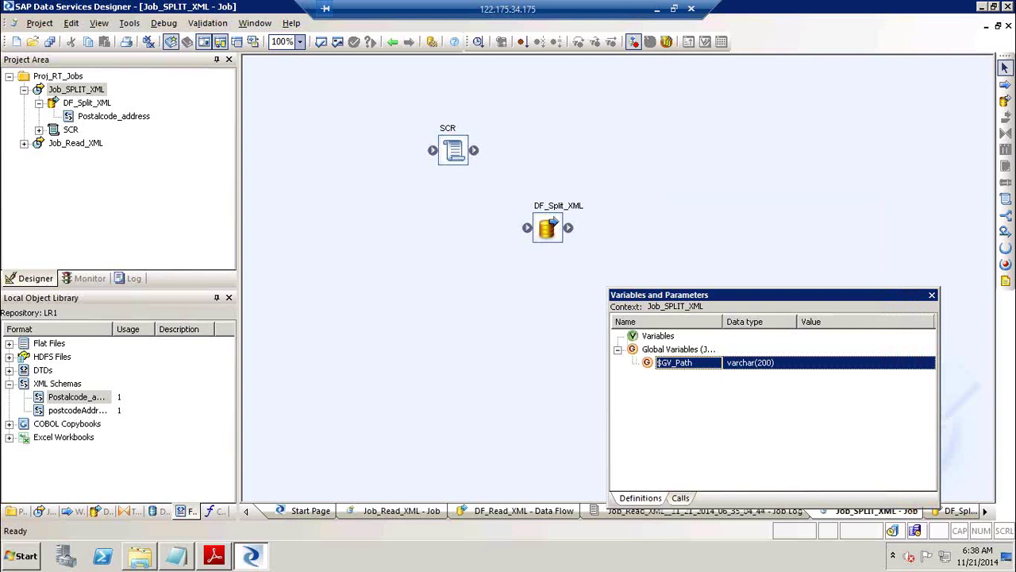
{"action": "left_click", "coordinate": [932, 295]}
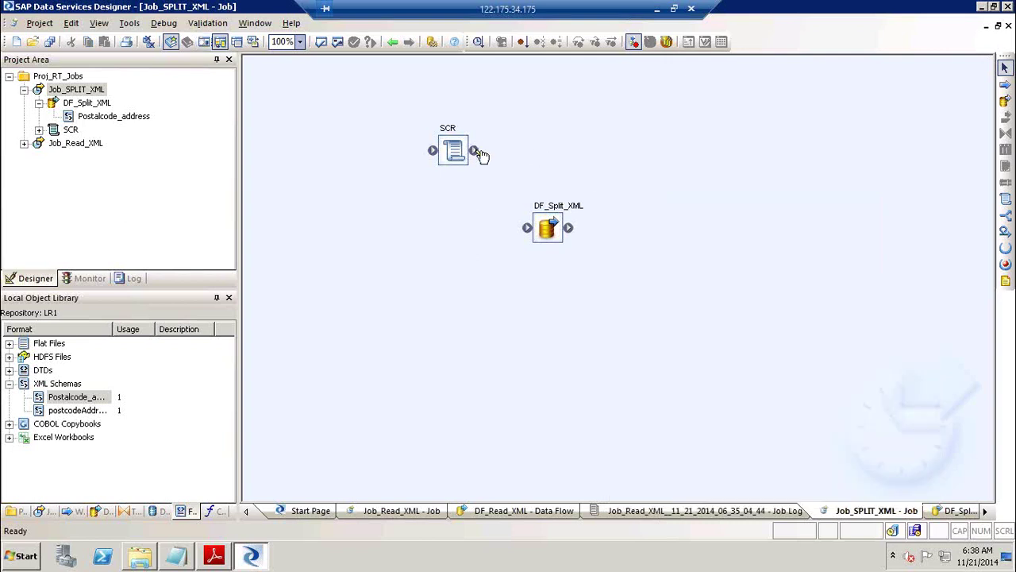
Connect SCR before DF_Split_XML and script $GV_Path = '<path>\postcodeAddress.xml';.
{"action": "left_click_drag", "start_coordinate": [531, 214], "coordinate": [453, 147]}
{"action": "double_click", "coordinate": [451, 141]}
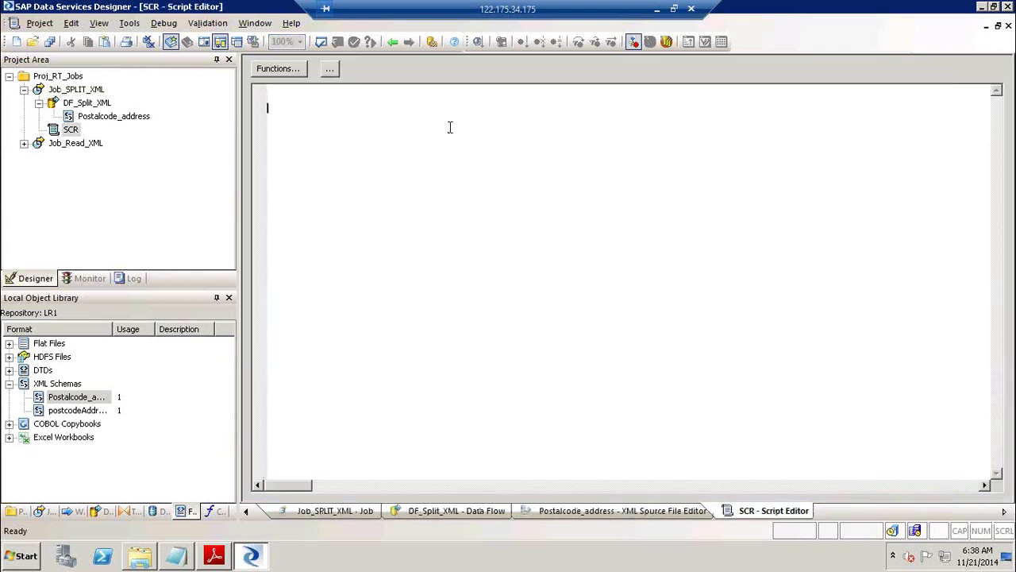
{"action": "type", "text": "$GV_"}
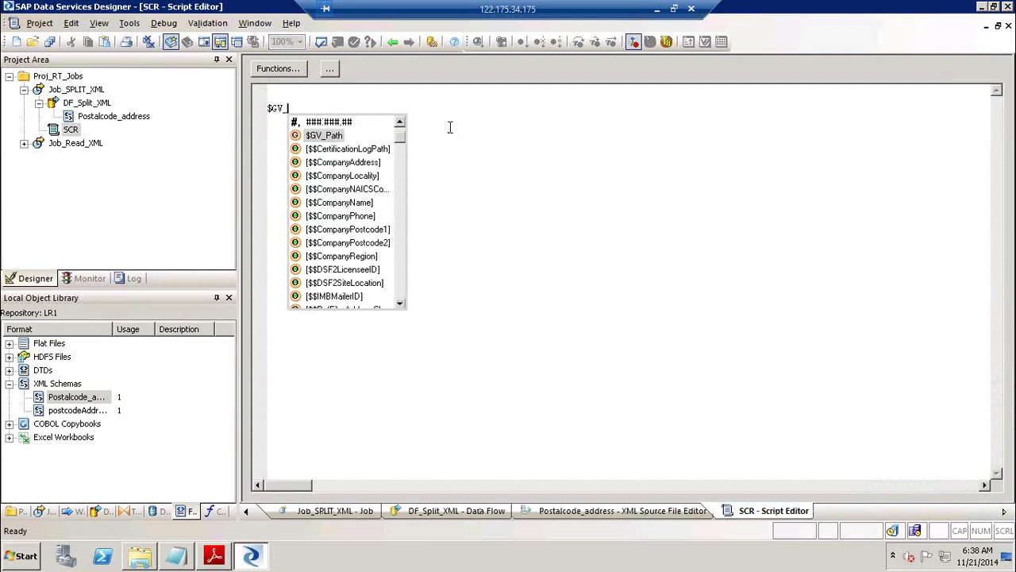
{"action": "type", "text": "Path"}
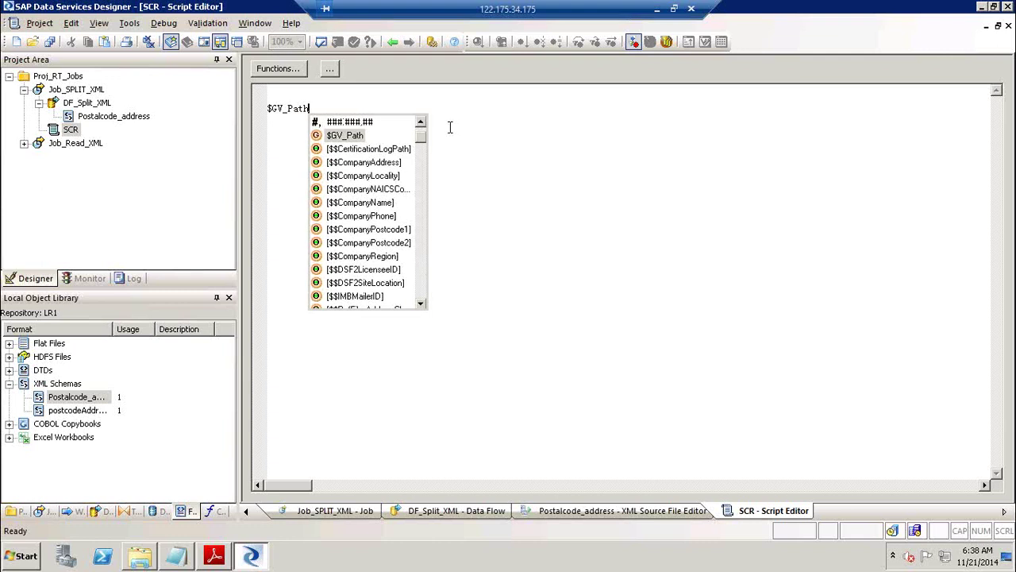
{"action": "type", "text": " =c"}
{"action": "type", "text": "C:\\Users\\rakeshi\\Desktop\\BODI_XIR2_Manipulating XML\\postcodeAddress.xml"}
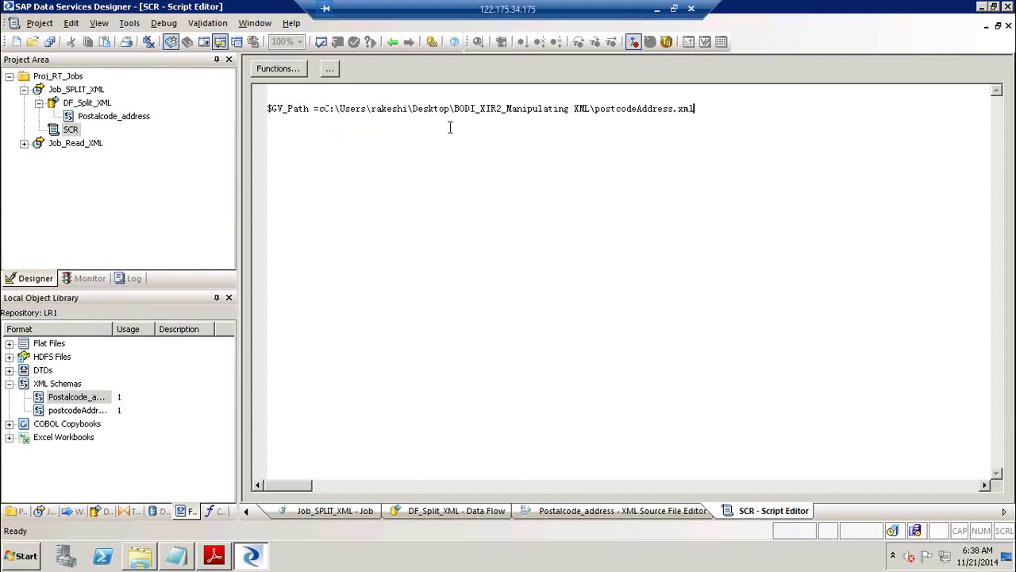
{"action": "left_click", "coordinate": [324, 109]}
{"action": "type", "text": "'"}
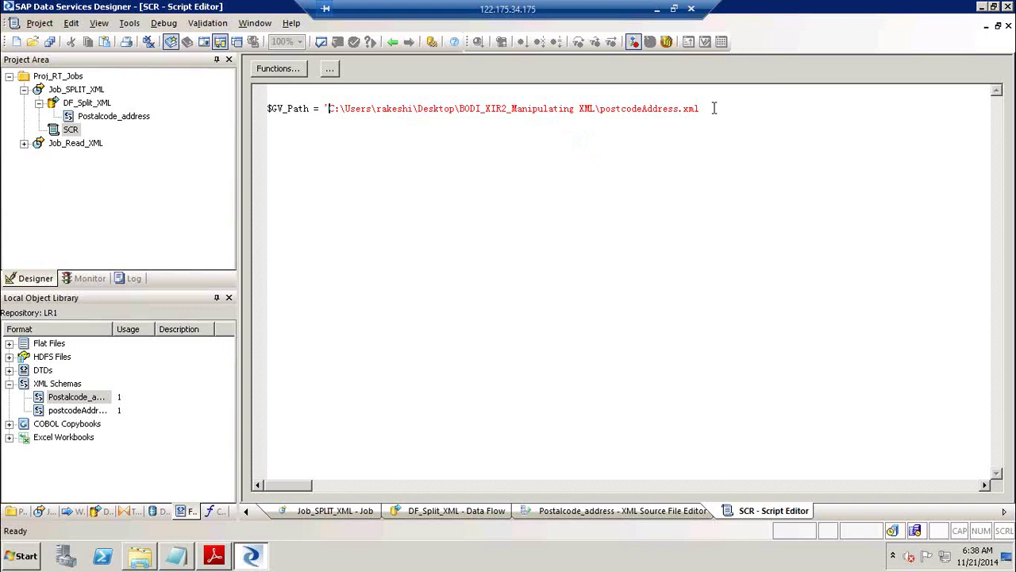
{"action": "type", "text": "';"}
{"action": "left_click", "coordinate": [396, 43]}
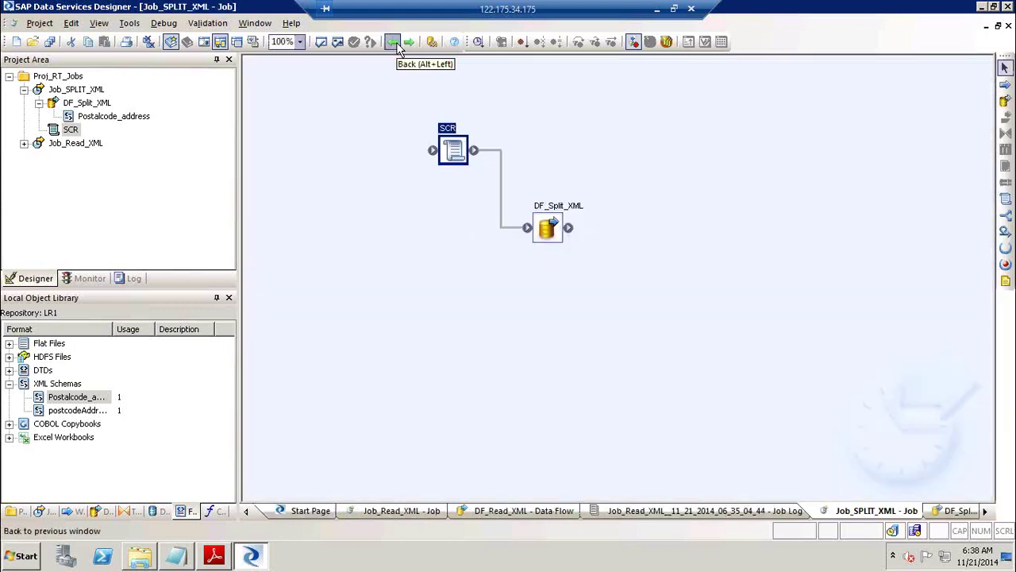
Set the Postalcode_address source's XML file to $GV_Path and return to Job_SPLIT_XML.
{"action": "double_click", "coordinate": [559, 216]}
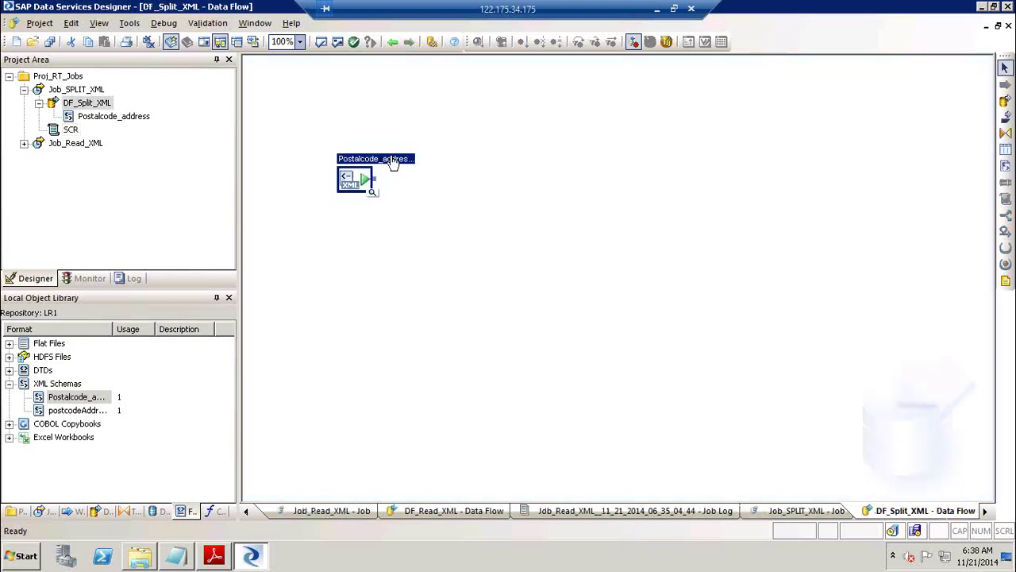
{"action": "double_click", "coordinate": [361, 177]}
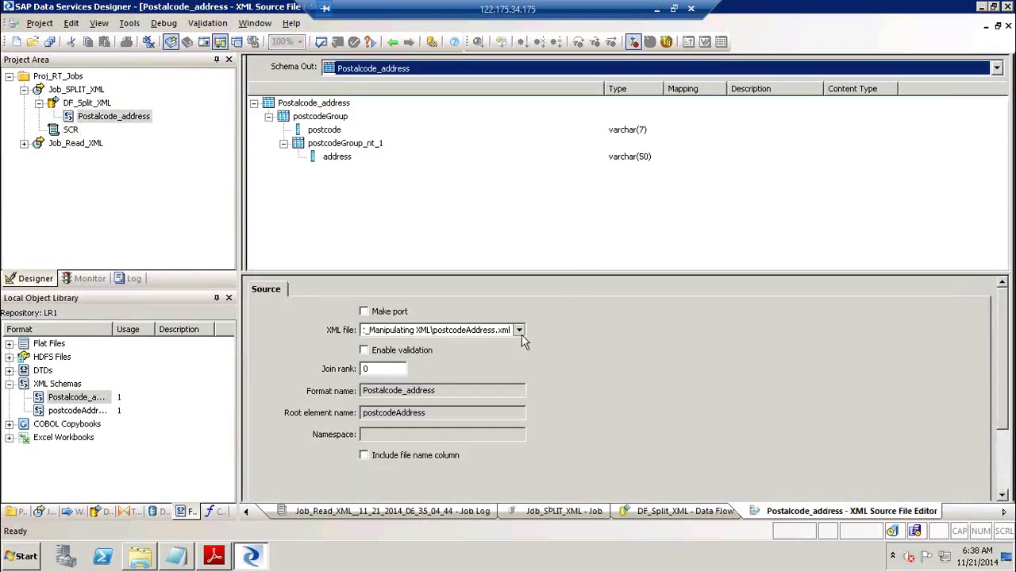
{"action": "left_click", "coordinate": [518, 330]}
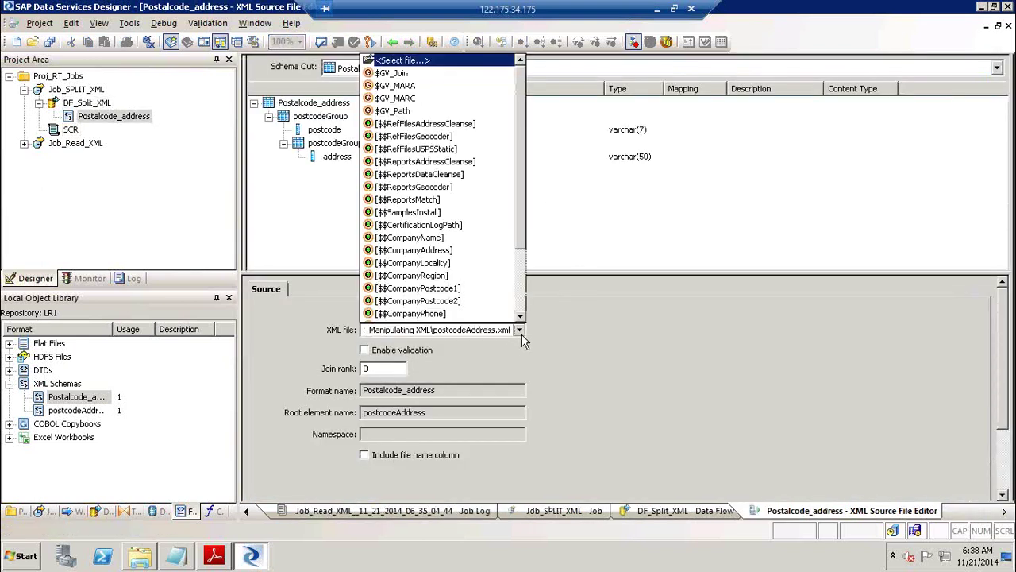
{"action": "left_click", "coordinate": [445, 111]}
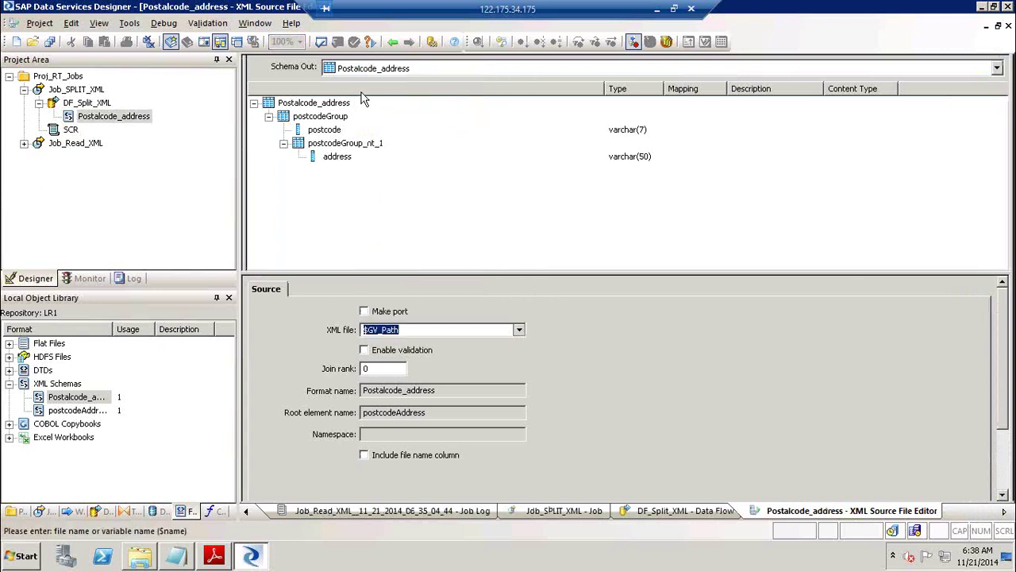
{"action": "left_click", "coordinate": [393, 41]}
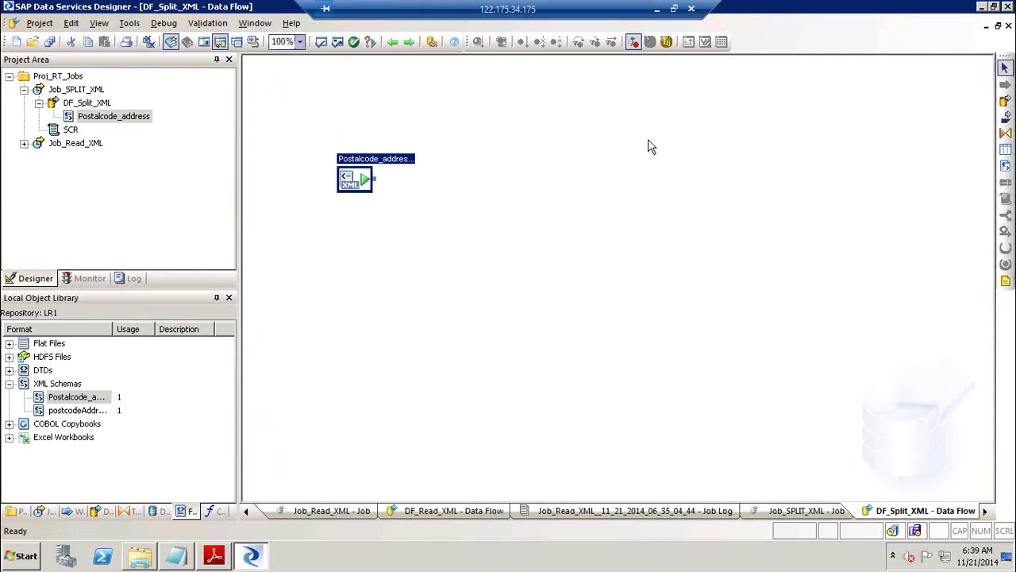
{"action": "left_click", "coordinate": [393, 43]}
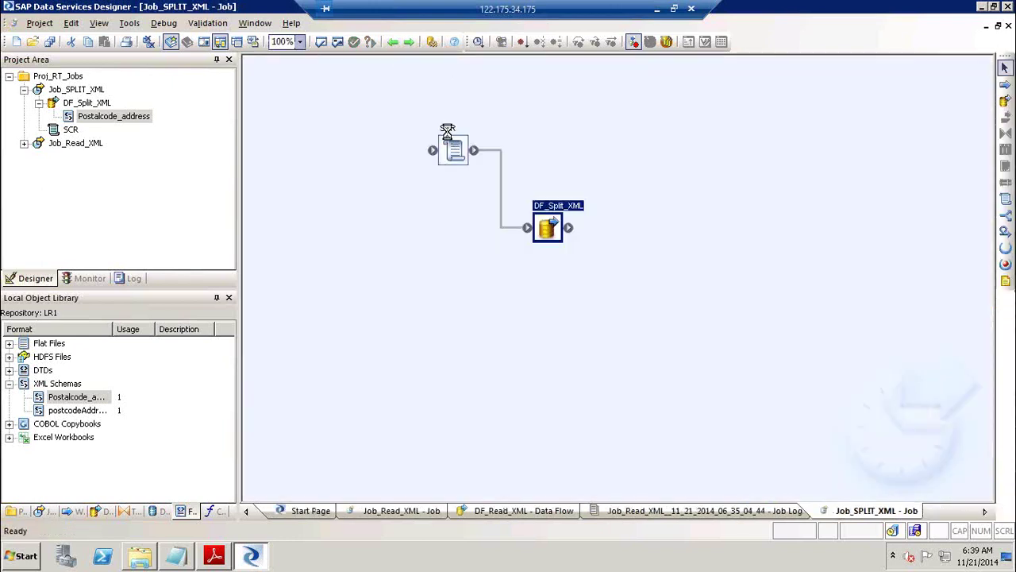
Check the SCR script, then go back and open the DF_Split_XML data flow.
{"action": "double_click", "coordinate": [446, 139]}
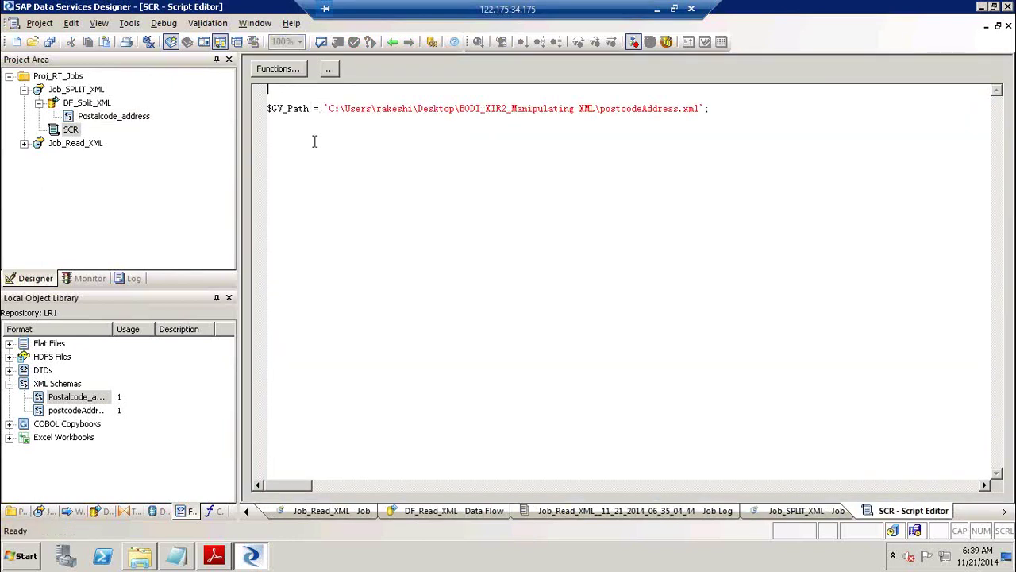
{"action": "left_click", "coordinate": [392, 42]}
{"action": "double_click", "coordinate": [547, 225]}
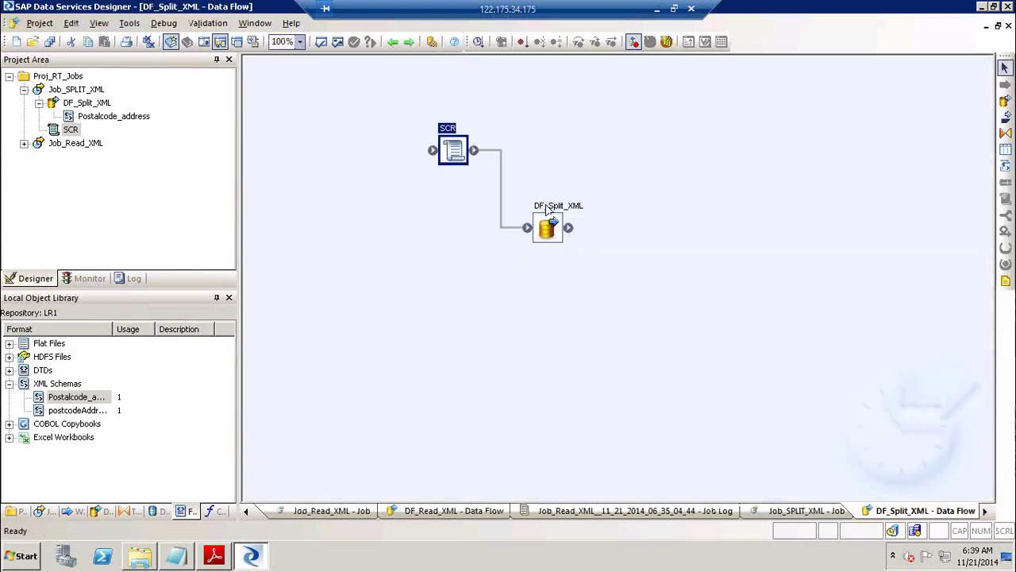
Point the Postalcode_address XML source at postcodeAddress.xml and go back to Job_SPLIT_XML.
{"action": "double_click", "coordinate": [355, 177]}
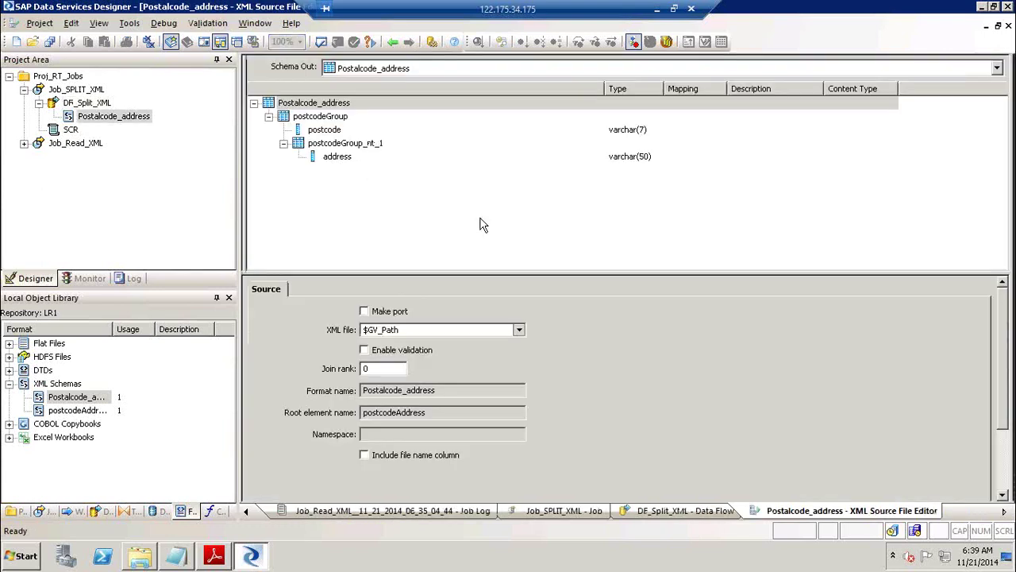
{"action": "left_click", "coordinate": [425, 329]}
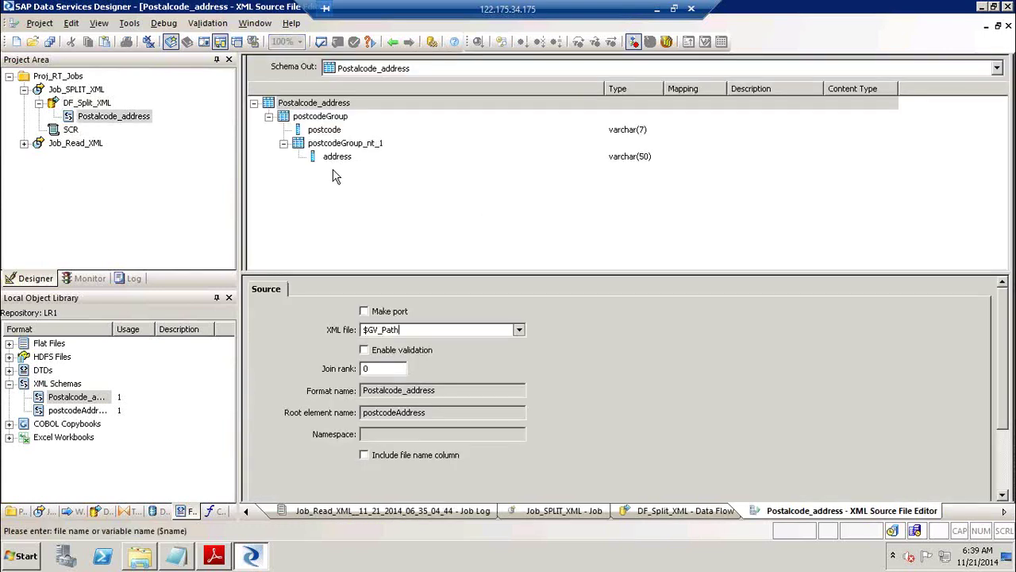
{"action": "left_click", "coordinate": [519, 331]}
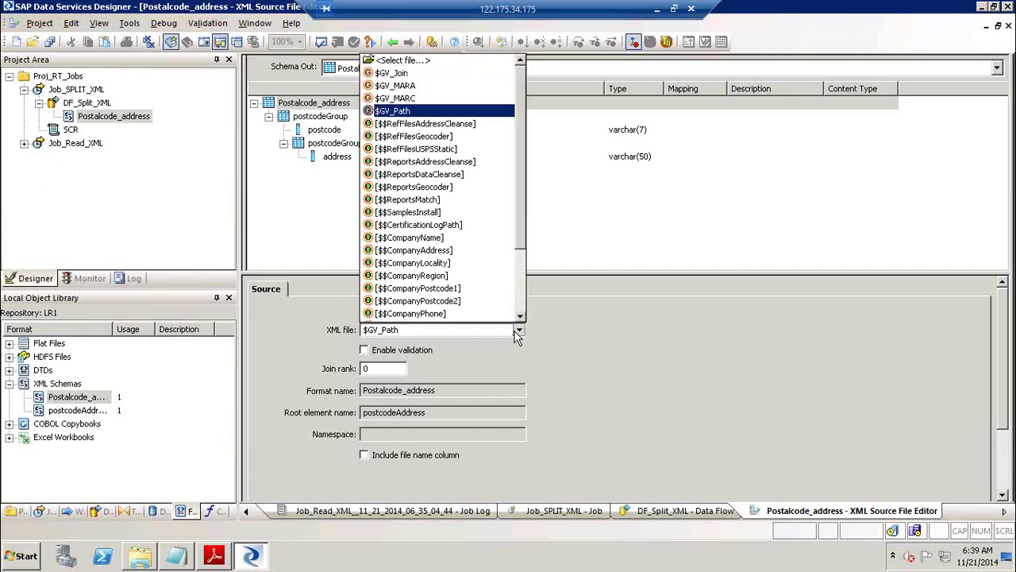
{"action": "left_click", "coordinate": [433, 62]}
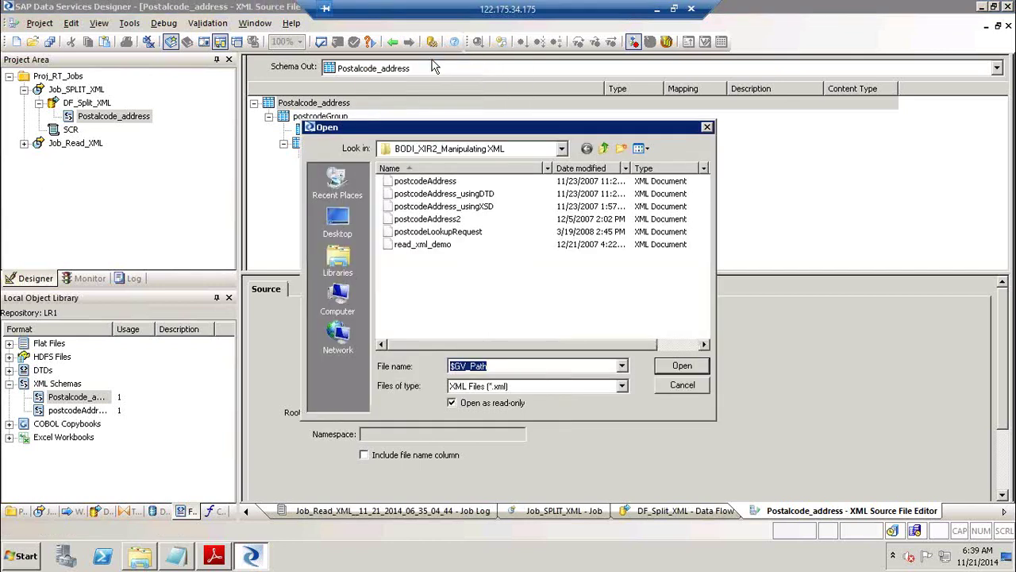
{"action": "left_click", "coordinate": [445, 182]}
{"action": "left_click", "coordinate": [683, 365]}
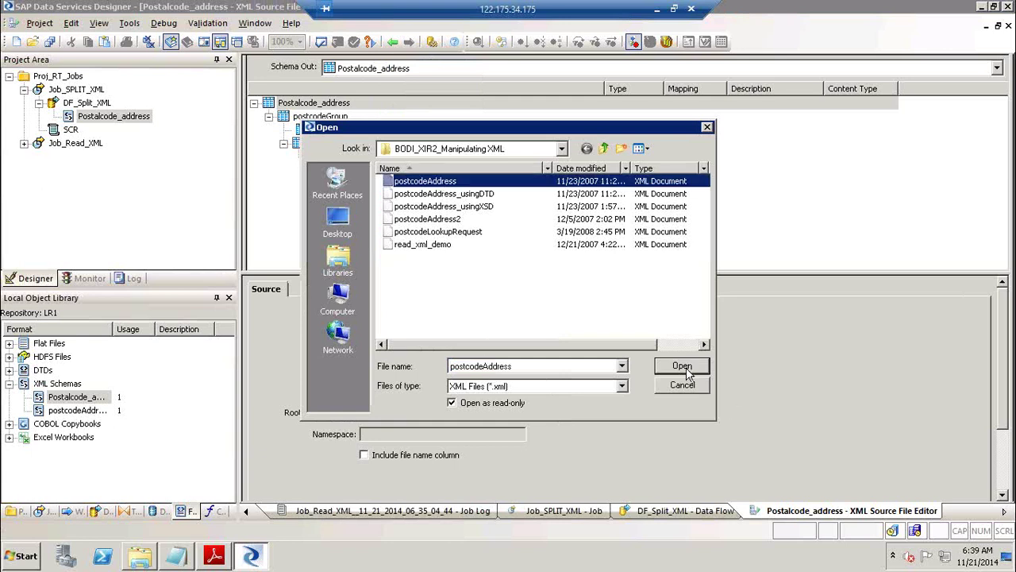
{"action": "left_click", "coordinate": [393, 43]}
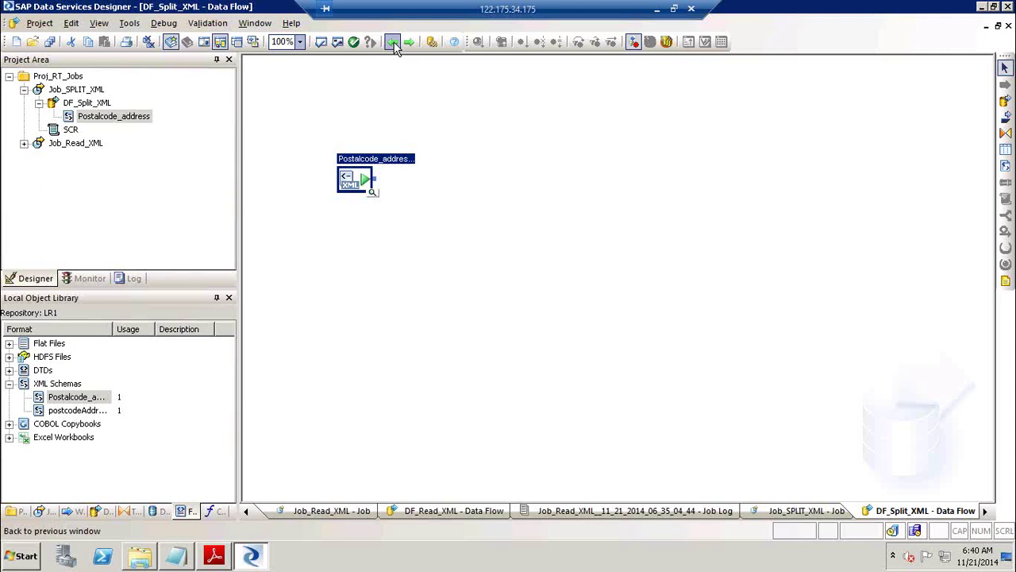
{"action": "left_click", "coordinate": [394, 44]}
Inspect the $GV_Path file path in SCR, then delete SCR from Job_SPLIT_XML.
{"action": "left_click", "coordinate": [395, 44]}
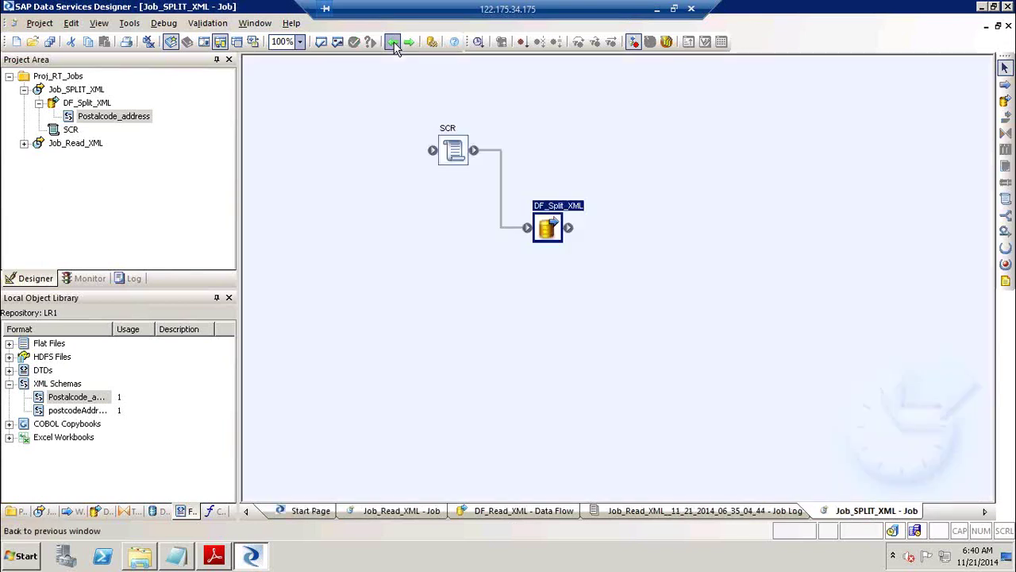
{"action": "left_click", "coordinate": [451, 127]}
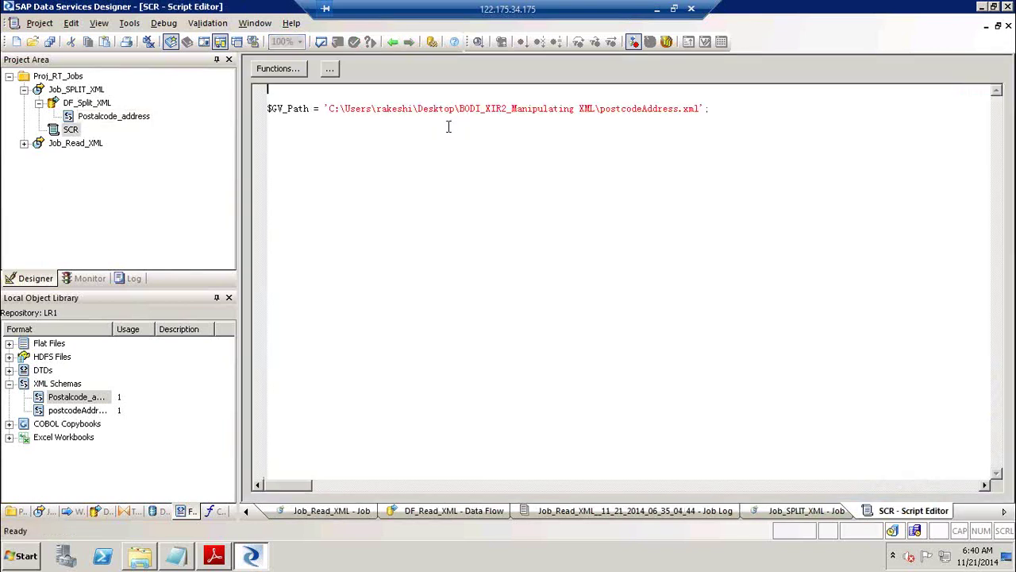
{"action": "left_click", "coordinate": [330, 110]}
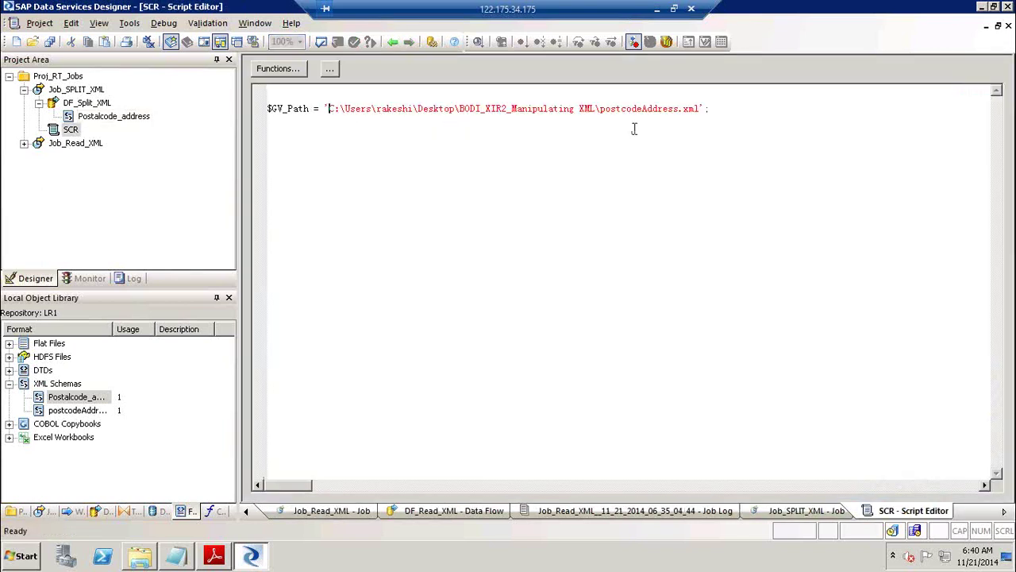
{"action": "left_click", "coordinate": [701, 110], "text": "shift"}
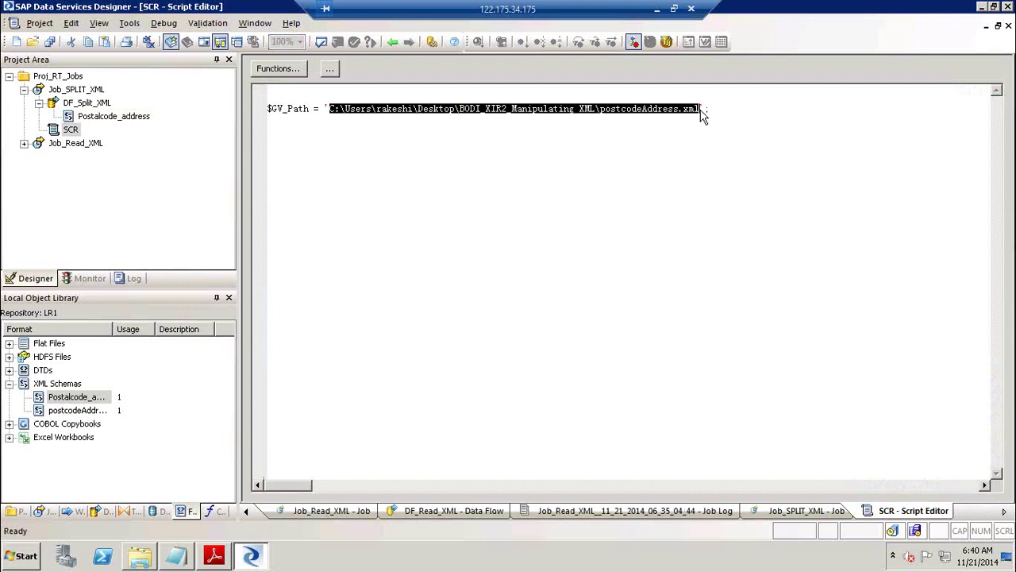
{"action": "left_click", "coordinate": [388, 42]}
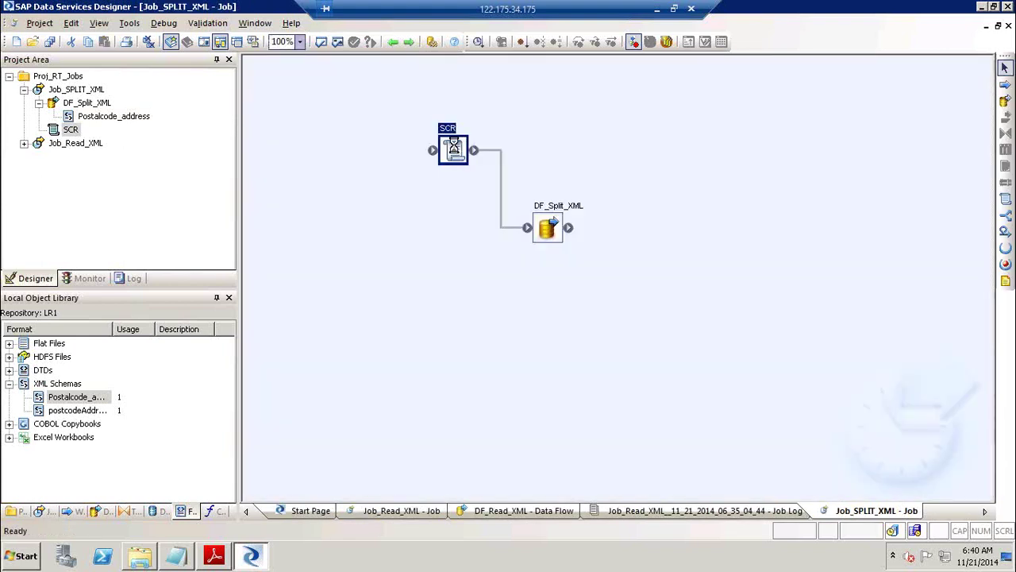
{"action": "key", "text": "Delete"}
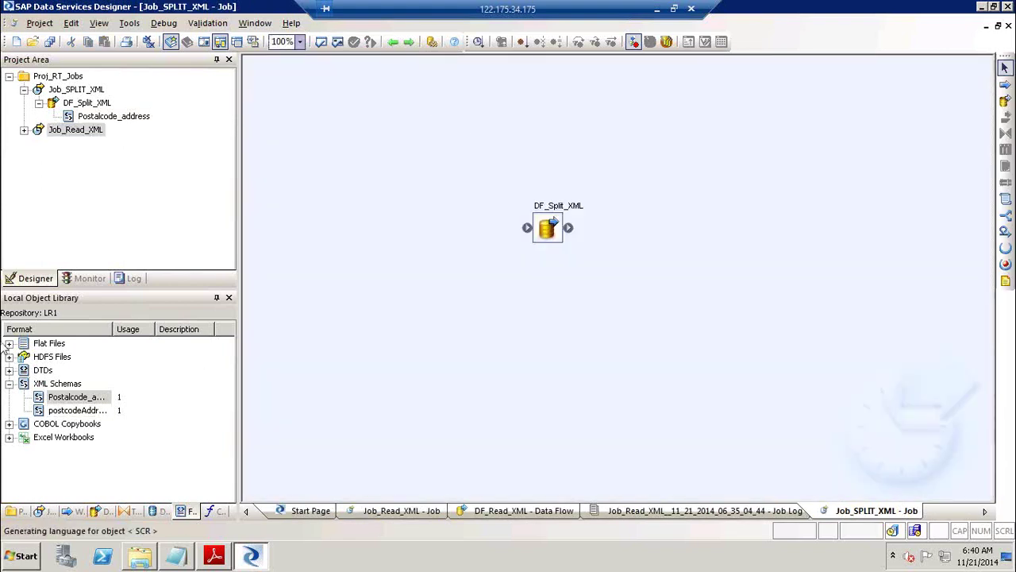
View the FF_CDC_MAPSRC flat file format's root directory, then close without saving.
{"action": "left_click", "coordinate": [9, 343]}
{"action": "left_click", "coordinate": [71, 357]}
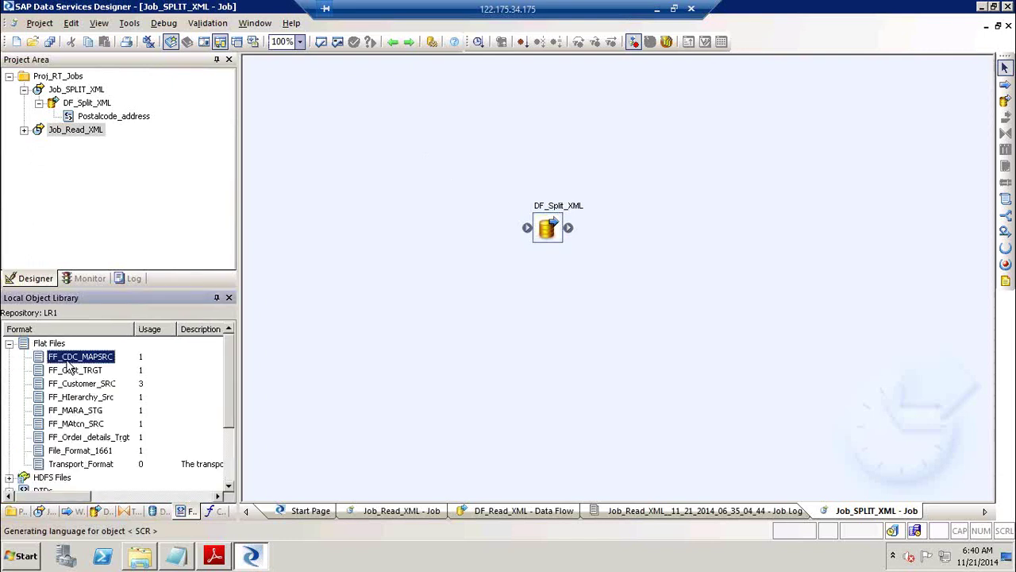
{"action": "right_click", "coordinate": [70, 357]}
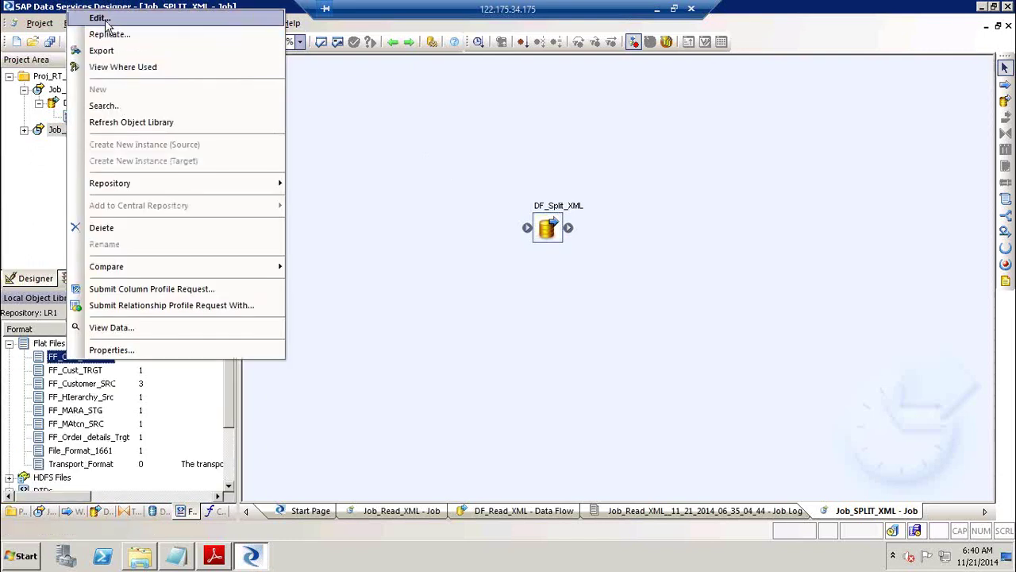
{"action": "left_click", "coordinate": [101, 19]}
{"action": "left_click", "coordinate": [381, 200]}
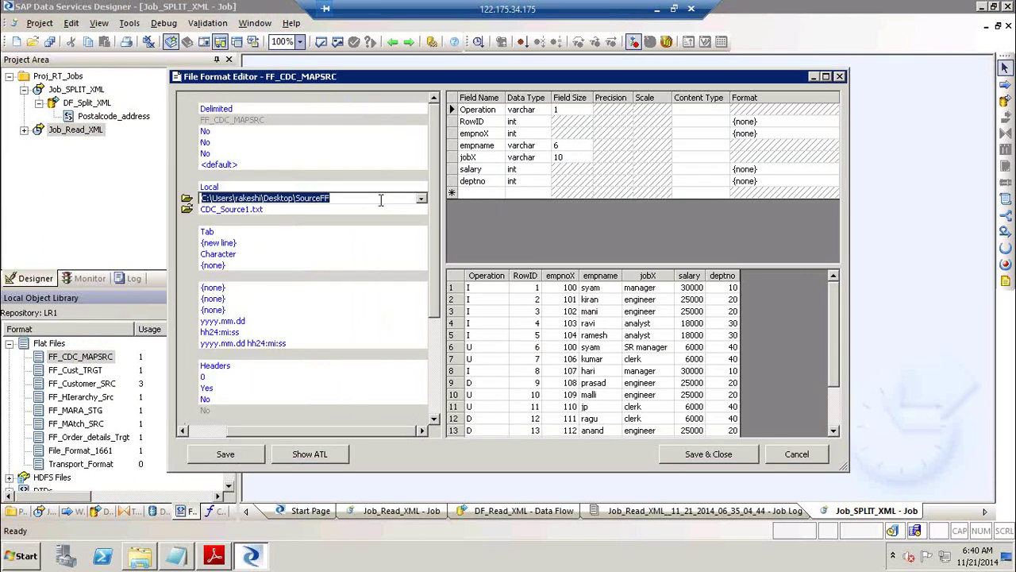
{"action": "left_click", "coordinate": [778, 458]}
{"action": "left_click", "coordinate": [777, 458]}
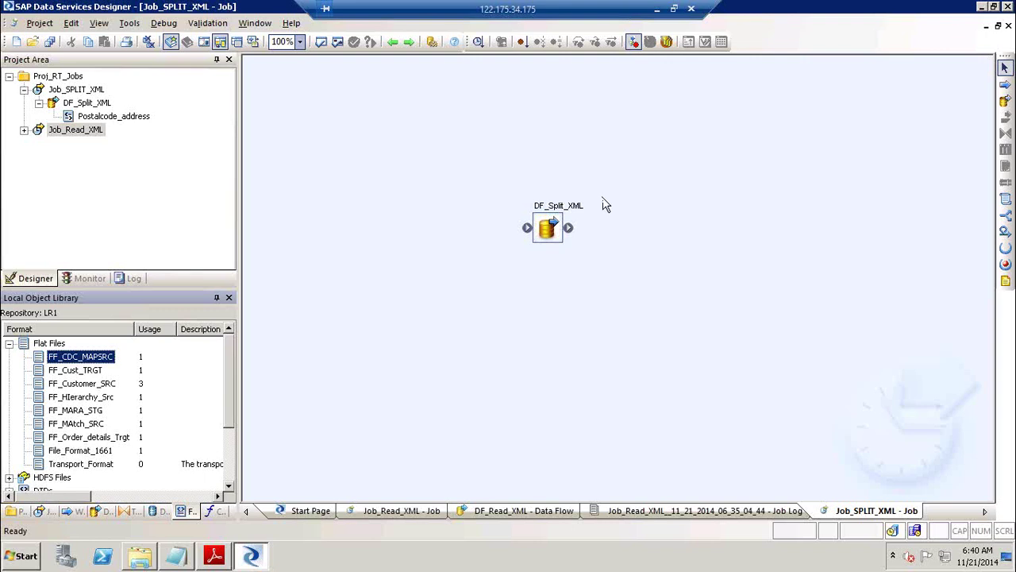
In DF_Split_XML, place a new query named Add_ID.
{"action": "double_click", "coordinate": [560, 205]}
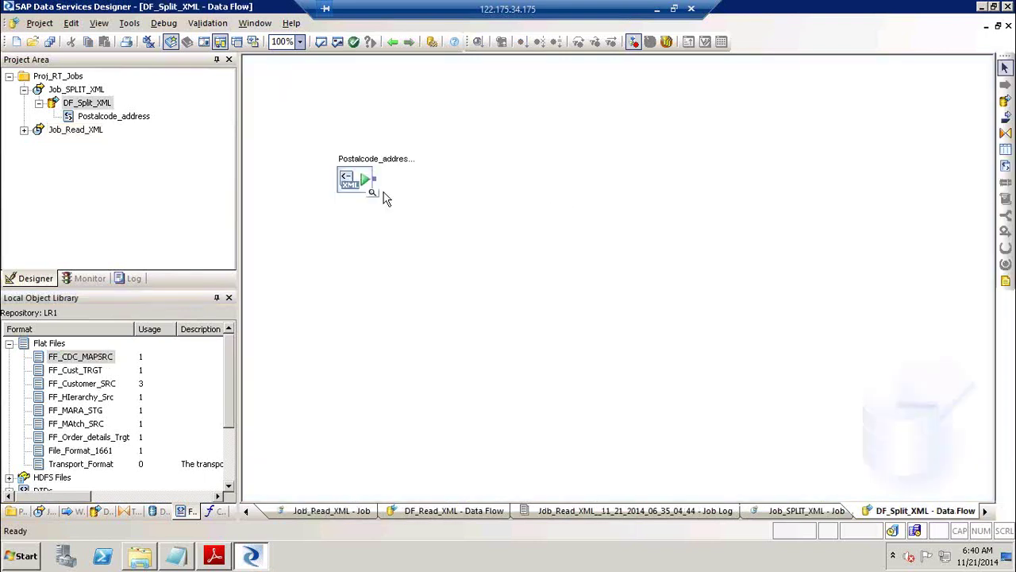
{"action": "left_click", "coordinate": [1005, 133]}
{"action": "left_click", "coordinate": [497, 184]}
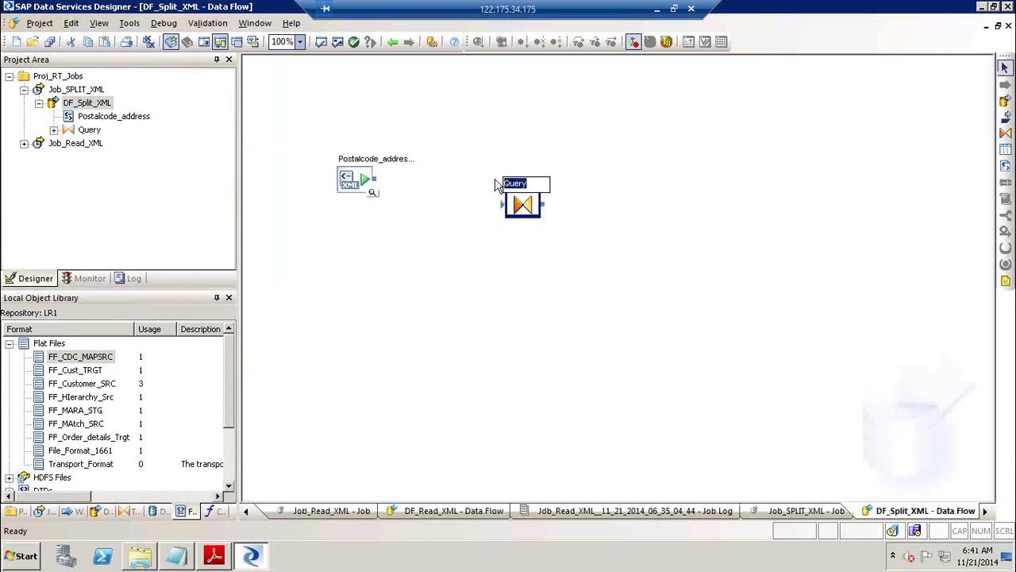
{"action": "type", "text": "Add_ID"}
{"action": "key", "text": "Return"}
Connect Postalcode_address to Add_ID, align the two, and open Add_ID's editor.
{"action": "left_click_drag", "start_coordinate": [522, 211], "coordinate": [483, 196]}
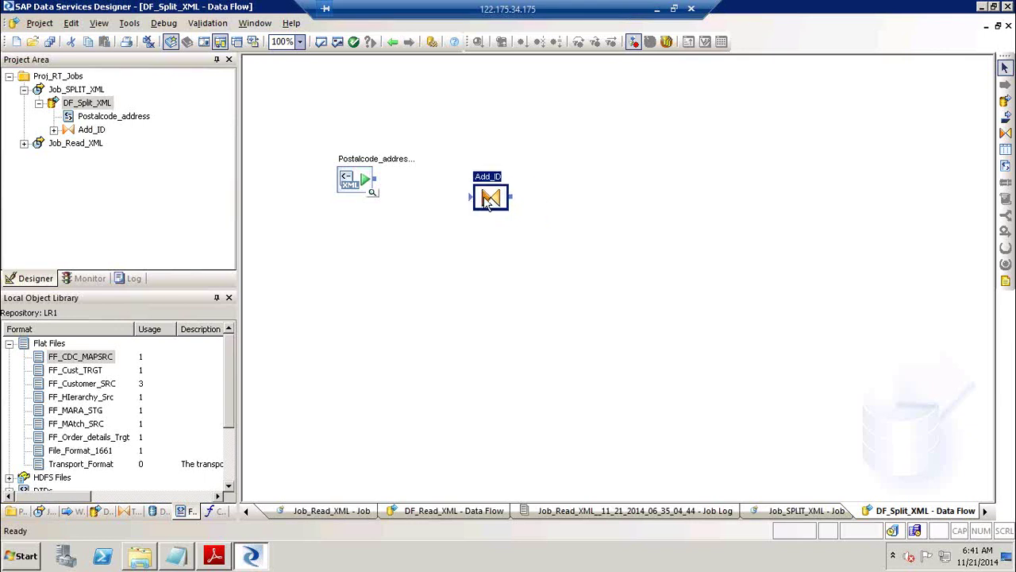
{"action": "left_click_drag", "start_coordinate": [375, 180], "coordinate": [474, 196]}
{"action": "left_click_drag", "start_coordinate": [348, 180], "coordinate": [352, 194]}
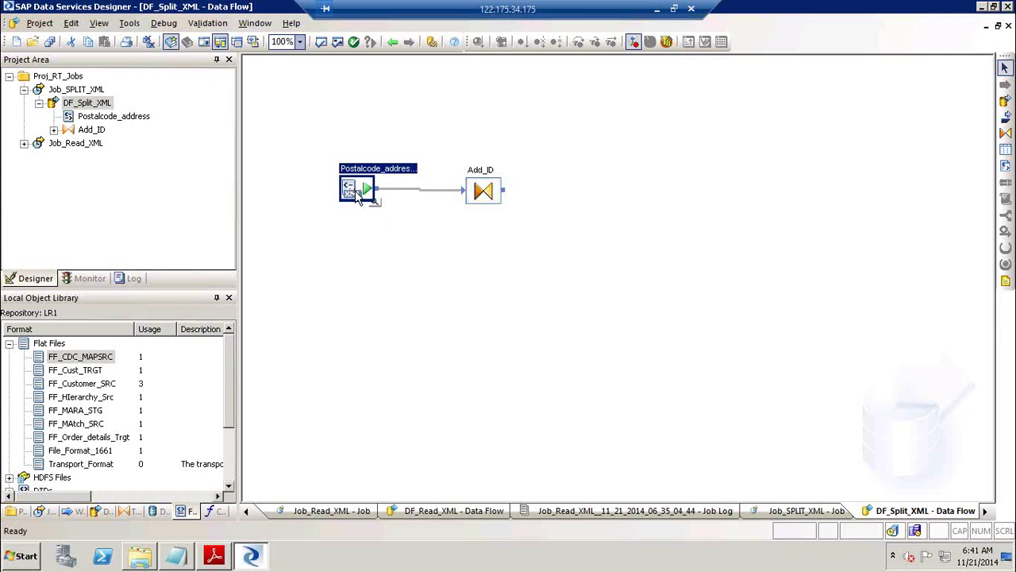
{"action": "left_click_drag", "start_coordinate": [356, 196], "coordinate": [359, 198]}
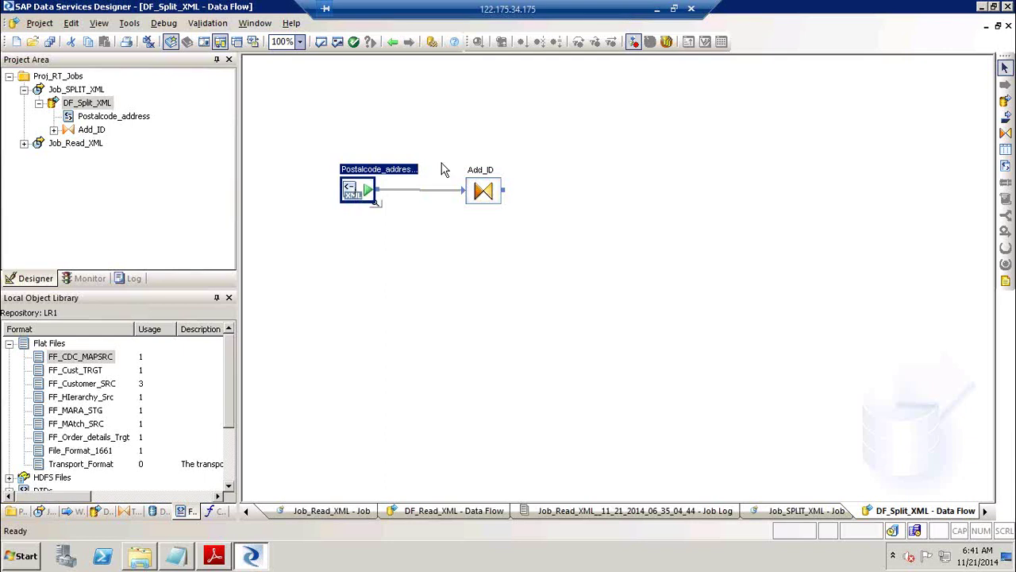
{"action": "double_click", "coordinate": [486, 173]}
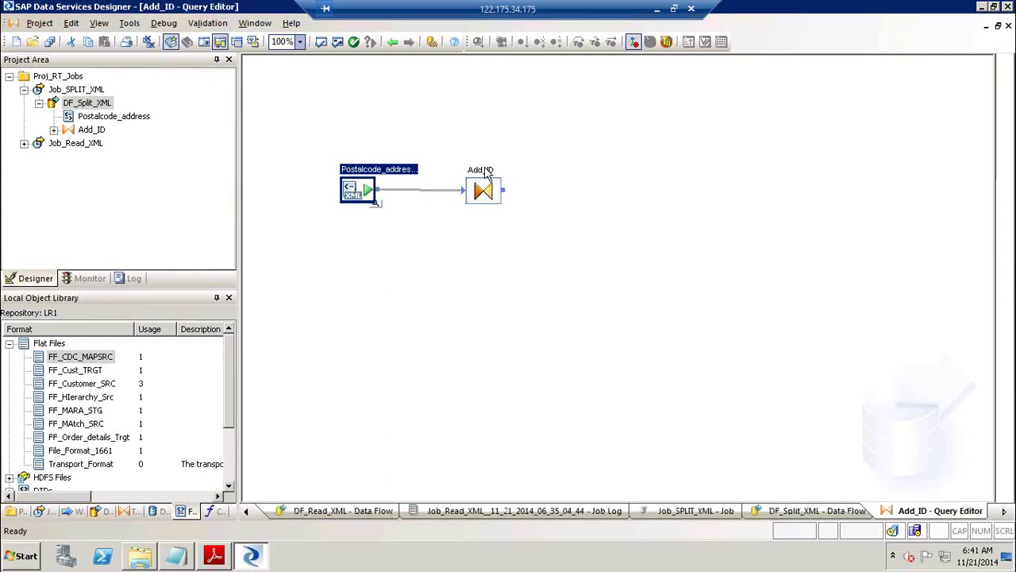
Map postcodeGroup to the output and add a Postcode_ID int column mapped to gen_row_num().
{"action": "left_click_drag", "start_coordinate": [324, 119], "coordinate": [627, 107]}
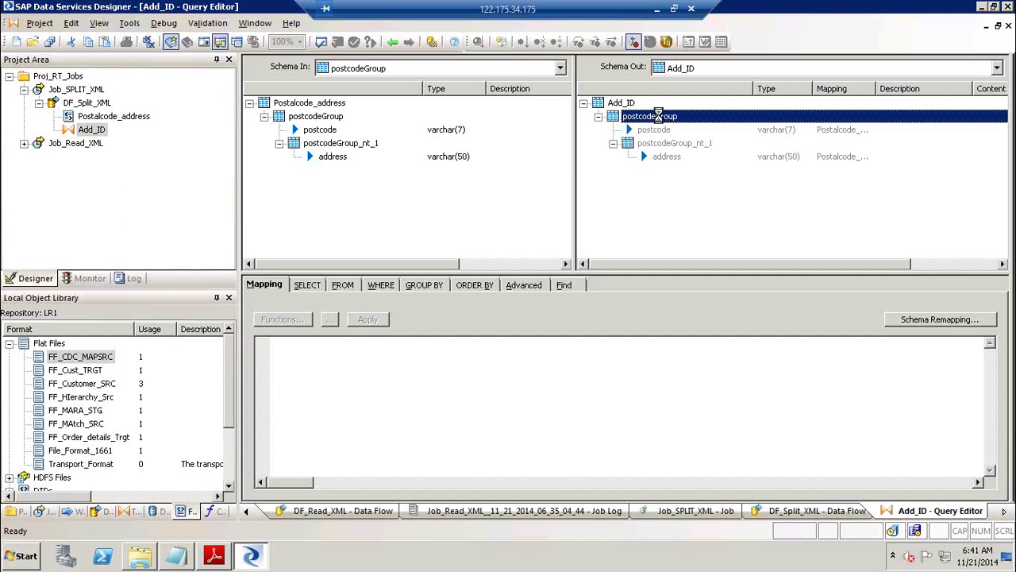
{"action": "right_click", "coordinate": [659, 116]}
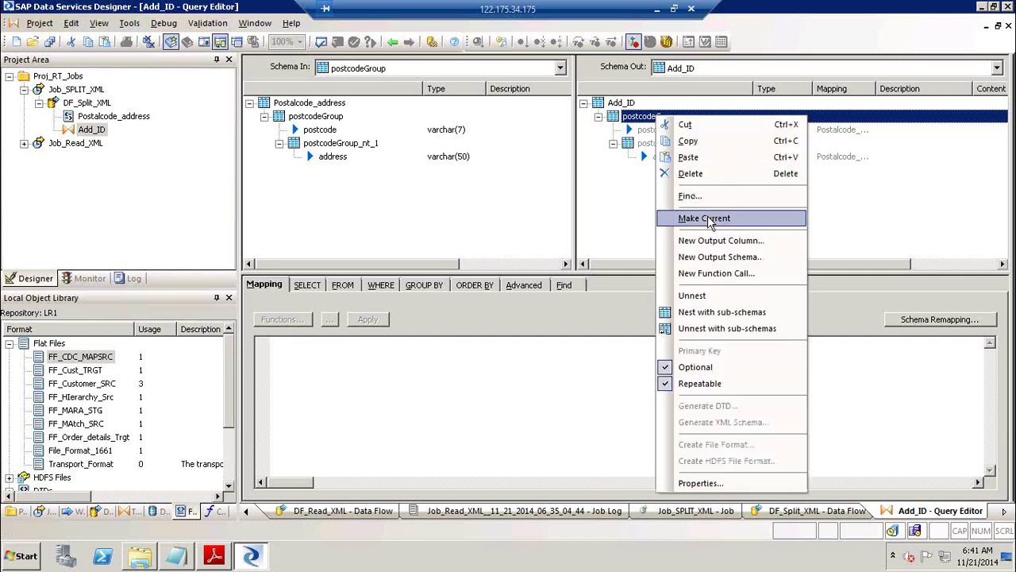
{"action": "left_click", "coordinate": [708, 217]}
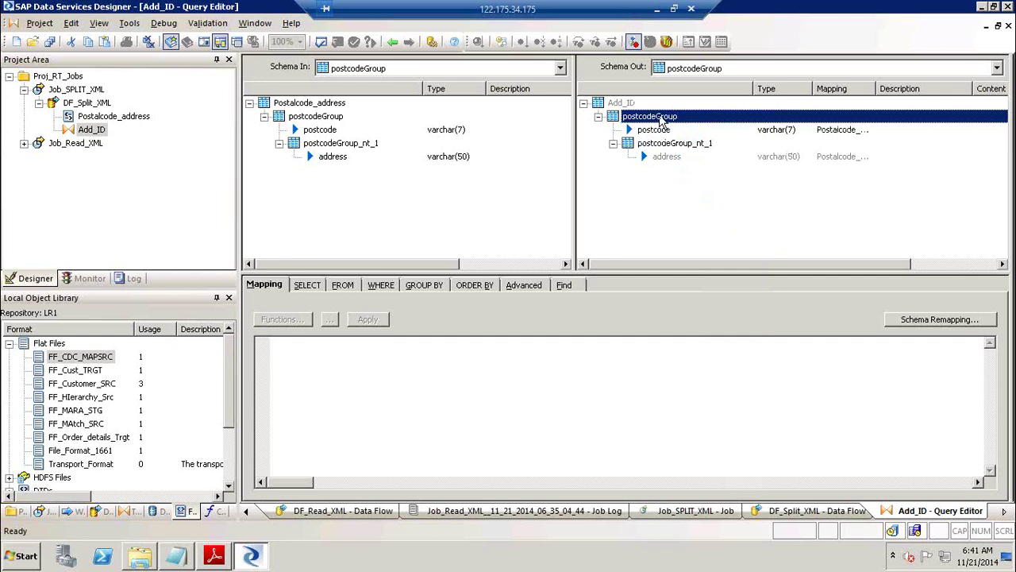
{"action": "right_click", "coordinate": [660, 117]}
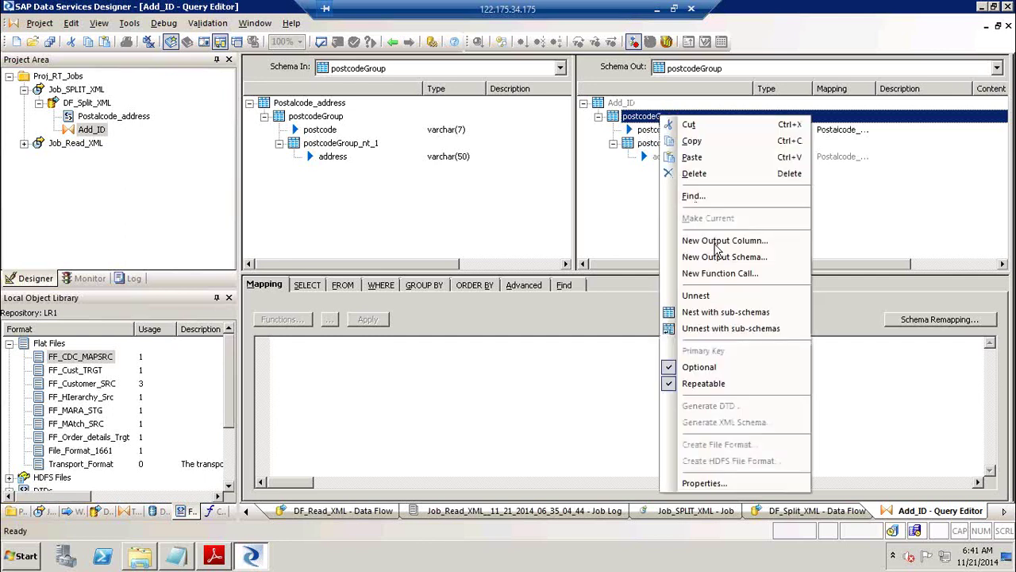
{"action": "left_click", "coordinate": [721, 243]}
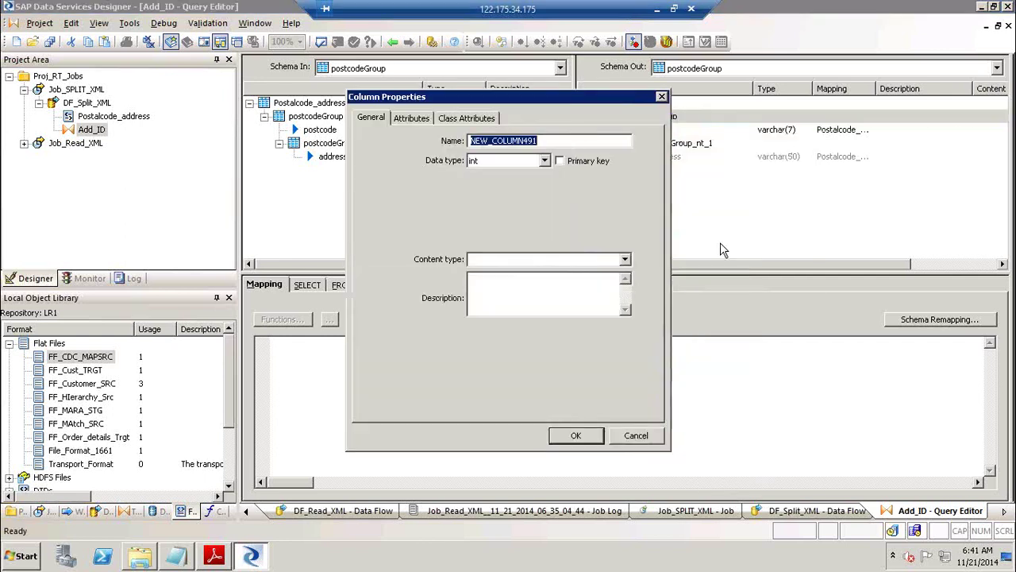
{"action": "type", "text": "P"}
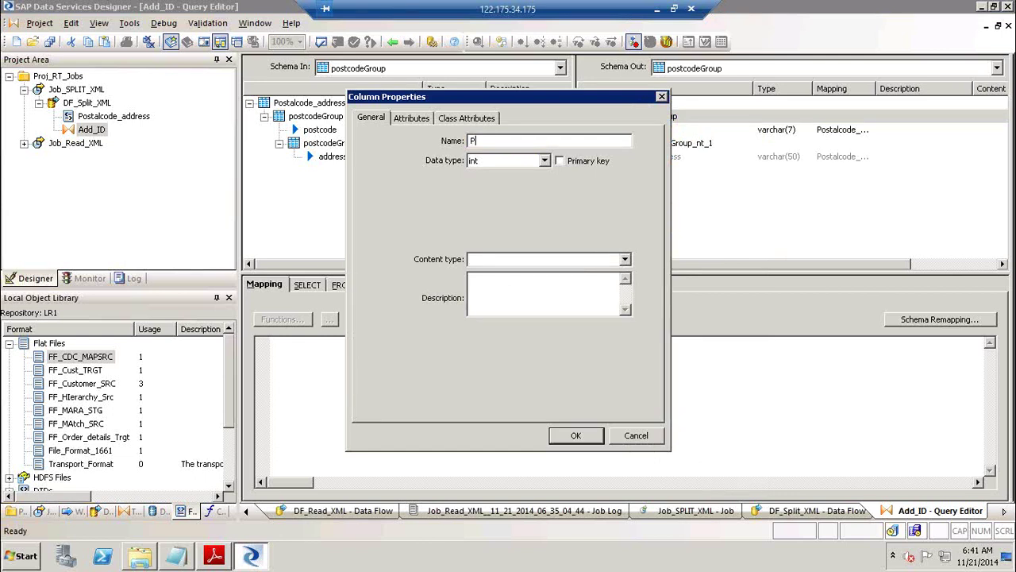
{"action": "type", "text": "ostcode_ID"}
{"action": "key", "text": "Tab"}
{"action": "key", "text": "Down"}
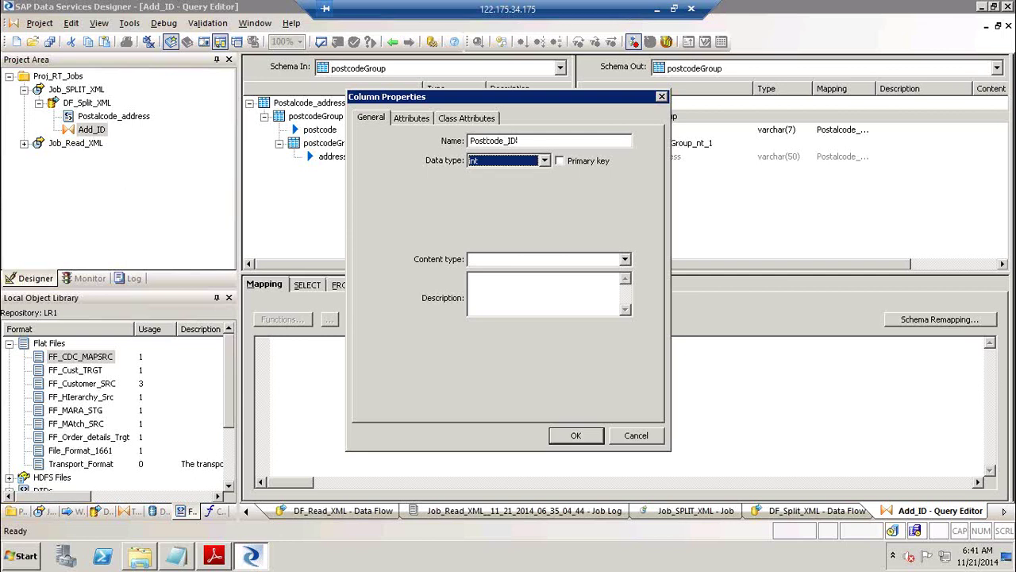
{"action": "key", "text": "Return"}
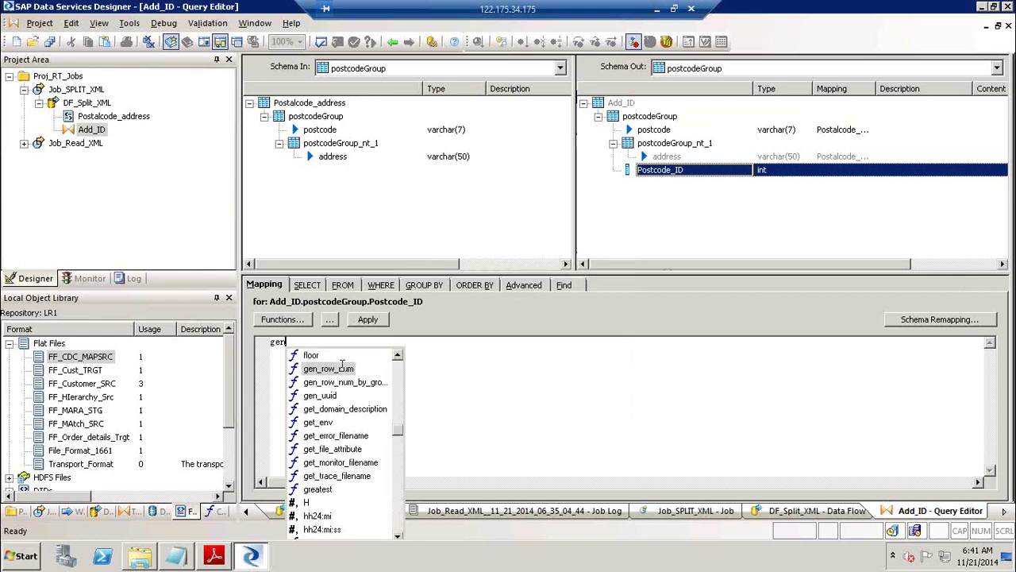
{"action": "double_click", "coordinate": [342, 366]}
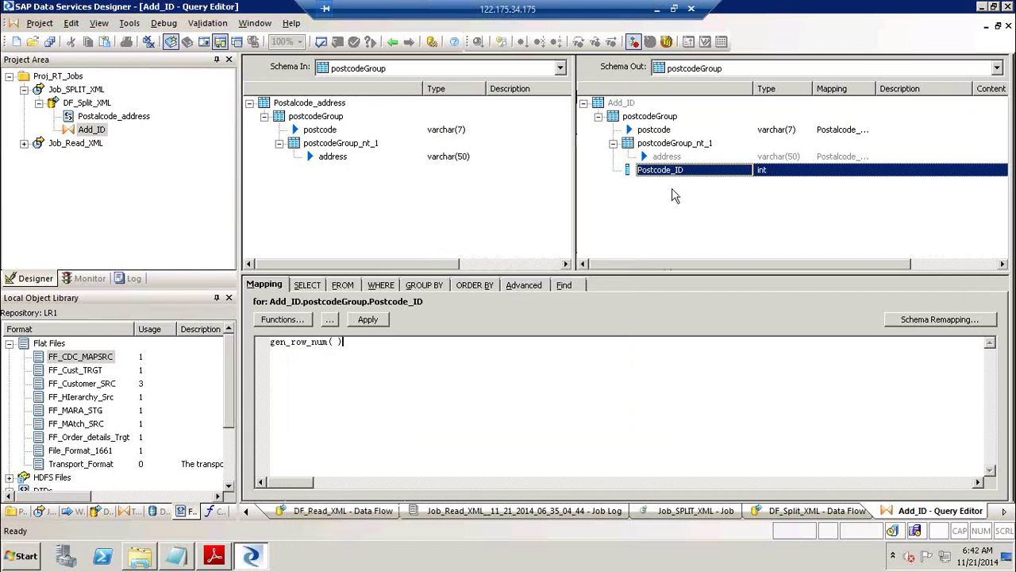
{"action": "left_click", "coordinate": [731, 211]}
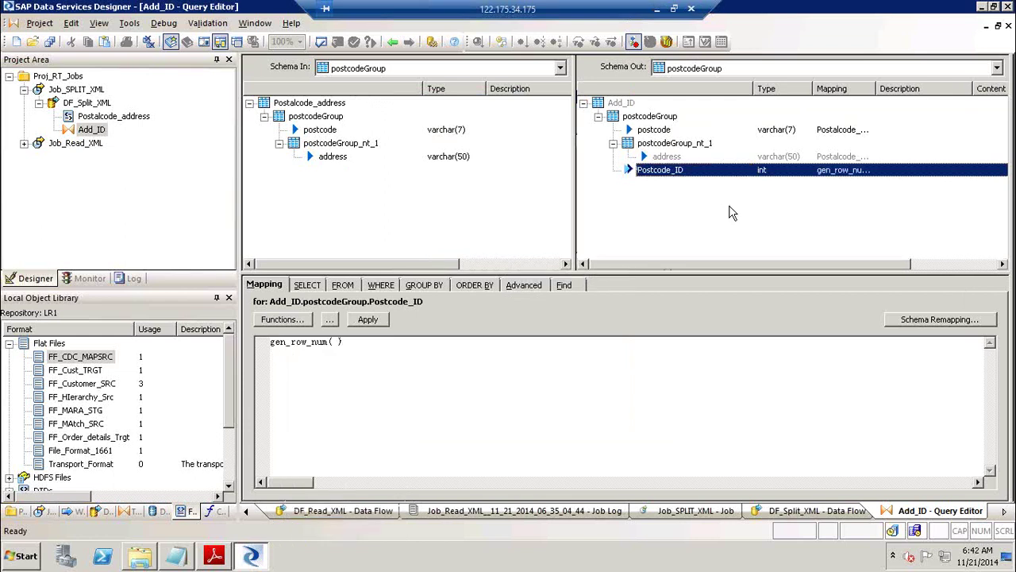
Review the postcode and Postcode_ID mappings, then return to DF_Split_XML.
{"action": "left_click", "coordinate": [664, 117]}
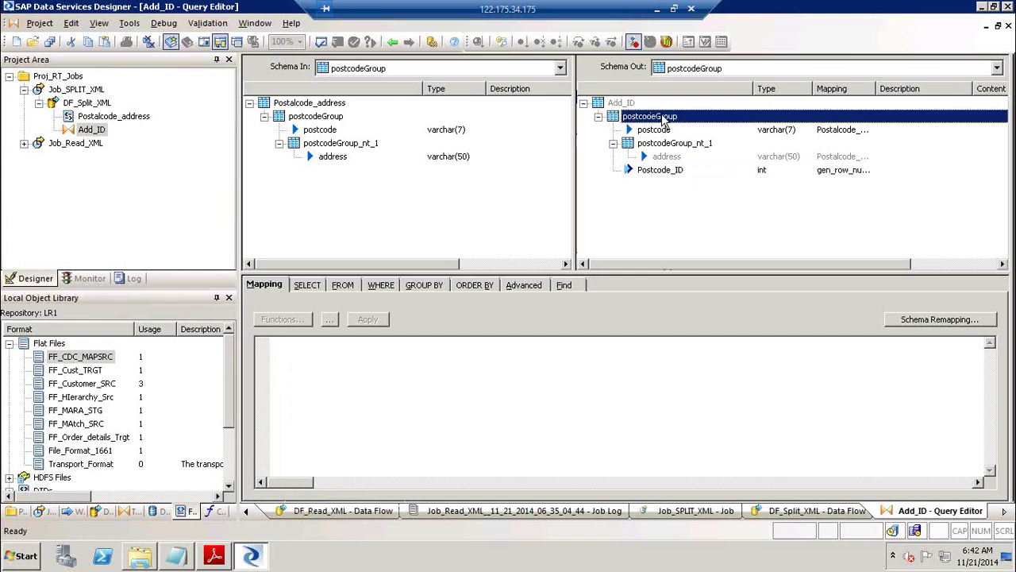
{"action": "right_click", "coordinate": [664, 117]}
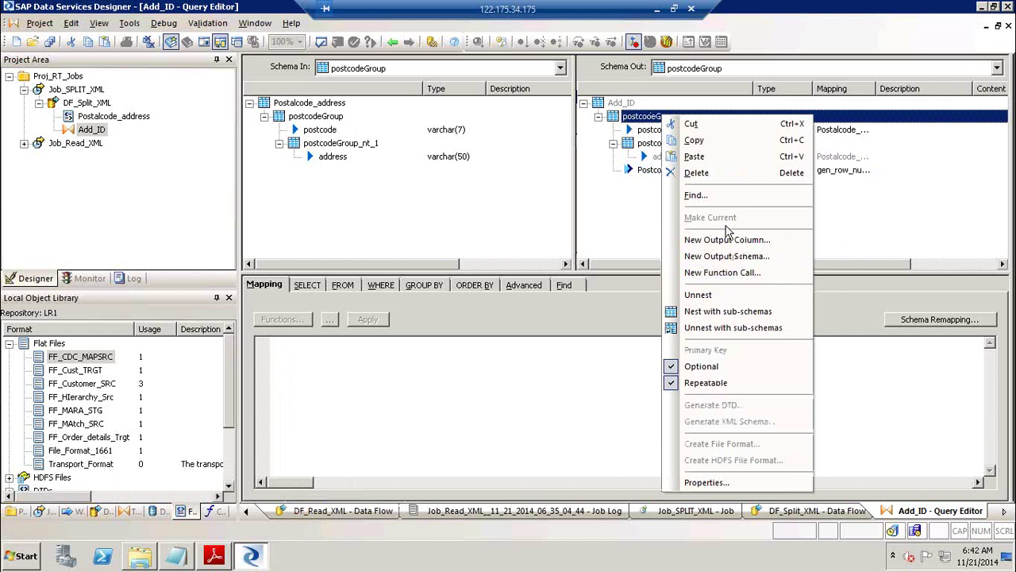
{"action": "left_click", "coordinate": [646, 223]}
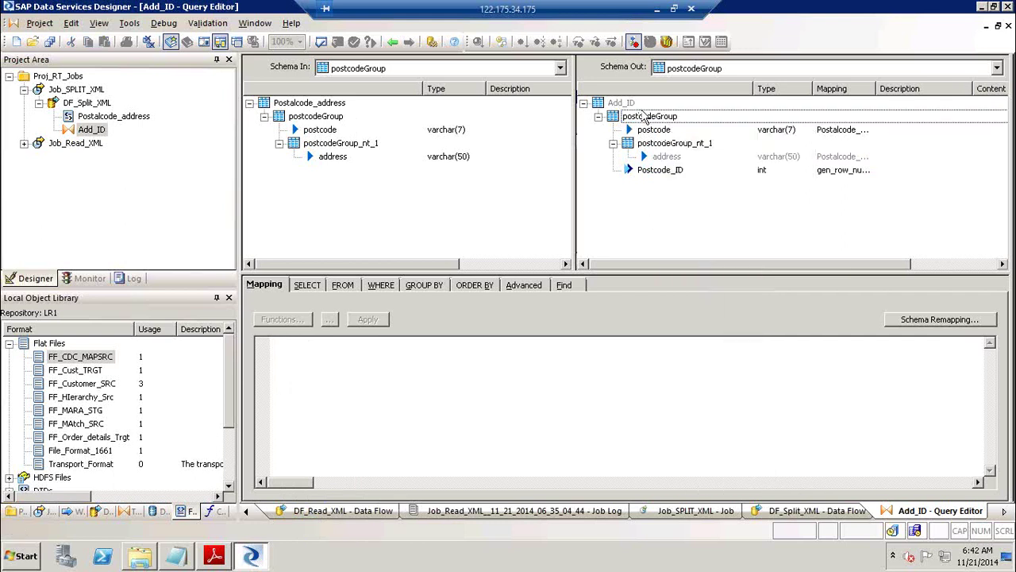
{"action": "left_click", "coordinate": [659, 131]}
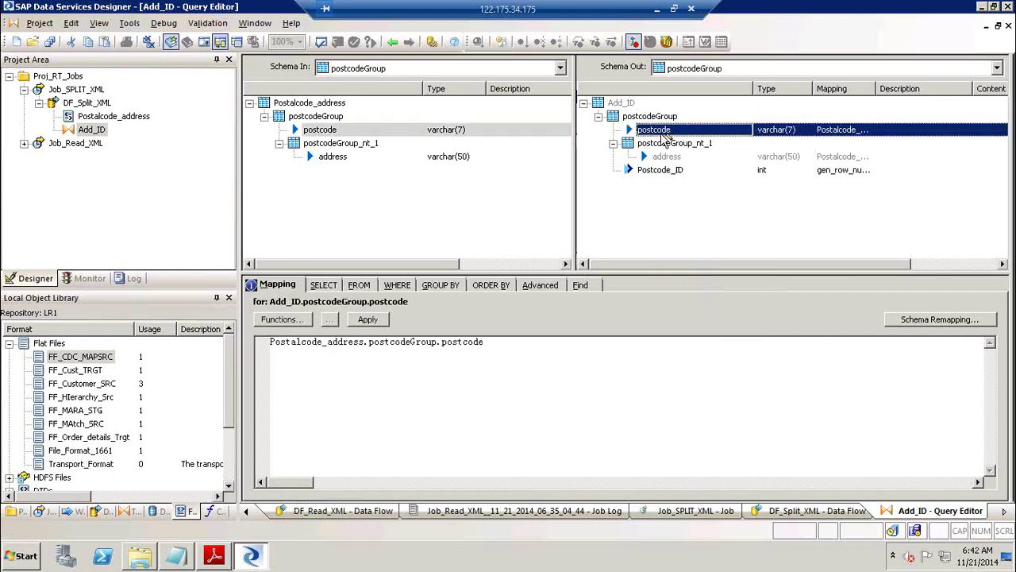
{"action": "left_click", "coordinate": [664, 172]}
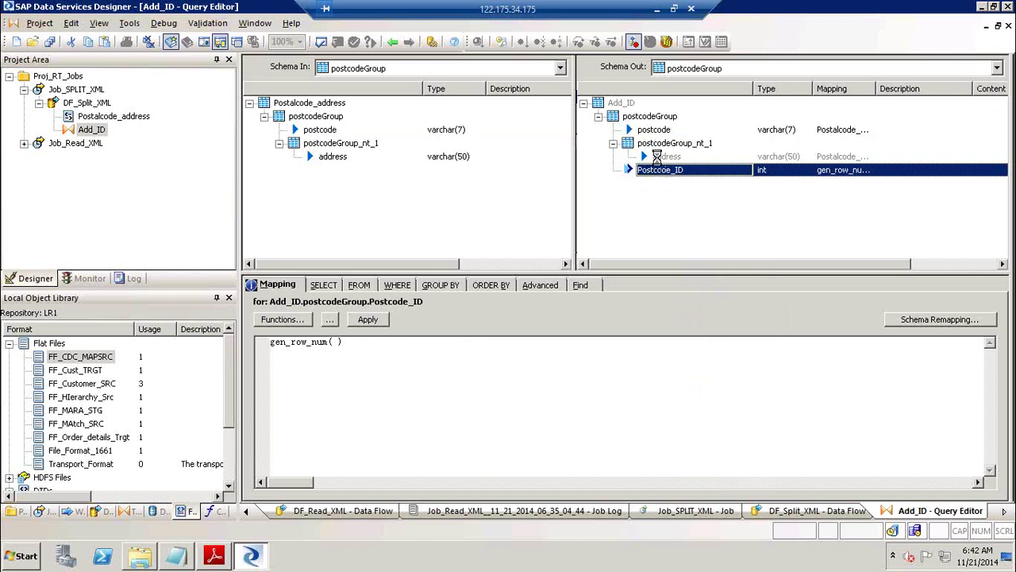
{"action": "left_click", "coordinate": [654, 130]}
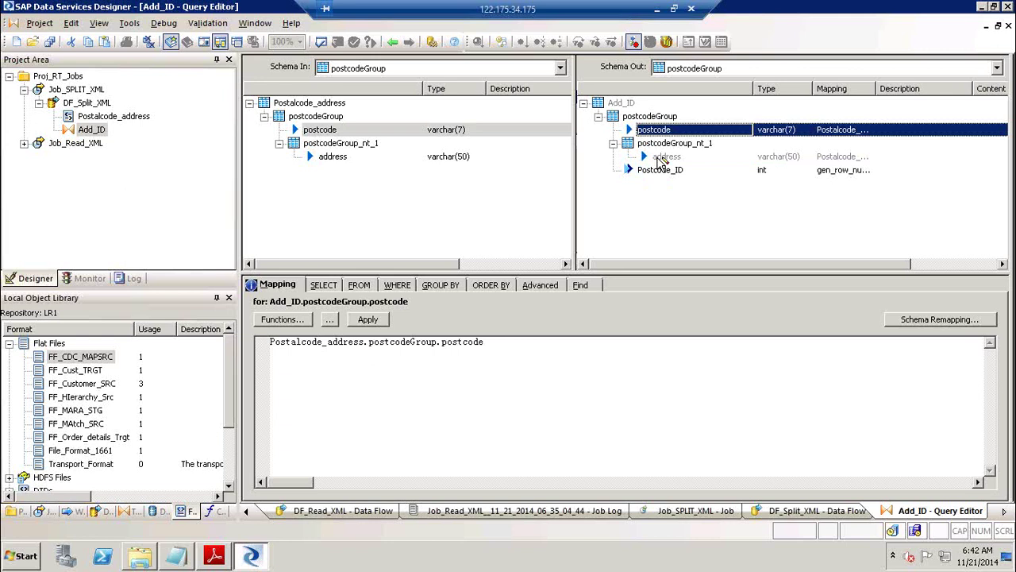
{"action": "left_click", "coordinate": [676, 172]}
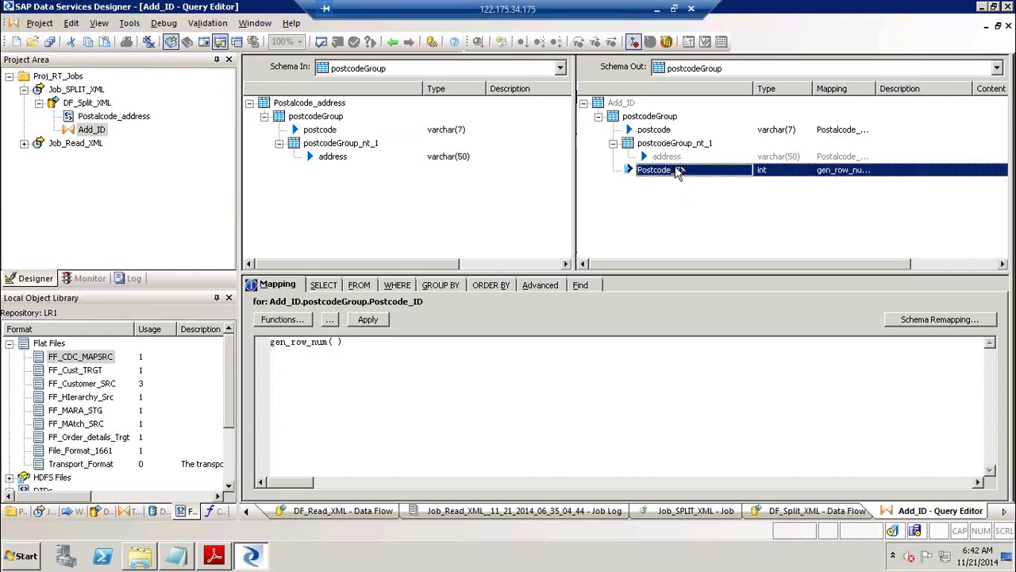
{"action": "left_click", "coordinate": [663, 131]}
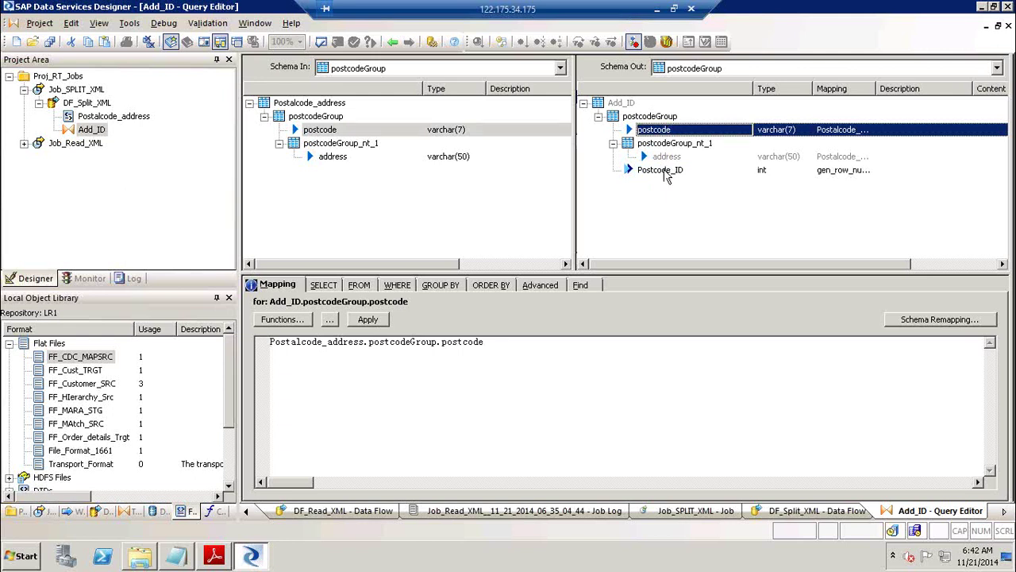
{"action": "left_click", "coordinate": [667, 173]}
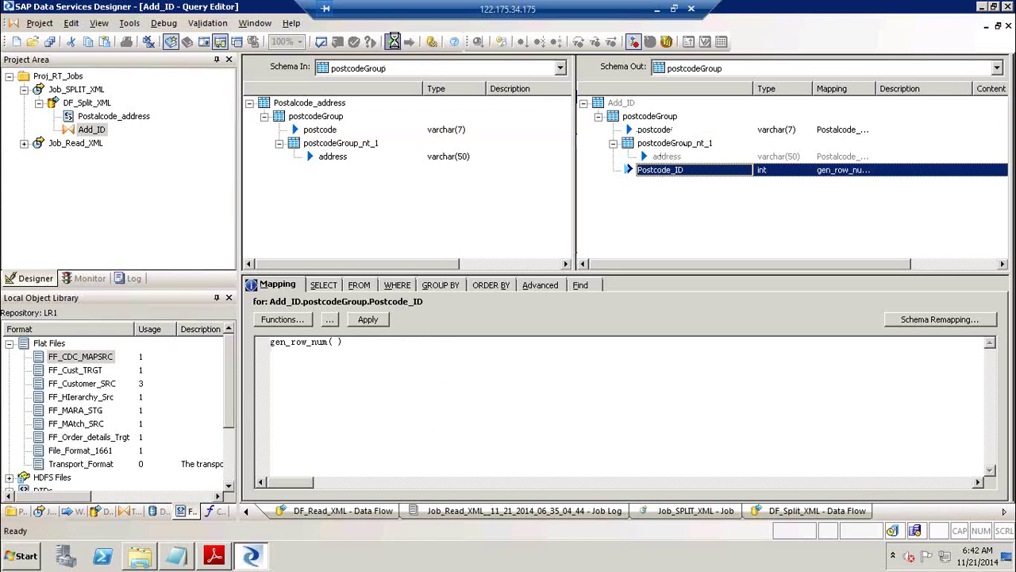
{"action": "left_click", "coordinate": [395, 41]}
Add a query named Get_PostCode fed by Add_ID's output.
{"action": "left_click", "coordinate": [1007, 135]}
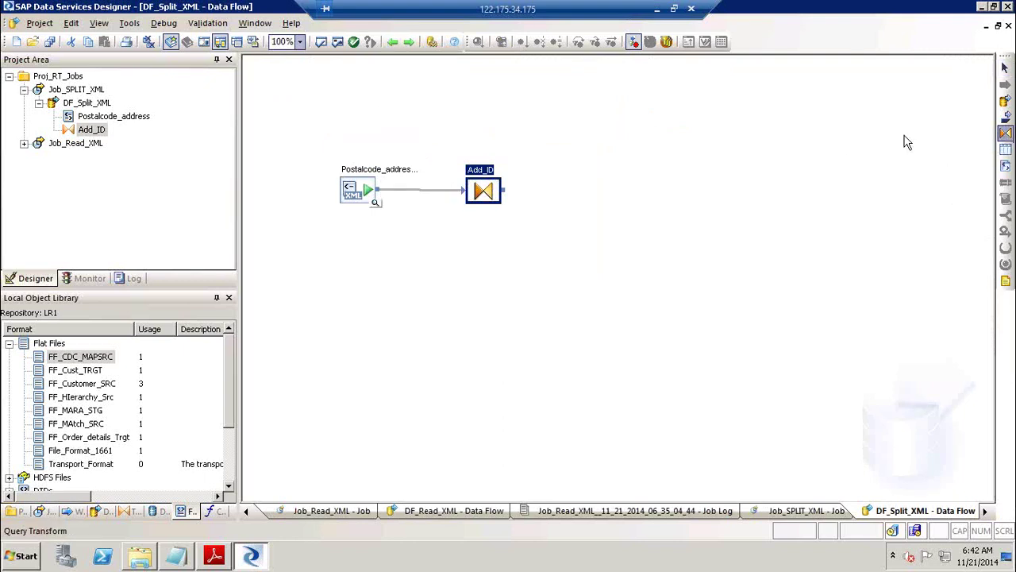
{"action": "left_click", "coordinate": [583, 124]}
{"action": "type", "text": "Get_PostCode"}
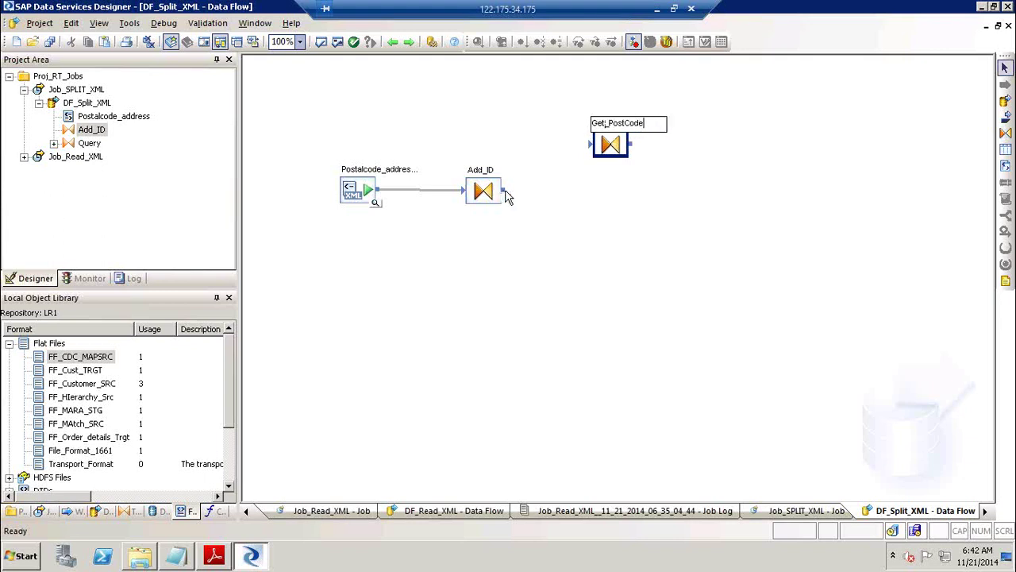
{"action": "left_click_drag", "start_coordinate": [503, 190], "coordinate": [598, 149]}
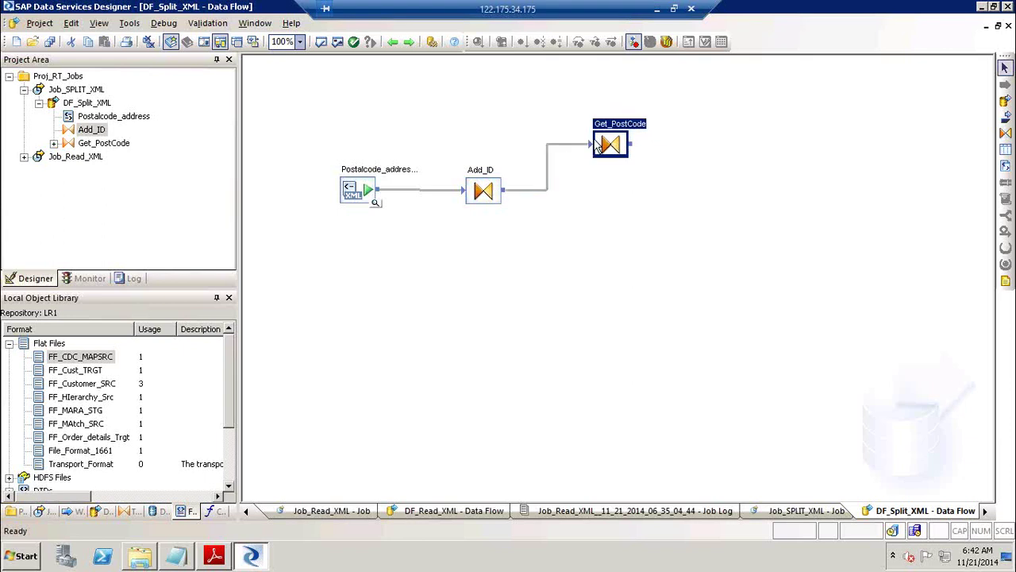
{"action": "double_click", "coordinate": [619, 132]}
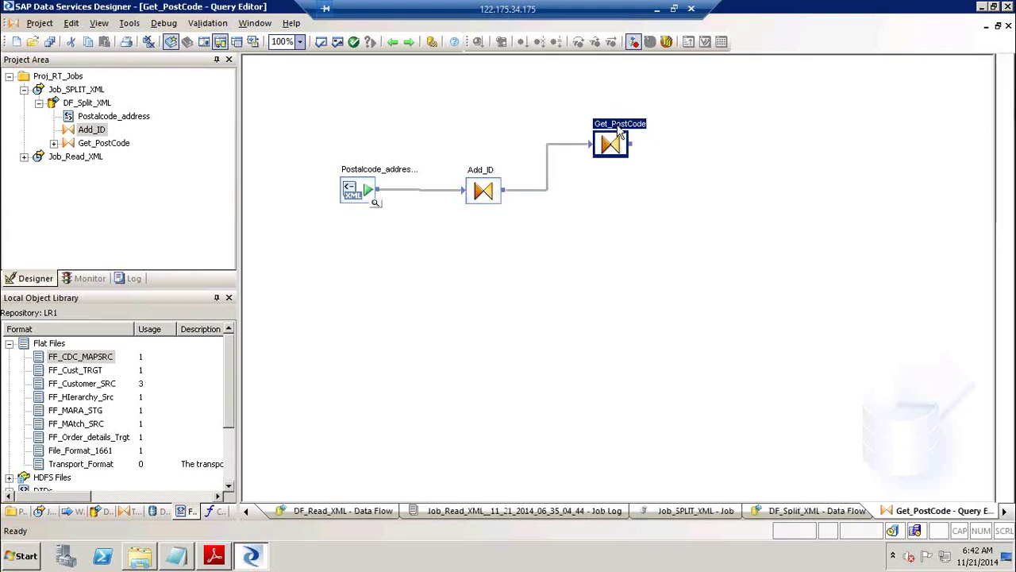
{"action": "left_click", "coordinate": [320, 132]}
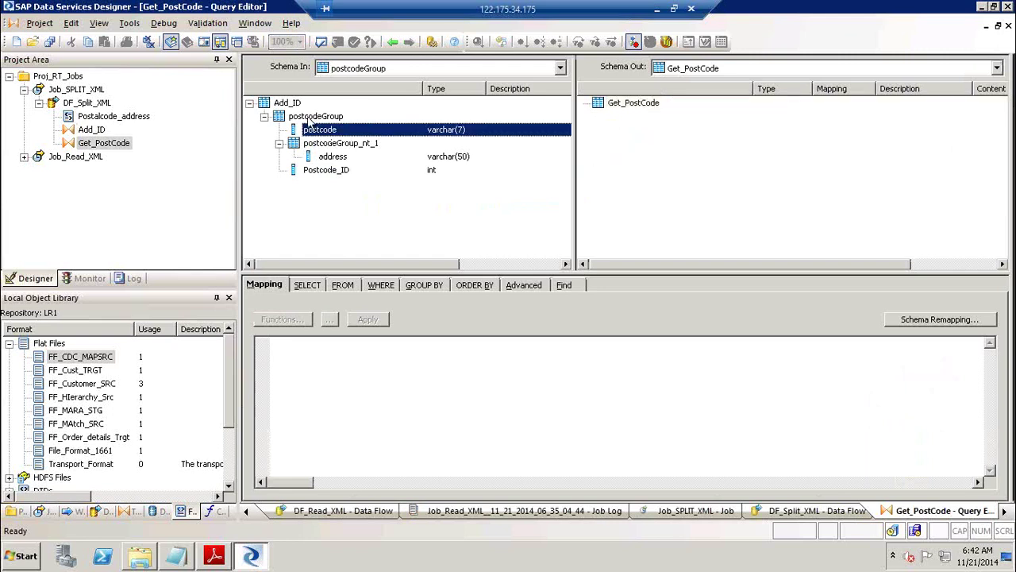
{"action": "left_click", "coordinate": [393, 41]}
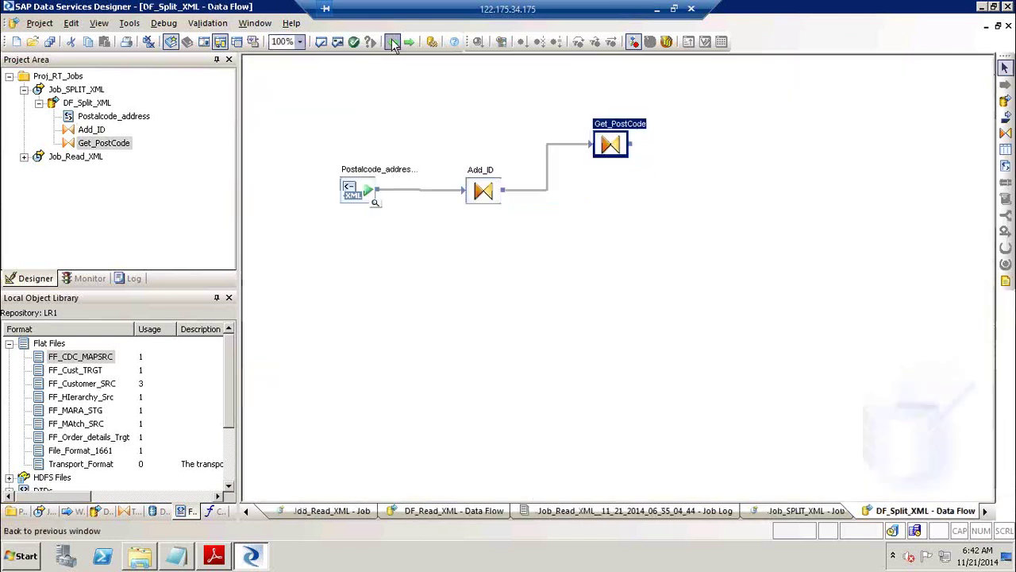
In Add_ID, make postcodeGroup the current output schema and unnest it.
{"action": "left_click", "coordinate": [479, 175]}
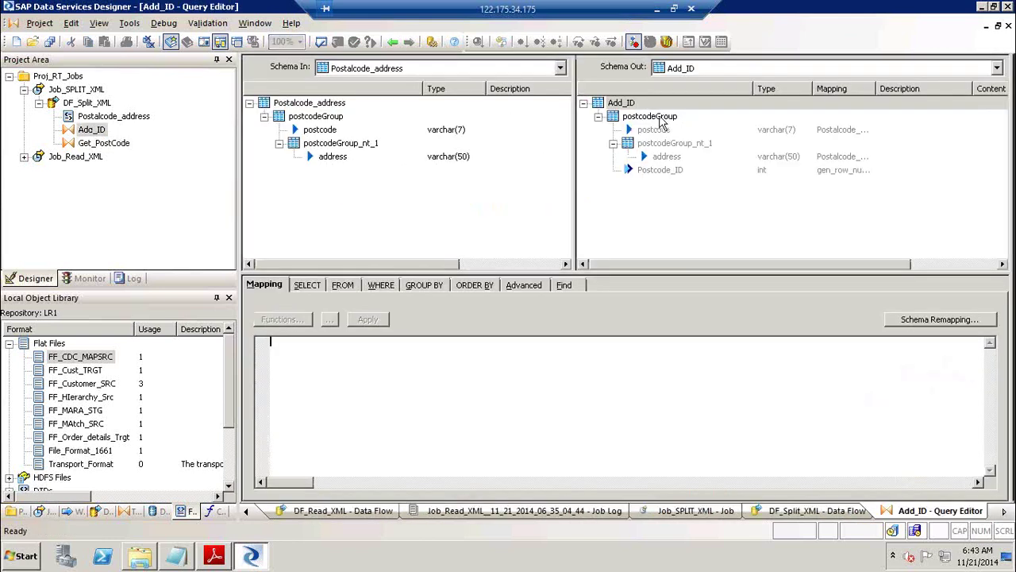
{"action": "left_click", "coordinate": [661, 119]}
{"action": "right_click", "coordinate": [661, 118]}
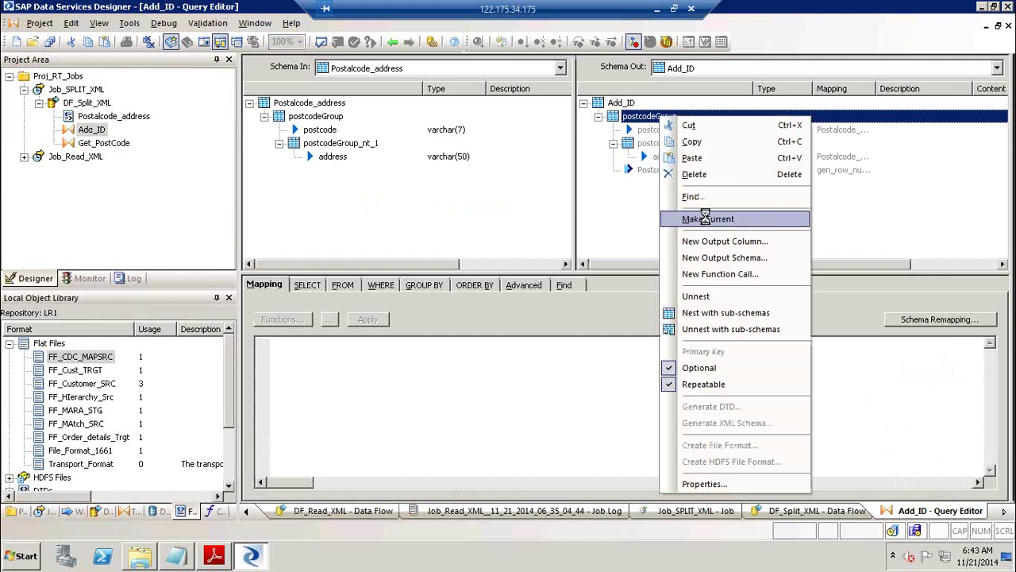
{"action": "left_click", "coordinate": [707, 219]}
{"action": "right_click", "coordinate": [653, 115]}
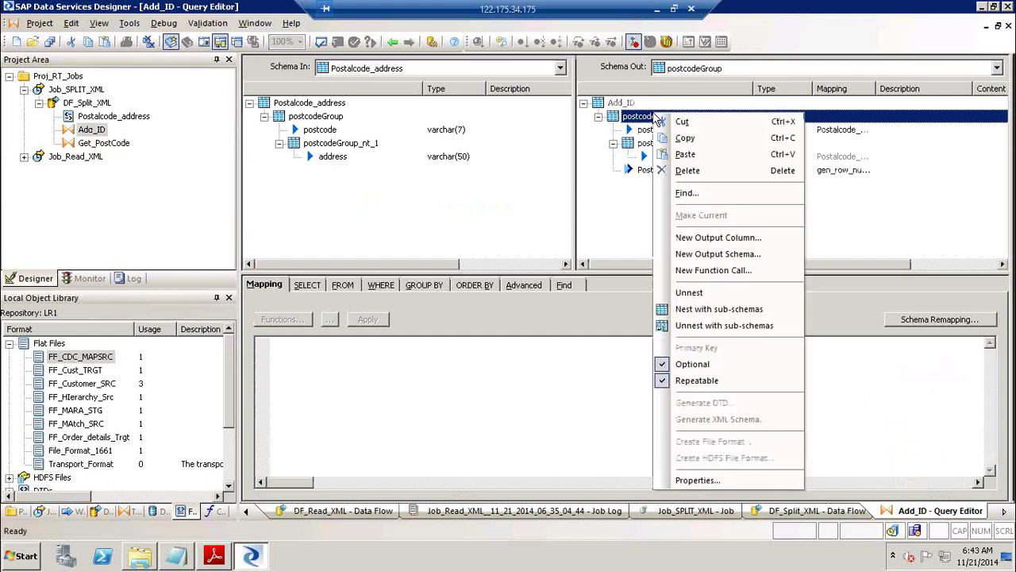
{"action": "left_click", "coordinate": [719, 292]}
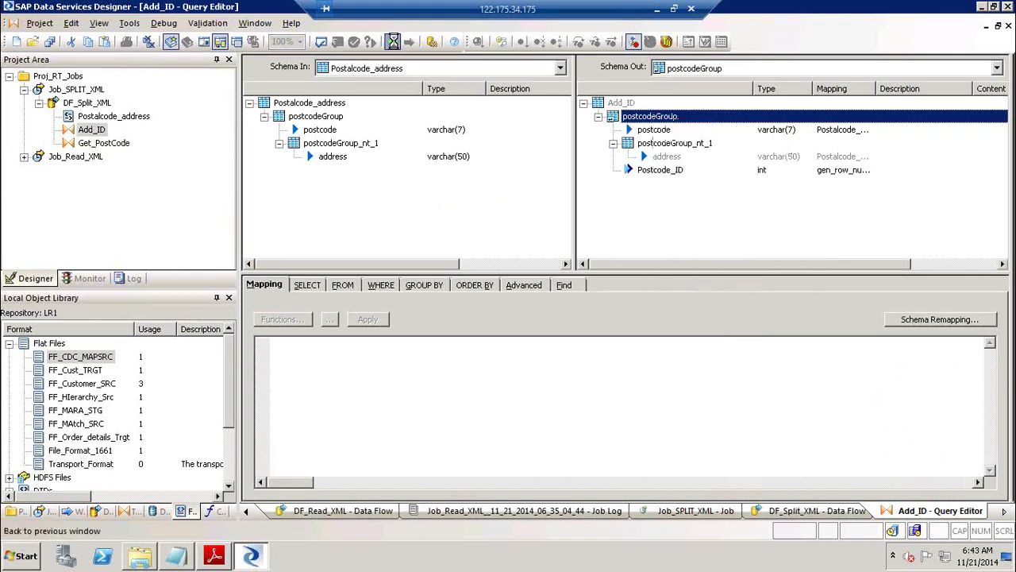
{"action": "left_click", "coordinate": [393, 41]}
Map postcode and Postcode_ID into Get_PostCode's output.
{"action": "double_click", "coordinate": [607, 131]}
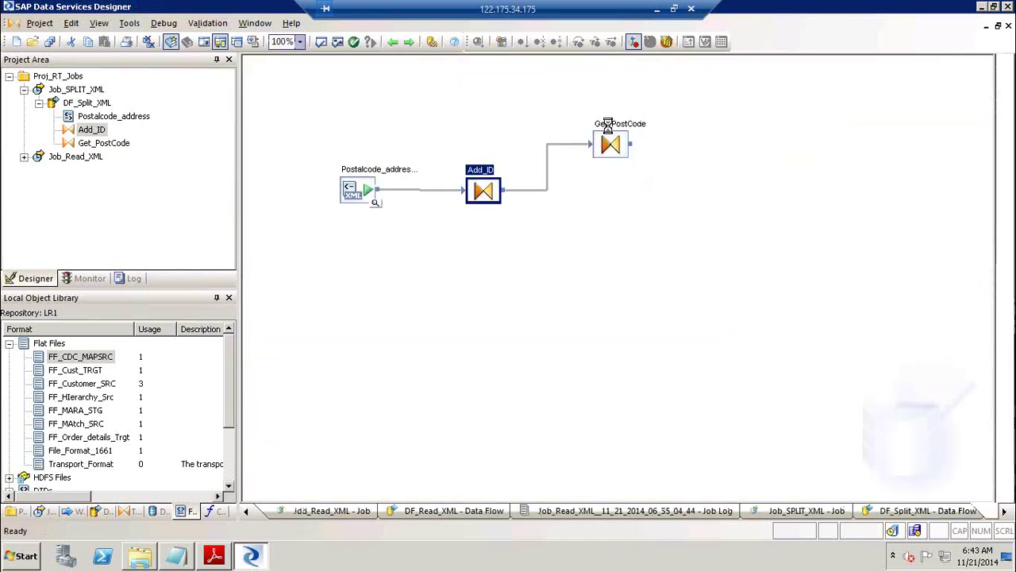
{"action": "left_click_drag", "start_coordinate": [302, 116], "coordinate": [674, 162]}
{"action": "left_click_drag", "start_coordinate": [302, 161], "coordinate": [660, 160]}
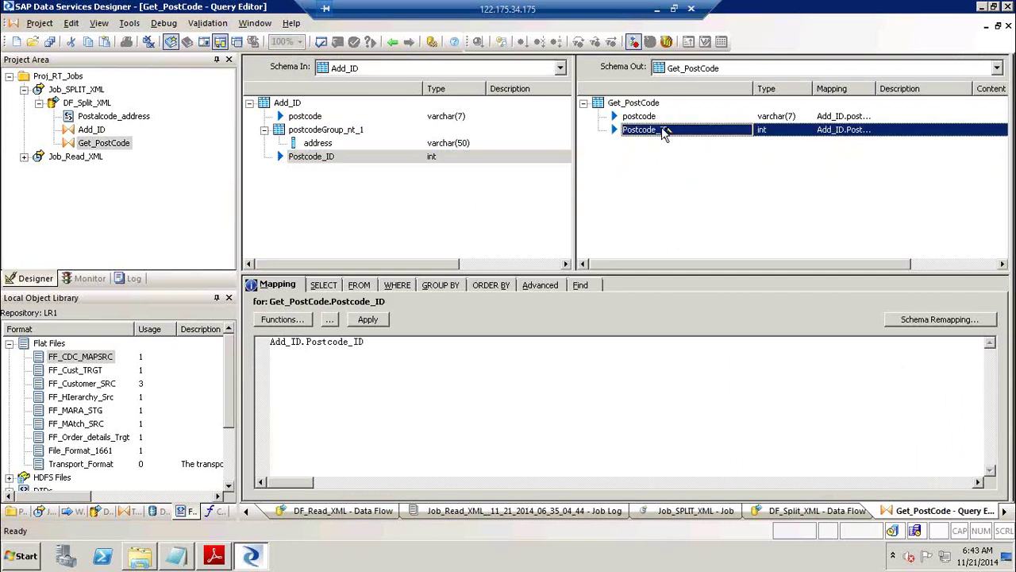
{"action": "left_click", "coordinate": [392, 45]}
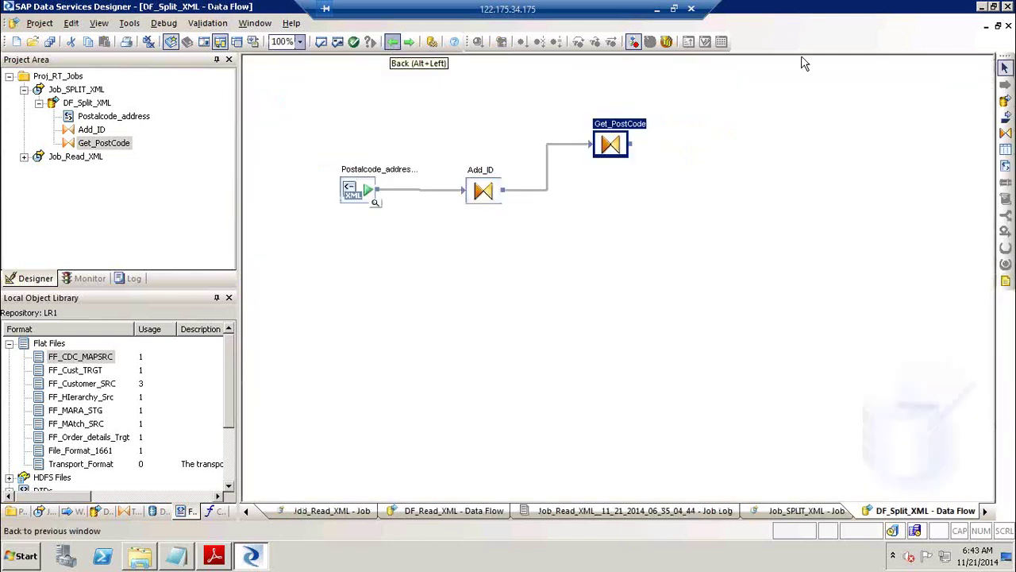
Place a query named Get_Address, link Add_ID's output to it, and open its editor.
{"action": "left_click", "coordinate": [1005, 134]}
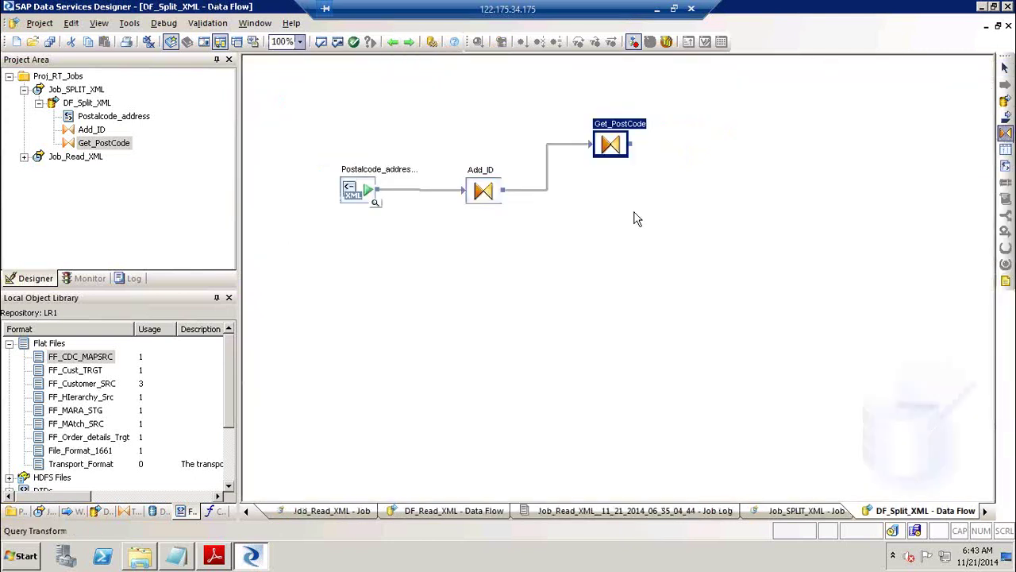
{"action": "left_click", "coordinate": [601, 210]}
{"action": "type", "text": "Get_Address"}
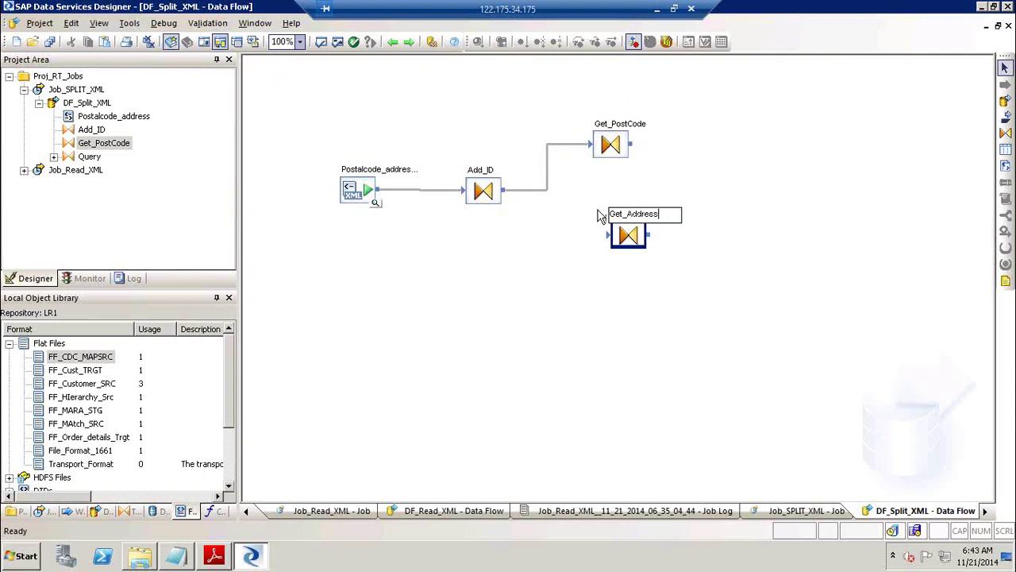
{"action": "mouse_move", "coordinate": [507, 192]}
{"action": "left_mouse_down"}
{"action": "mouse_move", "coordinate": [644, 240]}
{"action": "mouse_move", "coordinate": [609, 235]}
{"action": "mouse_move", "coordinate": [621, 246]}
{"action": "mouse_move", "coordinate": [608, 246]}
{"action": "left_mouse_up"}
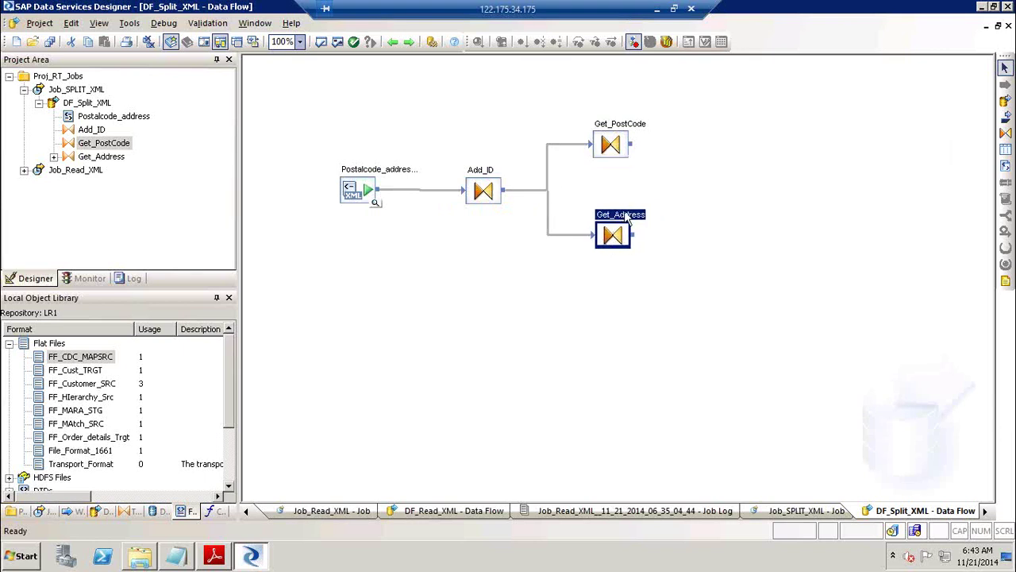
{"action": "double_click", "coordinate": [609, 242]}
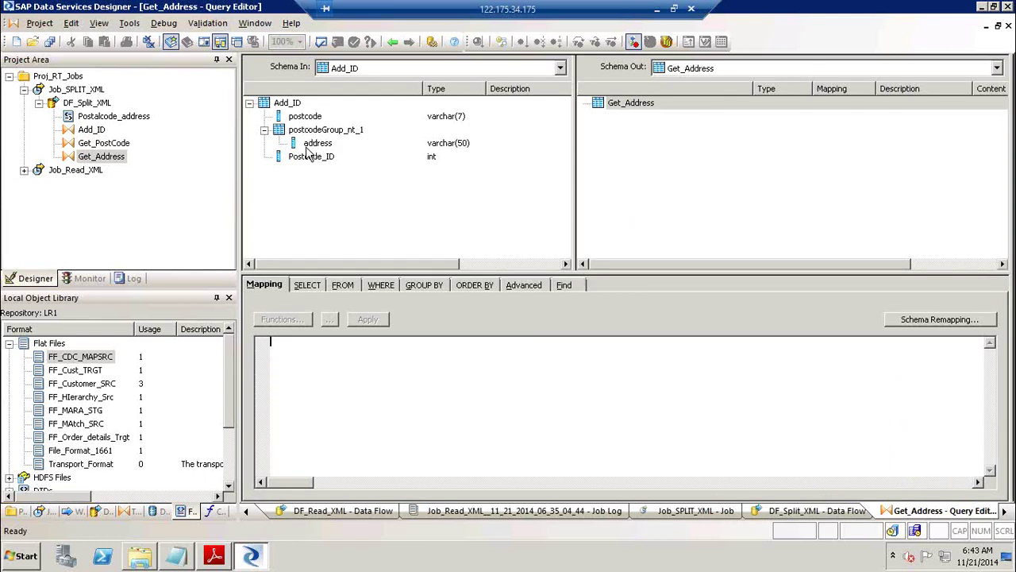
Map postcodeGroup_nt_1 into Get_Address, make it current, unnest it, and add Postcode_ID.
{"action": "left_click_drag", "start_coordinate": [314, 146], "coordinate": [282, 129]}
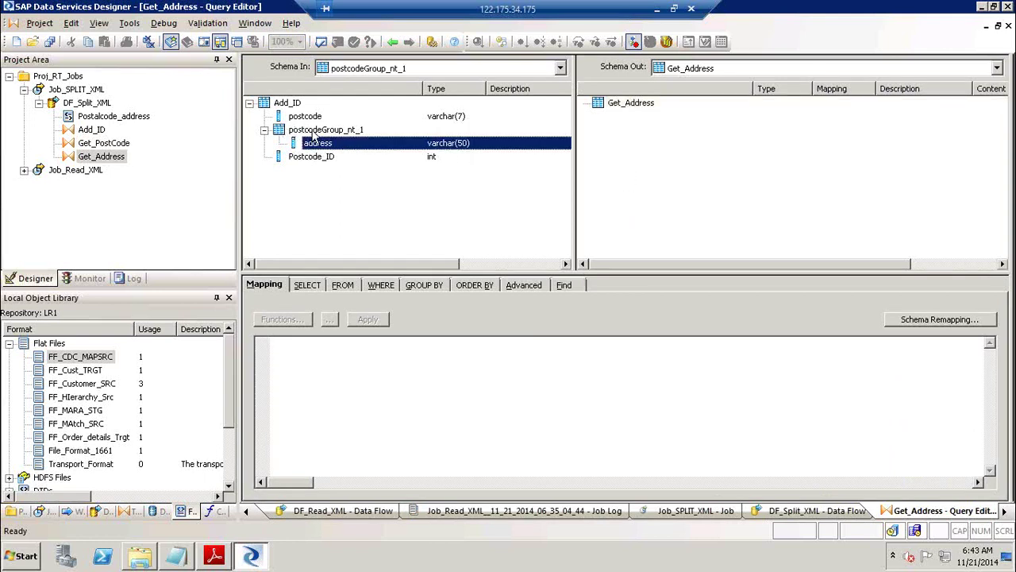
{"action": "left_click", "coordinate": [314, 131]}
{"action": "left_click_drag", "start_coordinate": [380, 137], "coordinate": [628, 134]}
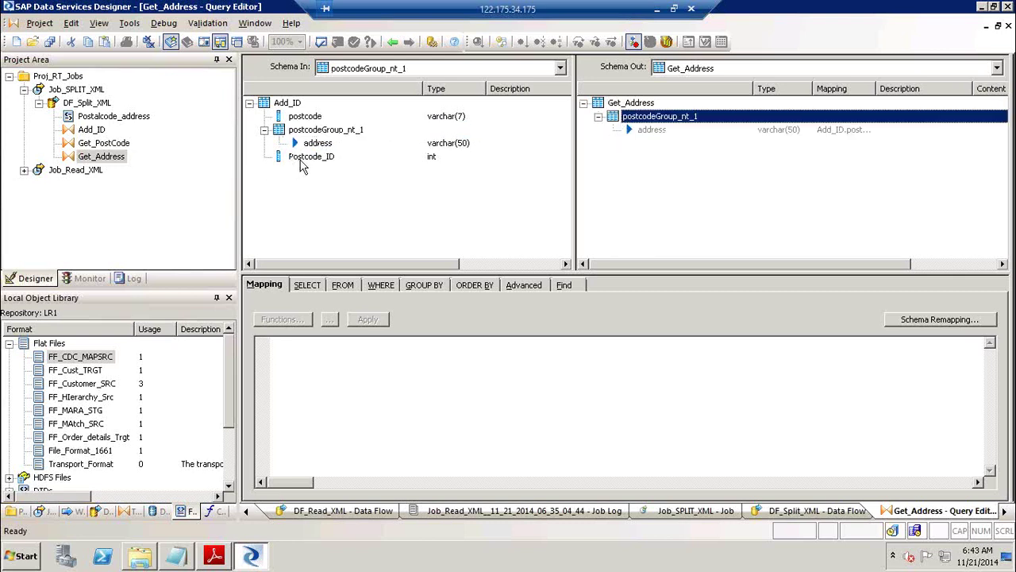
{"action": "right_click", "coordinate": [667, 119]}
{"action": "left_click", "coordinate": [718, 216]}
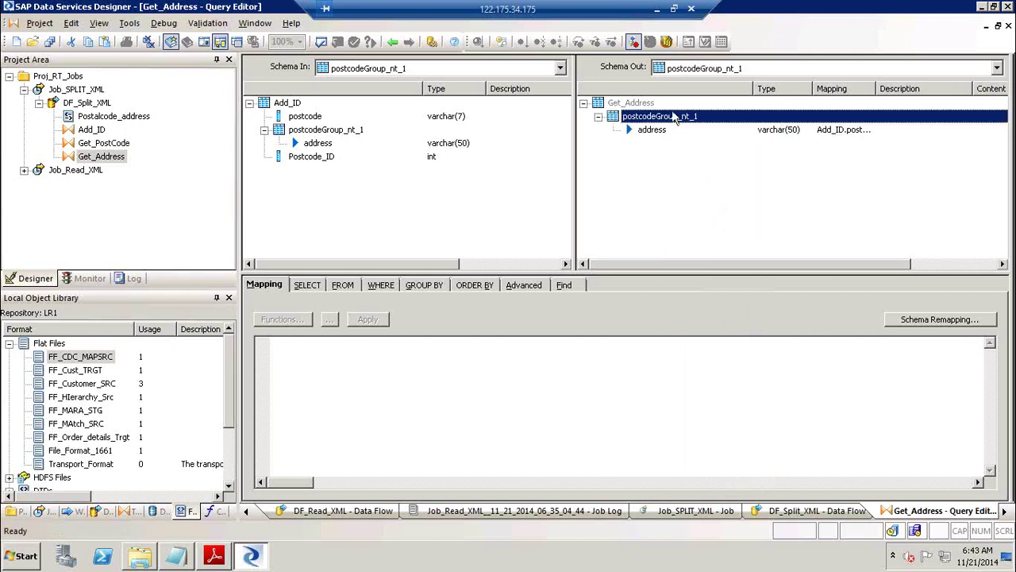
{"action": "right_click", "coordinate": [673, 119]}
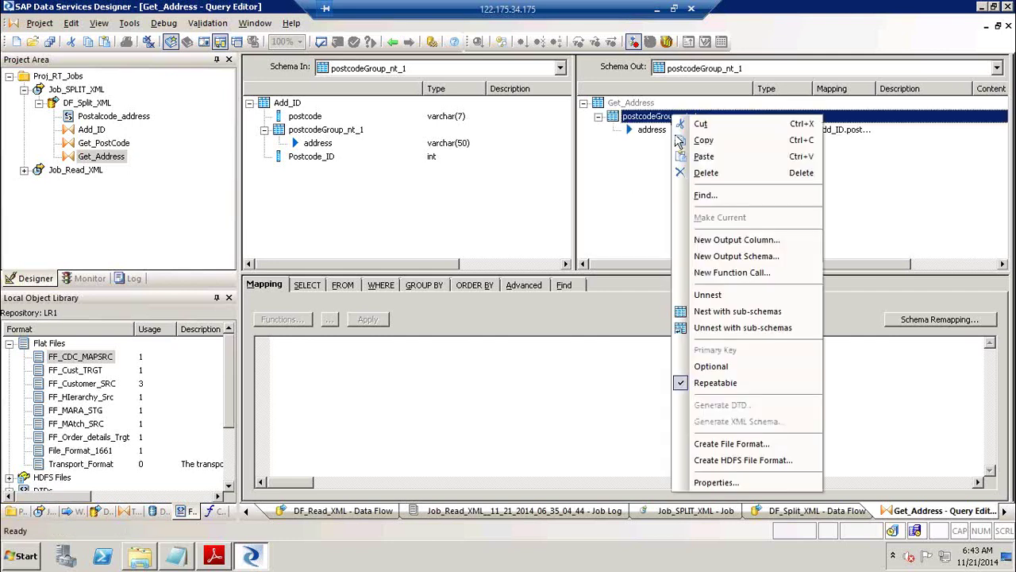
{"action": "left_click", "coordinate": [719, 295]}
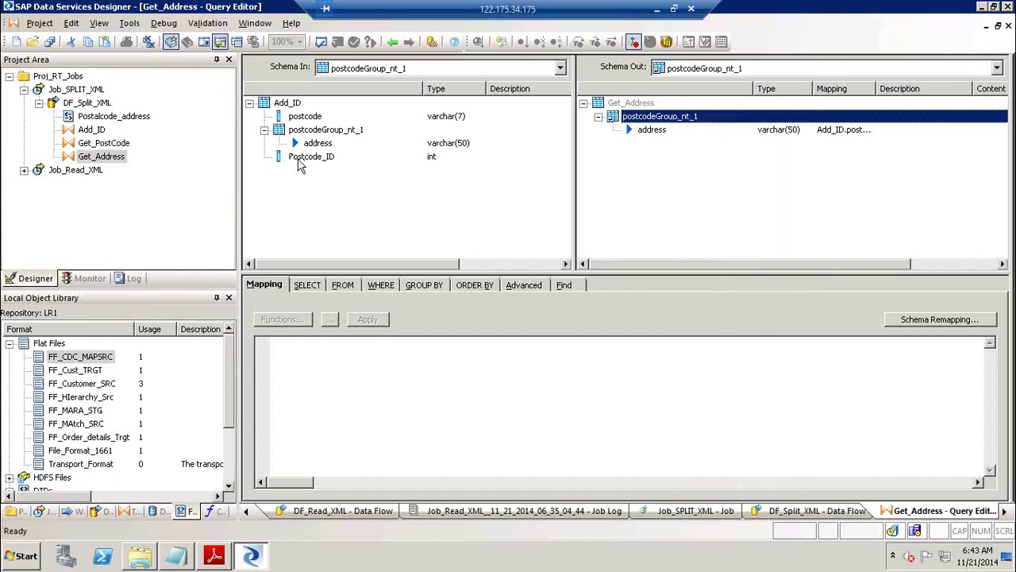
{"action": "left_click_drag", "start_coordinate": [301, 164], "coordinate": [651, 178]}
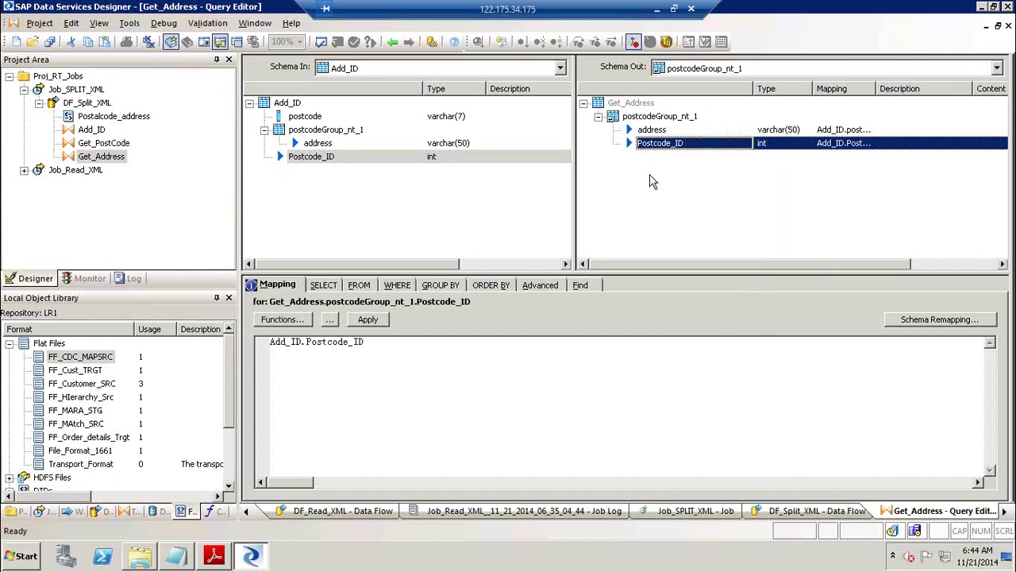
{"action": "left_click", "coordinate": [393, 42]}
Place a template table in DF_Split_XML and begin naming it DEMO_PCode.
{"action": "left_click", "coordinate": [1005, 153]}
{"action": "left_click", "coordinate": [728, 131]}
{"action": "type", "text": "DEMO_PCode"}
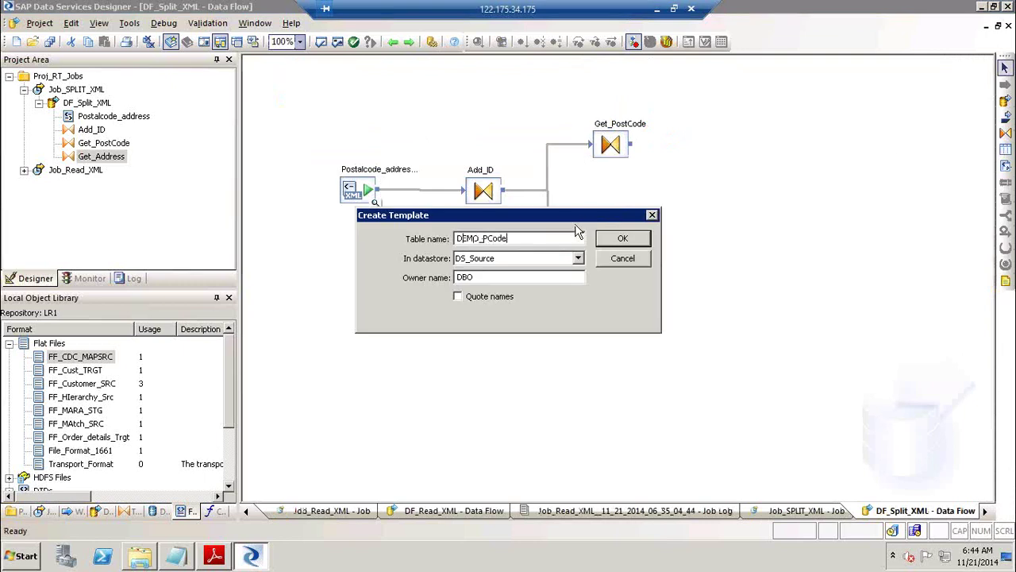
Create the DEMO_PCODE template table in DS_Source and a Demo_Addr template table in DS_Target.
{"action": "left_click", "coordinate": [578, 257]}
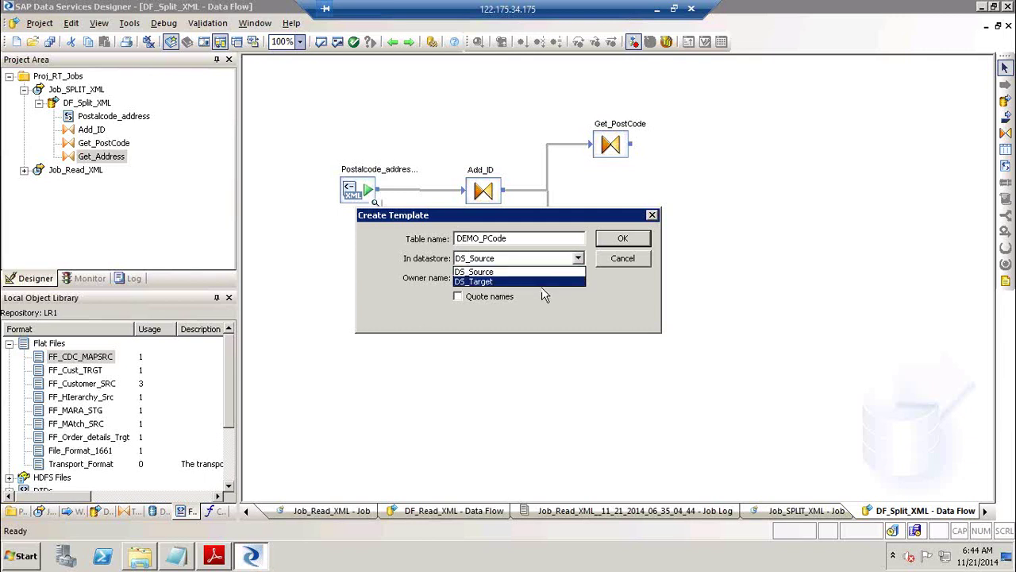
{"action": "left_click", "coordinate": [546, 282]}
{"action": "left_click", "coordinate": [633, 241]}
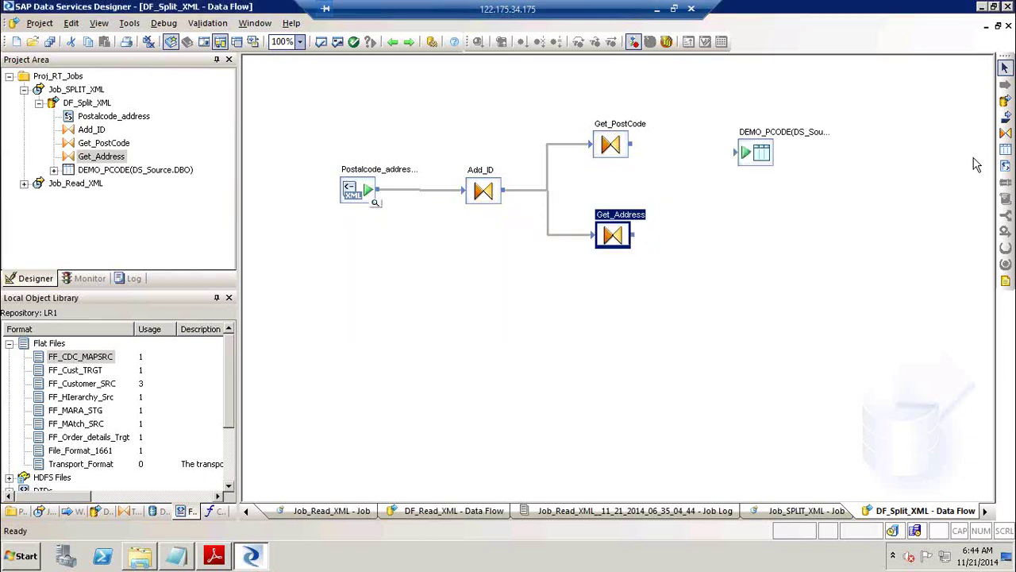
{"action": "left_click", "coordinate": [1005, 150]}
{"action": "left_click", "coordinate": [728, 226]}
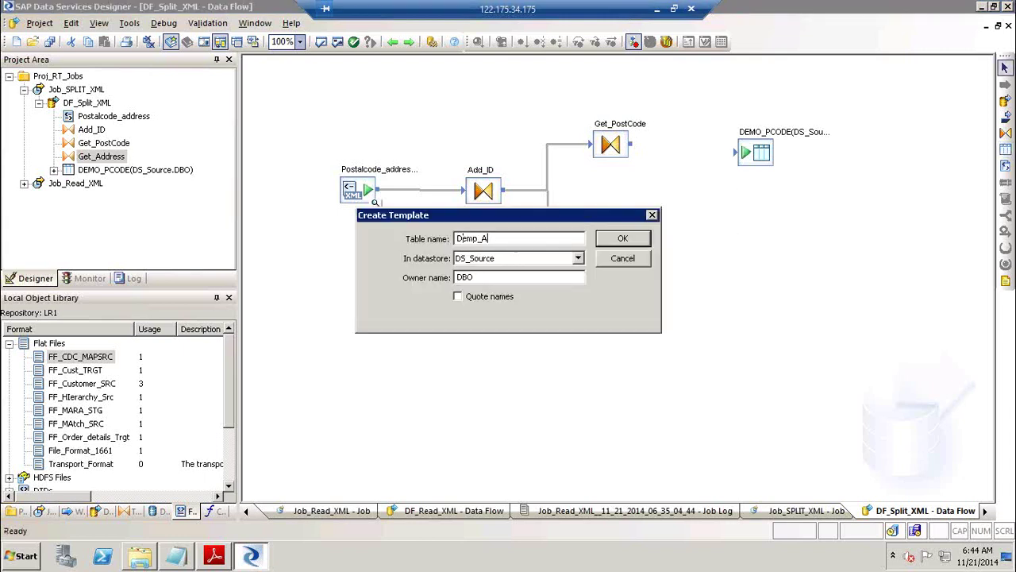
{"action": "key", "text": "Tab"}
{"action": "key", "text": "Down"}
{"action": "key", "text": "Return"}
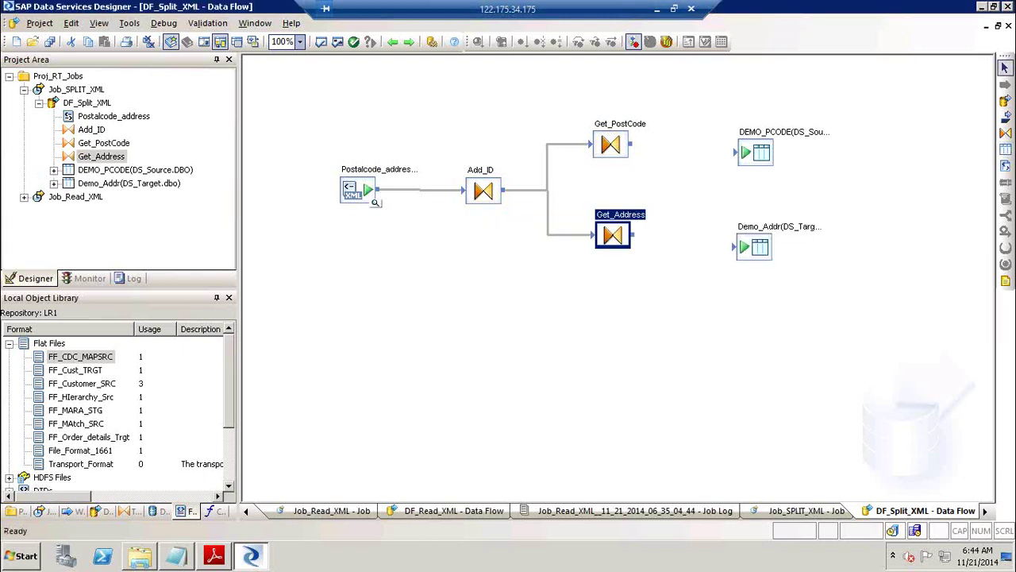
Link Get_PostCode to DEMO_PCODE and Get_Address to Demo_Addr, then validate all.
{"action": "left_click_drag", "start_coordinate": [632, 144], "coordinate": [743, 156]}
{"action": "left_click_drag", "start_coordinate": [640, 241], "coordinate": [738, 249]}
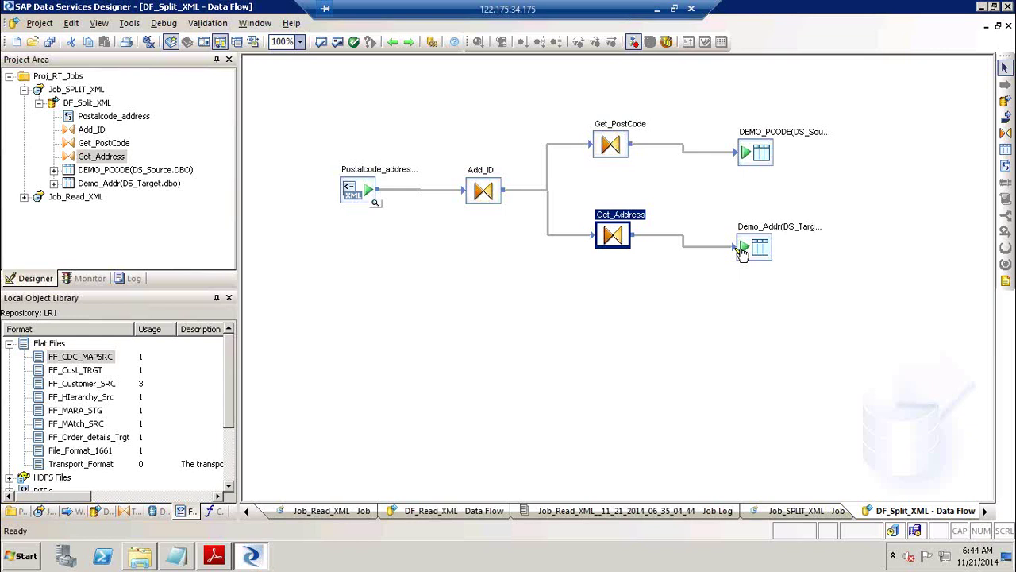
{"action": "left_click", "coordinate": [338, 43]}
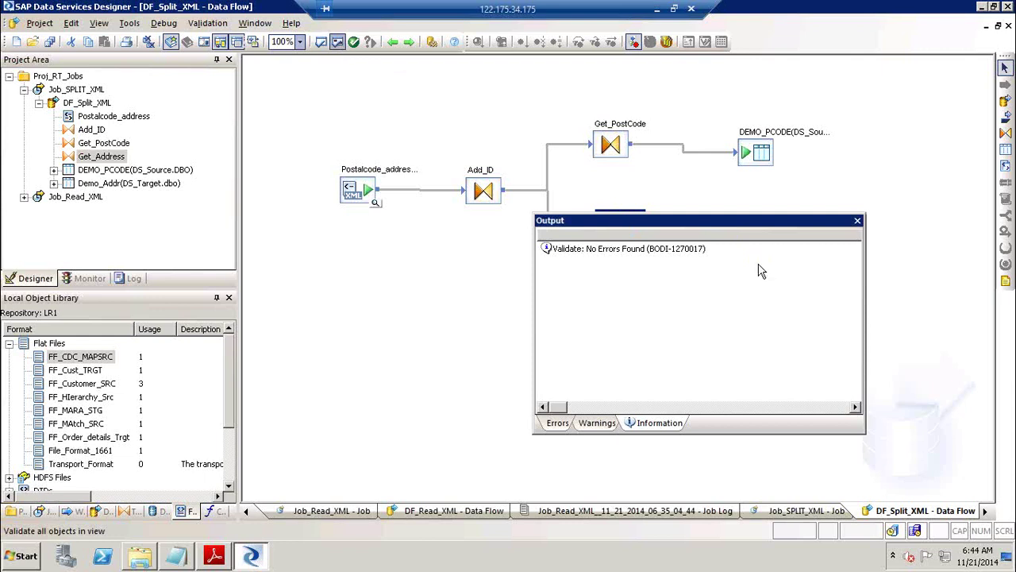
Save and execute Job_SPLIT_XML with default execution properties, then reopen DF_Split_XML.
{"action": "left_click", "coordinate": [859, 220]}
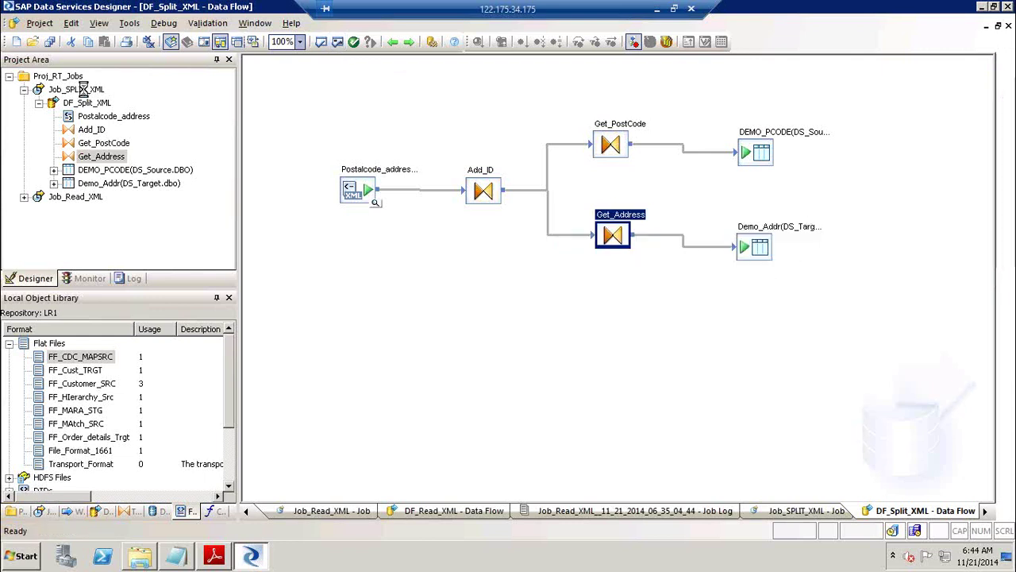
{"action": "left_click", "coordinate": [84, 91]}
{"action": "right_click", "coordinate": [85, 90]}
{"action": "left_click", "coordinate": [123, 102]}
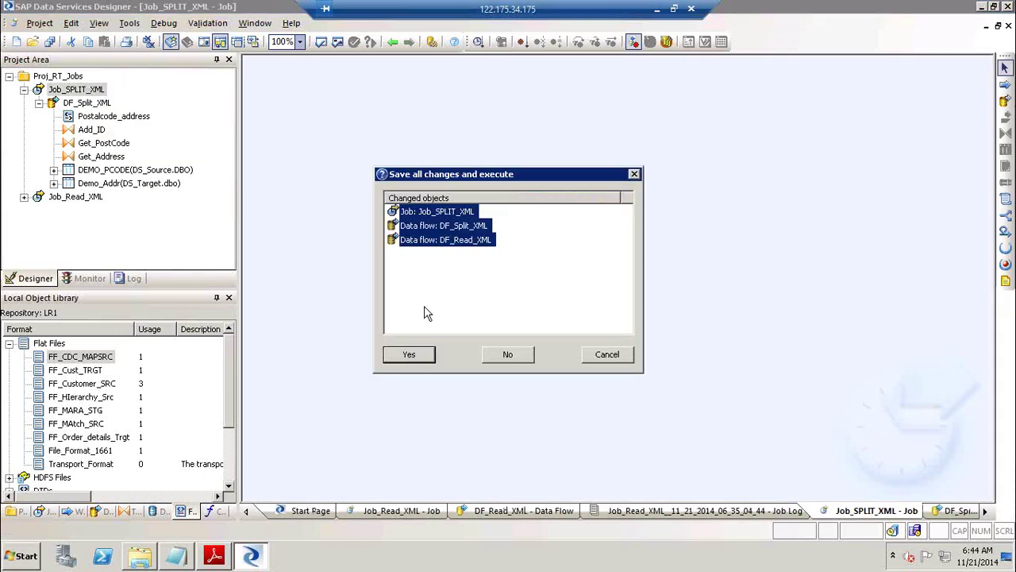
{"action": "left_click", "coordinate": [409, 355]}
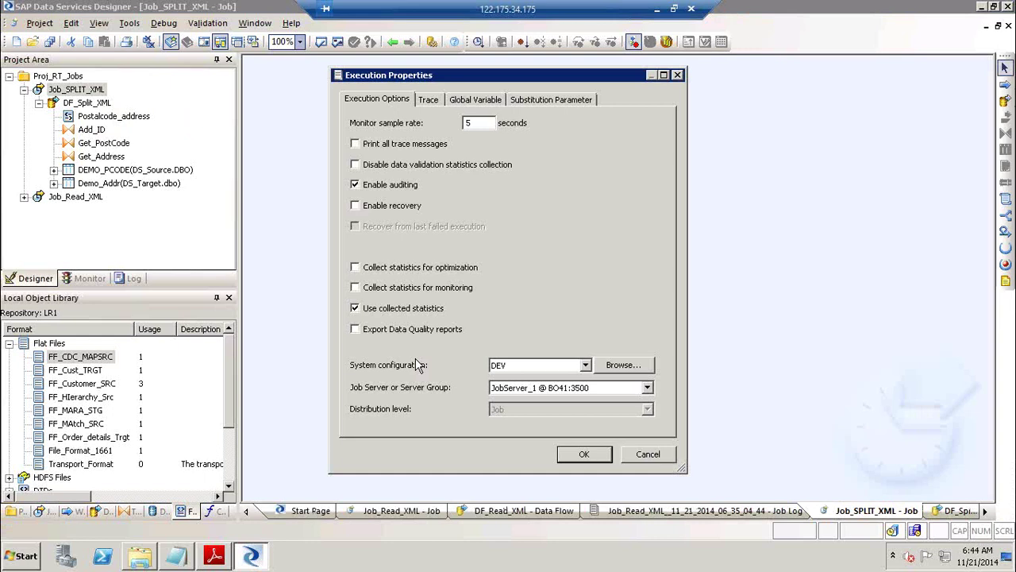
{"action": "key", "text": "Return"}
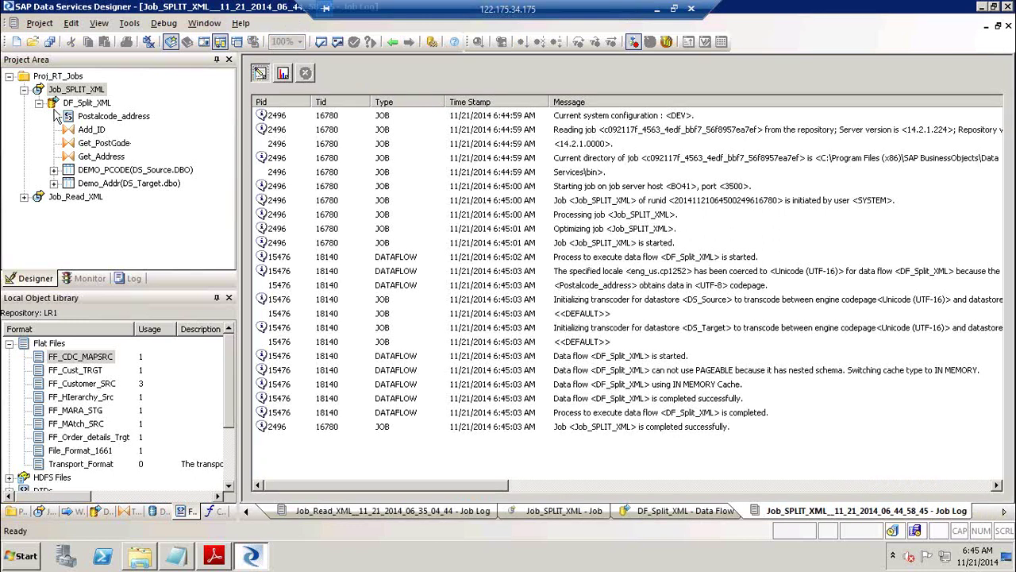
{"action": "left_click", "coordinate": [80, 104]}
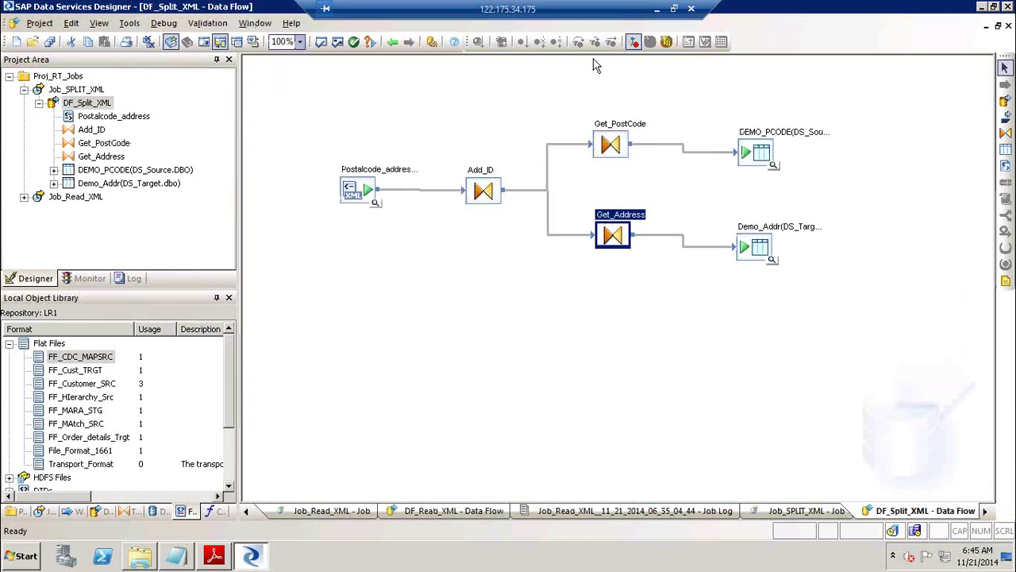
Preview DEMO_PCODE's data and check its two loaded postcode rows.
{"action": "left_click", "coordinate": [772, 166]}
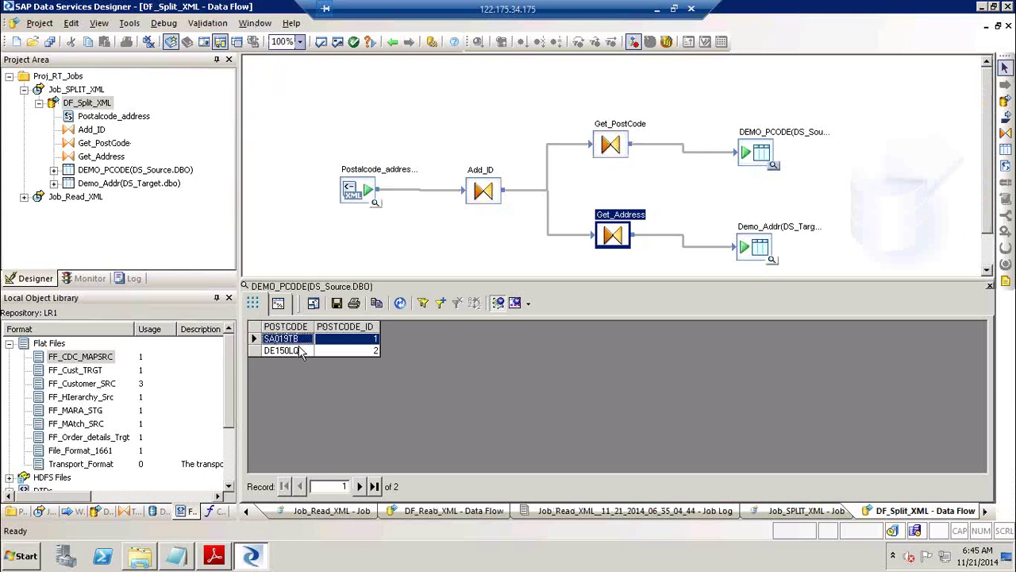
{"action": "left_click", "coordinate": [298, 353]}
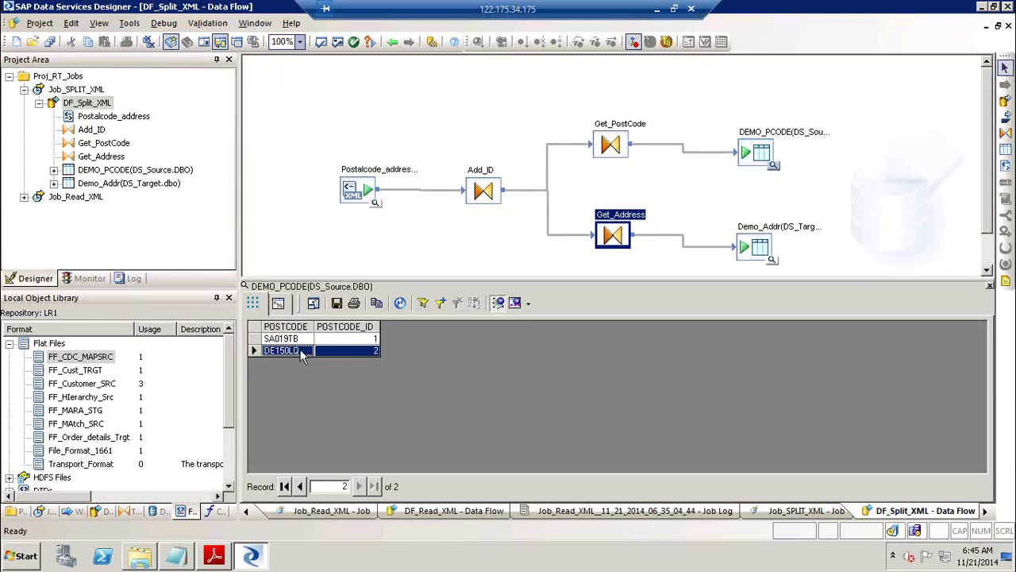
{"action": "left_click", "coordinate": [351, 342]}
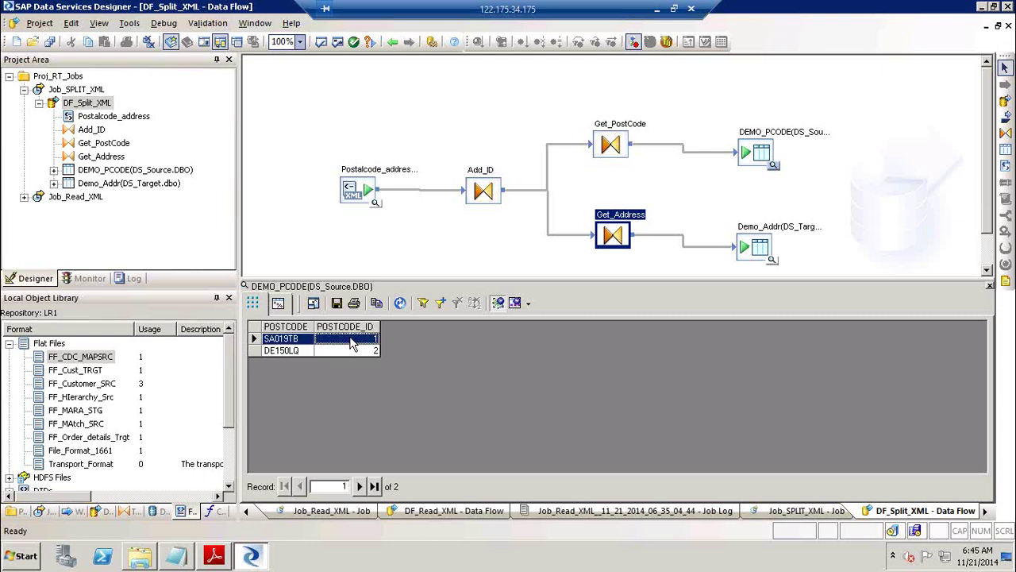
{"action": "left_click", "coordinate": [361, 354]}
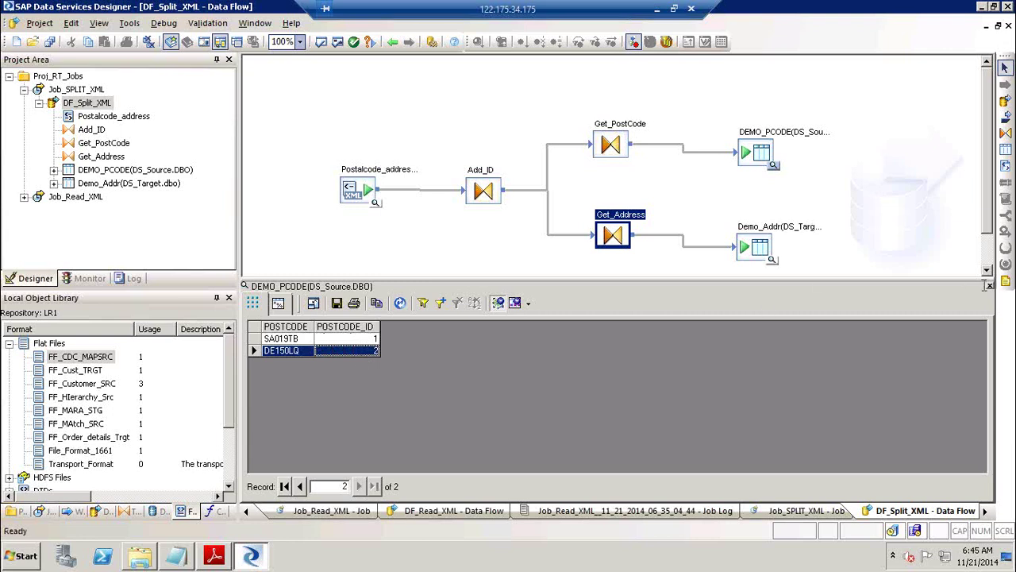
{"action": "left_click", "coordinate": [989, 288]}
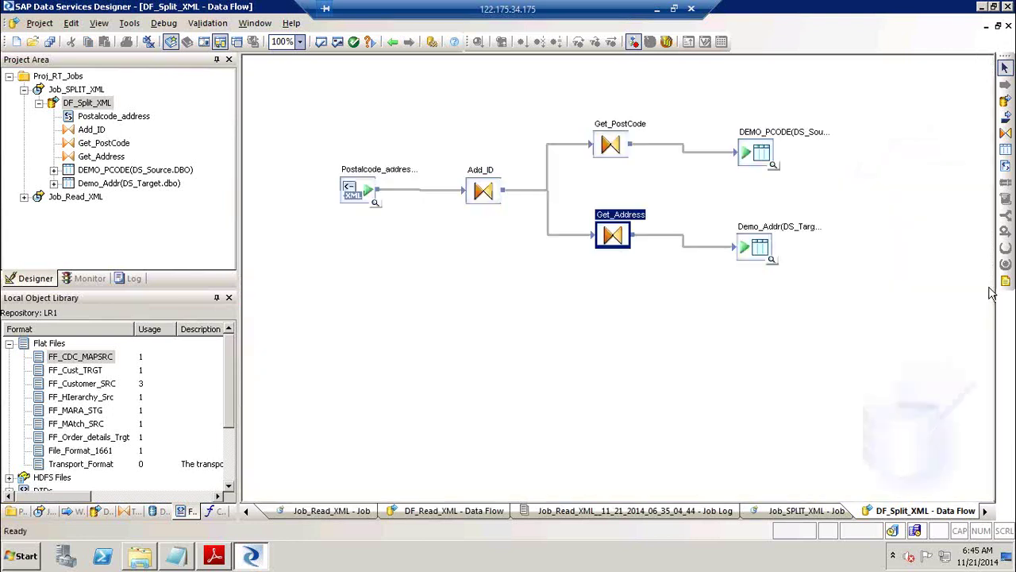
Preview Demo_Addr's five addresses with Postcode_ID 1 or 2, then reopen the Add_ID query.
{"action": "left_click", "coordinate": [773, 260]}
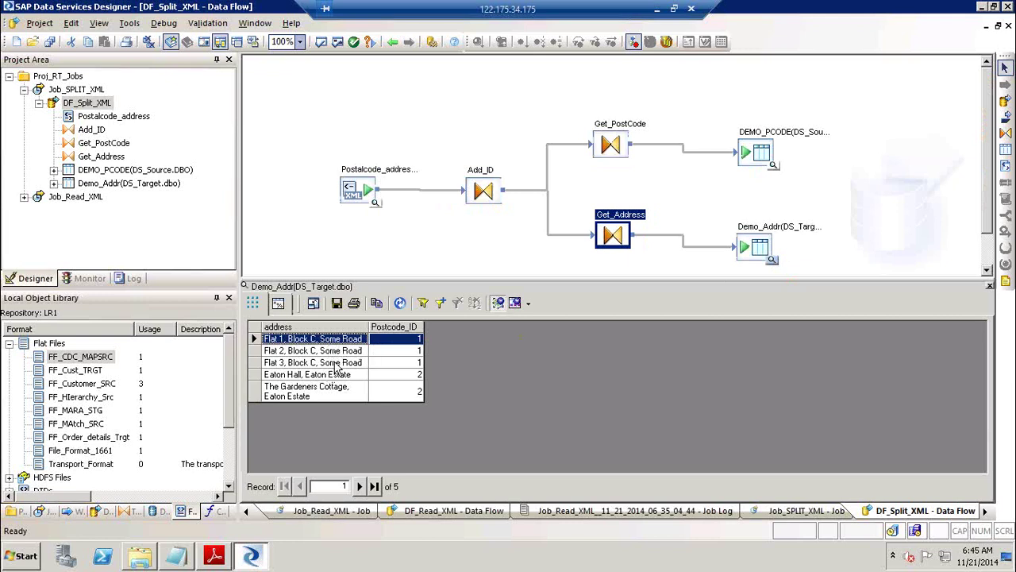
{"action": "left_click", "coordinate": [338, 363], "text": "shift"}
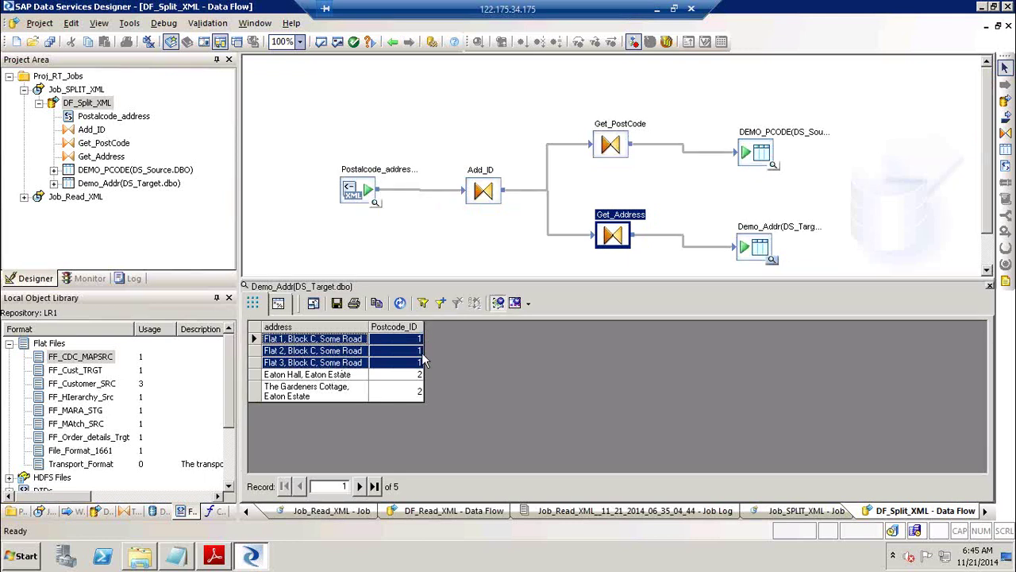
{"action": "left_click", "coordinate": [313, 378]}
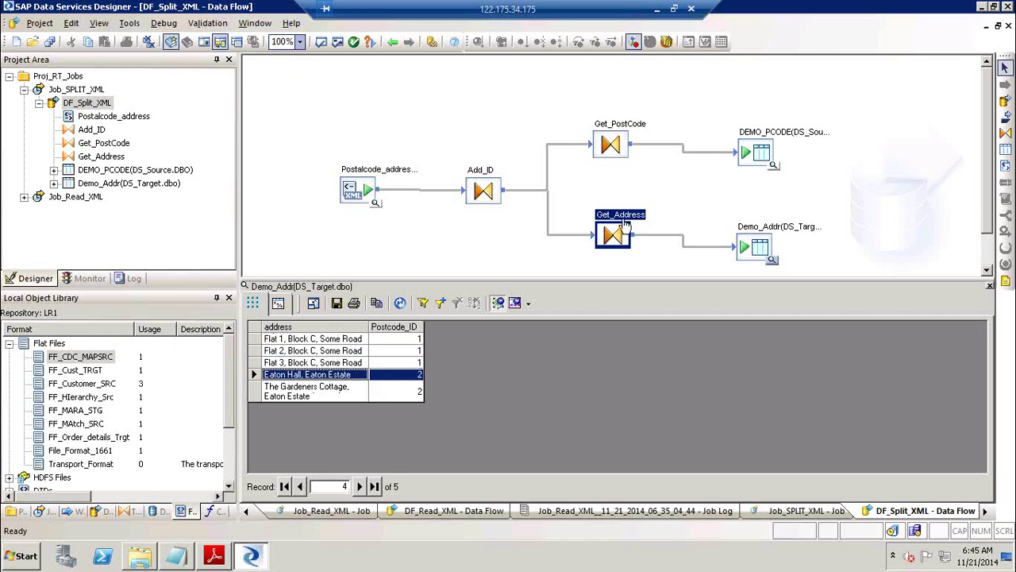
{"action": "double_click", "coordinate": [482, 176]}
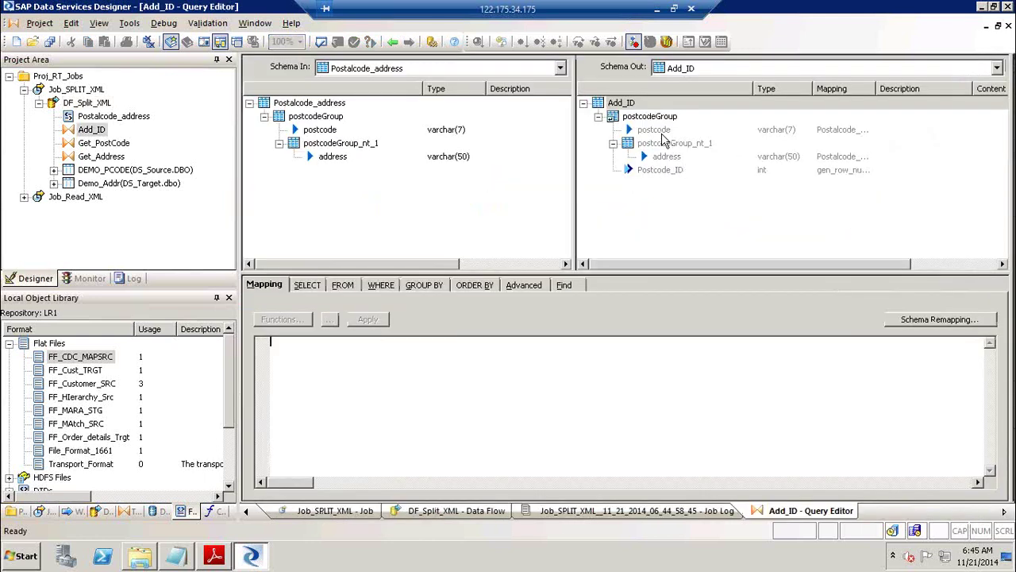
Inspect Add_ID's postcode, address and Postcode_ID output columns in the Query Editor.
{"action": "left_click", "coordinate": [659, 130]}
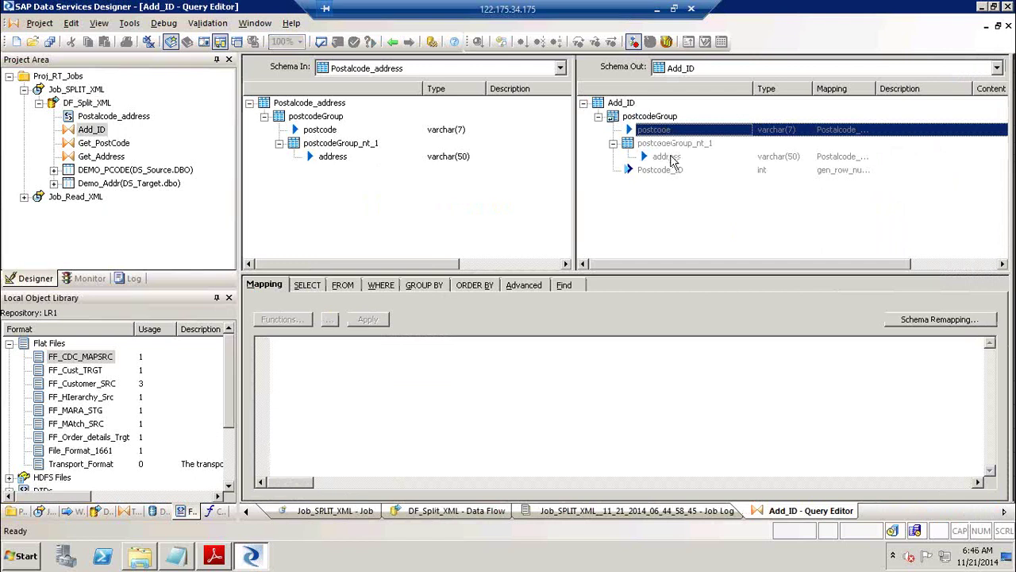
{"action": "left_click", "coordinate": [669, 157]}
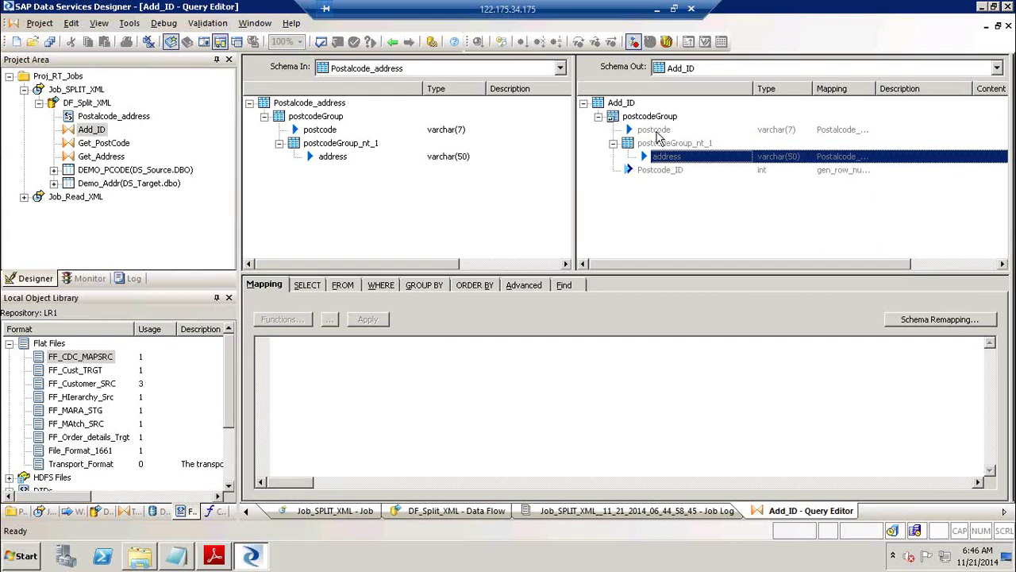
{"action": "left_click", "coordinate": [657, 132]}
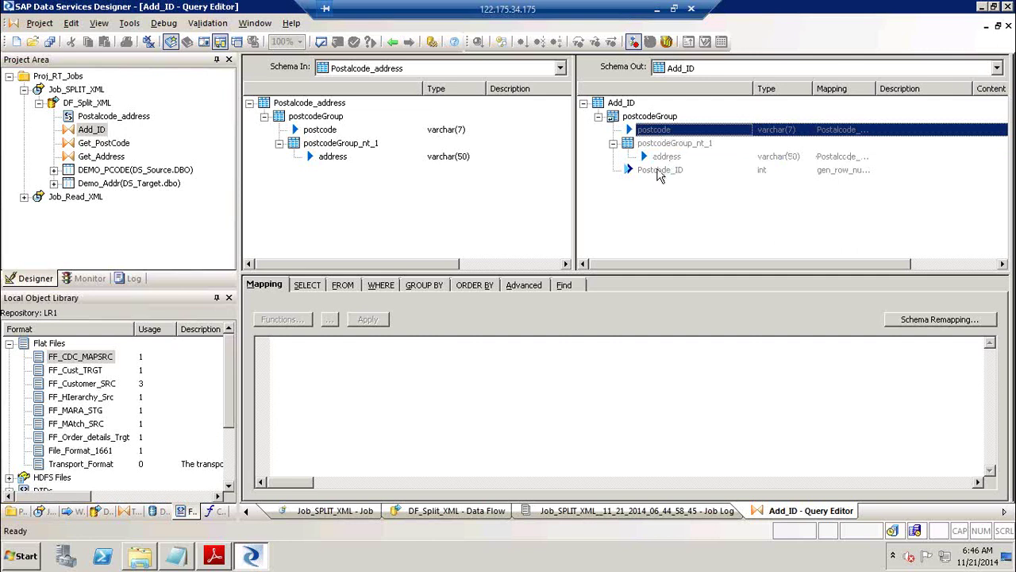
{"action": "left_click", "coordinate": [653, 173]}
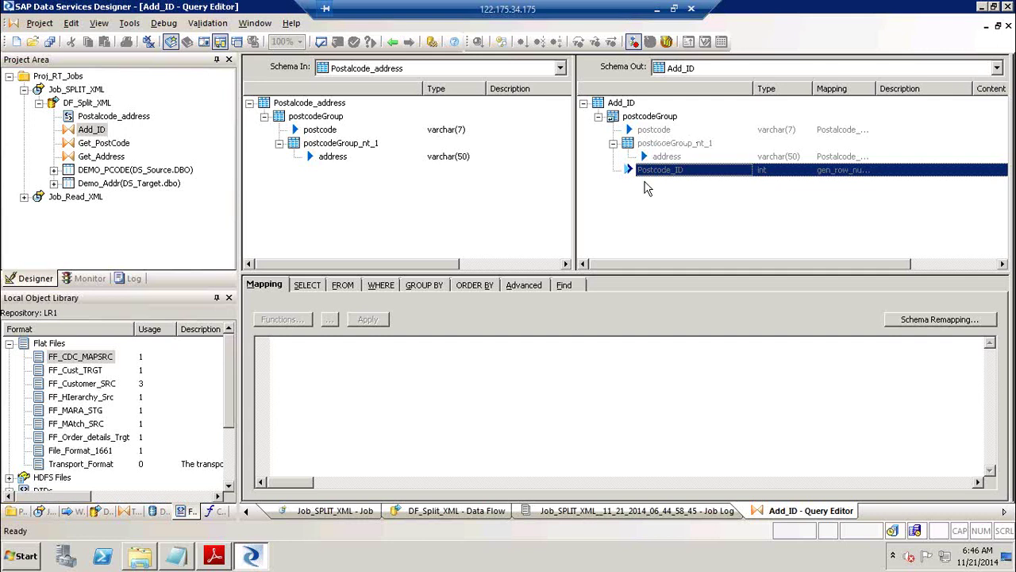
Close the Demo_Addr data preview and return to the Job_SPLIT_XML job canvas.
{"action": "left_click", "coordinate": [394, 41]}
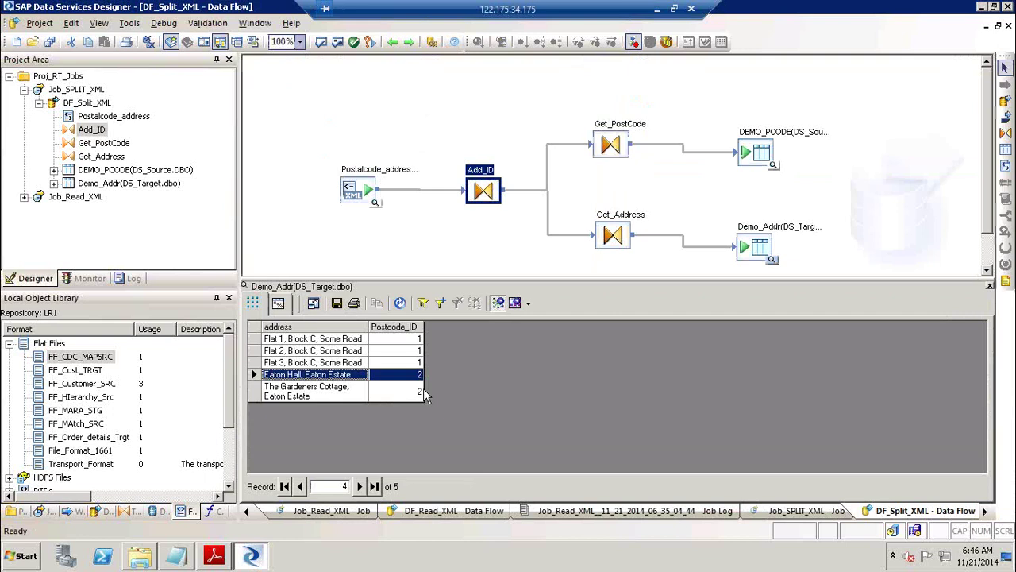
{"action": "left_click", "coordinate": [990, 287]}
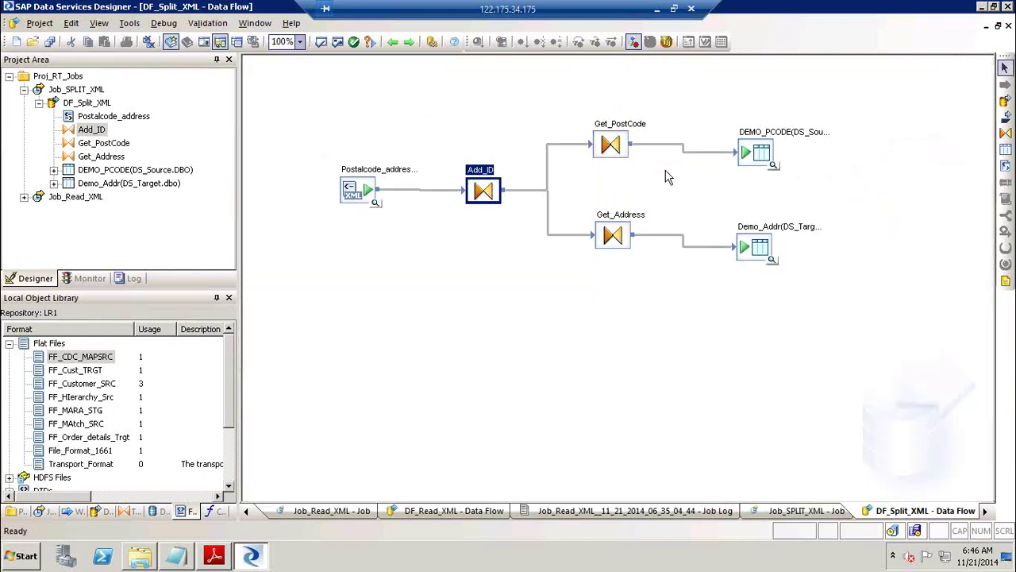
{"action": "left_click", "coordinate": [393, 44]}
{"action": "left_click", "coordinate": [393, 43]}
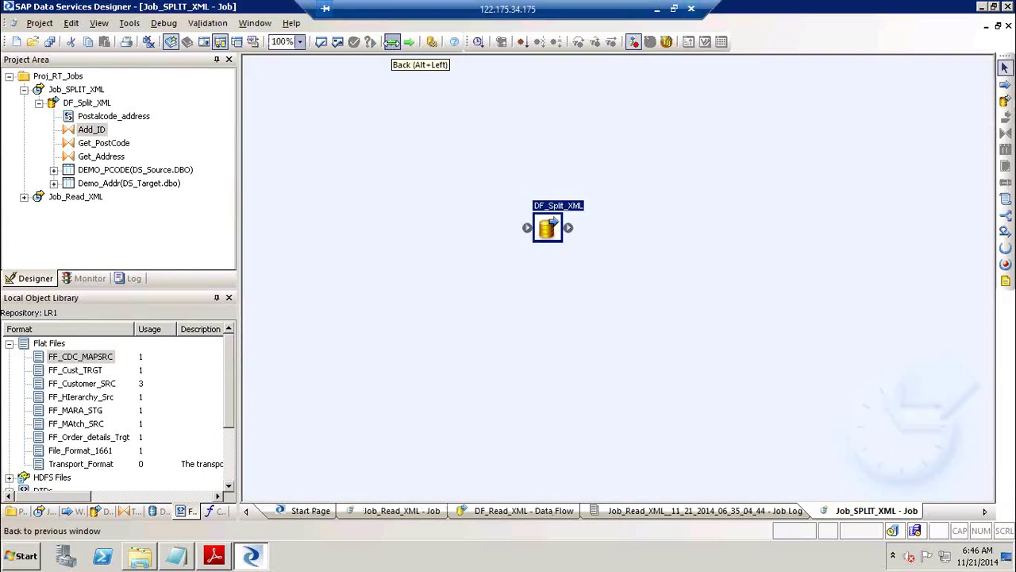
{"action": "left_click", "coordinate": [659, 9]}
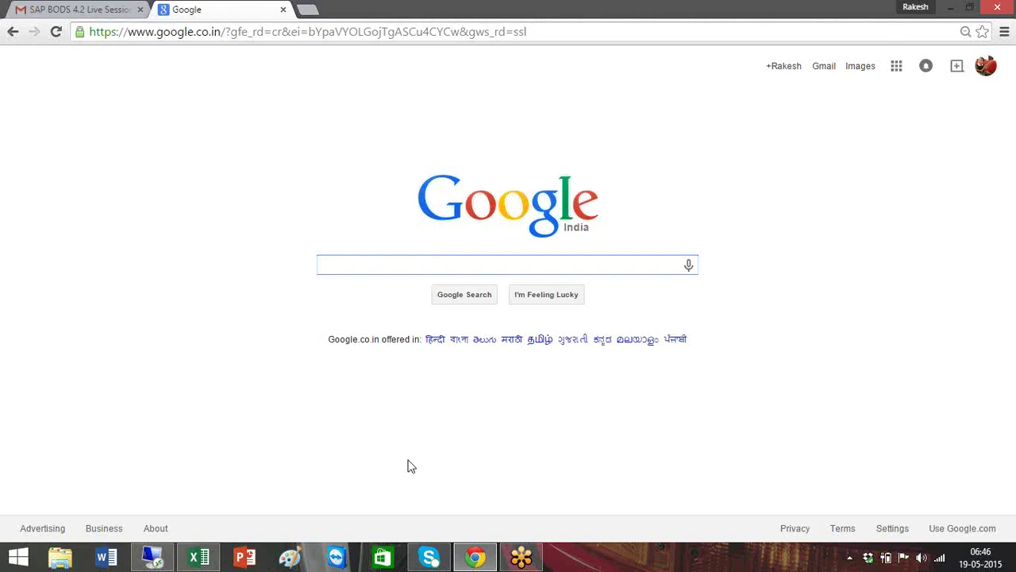
Page through the XML tutorial PDF's Writing XML files section to the Make XML File Target step.
{"action": "left_click", "coordinate": [152, 557]}
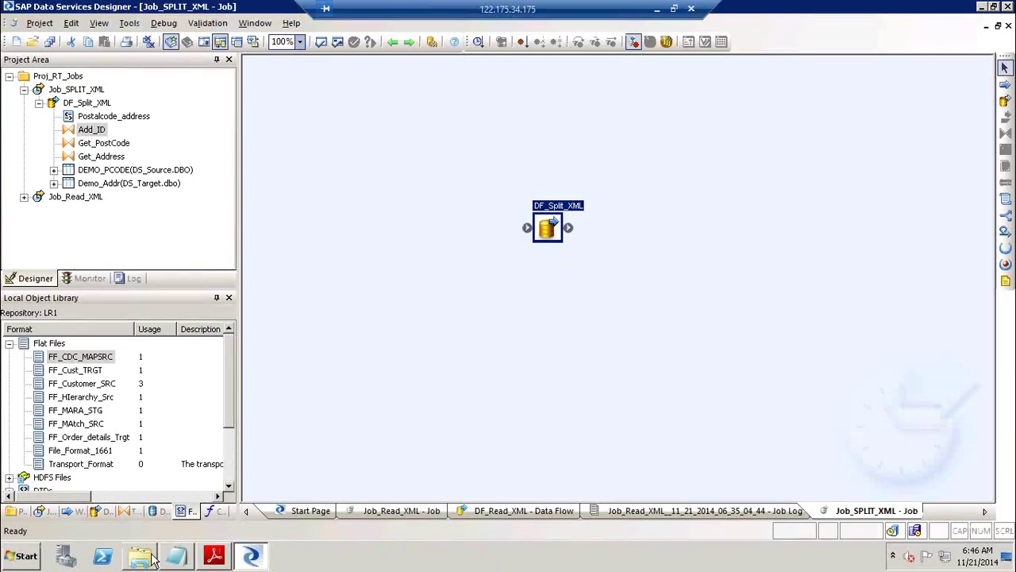
{"action": "left_click", "coordinate": [214, 556]}
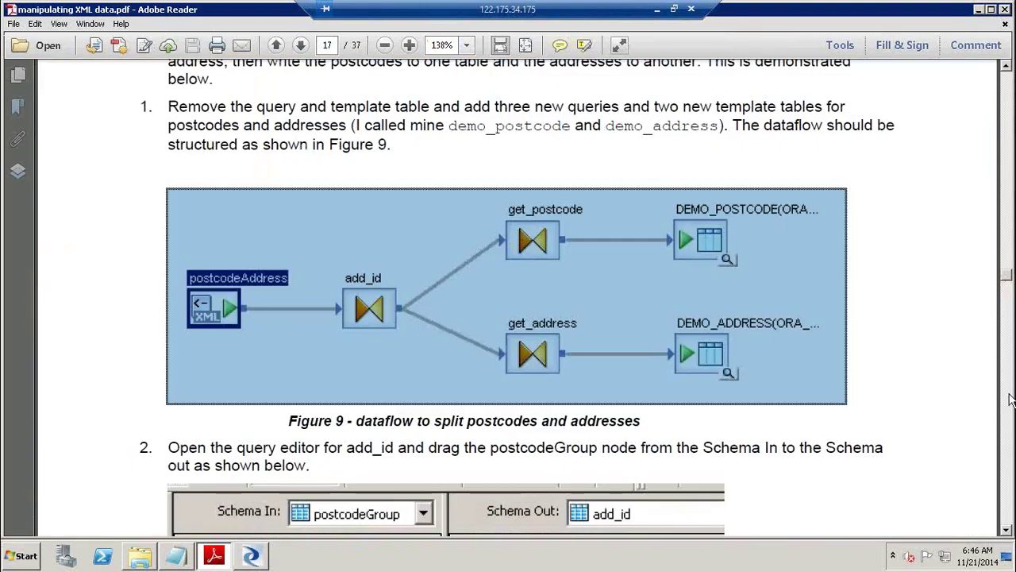
{"action": "left_click", "coordinate": [1010, 399]}
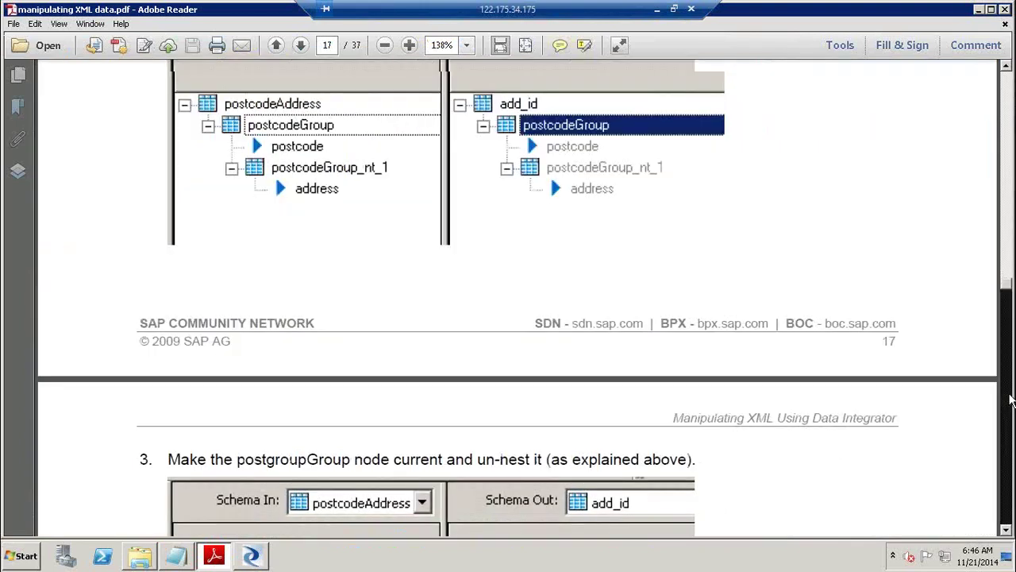
{"action": "left_click", "coordinate": [1010, 399]}
{"action": "left_click", "coordinate": [1011, 399]}
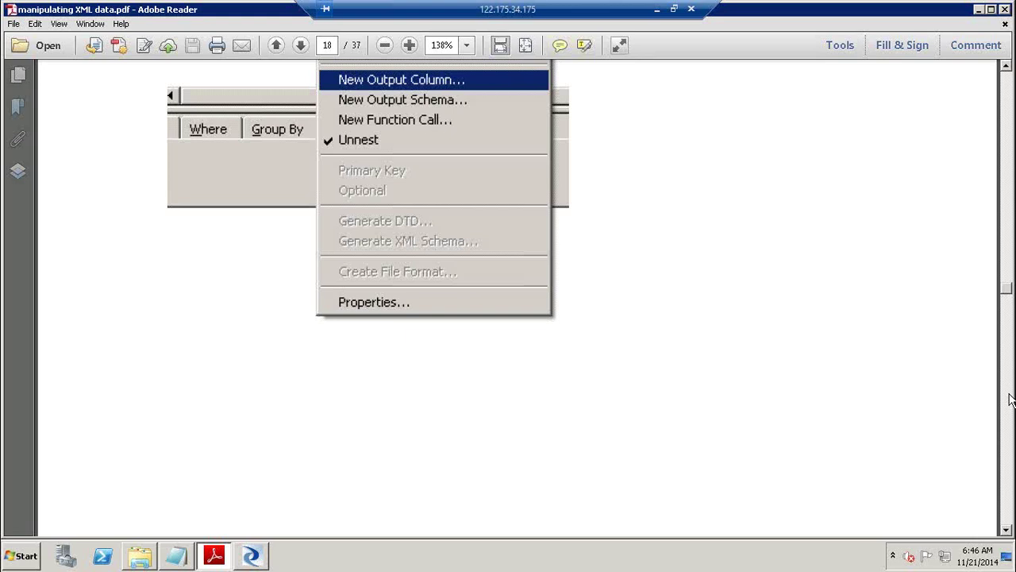
{"action": "left_click", "coordinate": [1010, 400]}
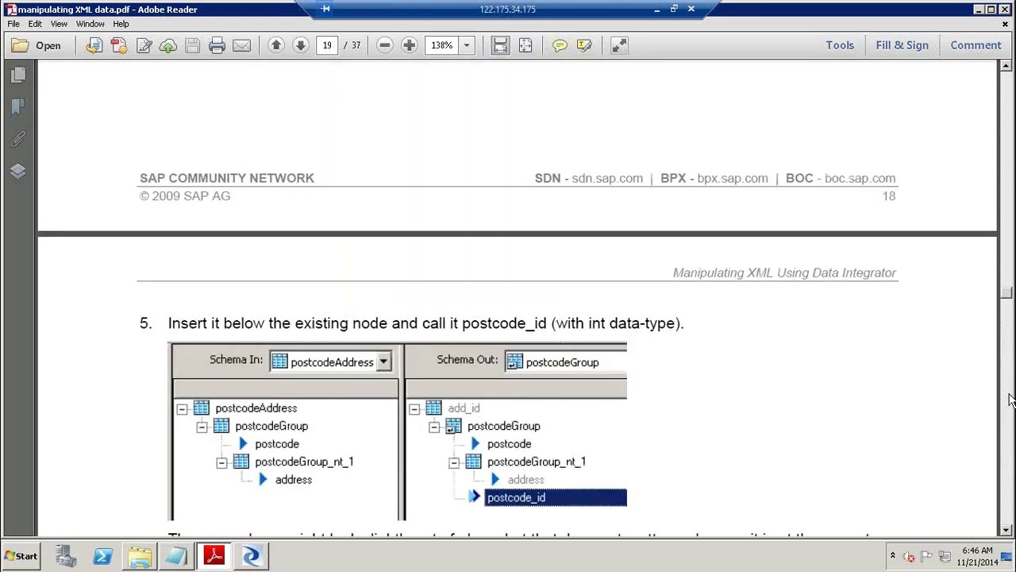
{"action": "left_click", "coordinate": [1011, 400]}
{"action": "left_click", "coordinate": [1010, 399]}
{"action": "left_click", "coordinate": [1011, 400]}
{"action": "left_click", "coordinate": [1011, 399]}
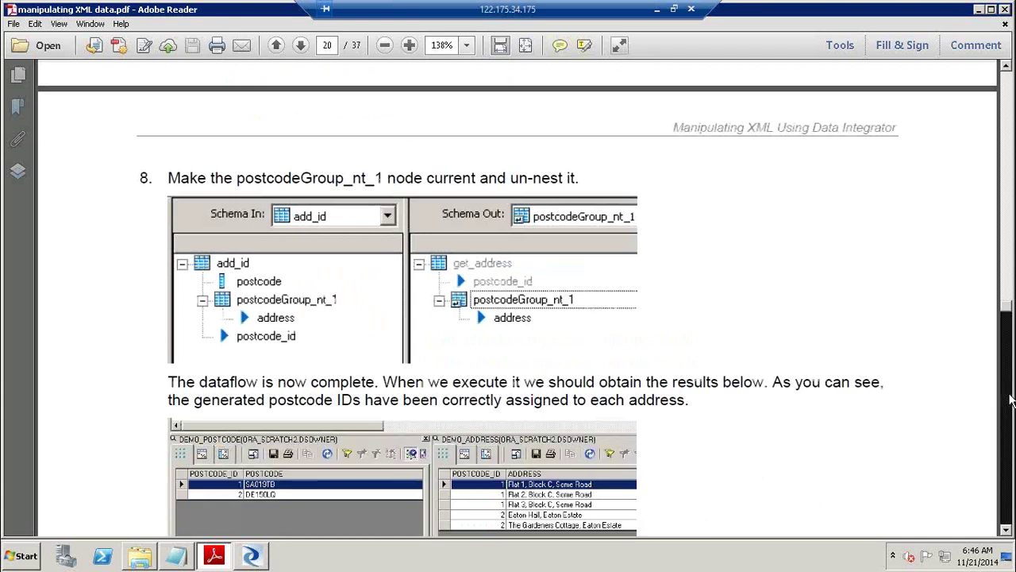
{"action": "left_click", "coordinate": [1011, 400]}
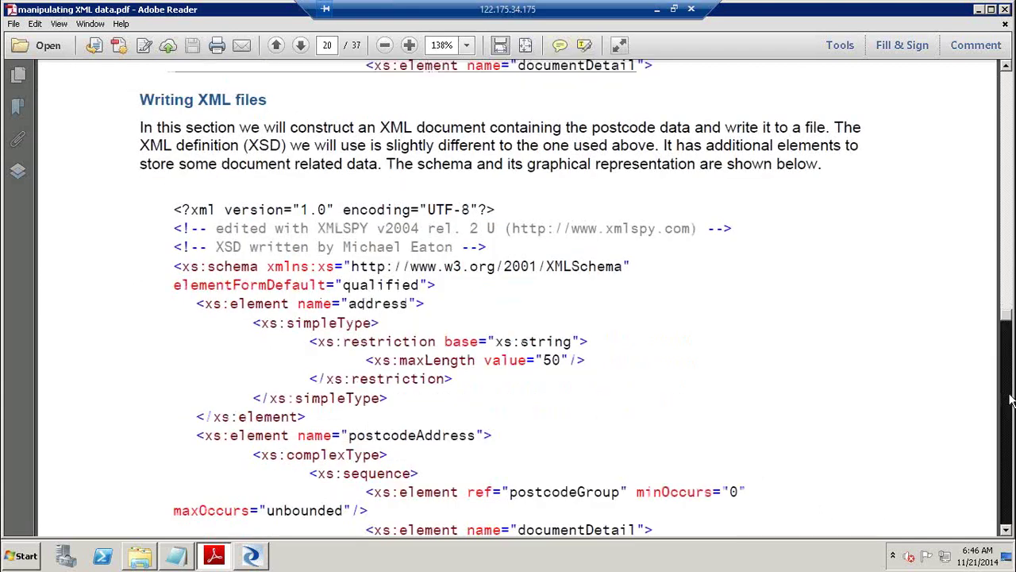
{"action": "left_click", "coordinate": [1011, 400]}
{"action": "left_click", "coordinate": [1011, 399]}
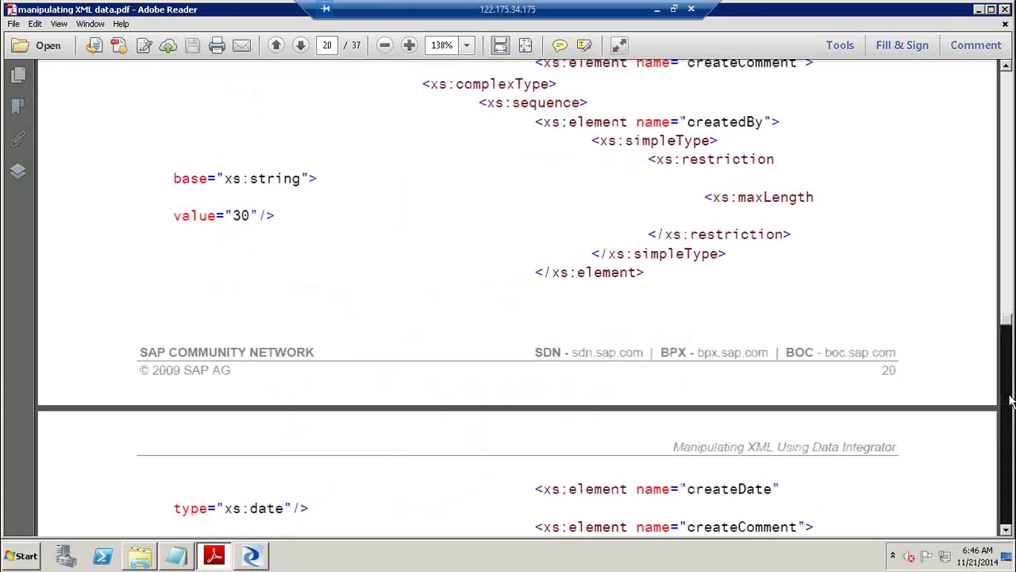
{"action": "left_click", "coordinate": [1011, 399]}
{"action": "left_click", "coordinate": [1011, 400]}
{"action": "left_click", "coordinate": [1010, 399]}
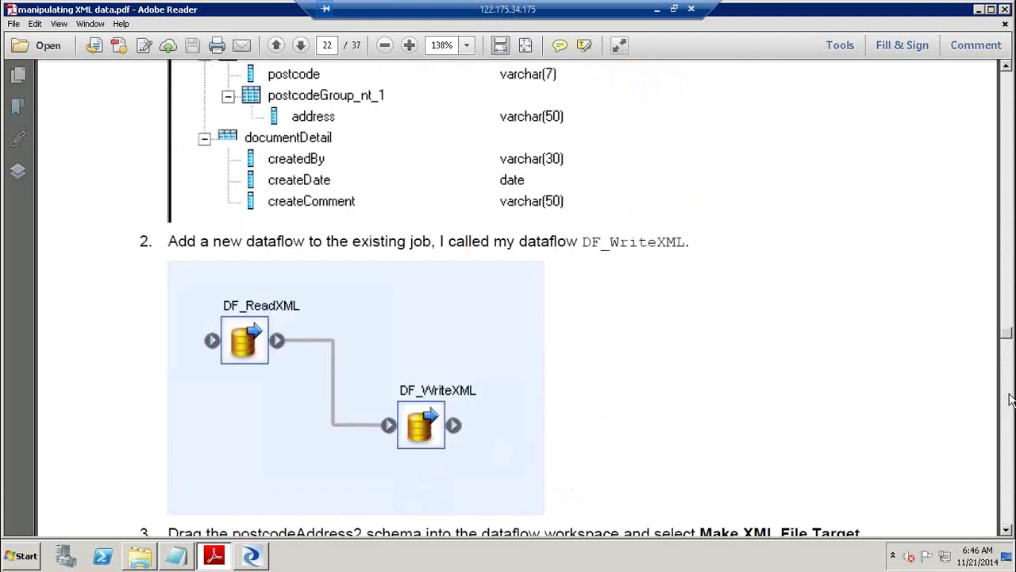
{"action": "left_click", "coordinate": [1010, 399]}
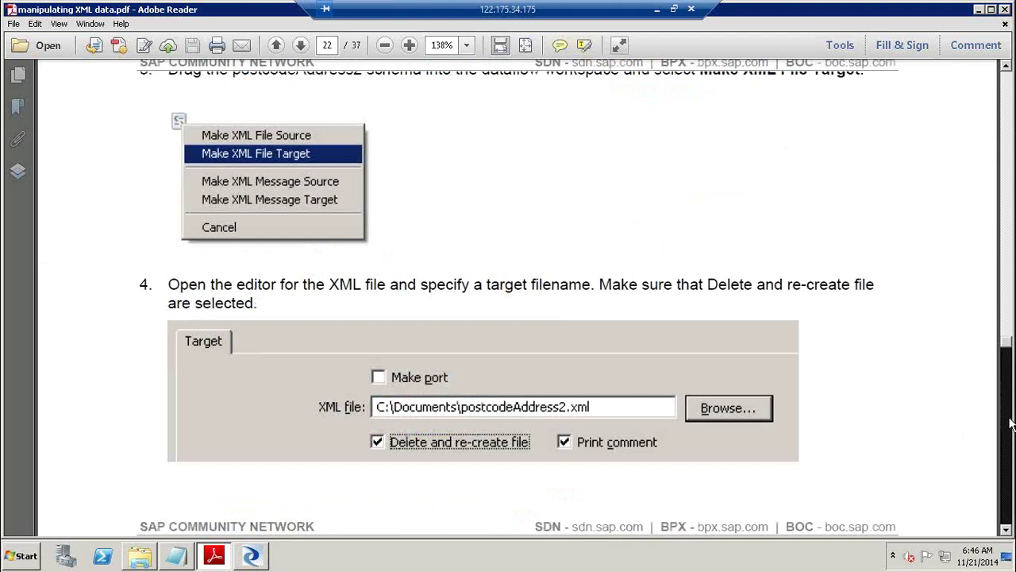
Bring step 5's dataflow diagram with Row_Generation fully into view, then return to Designer.
{"action": "left_click", "coordinate": [1011, 423]}
{"action": "left_click", "coordinate": [1011, 424]}
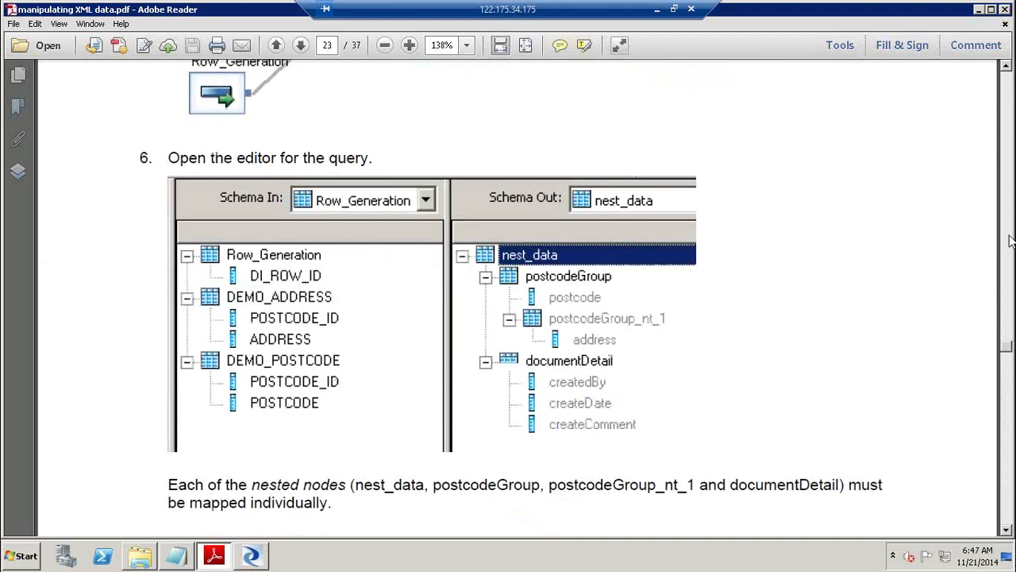
{"action": "left_click", "coordinate": [1011, 95]}
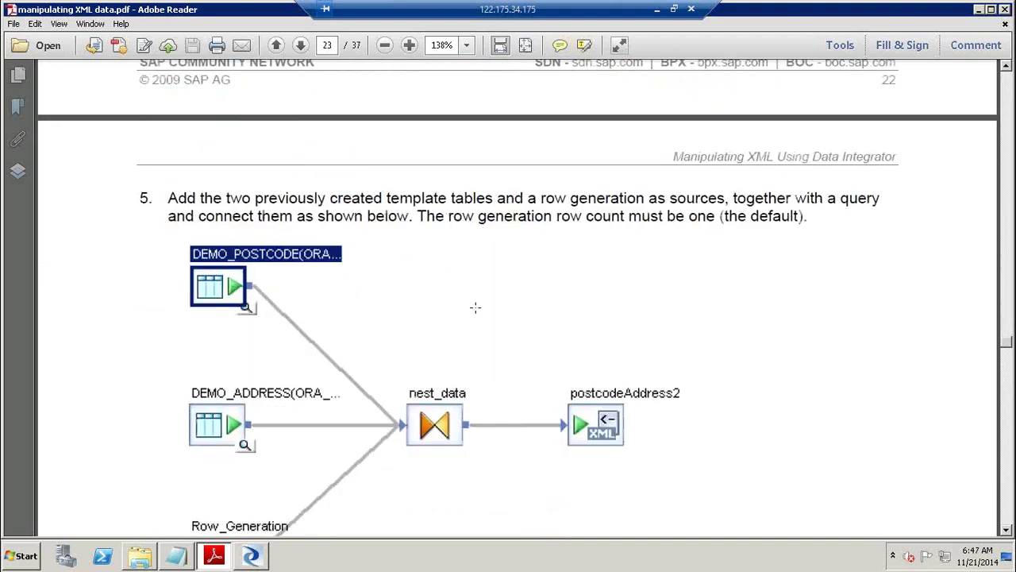
{"action": "left_click", "coordinate": [534, 299]}
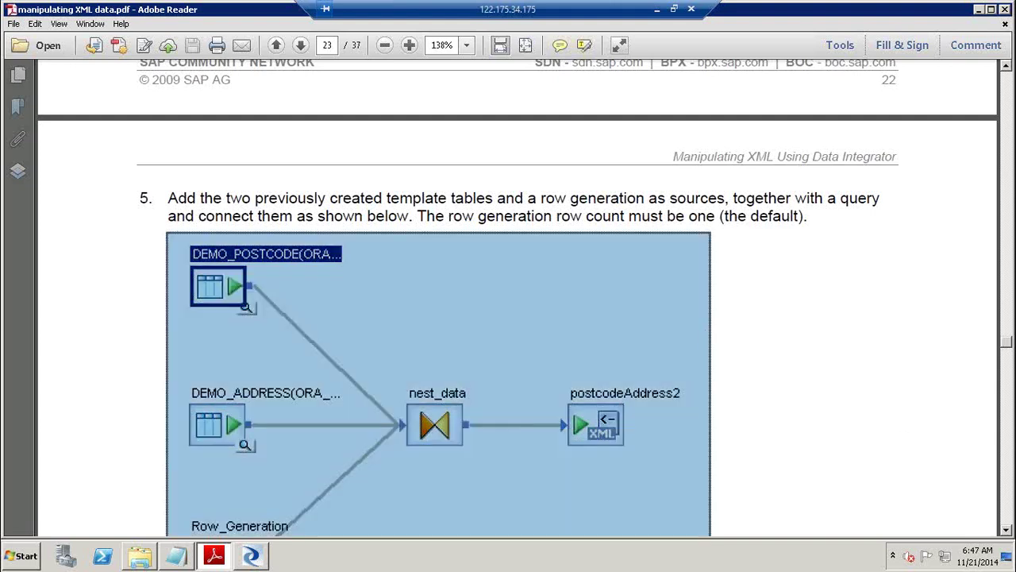
{"action": "left_click", "coordinate": [1008, 533]}
{"action": "left_click", "coordinate": [1008, 534]}
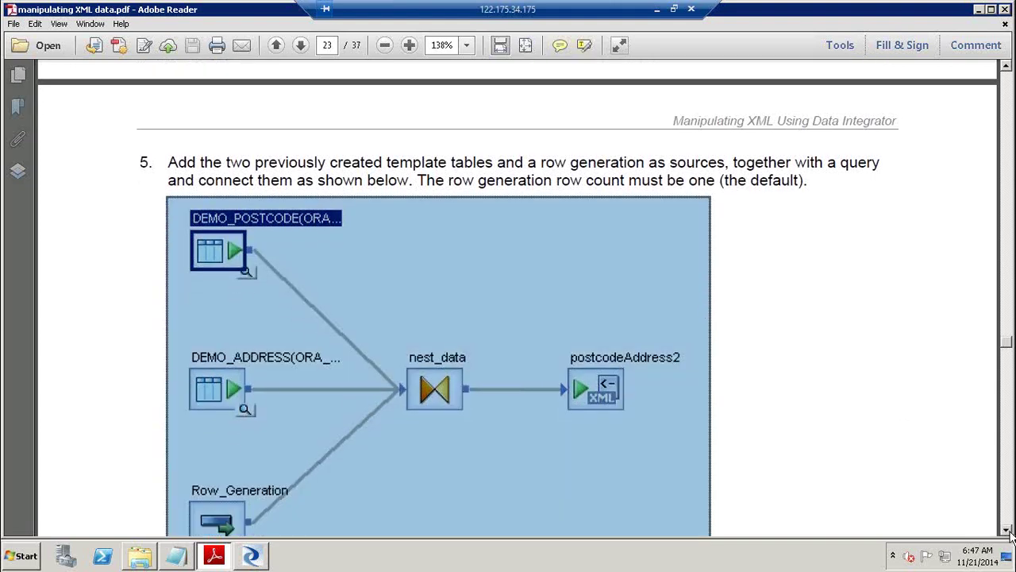
{"action": "left_click", "coordinate": [1006, 531]}
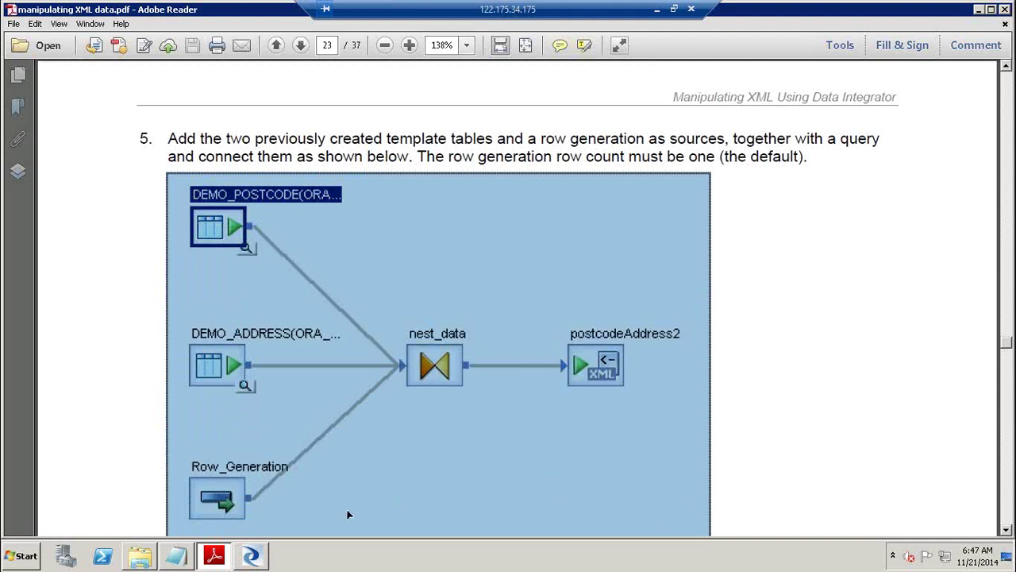
{"action": "left_click", "coordinate": [253, 559]}
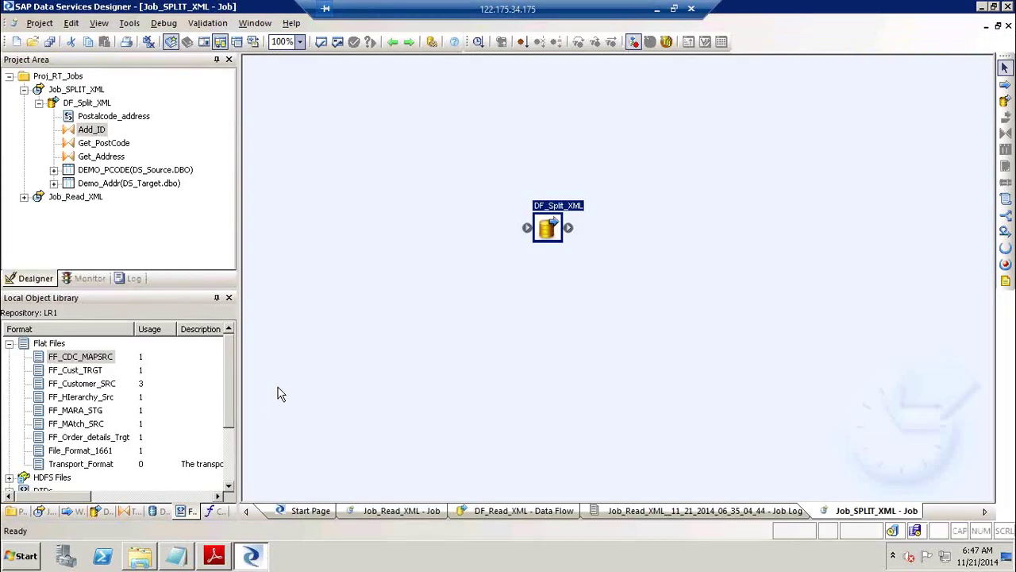
Import postcodeAddress2.xsd as XML schema format postcodeAddress2 with root element postcodeAddress.
{"action": "left_click", "coordinate": [24, 89]}
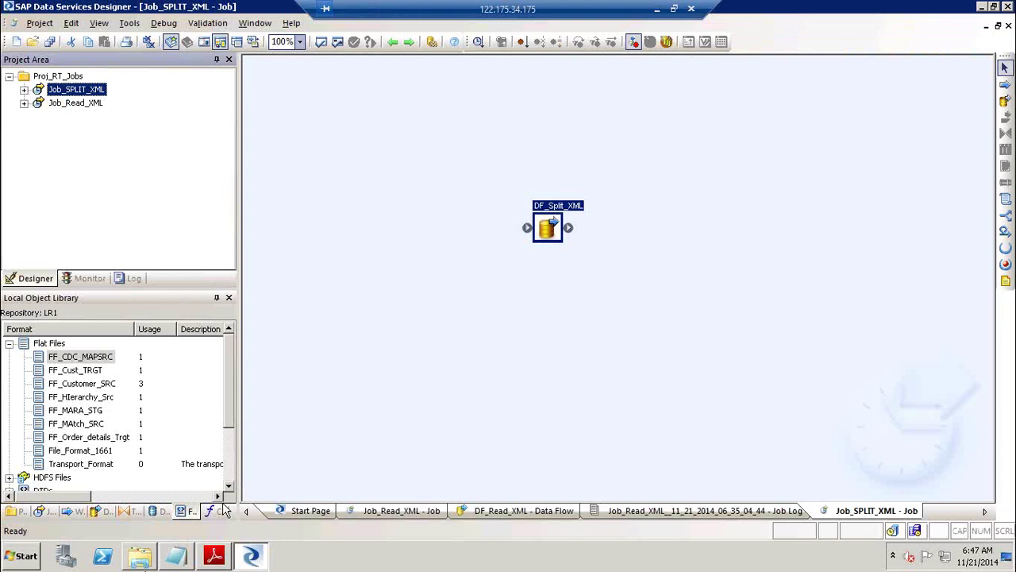
{"action": "left_click", "coordinate": [11, 346]}
{"action": "right_click", "coordinate": [60, 385]}
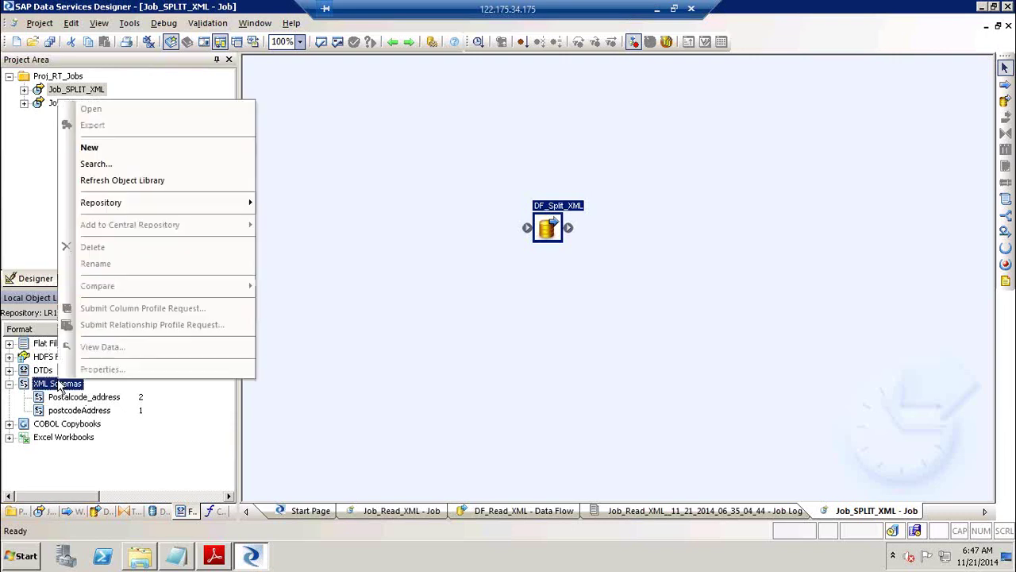
{"action": "left_click", "coordinate": [136, 149]}
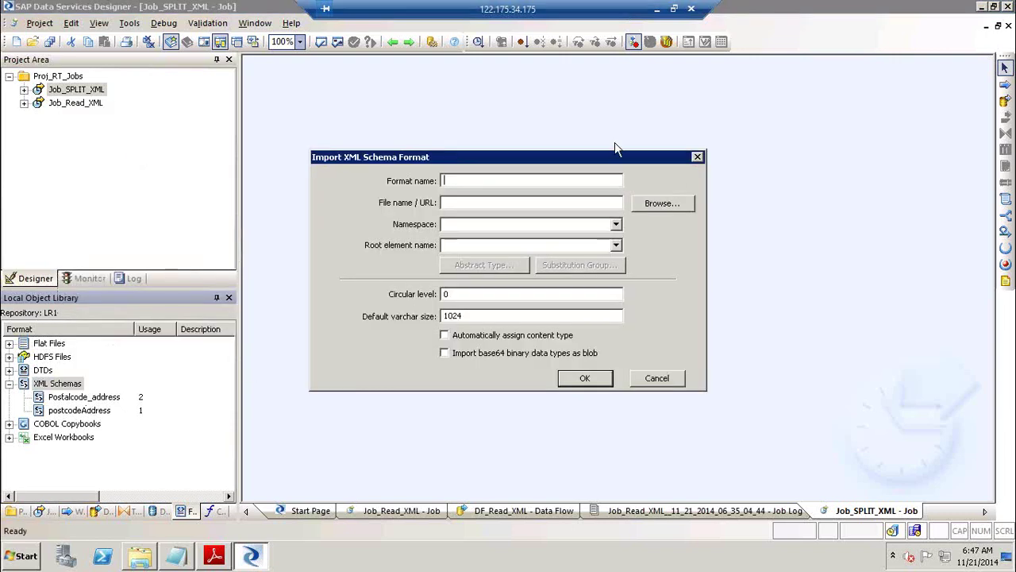
{"action": "left_click", "coordinate": [671, 204]}
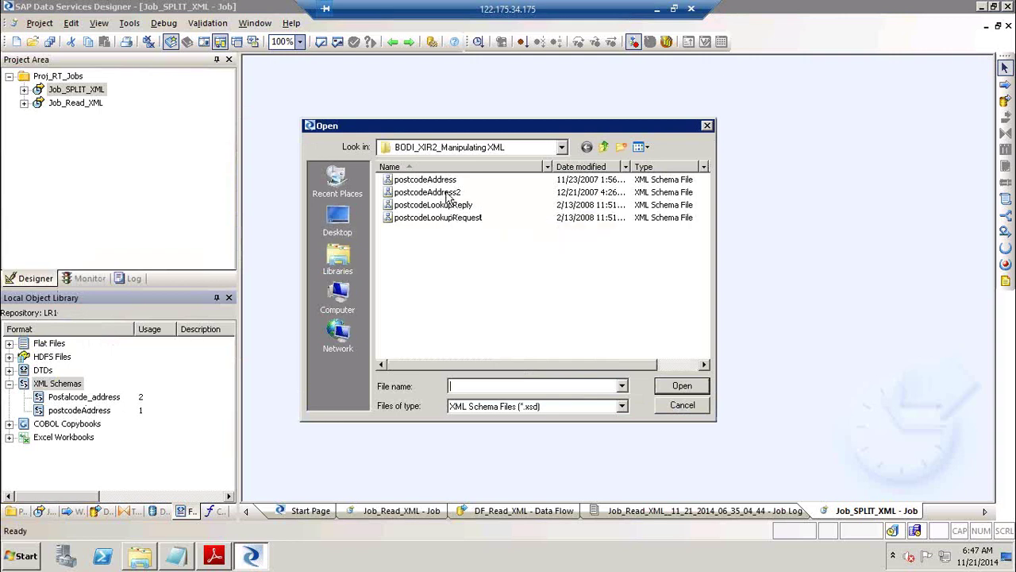
{"action": "left_click", "coordinate": [449, 194]}
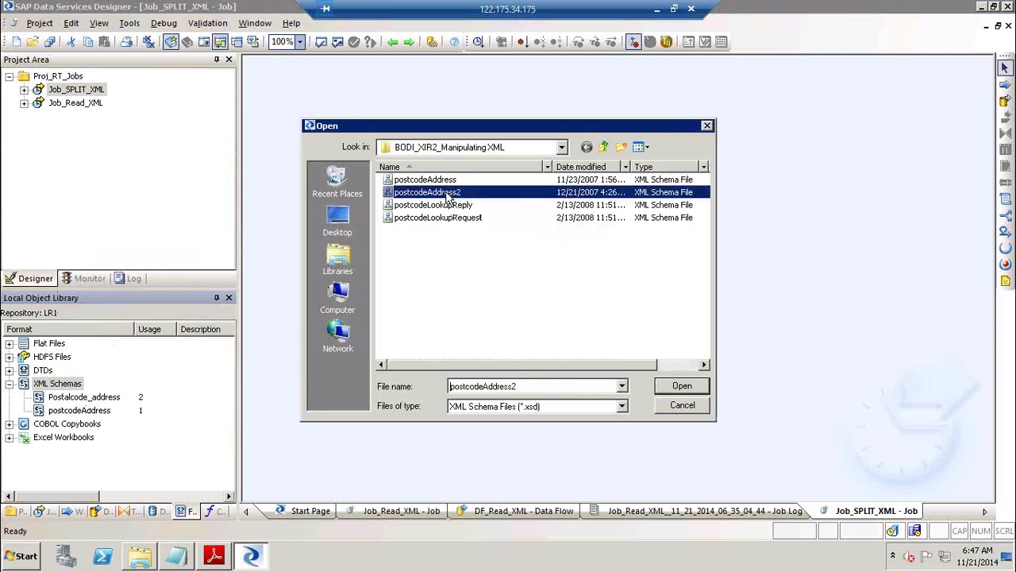
{"action": "left_click", "coordinate": [684, 387]}
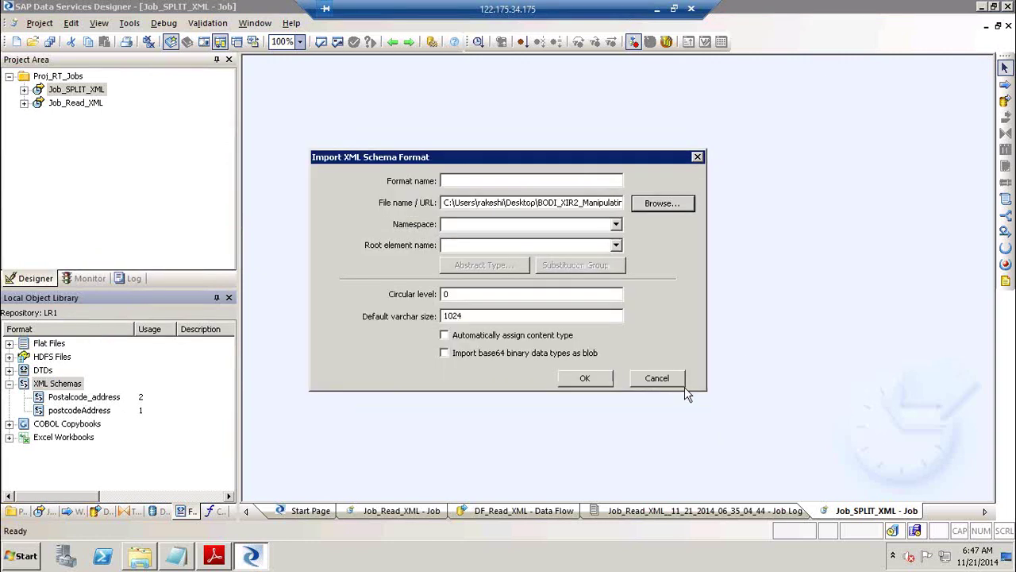
{"action": "left_click", "coordinate": [616, 247]}
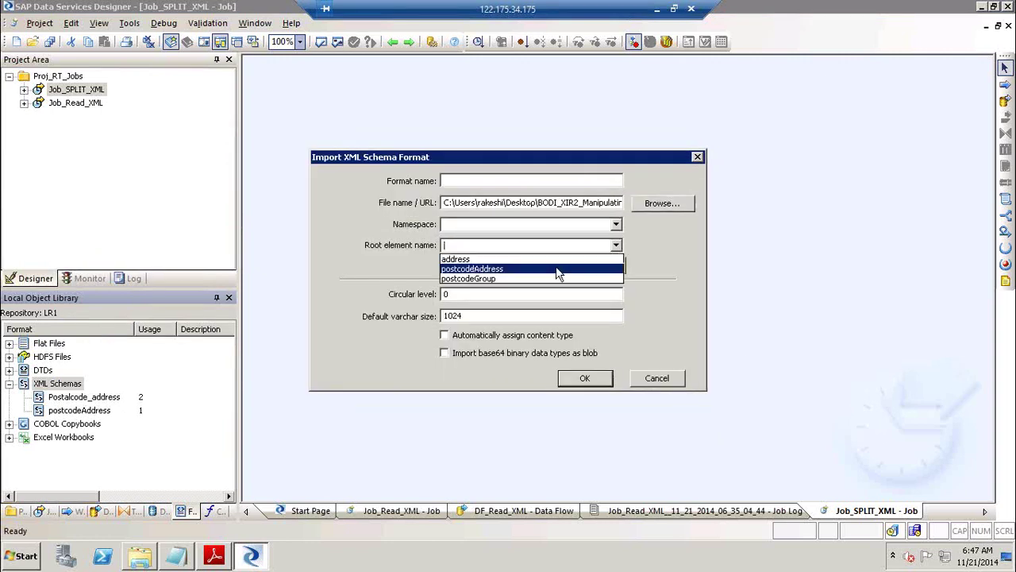
{"action": "left_click", "coordinate": [558, 269]}
{"action": "key", "text": "ctrl+c"}
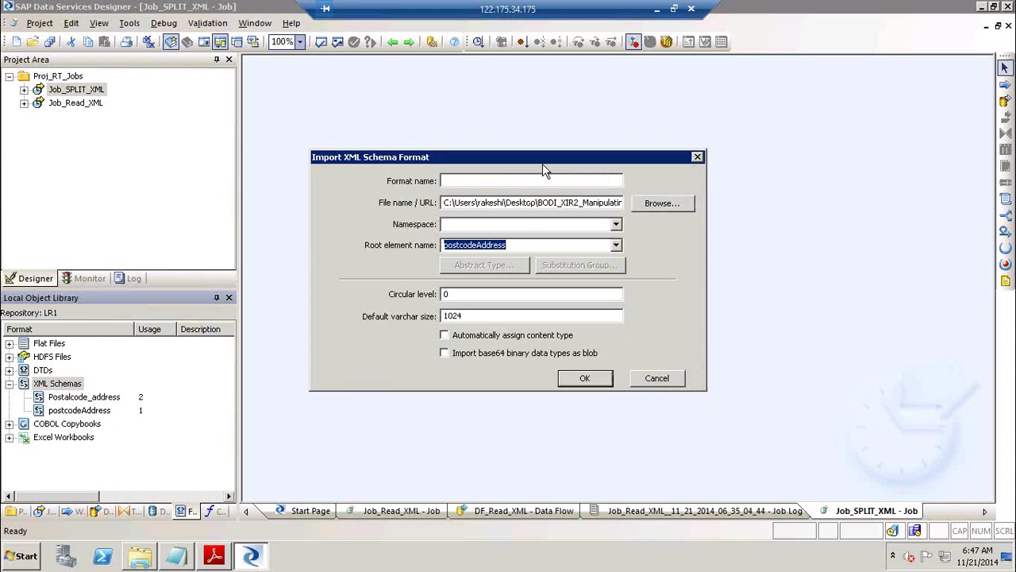
{"action": "left_click", "coordinate": [511, 179]}
{"action": "key", "text": "ctrl+v"}
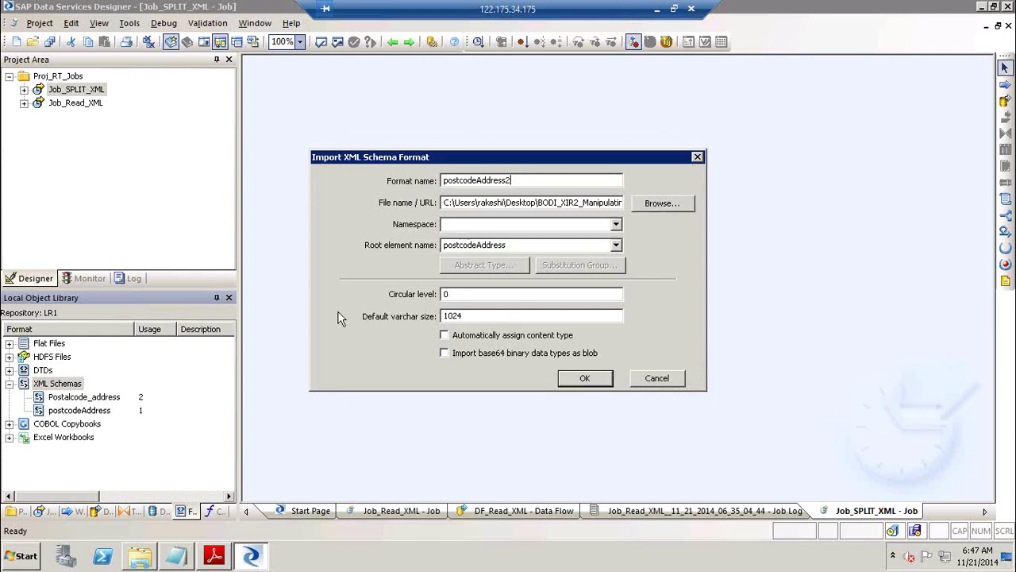
{"action": "left_click", "coordinate": [584, 378]}
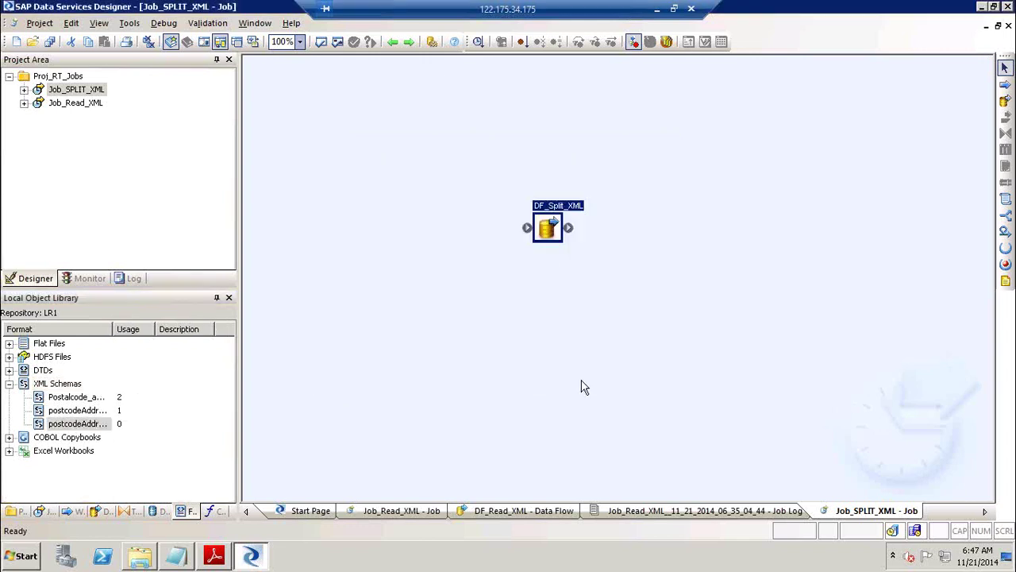
Create a new batch job named Job_Write_XML in the Proj_RT_Jobs project.
{"action": "right_click", "coordinate": [72, 77]}
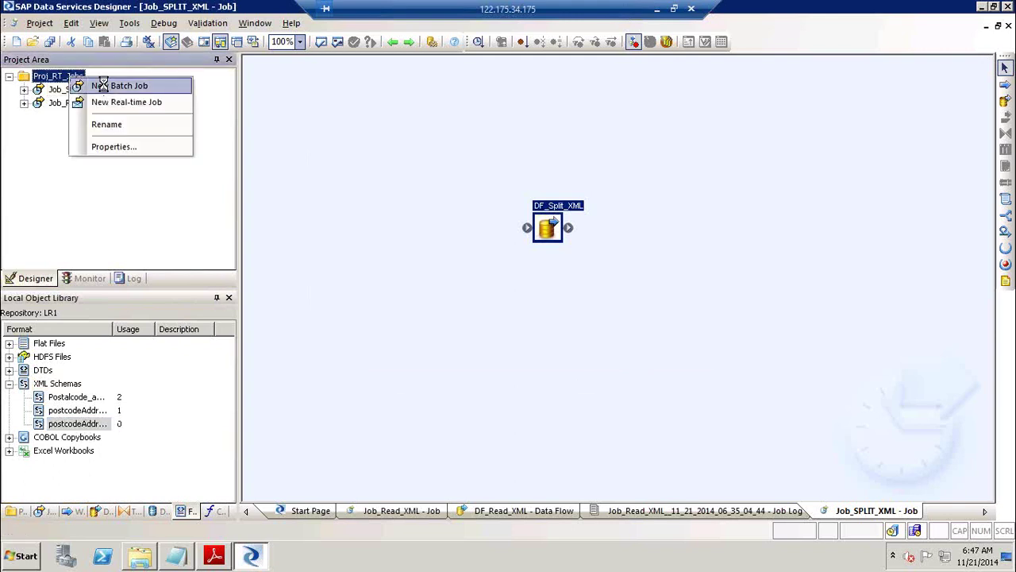
{"action": "left_click", "coordinate": [101, 85]}
{"action": "type", "text": "Jo"}
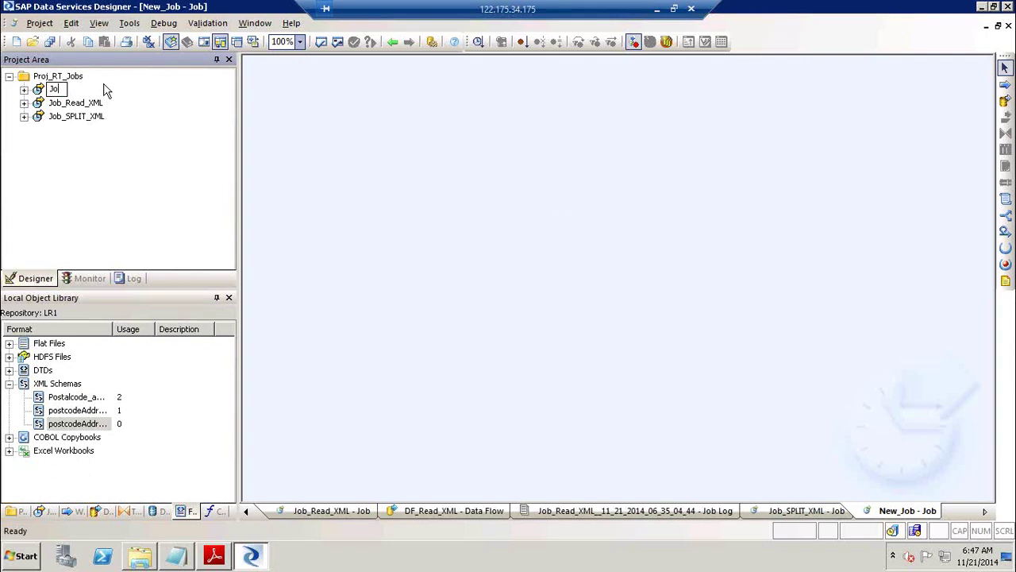
{"action": "type", "text": "b_Write_XML"}
{"action": "key", "text": "Return"}
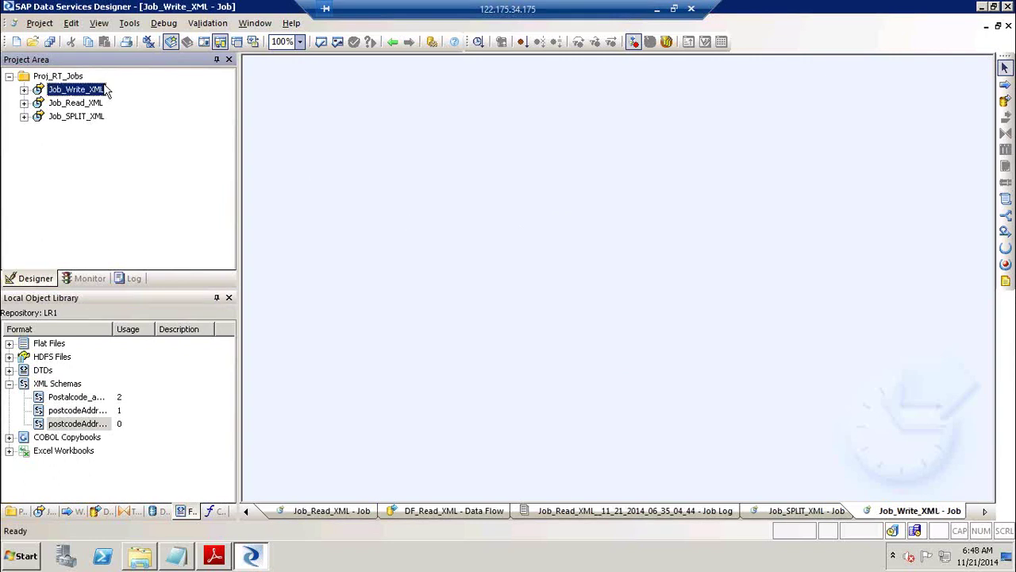
Add a data flow named DF_Write_XML to Job_Write_XML and open it.
{"action": "left_click", "coordinate": [77, 424]}
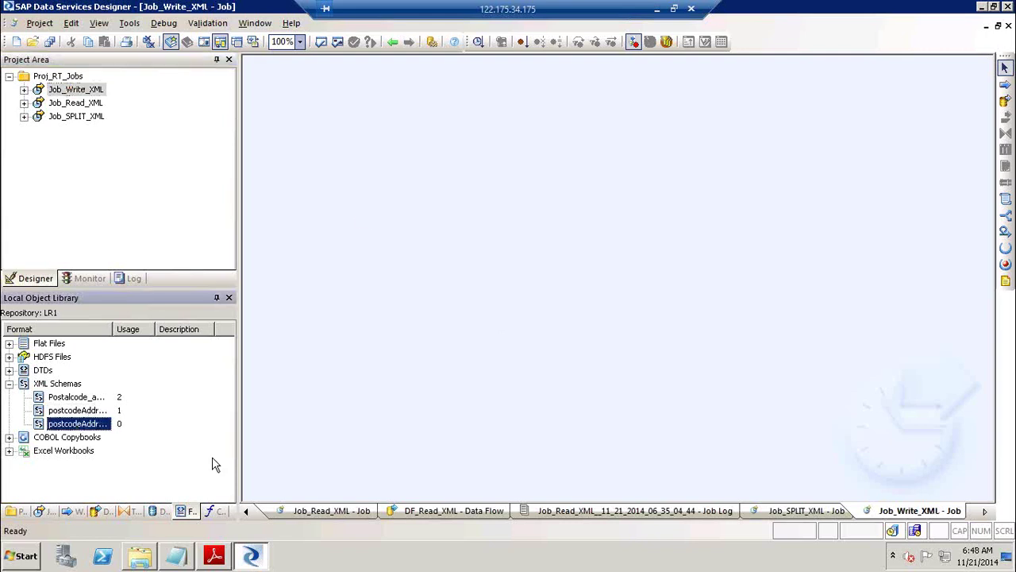
{"action": "left_click", "coordinate": [1005, 101]}
{"action": "left_click", "coordinate": [409, 226]}
{"action": "type", "text": "D"}
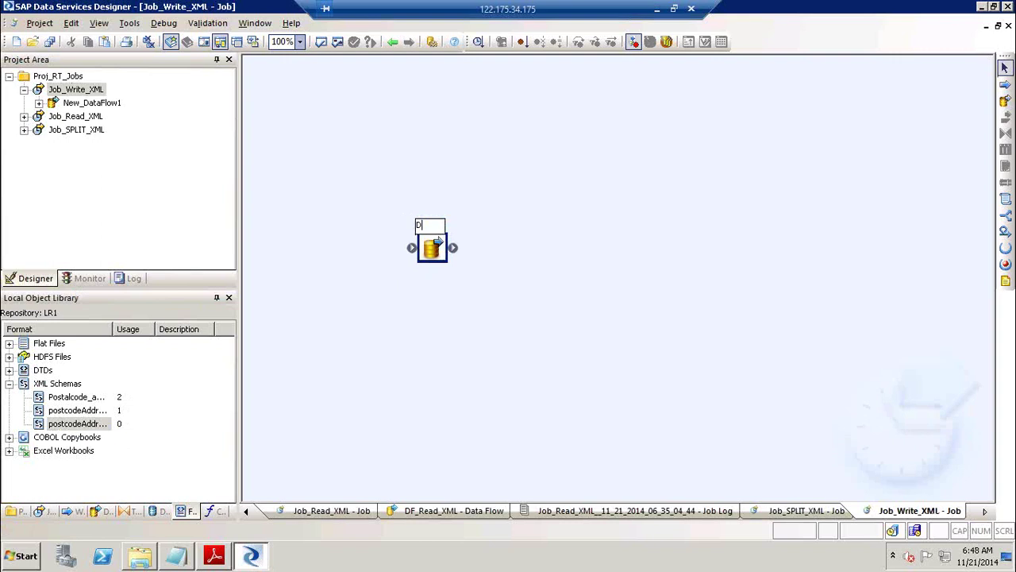
{"action": "type", "text": "F_Write_XML"}
{"action": "left_click", "coordinate": [445, 198]}
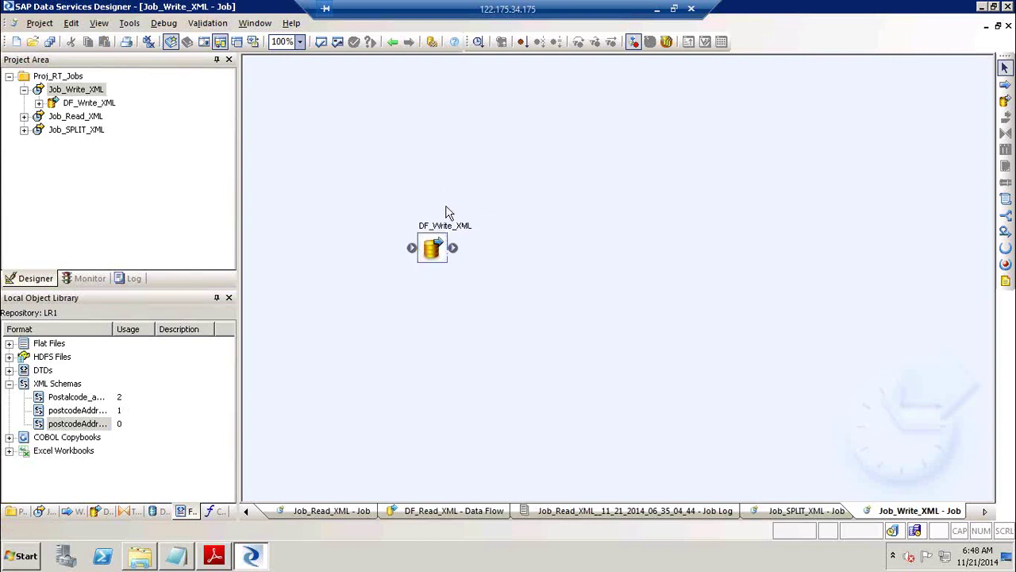
{"action": "double_click", "coordinate": [431, 243]}
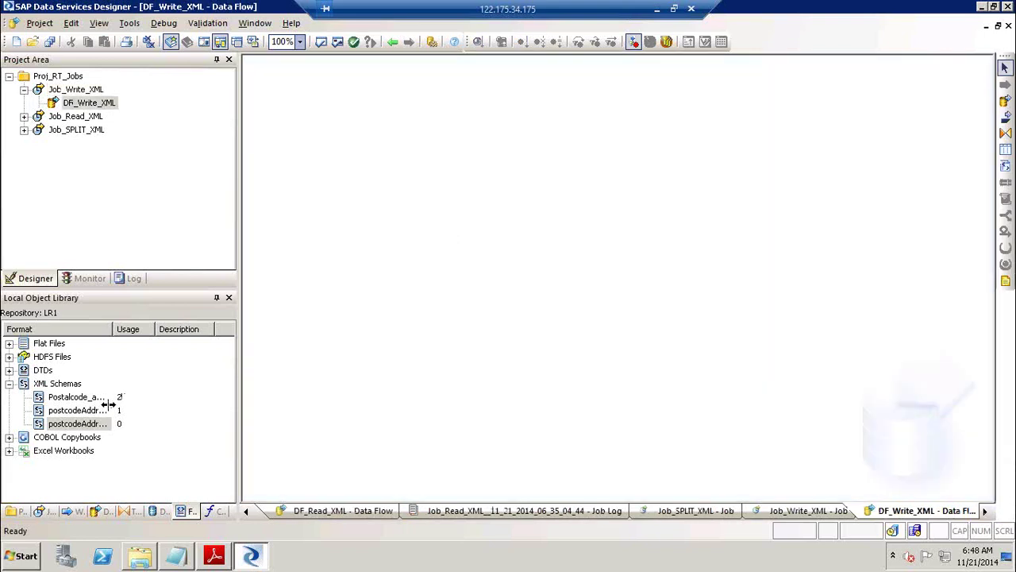
Drop postcodeAddress2 into DF_Write_XML as an XML file target and open its target editor.
{"action": "left_click", "coordinate": [72, 424]}
{"action": "left_click_drag", "start_coordinate": [193, 420], "coordinate": [709, 218]}
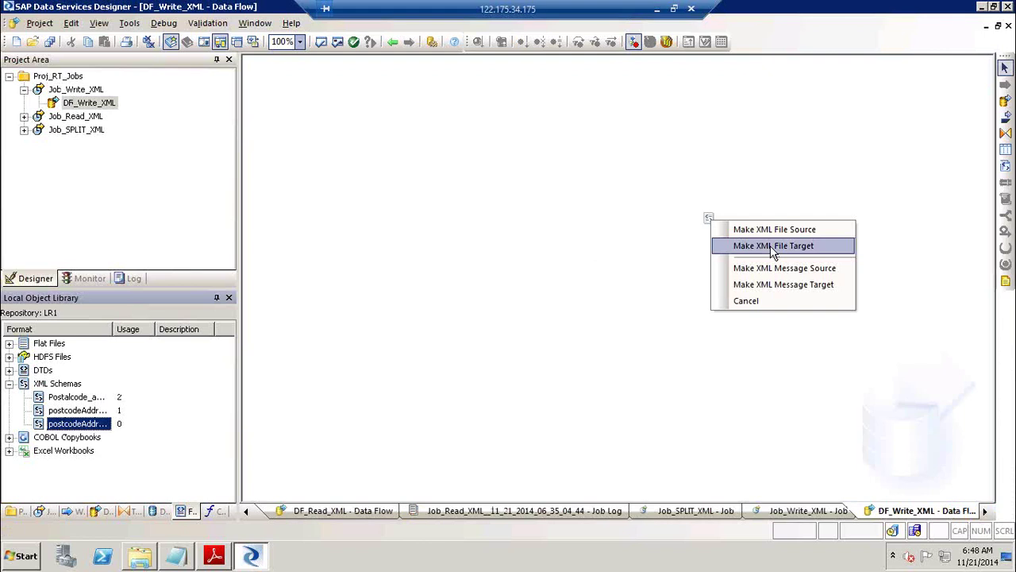
{"action": "left_click", "coordinate": [773, 248]}
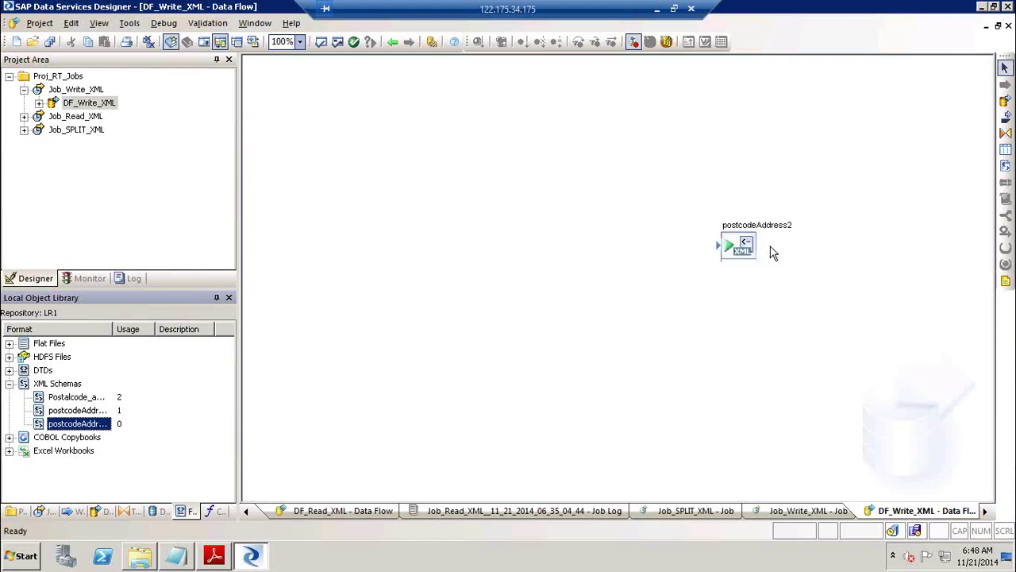
{"action": "double_click", "coordinate": [759, 228]}
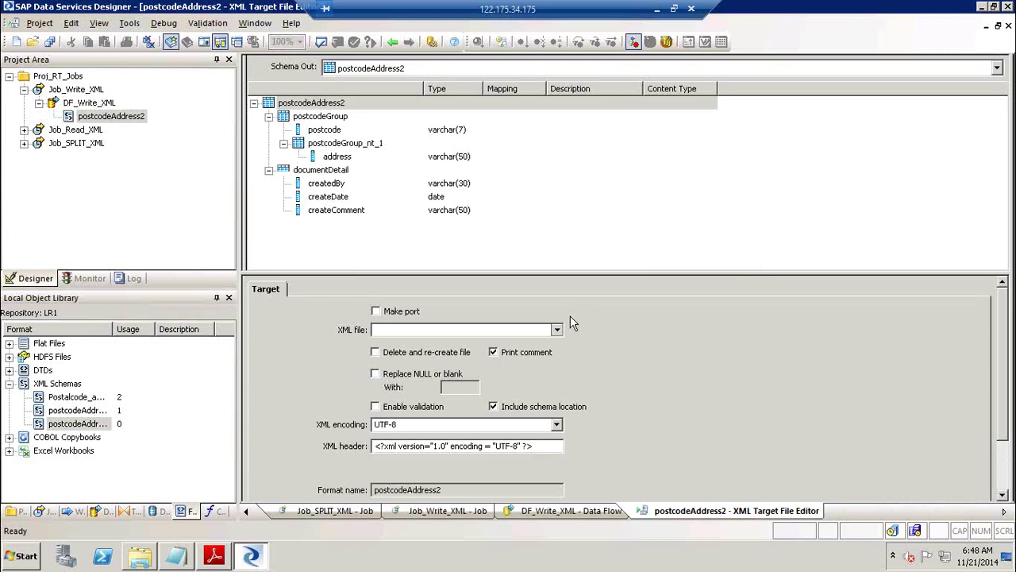
Browse for a new target file on the Desktop and name it Write_XML1.
{"action": "left_click", "coordinate": [559, 329]}
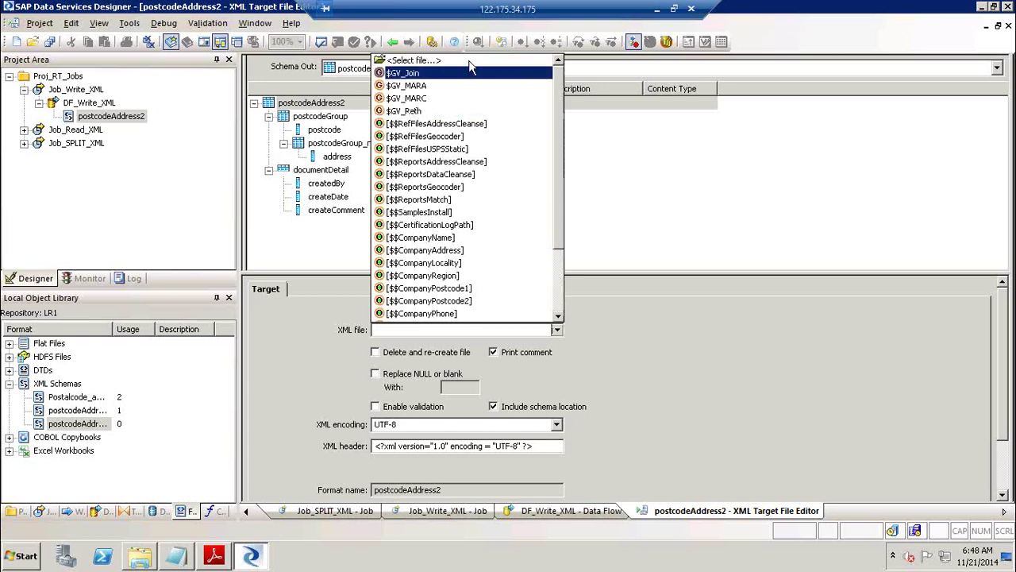
{"action": "left_click", "coordinate": [470, 62]}
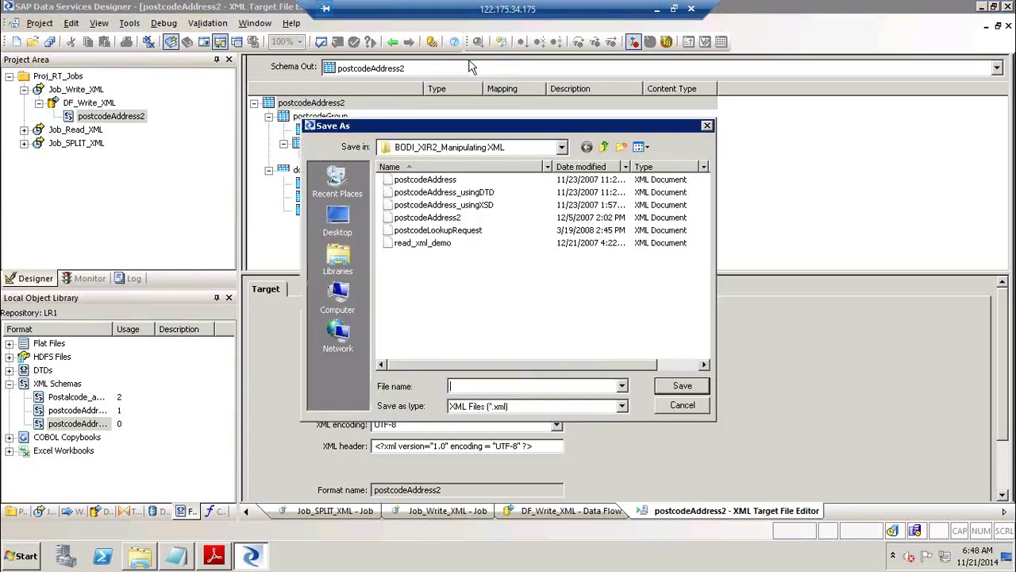
{"action": "left_click", "coordinate": [338, 218]}
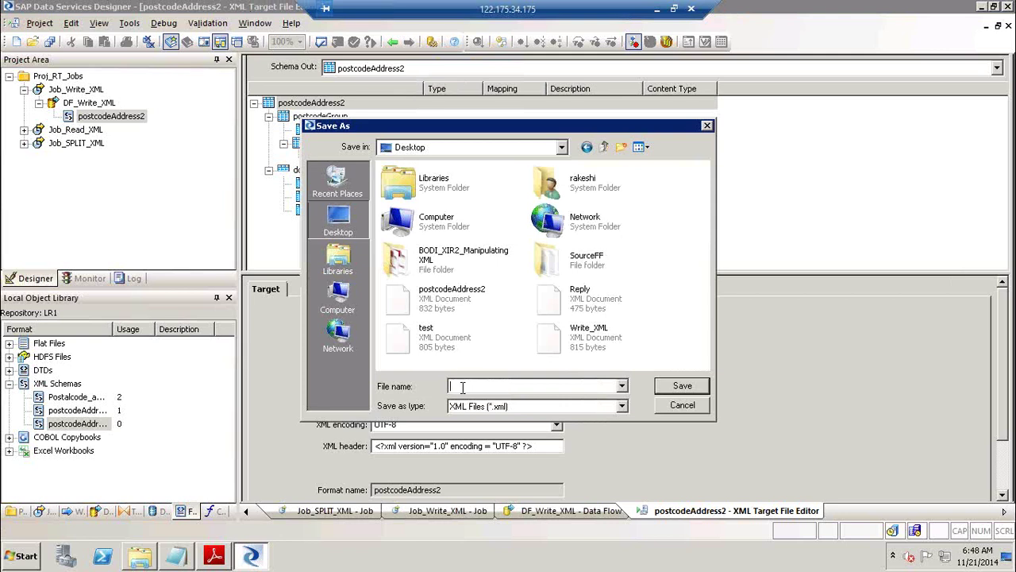
{"action": "type", "text": "WriteP"}
{"action": "key", "text": "BackSpace"}
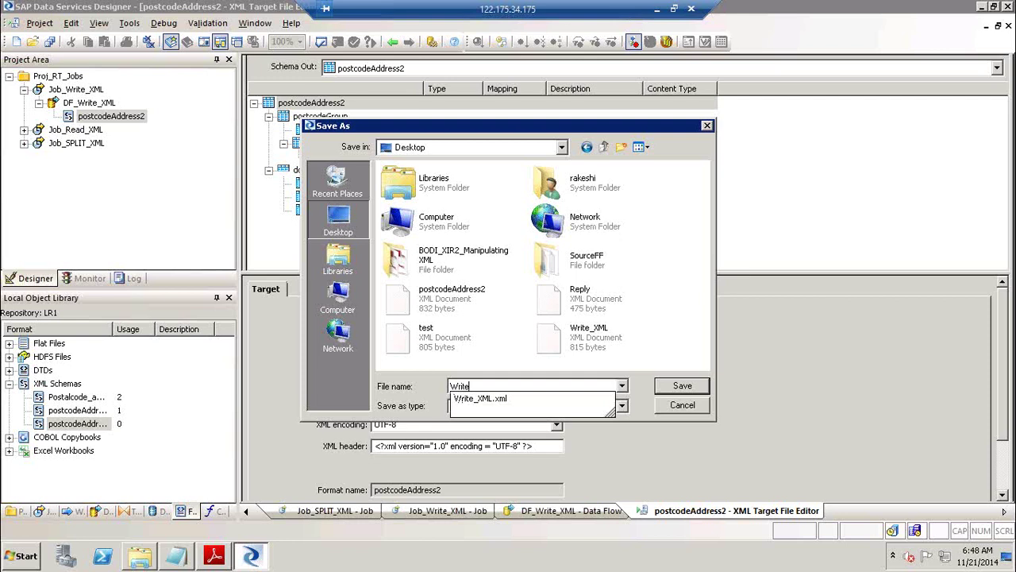
{"action": "type", "text": "_XML1"}
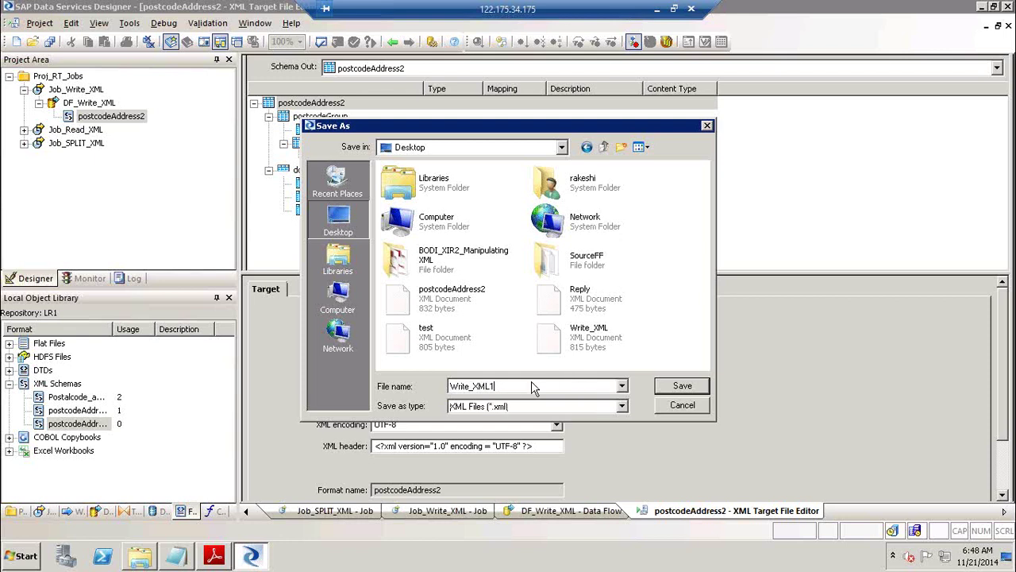
Create an OutBound folder inside SourceFF and save Write_XML1.xml there.
{"action": "double_click", "coordinate": [553, 254]}
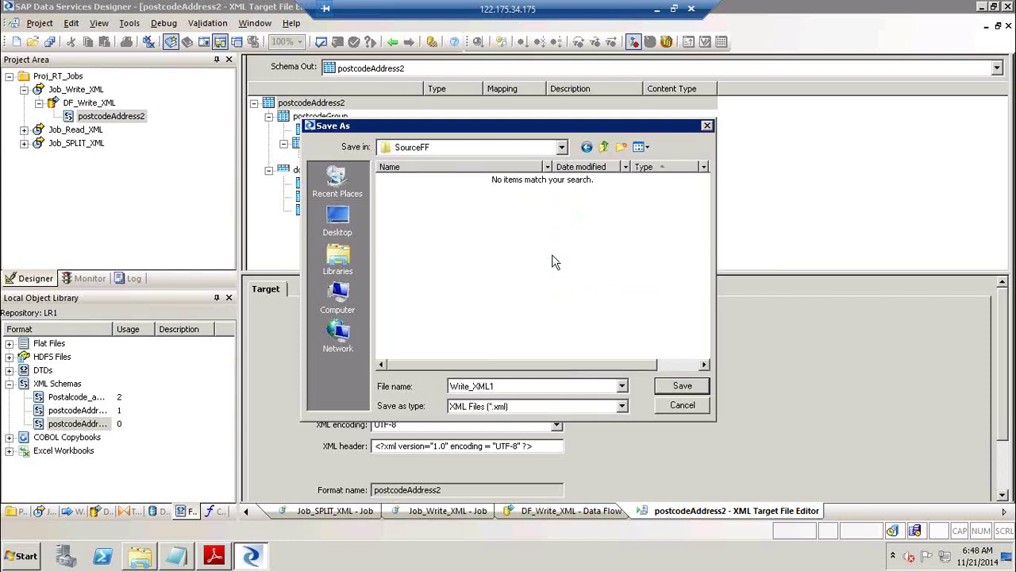
{"action": "left_click", "coordinate": [625, 145]}
{"action": "type", "text": "OutBou"}
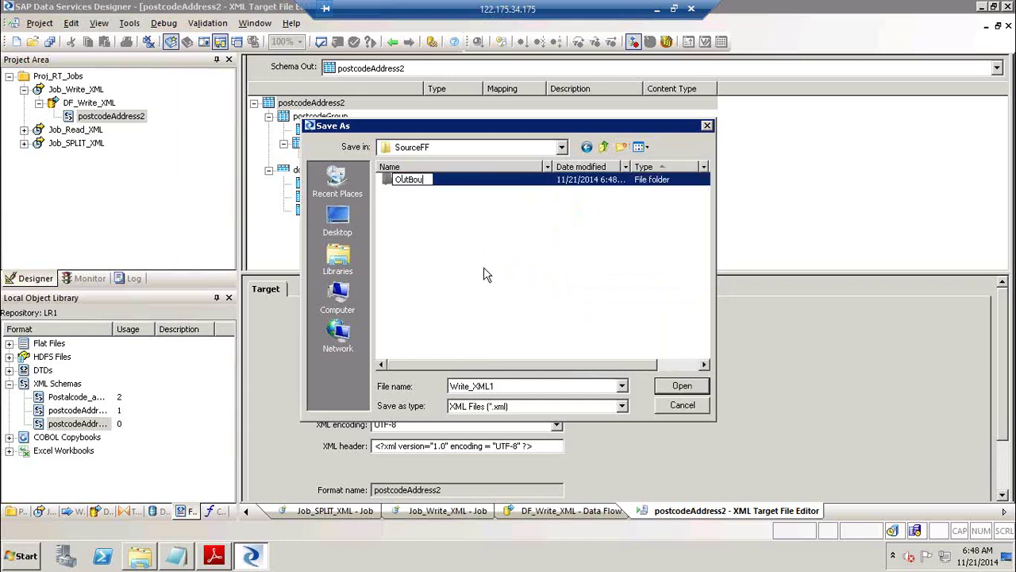
{"action": "type", "text": "nd"}
{"action": "key", "text": "Return"}
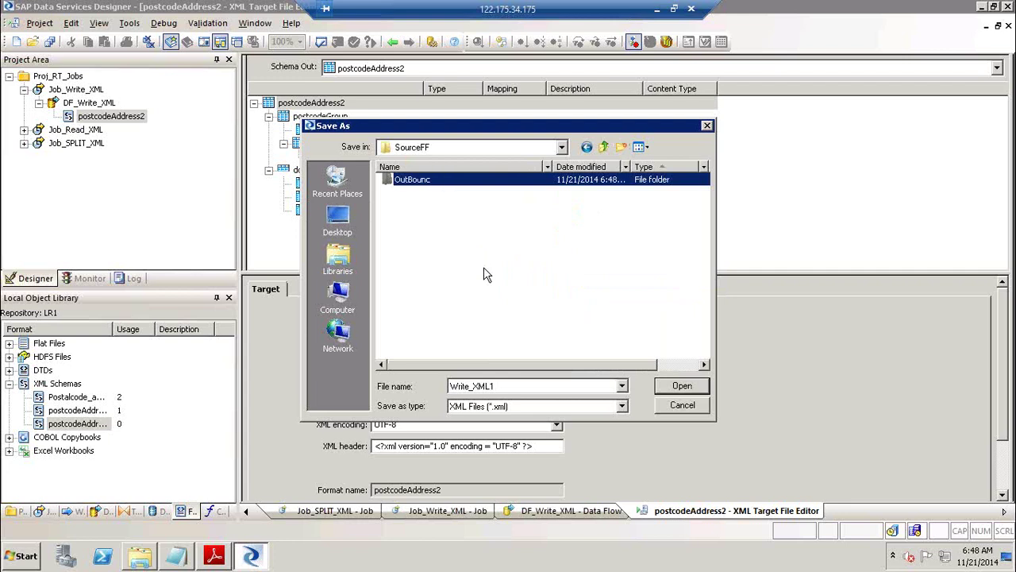
{"action": "double_click", "coordinate": [418, 181]}
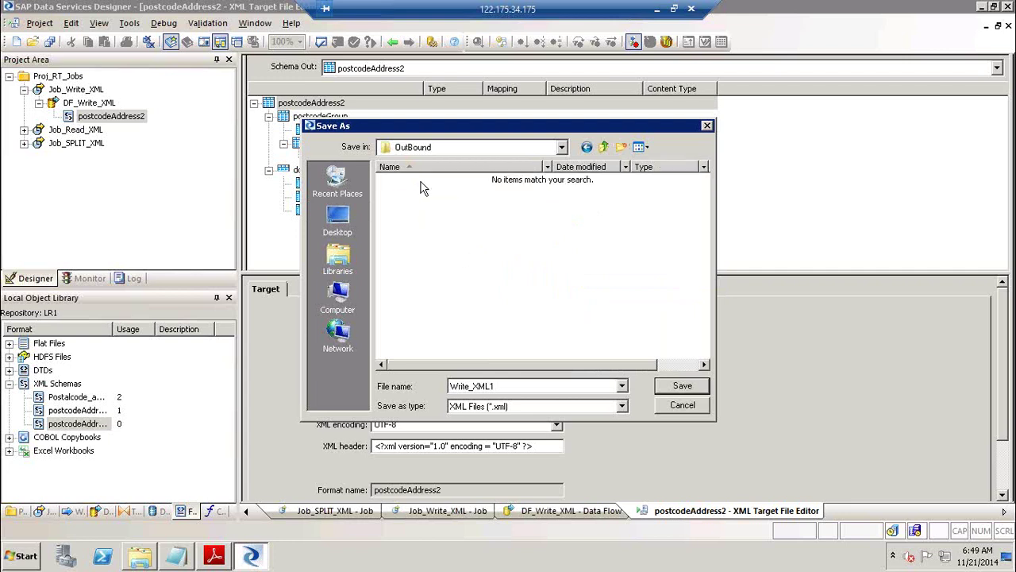
{"action": "double_click", "coordinate": [542, 386]}
{"action": "left_click", "coordinate": [700, 386]}
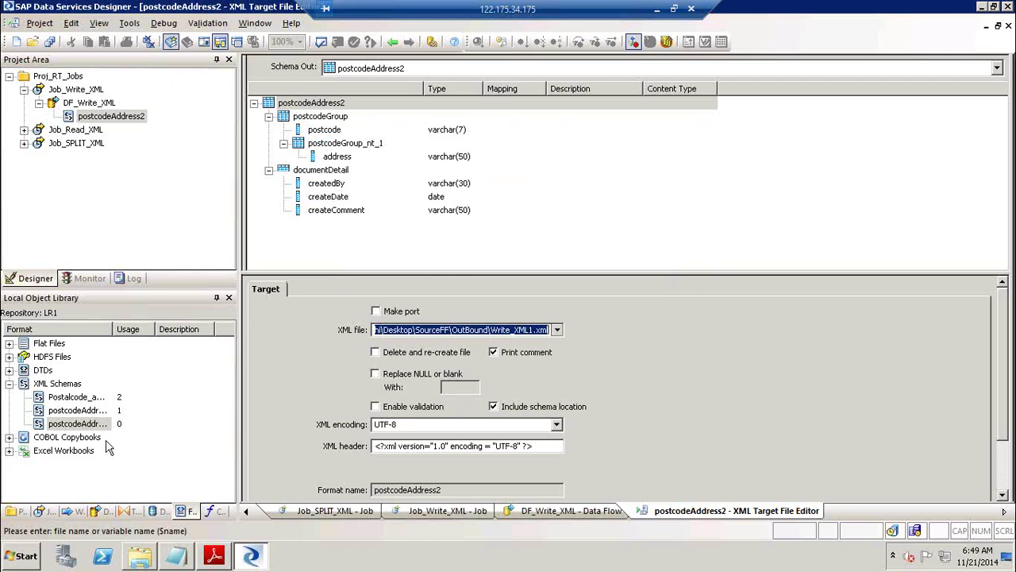
Open the postcodeAddress schema from the library and inspect its postcode and address elements.
{"action": "left_click", "coordinate": [83, 412]}
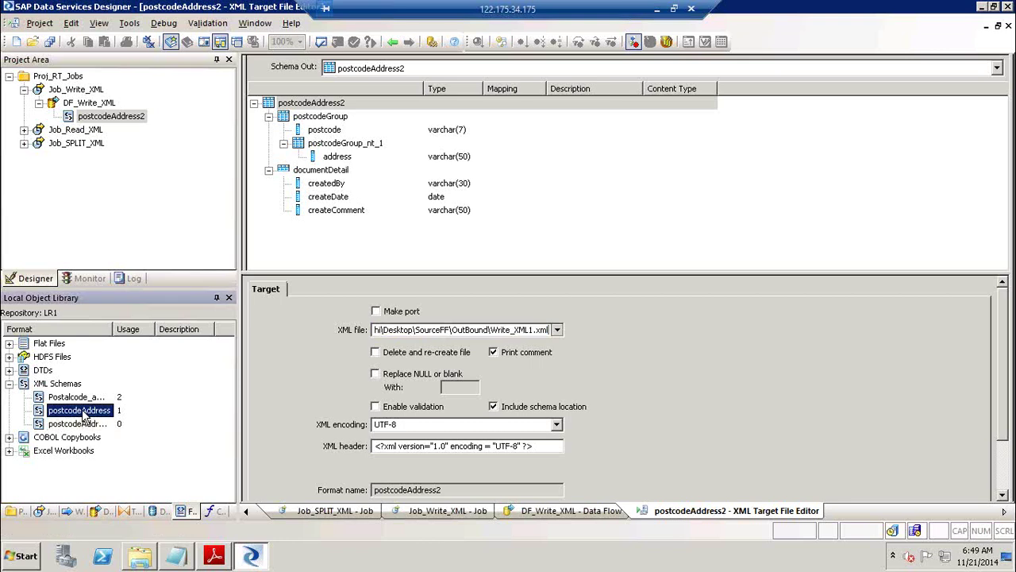
{"action": "right_click", "coordinate": [83, 414]}
{"action": "left_click", "coordinate": [139, 37]}
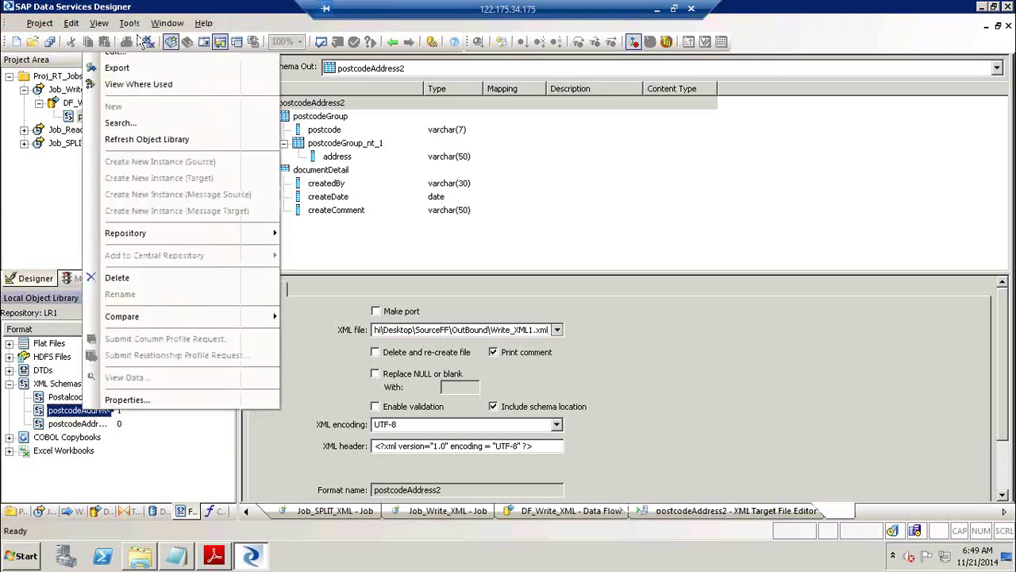
{"action": "left_click", "coordinate": [329, 133]}
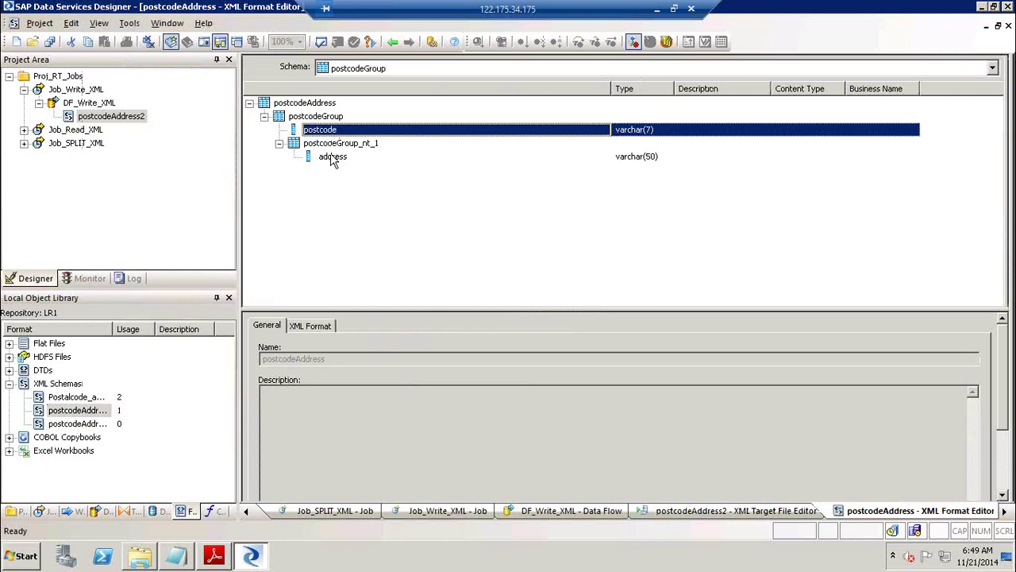
{"action": "left_click", "coordinate": [332, 158]}
Compare the target's postcode, address and documentDetail elements, then return to DF_Write_XML.
{"action": "left_click", "coordinate": [392, 42]}
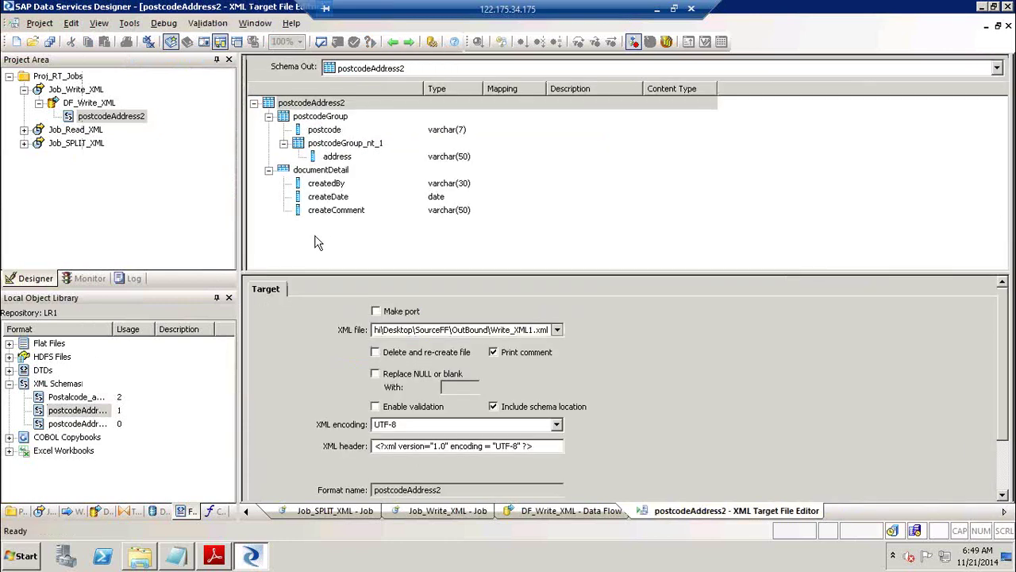
{"action": "left_click", "coordinate": [337, 173]}
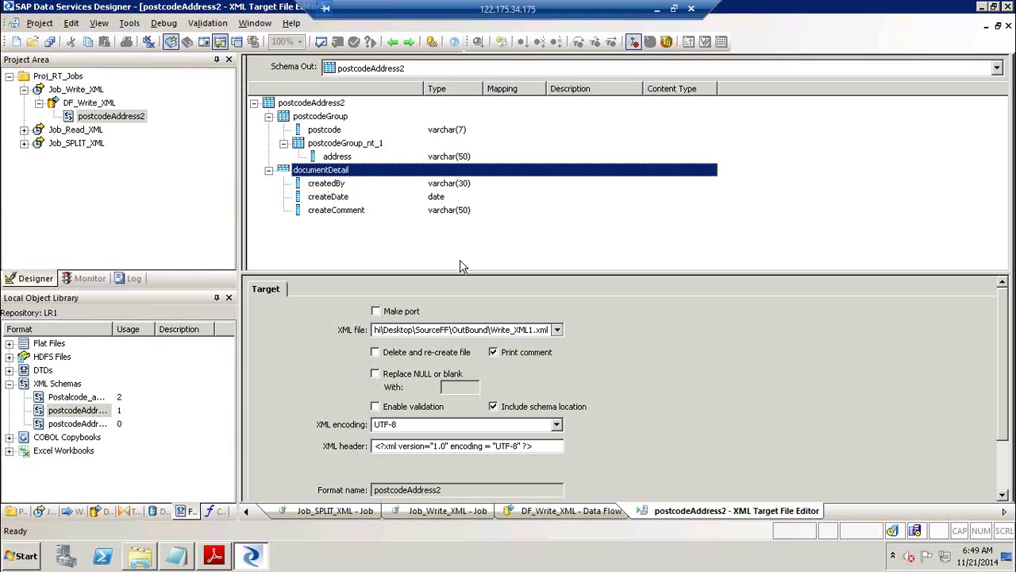
{"action": "left_click", "coordinate": [330, 131]}
{"action": "left_click", "coordinate": [332, 157]}
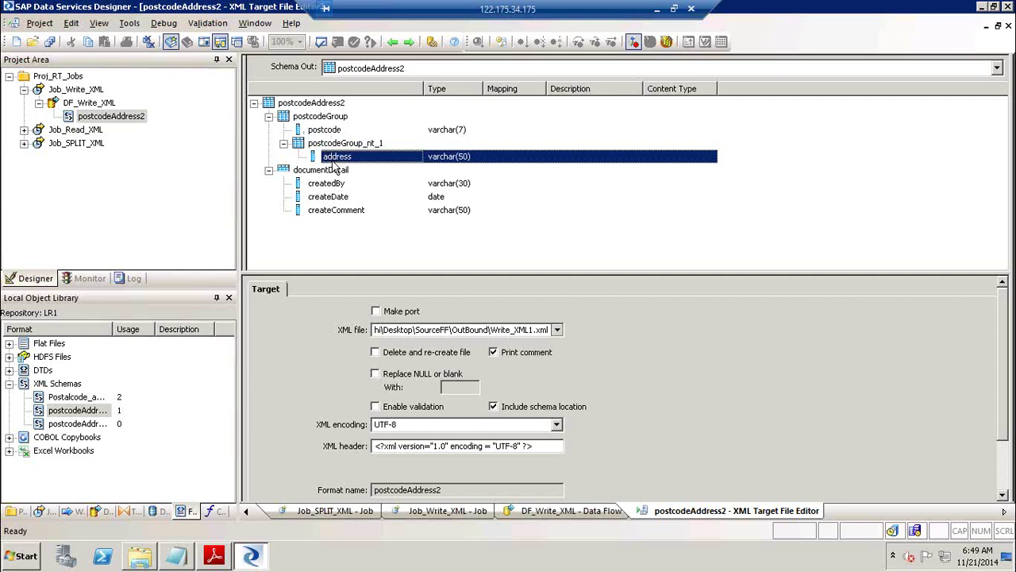
{"action": "left_click", "coordinate": [333, 171]}
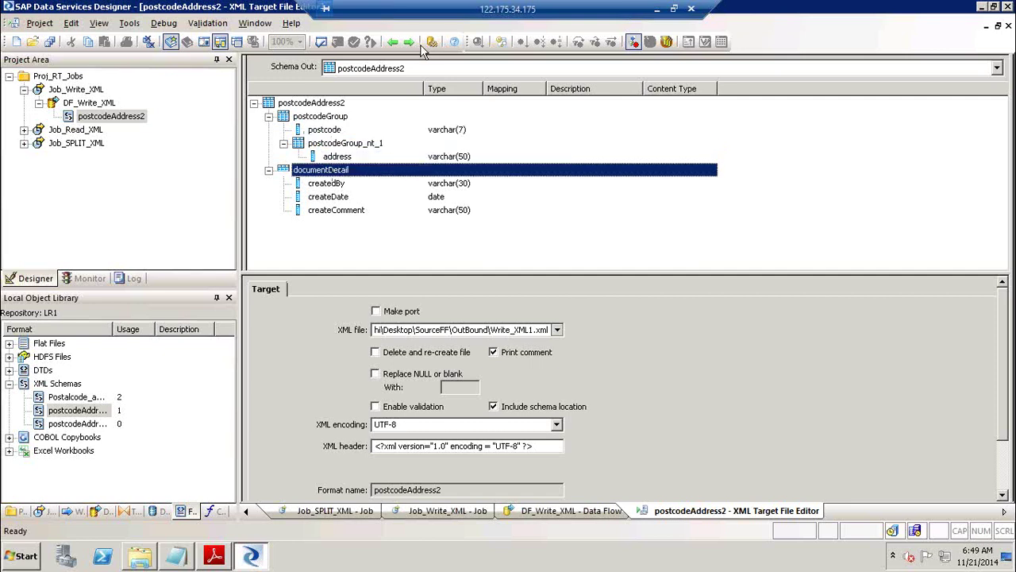
{"action": "left_click", "coordinate": [392, 42]}
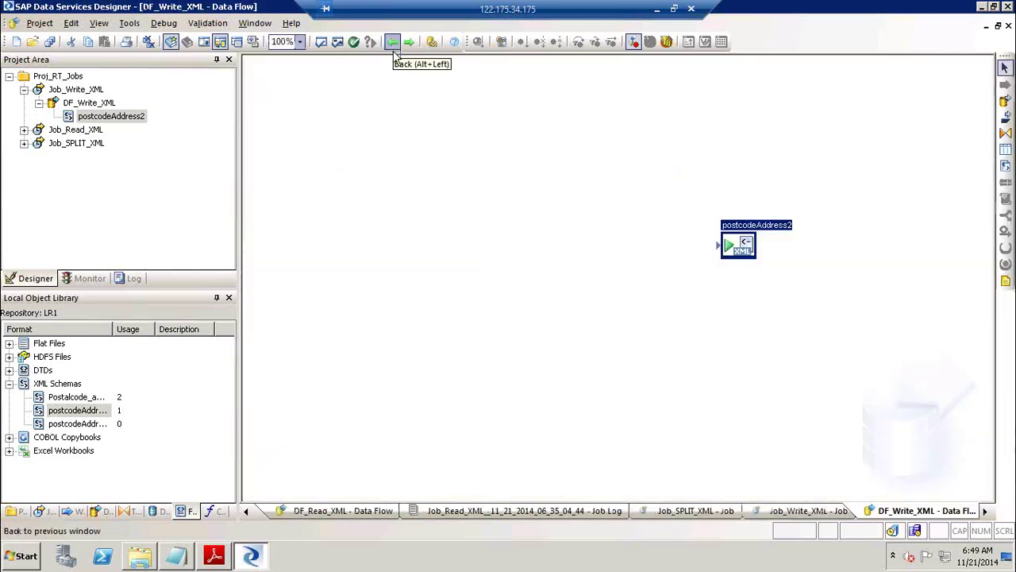
{"action": "left_click", "coordinate": [164, 510]}
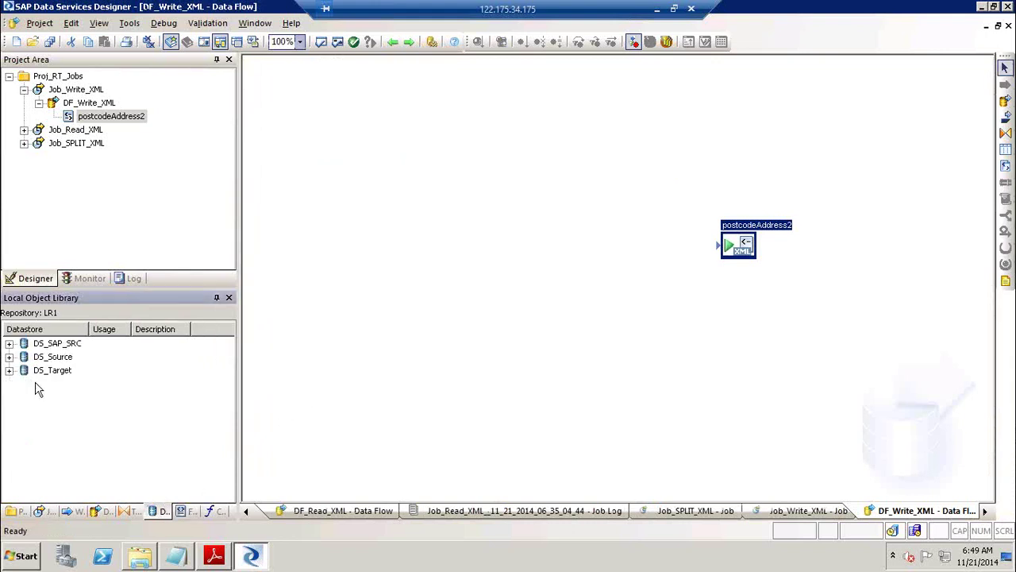
Expand DS_Target's template tables and locate the Demo_Addr table.
{"action": "left_click", "coordinate": [10, 374]}
{"action": "left_click", "coordinate": [10, 370]}
{"action": "left_click", "coordinate": [24, 411]}
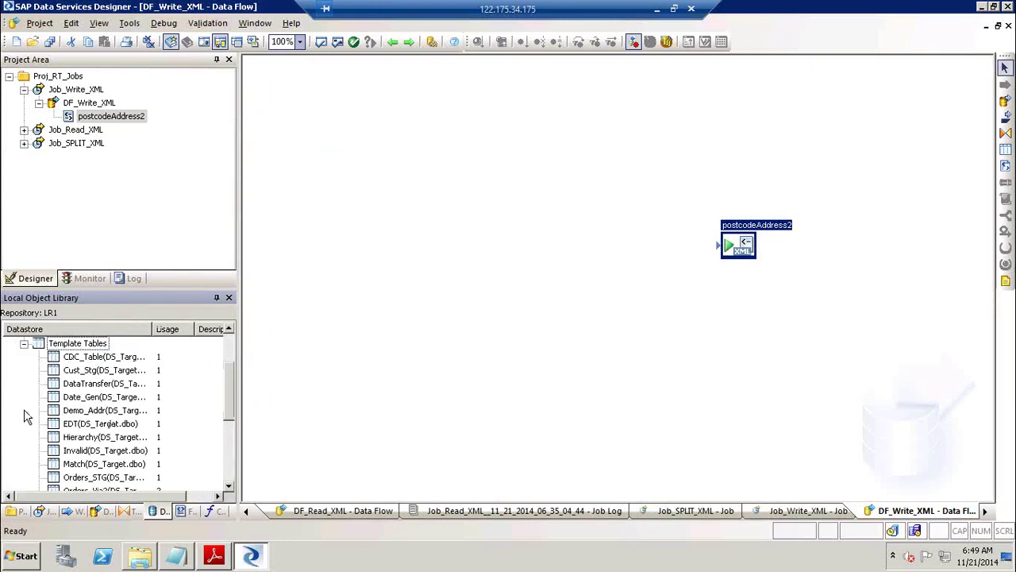
{"action": "left_click", "coordinate": [93, 411]}
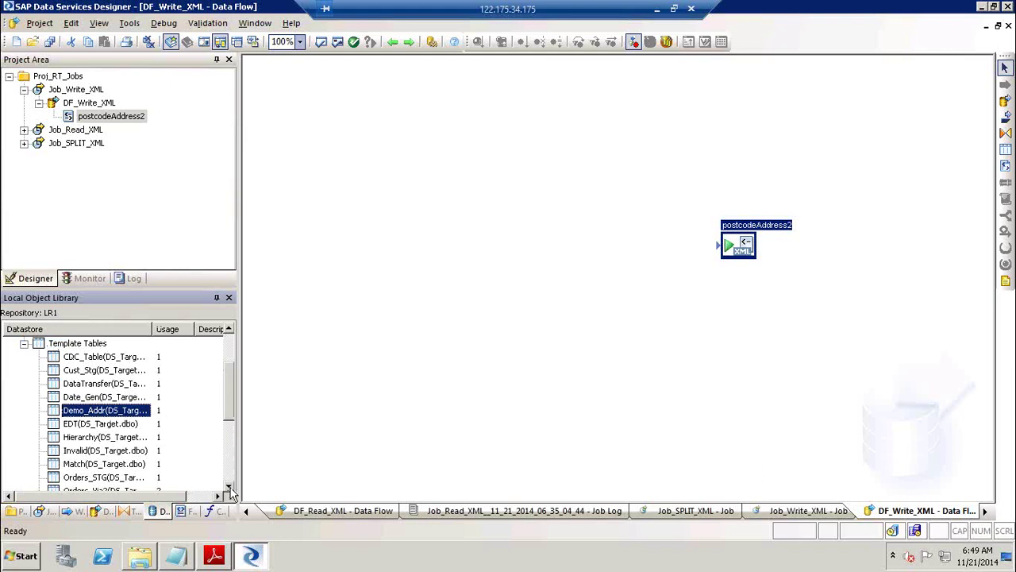
{"action": "scroll", "coordinate": [228, 488], "scroll_direction": "down", "scroll_amount": 9}
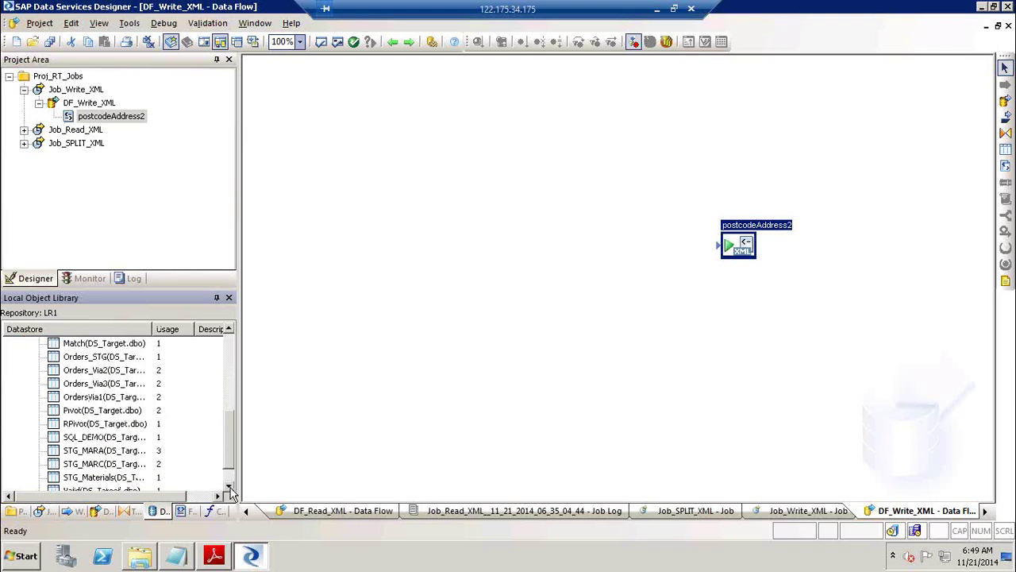
{"action": "scroll", "coordinate": [229, 488], "scroll_direction": "down", "scroll_amount": 1}
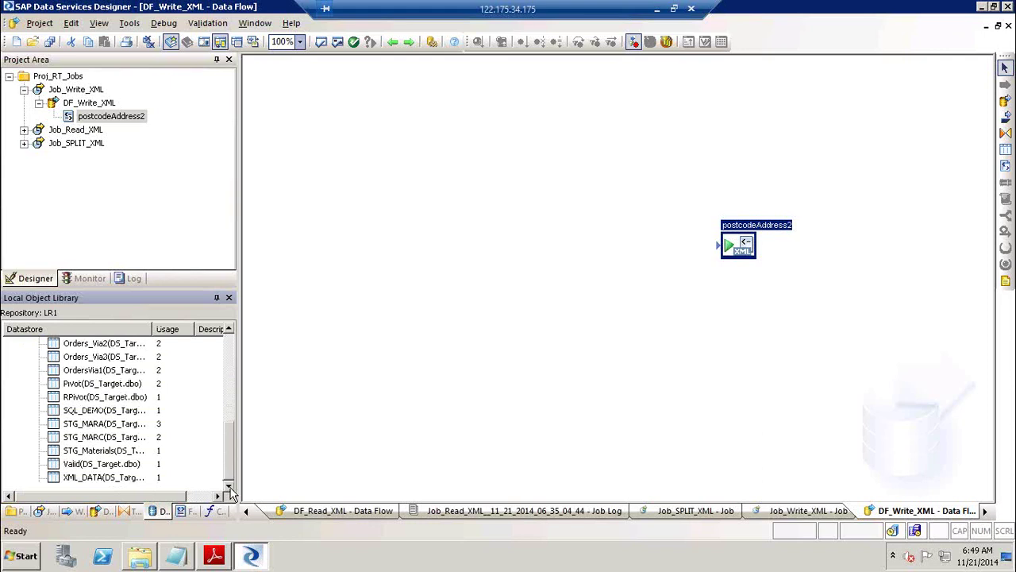
{"action": "left_click", "coordinate": [229, 355]}
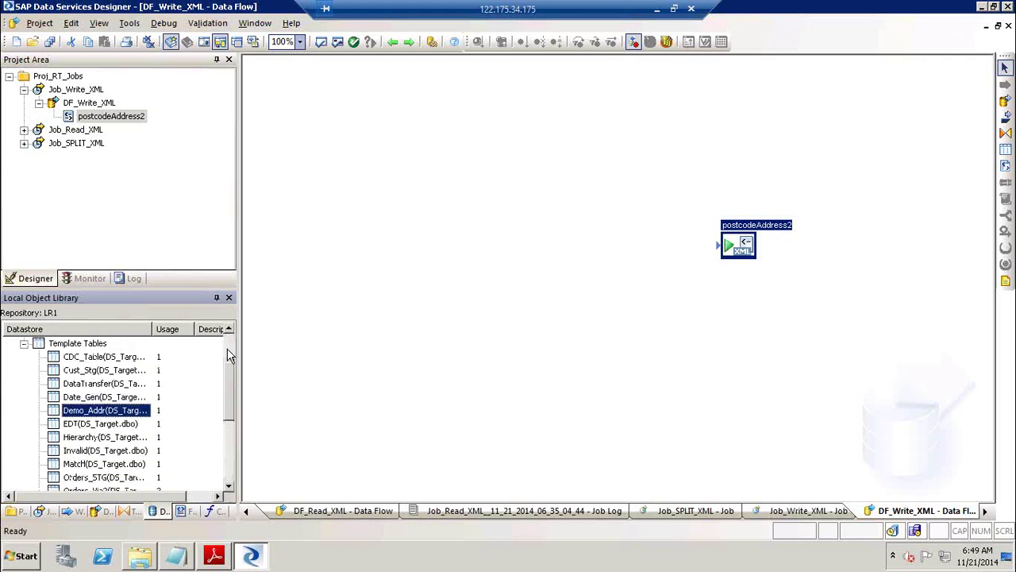
{"action": "left_click", "coordinate": [228, 355]}
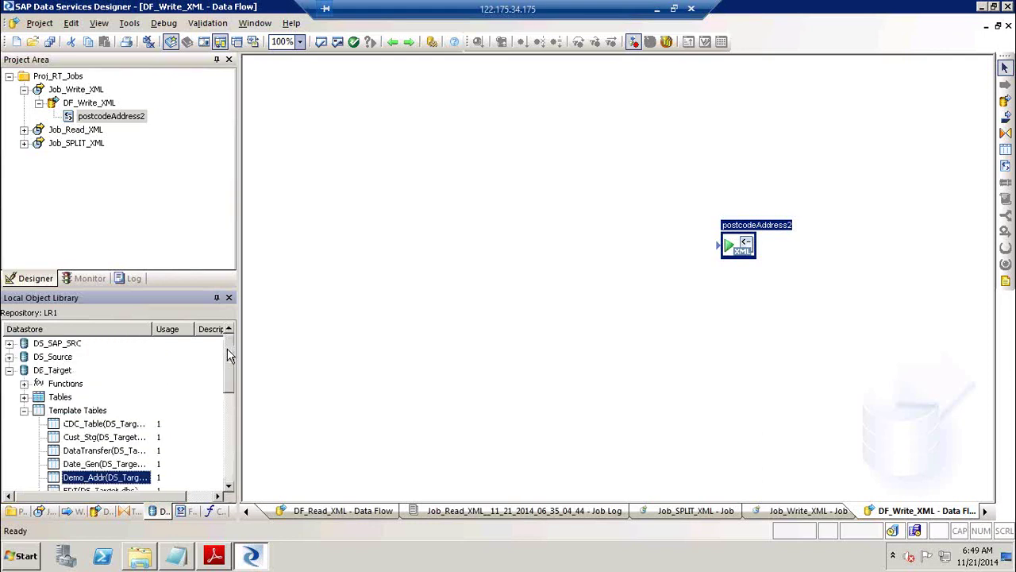
Add DEMO_PCODE and Demo_Addr to DF_Write_XML as sources, stacked at the upper left.
{"action": "left_click", "coordinate": [9, 357]}
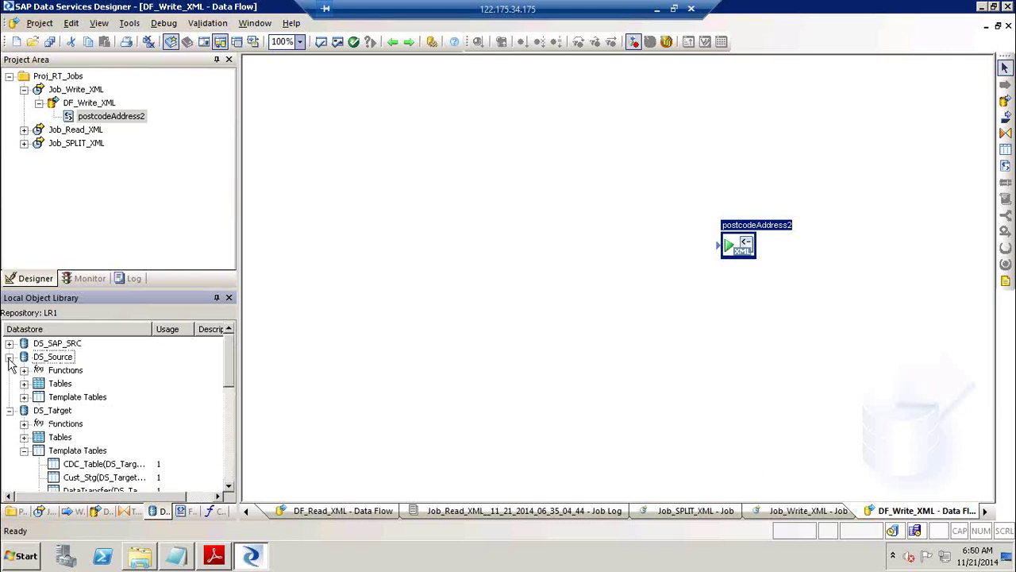
{"action": "left_click", "coordinate": [24, 397]}
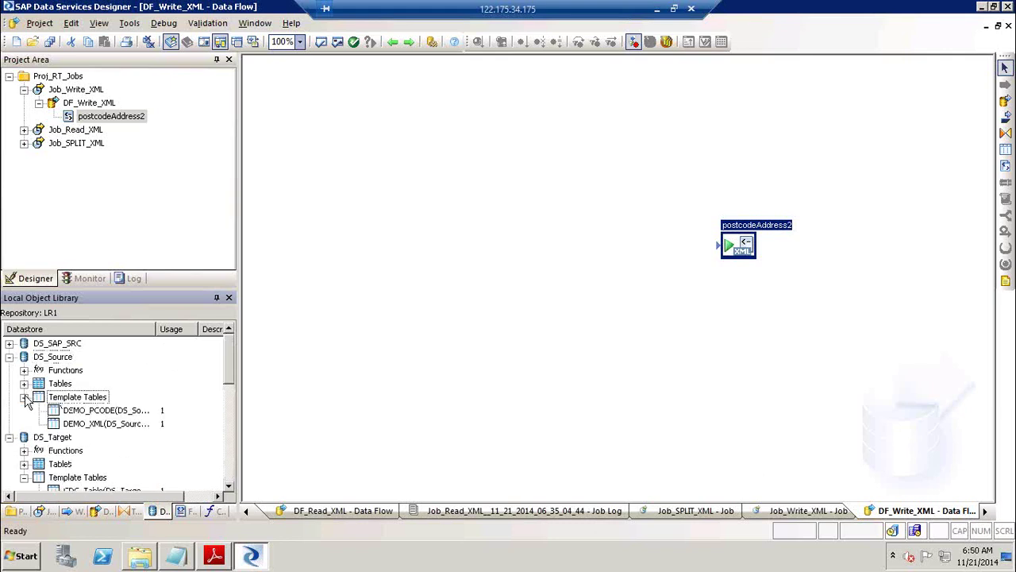
{"action": "left_click", "coordinate": [100, 413]}
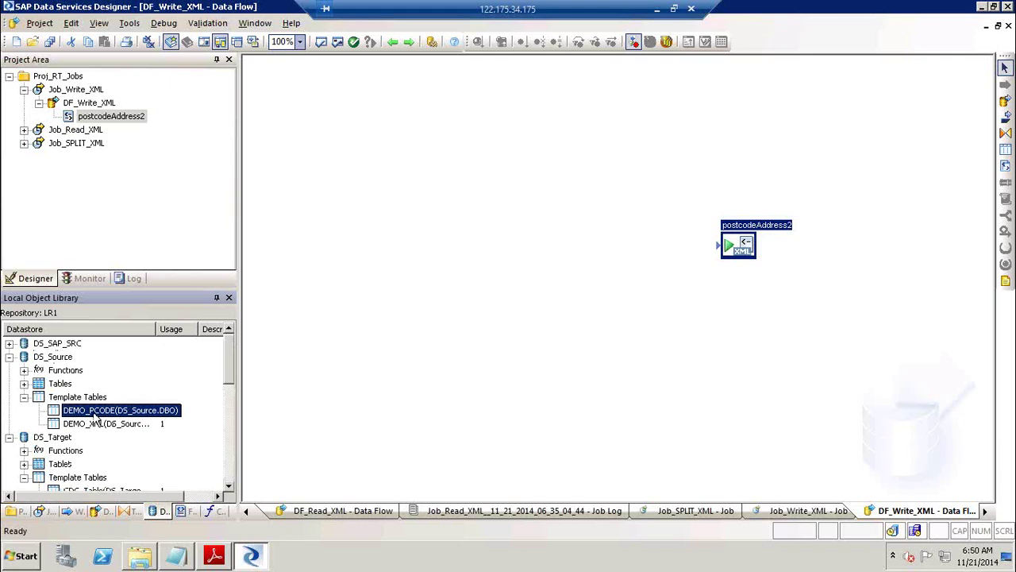
{"action": "left_click_drag", "start_coordinate": [92, 417], "coordinate": [321, 120]}
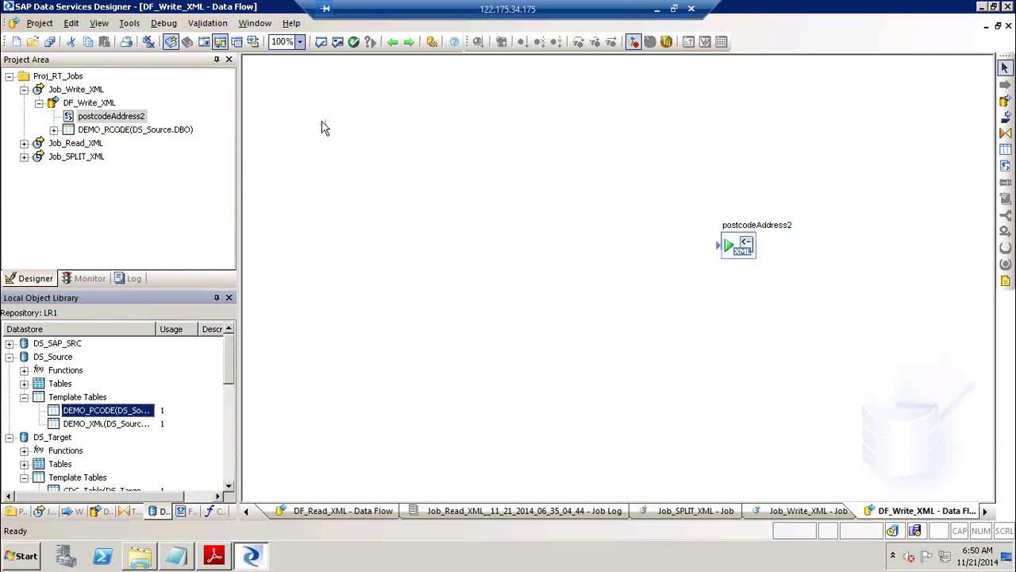
{"action": "left_click", "coordinate": [228, 480]}
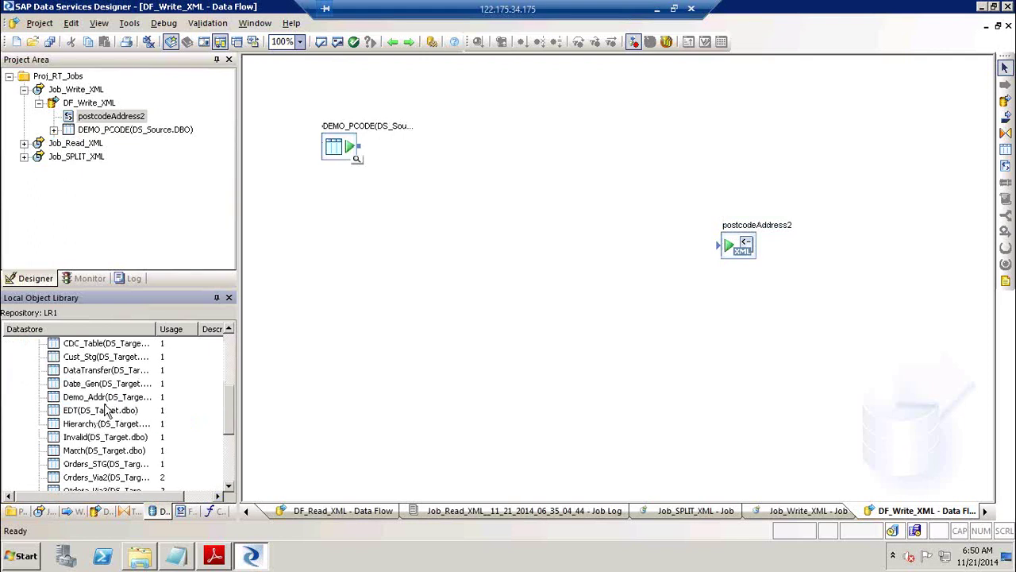
{"action": "left_click_drag", "start_coordinate": [131, 403], "coordinate": [325, 192]}
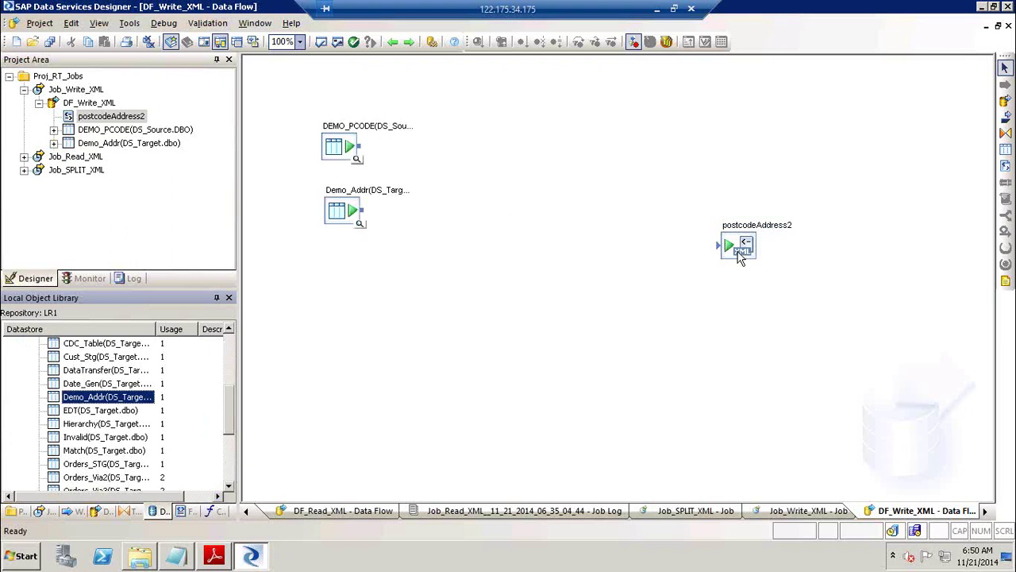
Move postcodeAddress2 to the right of the sources and review its documentDetail schema.
{"action": "left_click_drag", "start_coordinate": [739, 253], "coordinate": [660, 162]}
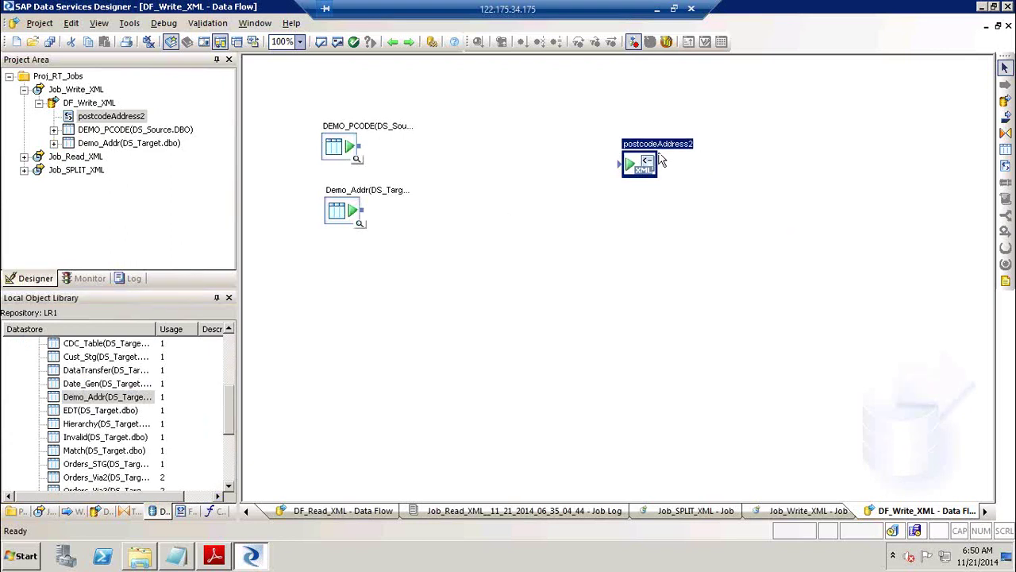
{"action": "double_click", "coordinate": [660, 162]}
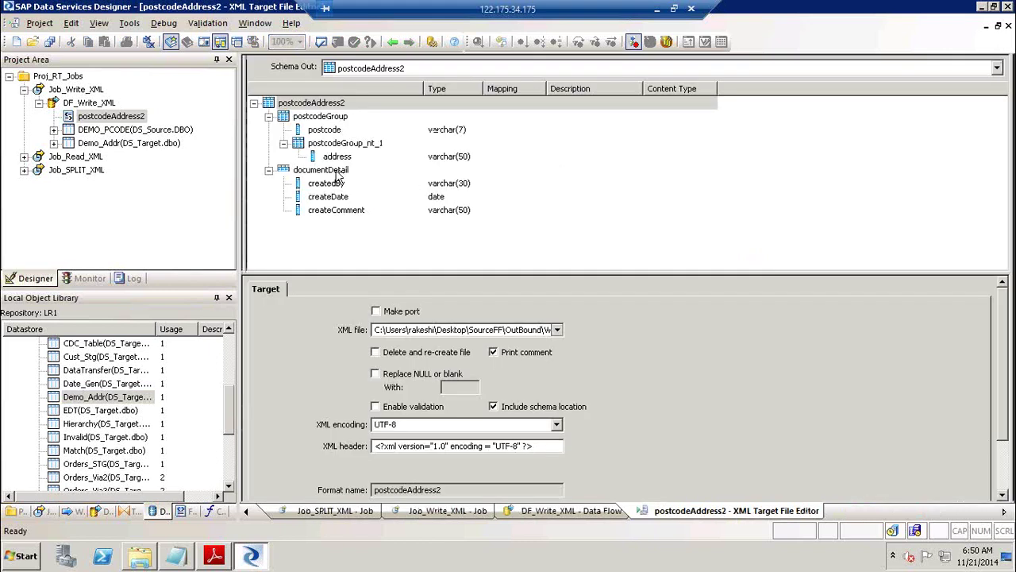
{"action": "left_click", "coordinate": [326, 170]}
{"action": "left_click", "coordinate": [391, 41]}
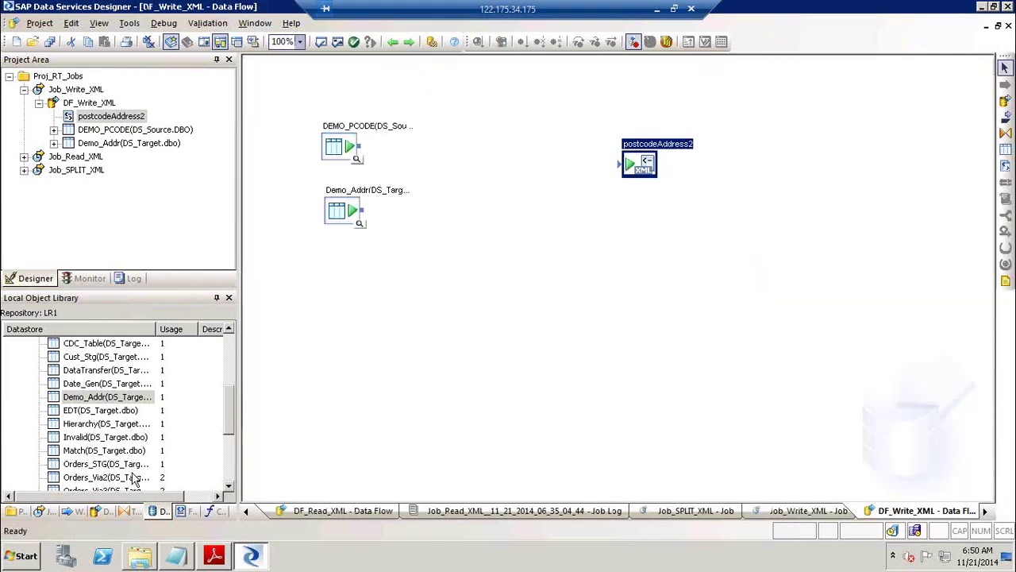
Add the Row_Generation transform below Demo_Addr and shift postcodeAddress2 slightly lower.
{"action": "left_click", "coordinate": [131, 510]}
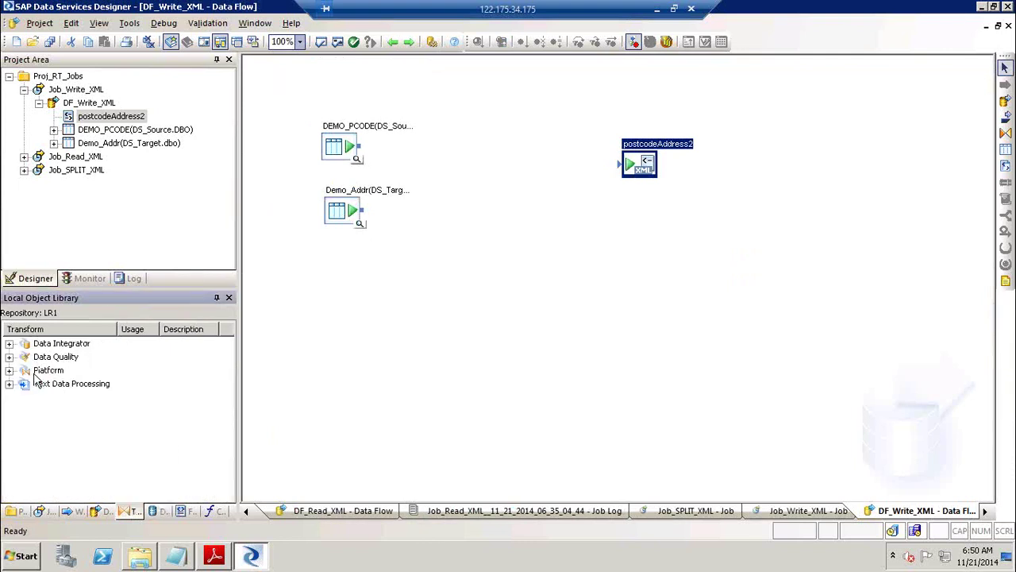
{"action": "left_click", "coordinate": [9, 370]}
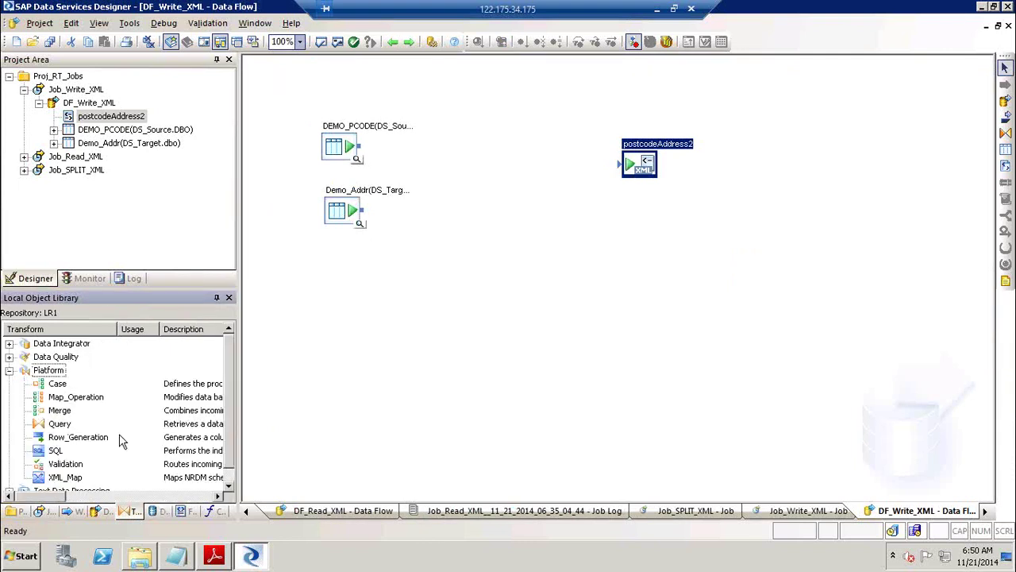
{"action": "left_click", "coordinate": [87, 438]}
{"action": "mouse_move", "coordinate": [146, 443]}
{"action": "left_mouse_down"}
{"action": "mouse_move", "coordinate": [386, 233]}
{"action": "mouse_move", "coordinate": [418, 274]}
{"action": "mouse_move", "coordinate": [353, 285]}
{"action": "left_mouse_up"}
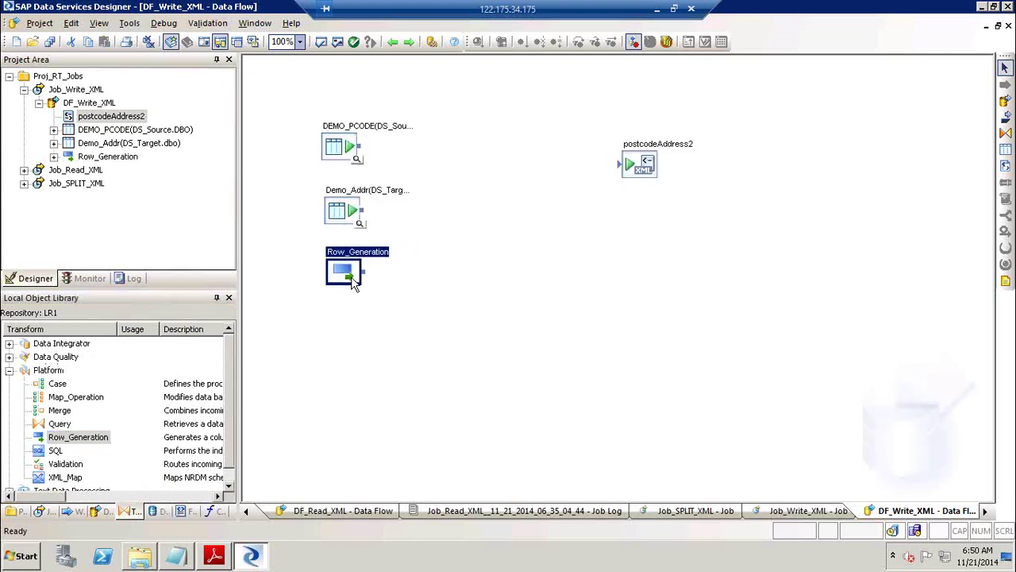
{"action": "left_click_drag", "start_coordinate": [651, 161], "coordinate": [651, 190]}
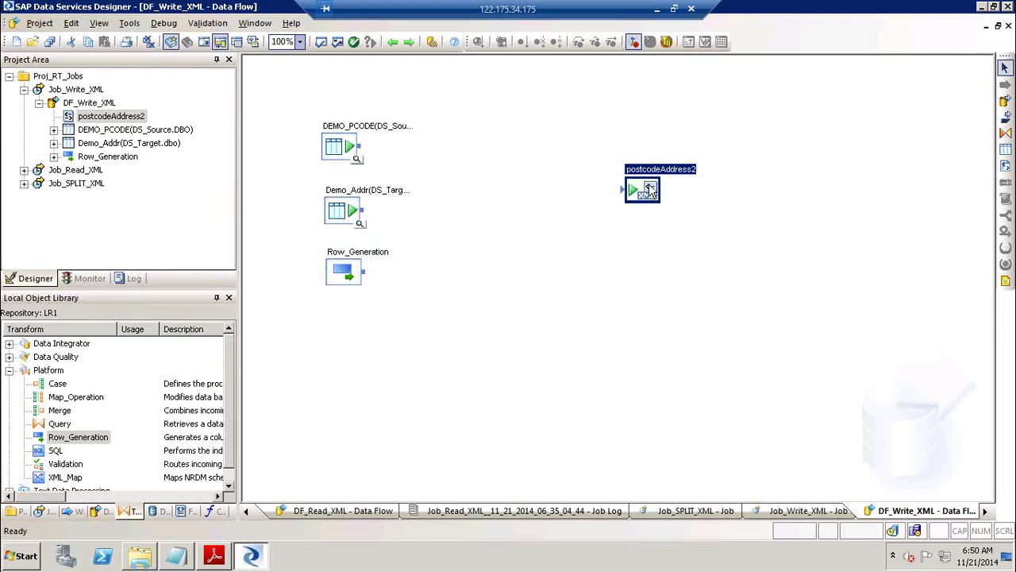
Place a Query, connect DEMO_PCODE, Demo_Addr and Row_Generation into it, and feed it into postcodeAddress2.
{"action": "left_click", "coordinate": [1003, 134]}
{"action": "left_click", "coordinate": [496, 205]}
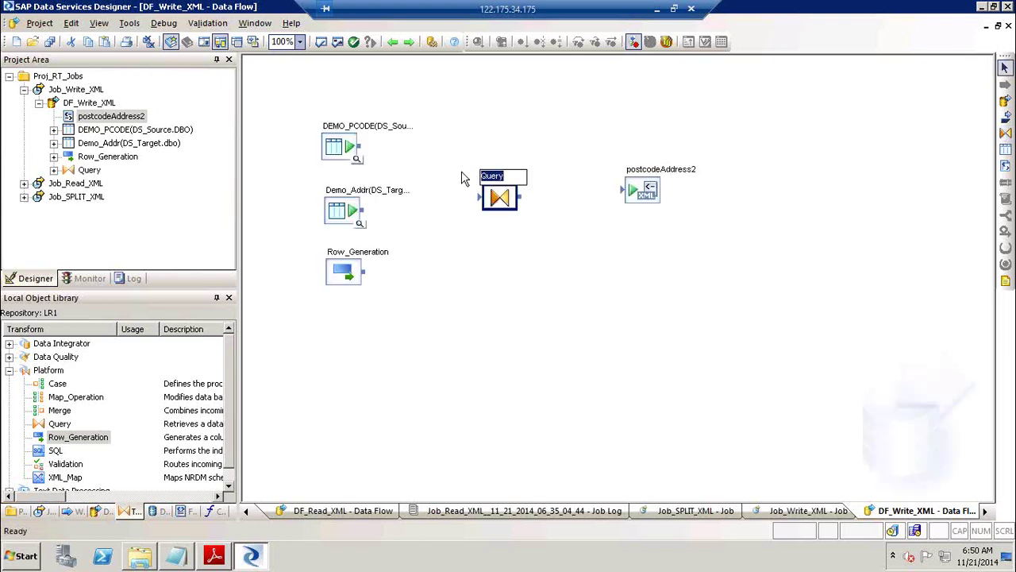
{"action": "left_click_drag", "start_coordinate": [359, 146], "coordinate": [478, 198]}
{"action": "left_click_drag", "start_coordinate": [364, 209], "coordinate": [481, 195]}
{"action": "left_click_drag", "start_coordinate": [369, 275], "coordinate": [635, 198]}
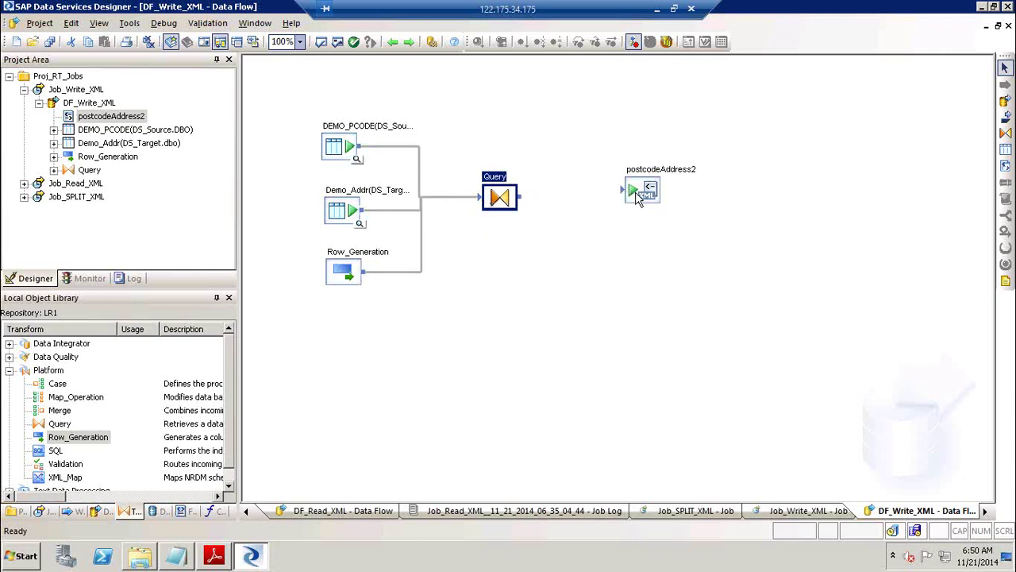
{"action": "left_click_drag", "start_coordinate": [524, 199], "coordinate": [651, 204]}
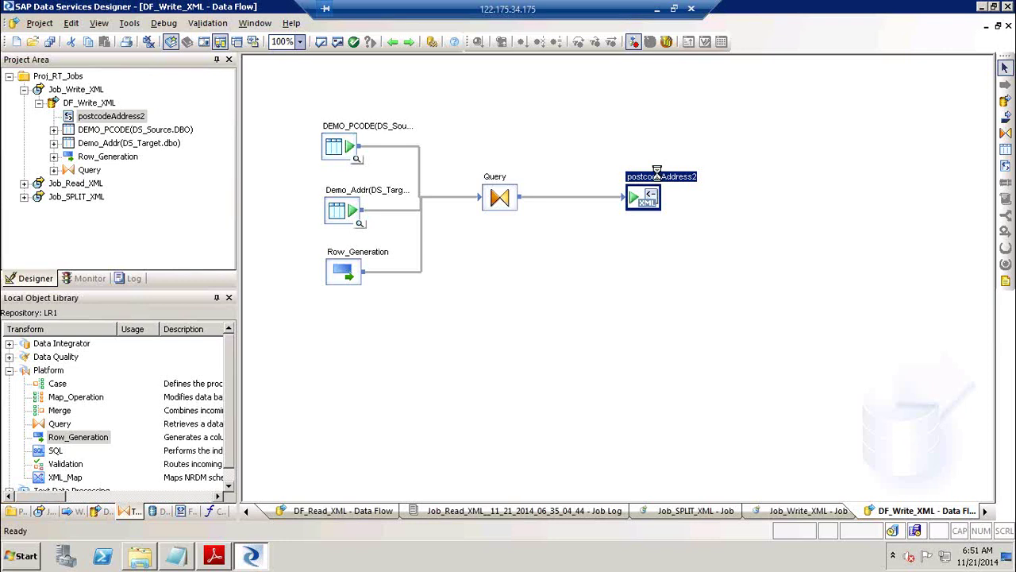
{"action": "double_click", "coordinate": [657, 176]}
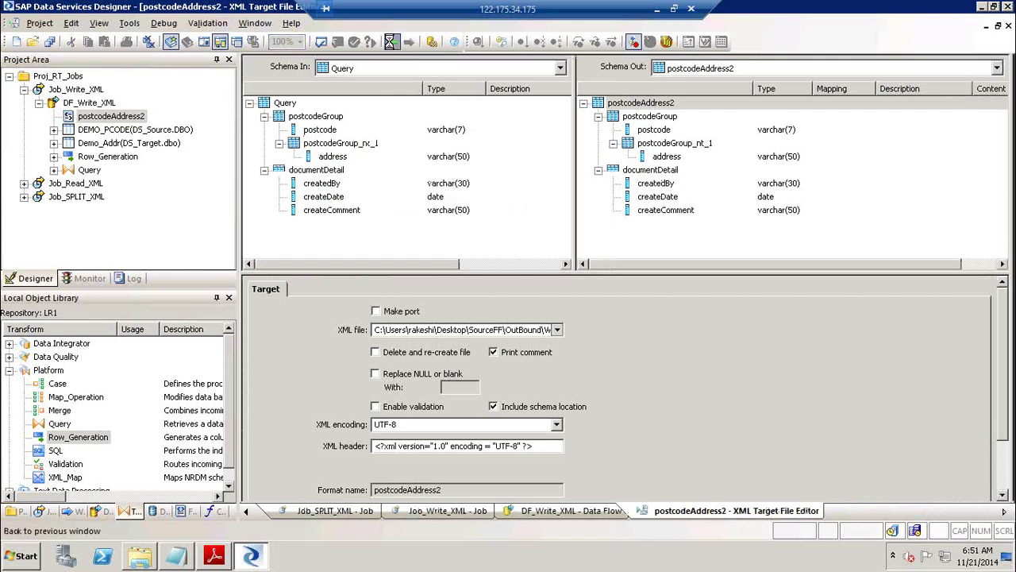
{"action": "left_click", "coordinate": [389, 43]}
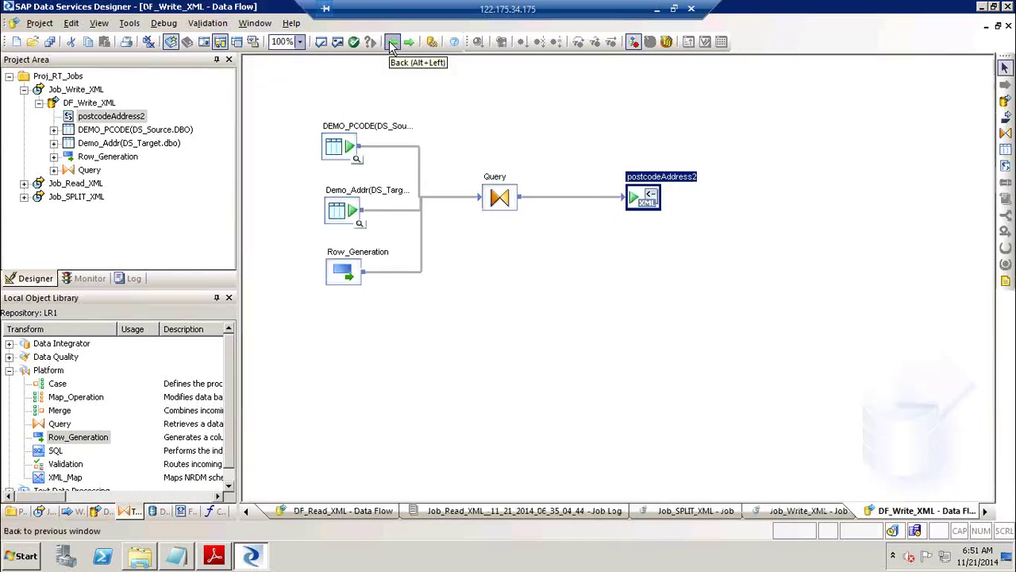
In the Query Editor, set the root output schema to read FROM Row_Generation only.
{"action": "double_click", "coordinate": [500, 192]}
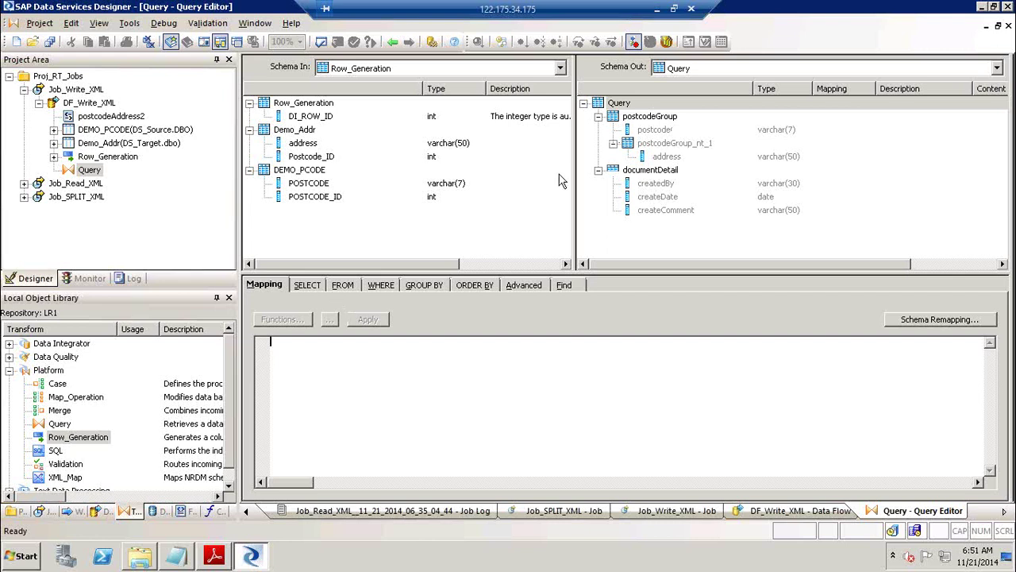
{"action": "left_click", "coordinate": [623, 104]}
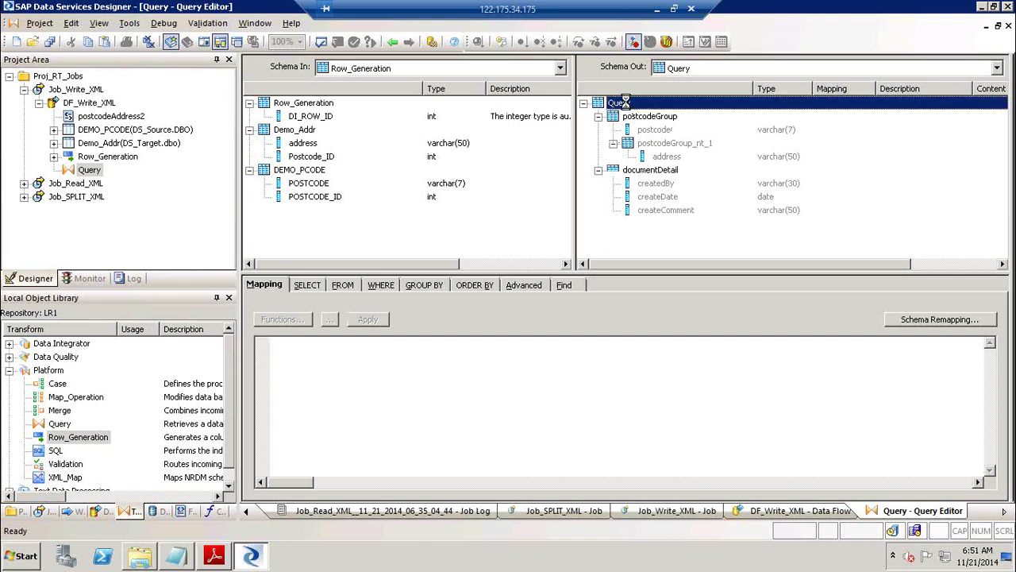
{"action": "right_click", "coordinate": [625, 103]}
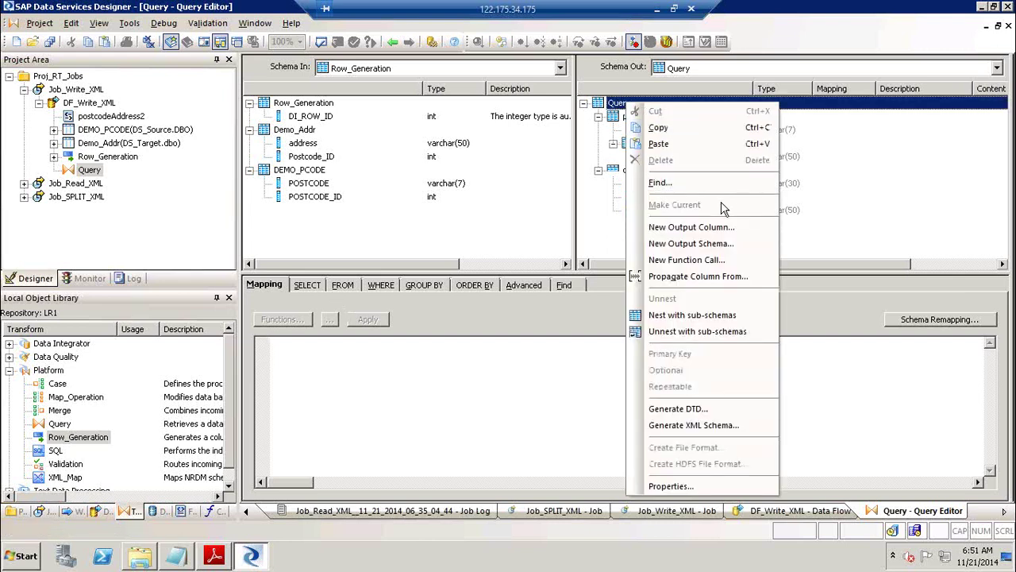
{"action": "left_click", "coordinate": [343, 285]}
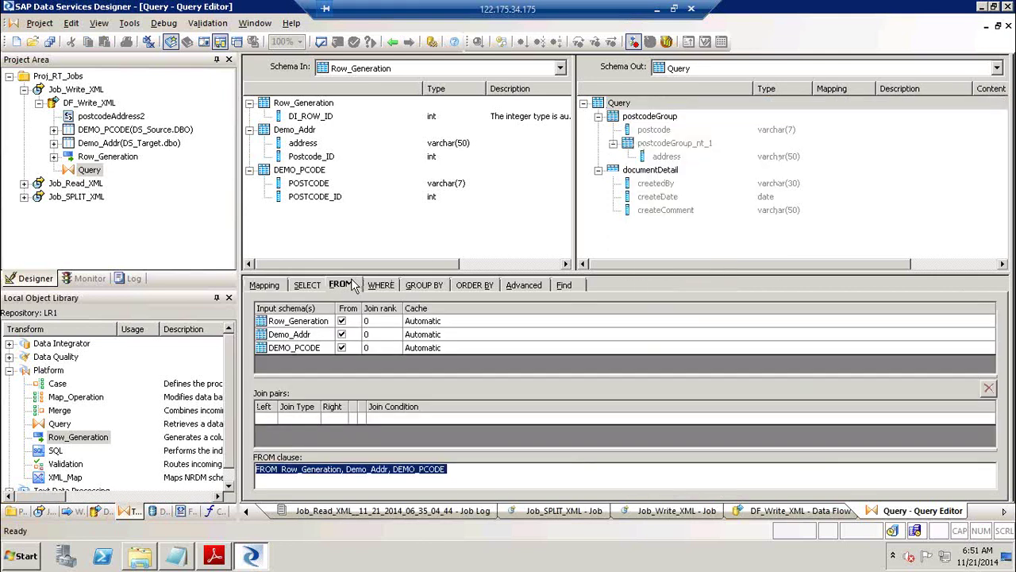
{"action": "left_click", "coordinate": [341, 320]}
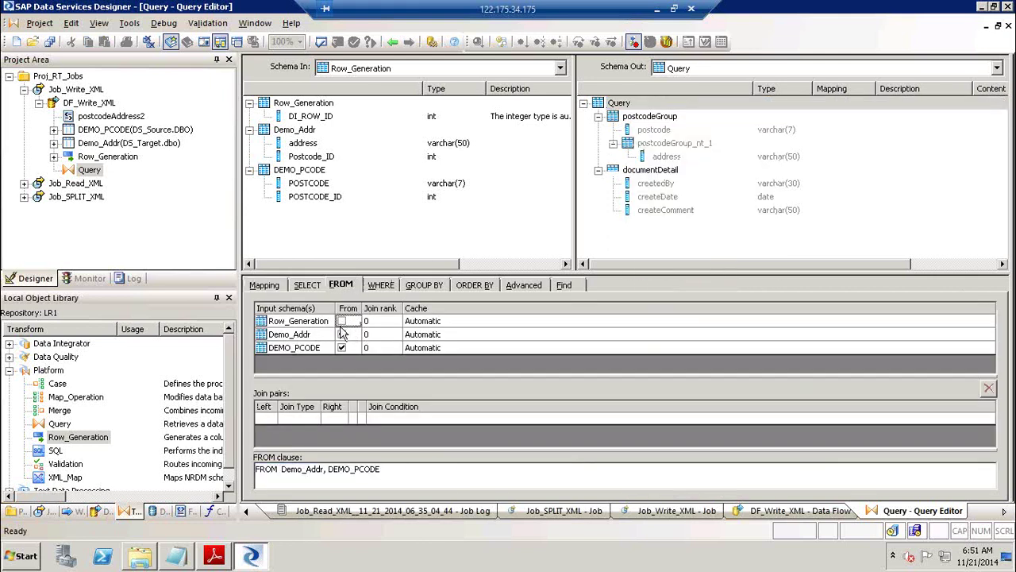
{"action": "left_click", "coordinate": [342, 334]}
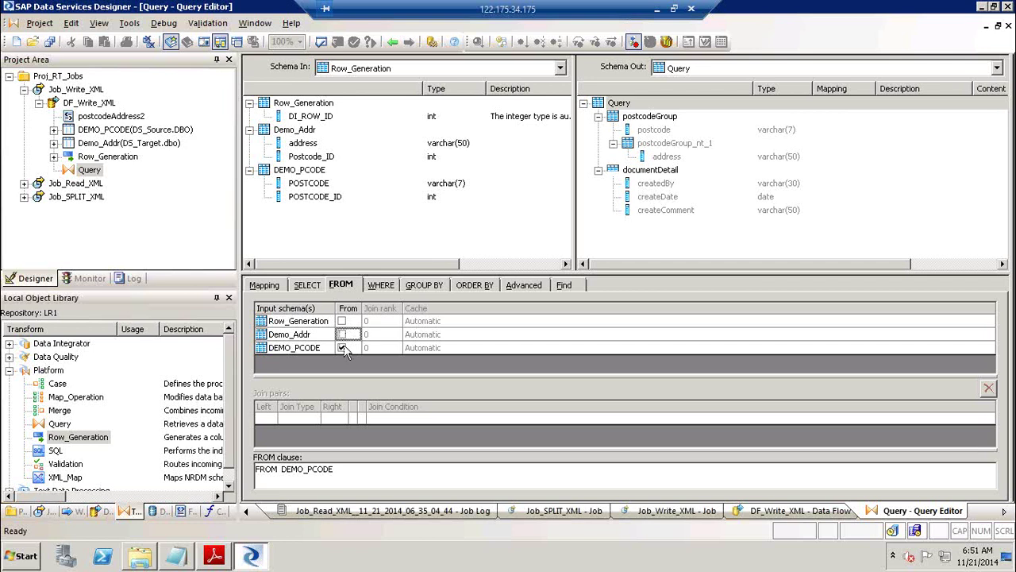
{"action": "left_click", "coordinate": [341, 348]}
{"action": "left_click", "coordinate": [342, 320]}
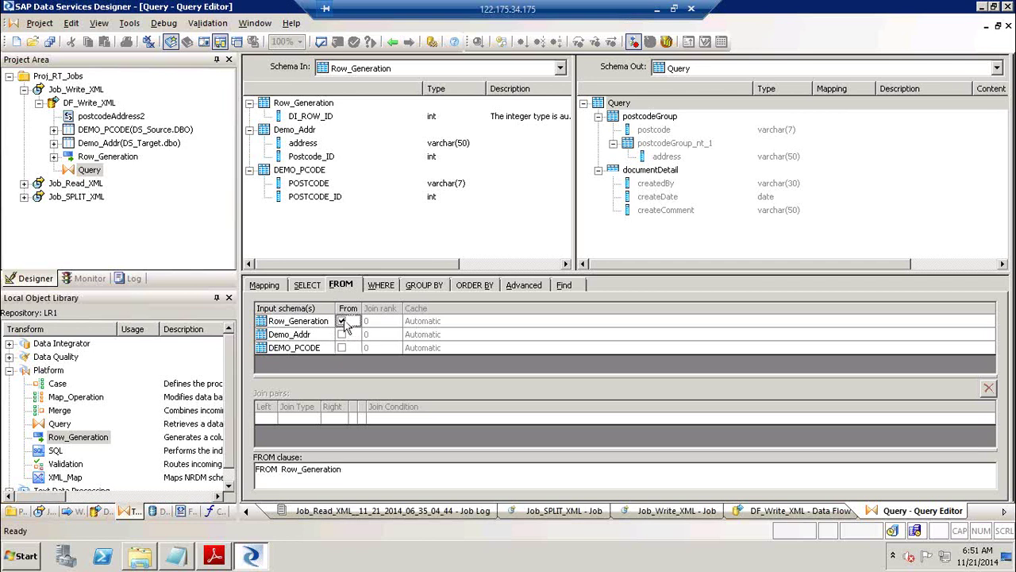
Make postcodeGroup current and feed it from DEMO_PCODE.
{"action": "left_click", "coordinate": [653, 120]}
{"action": "right_click", "coordinate": [654, 119]}
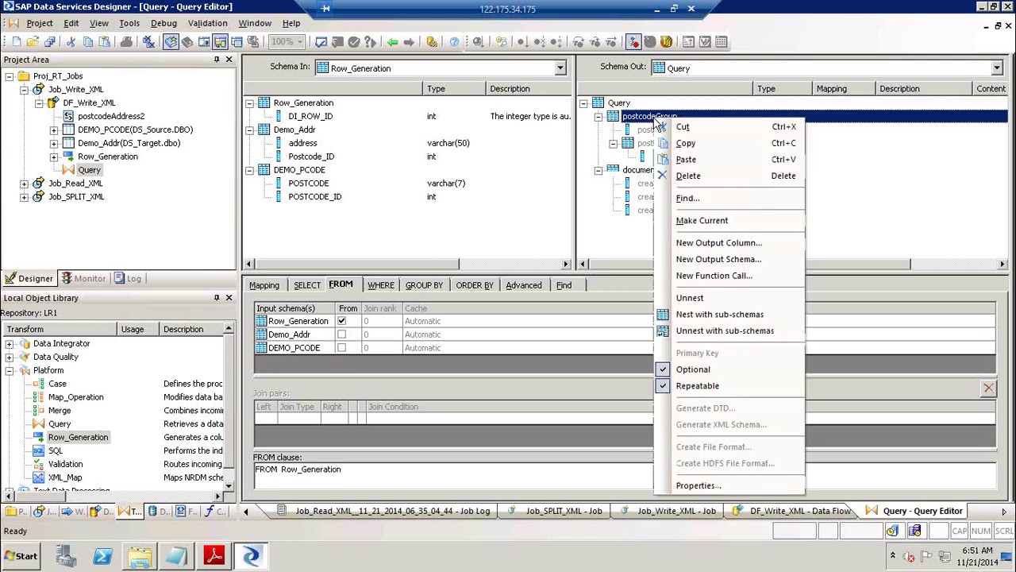
{"action": "left_click", "coordinate": [718, 218]}
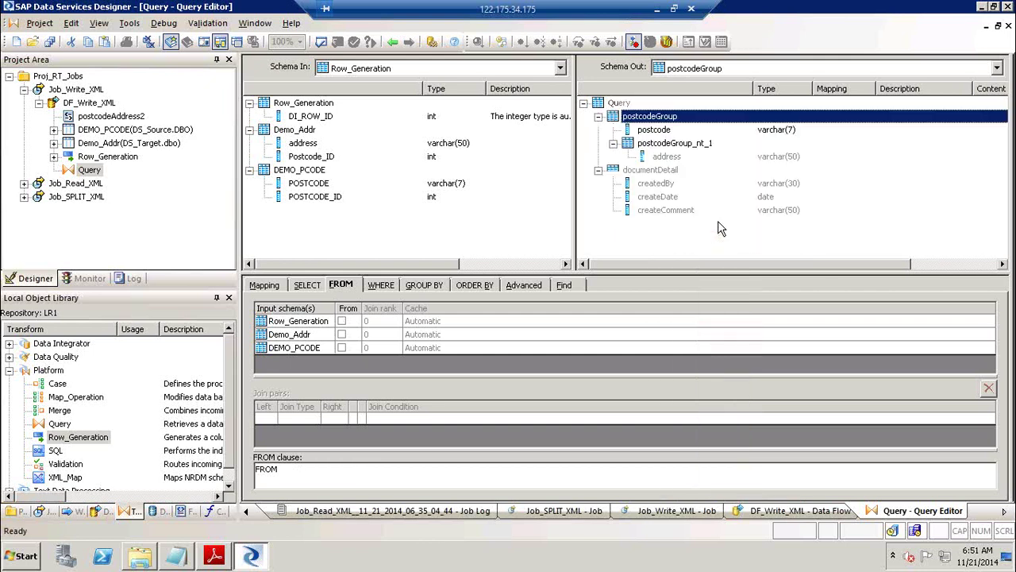
{"action": "left_click", "coordinate": [341, 347]}
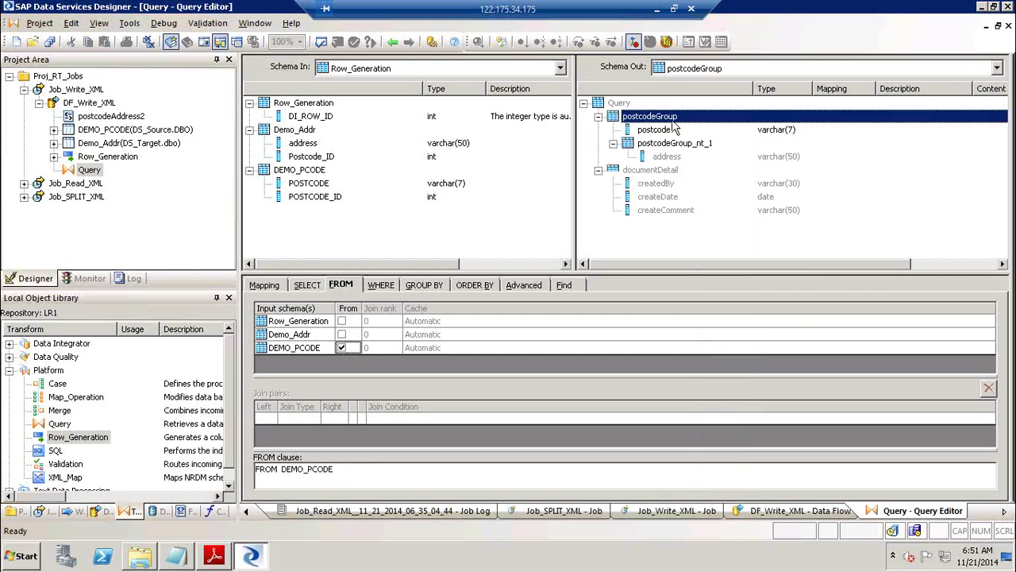
Make postcodeGroup_nt_1 current and set its only source to Demo_Addr.
{"action": "left_click", "coordinate": [663, 145]}
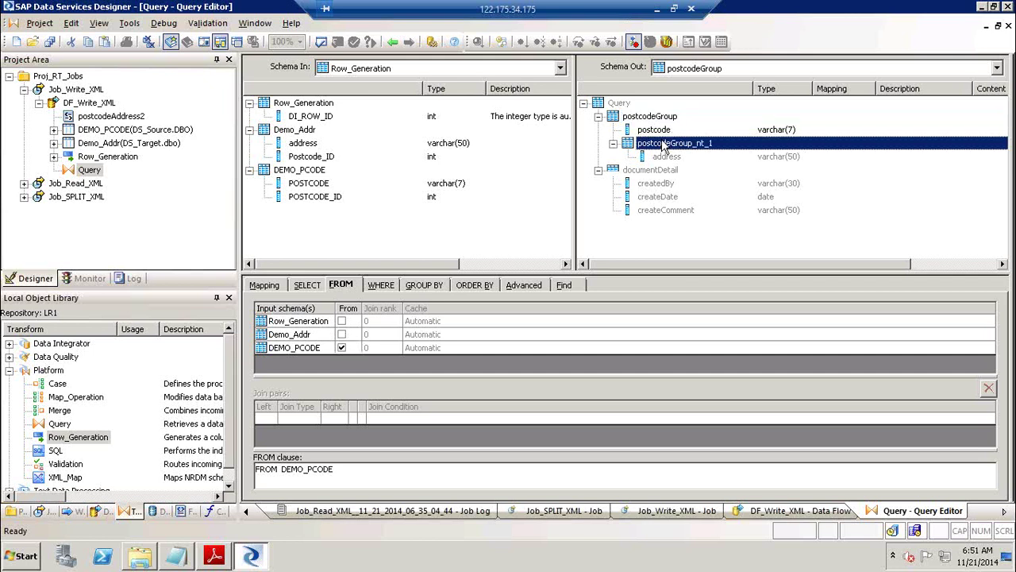
{"action": "right_click", "coordinate": [664, 144]}
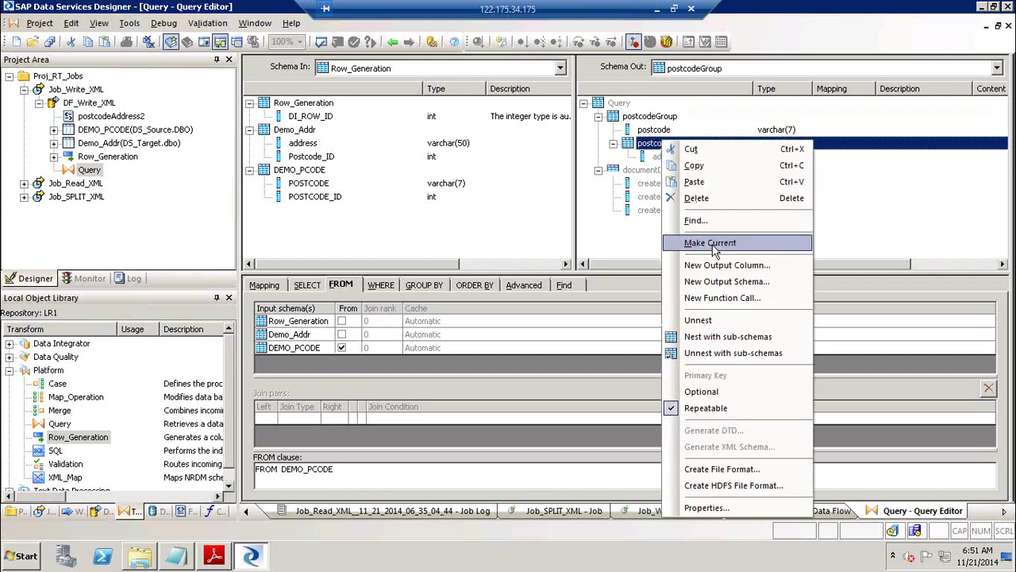
{"action": "left_click", "coordinate": [713, 244]}
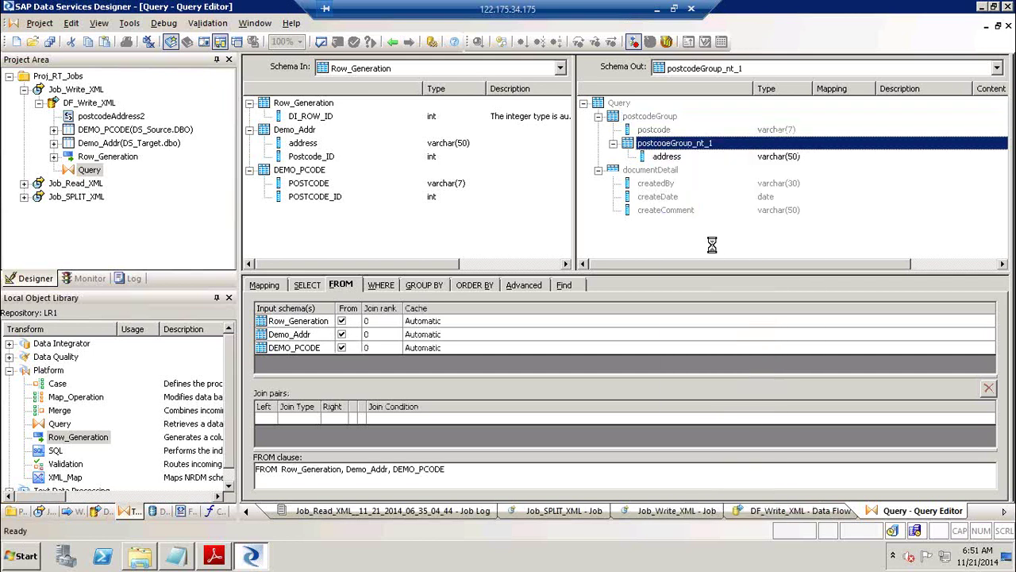
{"action": "left_click", "coordinate": [342, 334]}
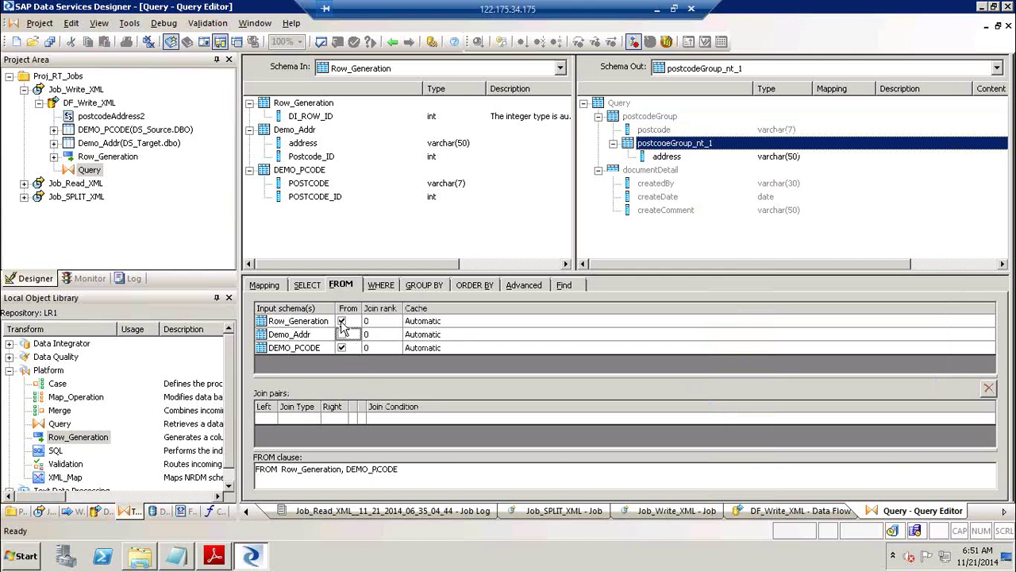
{"action": "left_click", "coordinate": [342, 320]}
{"action": "left_click", "coordinate": [341, 347]}
{"action": "left_click", "coordinate": [341, 334]}
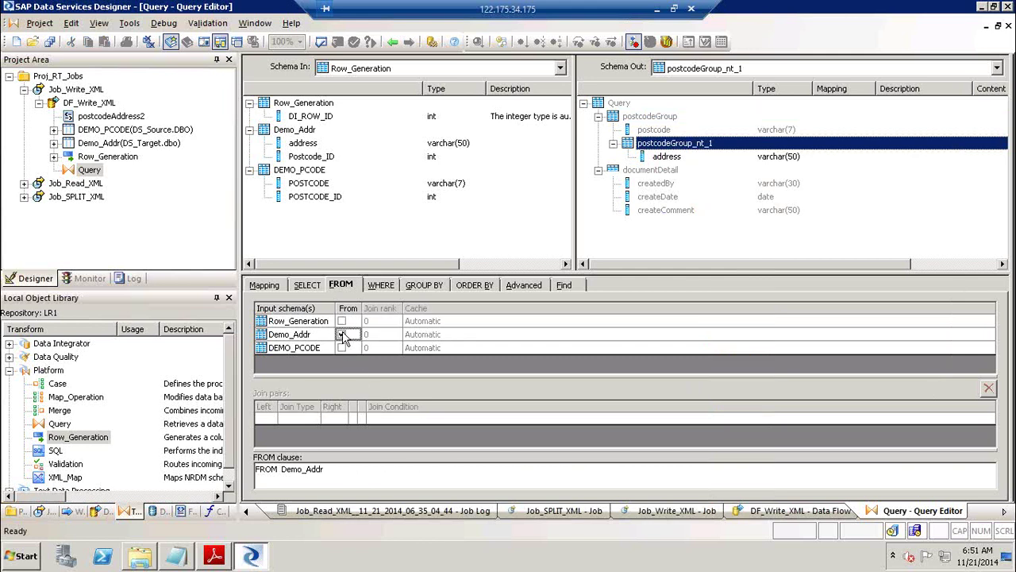
Make documentDetail current and set it to read FROM Row_Generation alone.
{"action": "left_click", "coordinate": [652, 171]}
{"action": "right_click", "coordinate": [652, 171]}
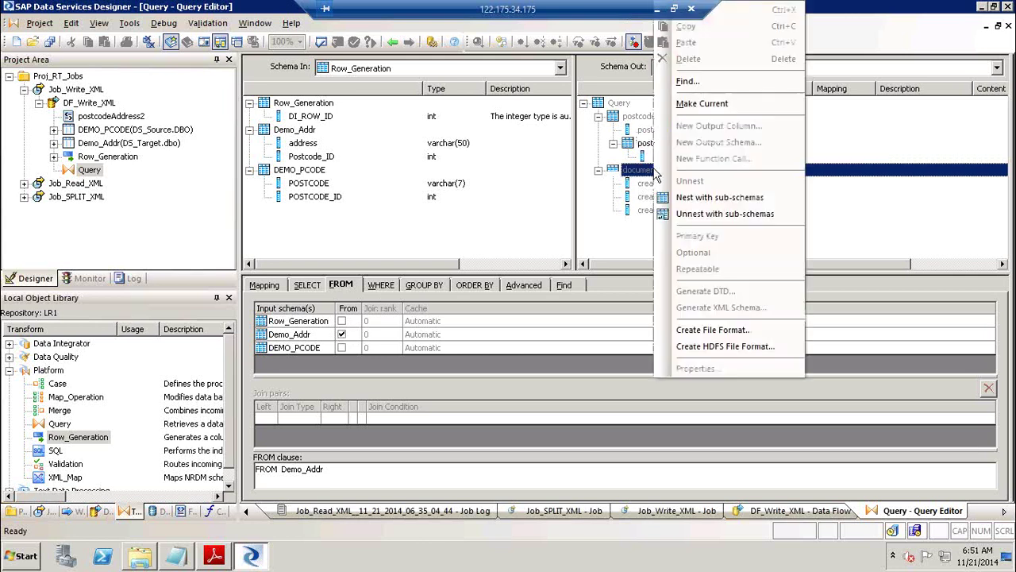
{"action": "left_click", "coordinate": [714, 103]}
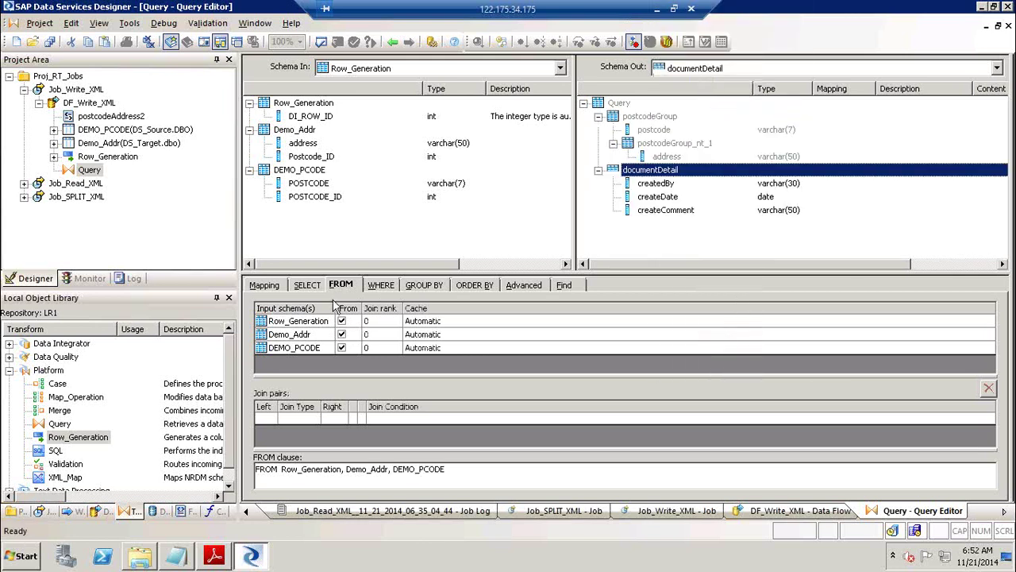
{"action": "left_click", "coordinate": [341, 334]}
{"action": "left_click", "coordinate": [342, 347]}
{"action": "left_click", "coordinate": [341, 321]}
{"action": "left_click", "coordinate": [342, 321]}
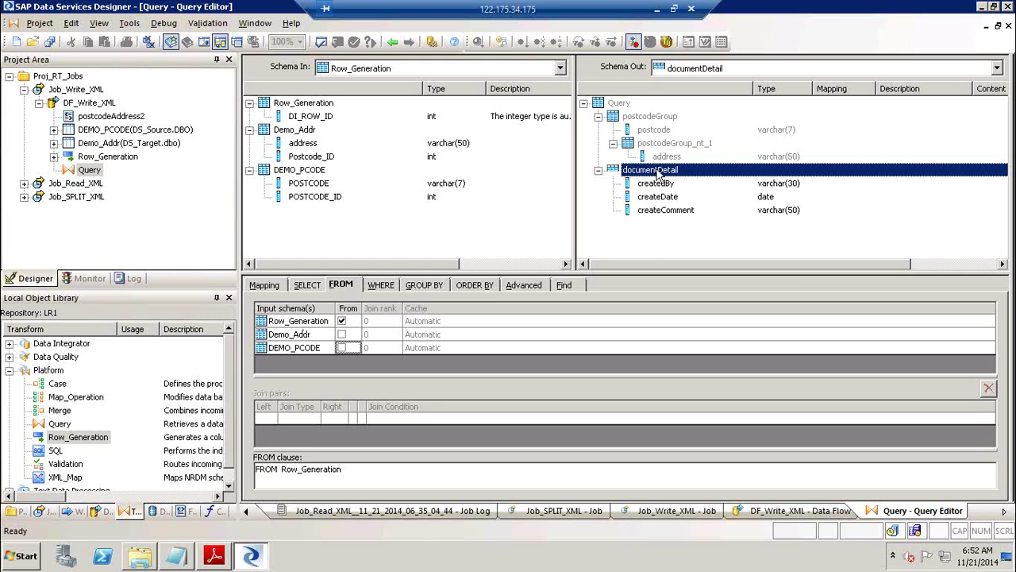
Make postcodeGroup the current schema and map DEMO_PCODE.POSTCODE onto its postcode column.
{"action": "left_click", "coordinate": [651, 118]}
{"action": "right_click", "coordinate": [651, 117]}
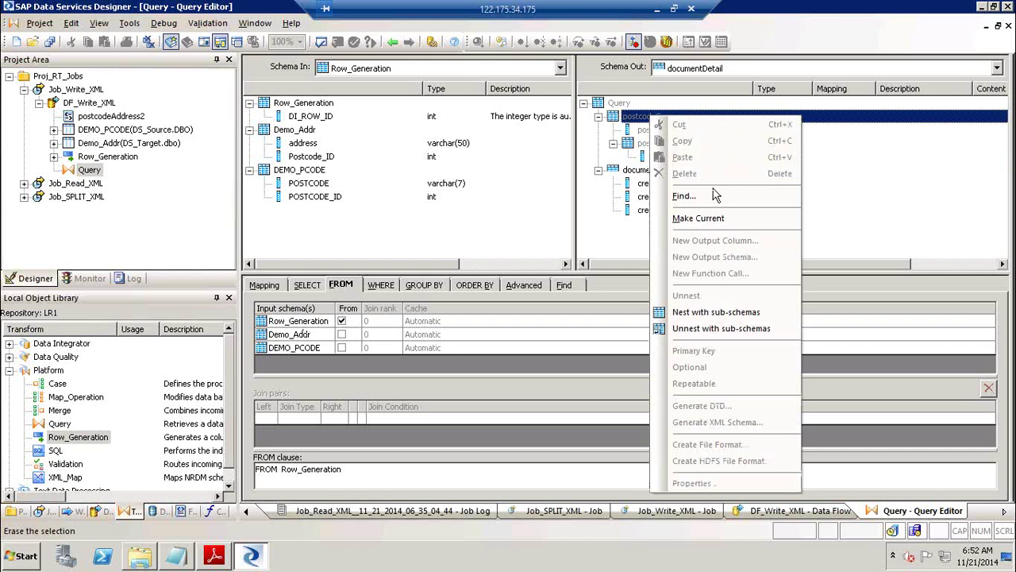
{"action": "left_click", "coordinate": [675, 196]}
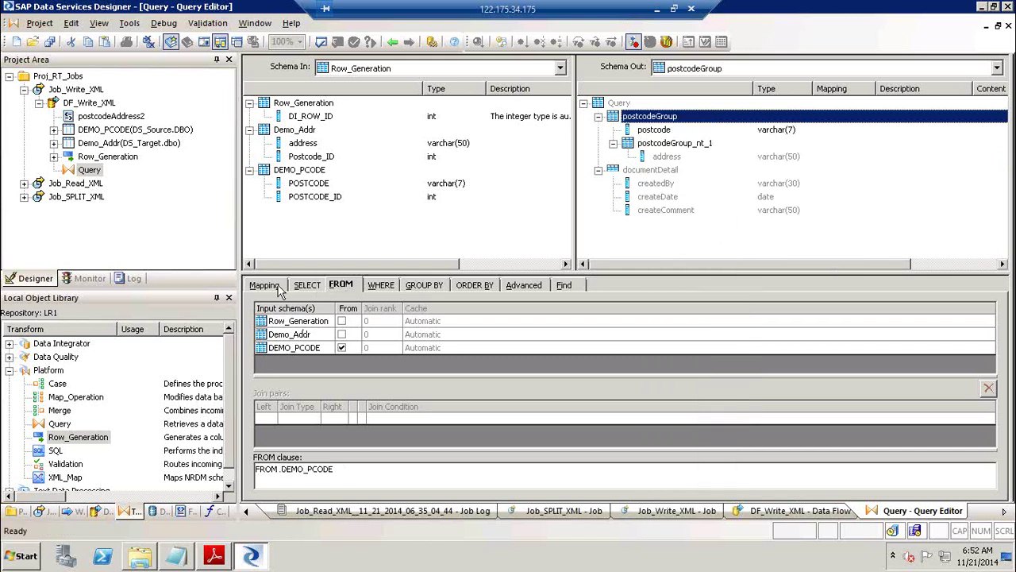
{"action": "left_click", "coordinate": [277, 289]}
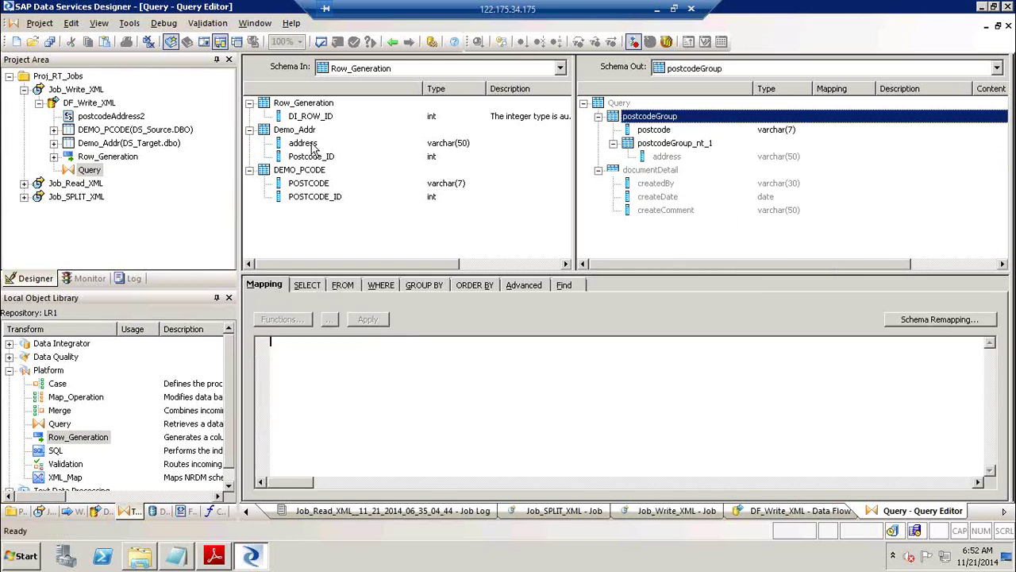
{"action": "left_click", "coordinate": [308, 184]}
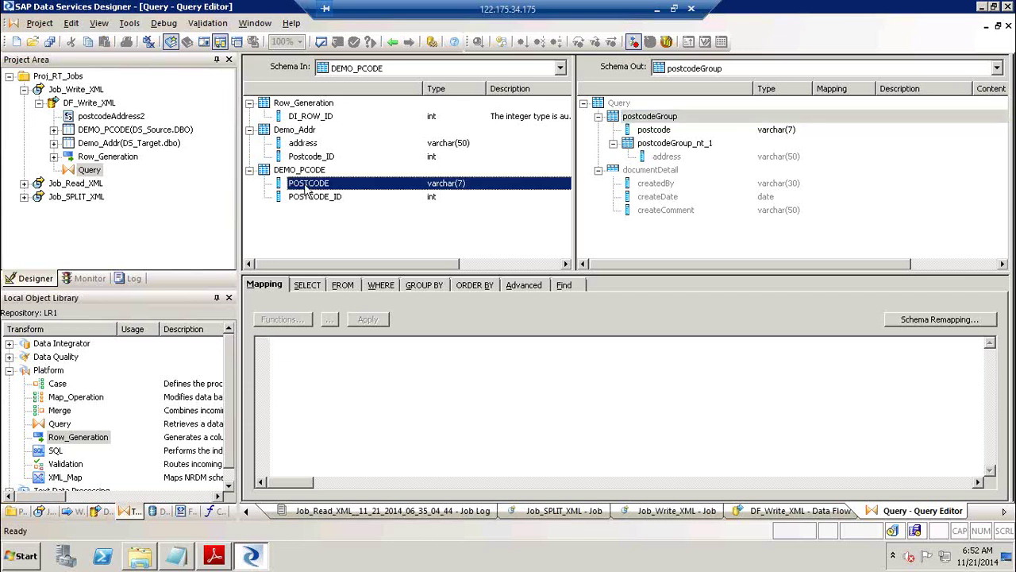
{"action": "left_click_drag", "start_coordinate": [508, 183], "coordinate": [659, 135]}
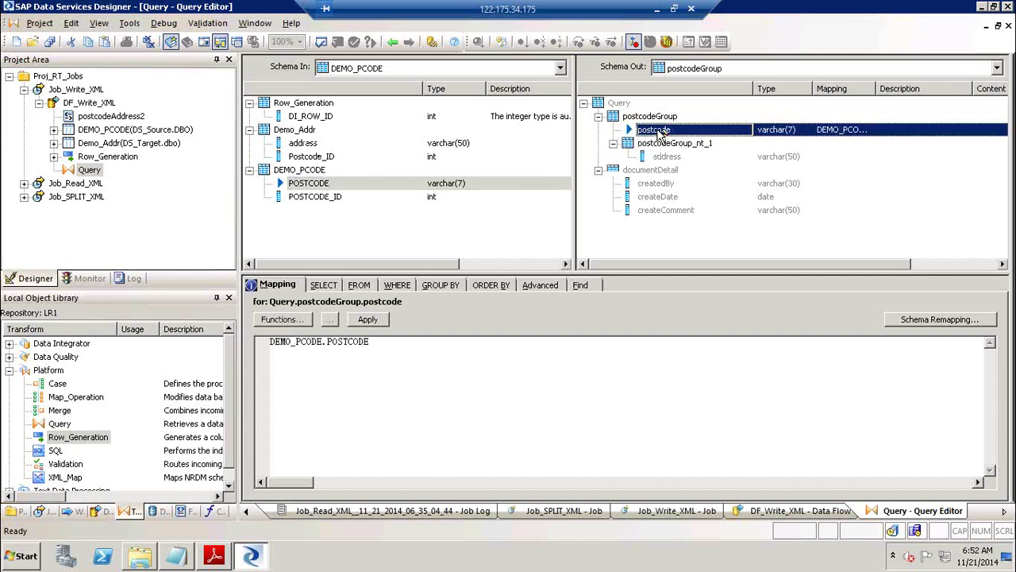
Make postcodeGroup_nt_1 current, map Demo_Addr.address to its address column, and confirm the Demo_Addr source.
{"action": "left_click", "coordinate": [674, 146]}
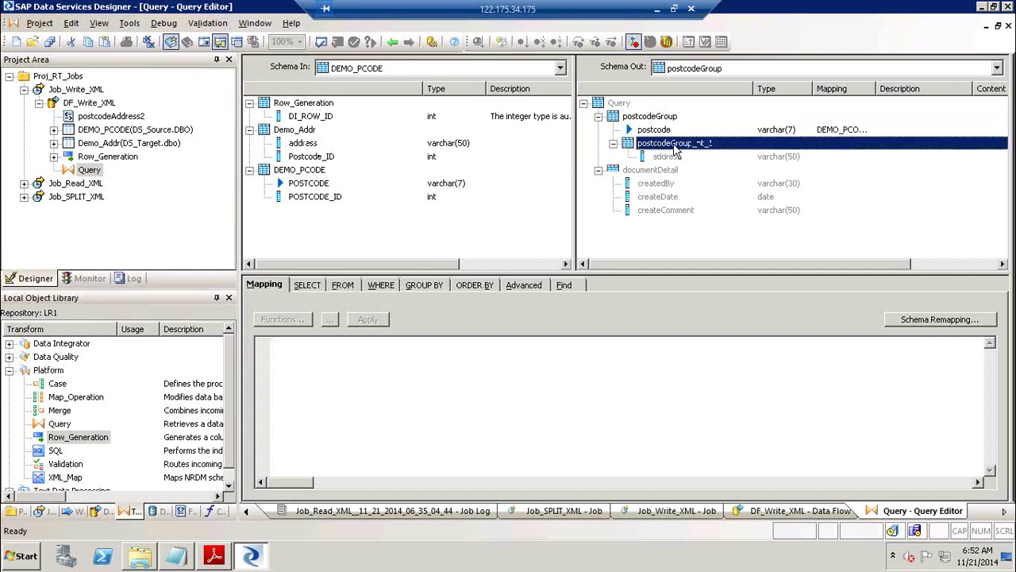
{"action": "right_click", "coordinate": [675, 146]}
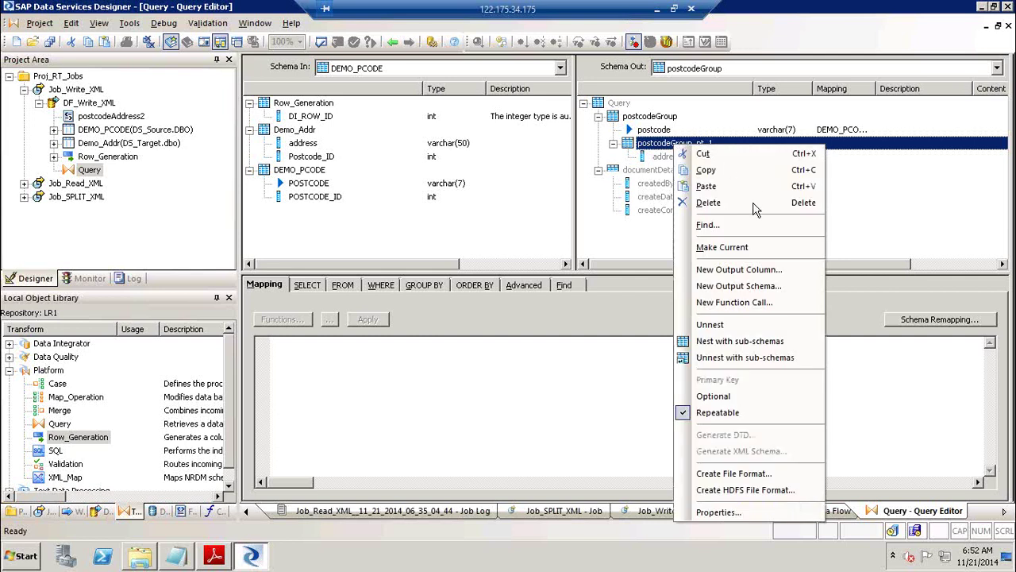
{"action": "left_click", "coordinate": [752, 246]}
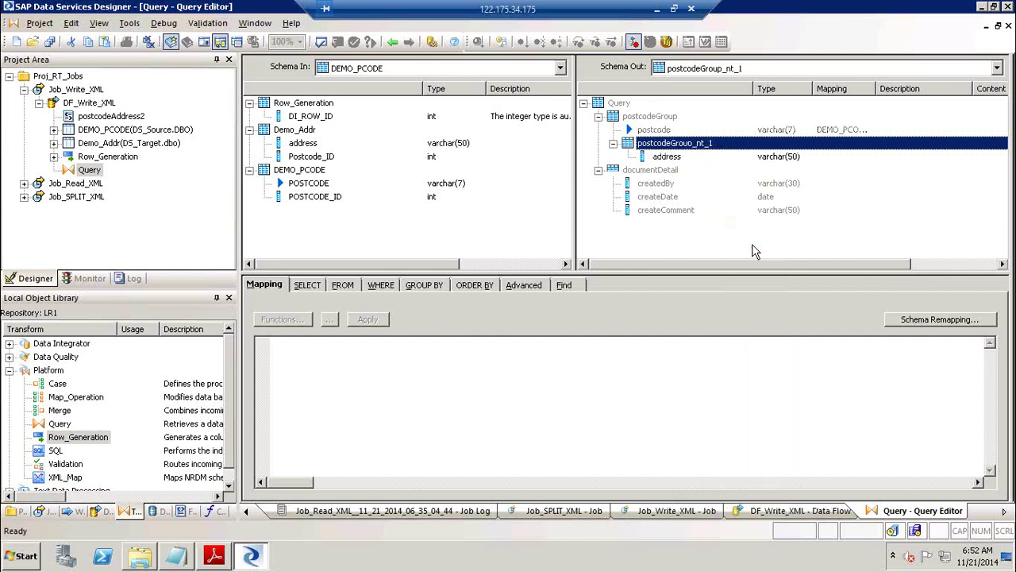
{"action": "left_click", "coordinate": [300, 147]}
{"action": "left_click_drag", "start_coordinate": [306, 147], "coordinate": [649, 159]}
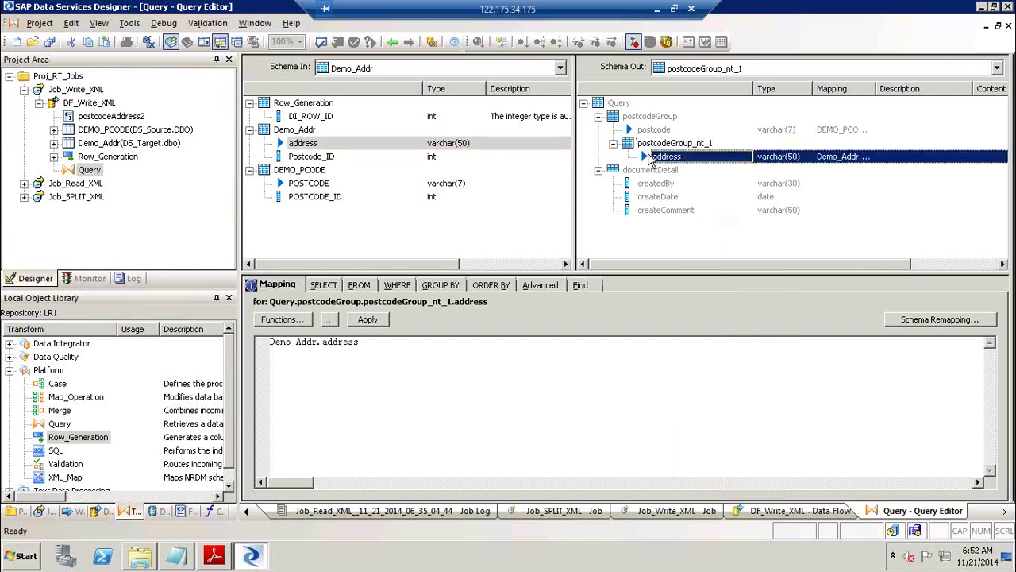
{"action": "left_click", "coordinate": [353, 286]}
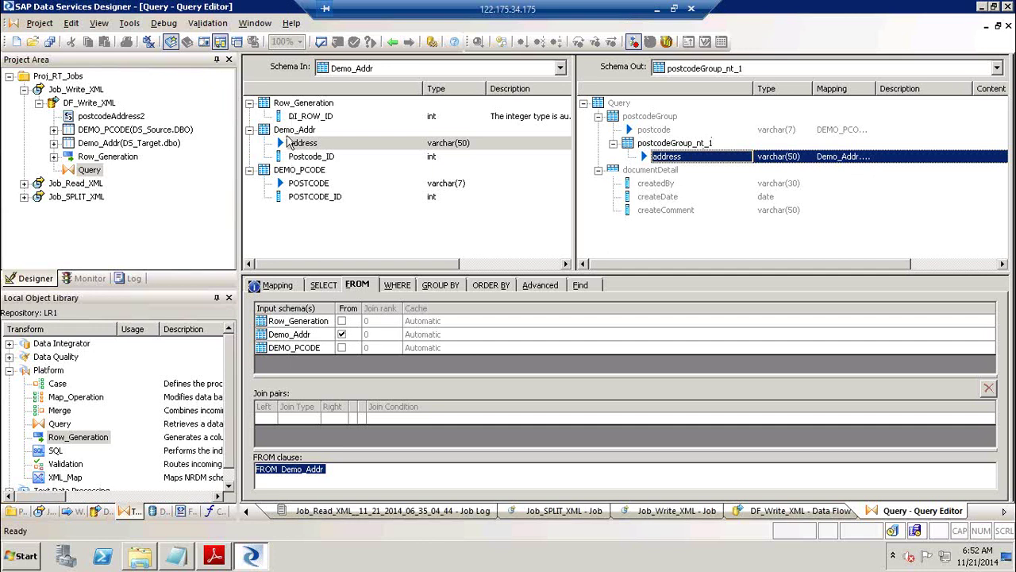
{"action": "left_click", "coordinate": [274, 289]}
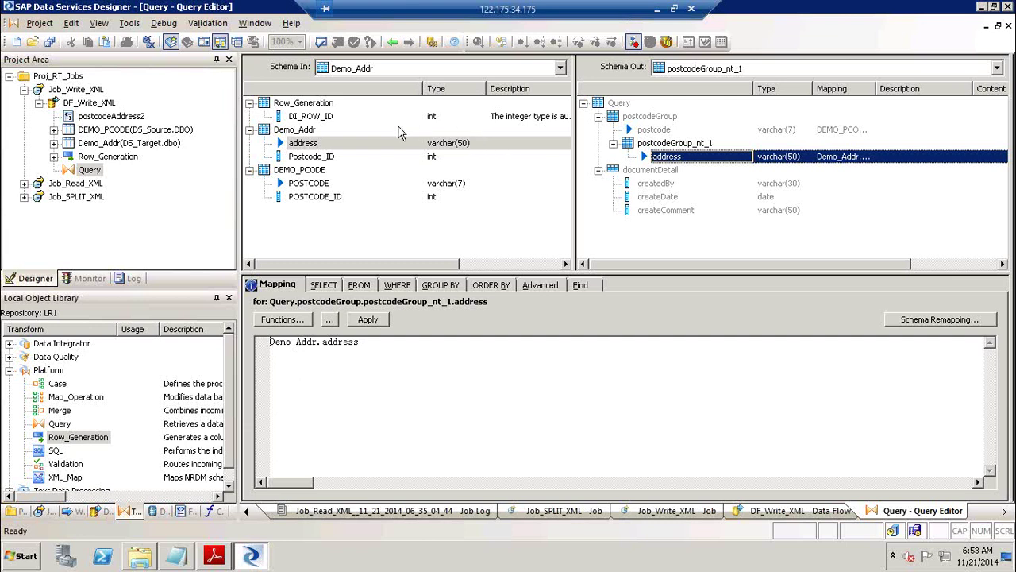
Make documentDetail the current schema and map createdBy to the author's quoted name.
{"action": "left_click", "coordinate": [649, 170]}
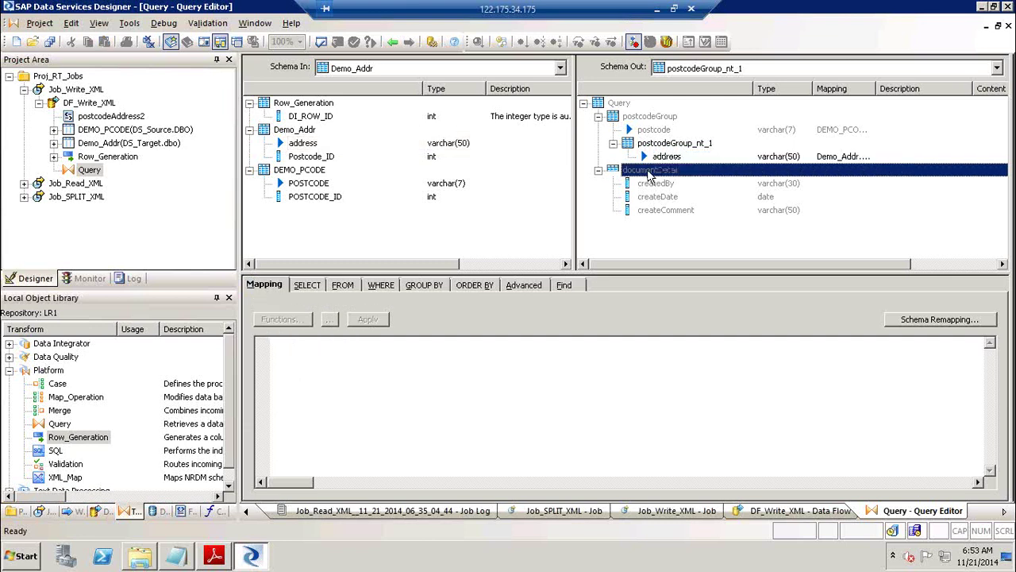
{"action": "right_click", "coordinate": [650, 174]}
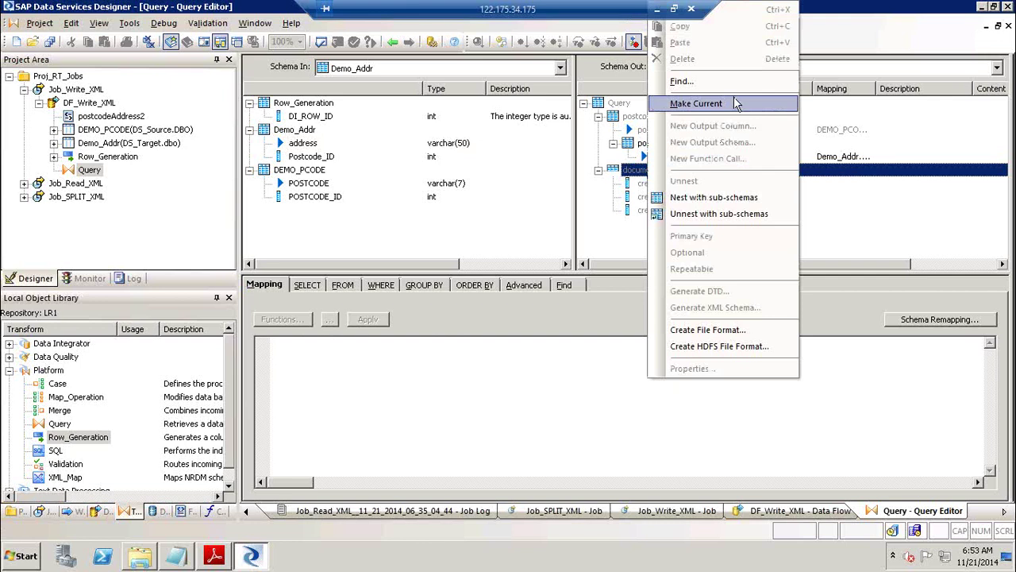
{"action": "left_click", "coordinate": [696, 103]}
{"action": "left_click", "coordinate": [675, 184]}
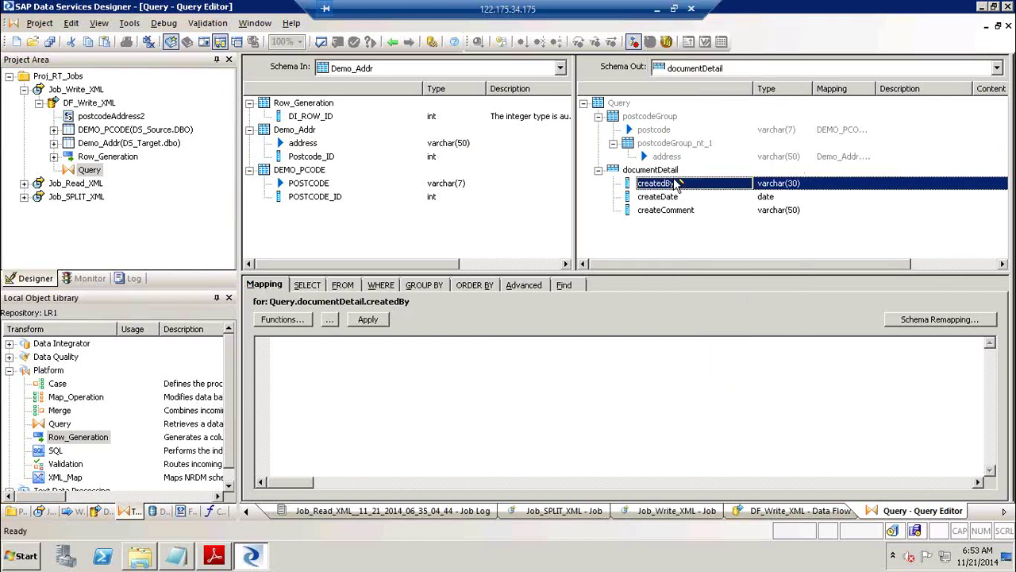
{"action": "type", "text": "'Rakesh Samuel"}
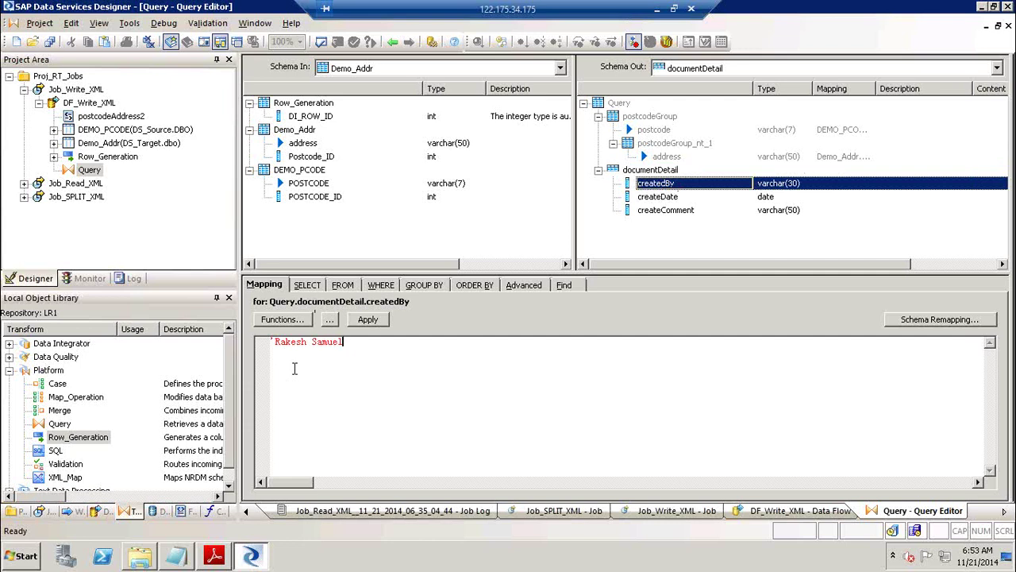
Map createDate to sysdate() and createComment to 'Demo on XML Data'.
{"action": "left_click", "coordinate": [670, 198]}
{"action": "type", "text": "s"}
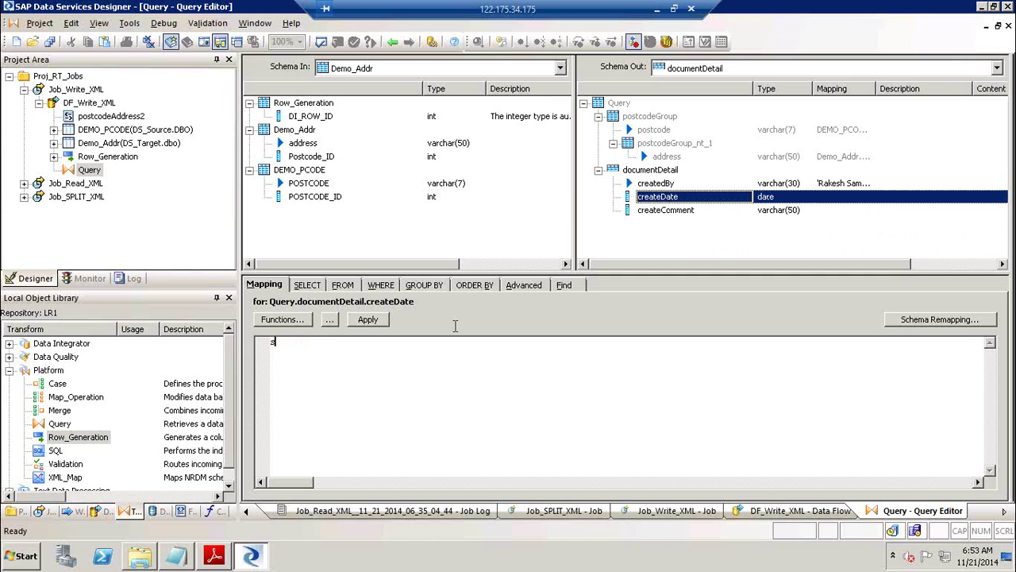
{"action": "type", "text": "ys"}
{"action": "key", "text": "Return"}
{"action": "left_click", "coordinate": [683, 211]}
{"action": "type", "text": "'Demo on XML Data'"}
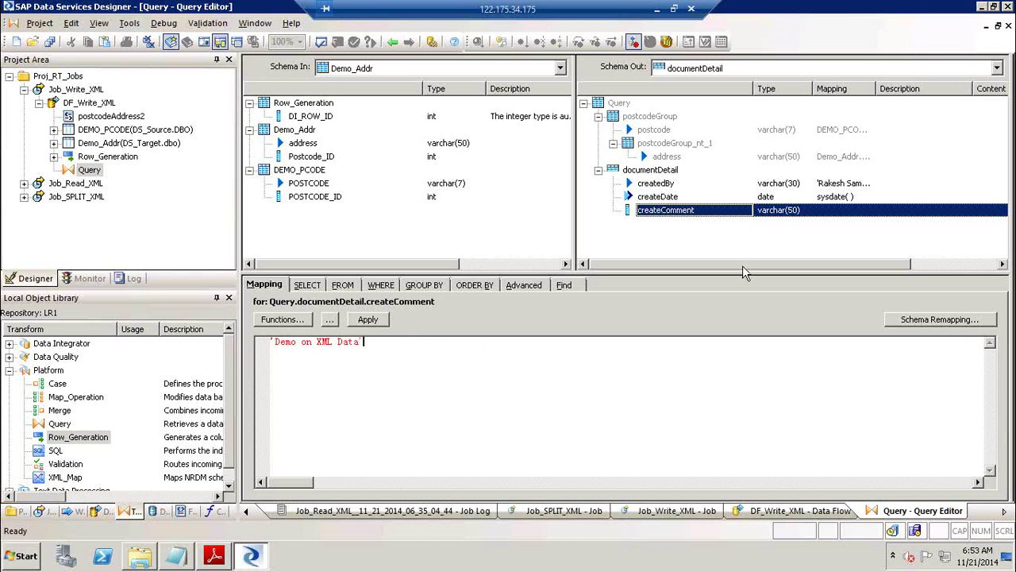
{"action": "left_click", "coordinate": [722, 238]}
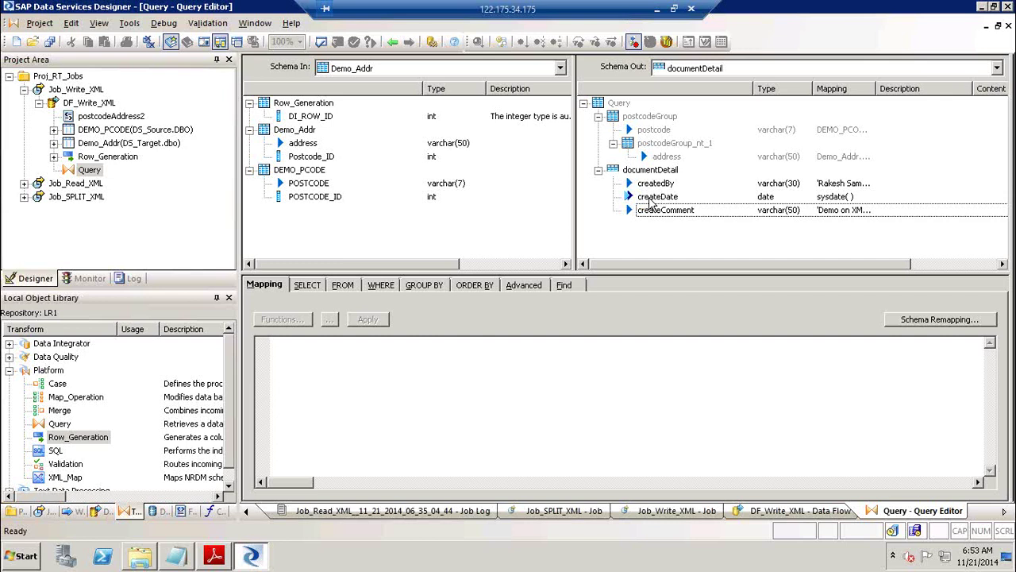
Recheck the createComment mapping, dismiss the rename box, and select postcodeGroup_nt_1.
{"action": "left_click", "coordinate": [659, 210]}
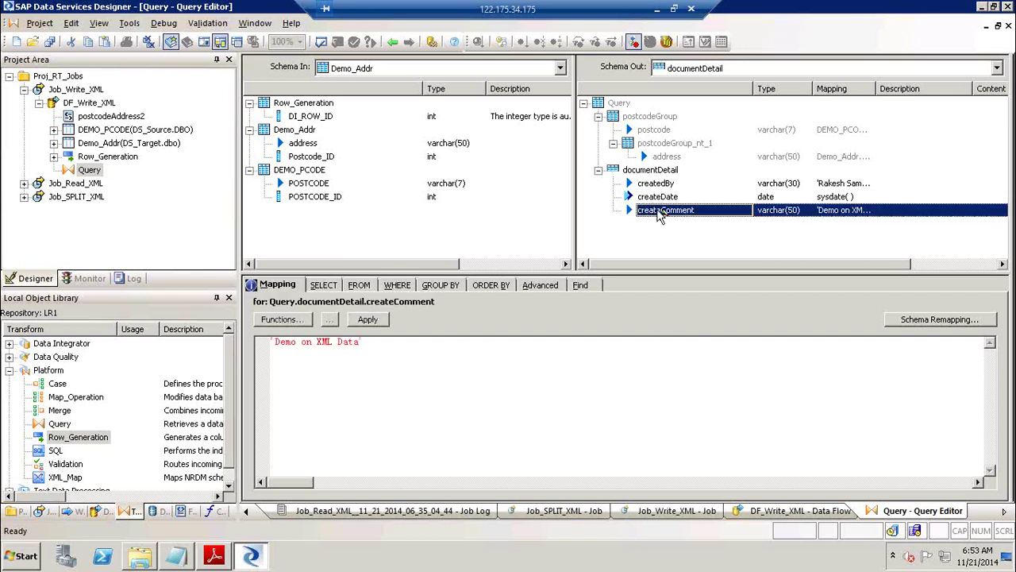
{"action": "left_click", "coordinate": [659, 210]}
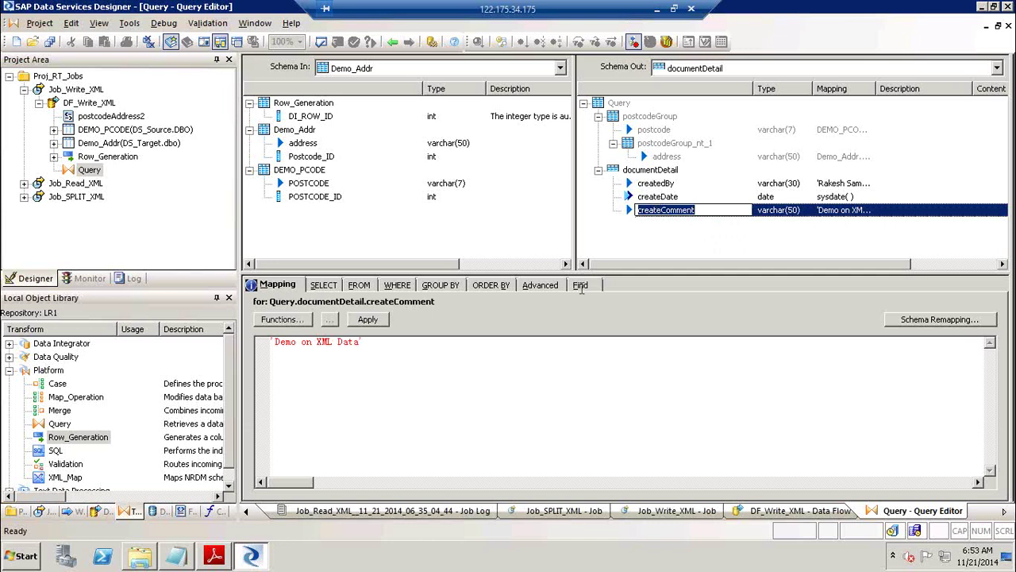
{"action": "left_click", "coordinate": [545, 389]}
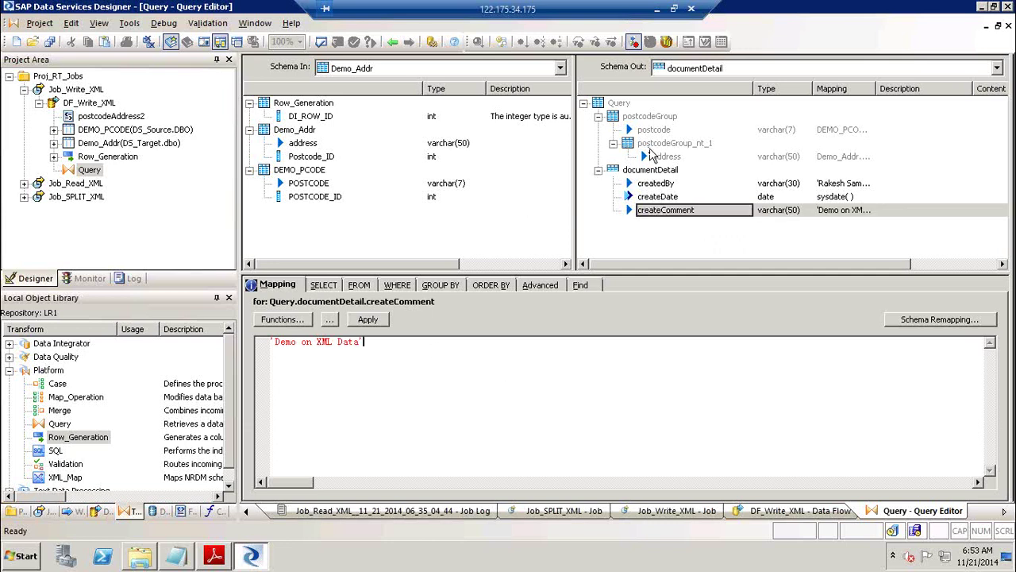
{"action": "left_click", "coordinate": [667, 143]}
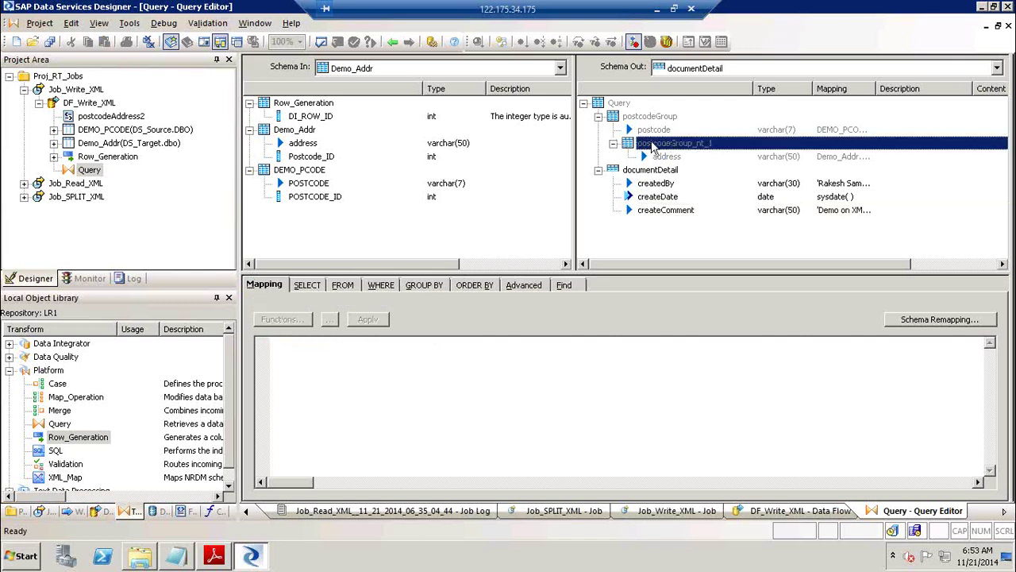
{"action": "right_click", "coordinate": [653, 148]}
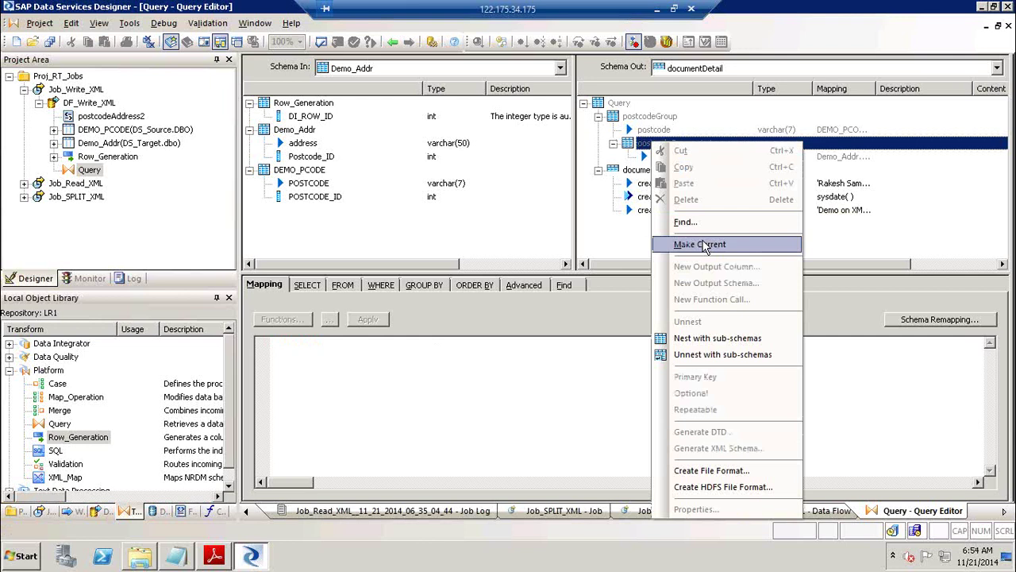
{"action": "left_click", "coordinate": [703, 245]}
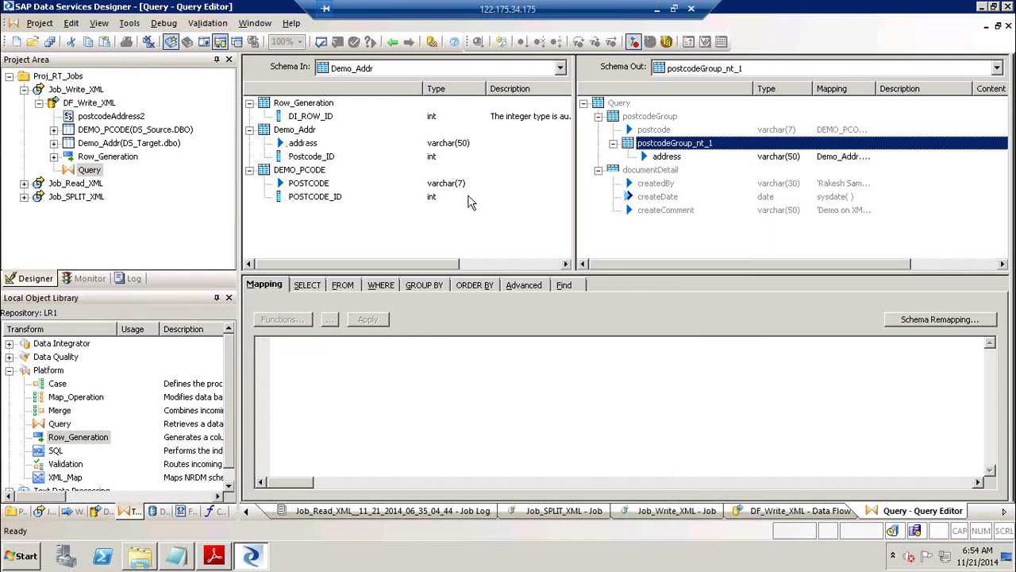
{"action": "left_click", "coordinate": [655, 130]}
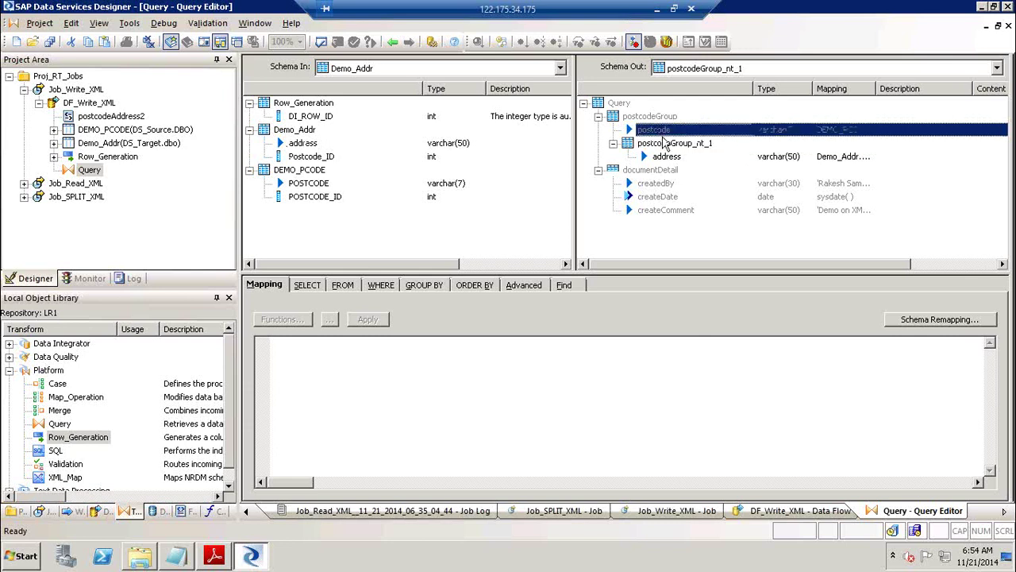
{"action": "left_click", "coordinate": [669, 157]}
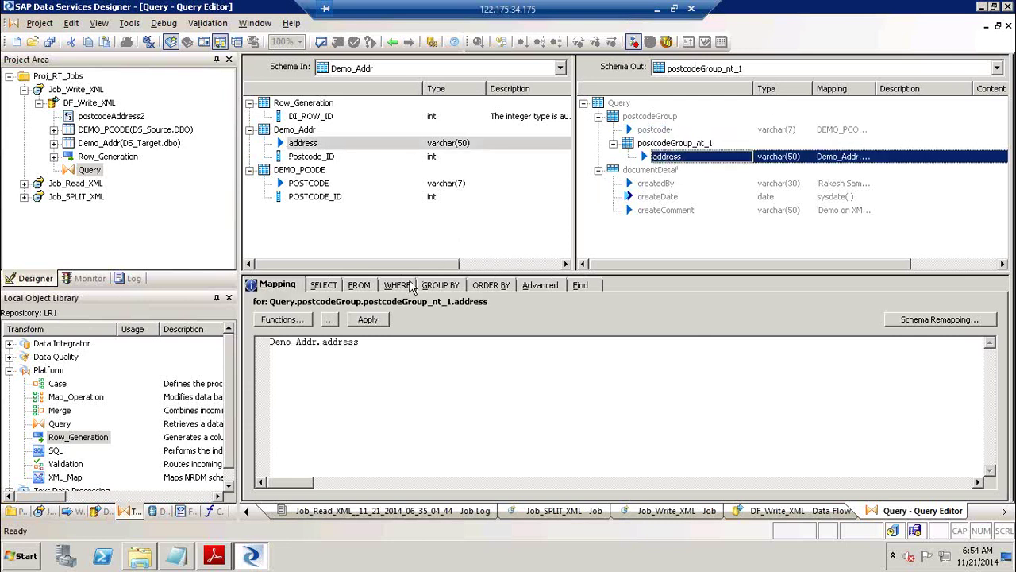
{"action": "left_click", "coordinate": [406, 285]}
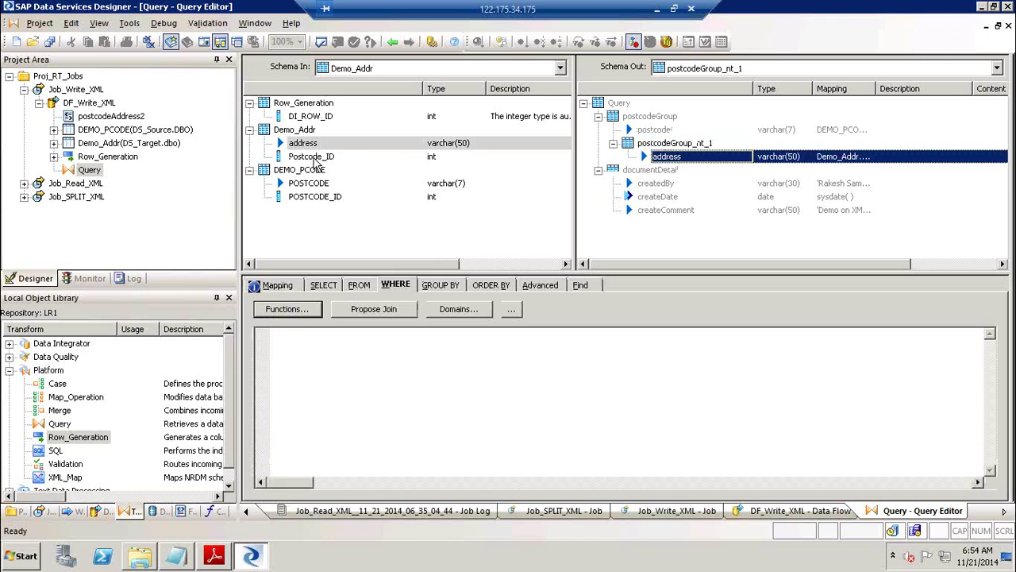
{"action": "left_click_drag", "start_coordinate": [312, 200], "coordinate": [293, 355]}
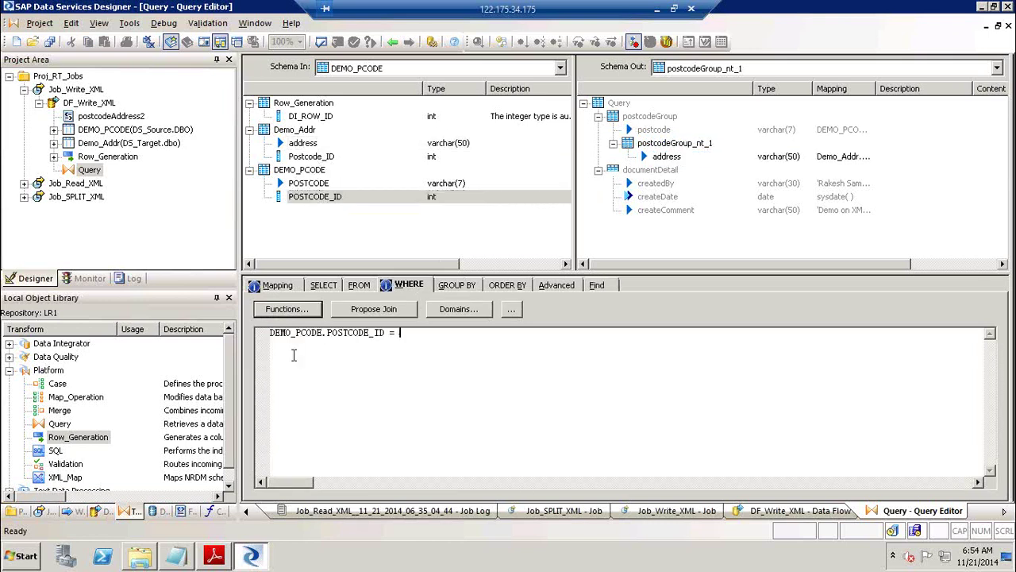
{"action": "left_click_drag", "start_coordinate": [287, 159], "coordinate": [448, 334]}
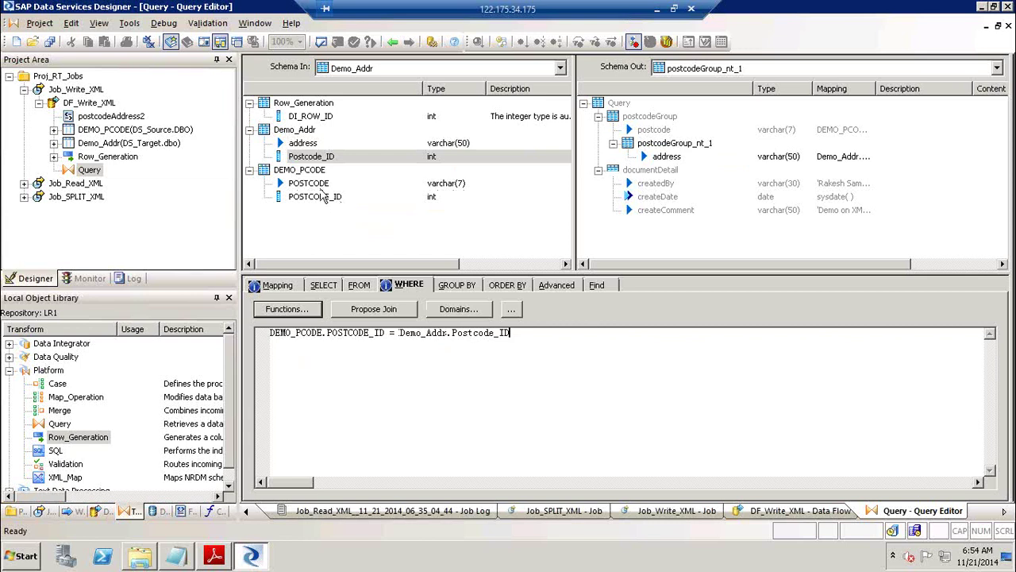
{"action": "left_click", "coordinate": [315, 186]}
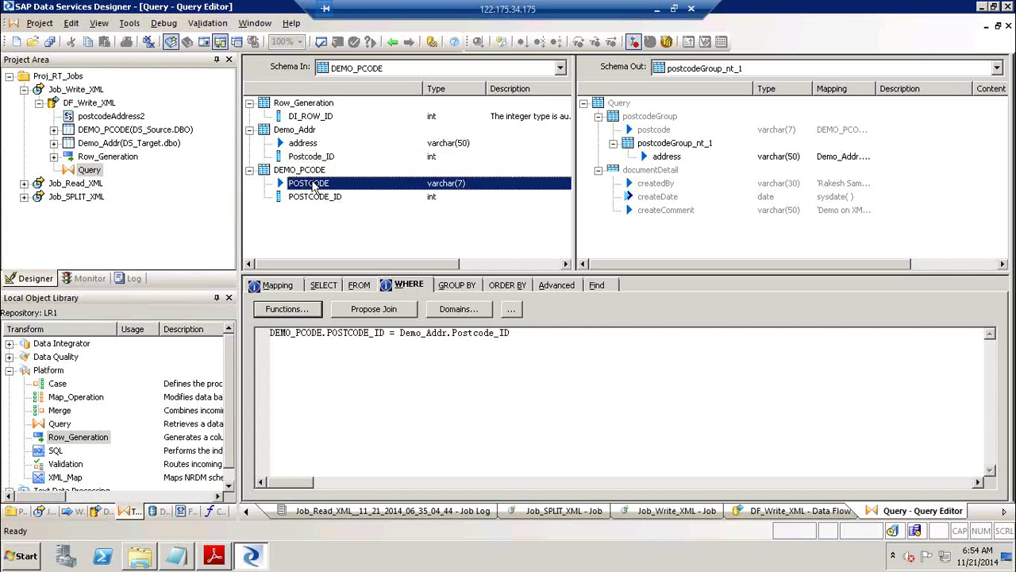
{"action": "left_click", "coordinate": [316, 200]}
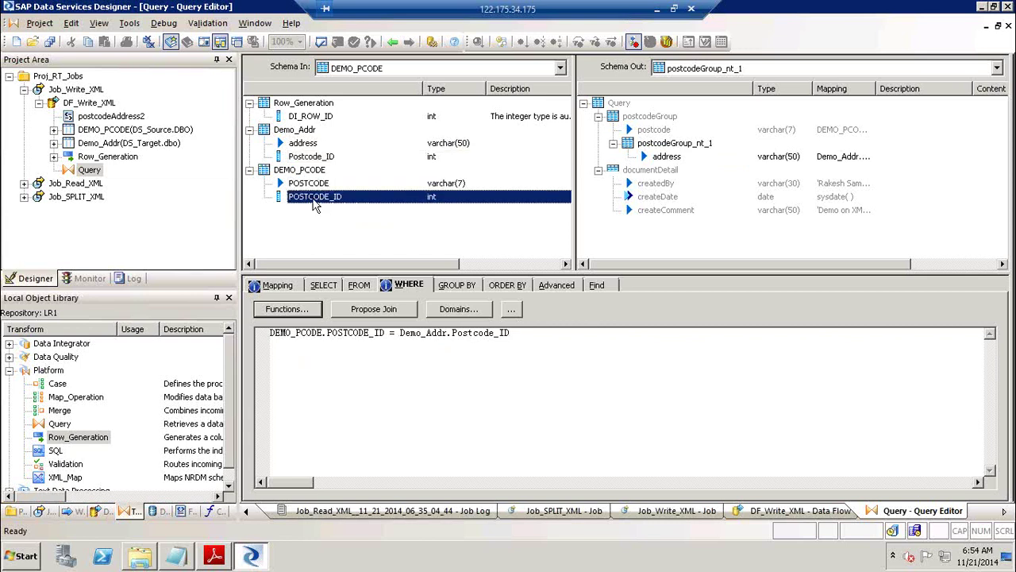
{"action": "left_click", "coordinate": [314, 156]}
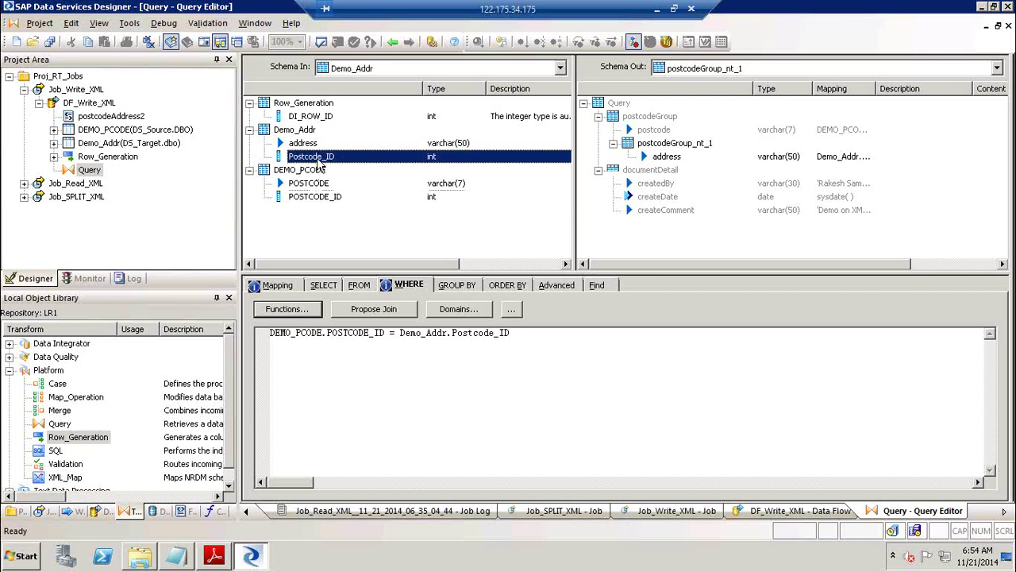
{"action": "left_click", "coordinate": [309, 147]}
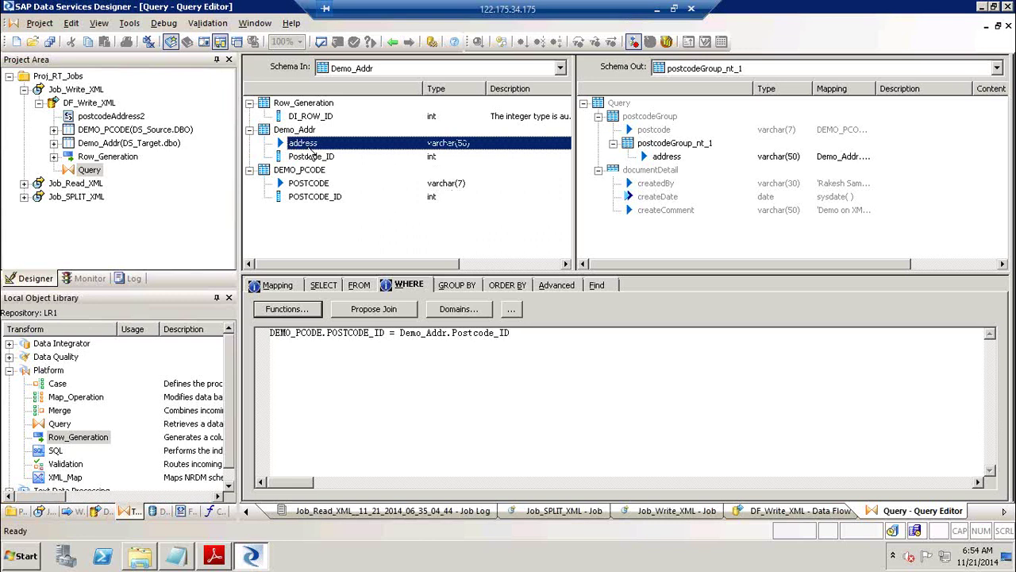
{"action": "left_click", "coordinate": [315, 184]}
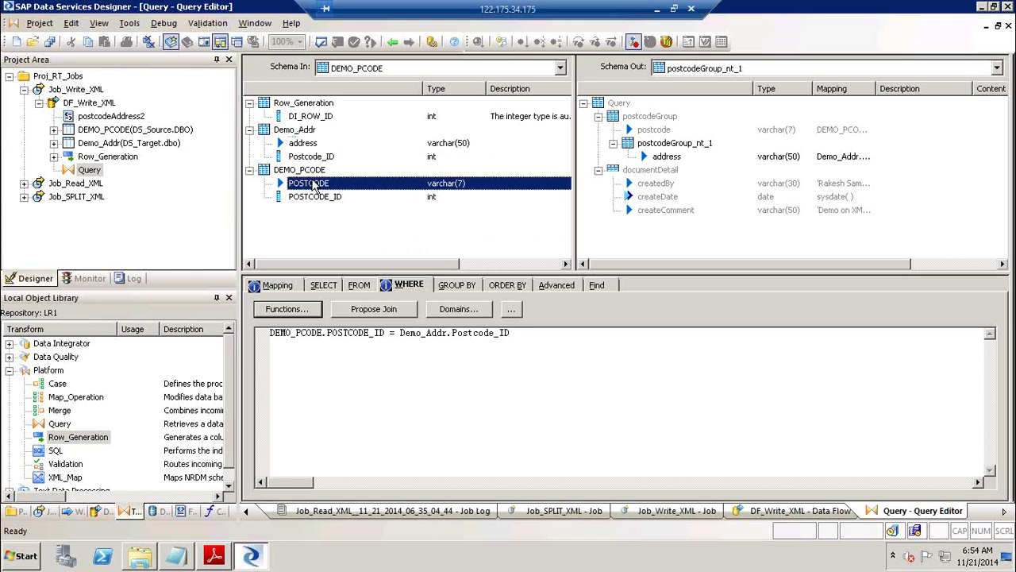
{"action": "left_click", "coordinate": [315, 198]}
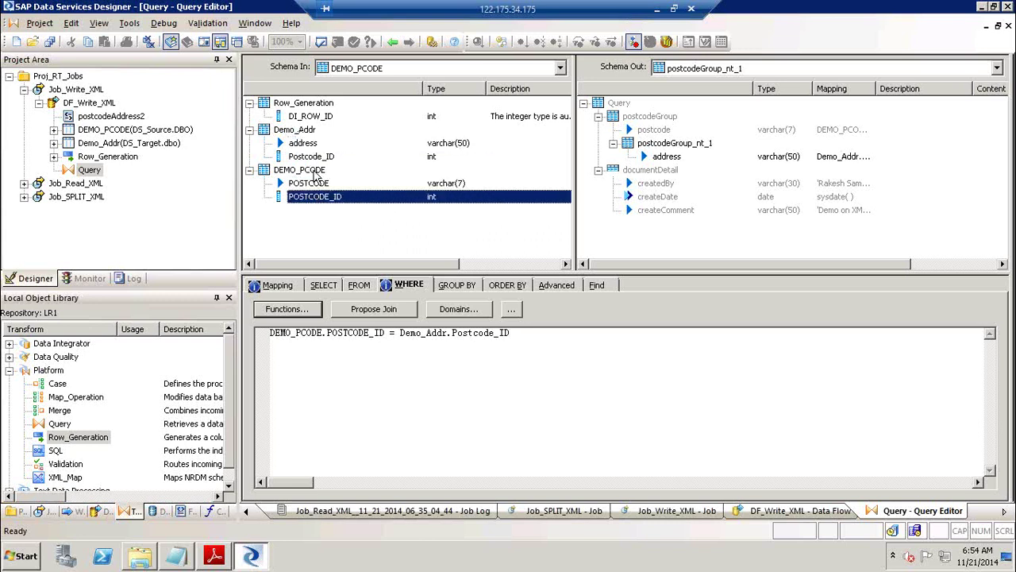
{"action": "left_click", "coordinate": [322, 158]}
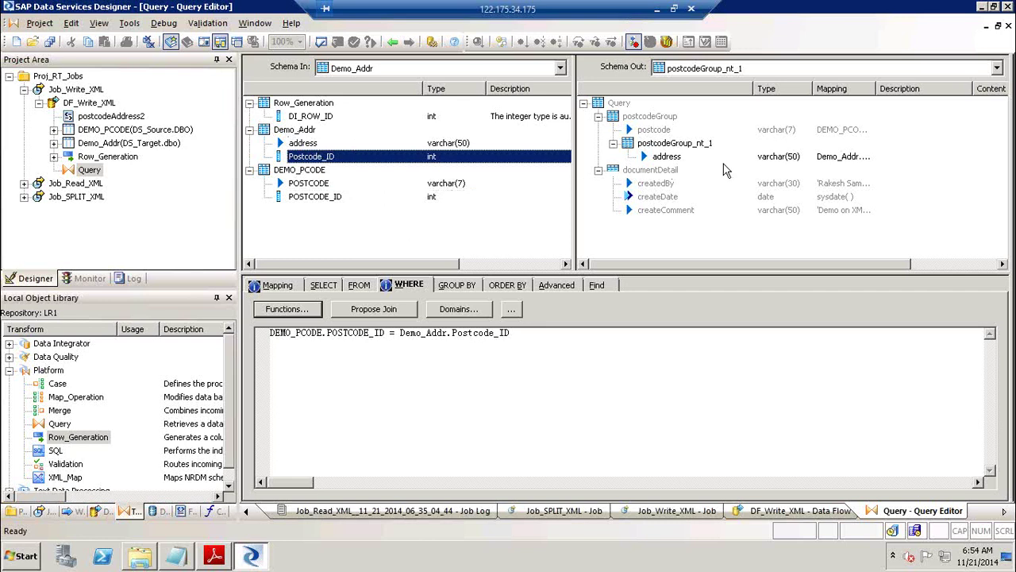
{"action": "left_click", "coordinate": [317, 120]}
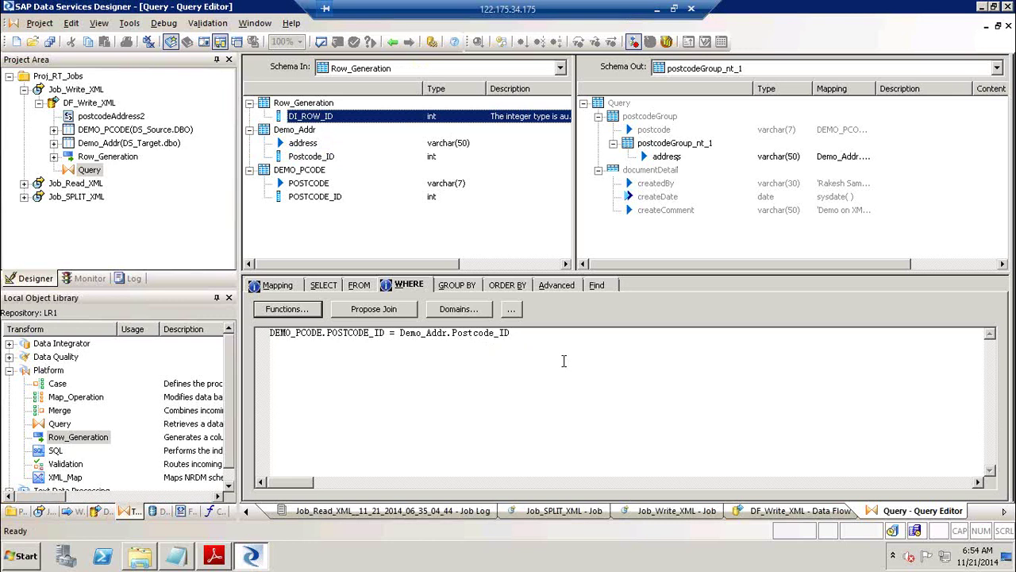
Return to DF_Write_XML and validate all objects with no errors.
{"action": "left_click", "coordinate": [392, 42]}
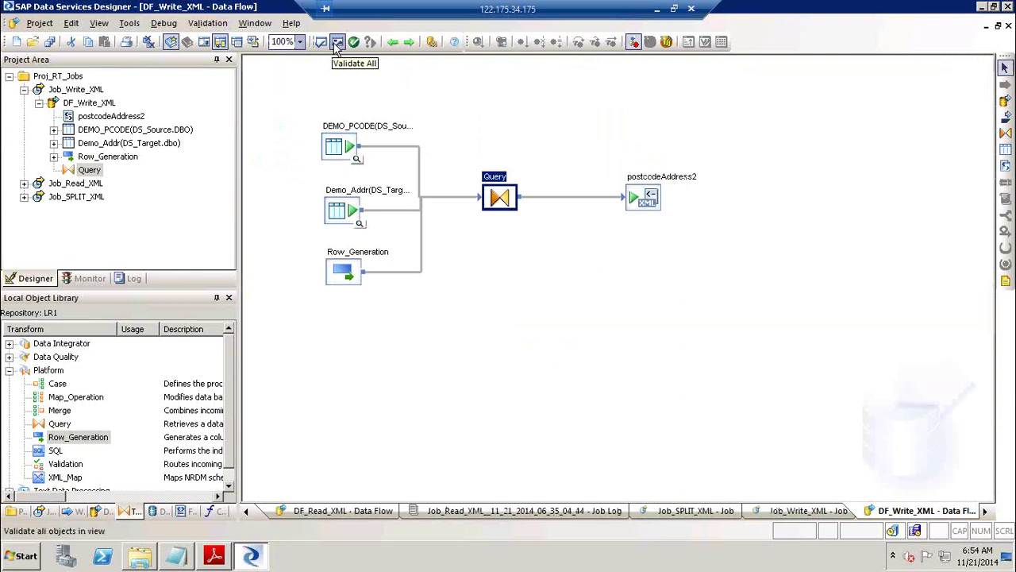
{"action": "left_click", "coordinate": [337, 42]}
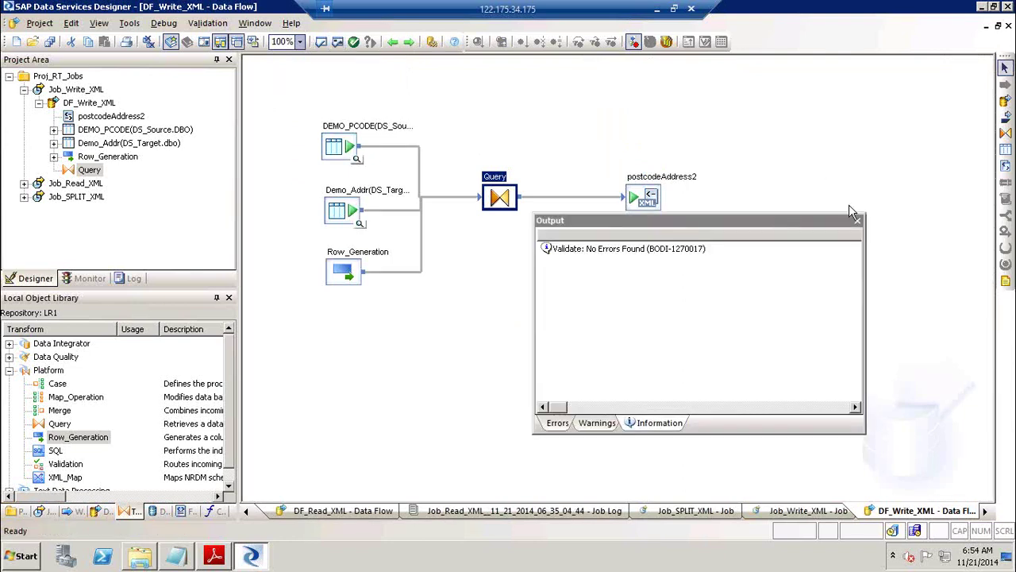
{"action": "left_click", "coordinate": [857, 220]}
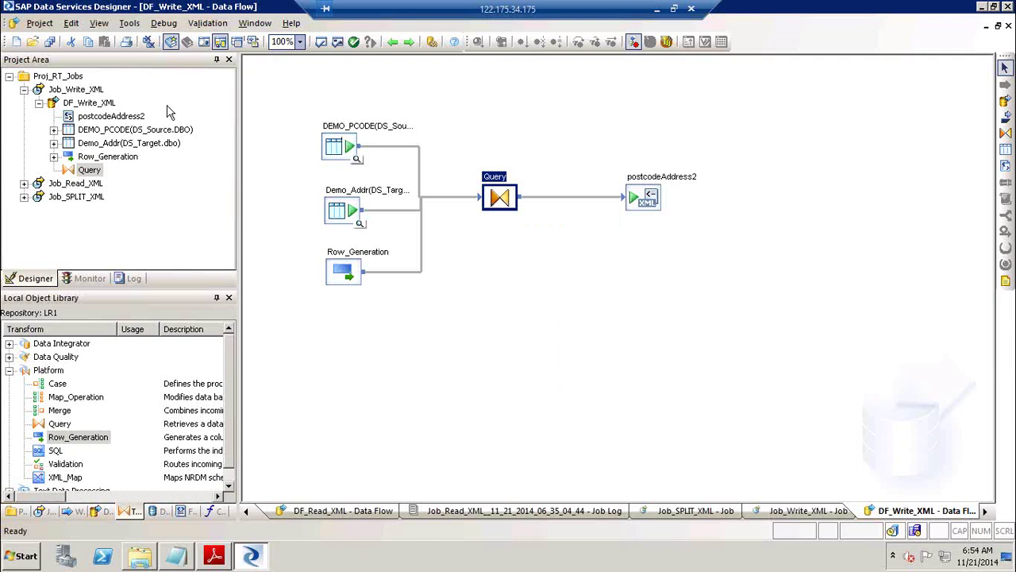
Execute Job_Write_XML until it completes successfully, then reopen DF_Write_XML.
{"action": "left_click", "coordinate": [83, 90]}
{"action": "right_click", "coordinate": [85, 91]}
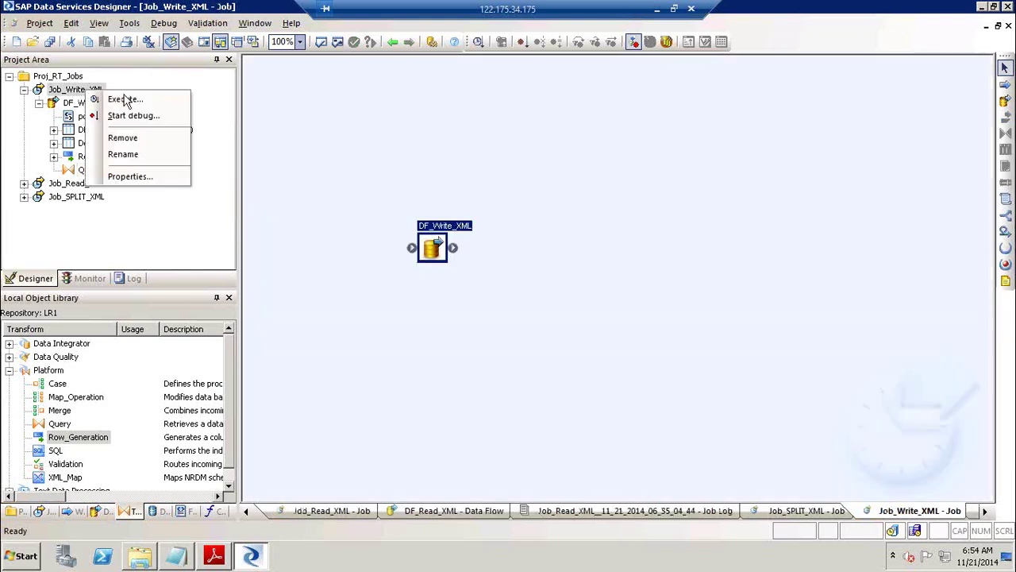
{"action": "left_click", "coordinate": [125, 99]}
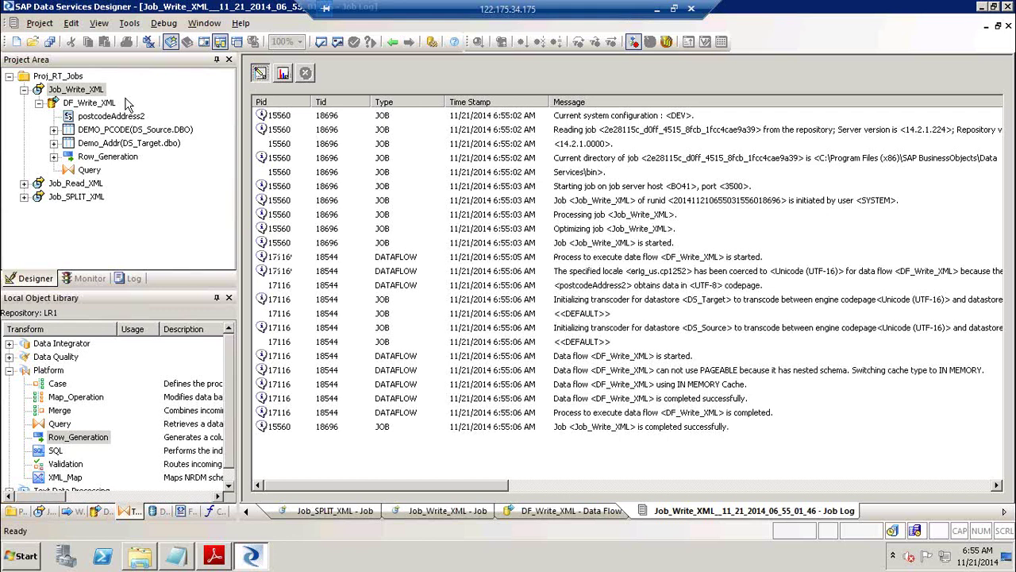
{"action": "left_click", "coordinate": [80, 107]}
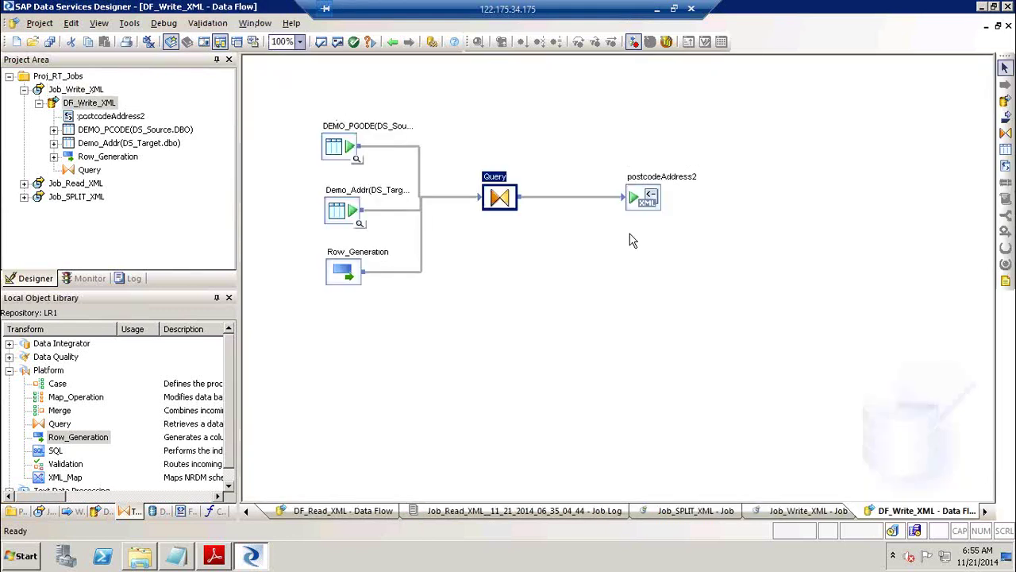
Open the SourceFF\OutBound folder from the desktop to find Write_XML1.
{"action": "key", "text": "super+d"}
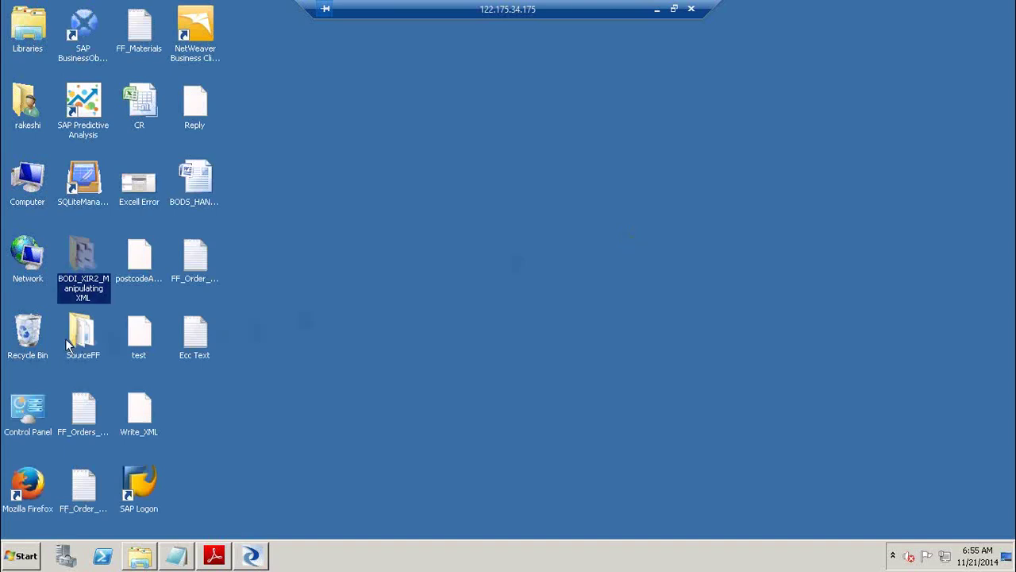
{"action": "double_click", "coordinate": [77, 333]}
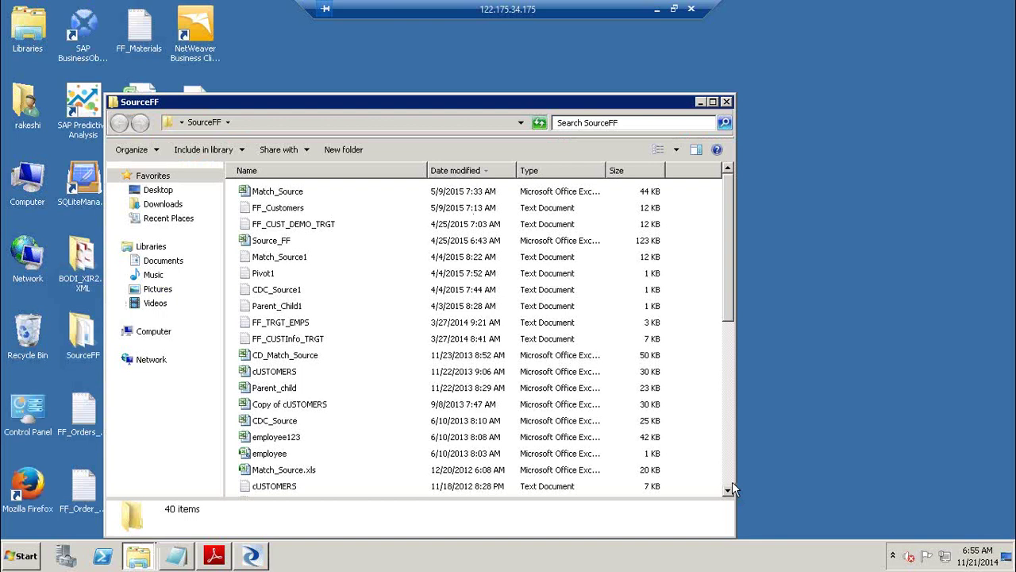
{"action": "scroll", "coordinate": [732, 483], "scroll_direction": "down", "scroll_amount": 6}
{"action": "scroll", "coordinate": [732, 482], "scroll_direction": "down", "scroll_amount": 1}
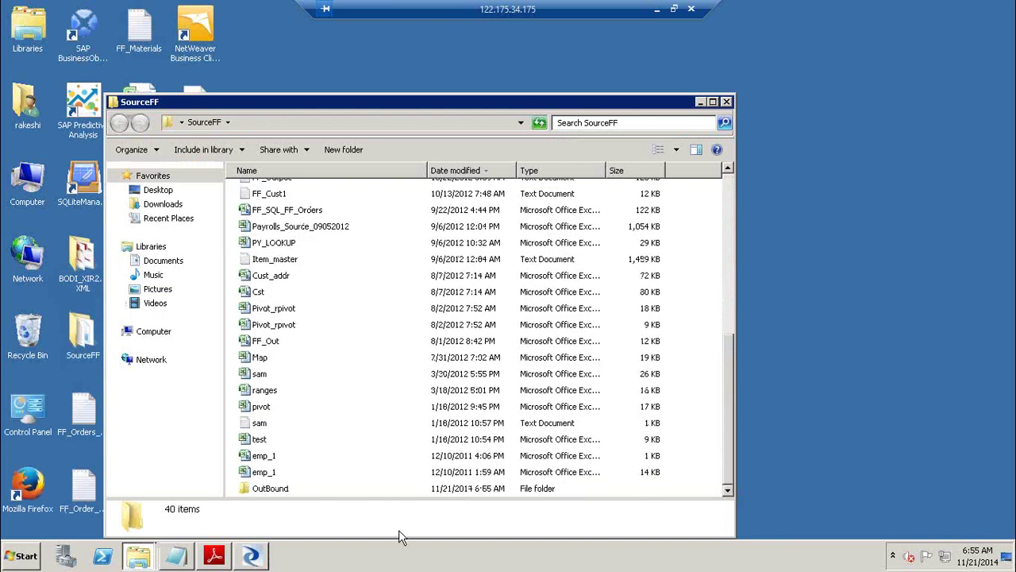
{"action": "double_click", "coordinate": [273, 490]}
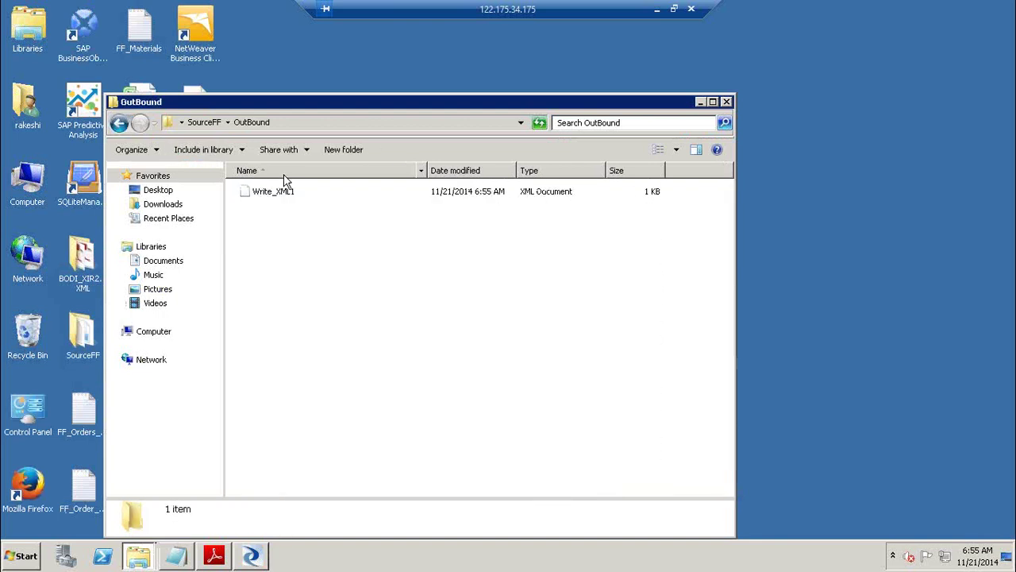
Open the Write_XML1 output file in Notepad to show its XML contents.
{"action": "left_click", "coordinate": [278, 197]}
{"action": "right_click", "coordinate": [278, 197]}
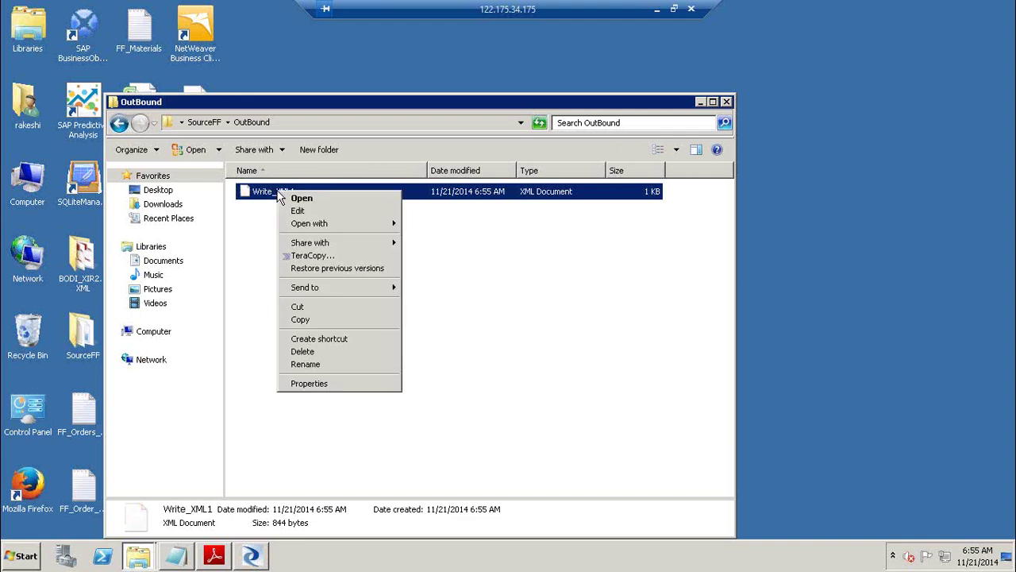
{"action": "mouse_move", "coordinate": [312, 226]}
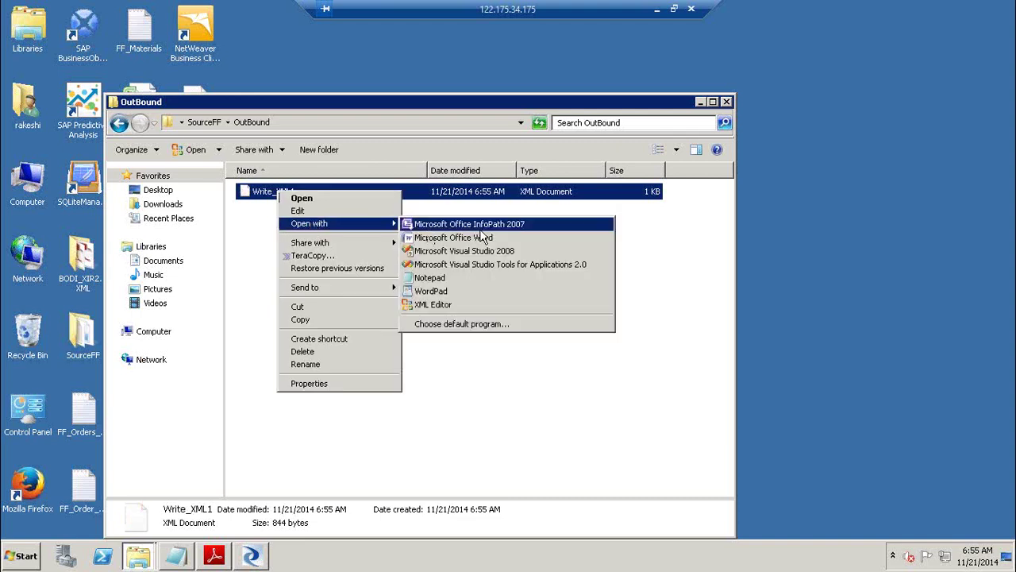
{"action": "left_click", "coordinate": [478, 279]}
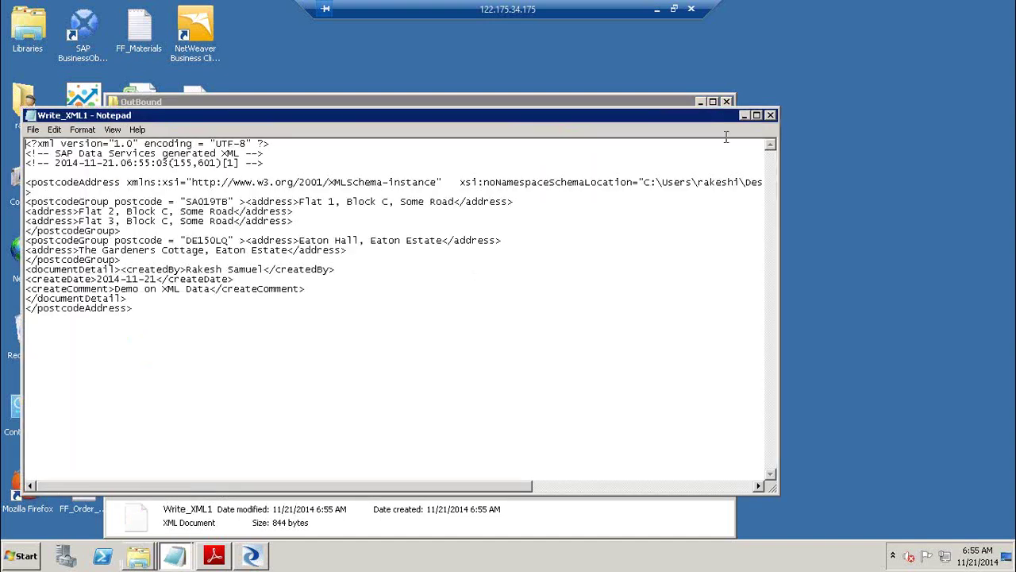
{"action": "left_click", "coordinate": [744, 115]}
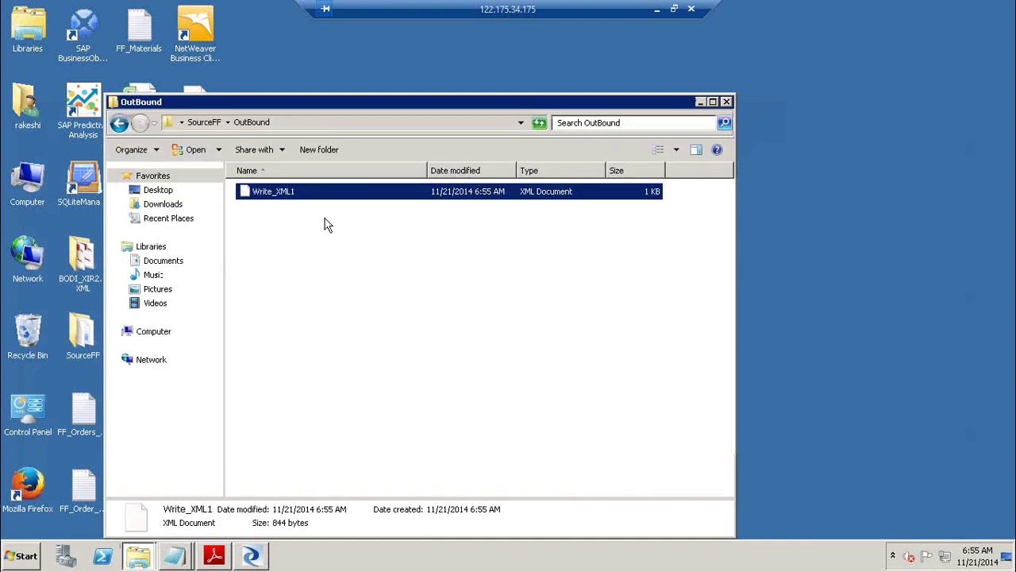
{"action": "right_click", "coordinate": [278, 198]}
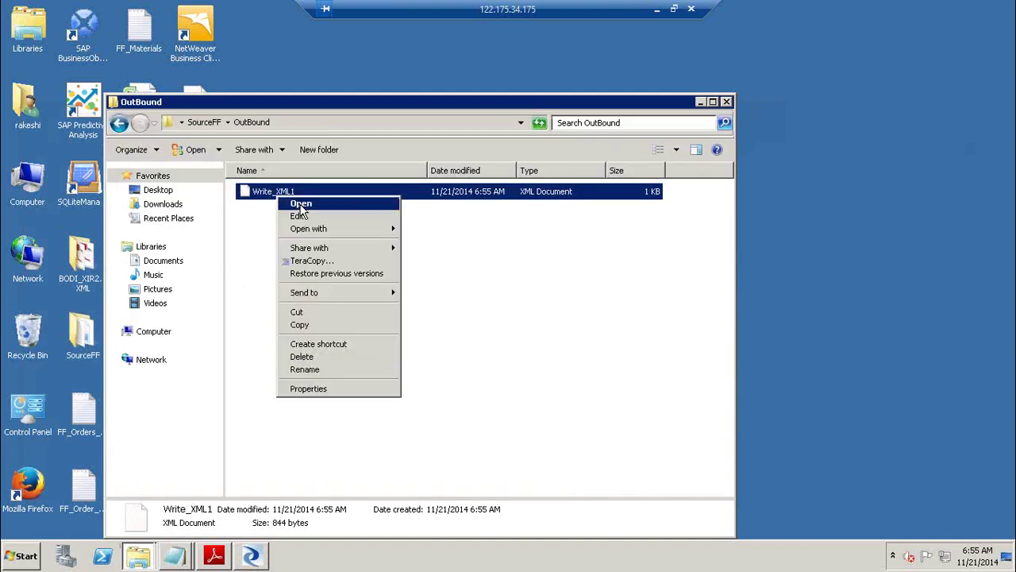
{"action": "left_click", "coordinate": [301, 205]}
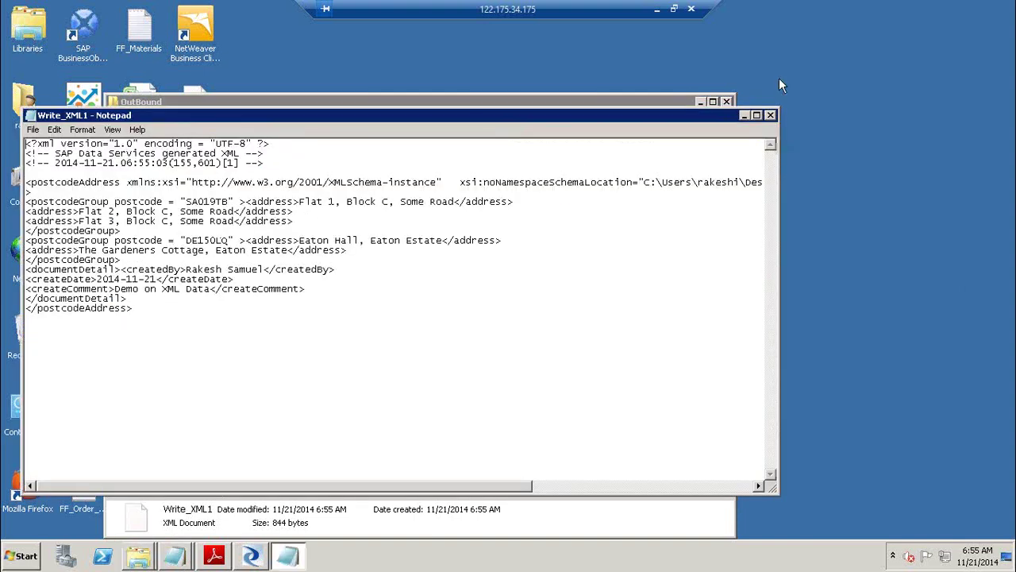
{"action": "left_click", "coordinate": [771, 115]}
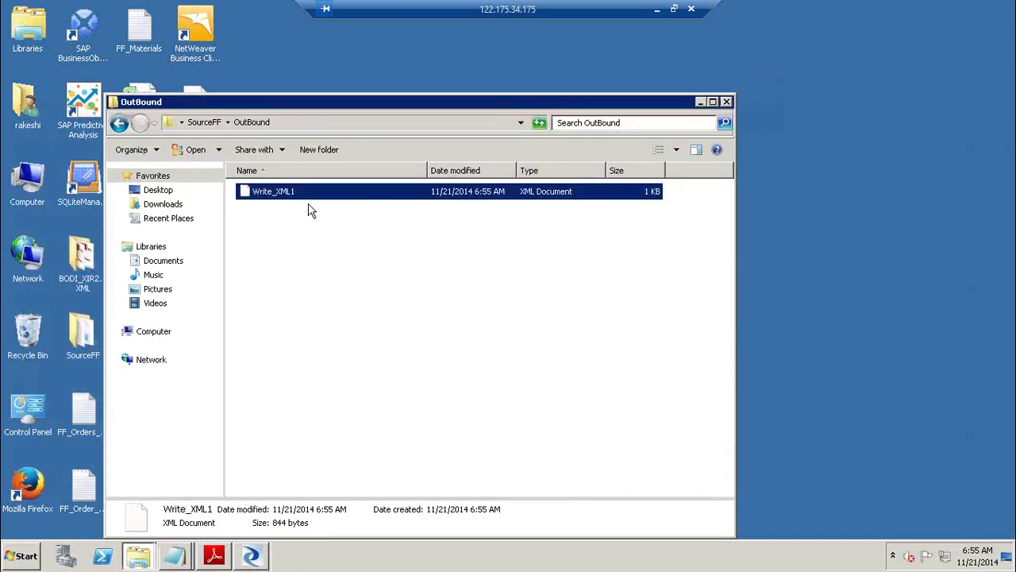
{"action": "right_click", "coordinate": [267, 195]}
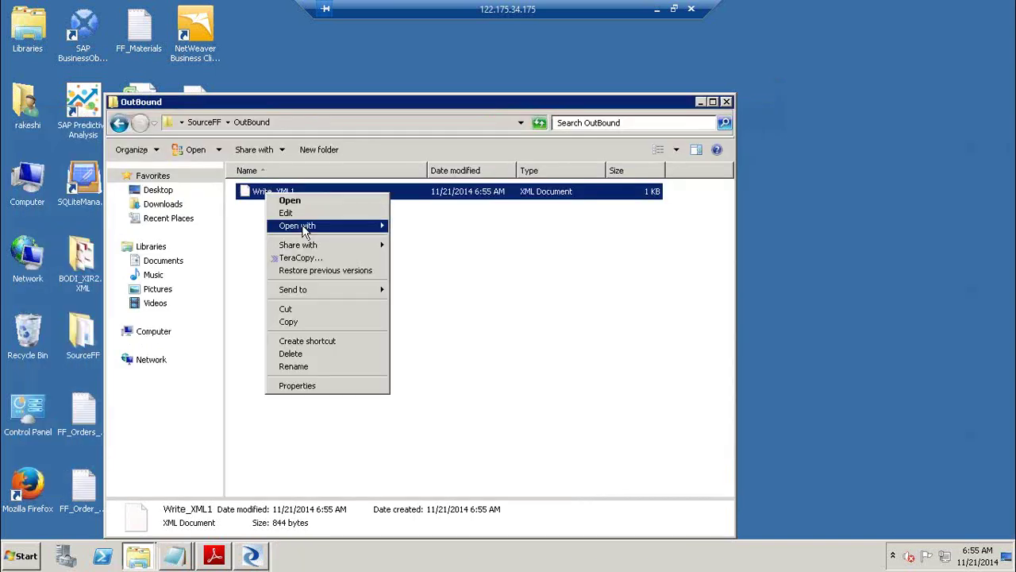
{"action": "mouse_move", "coordinate": [301, 228]}
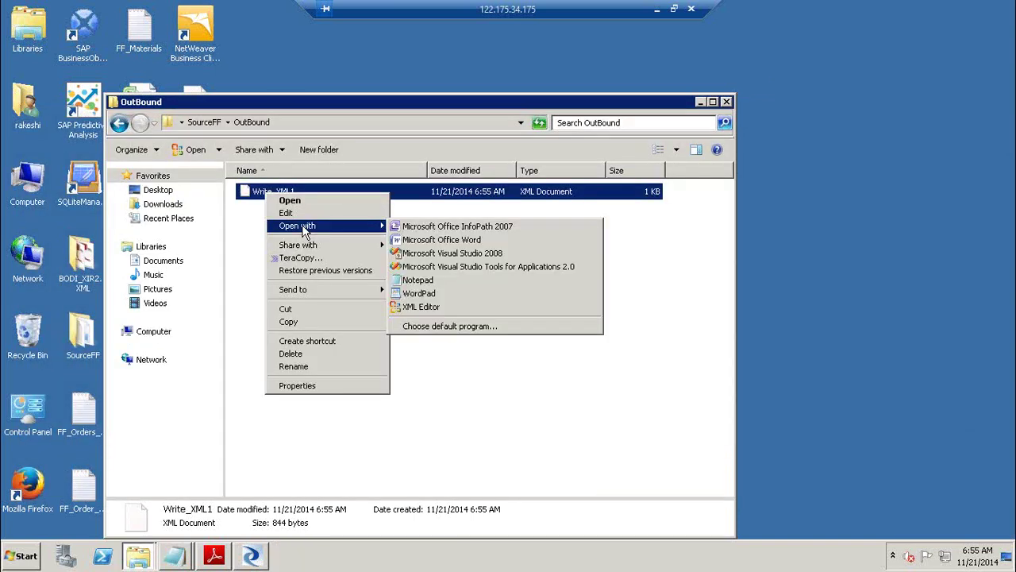
{"action": "left_click", "coordinate": [482, 315]}
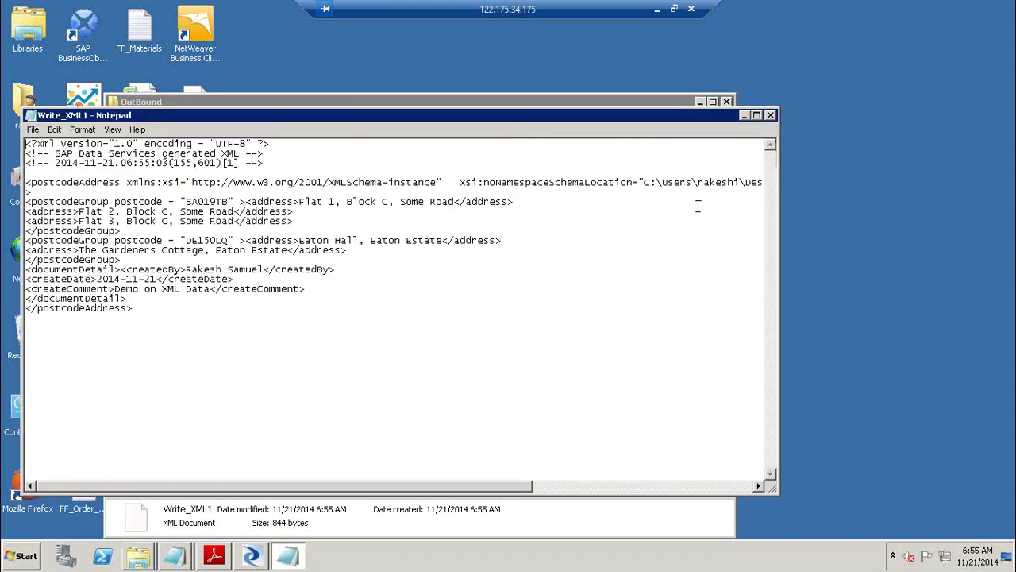
Highlight the postcode values, Flat and Gardeners Cottage addresses, and createDate/createComment values.
{"action": "left_click_drag", "start_coordinate": [647, 113], "coordinate": [752, 135]}
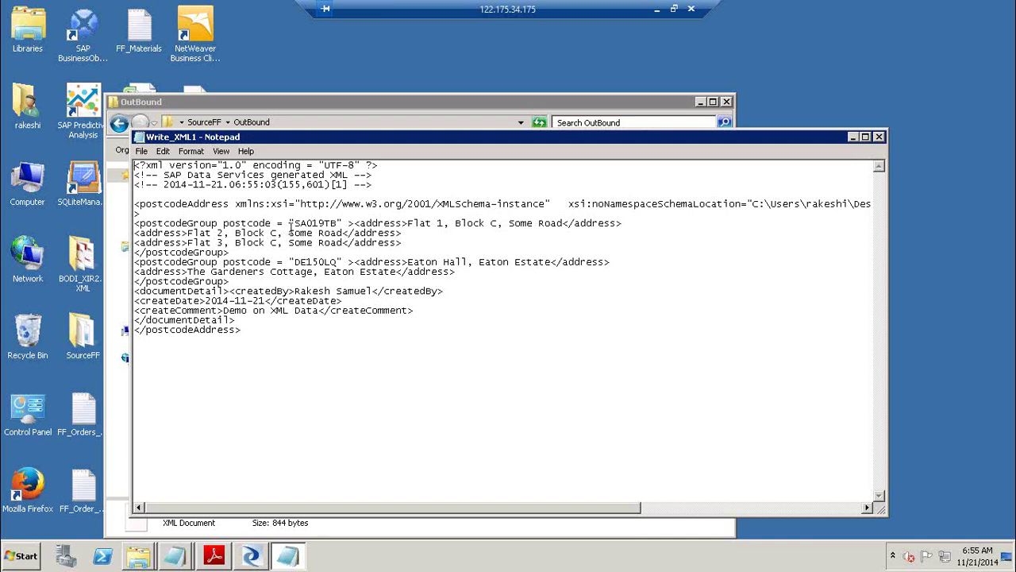
{"action": "left_click_drag", "start_coordinate": [295, 223], "coordinate": [335, 222]}
{"action": "left_click_drag", "start_coordinate": [407, 223], "coordinate": [443, 225]}
{"action": "left_click_drag", "start_coordinate": [188, 233], "coordinate": [219, 243]}
{"action": "left_click_drag", "start_coordinate": [295, 261], "coordinate": [345, 262]}
{"action": "left_click_drag", "start_coordinate": [408, 261], "coordinate": [480, 263]}
{"action": "left_click_drag", "start_coordinate": [189, 272], "coordinate": [356, 289]}
{"action": "left_click", "coordinate": [211, 300]}
{"action": "left_click_drag", "start_coordinate": [234, 300], "coordinate": [300, 315]}
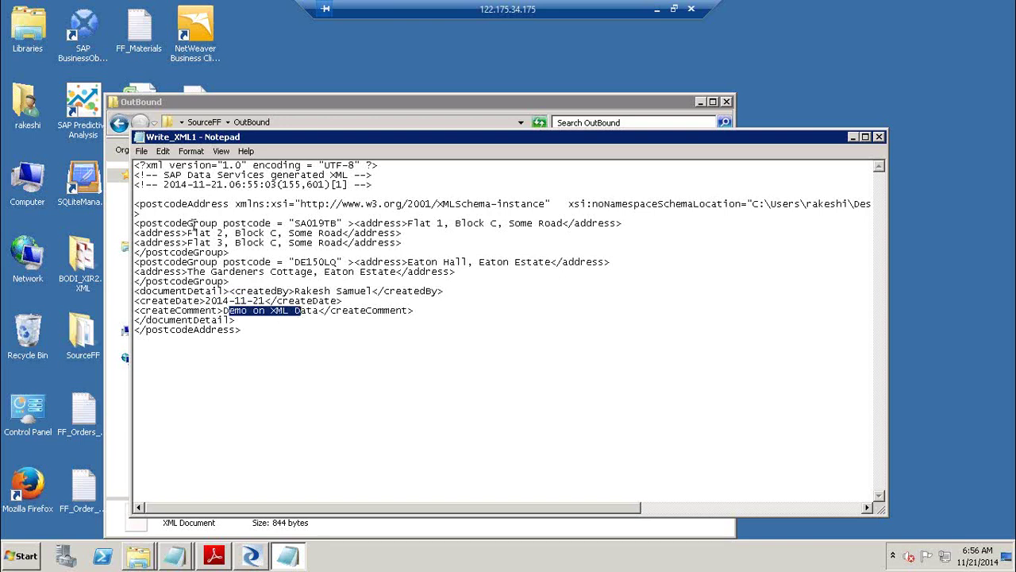
Point out the postcodeGroup, address and postcodeAddress tag nesting, then close Notepad and OutBound.
{"action": "left_click_drag", "start_coordinate": [178, 262], "coordinate": [132, 261]}
{"action": "left_click", "coordinate": [132, 261]}
{"action": "key", "text": "shift+Up"}
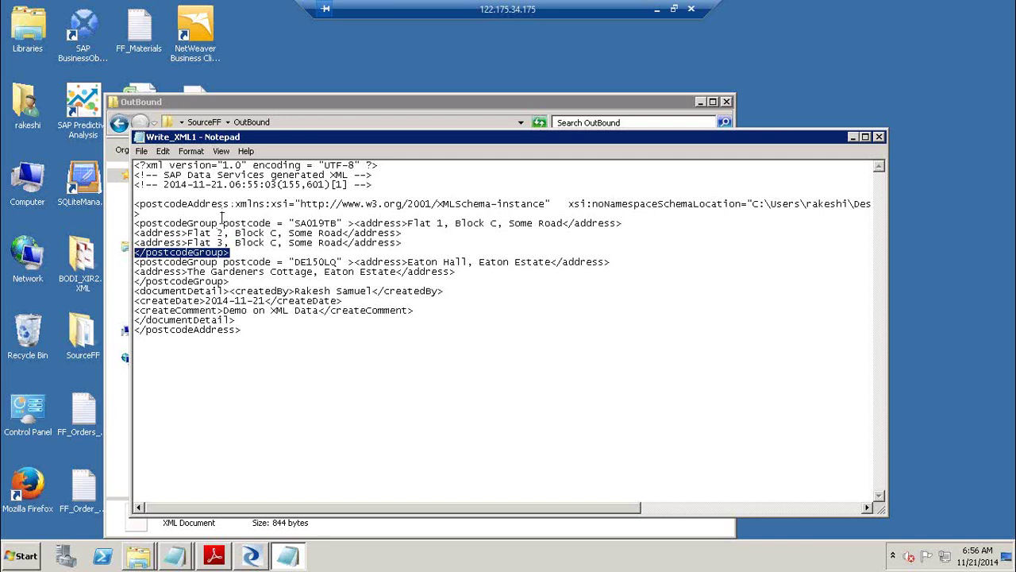
{"action": "left_click_drag", "start_coordinate": [220, 224], "coordinate": [140, 223]}
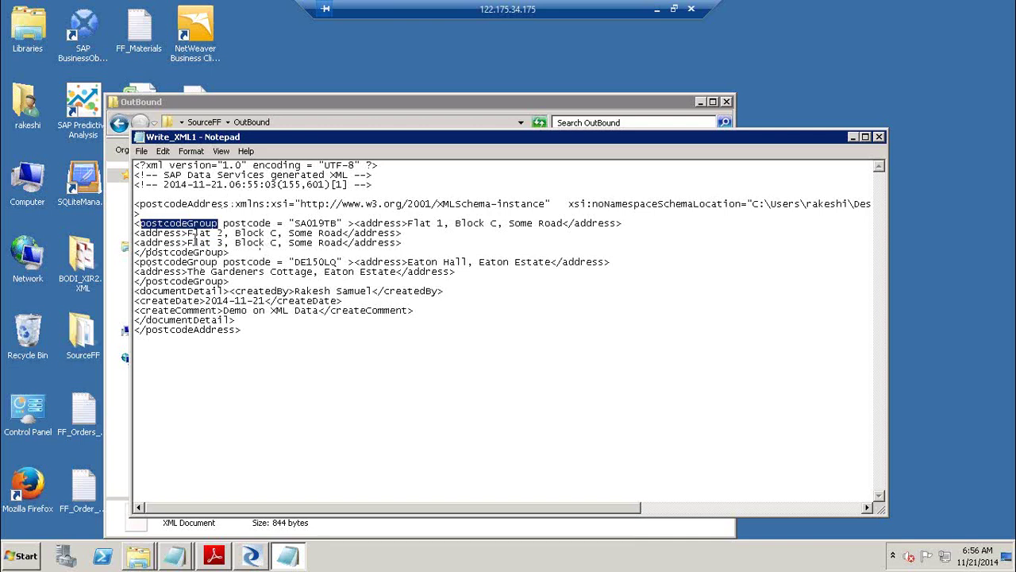
{"action": "left_click_drag", "start_coordinate": [187, 233], "coordinate": [134, 233]}
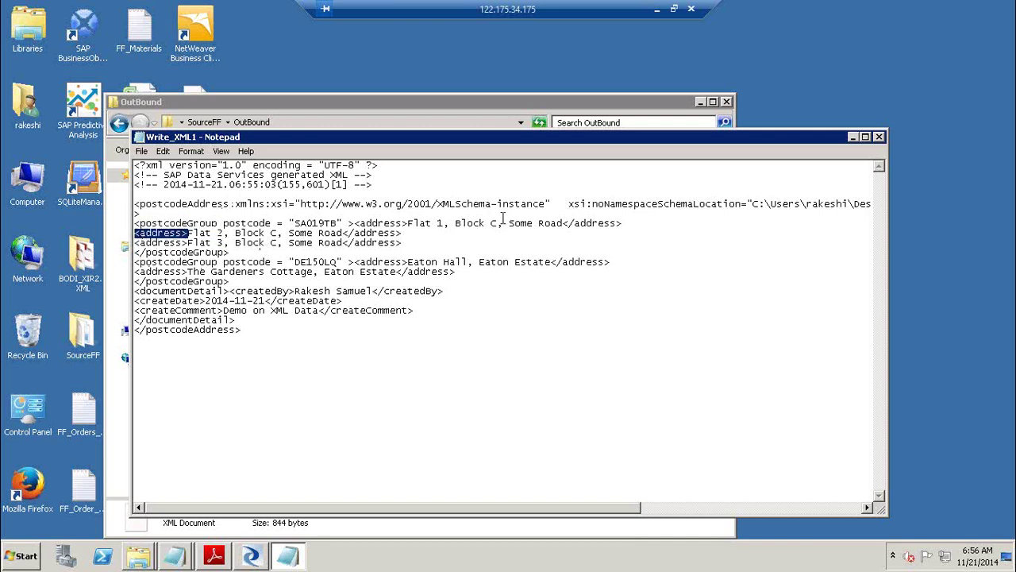
{"action": "left_click_drag", "start_coordinate": [403, 233], "coordinate": [366, 234]}
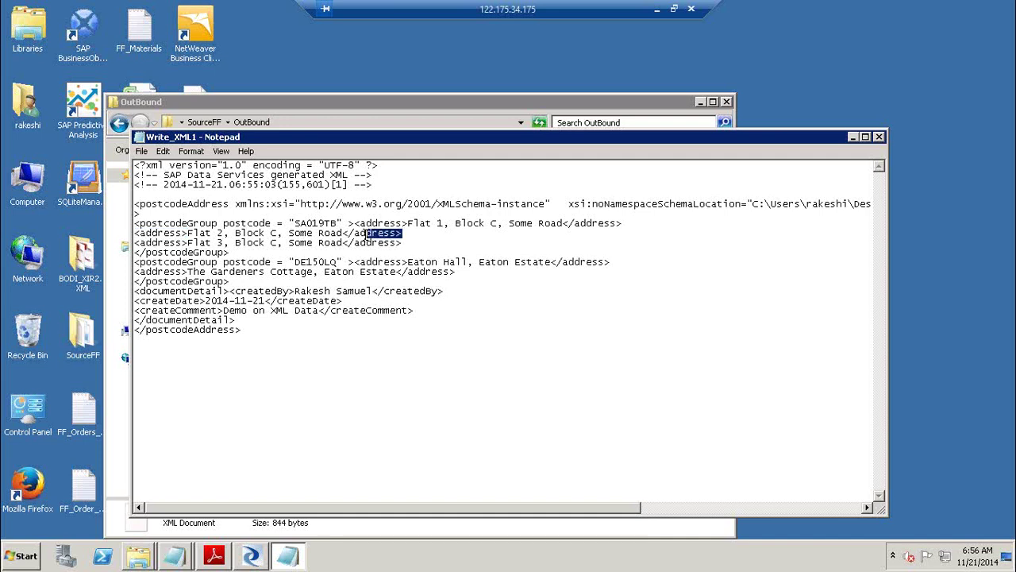
{"action": "left_click", "coordinate": [184, 242]}
{"action": "left_click", "coordinate": [396, 247]}
{"action": "left_click", "coordinate": [231, 252]}
{"action": "key", "text": "Right"}
{"action": "left_click_drag", "start_coordinate": [239, 330], "coordinate": [150, 330]}
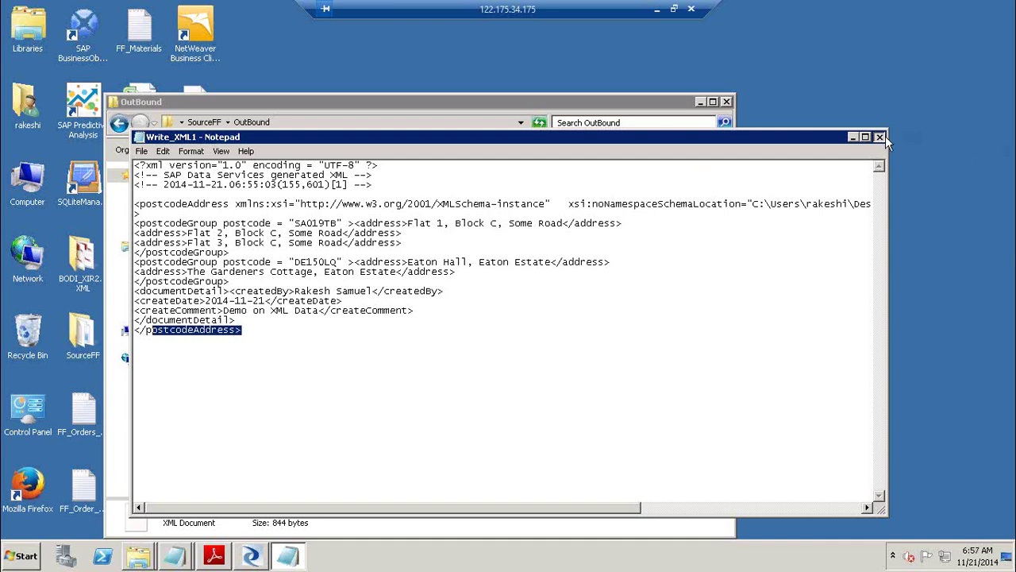
{"action": "left_click", "coordinate": [884, 137]}
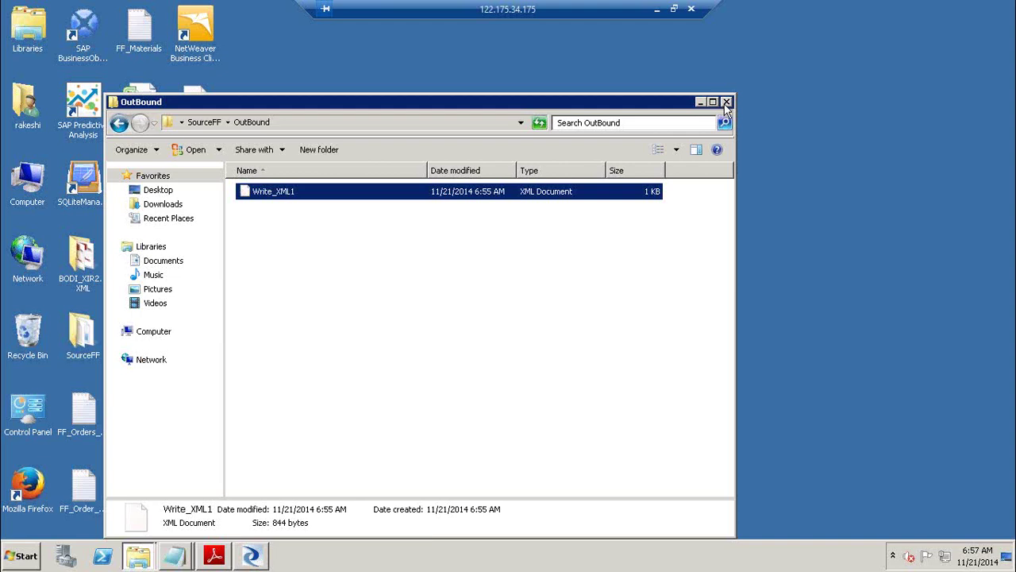
{"action": "left_click", "coordinate": [726, 104]}
Restore the Designer window showing the DF_Write_XML data flow.
{"action": "left_click", "coordinate": [253, 554]}
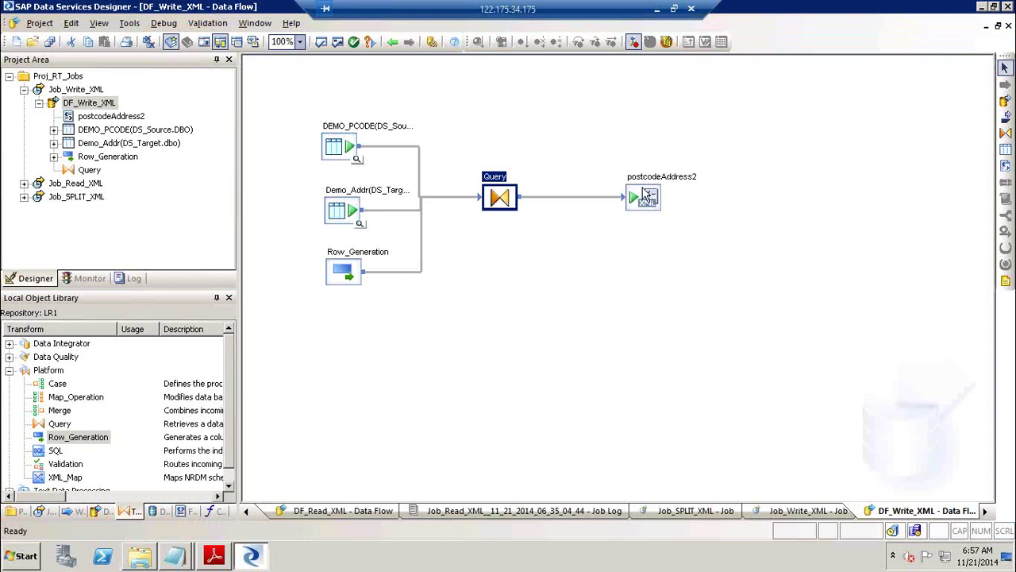
{"action": "left_click", "coordinate": [657, 9]}
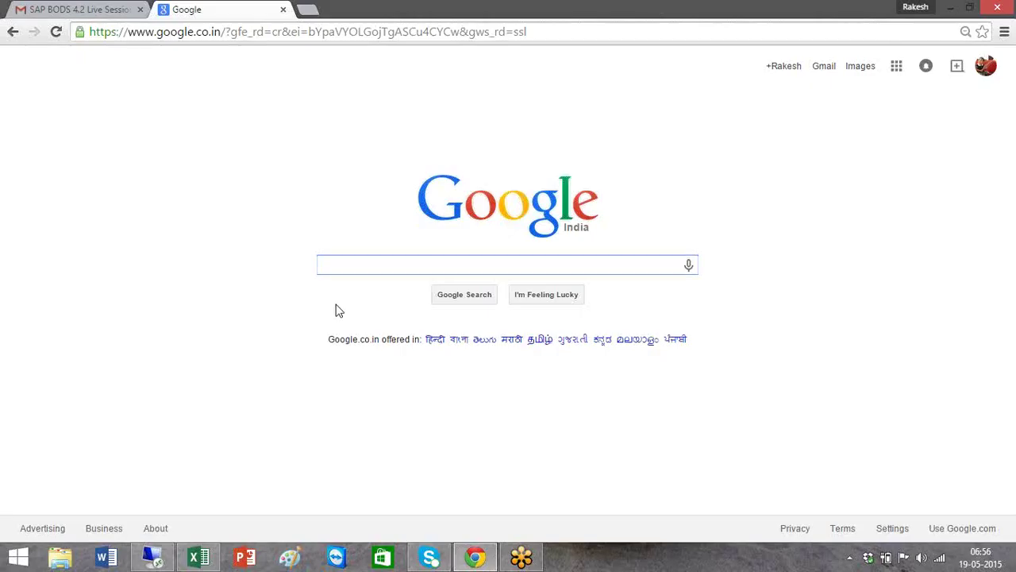
{"action": "left_click", "coordinate": [159, 559]}
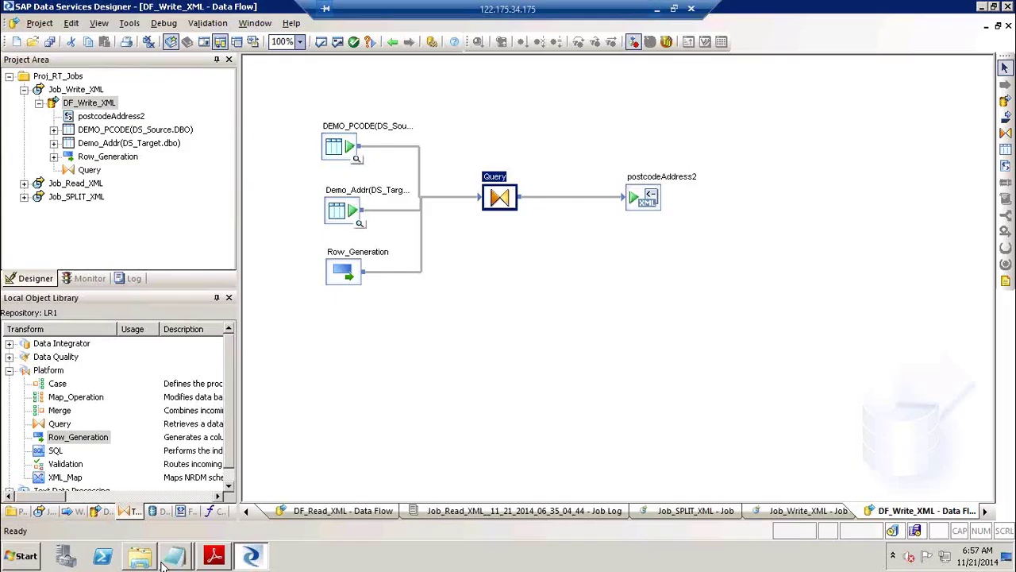
Page the XML guide down to page 28's DF_Write_DB_XML data flow diagram, then return to Designer.
{"action": "left_click", "coordinate": [214, 555]}
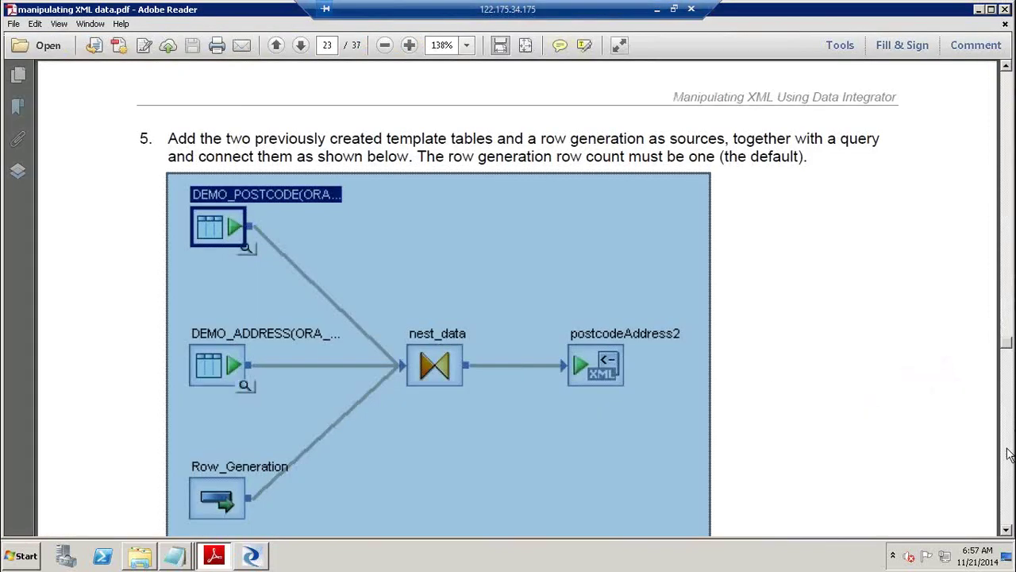
{"action": "left_click", "coordinate": [1006, 454]}
{"action": "left_click", "coordinate": [1006, 456]}
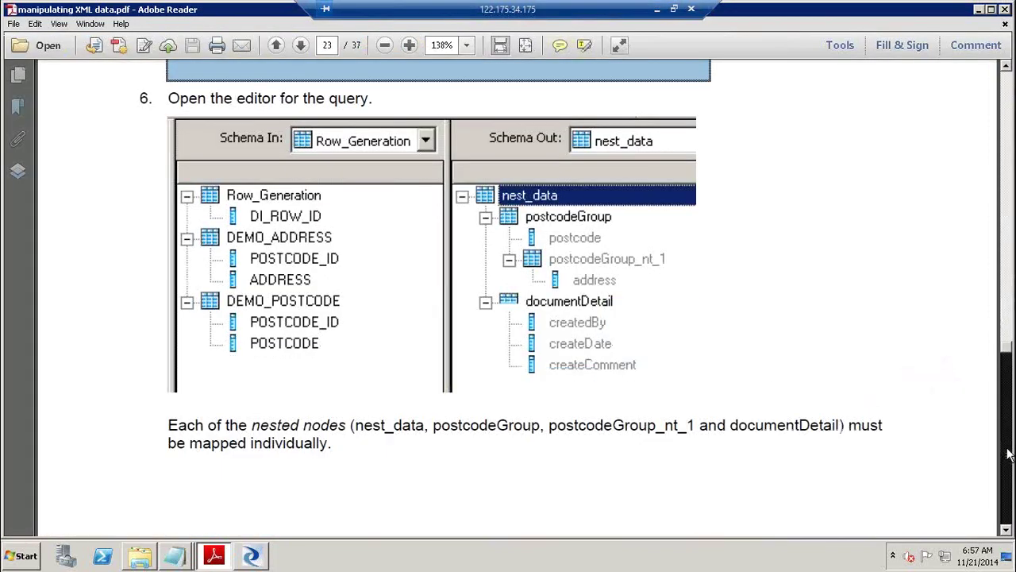
{"action": "left_click", "coordinate": [1008, 469]}
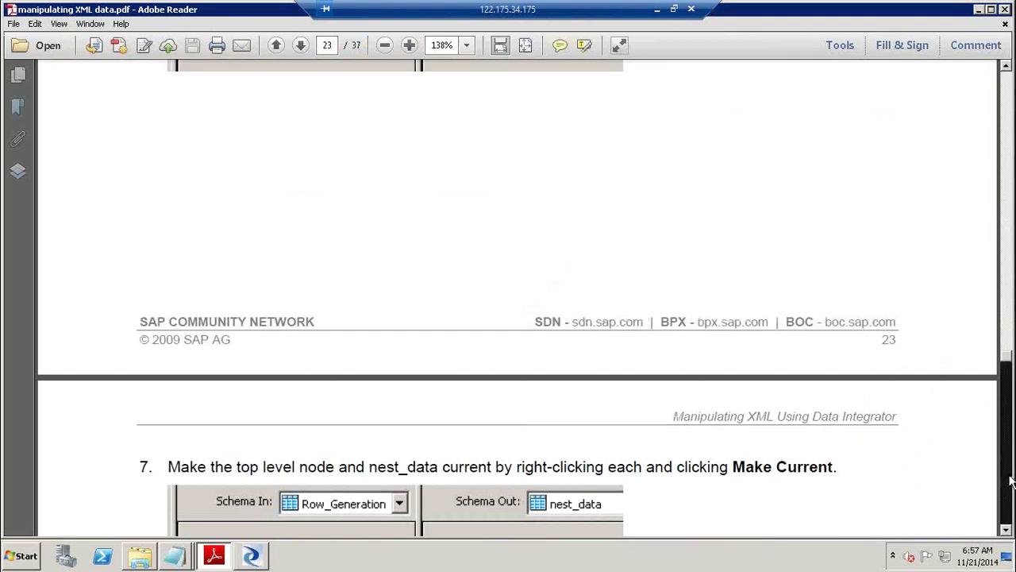
{"action": "left_click", "coordinate": [1010, 481]}
{"action": "left_click", "coordinate": [1010, 480]}
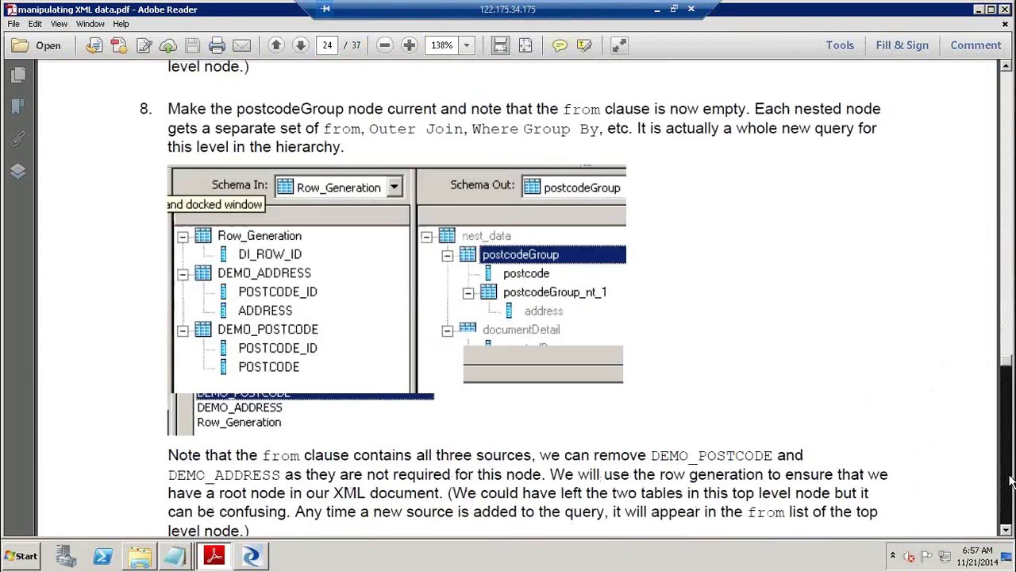
{"action": "left_click", "coordinate": [1010, 481]}
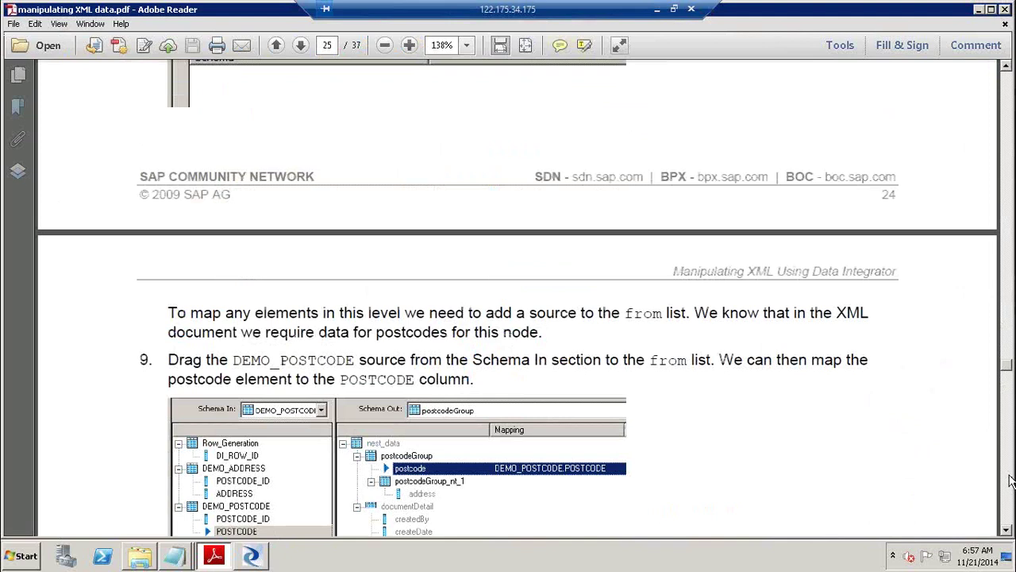
{"action": "left_click", "coordinate": [1010, 480]}
{"action": "left_click", "coordinate": [1010, 480]}
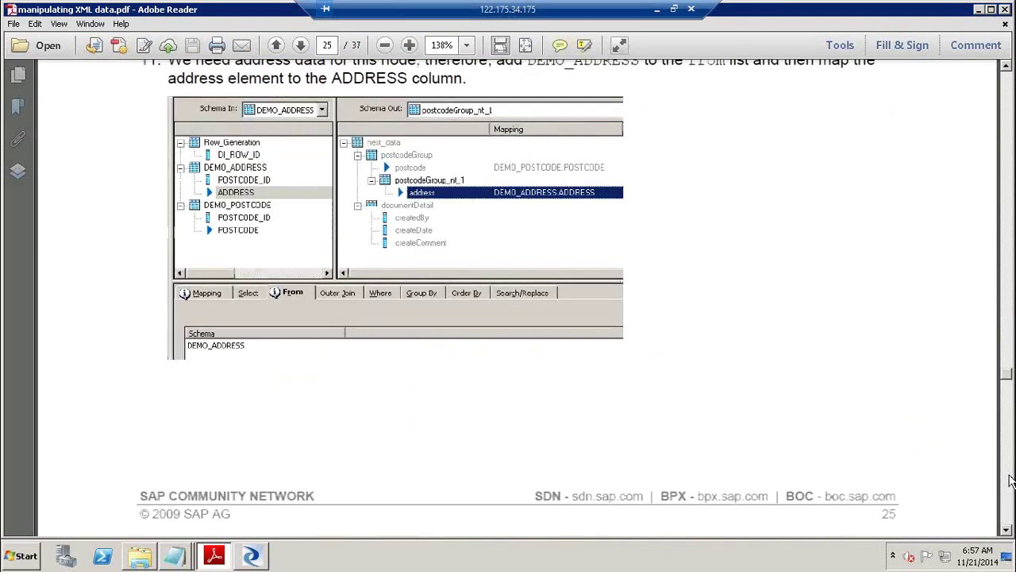
{"action": "left_click", "coordinate": [1010, 480]}
{"action": "left_click", "coordinate": [1010, 480]}
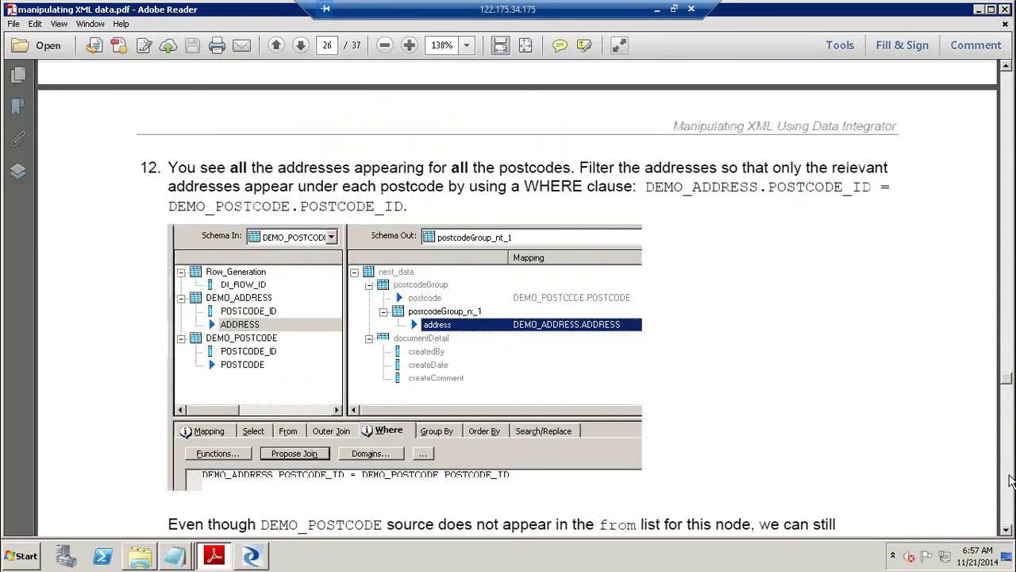
{"action": "left_click", "coordinate": [1010, 481]}
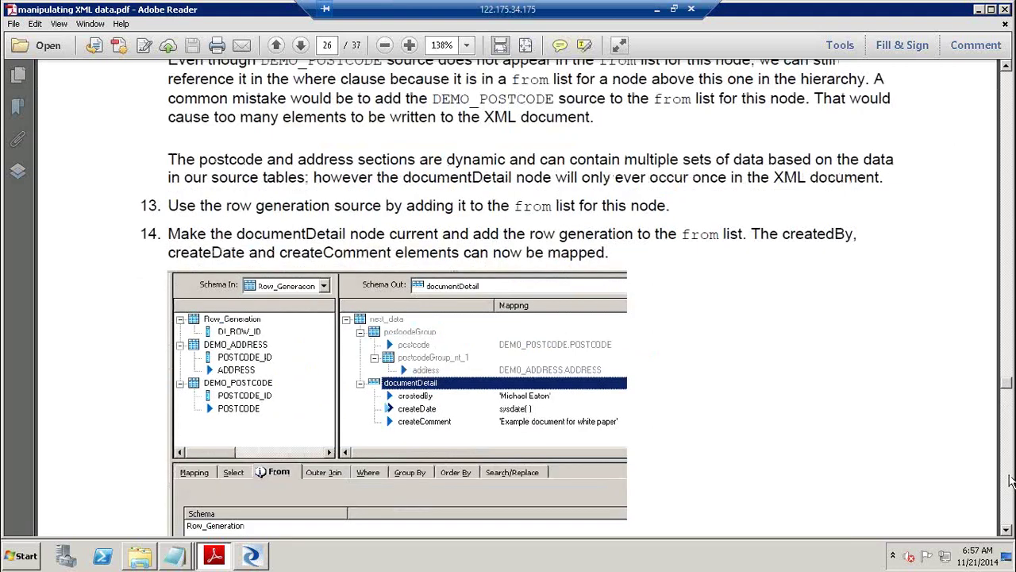
{"action": "left_click", "coordinate": [1010, 480]}
{"action": "left_click", "coordinate": [1010, 481]}
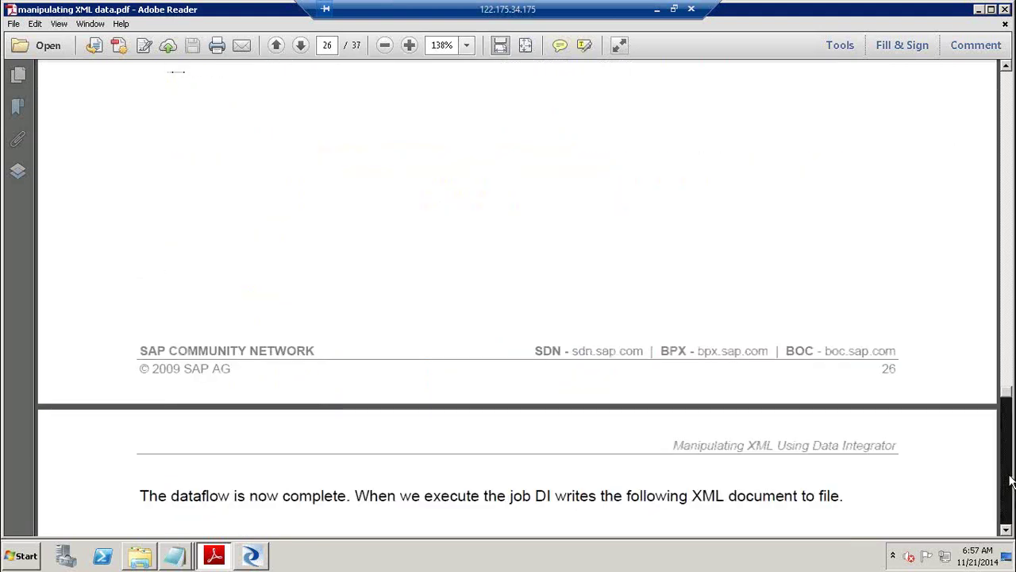
{"action": "left_click", "coordinate": [1010, 481]}
{"action": "left_click", "coordinate": [1010, 480]}
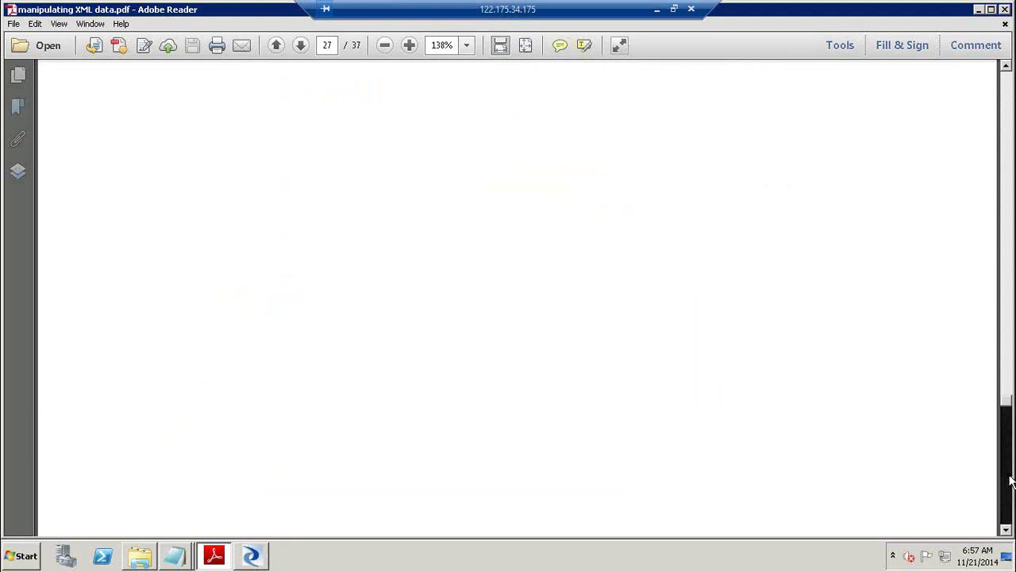
{"action": "left_click", "coordinate": [1009, 480]}
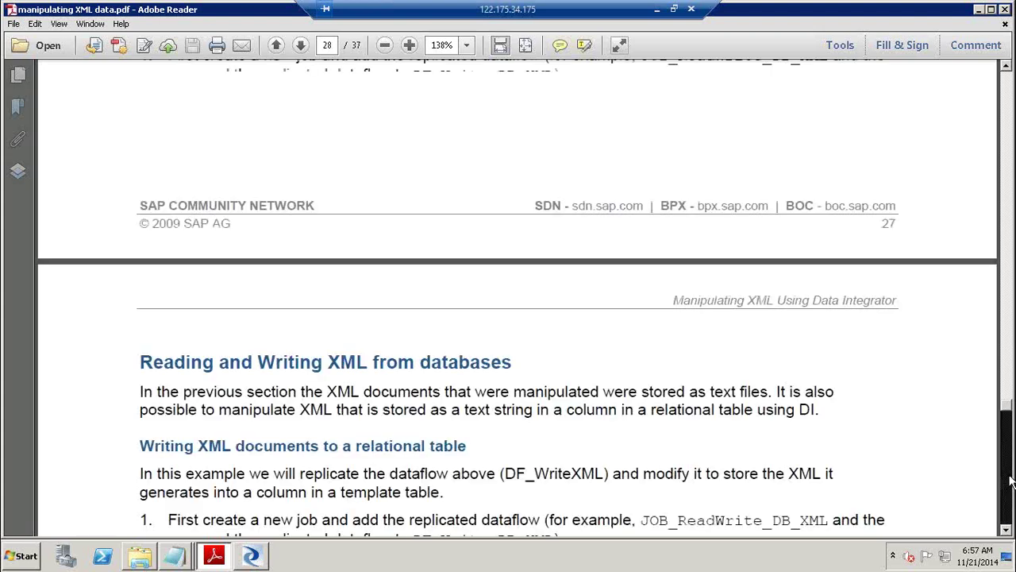
{"action": "left_click", "coordinate": [1008, 524]}
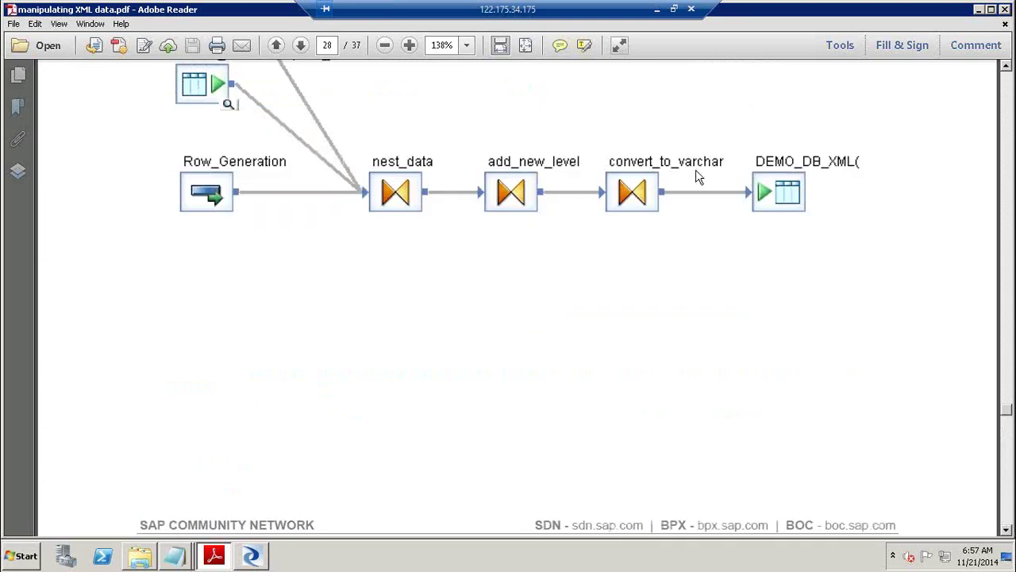
{"action": "left_click", "coordinate": [666, 159]}
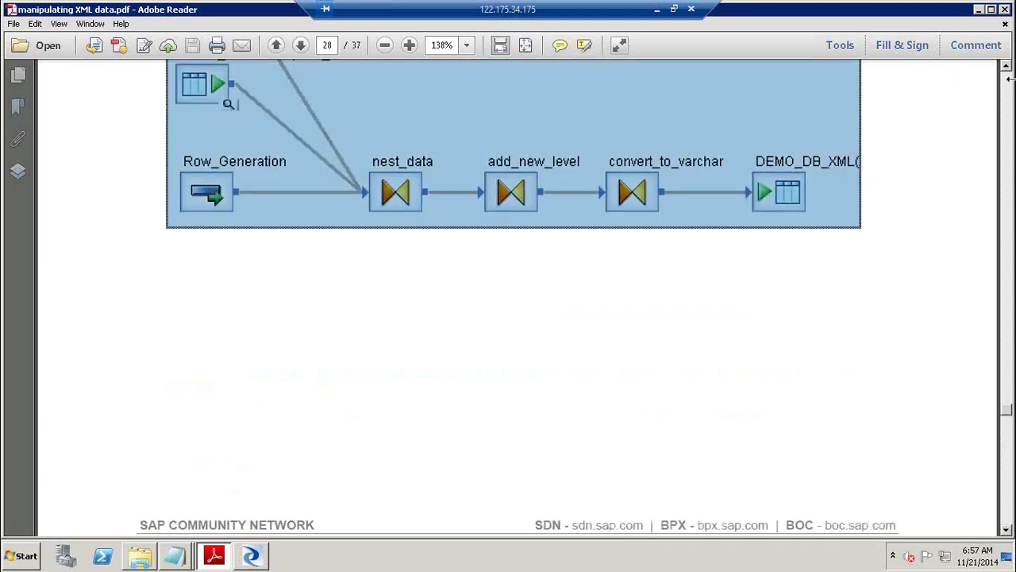
{"action": "scroll", "coordinate": [1007, 68], "scroll_direction": "up", "scroll_amount": 3}
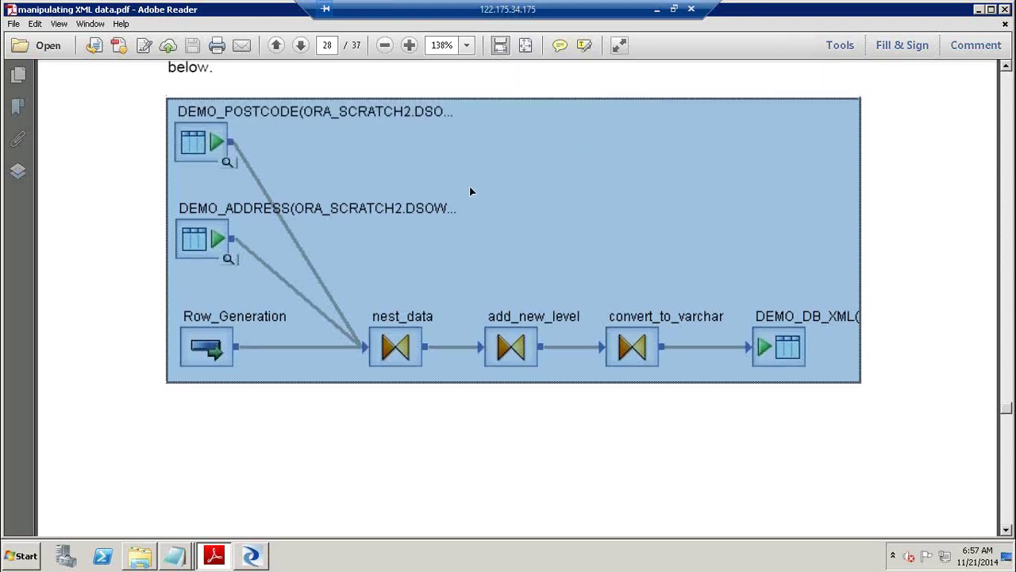
{"action": "key", "text": "alt+Tab"}
Move Query beside Row_Generation and delete the postcodeAddress2 XML target.
{"action": "left_click_drag", "start_coordinate": [508, 204], "coordinate": [500, 278]}
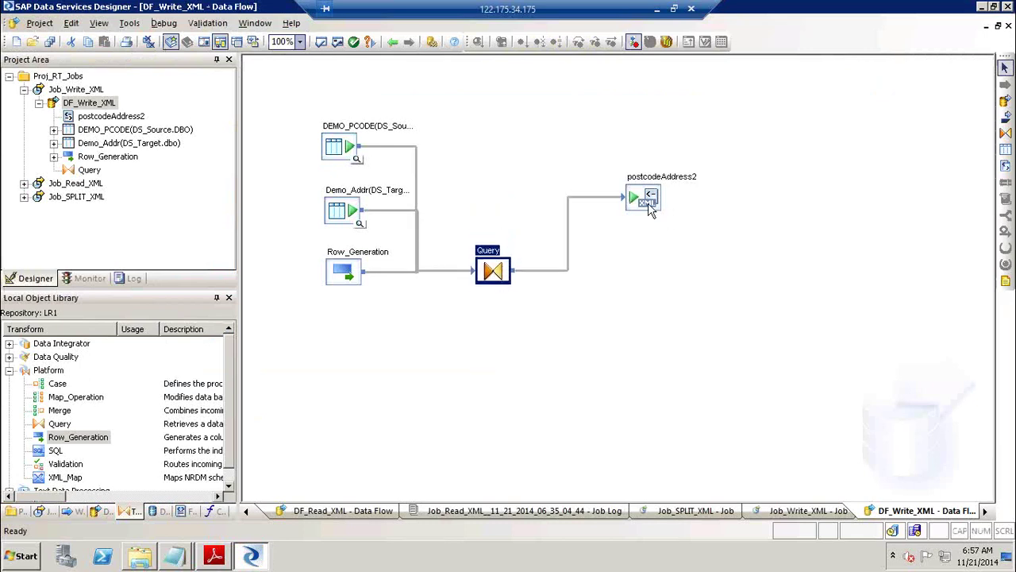
{"action": "left_click_drag", "start_coordinate": [650, 205], "coordinate": [688, 270]}
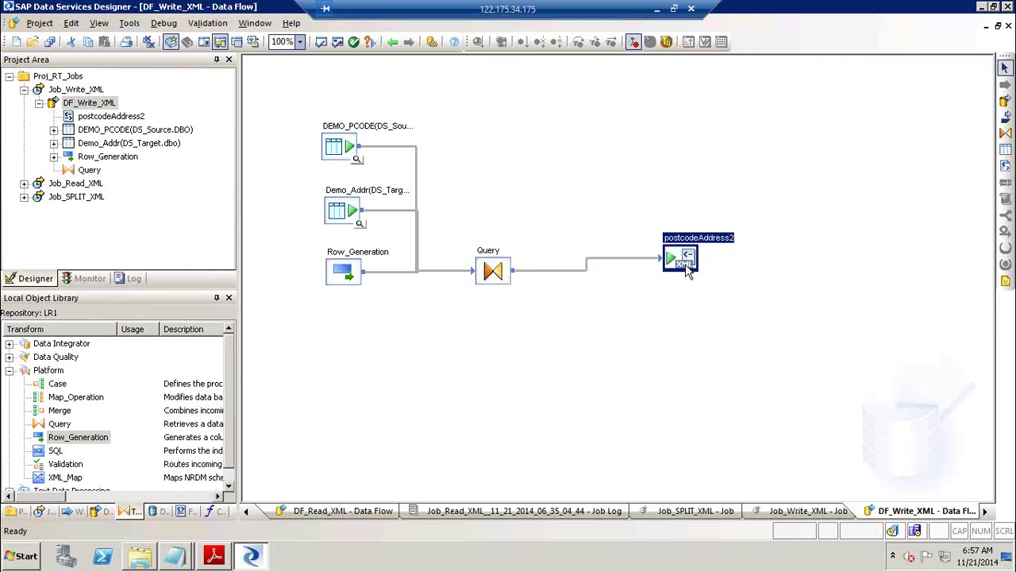
{"action": "key", "text": "Delete"}
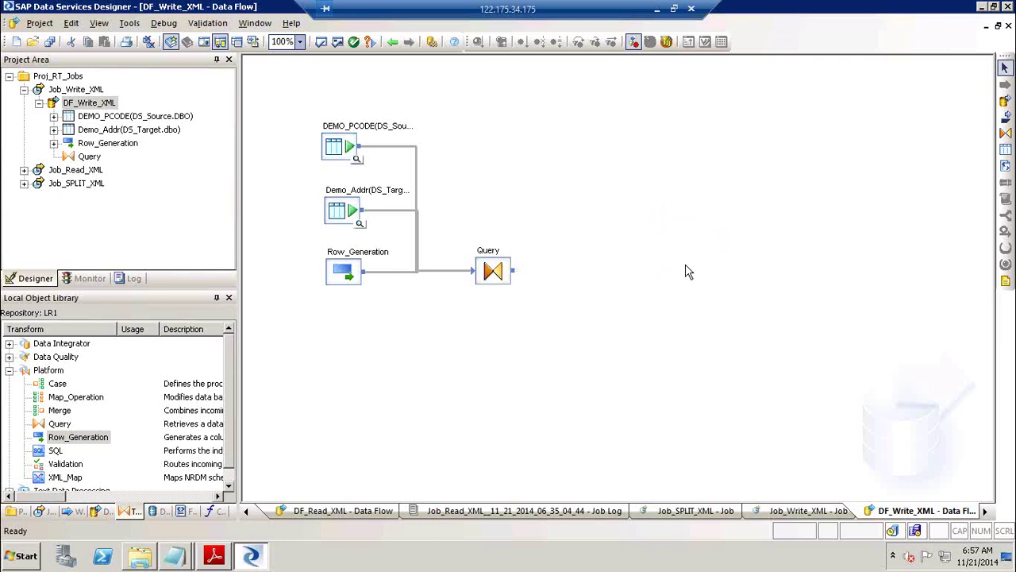
{"action": "left_click", "coordinate": [492, 273]}
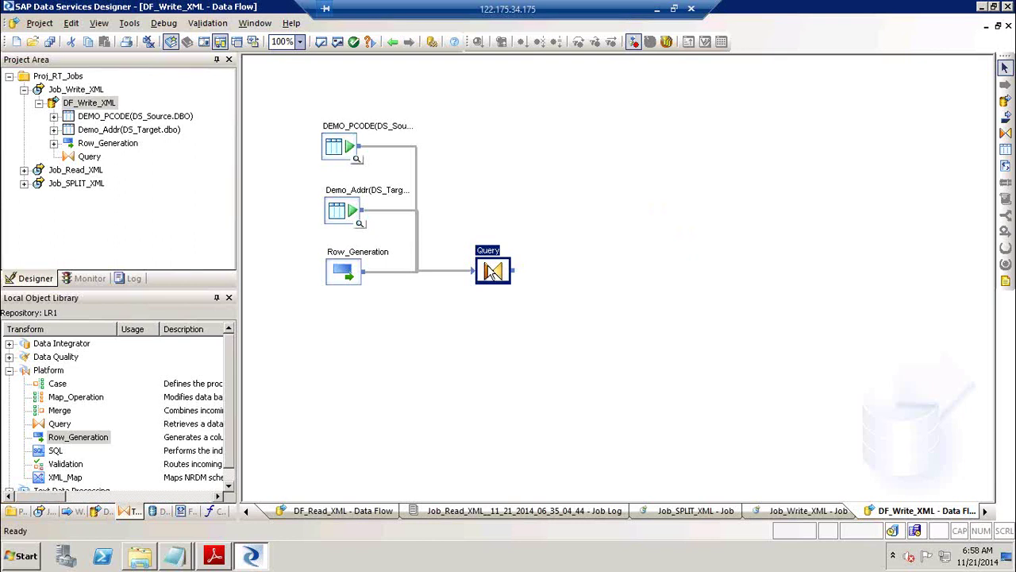
Add a query named Add_Level right of Query and connect Query's output into it.
{"action": "left_click", "coordinate": [1005, 133]}
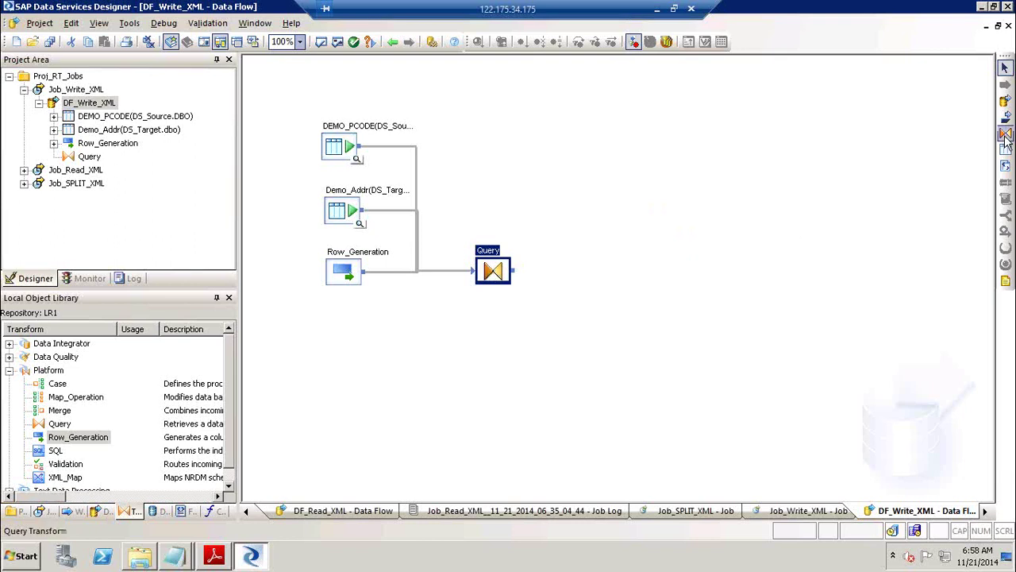
{"action": "left_click", "coordinate": [566, 266]}
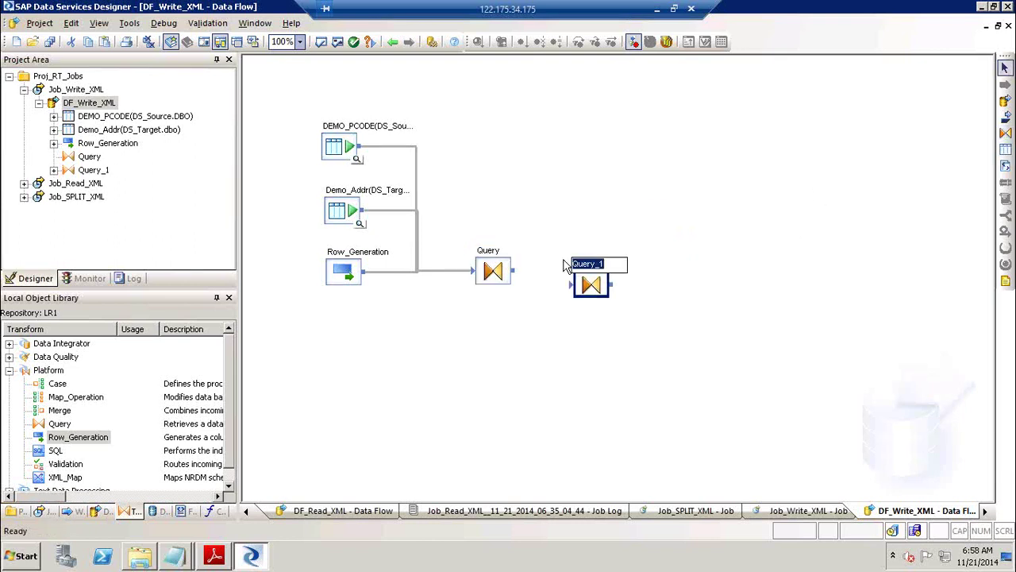
{"action": "type", "text": "Addr_Leve"}
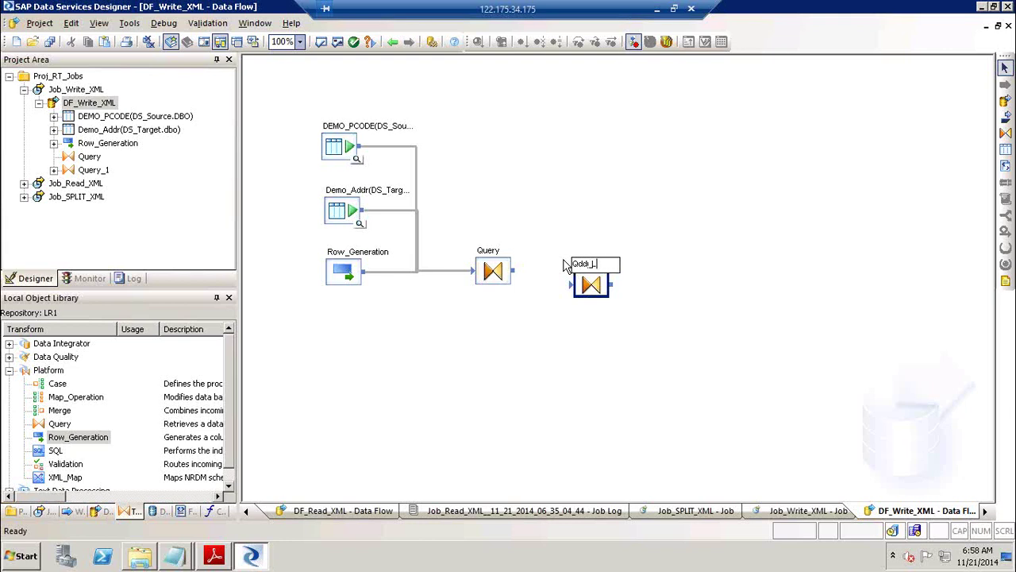
{"action": "type", "text": "l"}
{"action": "type", "text": "_"}
{"action": "key", "text": "BackSpace"}
{"action": "left_click_drag", "start_coordinate": [521, 275], "coordinate": [573, 284]}
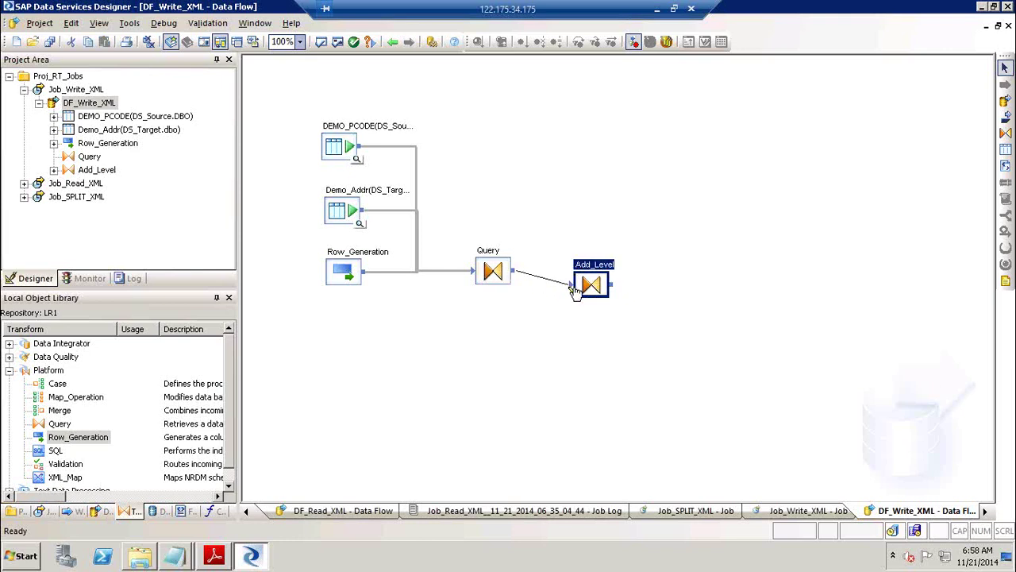
In the Add_Level editor, map the whole Query input schema under Add_Level's output.
{"action": "double_click", "coordinate": [597, 270]}
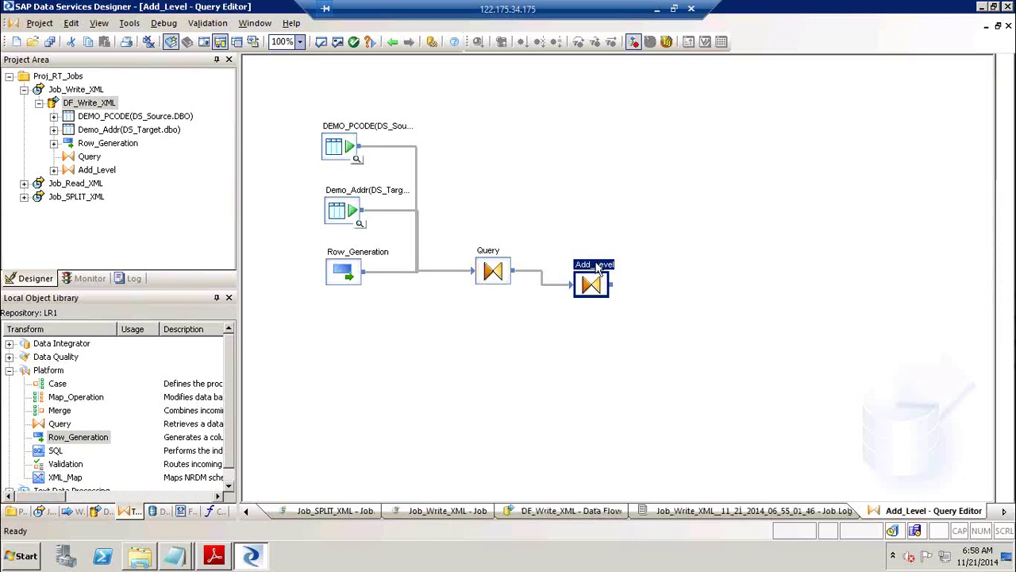
{"action": "left_click", "coordinate": [322, 117]}
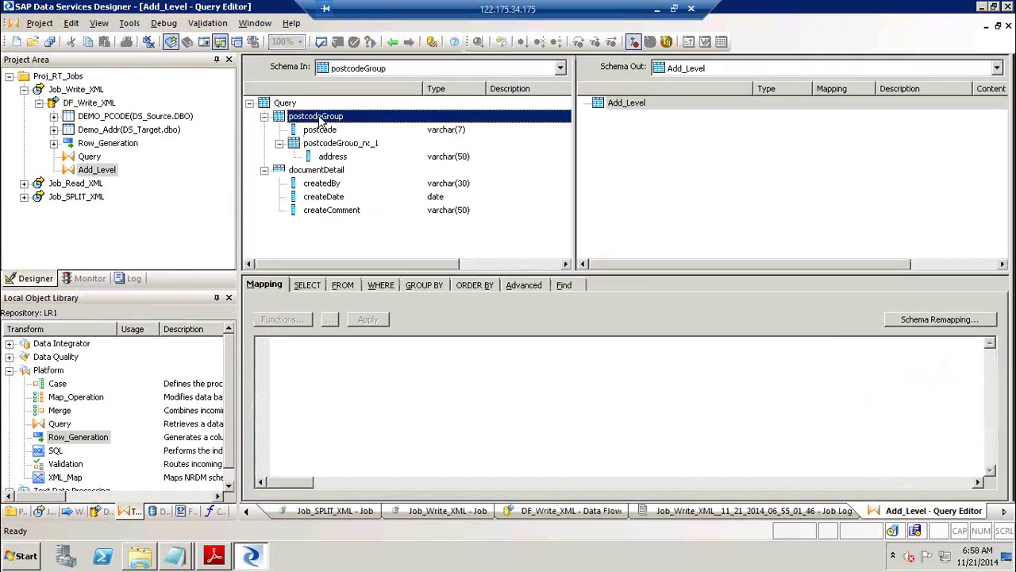
{"action": "left_click", "coordinate": [280, 104]}
{"action": "left_click_drag", "start_coordinate": [279, 107], "coordinate": [664, 176]}
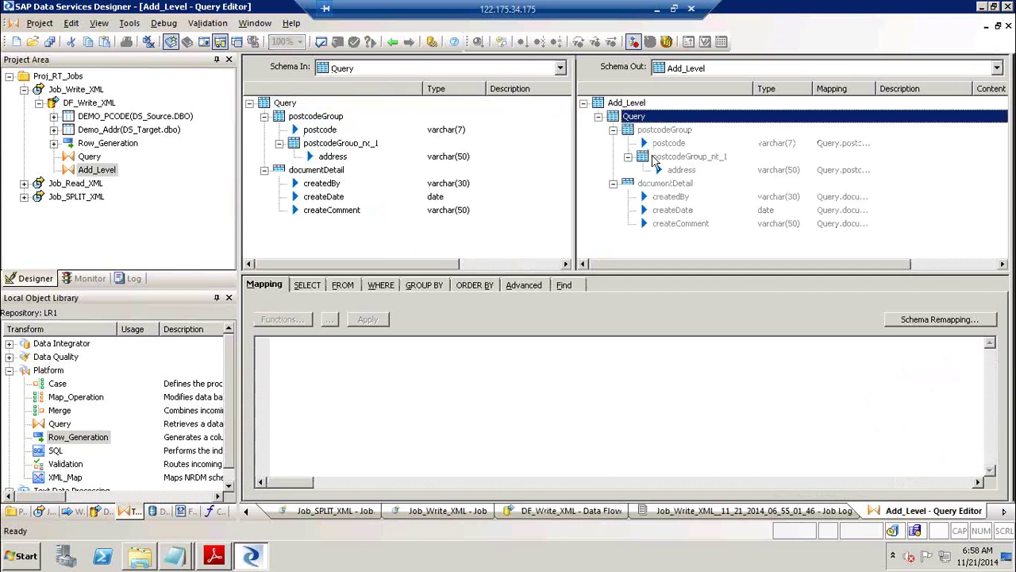
Add a Covert_to_Varchar query after Add_Level, fed by Add_Level's output.
{"action": "left_click", "coordinate": [393, 42]}
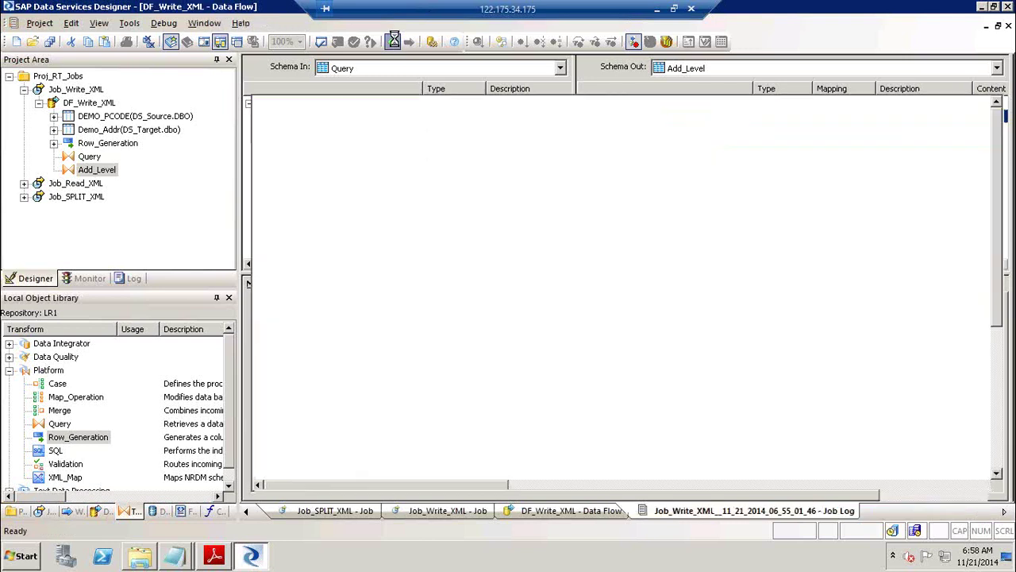
{"action": "key", "text": "alt+Tab"}
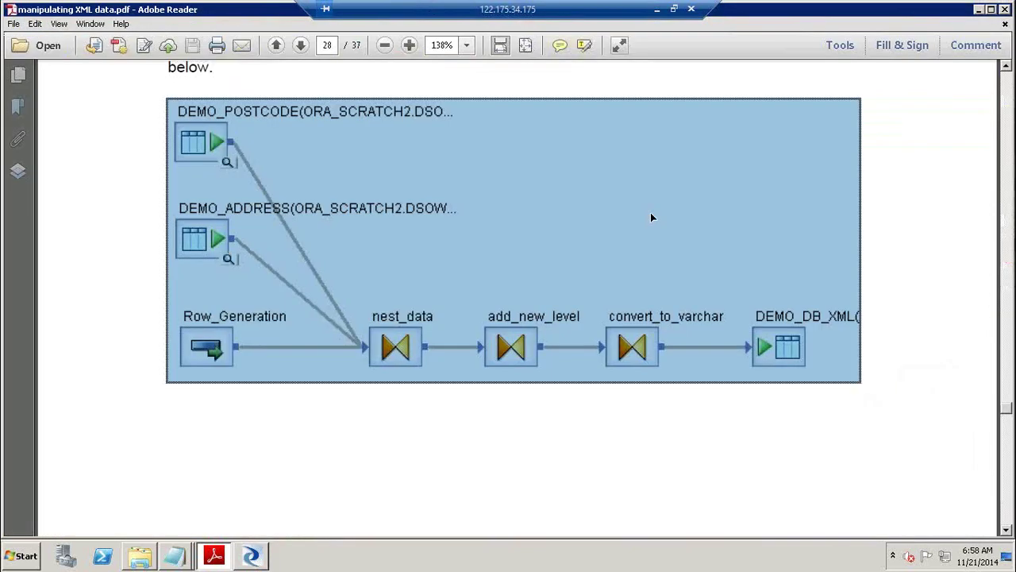
{"action": "key", "text": "alt+Tab"}
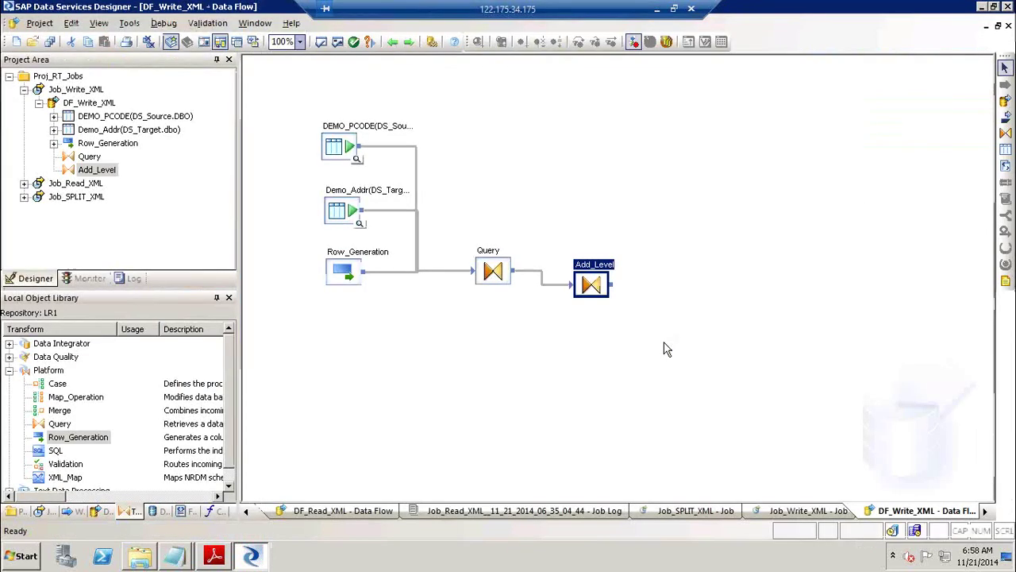
{"action": "left_click", "coordinate": [1005, 134]}
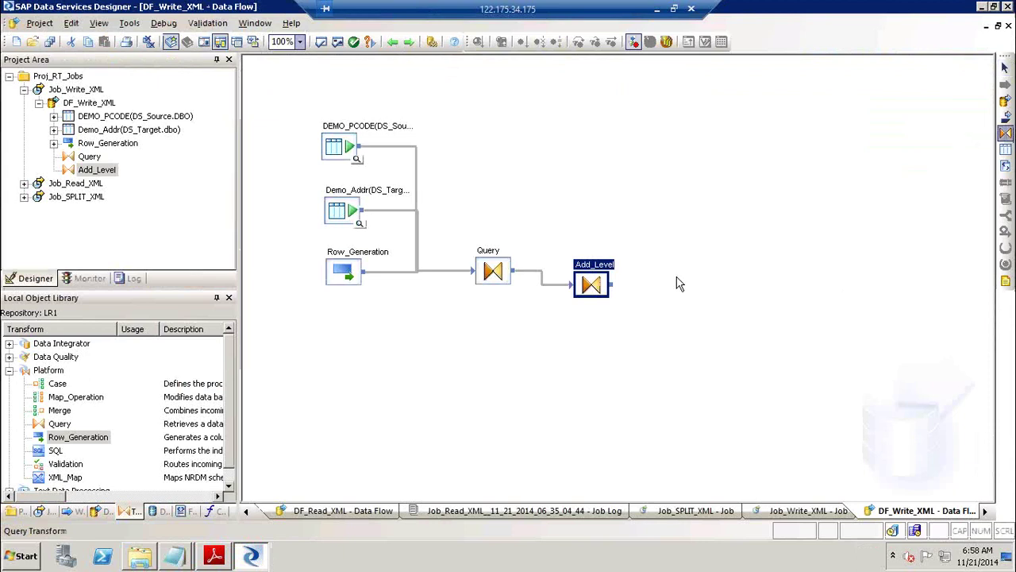
{"action": "left_click", "coordinate": [665, 277]}
{"action": "left_click_drag", "start_coordinate": [618, 288], "coordinate": [685, 302]}
{"action": "type", "text": "Covert_to_Varchar"}
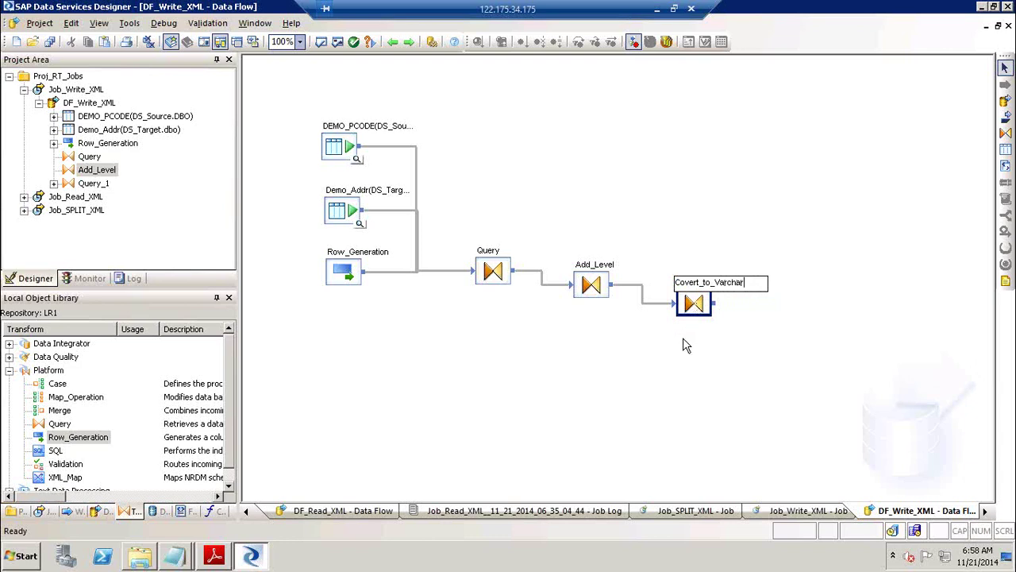
{"action": "left_click", "coordinate": [683, 337]}
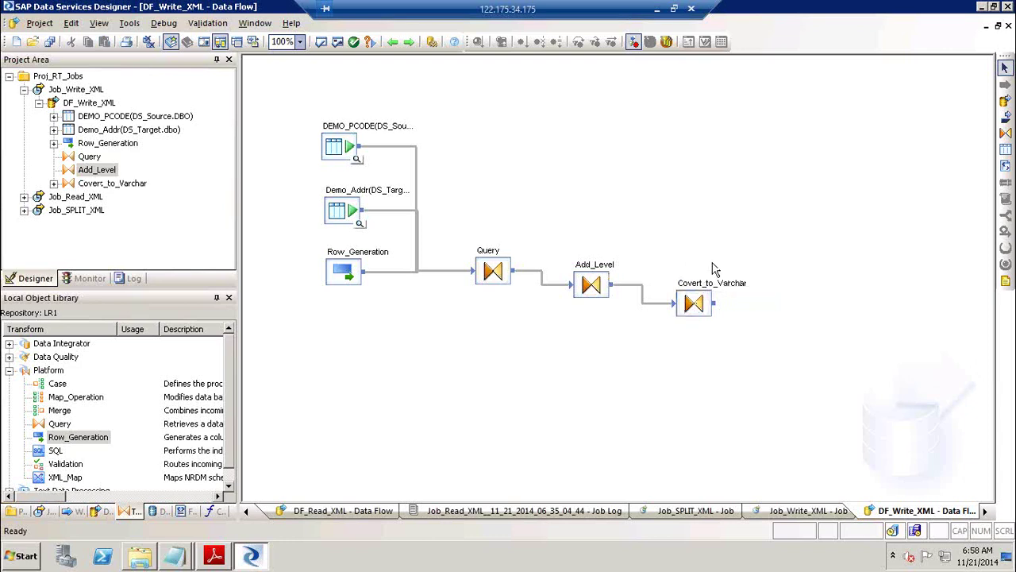
Create template table DEMO_DB_XML in DS_Target and connect Covert_to_Varchar's output to it.
{"action": "left_click", "coordinate": [1005, 150]}
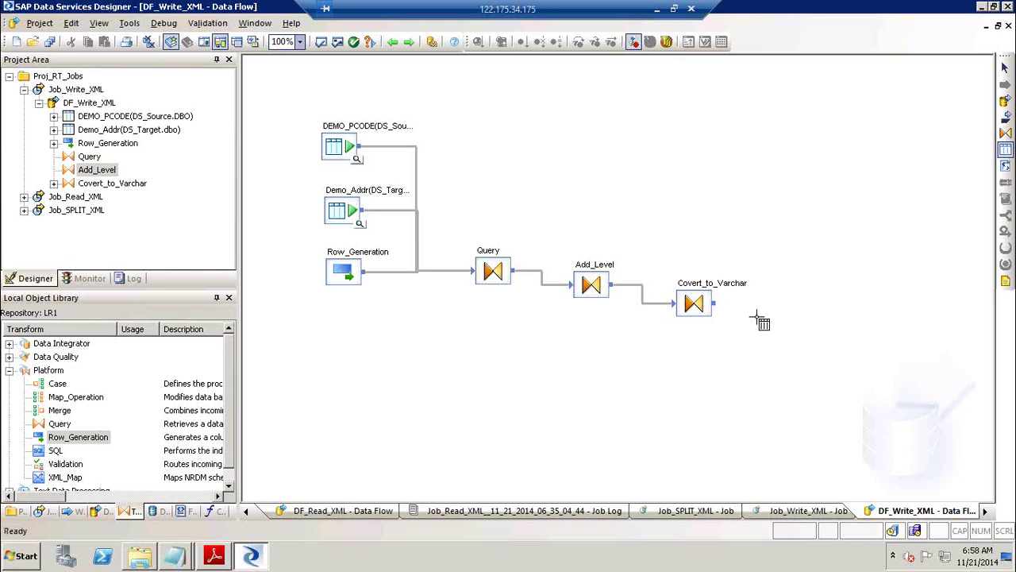
{"action": "left_click", "coordinate": [780, 303]}
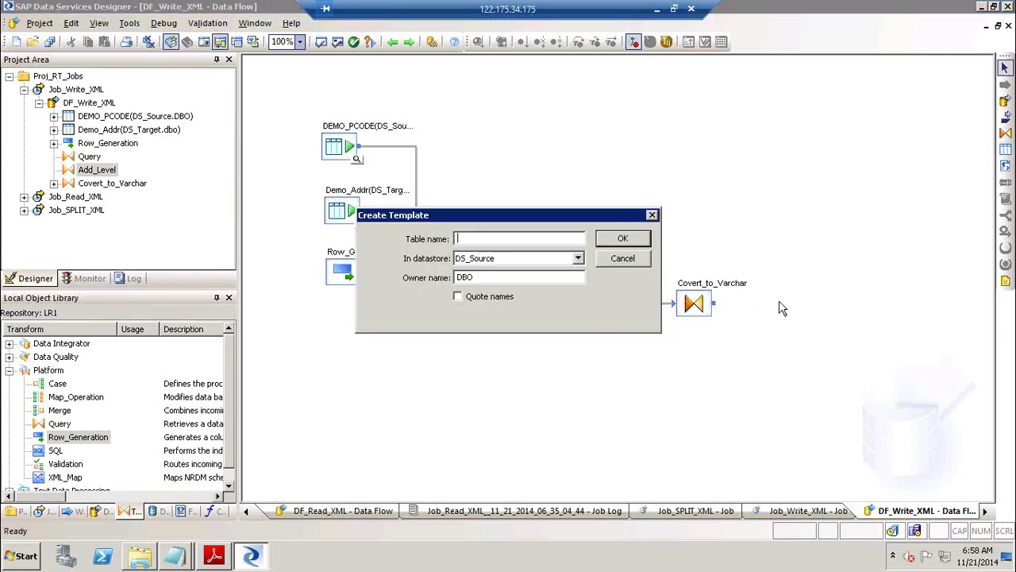
{"action": "type", "text": "DEMO_DB_XML"}
{"action": "key", "text": "Tab"}
{"action": "key", "text": "Down"}
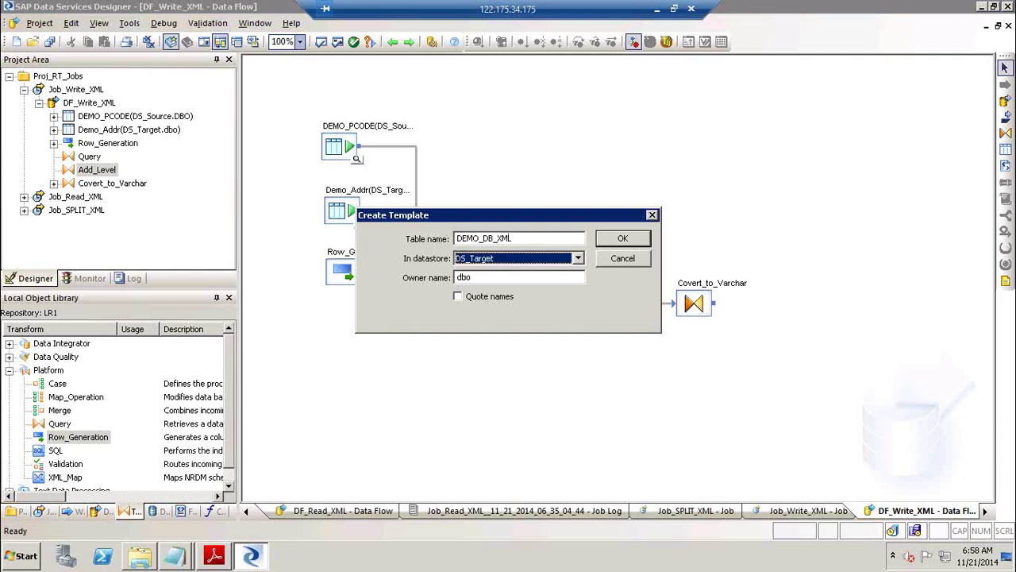
{"action": "key", "text": "Return"}
{"action": "left_click_drag", "start_coordinate": [714, 304], "coordinate": [793, 328]}
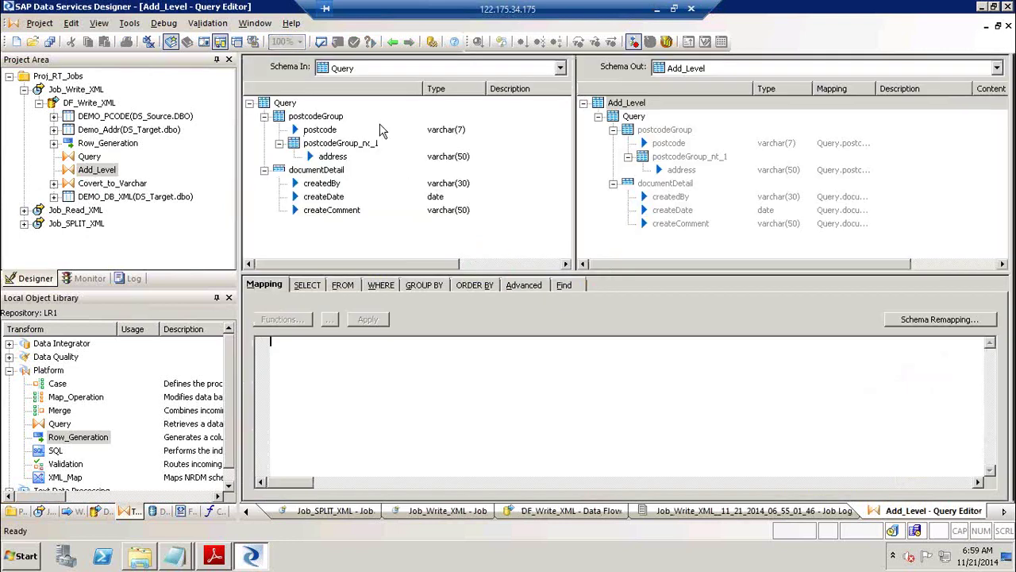
Add output column XML_DATA of type varchar, length 1000, to Covert_to_Varchar.
{"action": "left_click", "coordinate": [392, 42]}
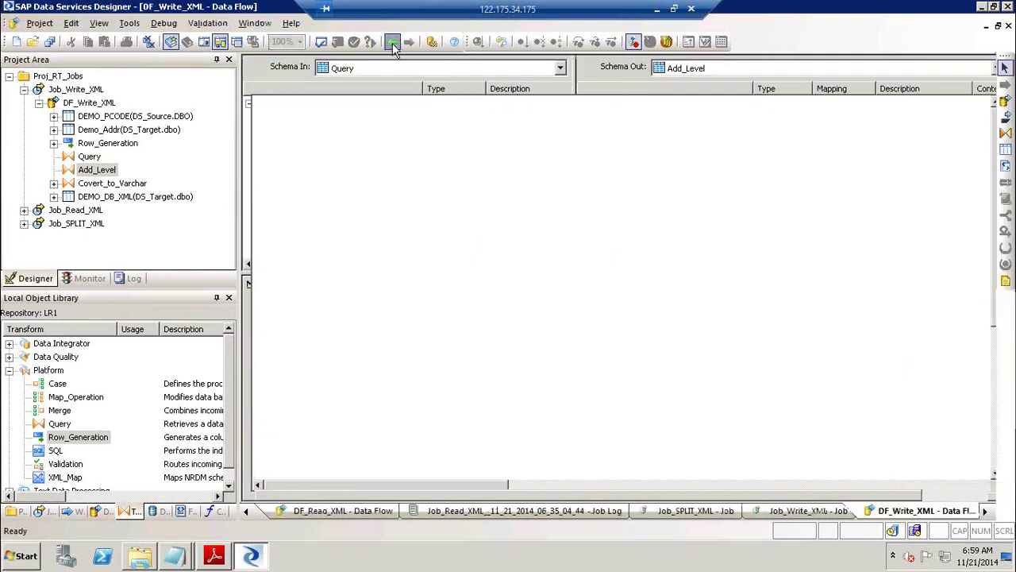
{"action": "double_click", "coordinate": [709, 292]}
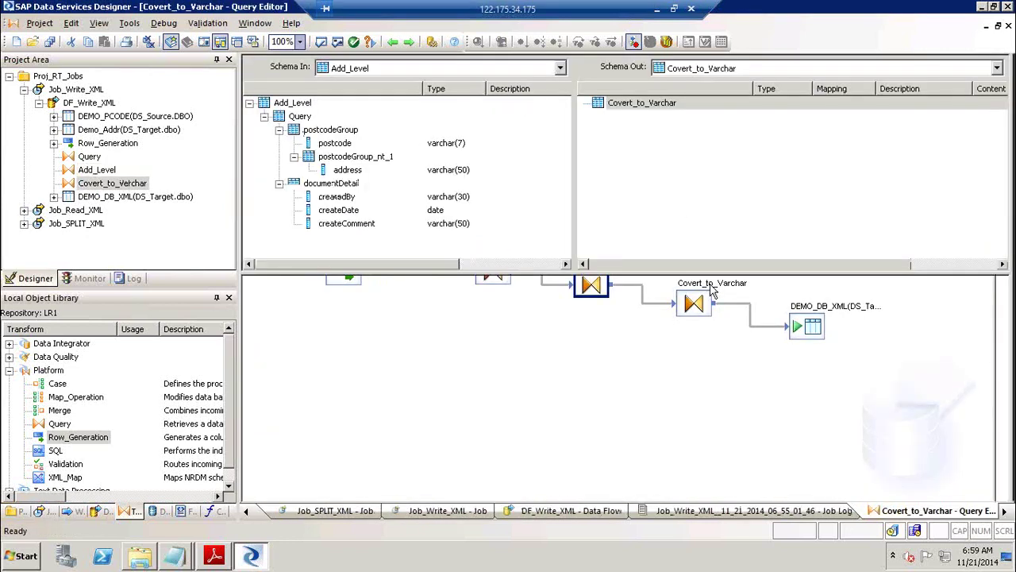
{"action": "right_click", "coordinate": [624, 111]}
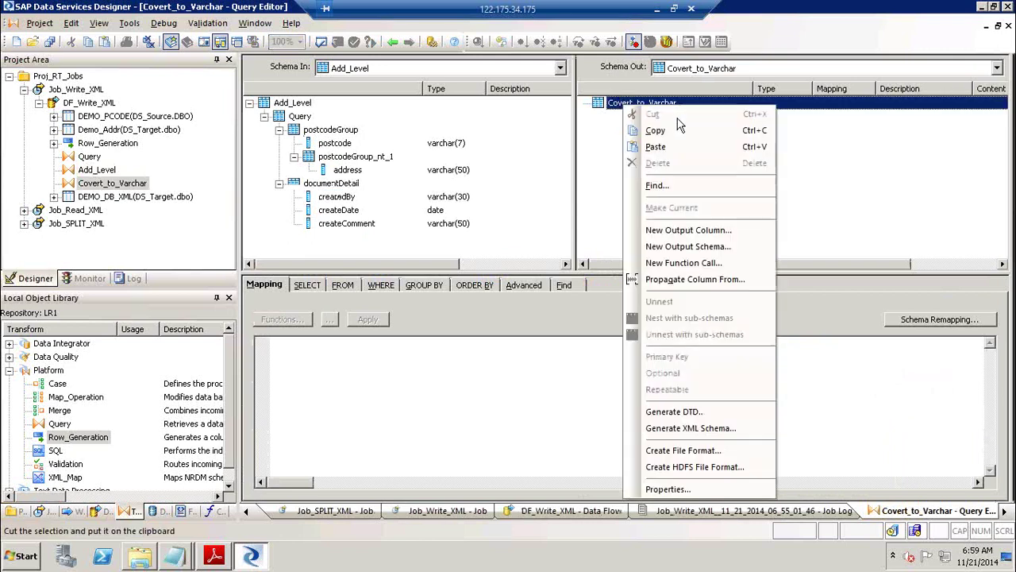
{"action": "left_click", "coordinate": [669, 229]}
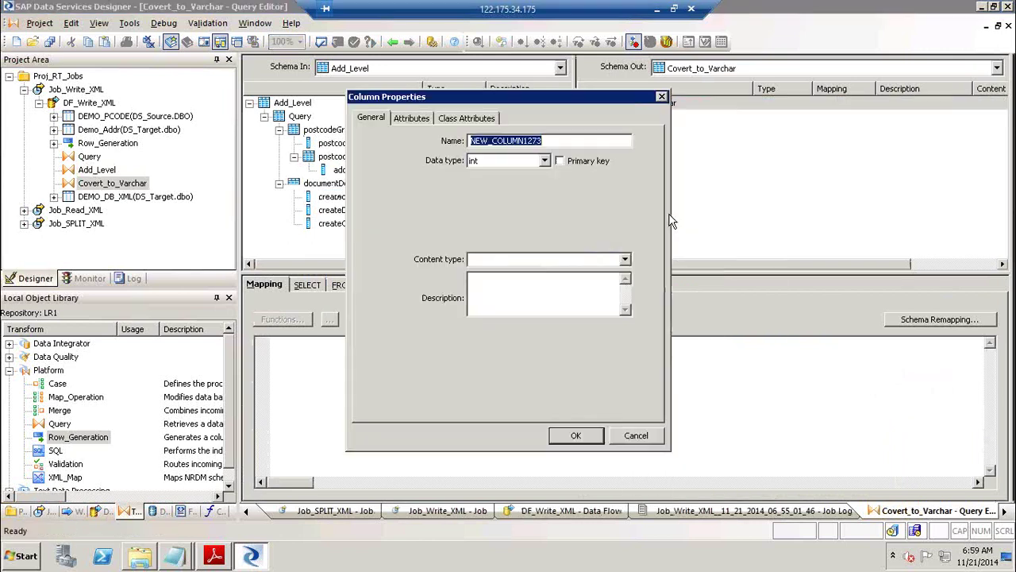
{"action": "type", "text": "XML_DATA"}
{"action": "key", "text": "Tab"}
{"action": "key", "text": "l"}
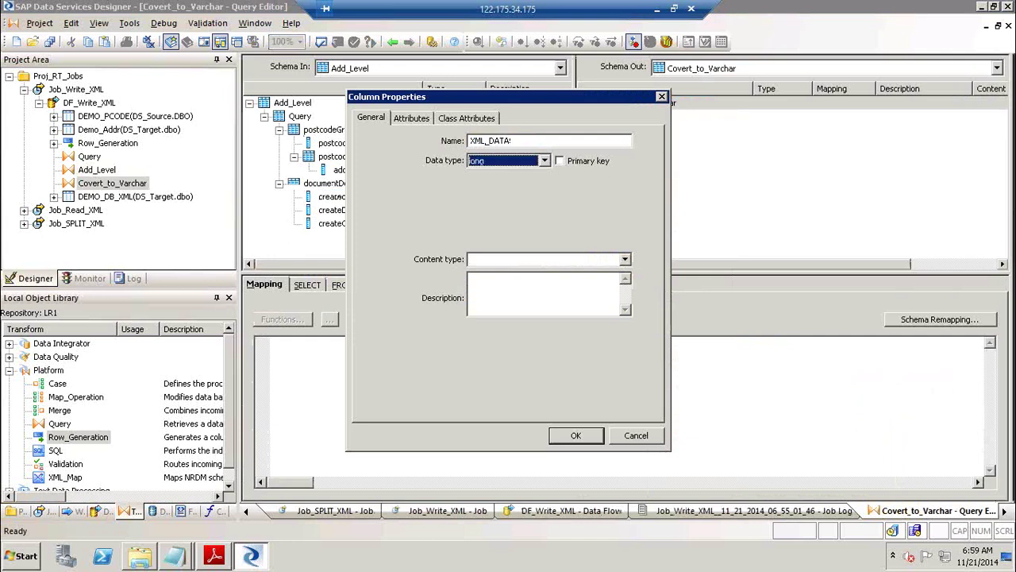
{"action": "key", "text": "v"}
{"action": "key", "text": "Tab"}
{"action": "key", "text": "Tab"}
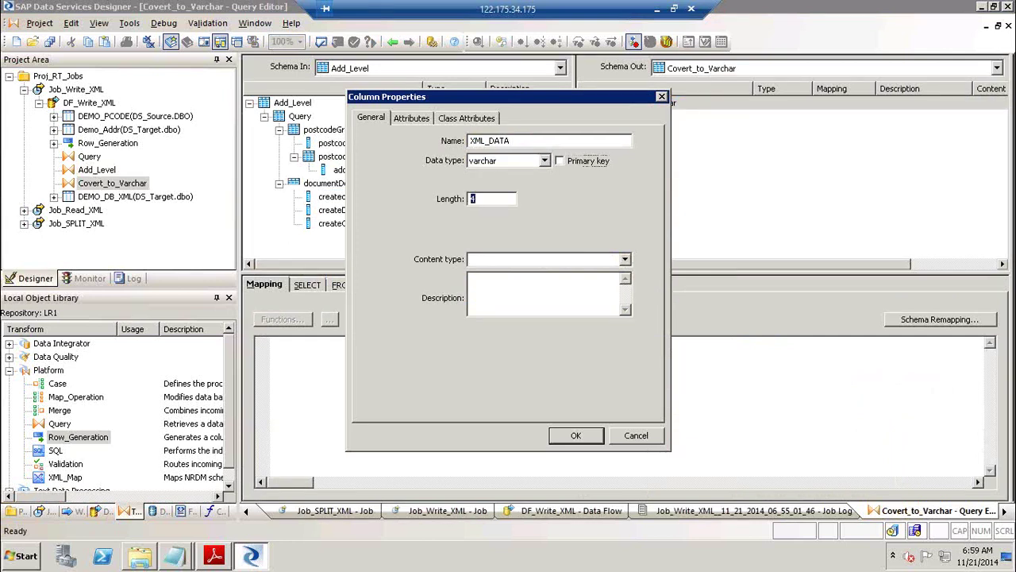
{"action": "type", "text": "1000"}
{"action": "key", "text": "Return"}
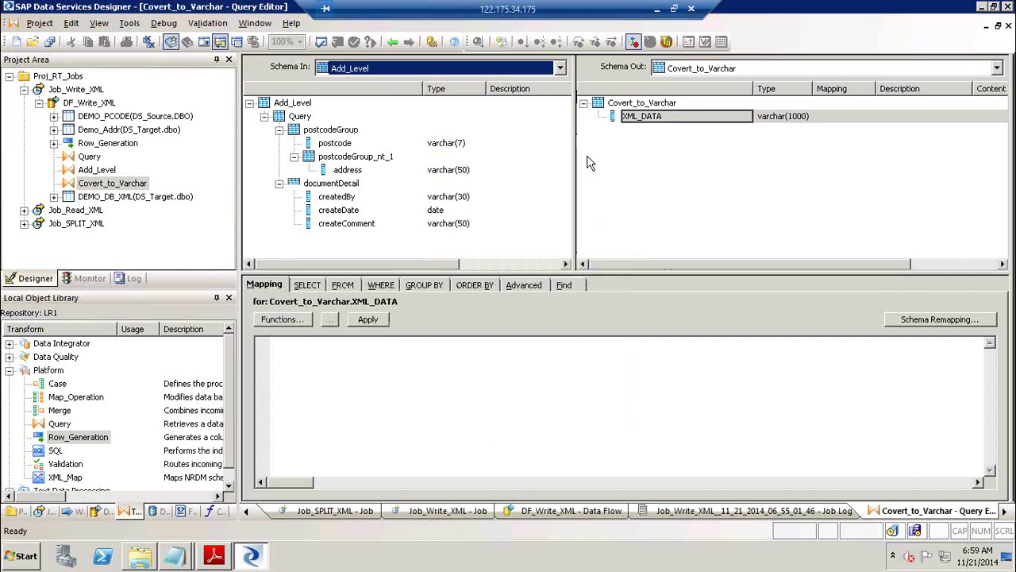
{"action": "left_click", "coordinate": [279, 288]}
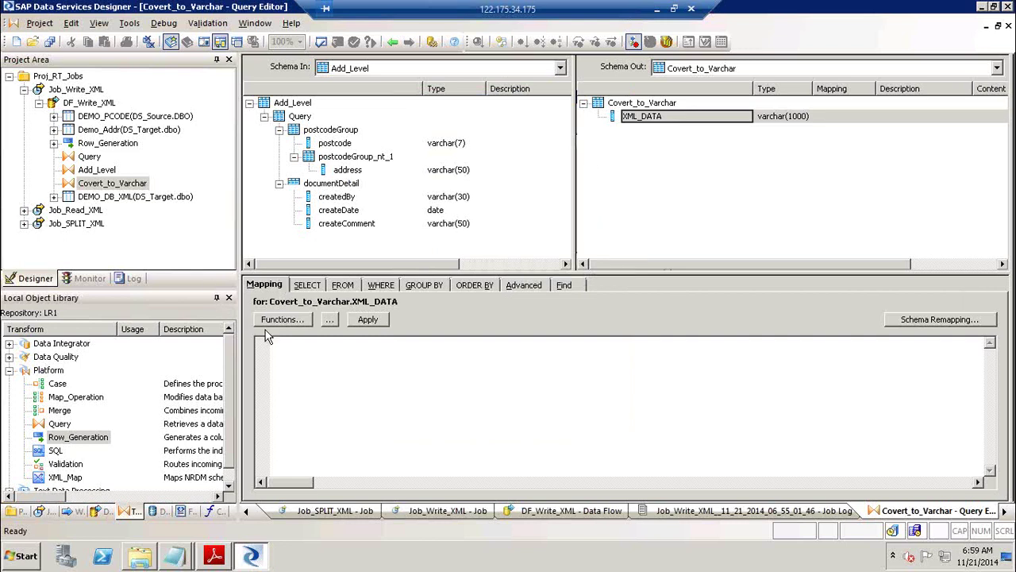
Choose the load_to_xml conversion function for XML_DATA's mapping, then bring the tutorial PDF forward.
{"action": "left_click", "coordinate": [284, 320]}
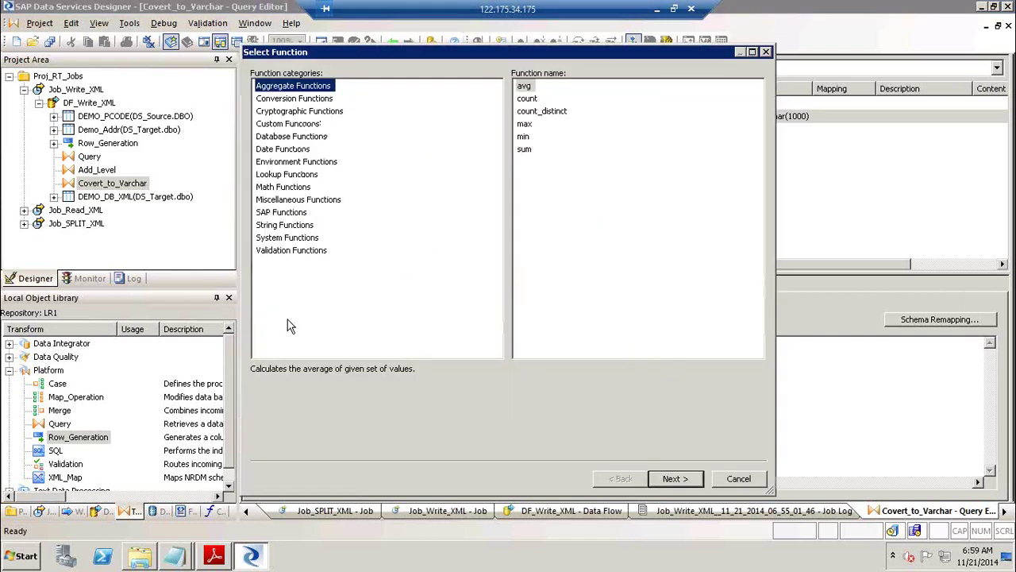
{"action": "left_click", "coordinate": [297, 100]}
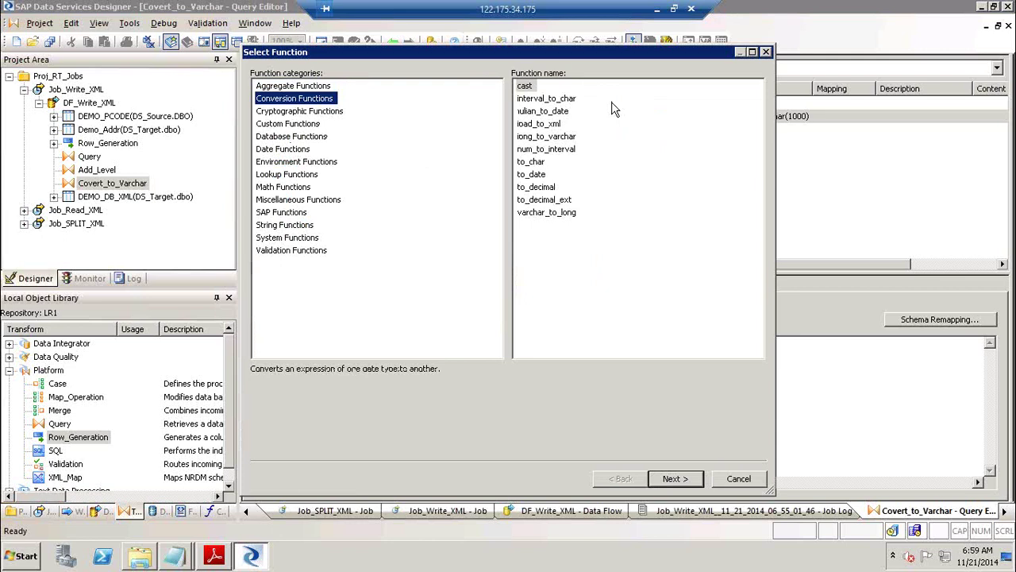
{"action": "left_click", "coordinate": [560, 126]}
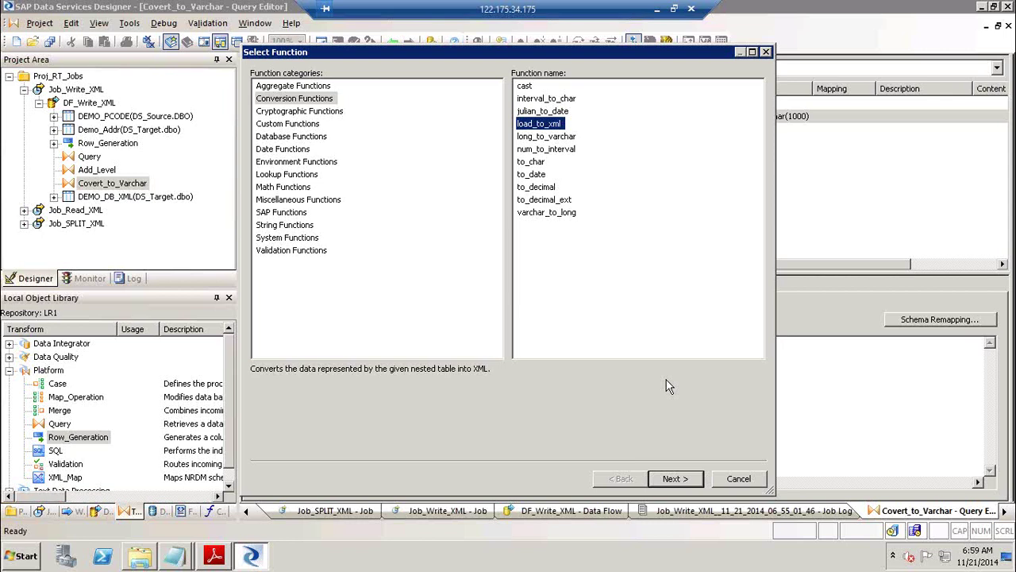
{"action": "left_click", "coordinate": [216, 555]}
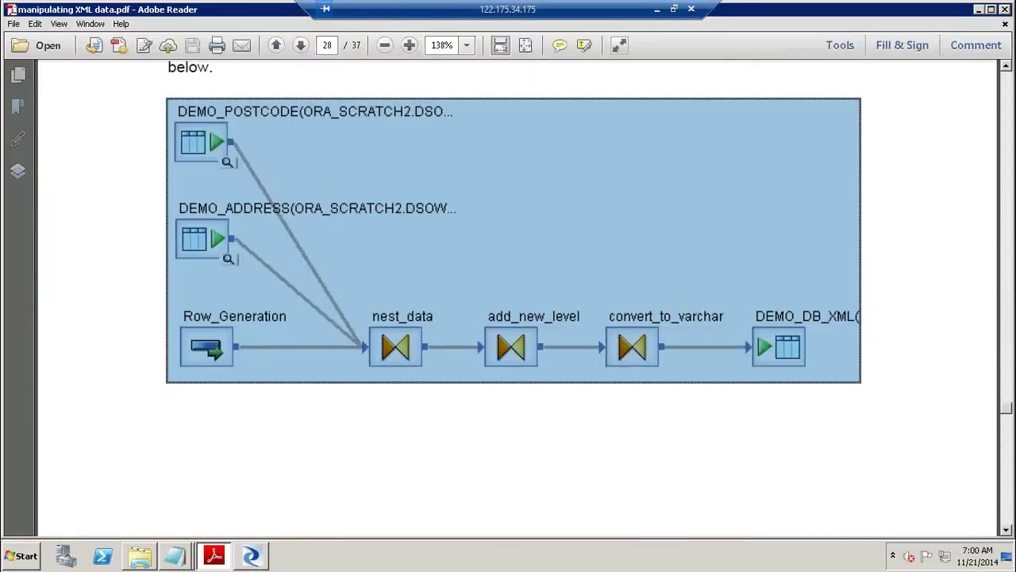
Find steps 5–6 on page 29 of the tutorial and highlight 'load_to_xml function'.
{"action": "left_click", "coordinate": [1011, 464]}
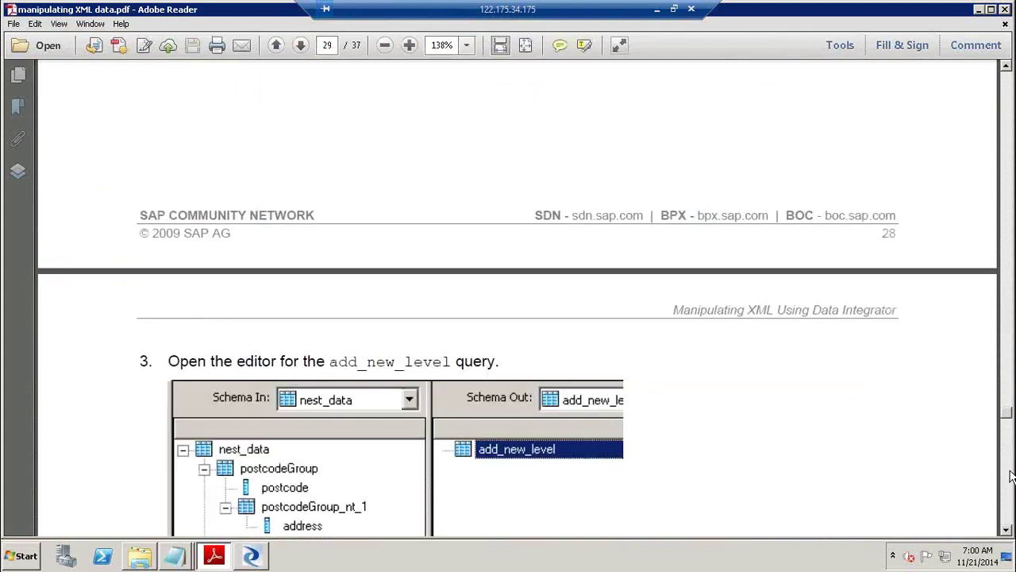
{"action": "left_click", "coordinate": [1011, 482]}
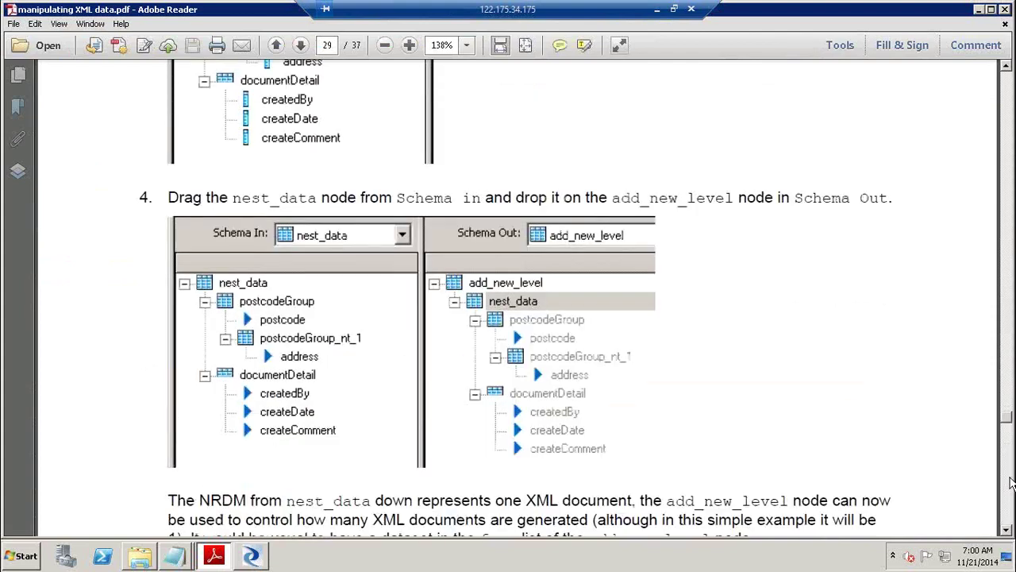
{"action": "left_click", "coordinate": [1012, 482]}
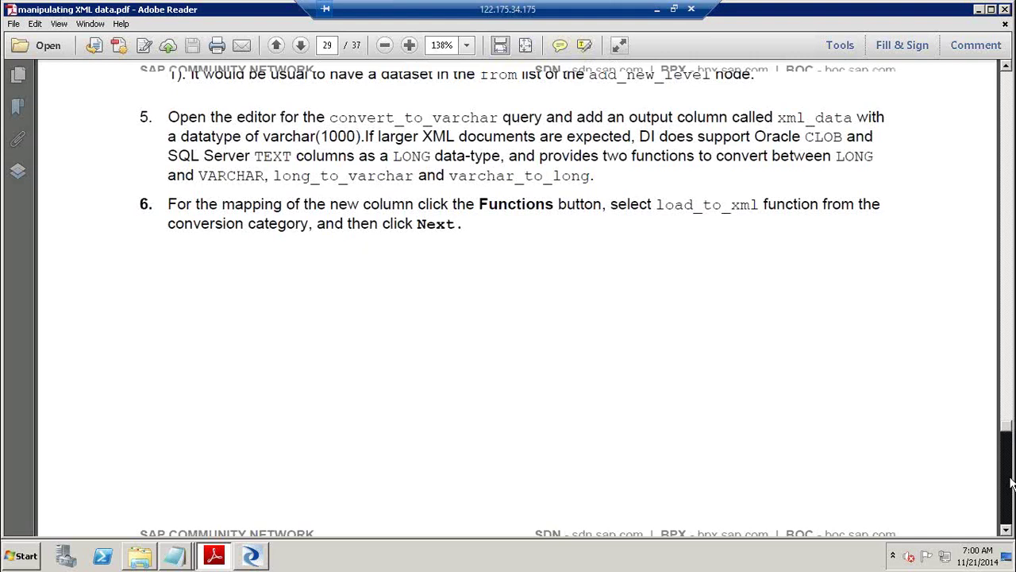
{"action": "left_click", "coordinate": [1012, 483]}
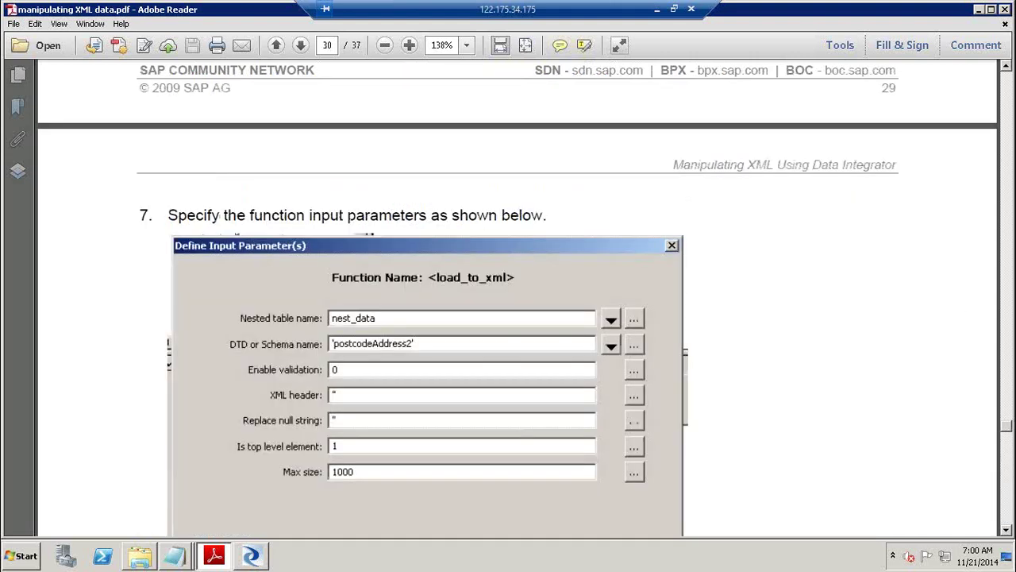
{"action": "left_click", "coordinate": [1011, 101]}
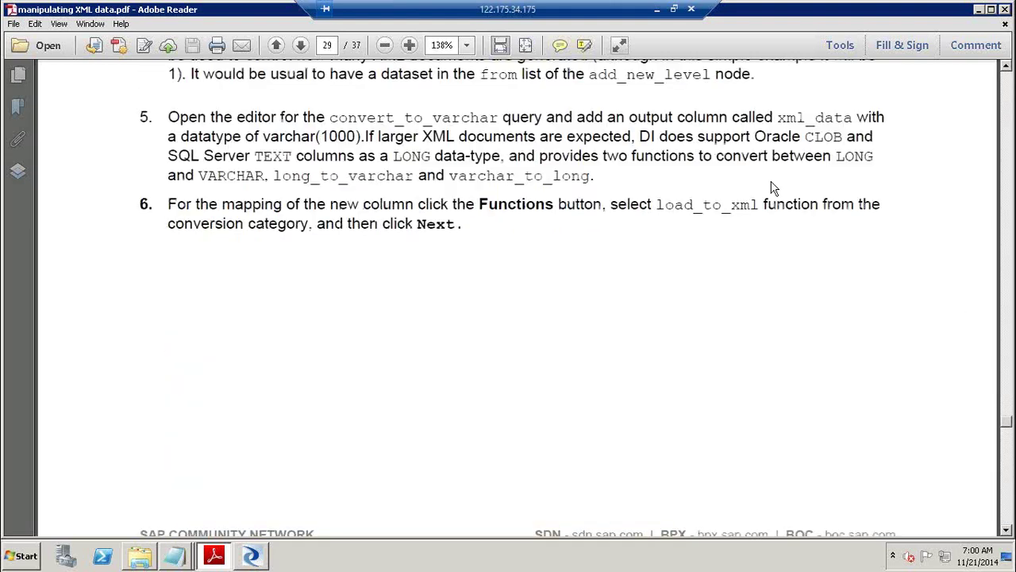
{"action": "left_click_drag", "start_coordinate": [656, 204], "coordinate": [776, 210]}
{"action": "key", "text": "alt+Tab"}
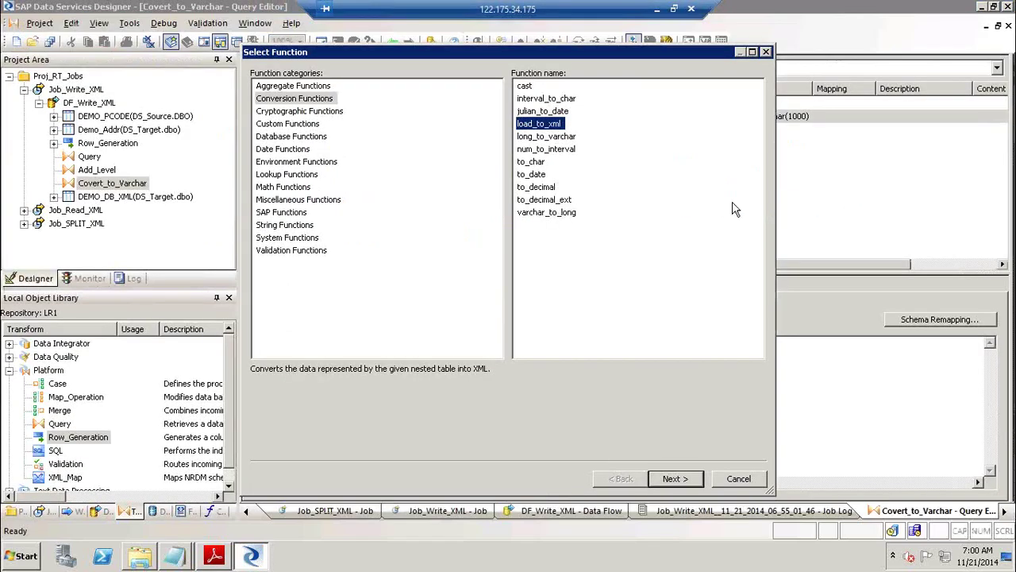
Set load_to_xml's nested table to Query and its schema to postcodeAddress2.
{"action": "left_click", "coordinate": [679, 481]}
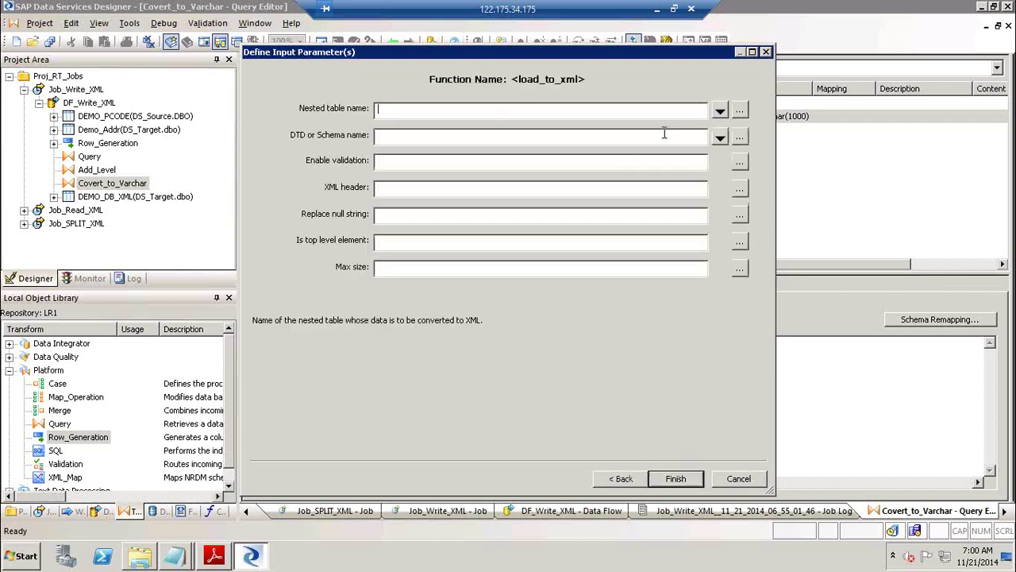
{"action": "left_click", "coordinate": [720, 112]}
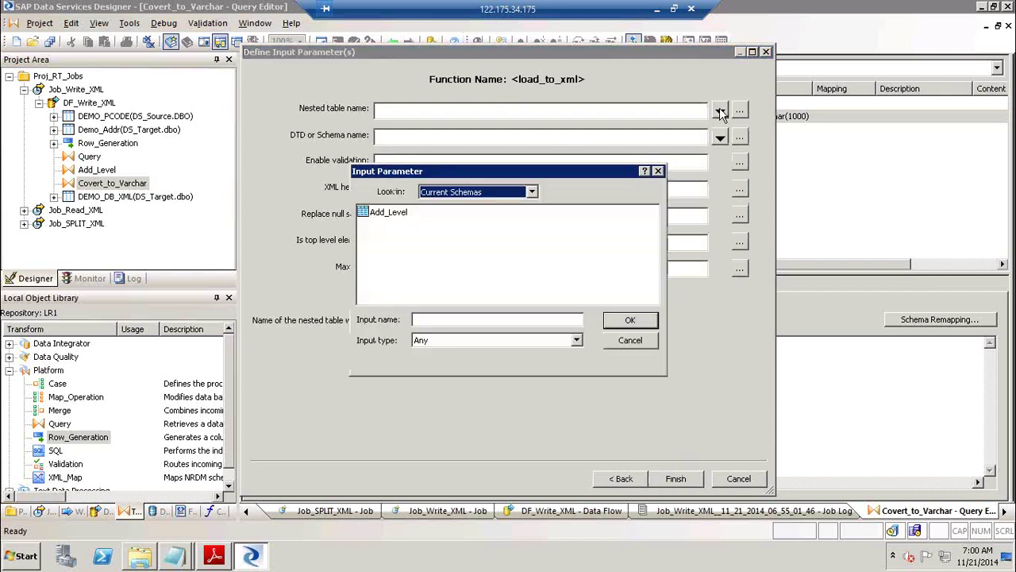
{"action": "double_click", "coordinate": [397, 212]}
{"action": "left_click", "coordinate": [384, 214]}
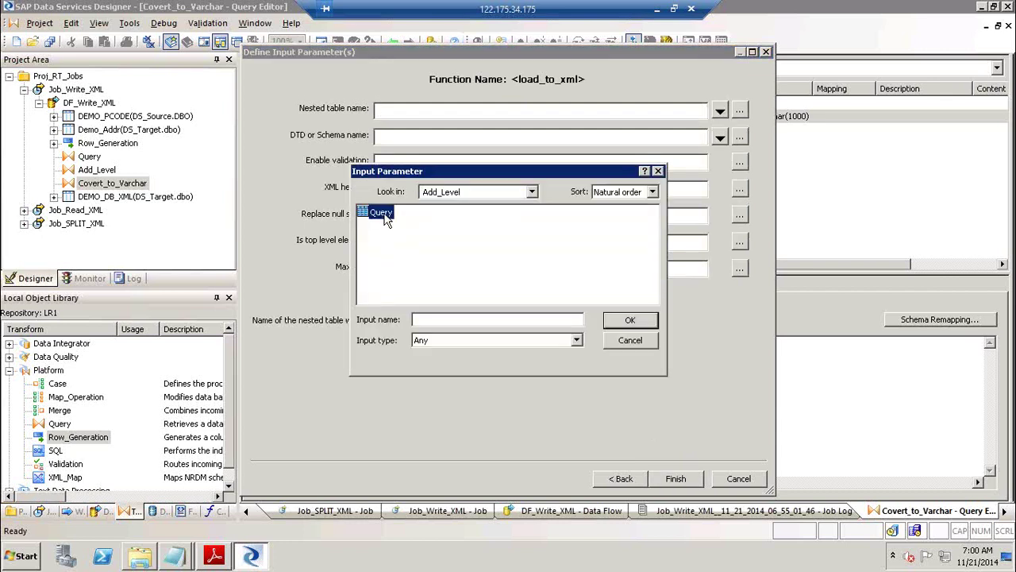
{"action": "left_click", "coordinate": [633, 324]}
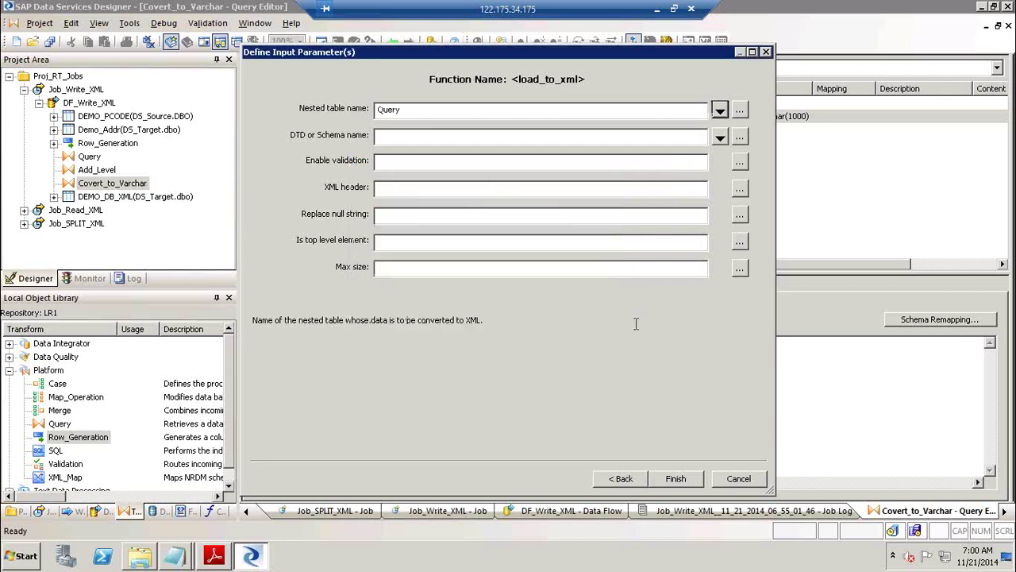
{"action": "left_click", "coordinate": [719, 138]}
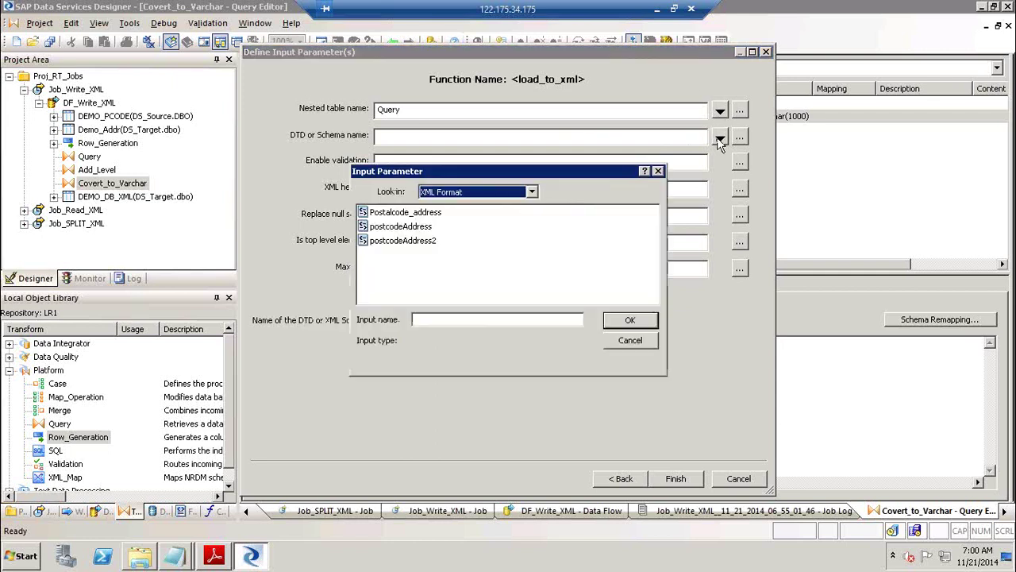
{"action": "left_click", "coordinate": [419, 243]}
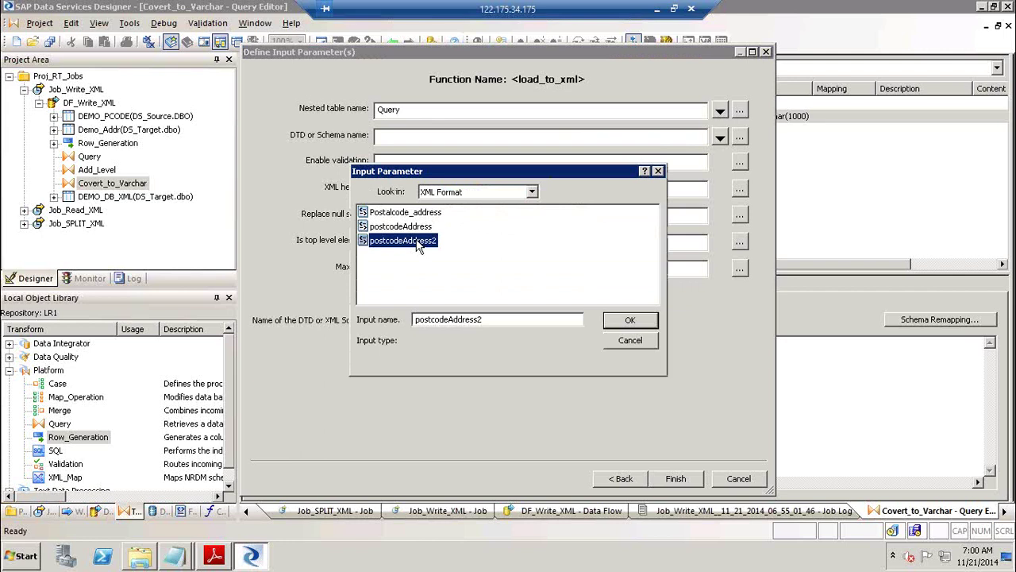
{"action": "left_click", "coordinate": [630, 321]}
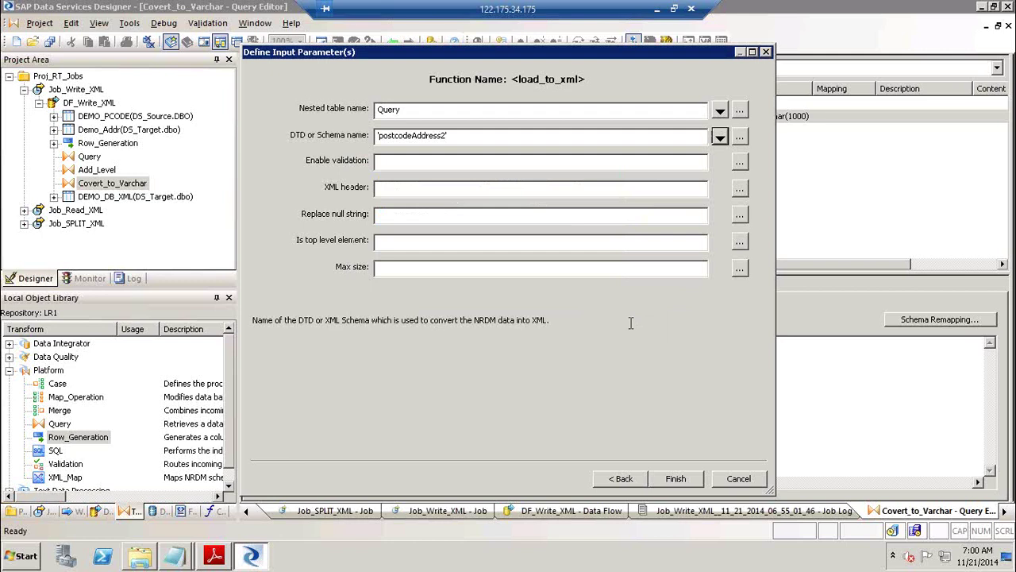
Set the validation parameter to 0, checking the explanation of the validation values.
{"action": "left_click_drag", "start_coordinate": [434, 52], "coordinate": [795, 249]}
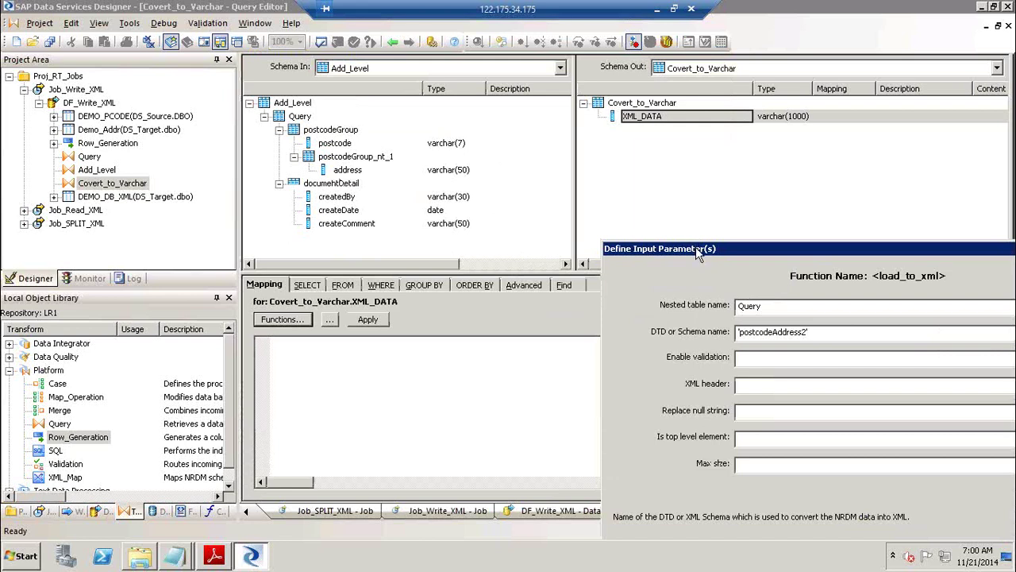
{"action": "left_click_drag", "start_coordinate": [696, 247], "coordinate": [674, 231]}
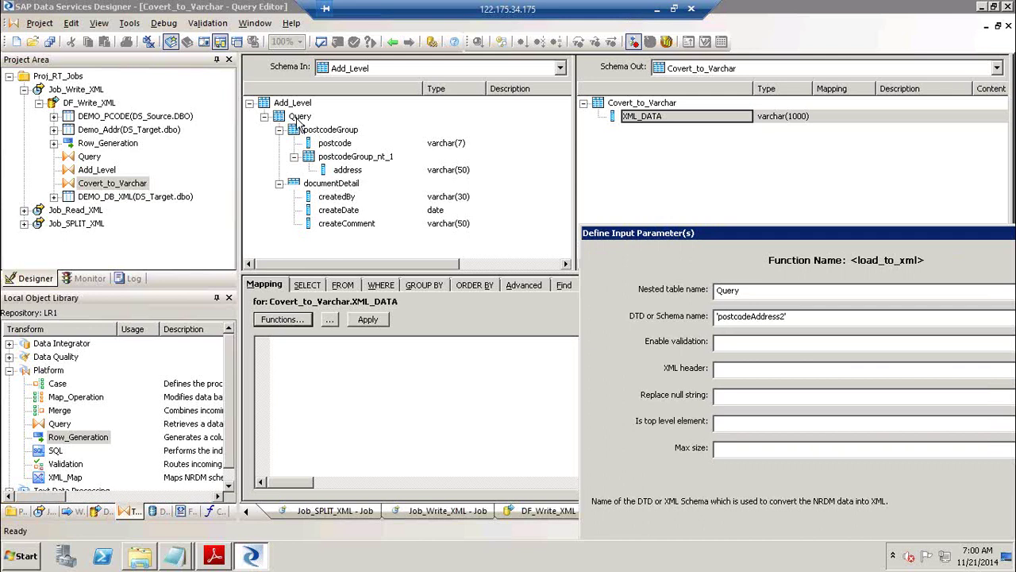
{"action": "left_click_drag", "start_coordinate": [755, 231], "coordinate": [488, 108]}
{"action": "left_click", "coordinate": [468, 216]}
{"action": "type", "text": "0"}
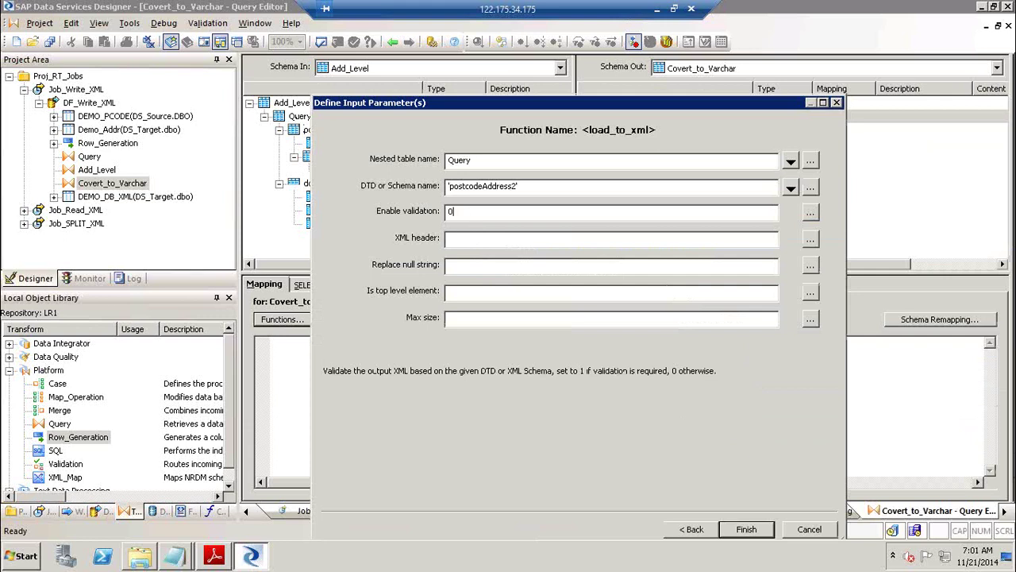
{"action": "left_click", "coordinate": [476, 240]}
{"action": "left_click", "coordinate": [476, 212]}
{"action": "left_click_drag", "start_coordinate": [346, 374], "coordinate": [717, 371]}
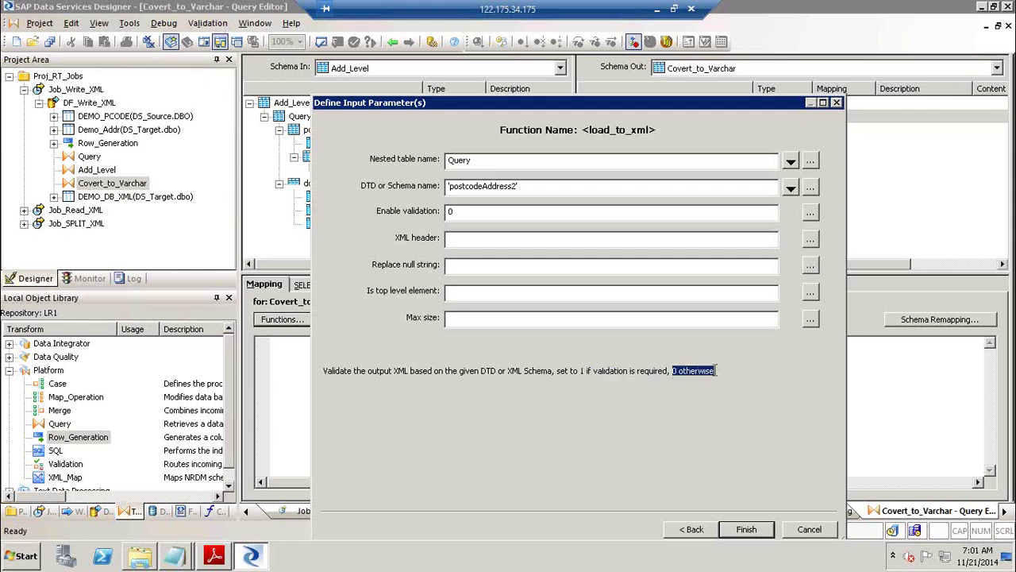
{"action": "left_click", "coordinate": [460, 212]}
Enter empty XML header and null string, top-level element 1, and maximum size 1026.
{"action": "left_click", "coordinate": [460, 236]}
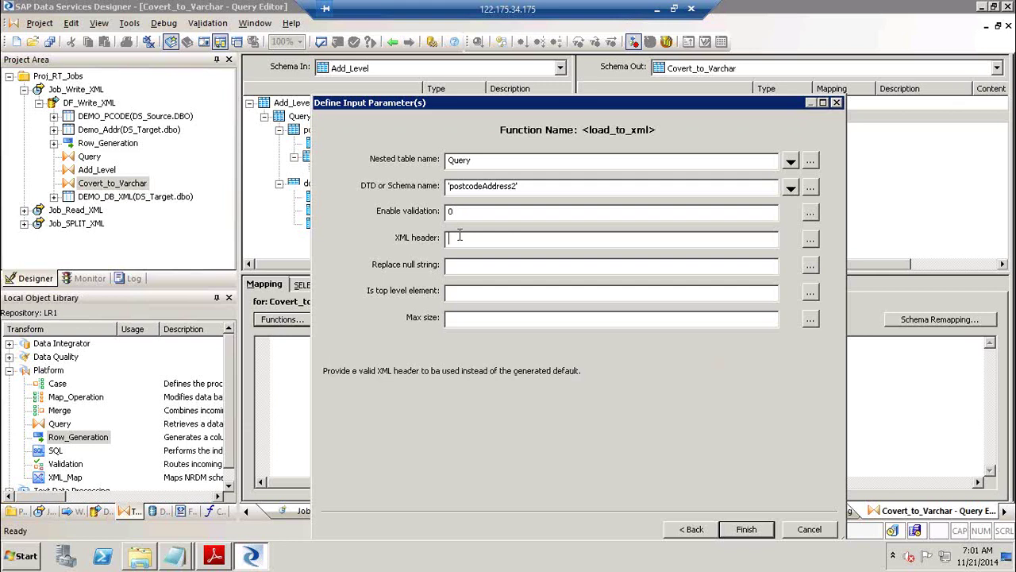
{"action": "type", "text": "''"}
{"action": "left_click", "coordinate": [506, 265]}
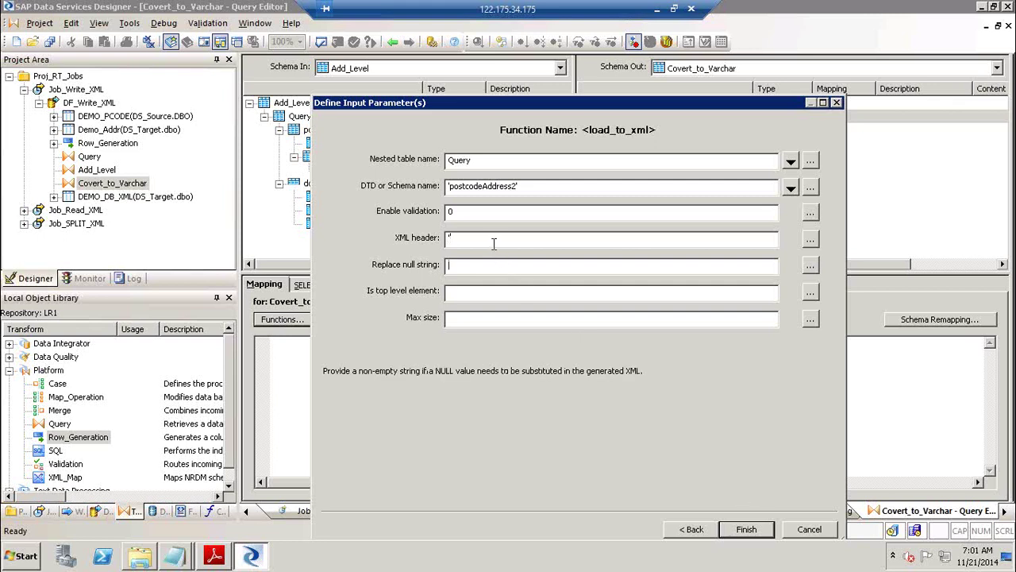
{"action": "left_click", "coordinate": [493, 243]}
{"action": "type", "text": "'"}
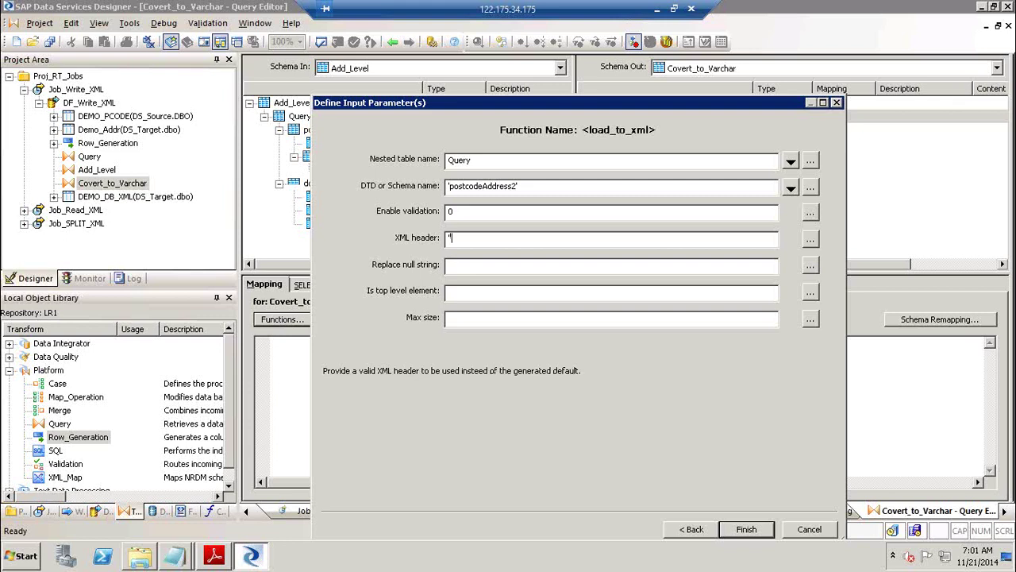
{"action": "left_click", "coordinate": [459, 269]}
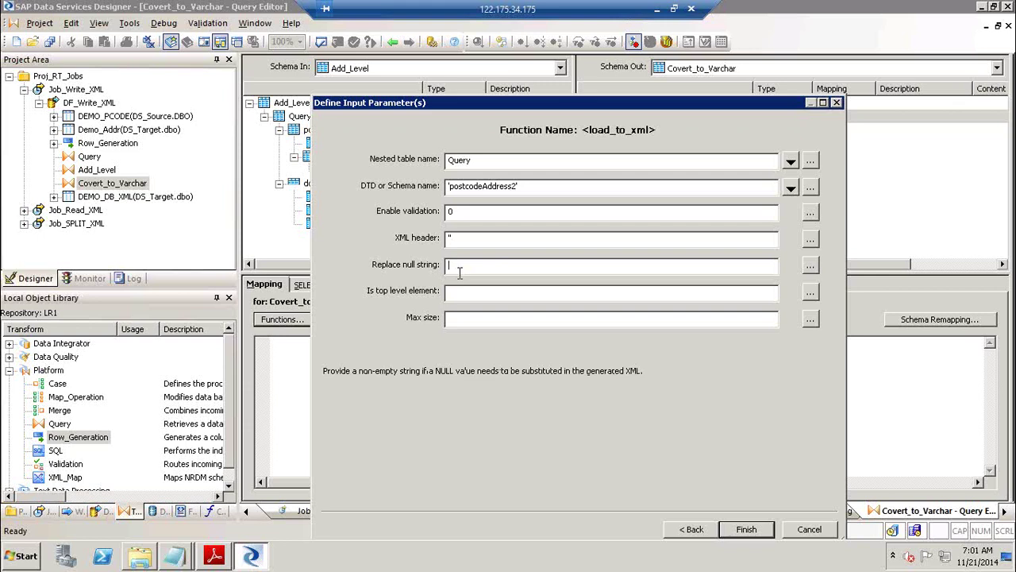
{"action": "type", "text": "''"}
{"action": "left_click", "coordinate": [465, 296]}
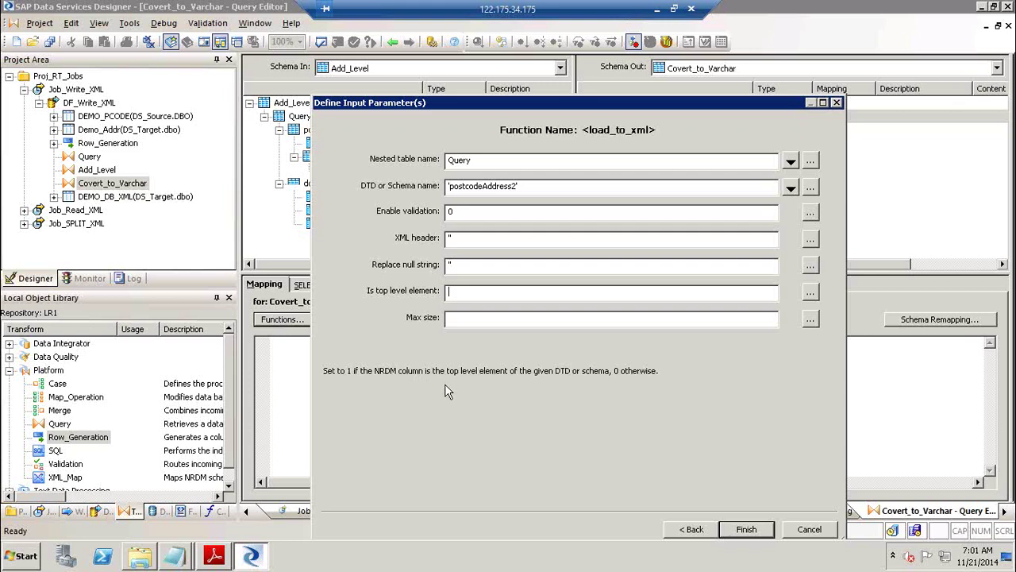
{"action": "type", "text": "1"}
{"action": "left_click", "coordinate": [501, 318]}
{"action": "type", "text": "1026"}
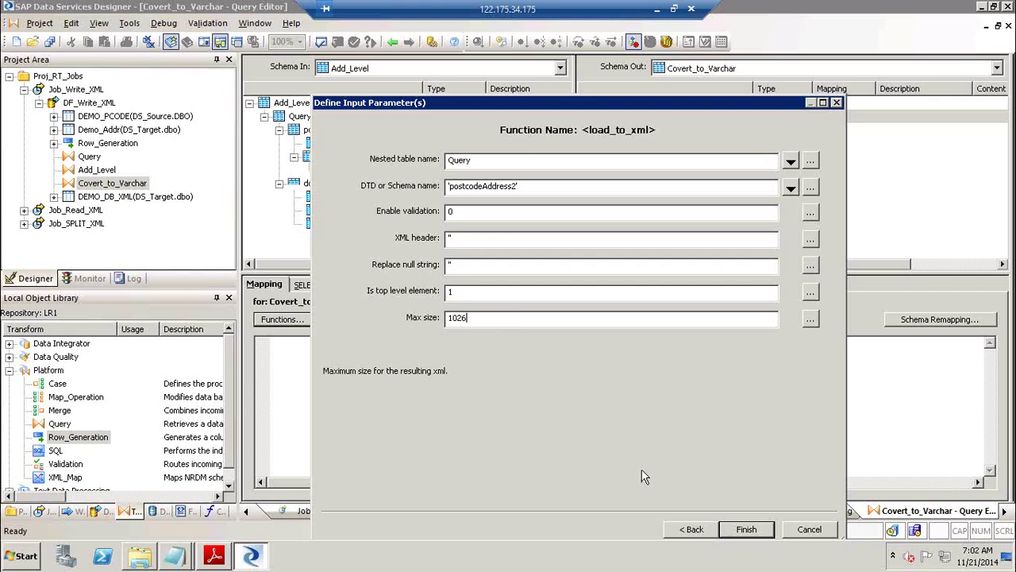
Correct the nested table name back to Query, leaving the postcodeAddress2 schema unchanged.
{"action": "left_click", "coordinate": [522, 159]}
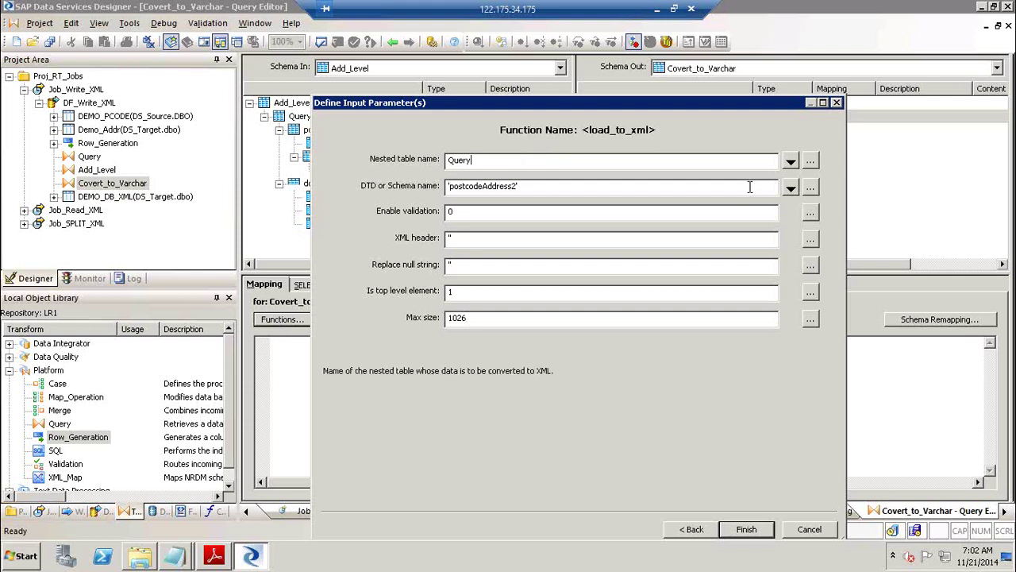
{"action": "left_click", "coordinate": [791, 163]}
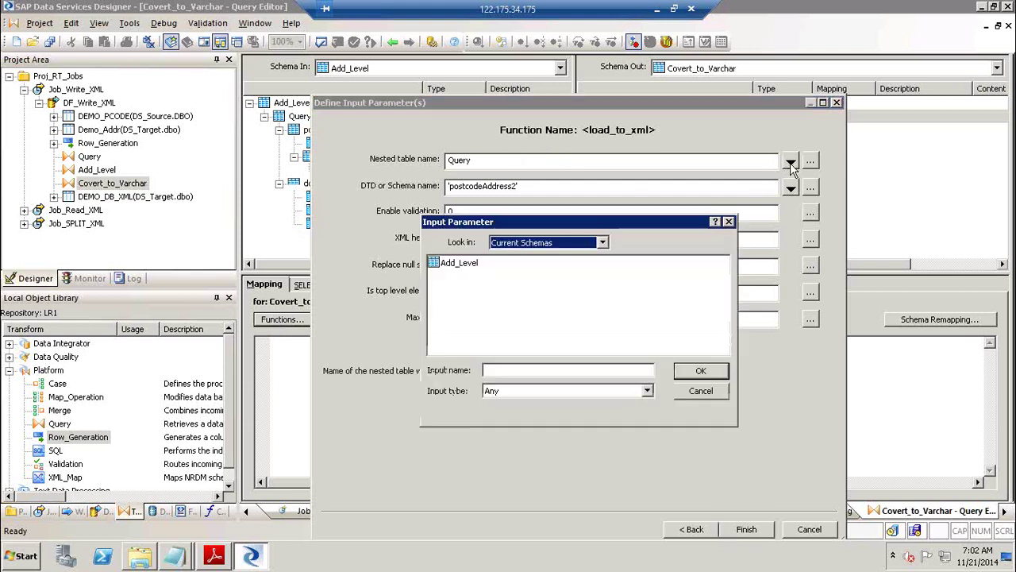
{"action": "double_click", "coordinate": [448, 262]}
{"action": "double_click", "coordinate": [447, 262]}
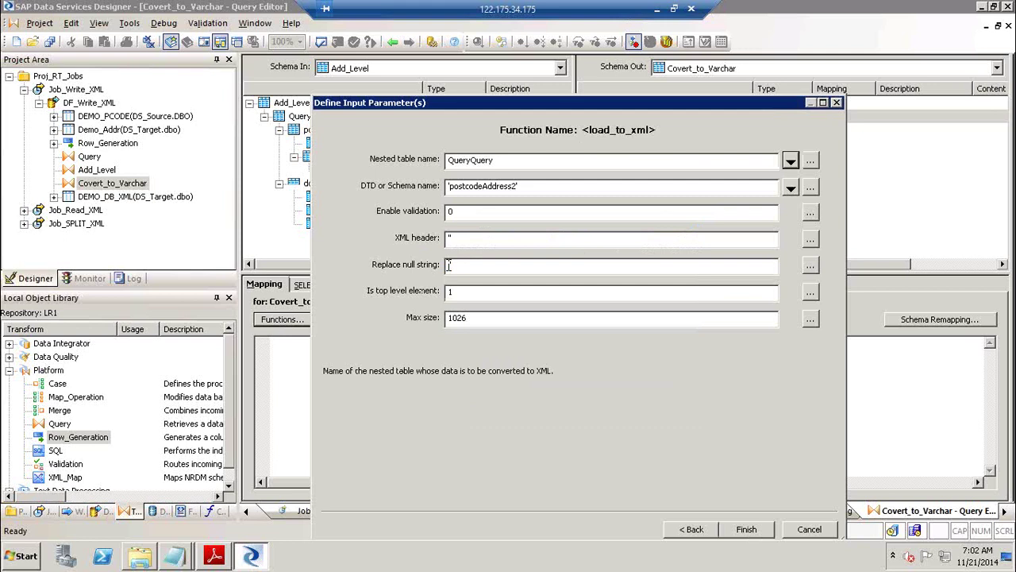
{"action": "left_click", "coordinate": [502, 159]}
{"action": "key", "text": "BackSpace"}
{"action": "key", "text": "BackSpace"}
{"action": "key", "text": "BackSpace"}
{"action": "key", "text": "BackSpace"}
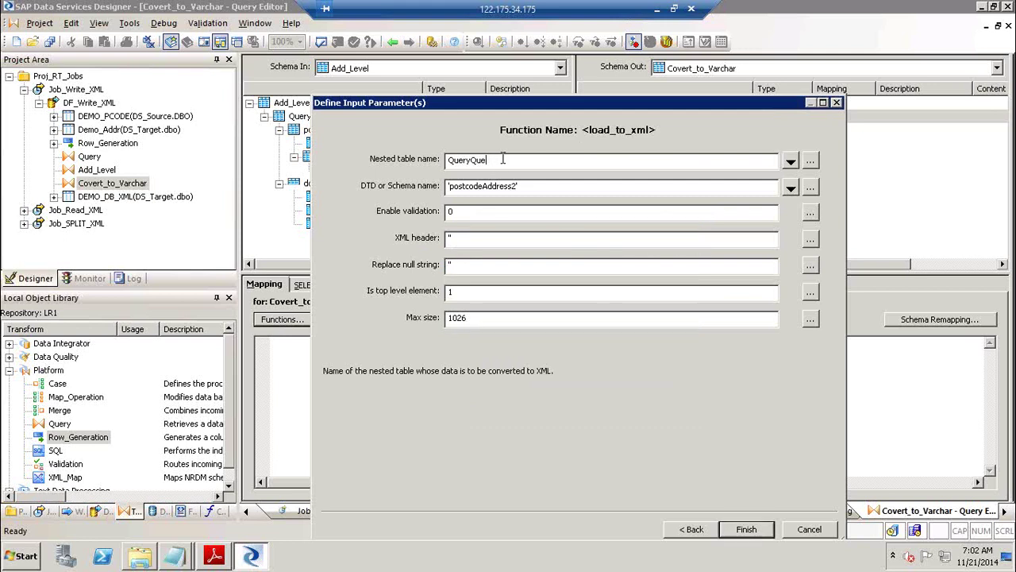
{"action": "key", "text": "BackSpace"}
{"action": "left_click", "coordinate": [566, 193]}
{"action": "left_click", "coordinate": [791, 191]}
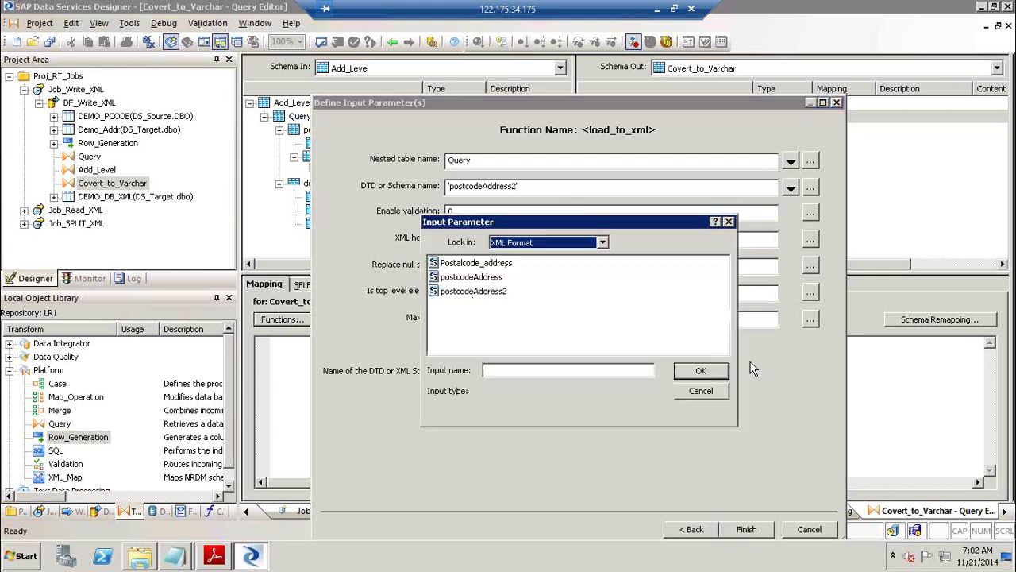
{"action": "left_click", "coordinate": [718, 394]}
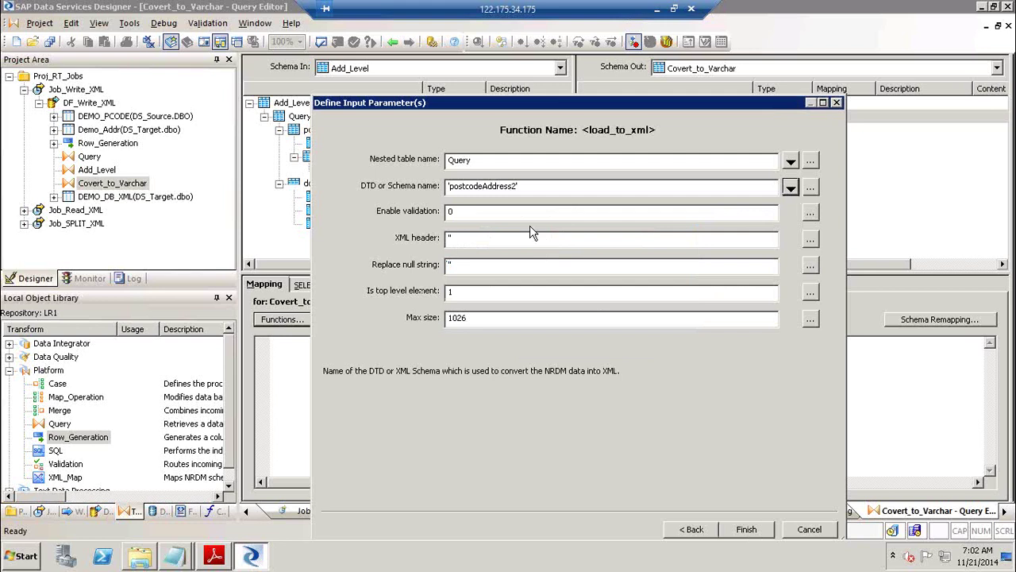
Recheck the remaining parameters and finish, mapping XML_DATA to load_to_xml(Query, 'postcodeAddress2', 0, '', '', 1, 1026).
{"action": "left_click", "coordinate": [487, 209]}
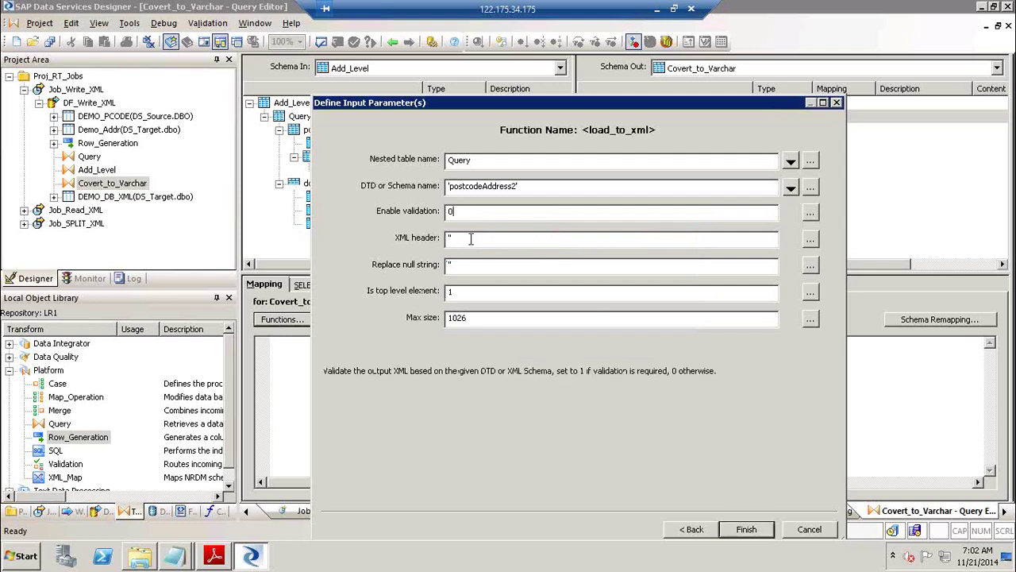
{"action": "left_click", "coordinate": [470, 240]}
{"action": "left_click", "coordinate": [469, 266]}
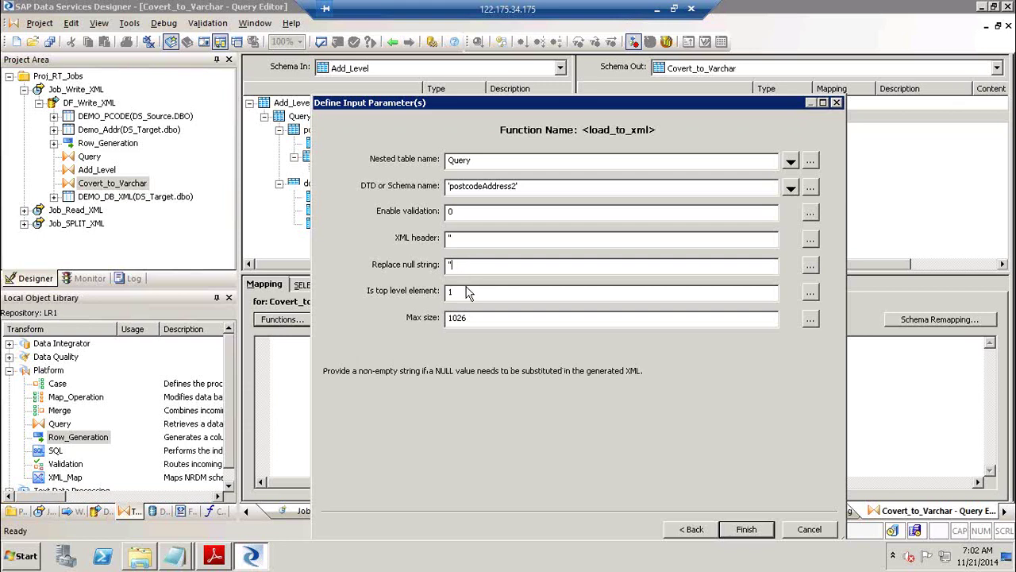
{"action": "left_click", "coordinate": [467, 293]}
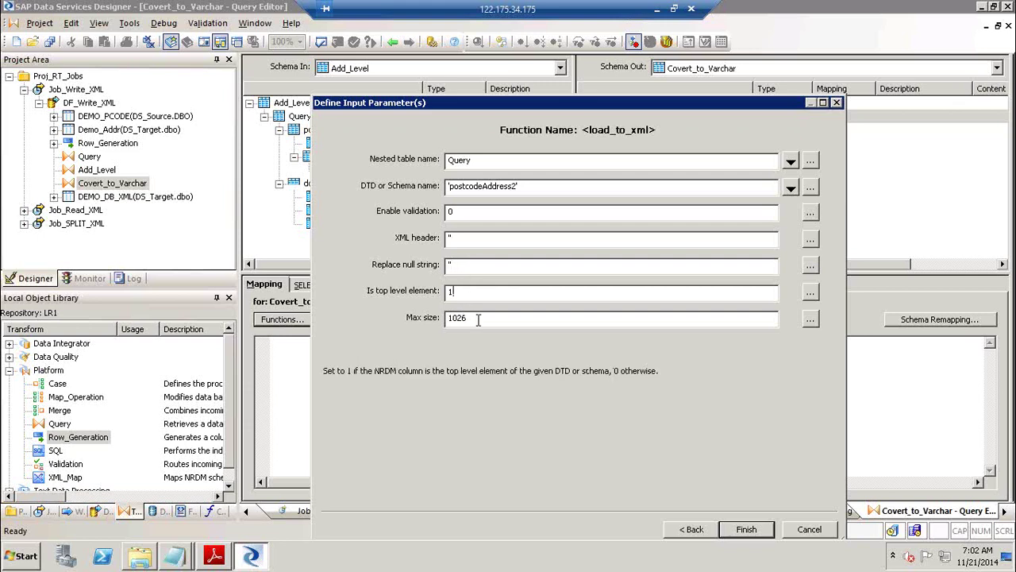
{"action": "left_click", "coordinate": [478, 319]}
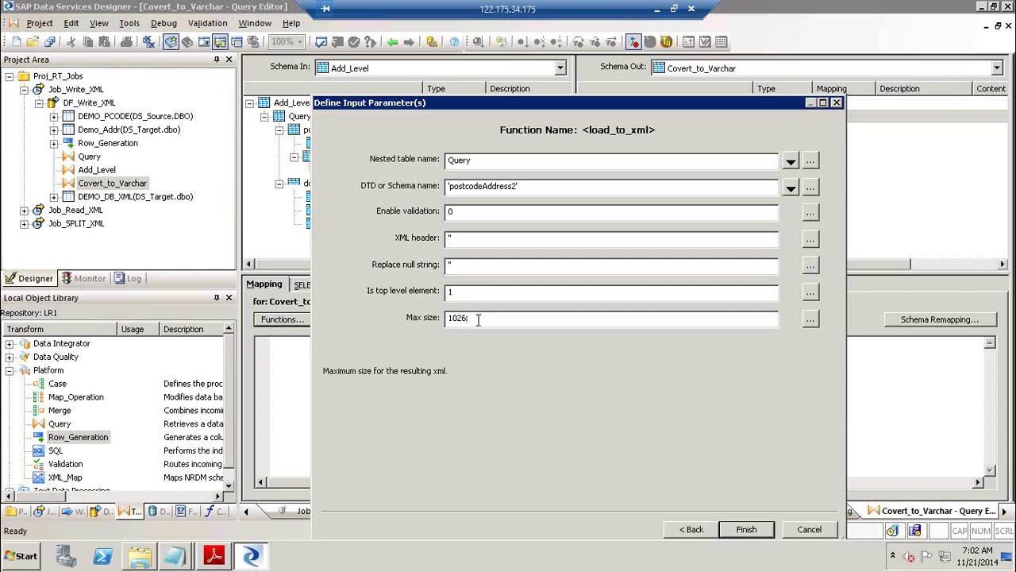
{"action": "left_click", "coordinate": [760, 535]}
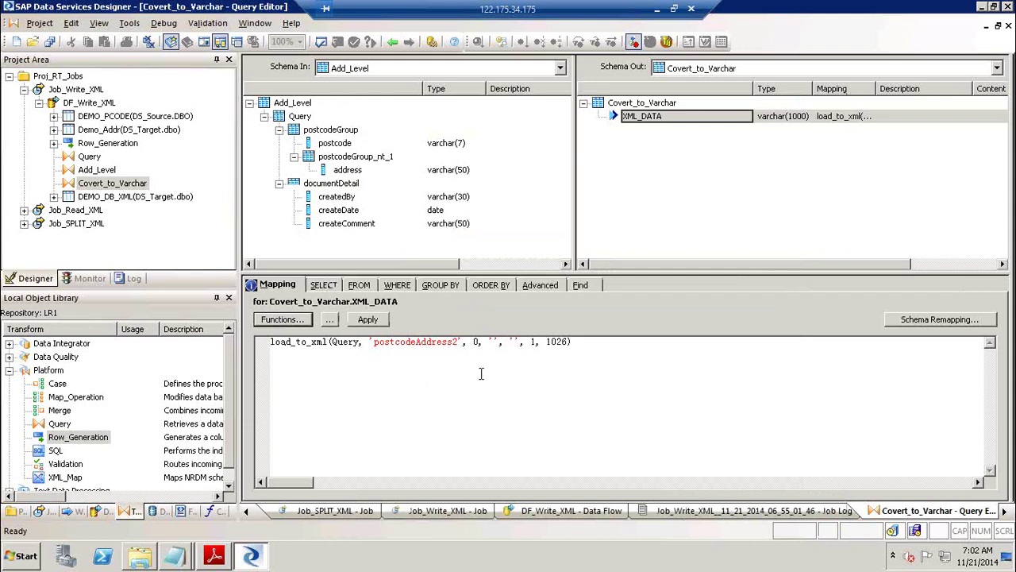
{"action": "right_click", "coordinate": [290, 348]}
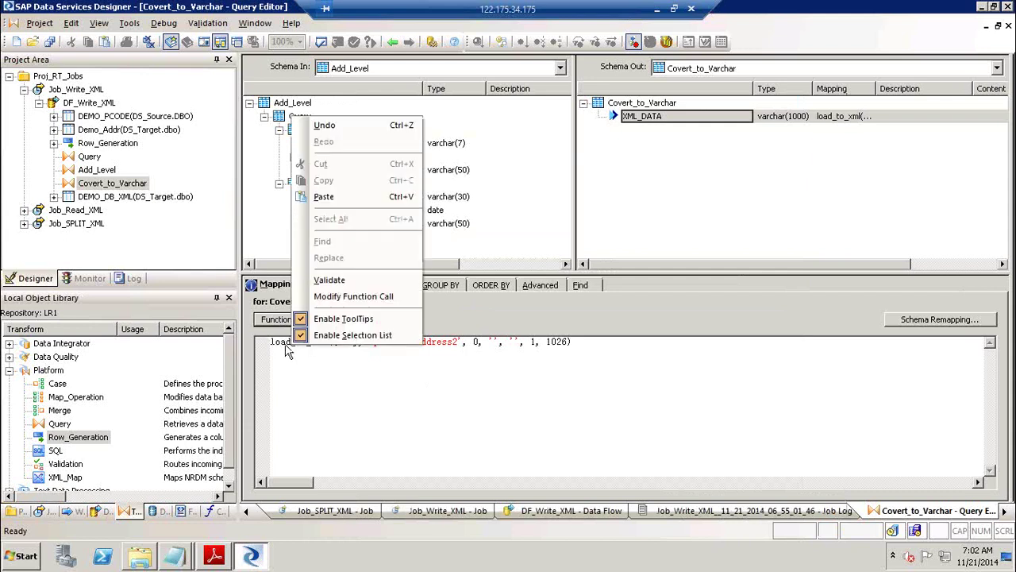
{"action": "left_click", "coordinate": [277, 342]}
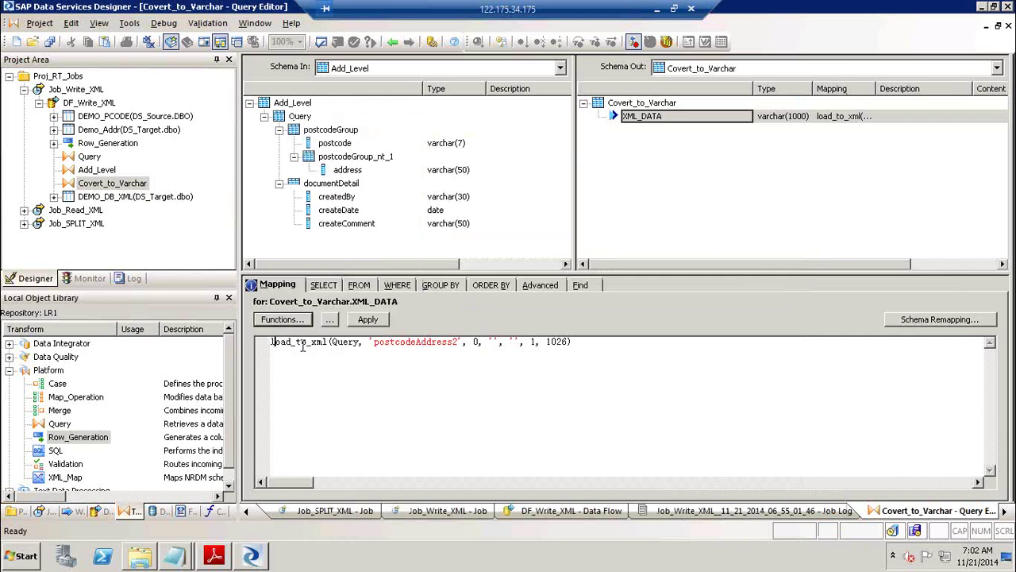
{"action": "right_click", "coordinate": [289, 342]}
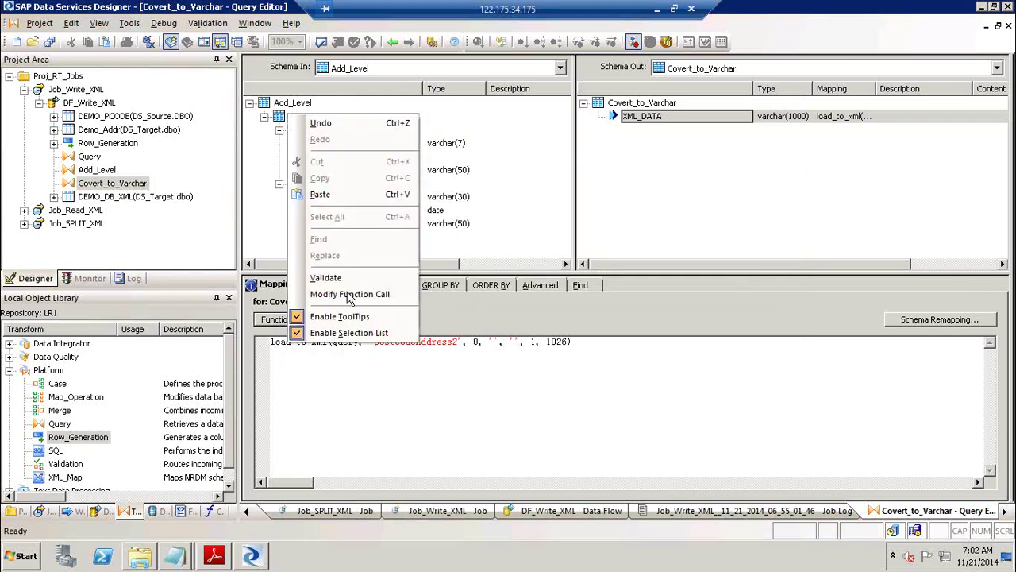
{"action": "left_click", "coordinate": [361, 294]}
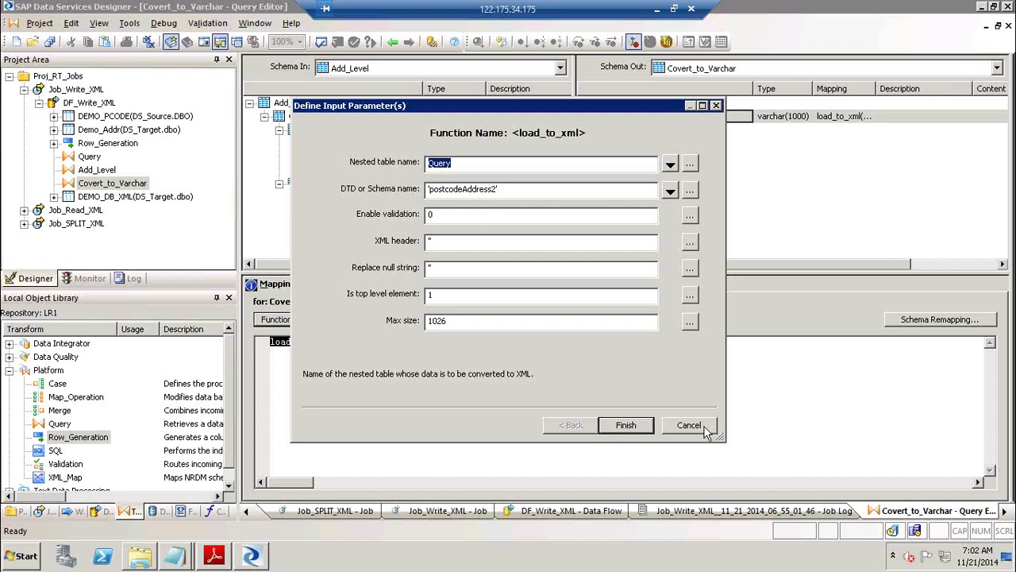
{"action": "left_click", "coordinate": [686, 424]}
{"action": "left_click", "coordinate": [306, 343]}
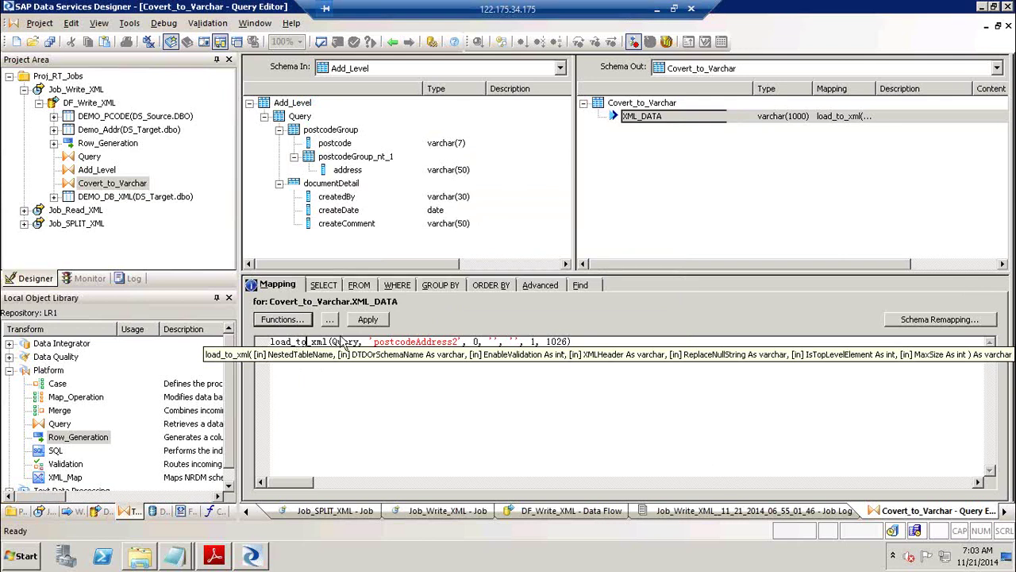
{"action": "left_click", "coordinate": [669, 185]}
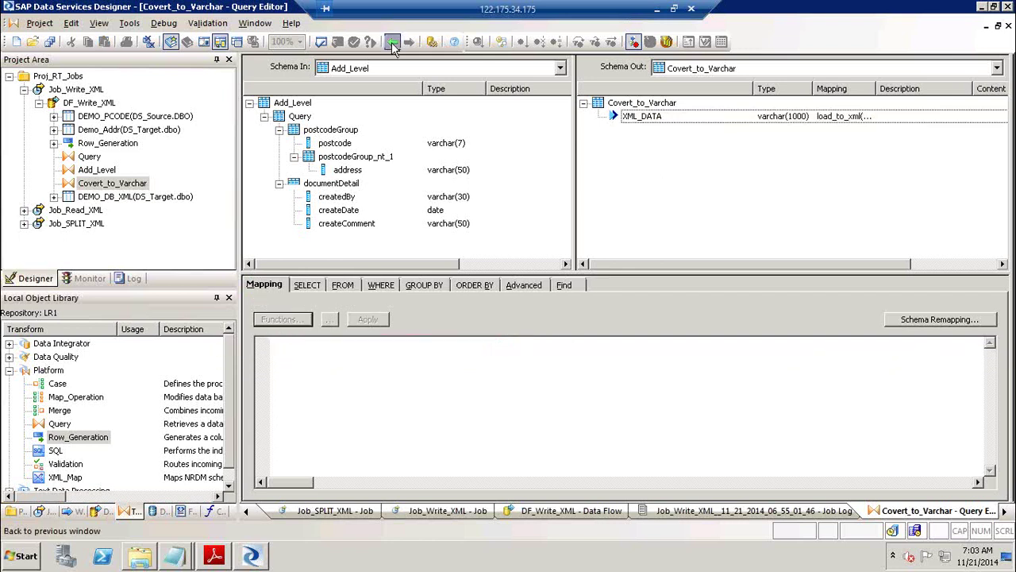
Validate all of DF_Write_XML, leaving only a data-type-conversion warning, and close the output.
{"action": "left_click", "coordinate": [392, 42]}
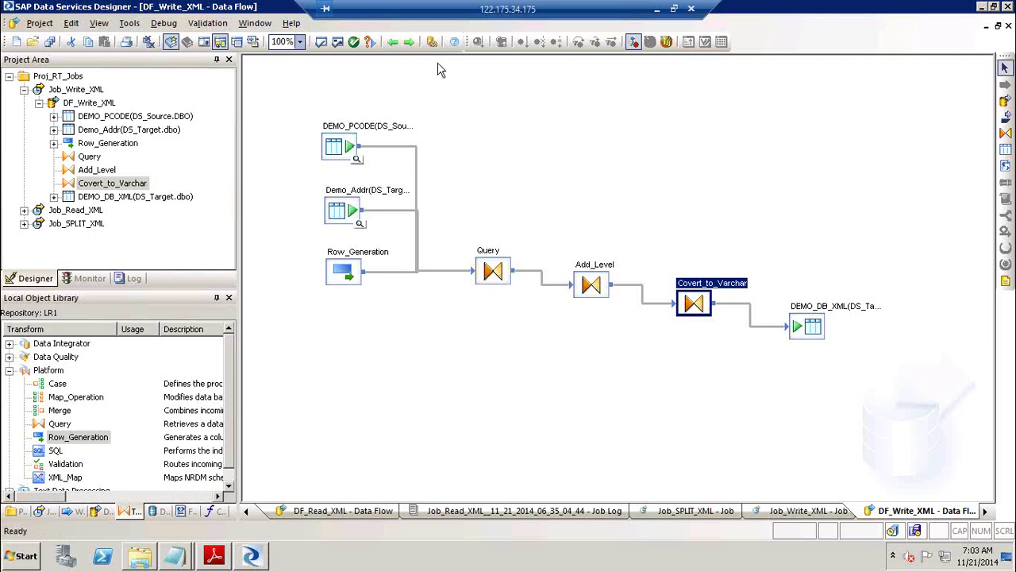
{"action": "left_click", "coordinate": [337, 44]}
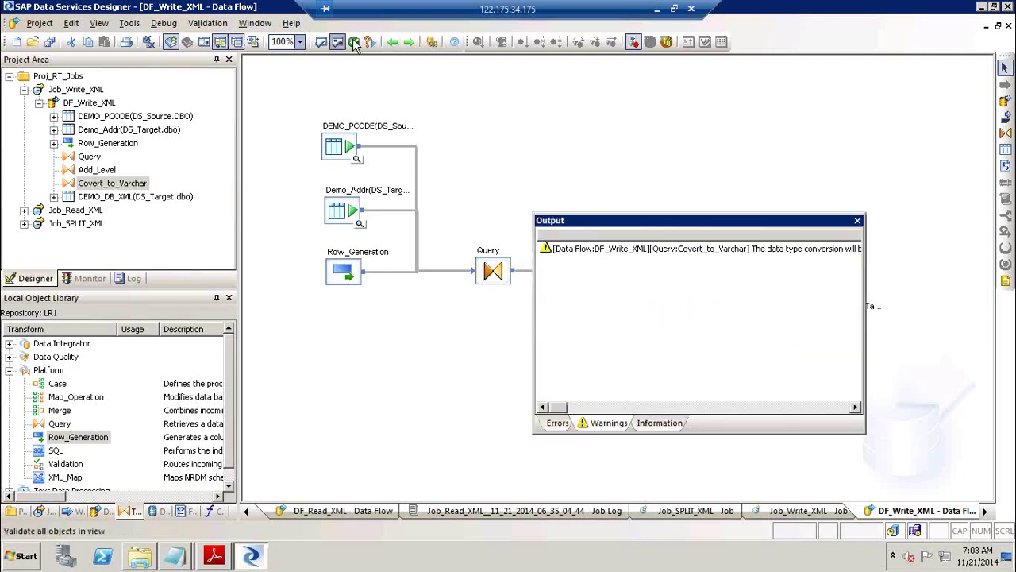
{"action": "left_click", "coordinate": [858, 219]}
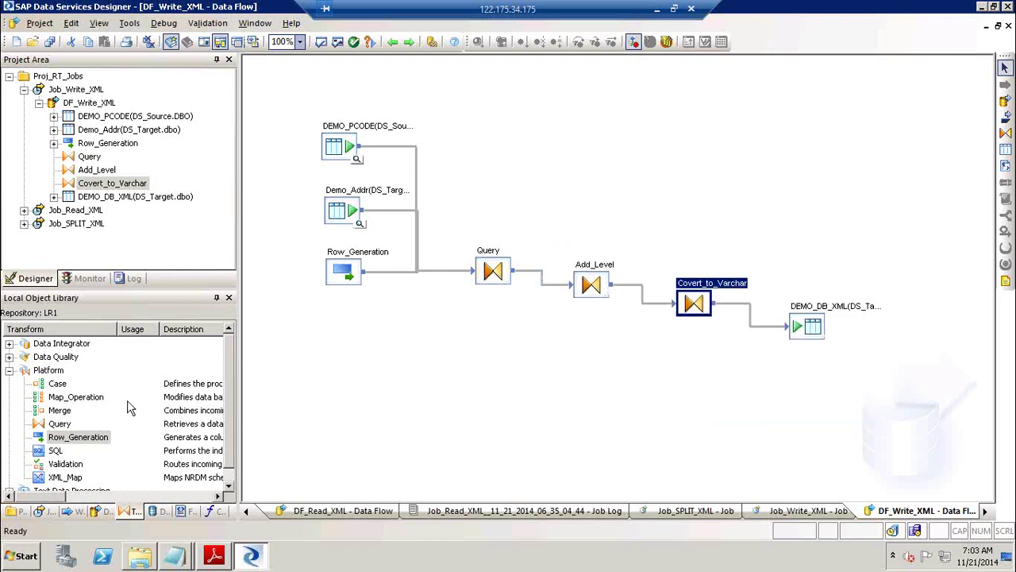
{"action": "left_click", "coordinate": [60, 410]}
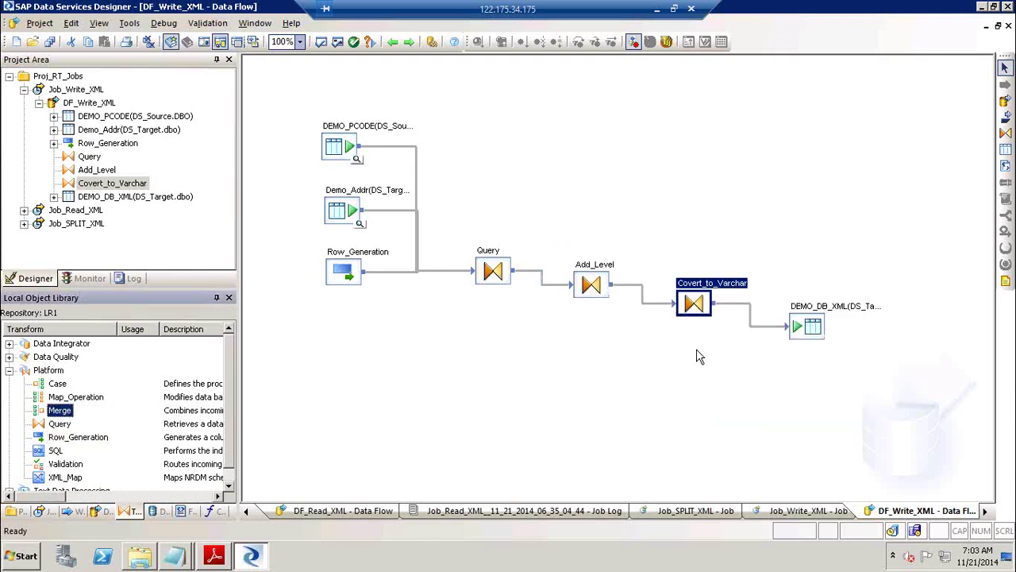
{"action": "left_click", "coordinate": [747, 310]}
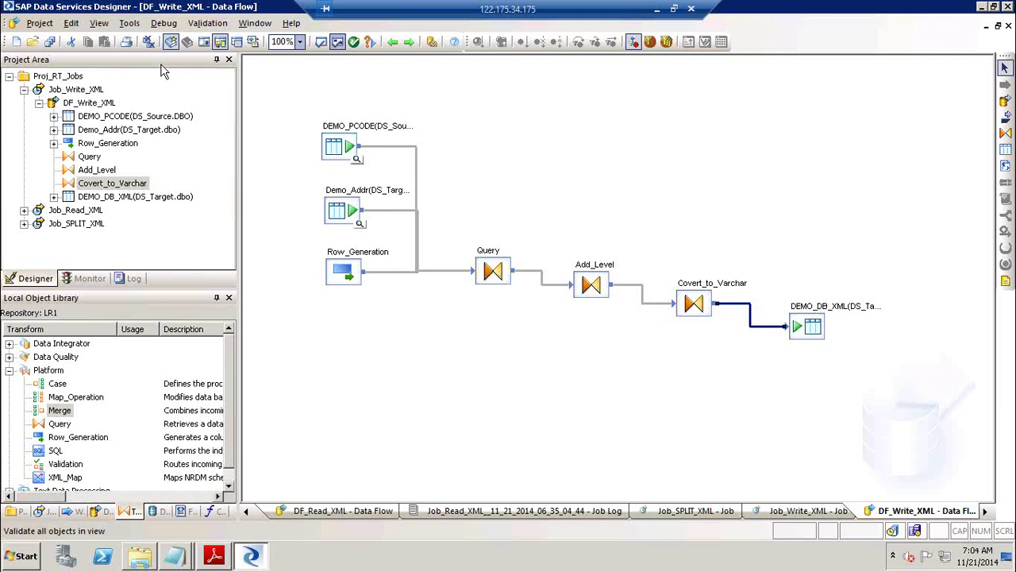
Reopen Covert_to_Varchar and inspect XML_DATA's load_to_xml mapping options without changing them.
{"action": "double_click", "coordinate": [709, 296]}
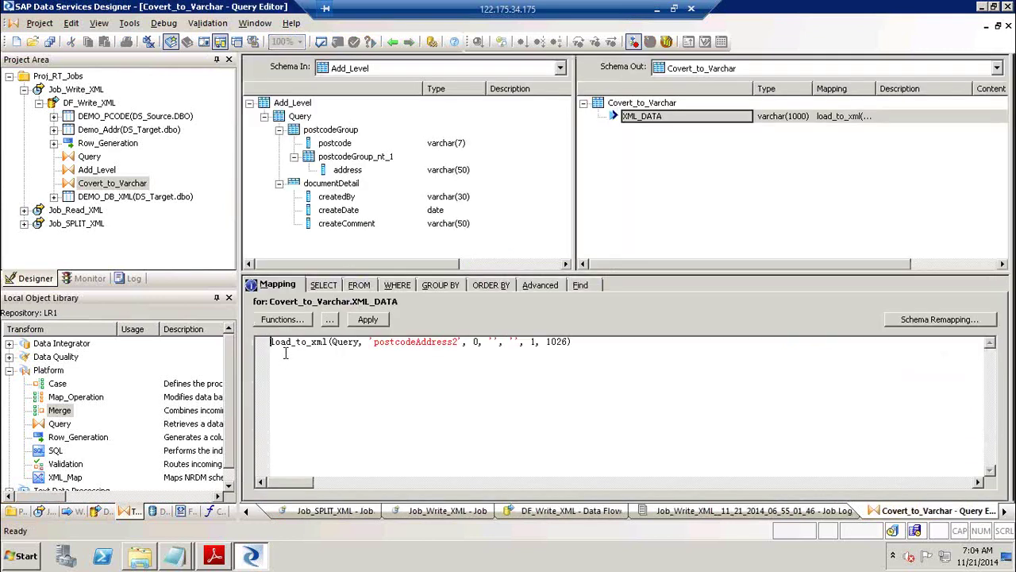
{"action": "right_click", "coordinate": [289, 342]}
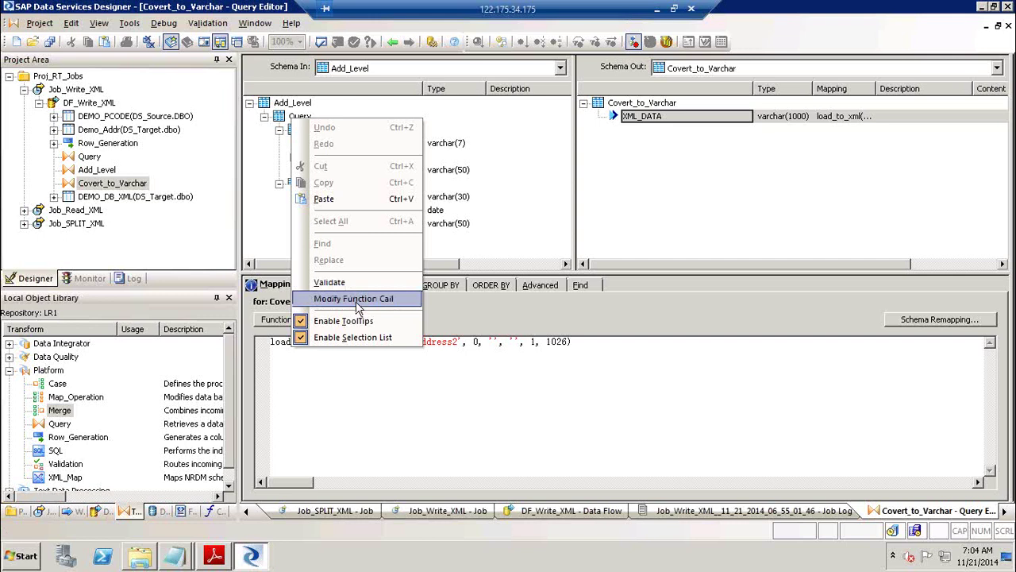
{"action": "left_click", "coordinate": [735, 232]}
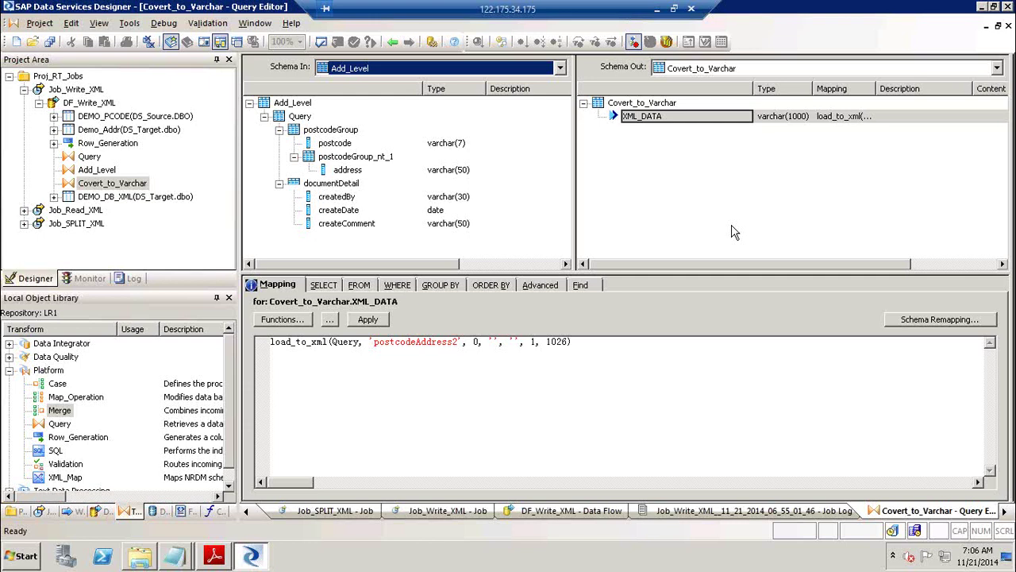
Browse the XML schema formats on the Object Library's Formats tab.
{"action": "left_click", "coordinate": [182, 512]}
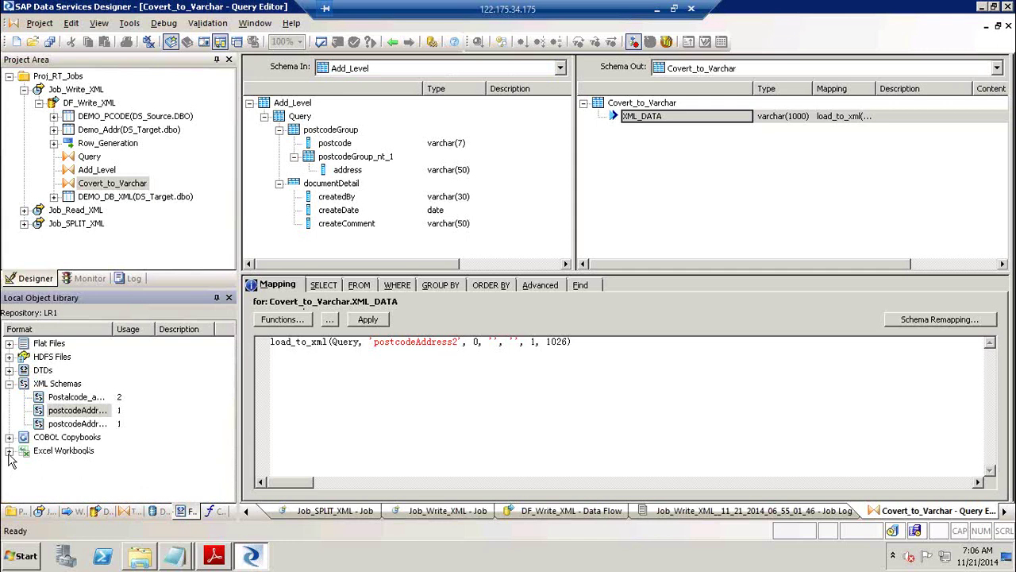
{"action": "left_click", "coordinate": [9, 455]}
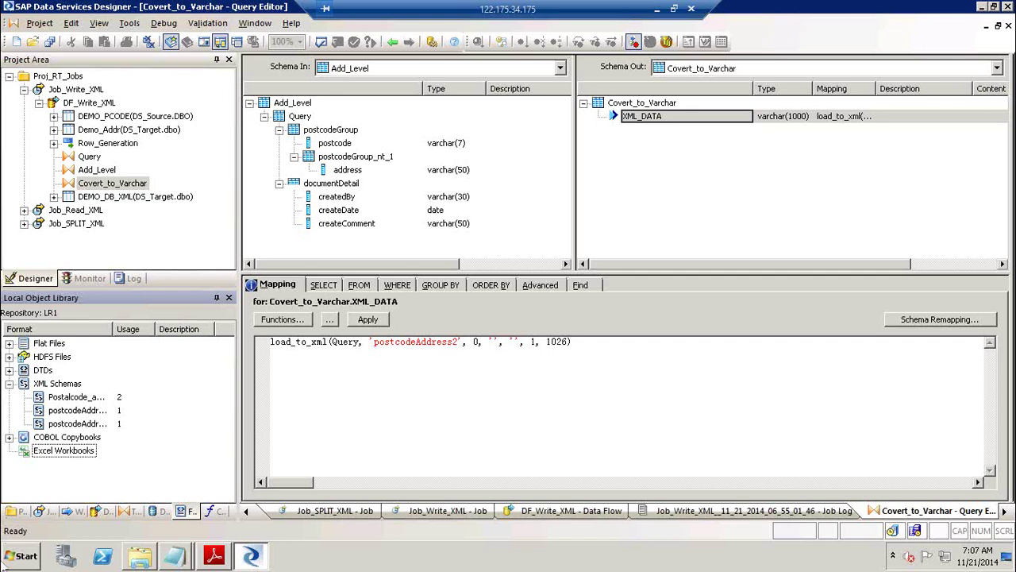
{"action": "left_click", "coordinate": [667, 213]}
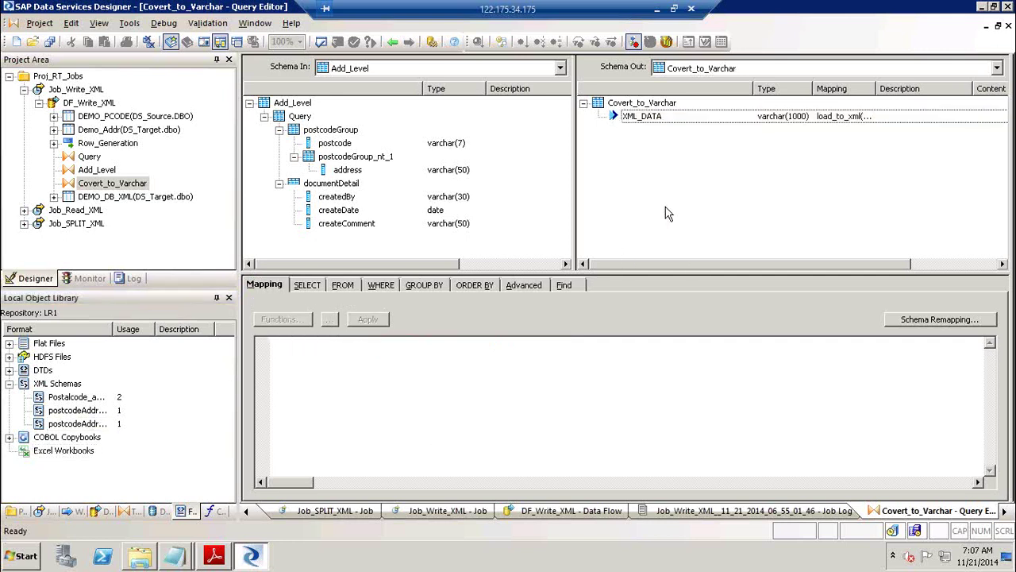
Execute Job_Write_XML from the data flow, saving all changes when prompted.
{"action": "left_click", "coordinate": [393, 42]}
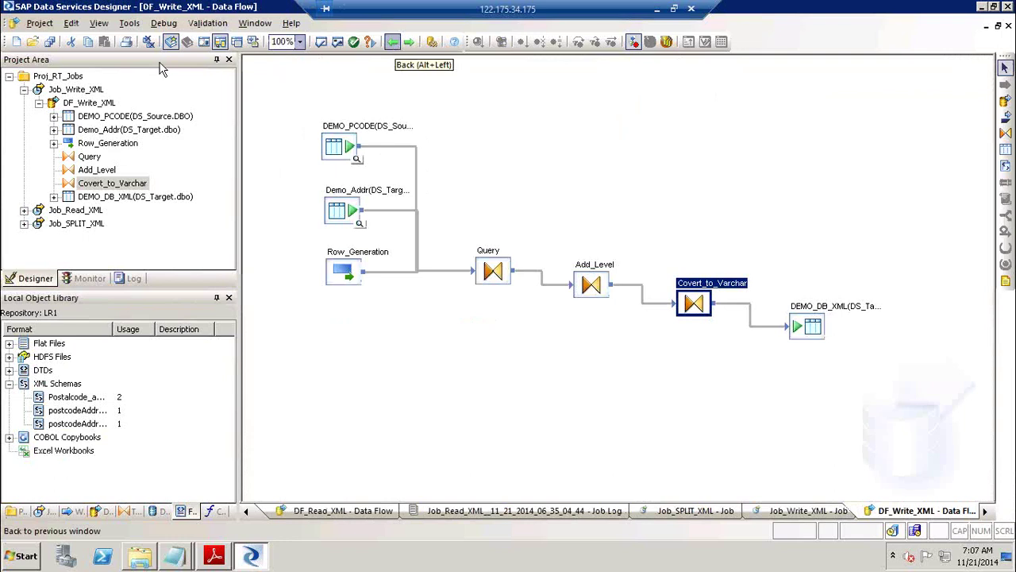
{"action": "left_click", "coordinate": [91, 94]}
{"action": "right_click", "coordinate": [91, 92]}
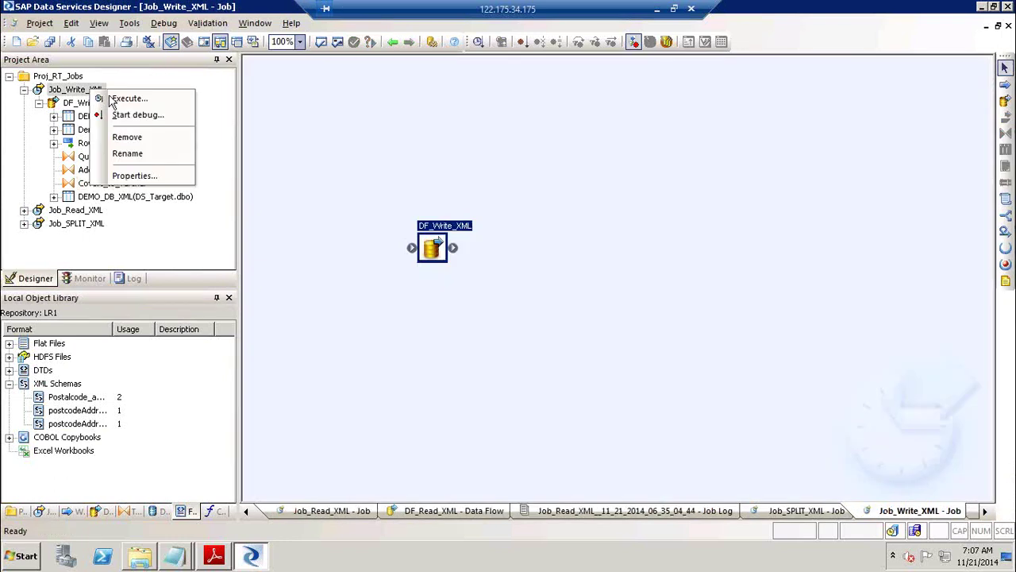
{"action": "left_click", "coordinate": [127, 98]}
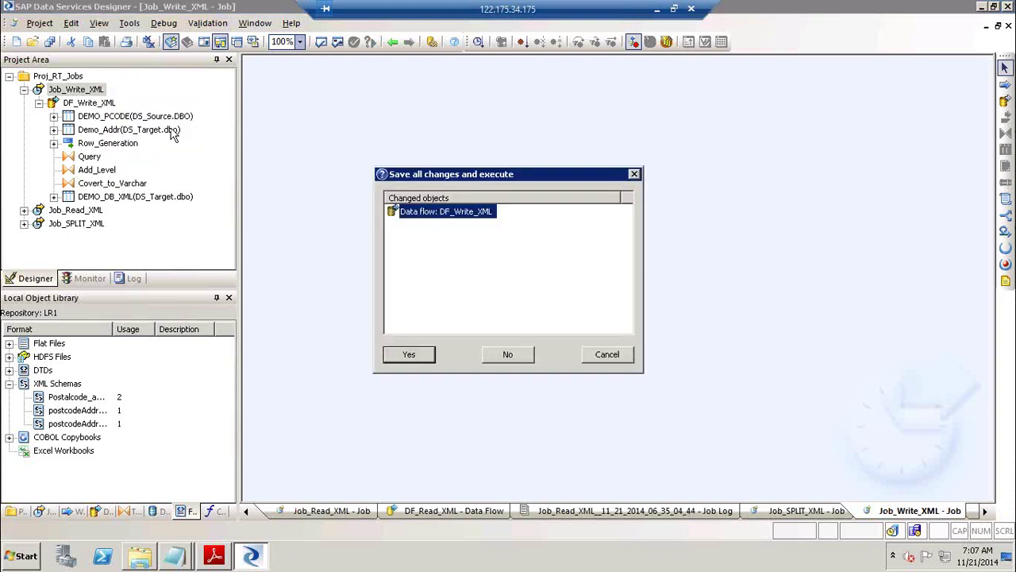
{"action": "left_click", "coordinate": [410, 354]}
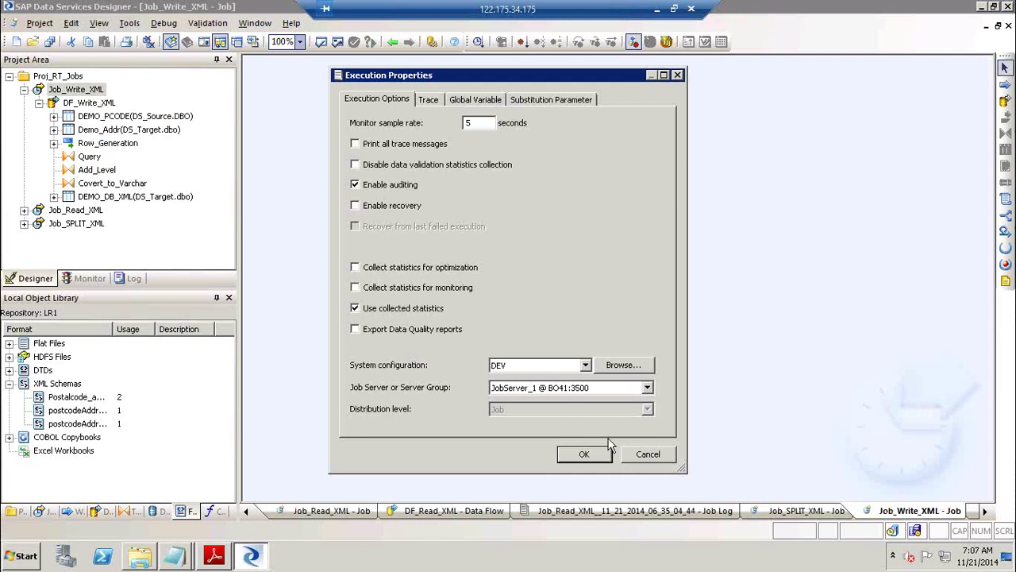
Run Job_Write_XML with the default execution settings, then reopen the DF_Write_XML data flow diagram.
{"action": "left_click", "coordinate": [602, 454]}
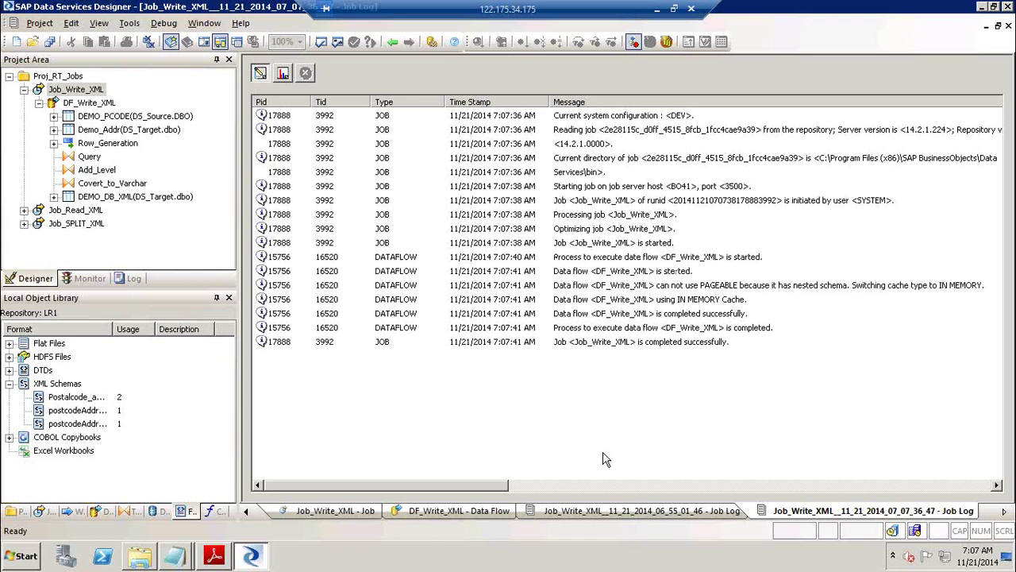
{"action": "double_click", "coordinate": [80, 104]}
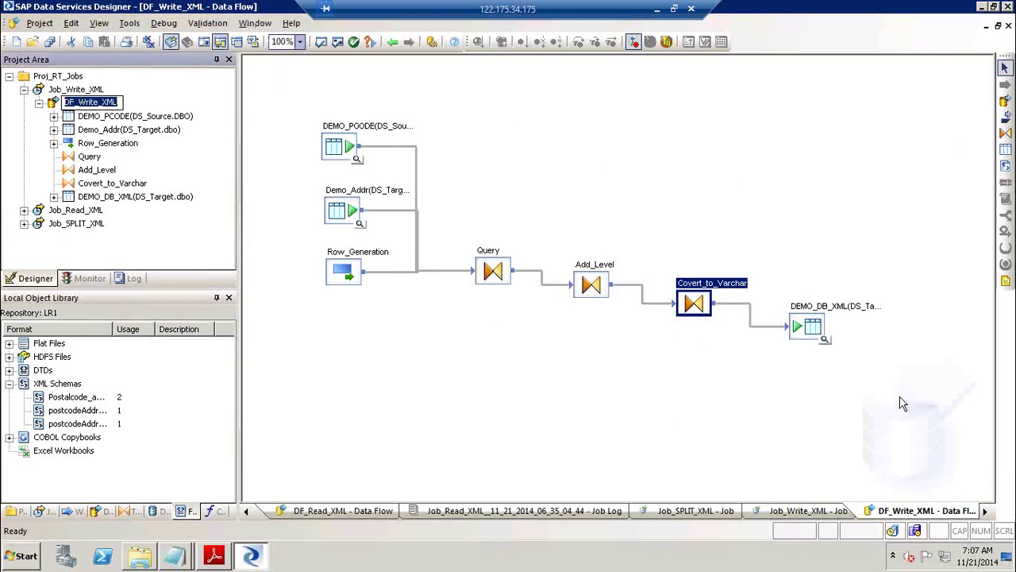
Preview DEMO_DB_XML's data and open the XML_DATA cell's full value in an enlarged viewer.
{"action": "left_click", "coordinate": [824, 339]}
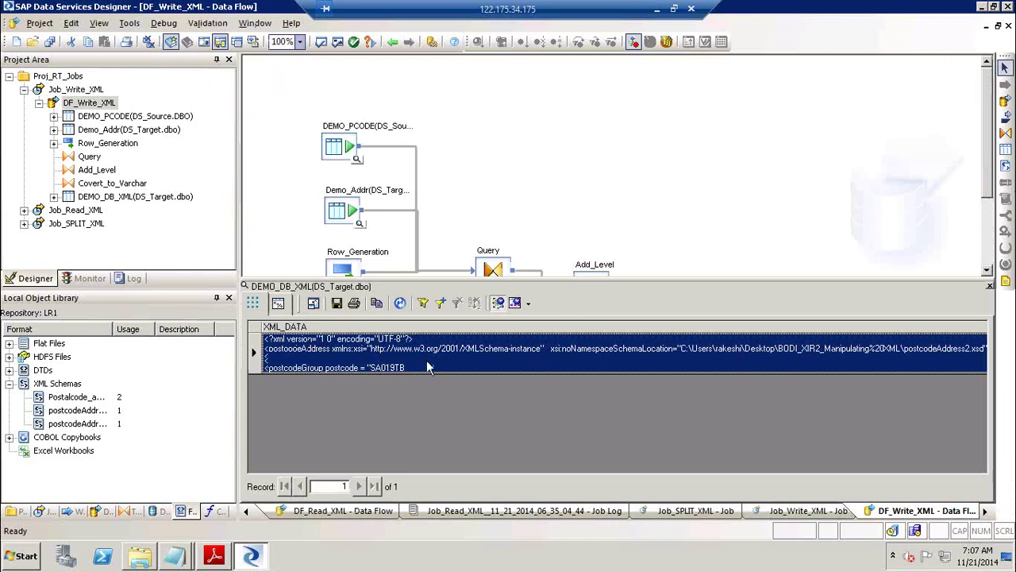
{"action": "right_click", "coordinate": [447, 367]}
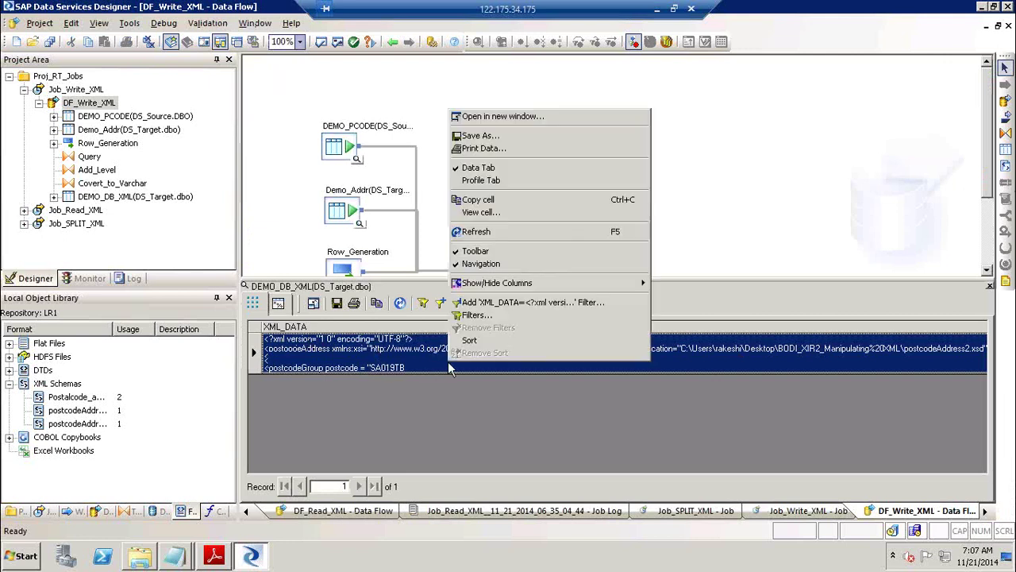
{"action": "left_click", "coordinate": [583, 215]}
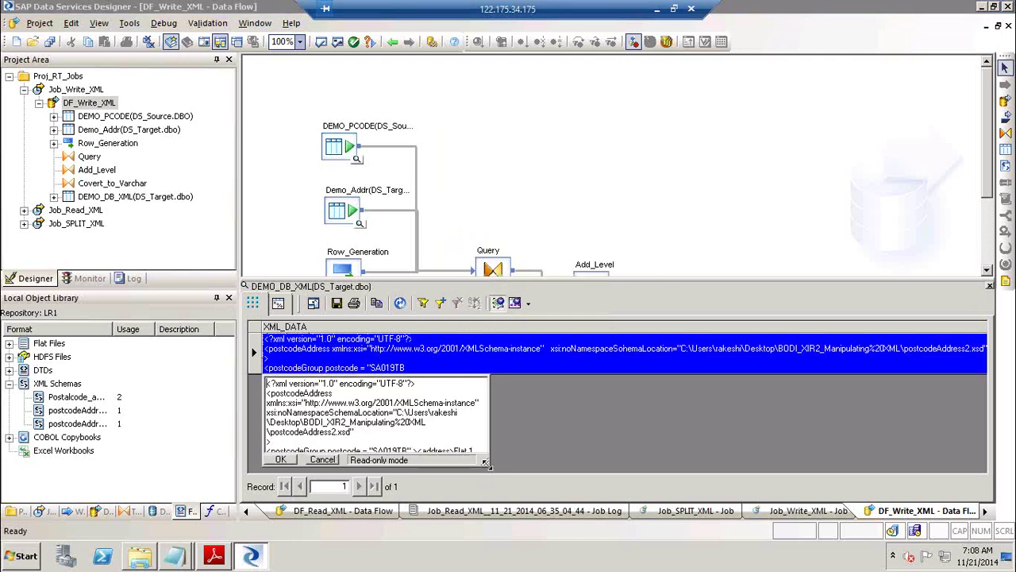
{"action": "left_click_drag", "start_coordinate": [488, 473], "coordinate": [639, 451]}
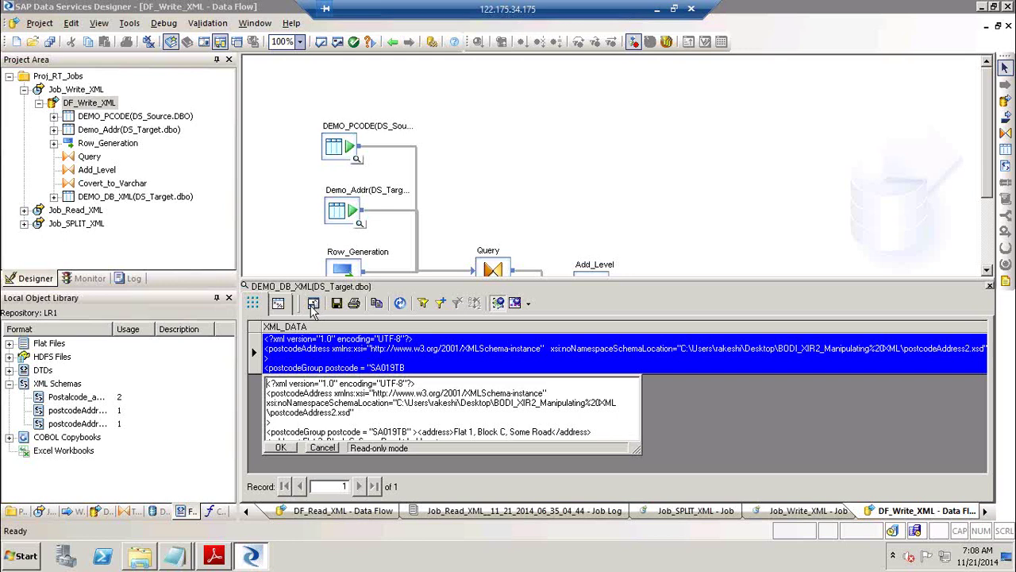
{"action": "left_click", "coordinate": [658, 10]}
{"action": "left_click", "coordinate": [151, 558]}
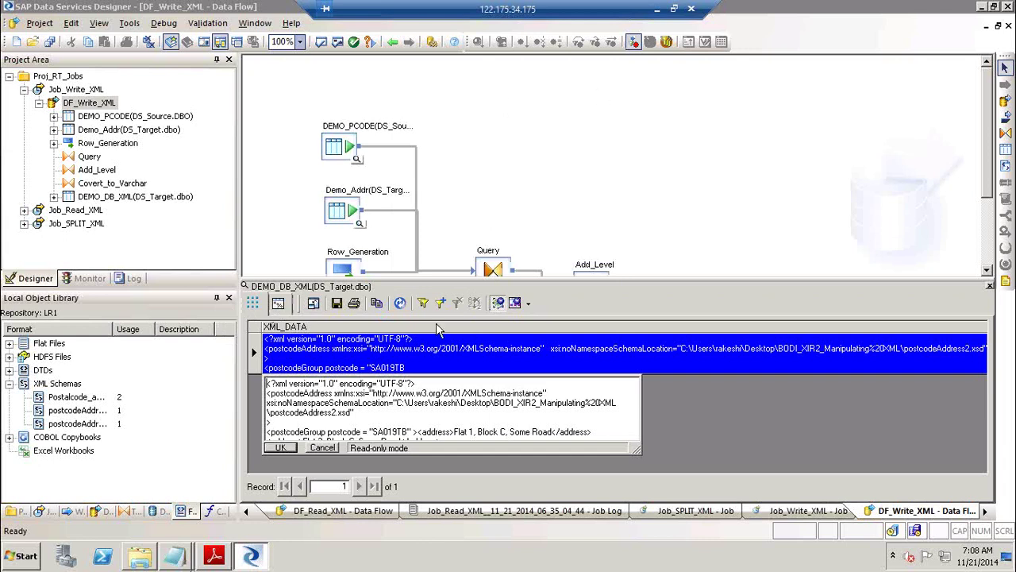
{"action": "left_click_drag", "start_coordinate": [636, 448], "coordinate": [675, 482]}
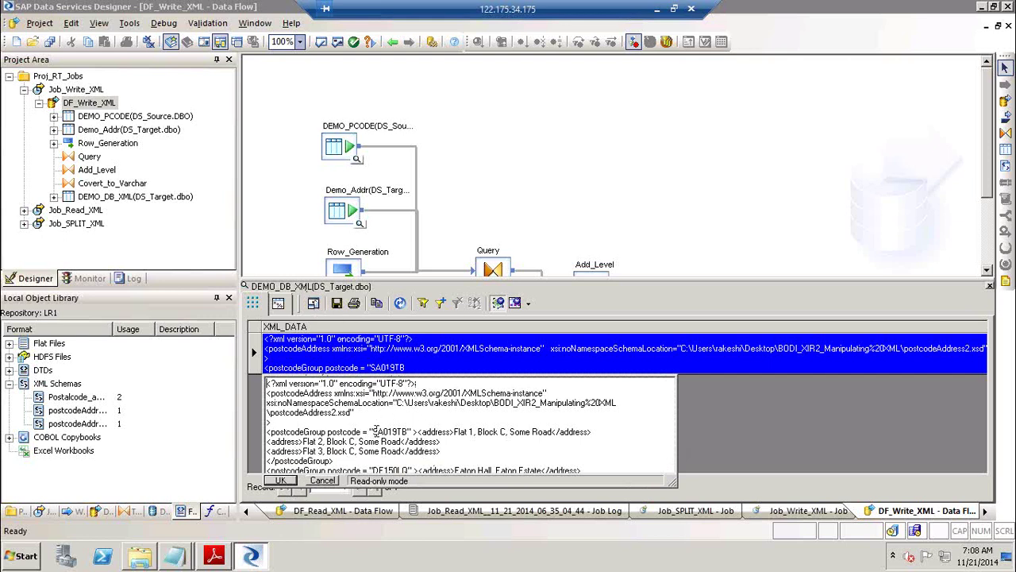
Highlight postcode SA019TB, createDate and createComment in the XML, then close the viewer.
{"action": "double_click", "coordinate": [412, 430]}
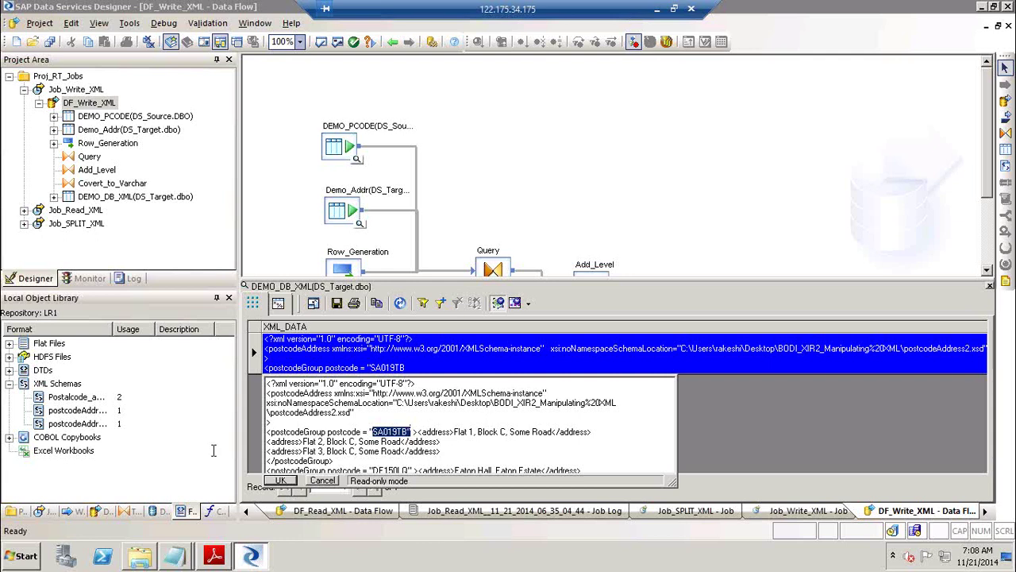
{"action": "scroll", "coordinate": [378, 471], "scroll_direction": "down", "scroll_amount": 2}
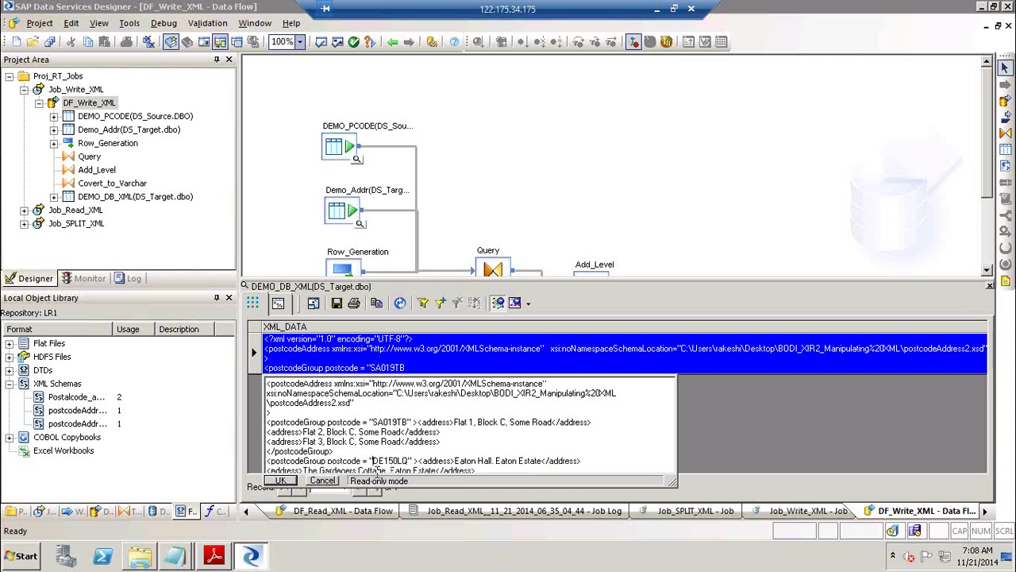
{"action": "scroll", "coordinate": [378, 471], "scroll_direction": "down", "scroll_amount": 2}
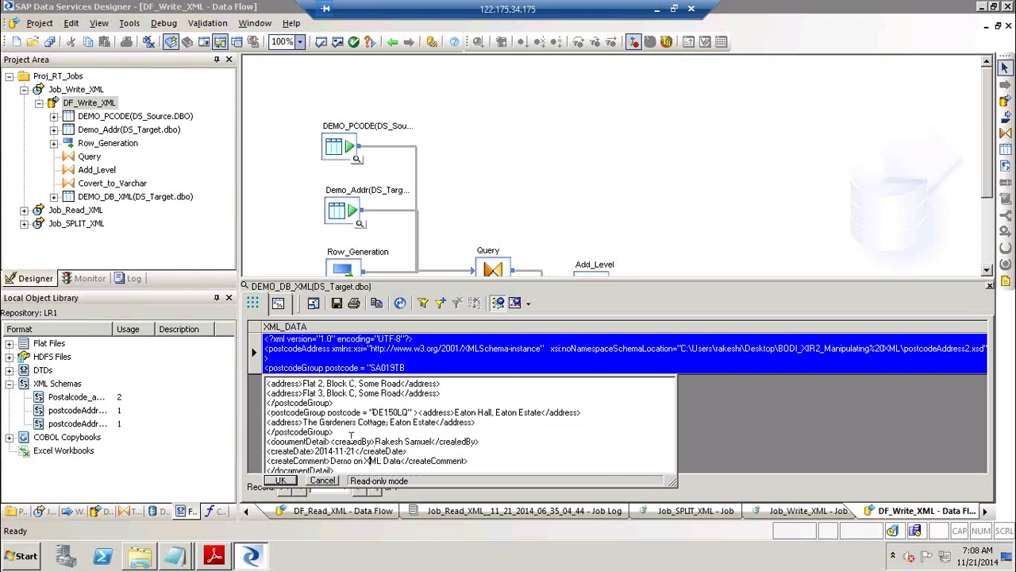
{"action": "double_click", "coordinate": [378, 442]}
{"action": "left_click", "coordinate": [318, 450]}
{"action": "left_click", "coordinate": [353, 450], "text": "shift"}
{"action": "left_click_drag", "start_coordinate": [340, 462], "coordinate": [387, 463]}
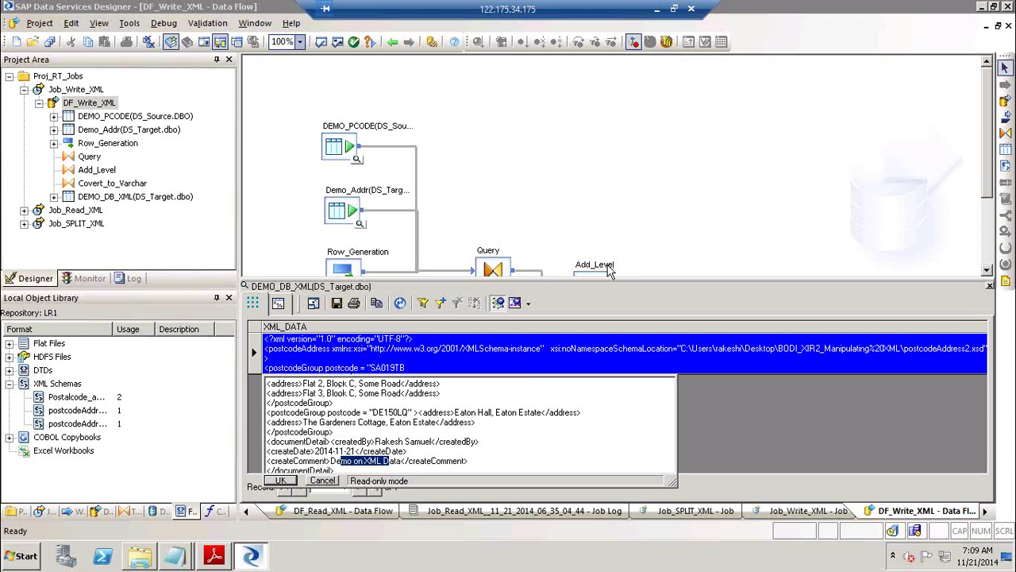
{"action": "left_click", "coordinate": [281, 481]}
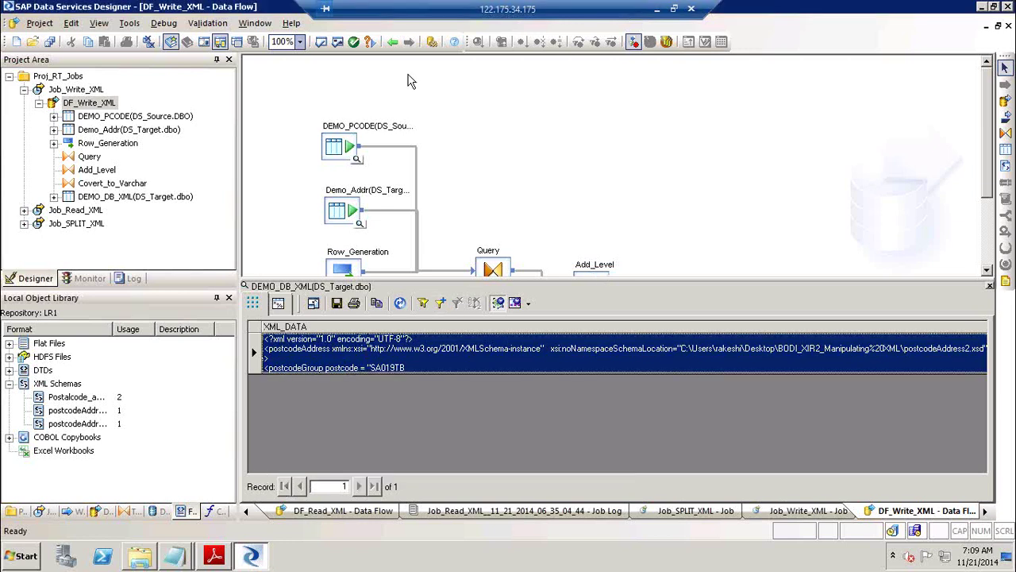
Collapse Job_Write_XML and create a new batch job Job_Read_DB_XML in Proj_RT_Jobs.
{"action": "left_click", "coordinate": [391, 43]}
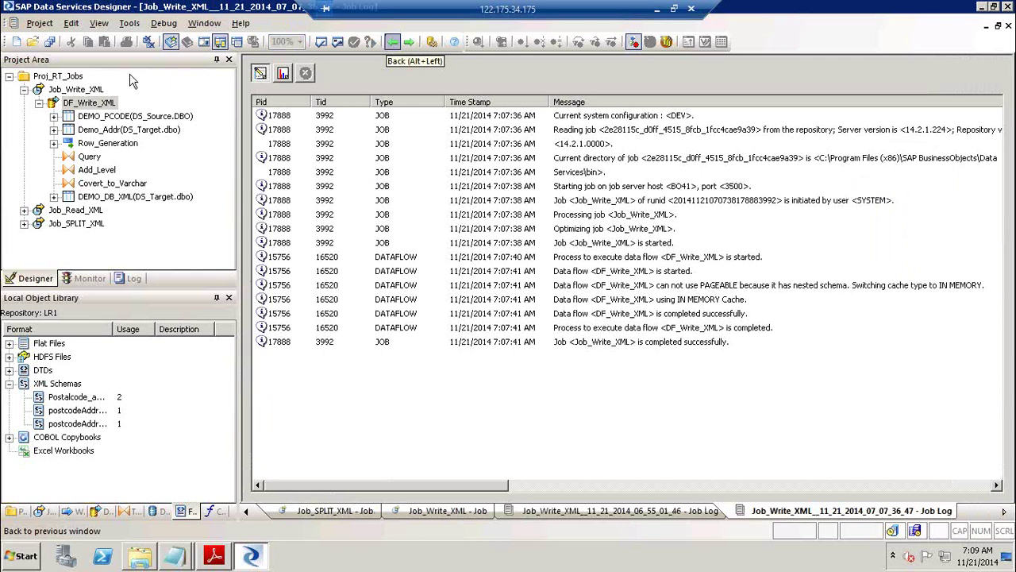
{"action": "left_click", "coordinate": [38, 104]}
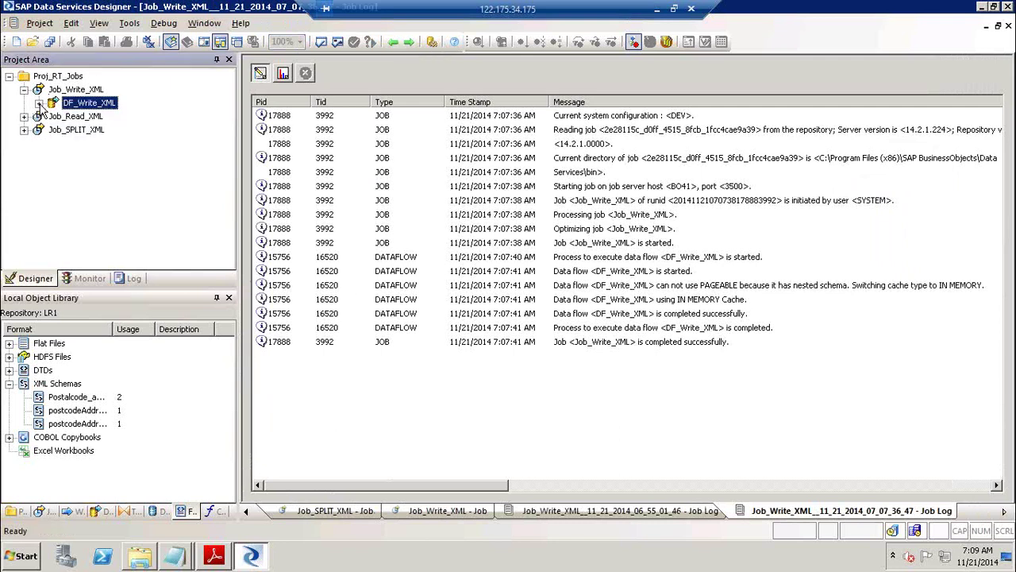
{"action": "left_click", "coordinate": [24, 89]}
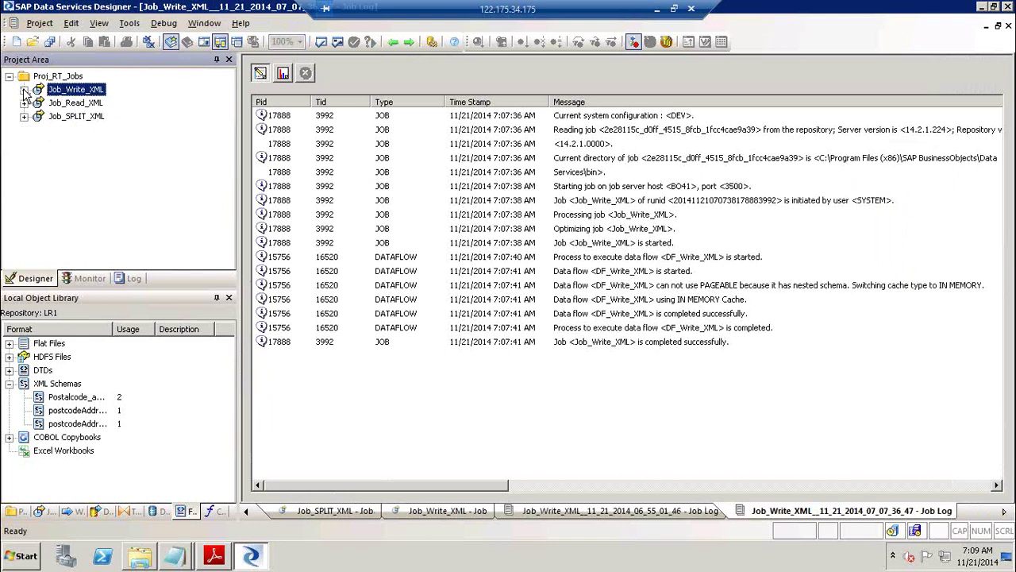
{"action": "right_click", "coordinate": [65, 76]}
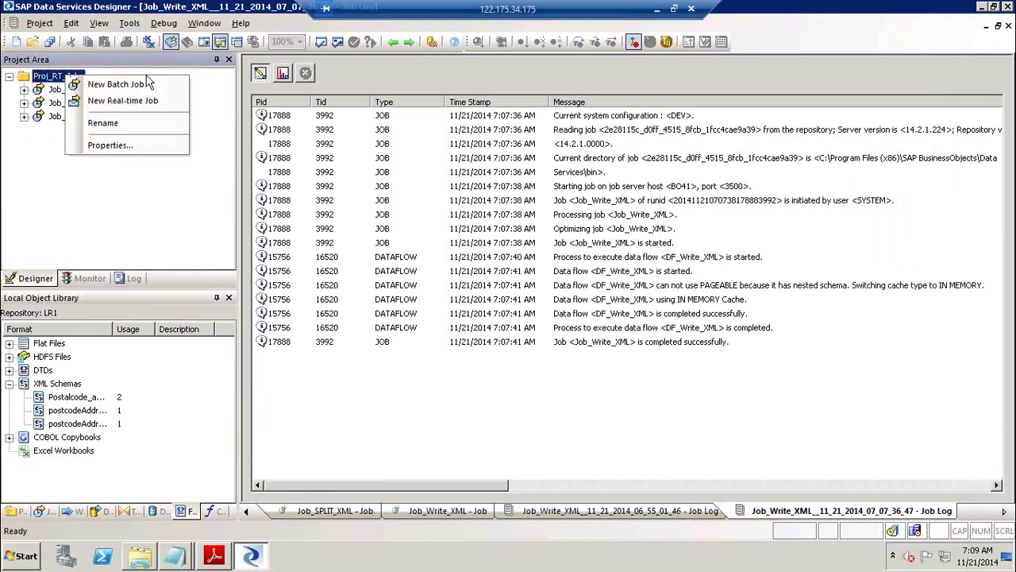
{"action": "left_click", "coordinate": [154, 81]}
{"action": "type", "text": "Job_"}
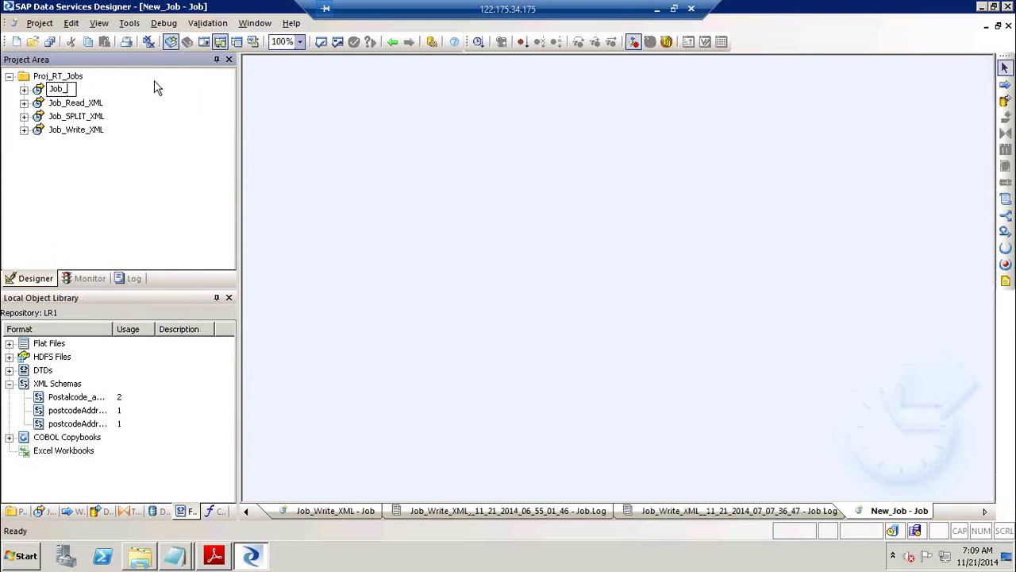
{"action": "type", "text": "Read_DB_XML"}
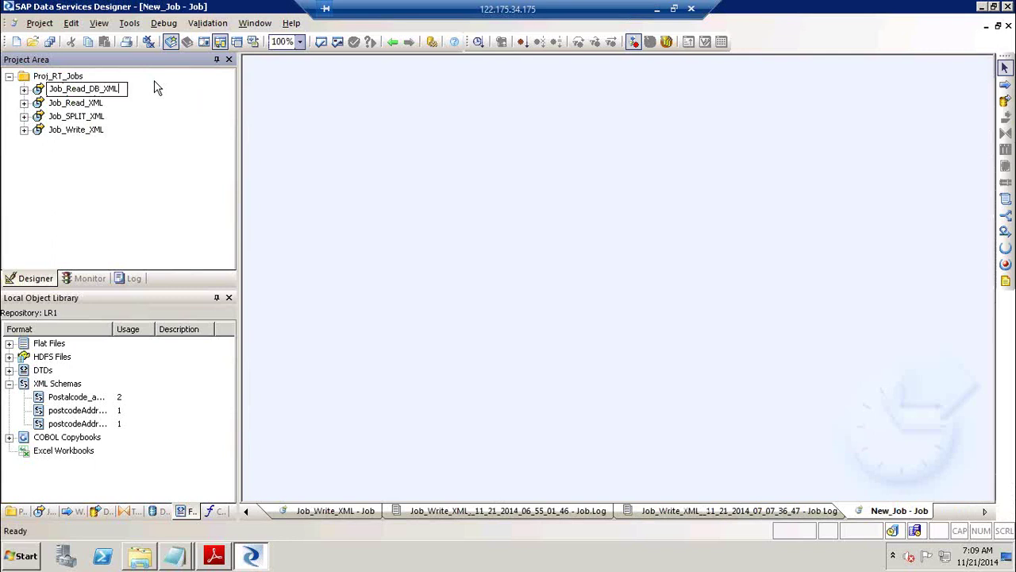
{"action": "key", "text": "Return"}
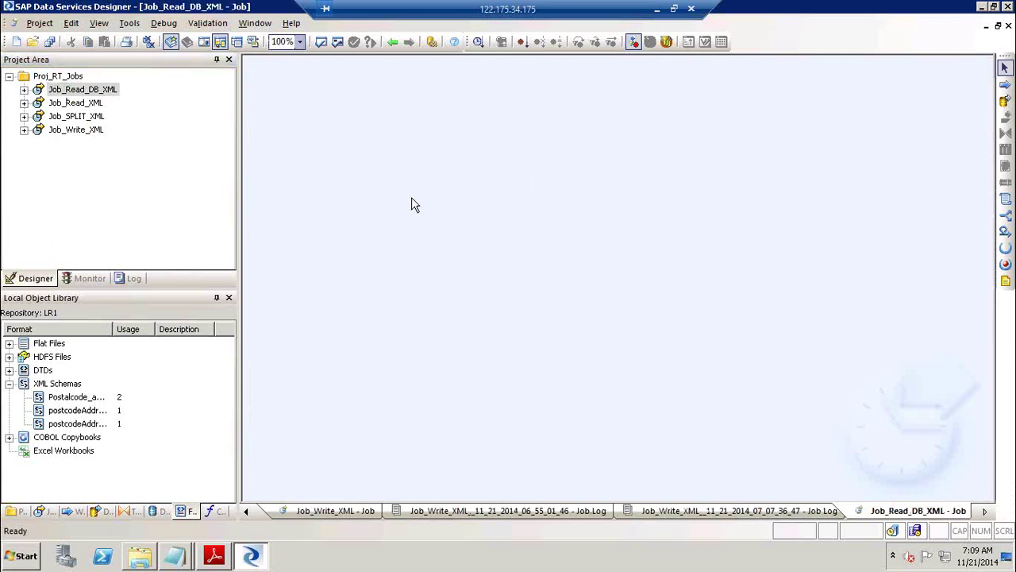
Add a data flow named DF_Read_DB_XML to the Job_Read_DB_XML job.
{"action": "left_click", "coordinate": [1005, 102]}
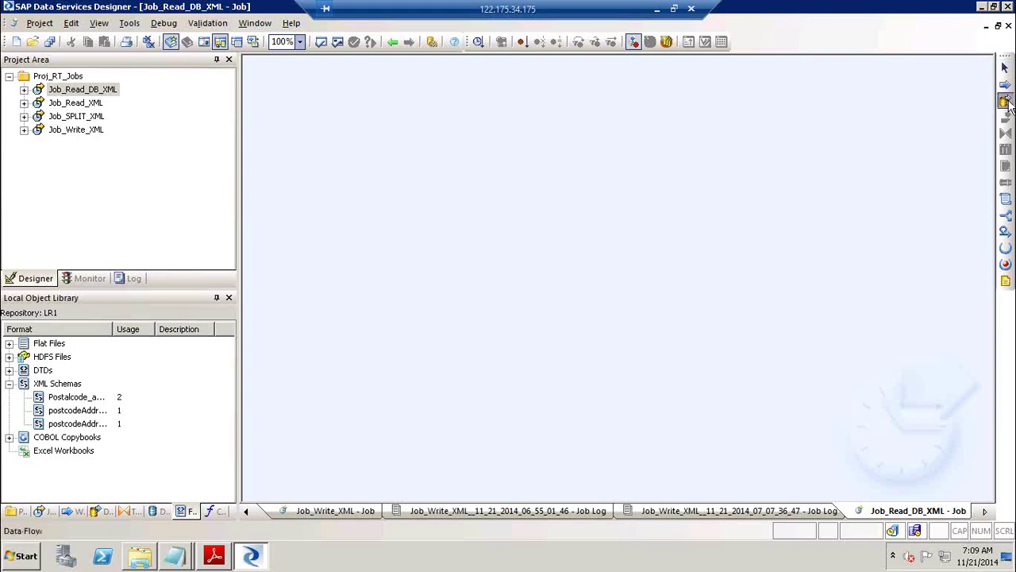
{"action": "left_click", "coordinate": [483, 181]}
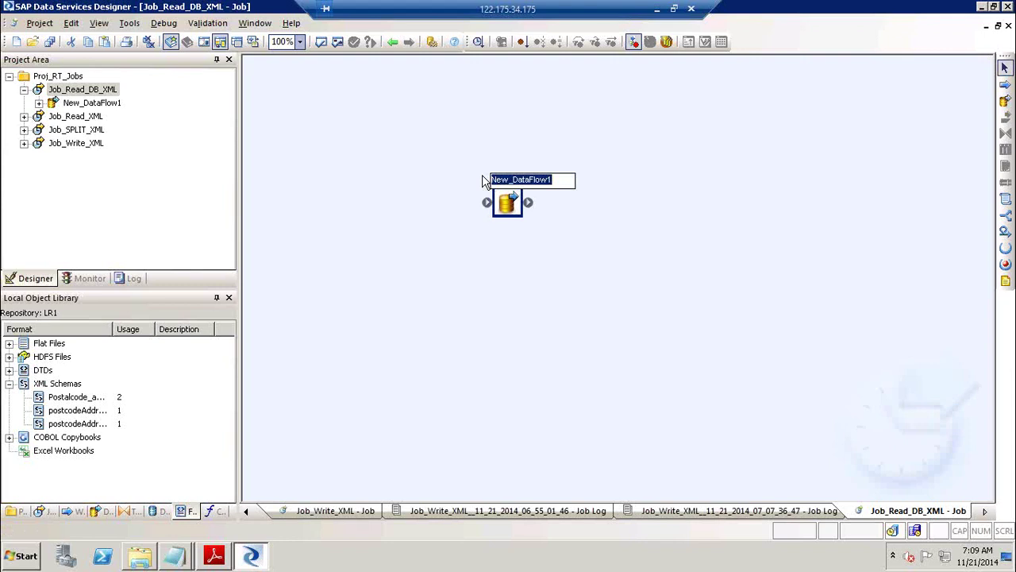
{"action": "type", "text": "DF_"}
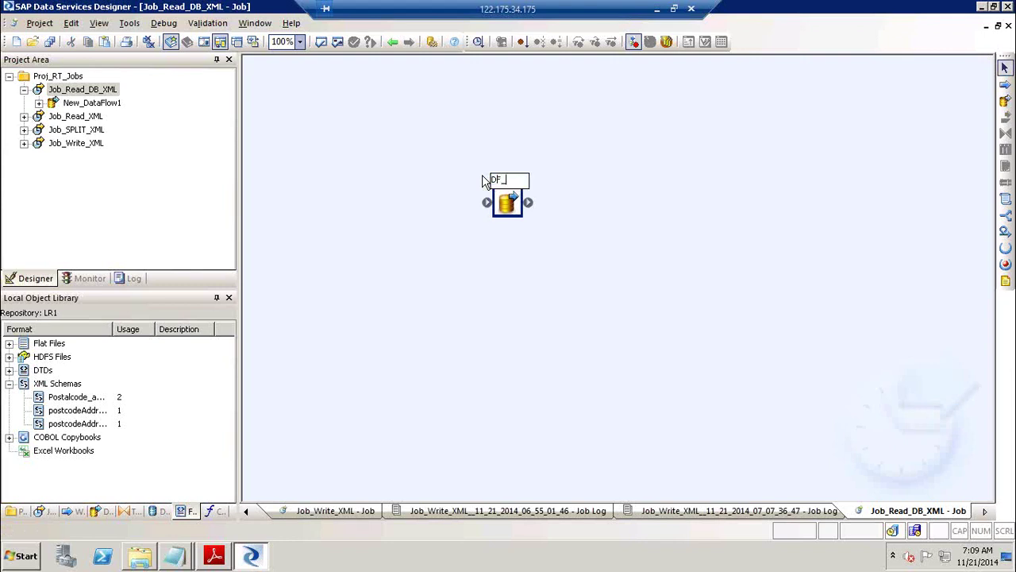
{"action": "type", "text": "Read_DB_XML"}
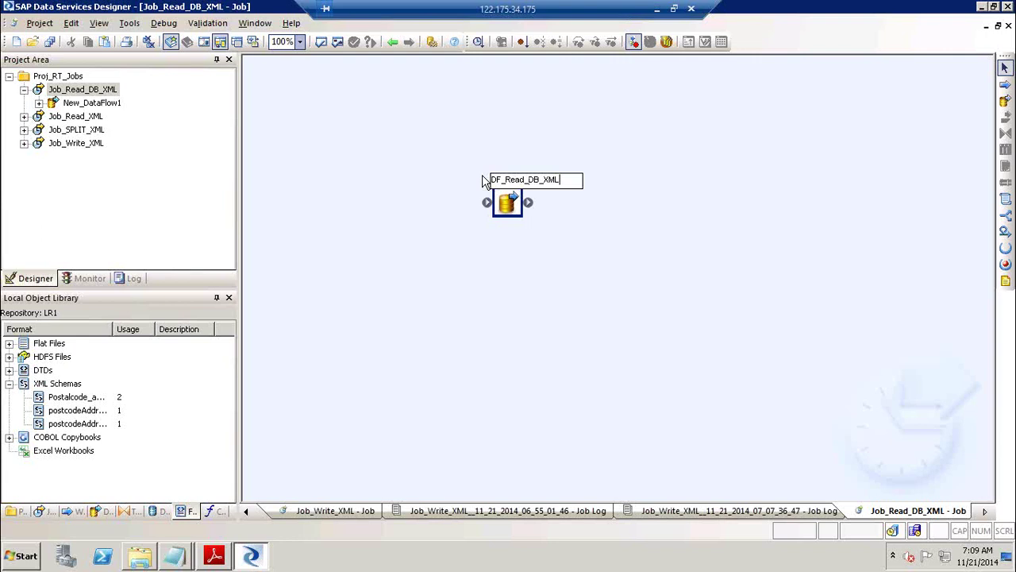
{"action": "left_click", "coordinate": [636, 299]}
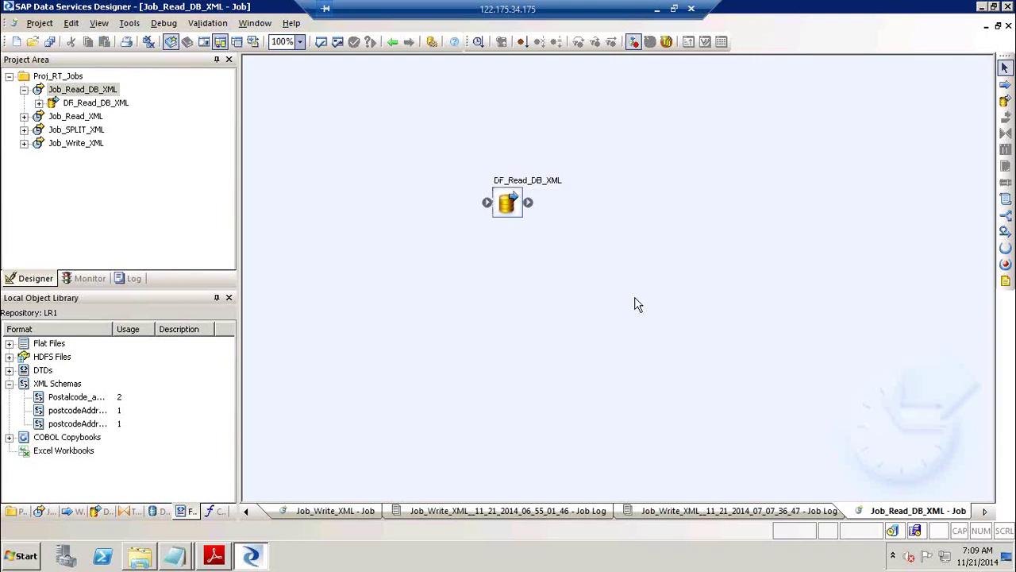
Open DF_Read_DB_XML, list datastores with DS_Target template tables collapsed, then open Job_Read_XML.
{"action": "double_click", "coordinate": [526, 177]}
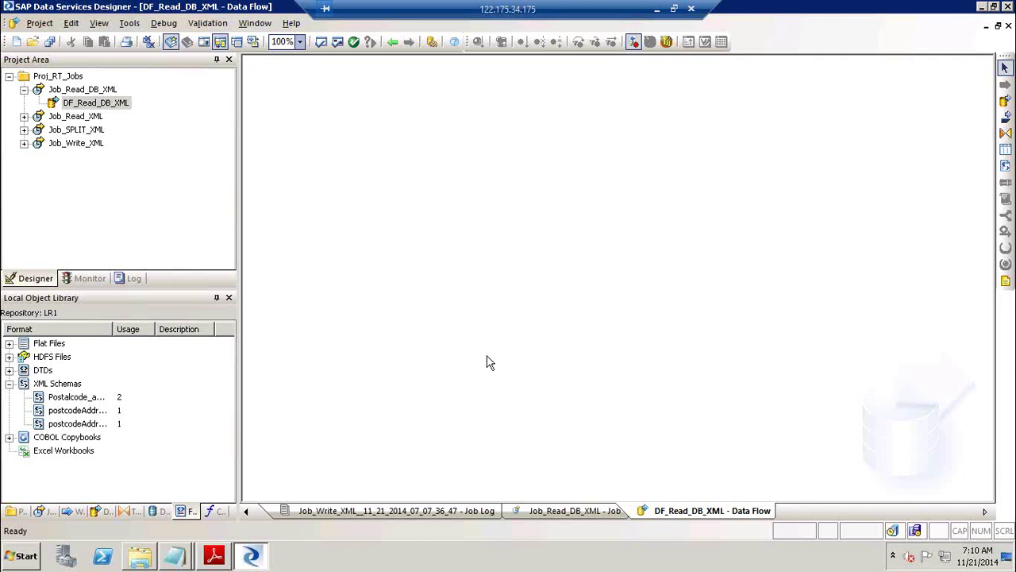
{"action": "left_click", "coordinate": [165, 510]}
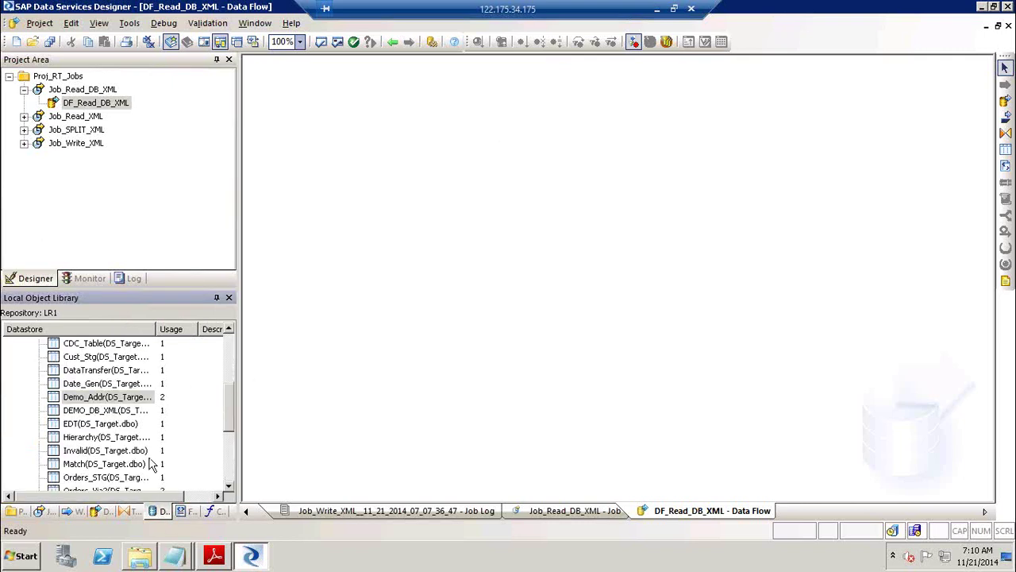
{"action": "left_click", "coordinate": [232, 348]}
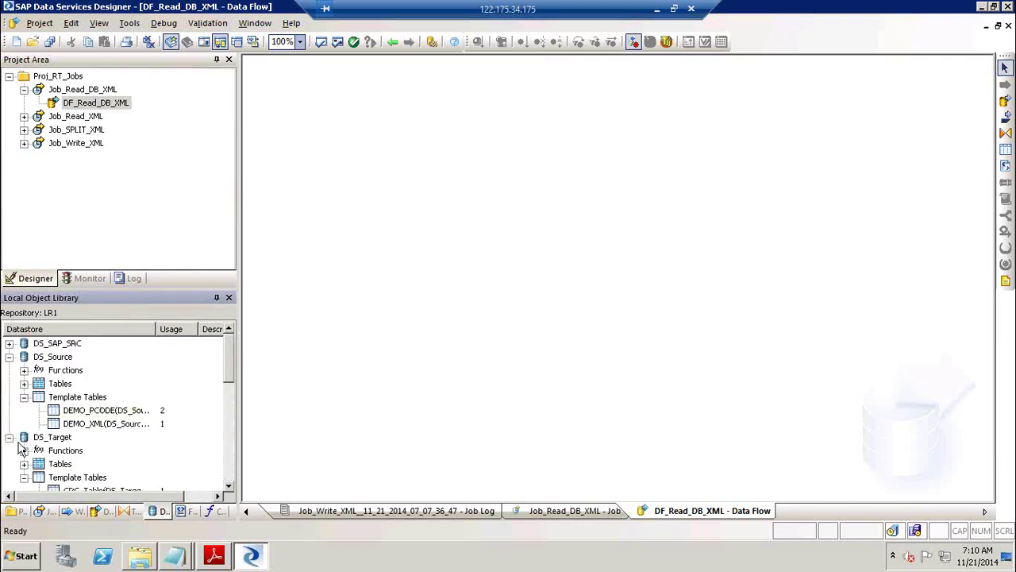
{"action": "left_click", "coordinate": [25, 478]}
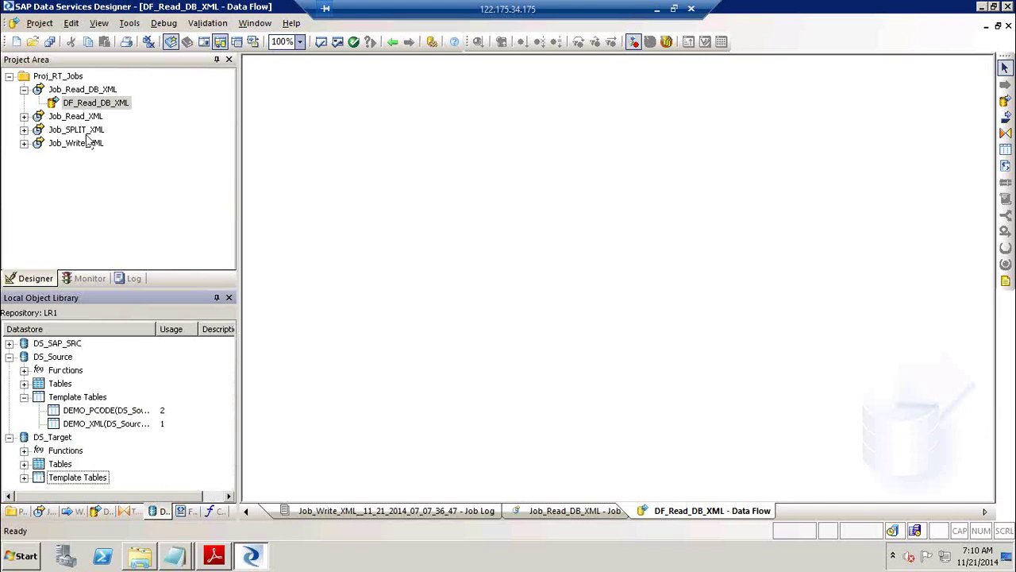
{"action": "double_click", "coordinate": [69, 116]}
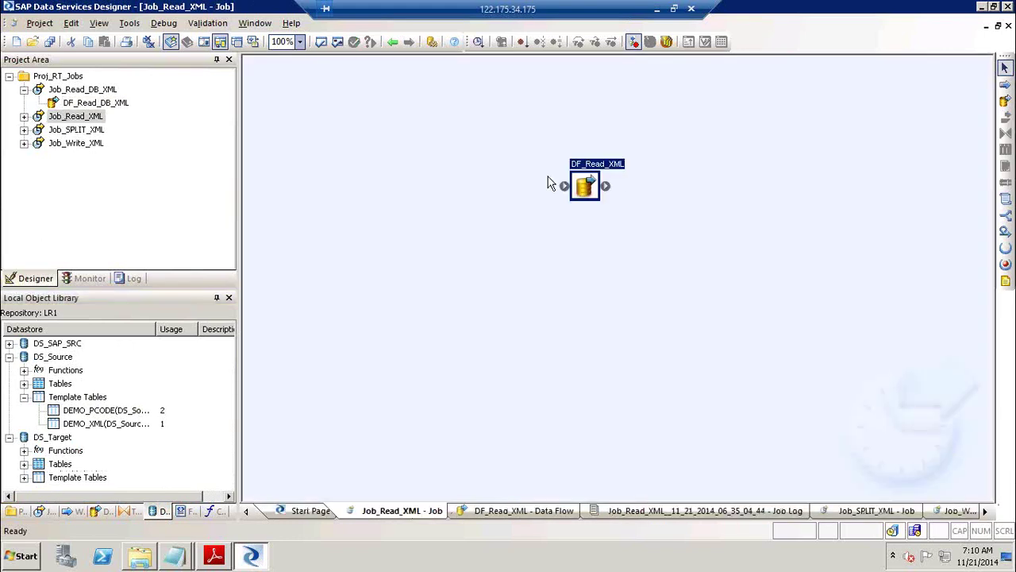
Inspect the Postalcode_address source schema in DF_Read_XML, then open its Unnest query.
{"action": "left_click", "coordinate": [604, 167]}
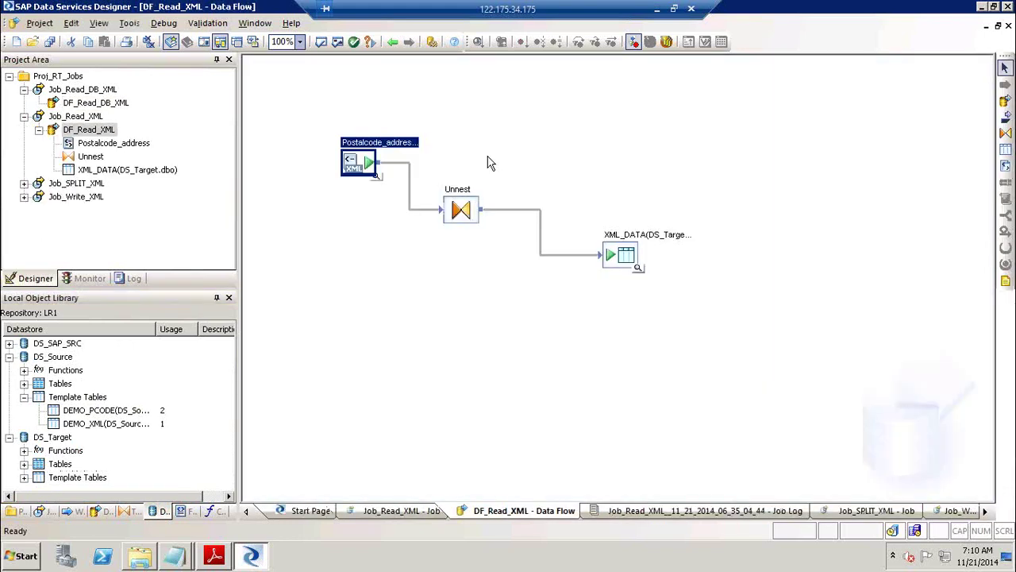
{"action": "double_click", "coordinate": [387, 143]}
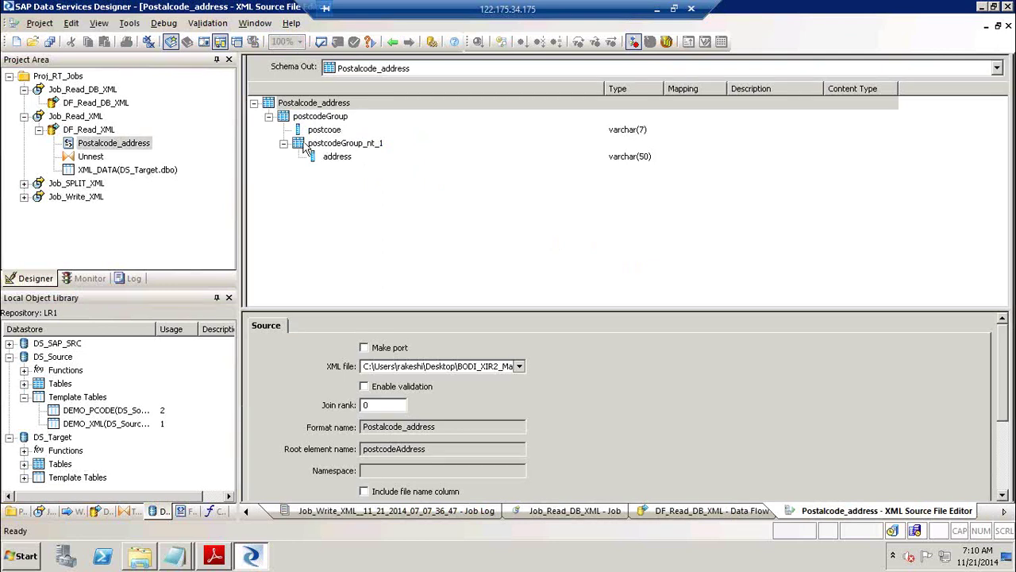
{"action": "left_click", "coordinate": [392, 41]}
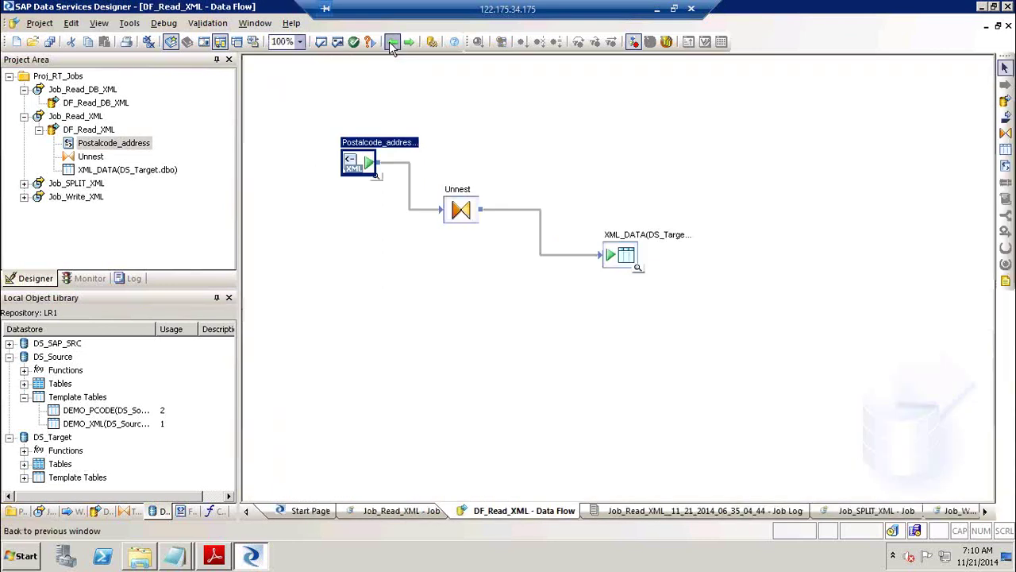
{"action": "double_click", "coordinate": [464, 208]}
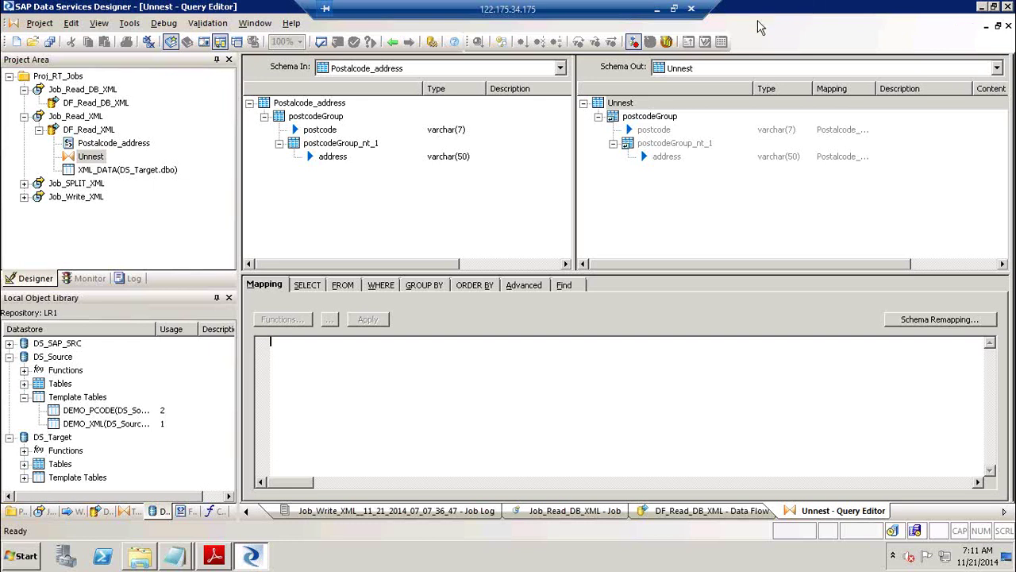
{"action": "left_click", "coordinate": [656, 146]}
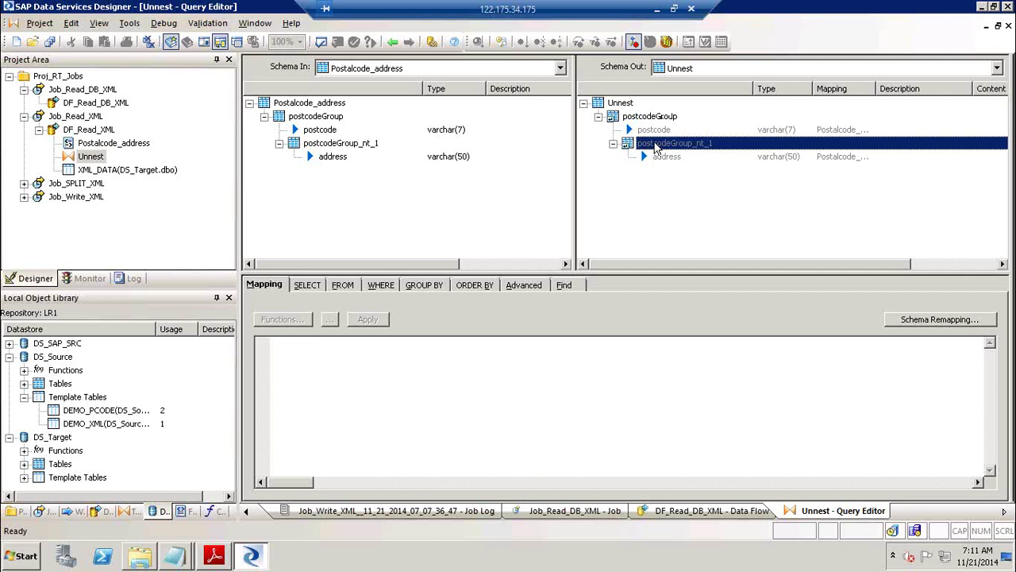
{"action": "left_click", "coordinate": [663, 131]}
{"action": "left_click", "coordinate": [664, 148]}
{"action": "left_click", "coordinate": [666, 159]}
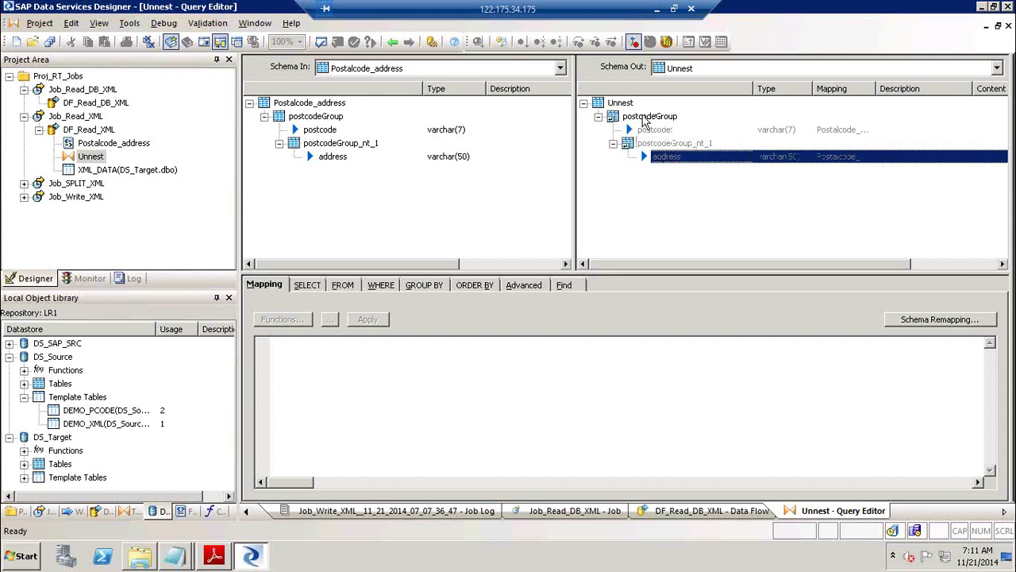
{"action": "left_click", "coordinate": [666, 121]}
{"action": "left_click", "coordinate": [680, 145]}
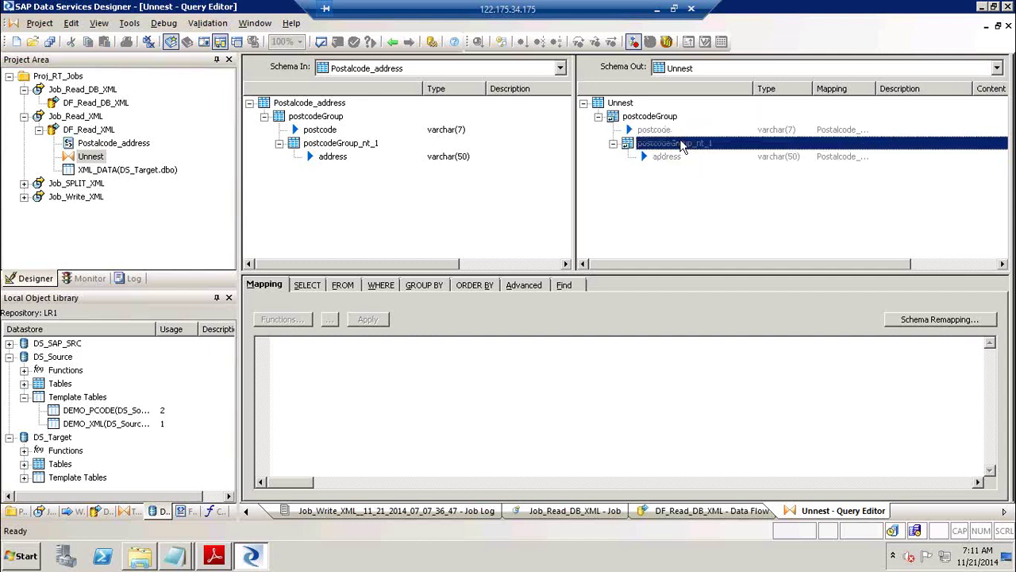
{"action": "left_click", "coordinate": [667, 121]}
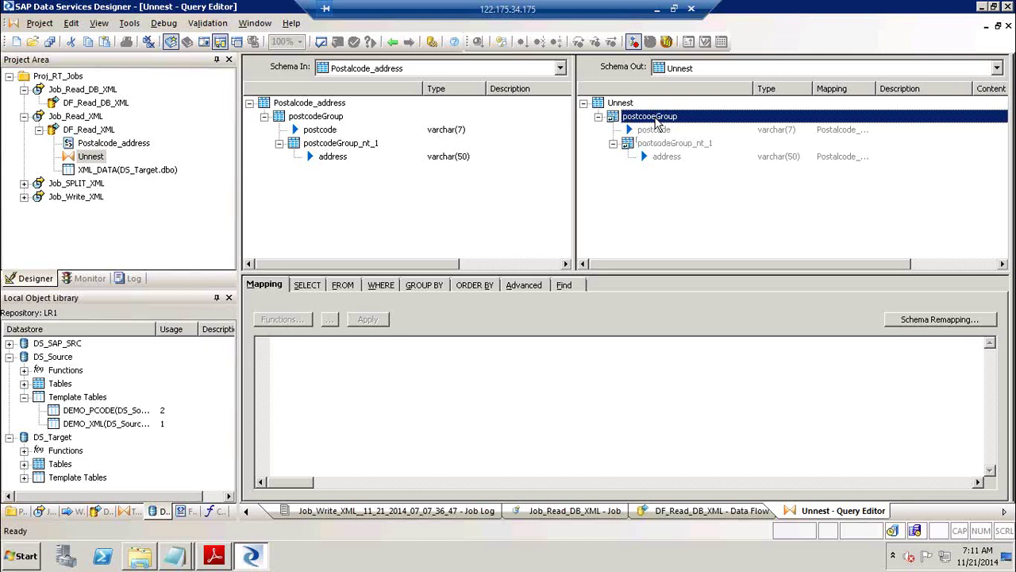
{"action": "left_click", "coordinate": [657, 131]}
{"action": "left_click", "coordinate": [664, 146]}
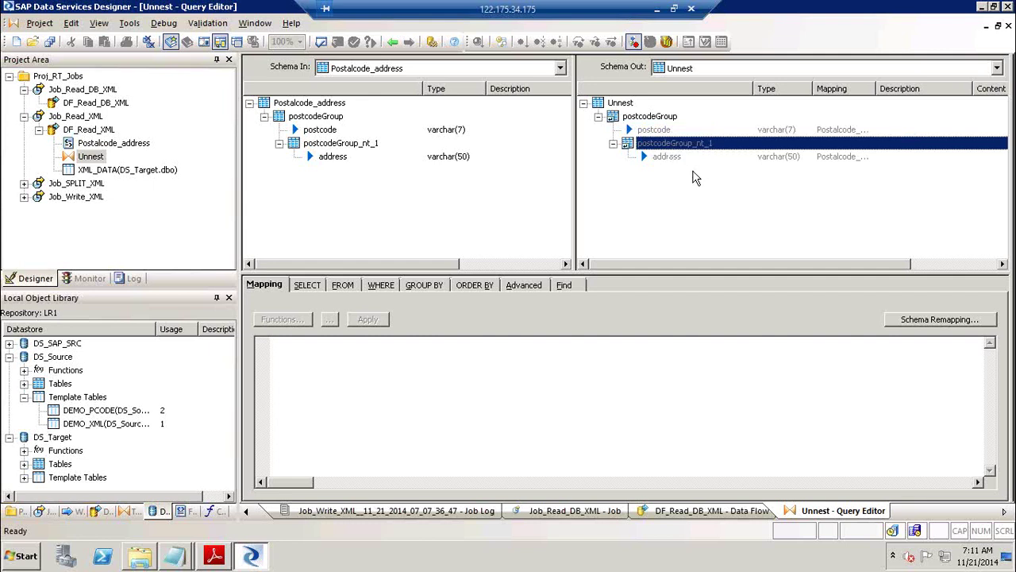
{"action": "left_click", "coordinate": [695, 178]}
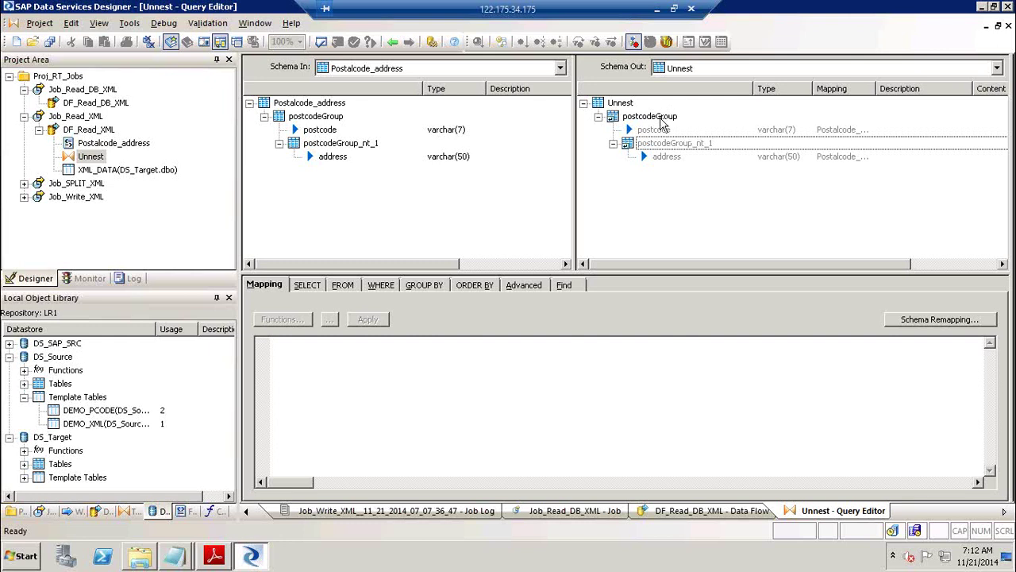
Launch a blank Notepad document with notepad in the Run dialog.
{"action": "key", "text": "super+r"}
{"action": "key", "text": "Return"}
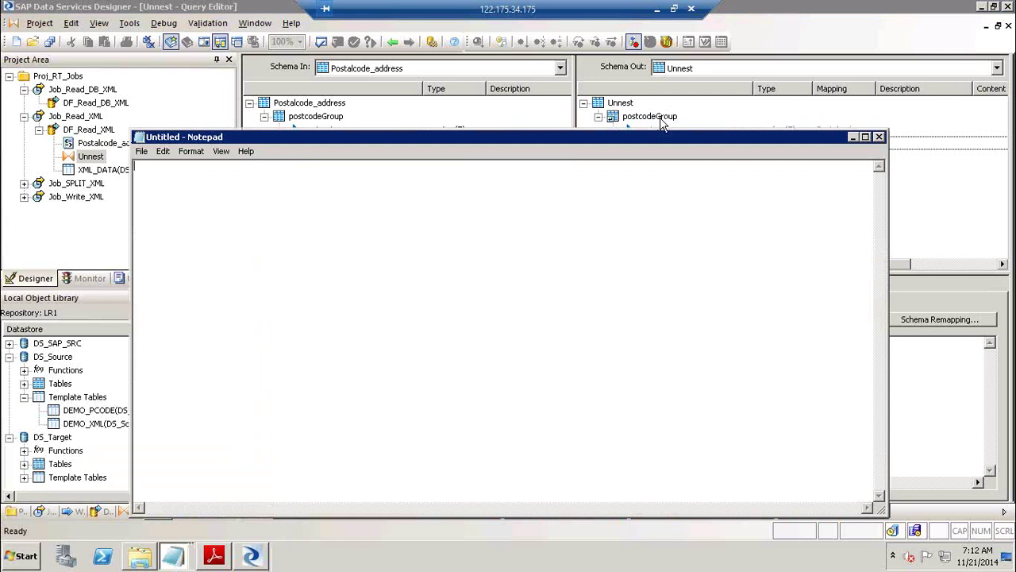
Type the first tab-separated row: USA, IL, 60001, Lake forest.
{"action": "type", "text": "USA"}
{"action": "key", "text": "Return"}
{"action": "type", "text": "USA"}
{"action": "key", "text": "Tab"}
{"action": "type", "text": "IL"}
{"action": "key", "text": "Tab"}
{"action": "type", "text": "60001"}
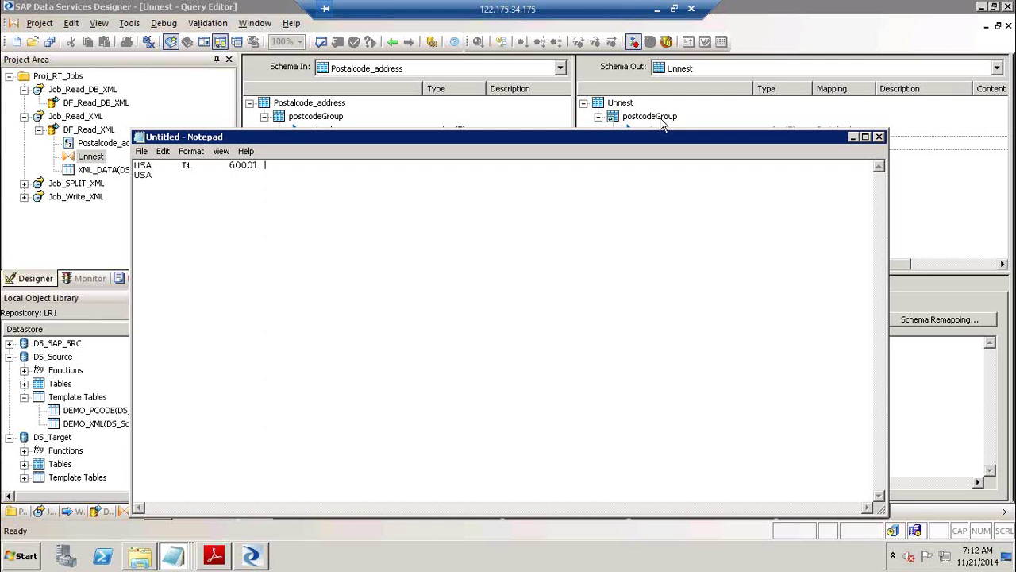
{"action": "type", "text": "Lake"}
{"action": "key", "text": "BackSpace"}
{"action": "key", "text": "BackSpace"}
{"action": "key", "text": "BackSpace"}
{"action": "type", "text": "ake forest"}
{"action": "type", "text": " USA"}
Type the second row: USA, il, 60002, Mandaline.
{"action": "key", "text": "Tab"}
{"action": "type", "text": "il"}
{"action": "key", "text": "Tab"}
{"action": "type", "text": "60002Ma"}
{"action": "key", "text": "BackSpace"}
{"action": "key", "text": "BackSpace"}
{"action": "type", "text": "Mahdale"}
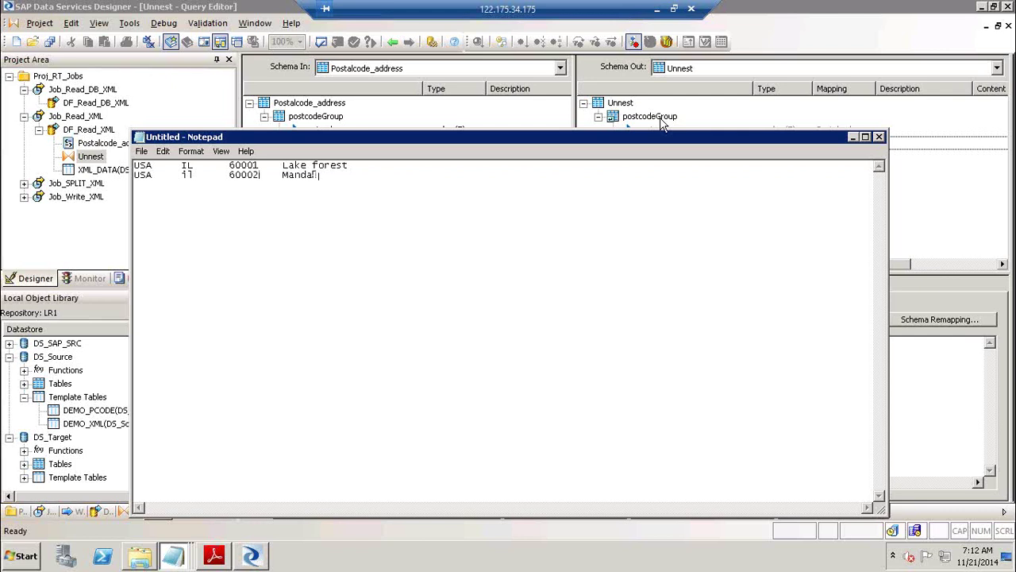
{"action": "key", "text": "BackSpace"}
{"action": "type", "text": "ine"}
Add the third row USA, IL, 60003, Schamburg, followed by blank lines.
{"action": "key", "text": "Return"}
{"action": "type", "text": "USA"}
{"action": "key", "text": "Tab"}
{"action": "type", "text": "IL      60003"}
{"action": "type", "text": "Schamburg"}
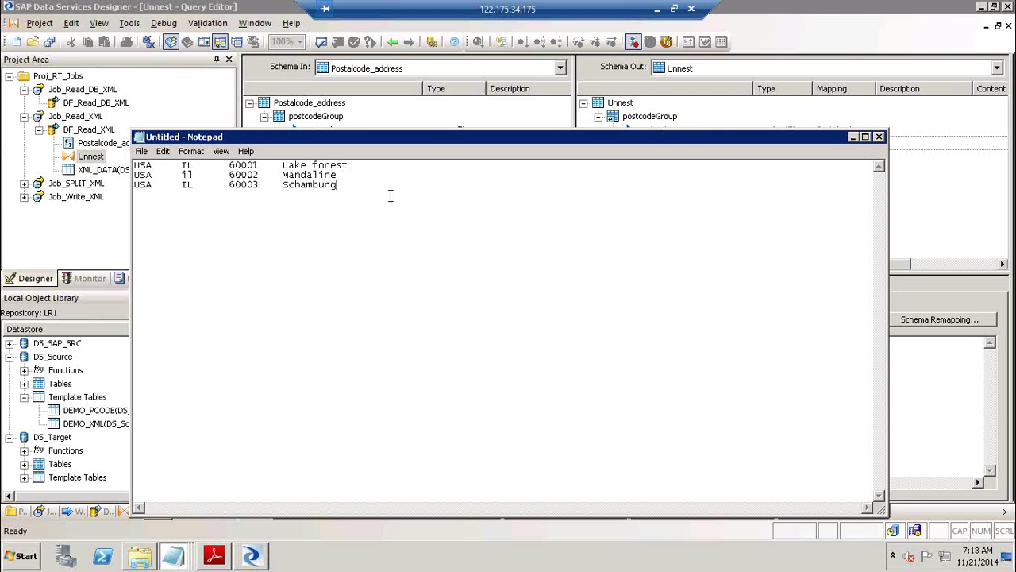
{"action": "key", "text": "Return"}
{"action": "key", "text": "Return"}
{"action": "key", "text": "Return"}
{"action": "key", "text": "Return"}
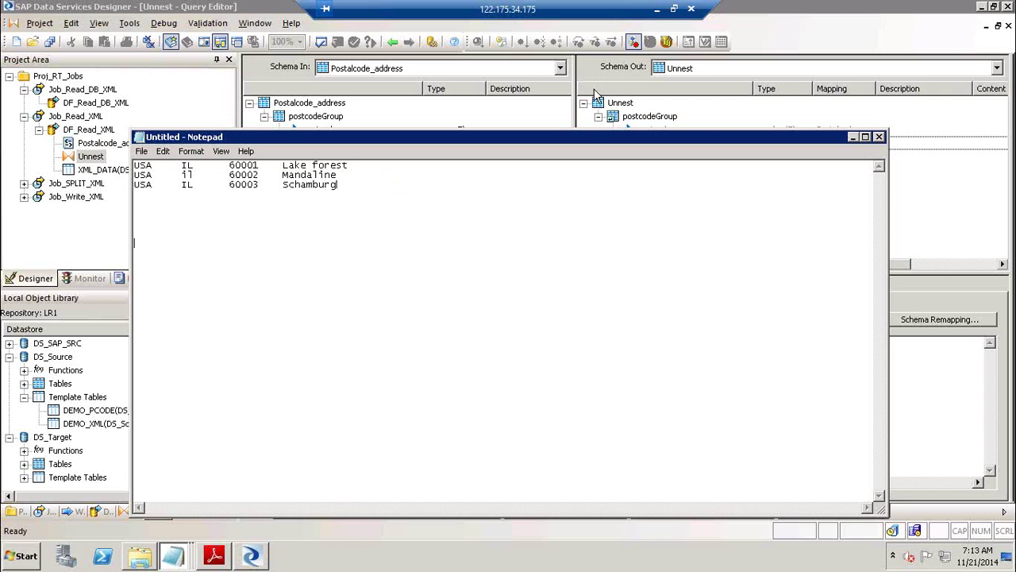
Type the indented Country, State, Pin, Addr nesting and remove the Mandaline and Schamburg rows.
{"action": "type", "text": "Count"}
{"action": "type", "text": "ry \t"}
{"action": "type", "text": "State \t\t"}
{"action": "type", "text": "Pin  \t\t\t"}
{"action": "type", "text": "Addr"}
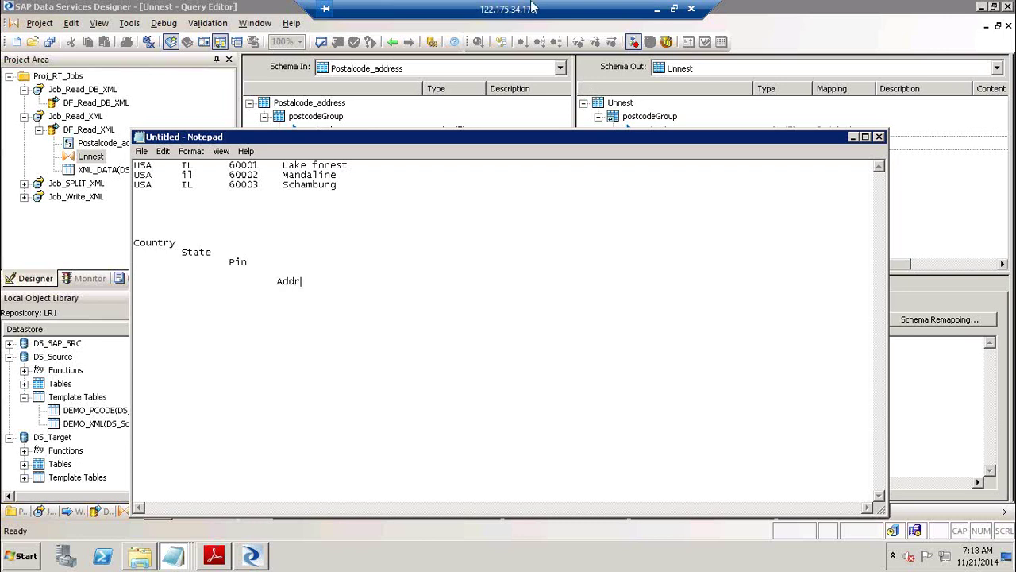
{"action": "left_click", "coordinate": [180, 243]}
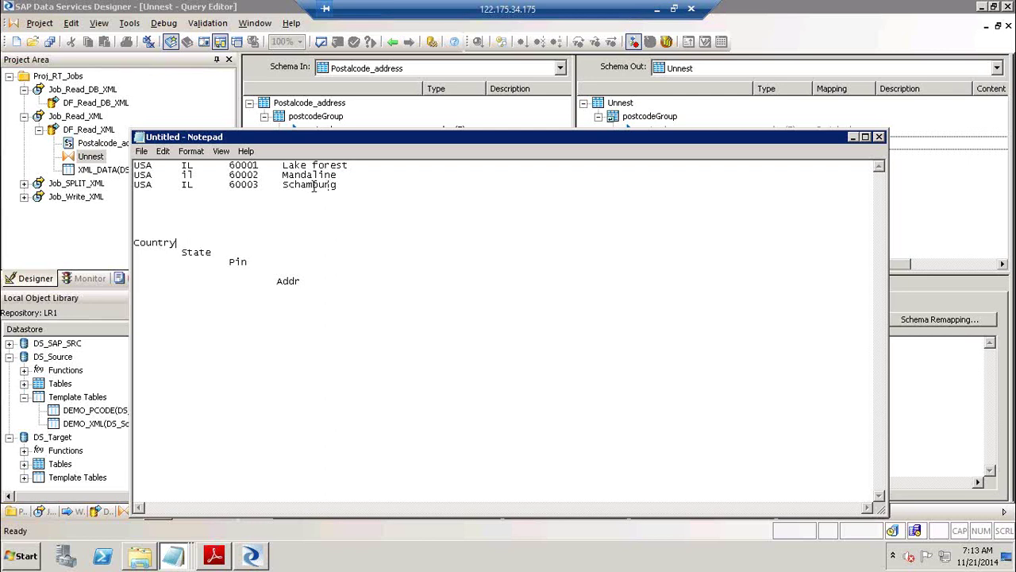
{"action": "left_click_drag", "start_coordinate": [355, 185], "coordinate": [123, 176]}
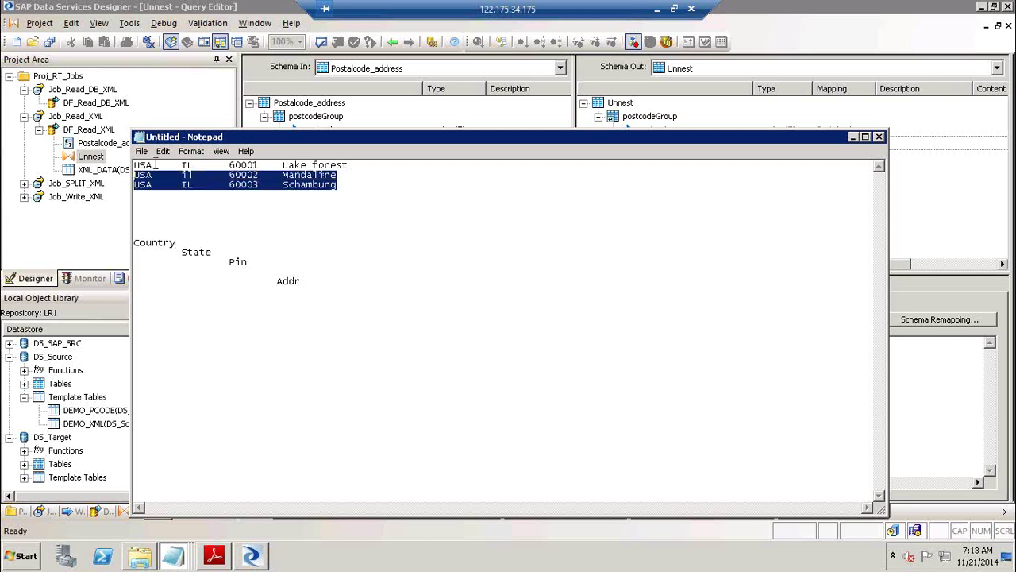
{"action": "left_click", "coordinate": [315, 283]}
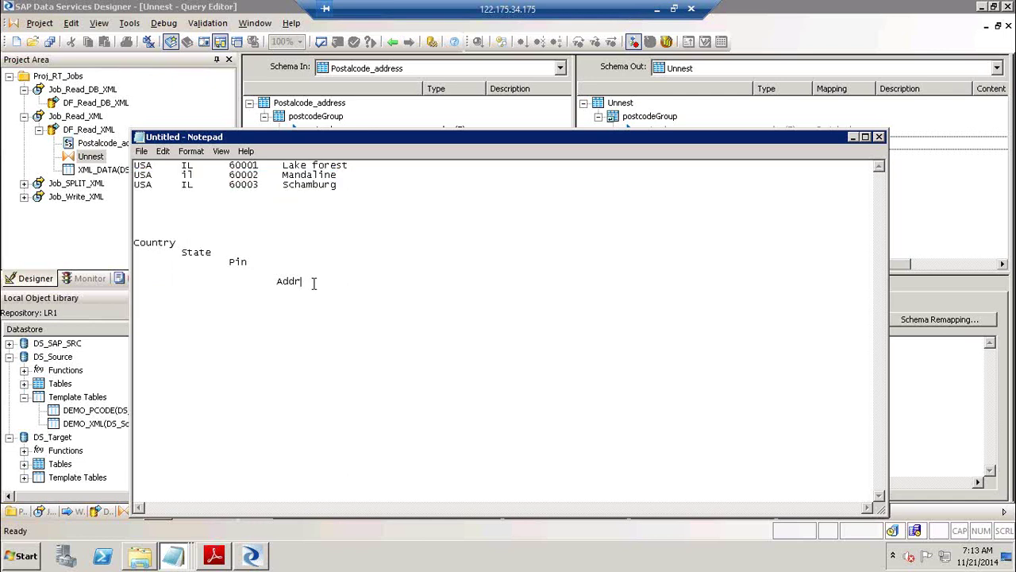
Review the State and Addr lines, then close Notepad without saving.
{"action": "left_click", "coordinate": [245, 252]}
{"action": "left_click", "coordinate": [312, 282]}
{"action": "left_click", "coordinate": [879, 139]}
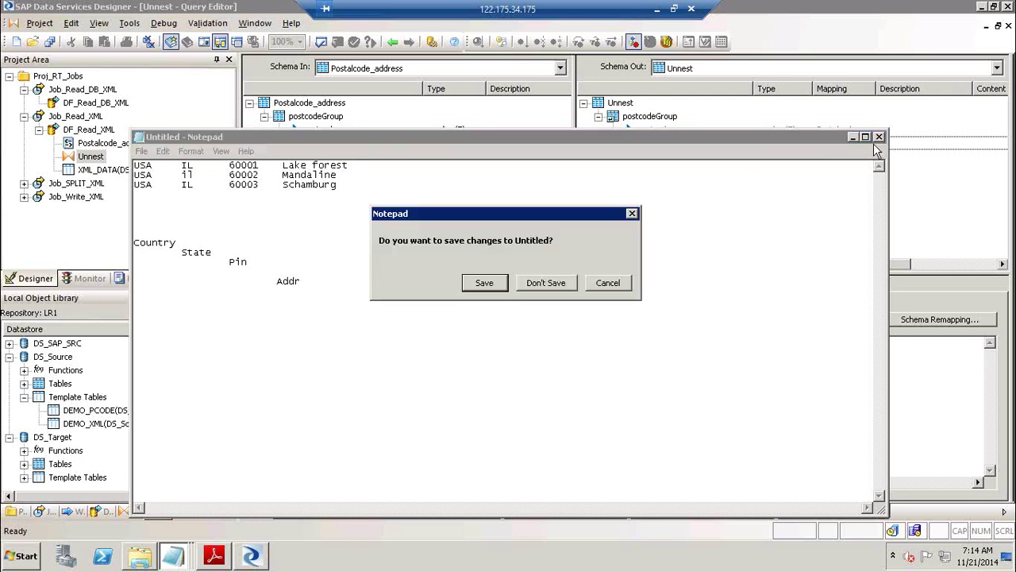
{"action": "left_click", "coordinate": [557, 286]}
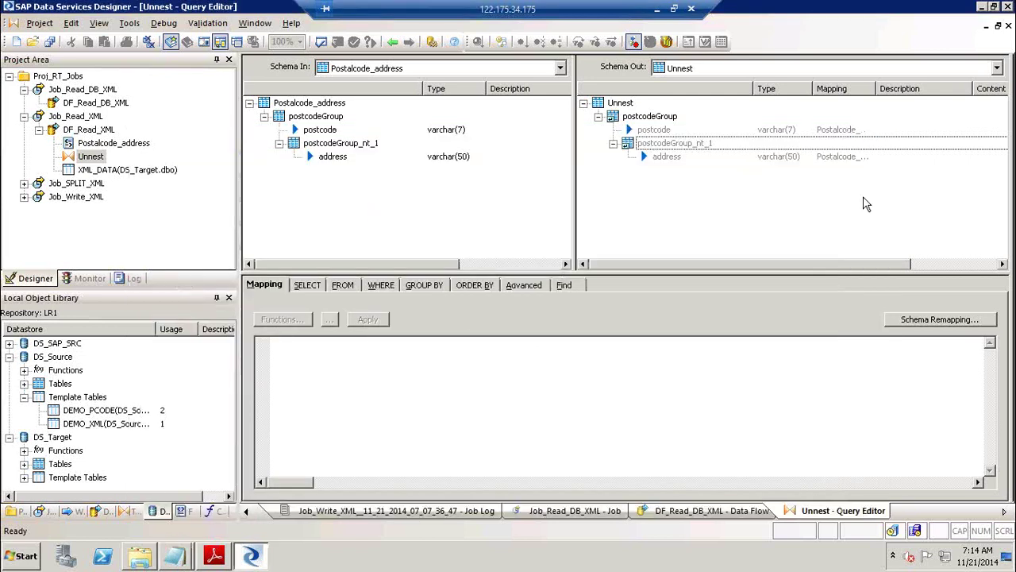
Open DF_Read_DB_XML under Job_Read_DB_XML and drag DS_Target's DEMO_DB_XML template table in as source.
{"action": "left_click", "coordinate": [393, 43]}
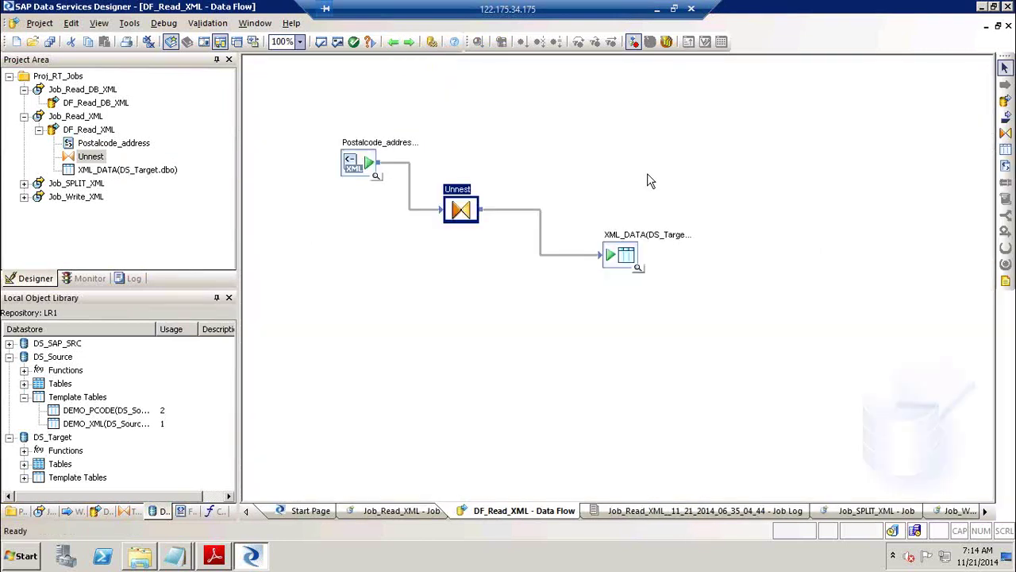
{"action": "left_click", "coordinate": [87, 90]}
{"action": "double_click", "coordinate": [533, 182]}
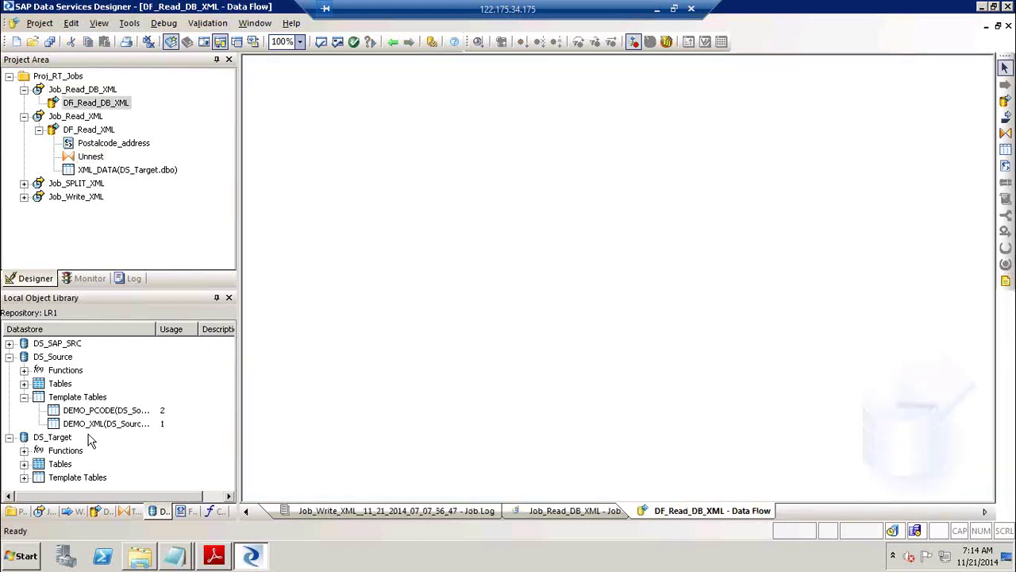
{"action": "left_click", "coordinate": [23, 478]}
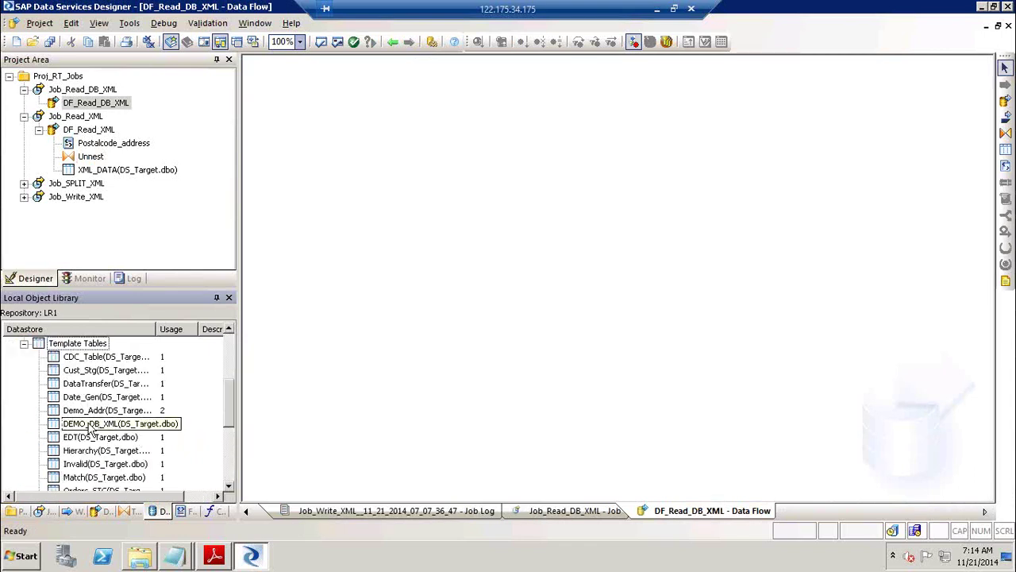
{"action": "left_click_drag", "start_coordinate": [87, 423], "coordinate": [362, 155]}
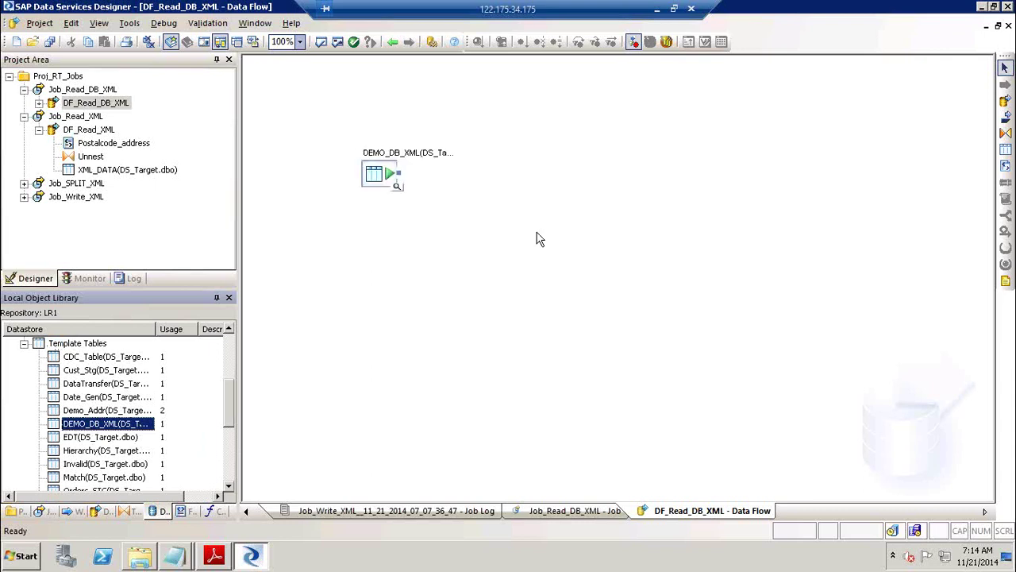
Read pages 31–32 of the XML guide on an extract_xml query calling extract_from_xml, then return to Designer.
{"action": "left_click", "coordinate": [215, 556]}
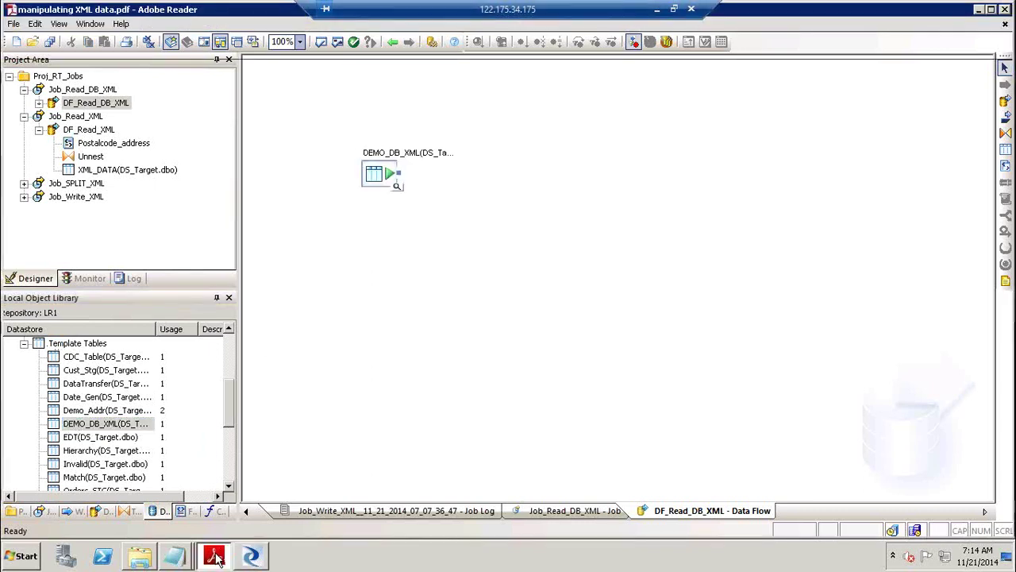
{"action": "left_click", "coordinate": [1004, 490]}
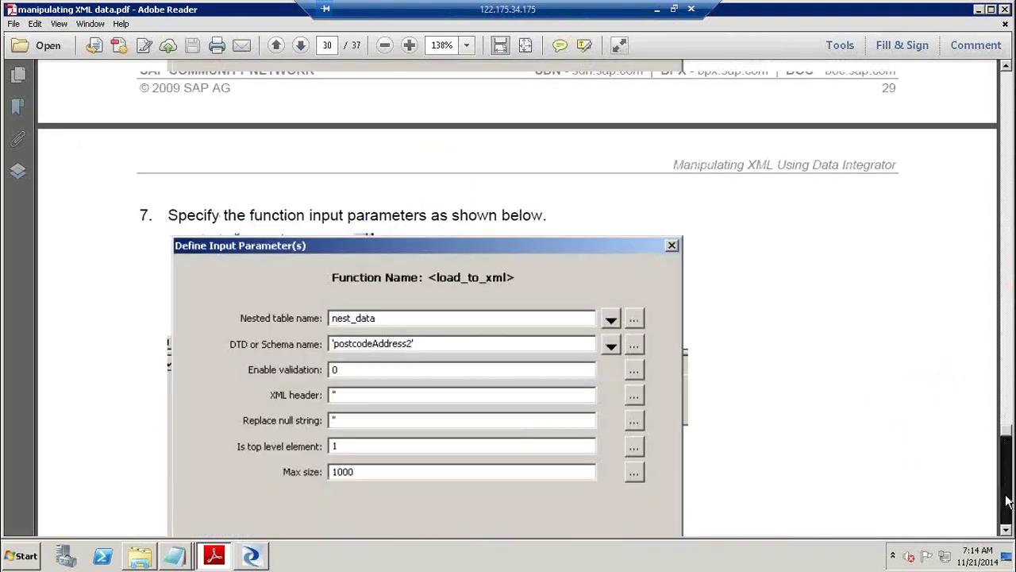
{"action": "left_click", "coordinate": [1006, 501]}
{"action": "left_click", "coordinate": [1006, 500]}
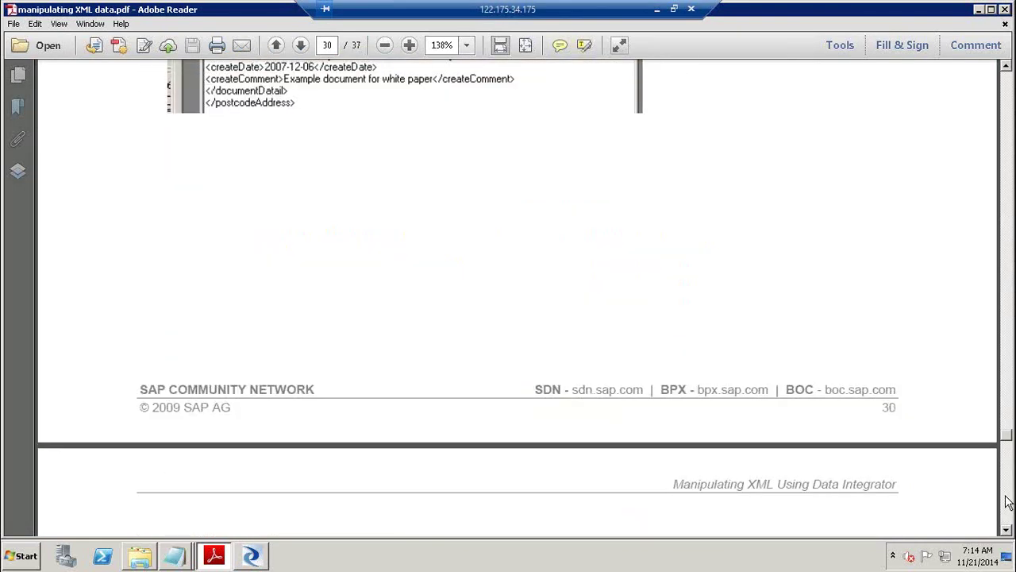
{"action": "left_click", "coordinate": [1006, 500]}
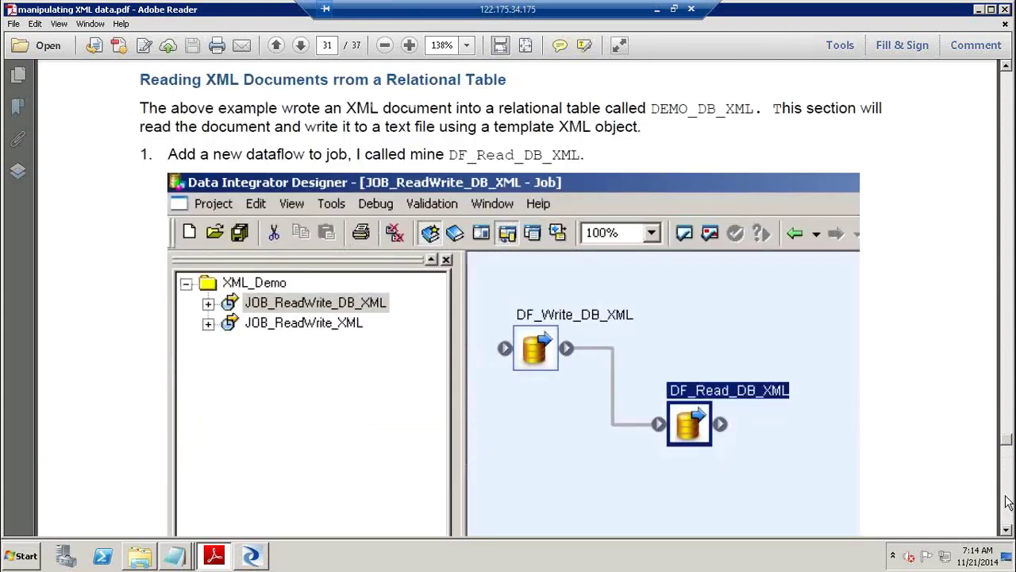
{"action": "left_click", "coordinate": [1006, 502]}
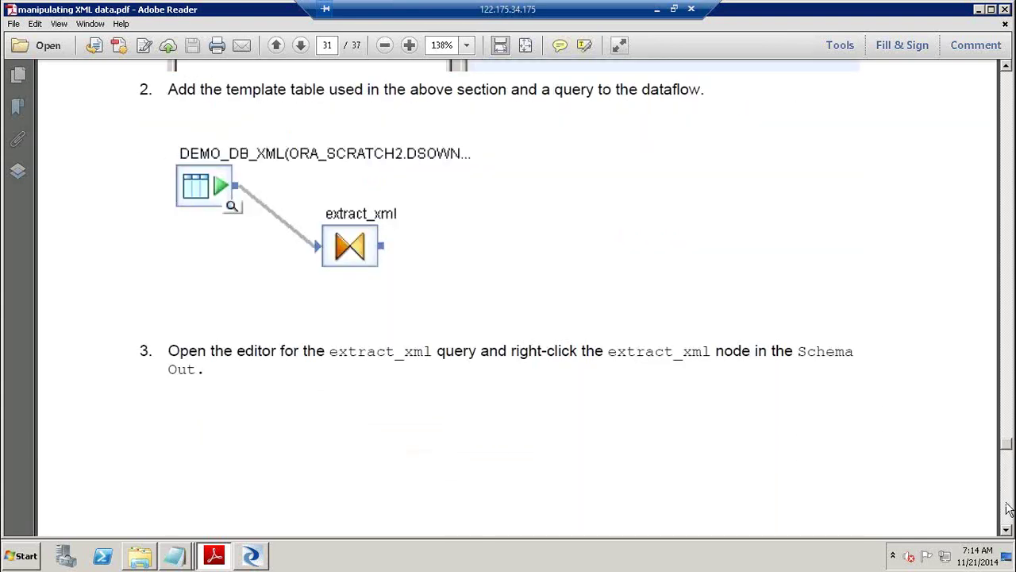
{"action": "left_click", "coordinate": [453, 273]}
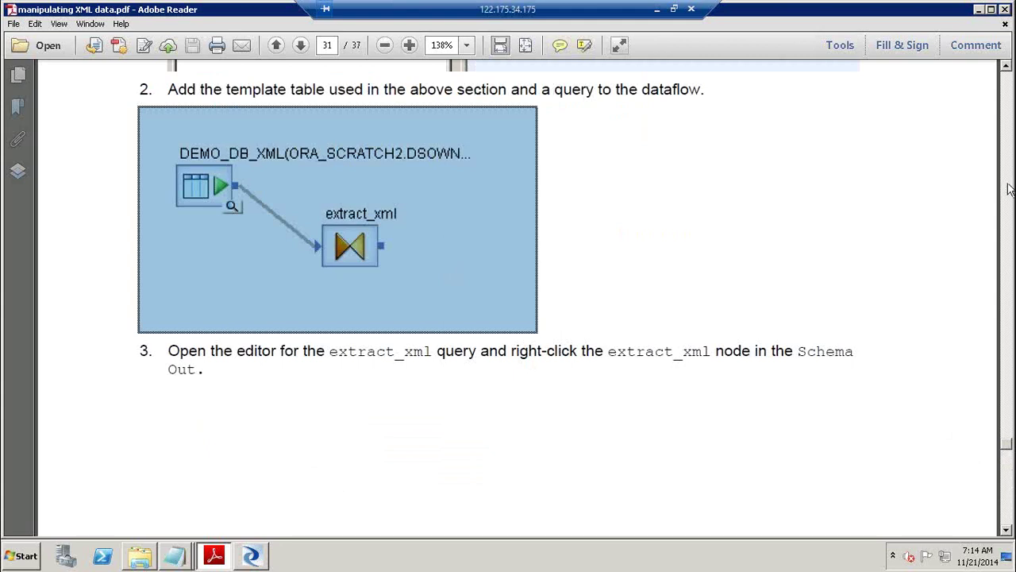
{"action": "left_click", "coordinate": [657, 353]}
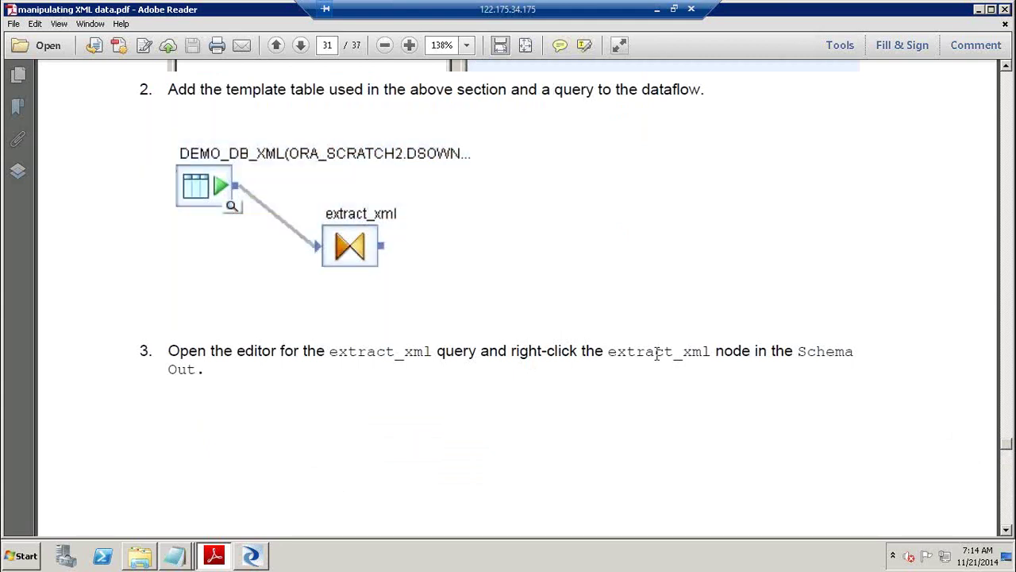
{"action": "double_click", "coordinate": [715, 356]}
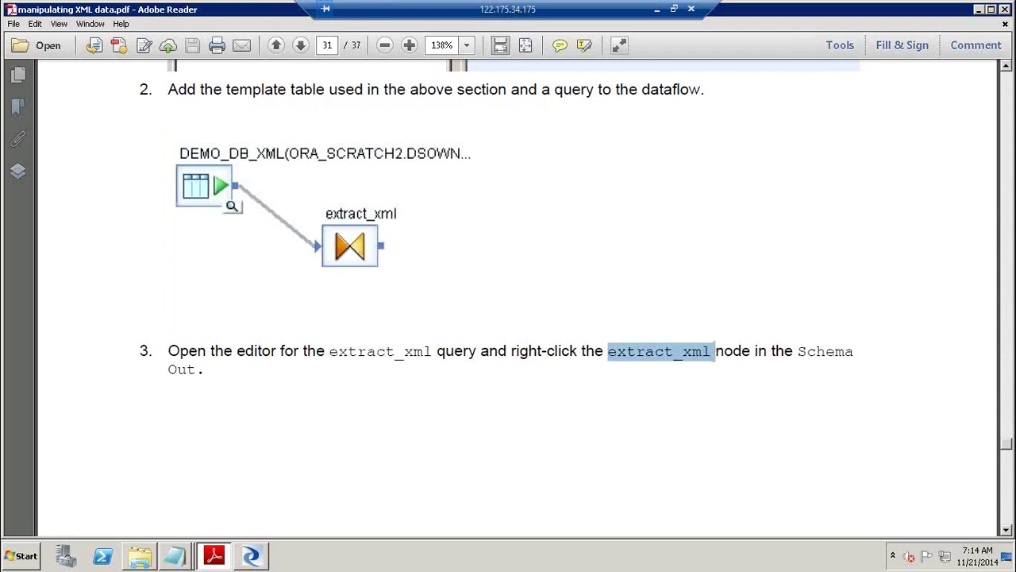
{"action": "left_click", "coordinate": [1010, 505]}
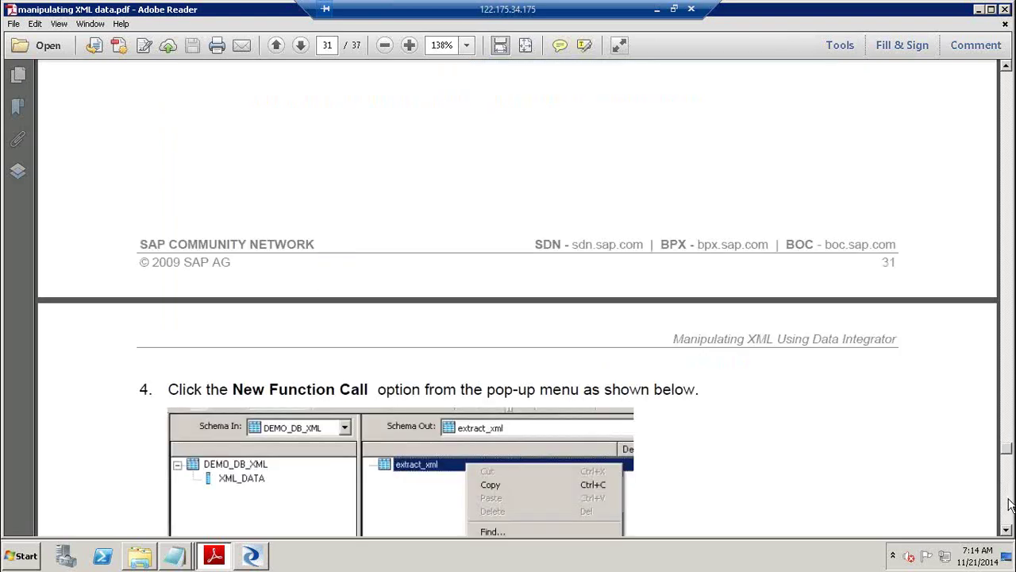
{"action": "left_click", "coordinate": [1010, 505]}
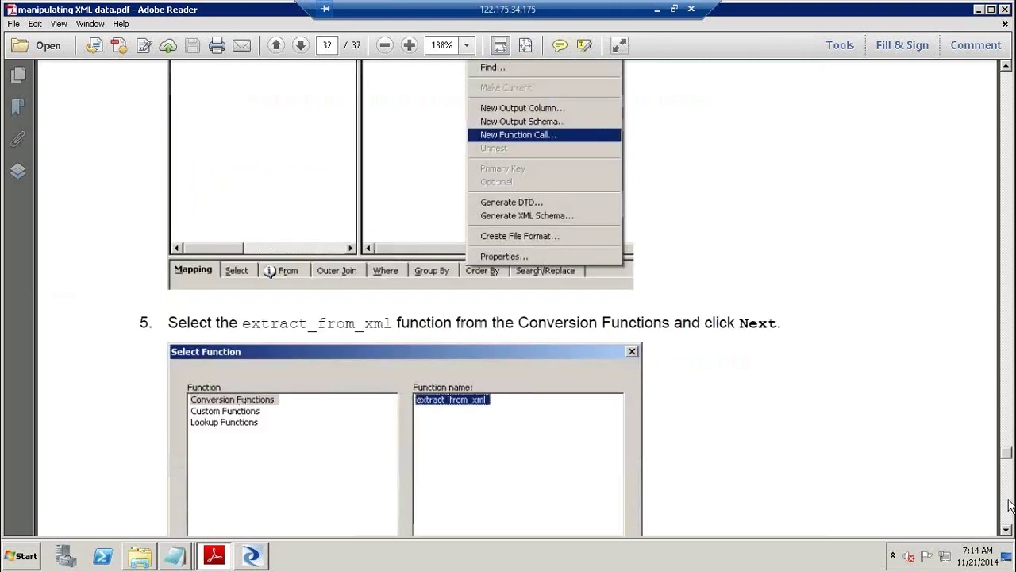
{"action": "key", "text": "alt+Tab"}
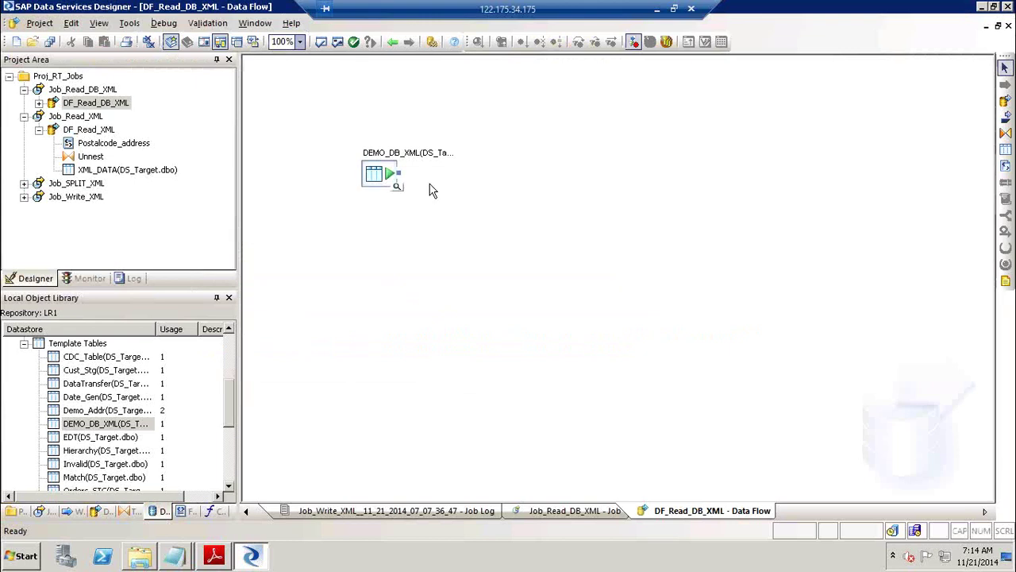
Drop a Query transform, connect DEMO_DB_XML into it, and open the Query editor's output schema.
{"action": "left_click", "coordinate": [1007, 133]}
{"action": "left_click", "coordinate": [558, 200]}
{"action": "left_click_drag", "start_coordinate": [401, 173], "coordinate": [465, 214]}
{"action": "double_click", "coordinate": [468, 211]}
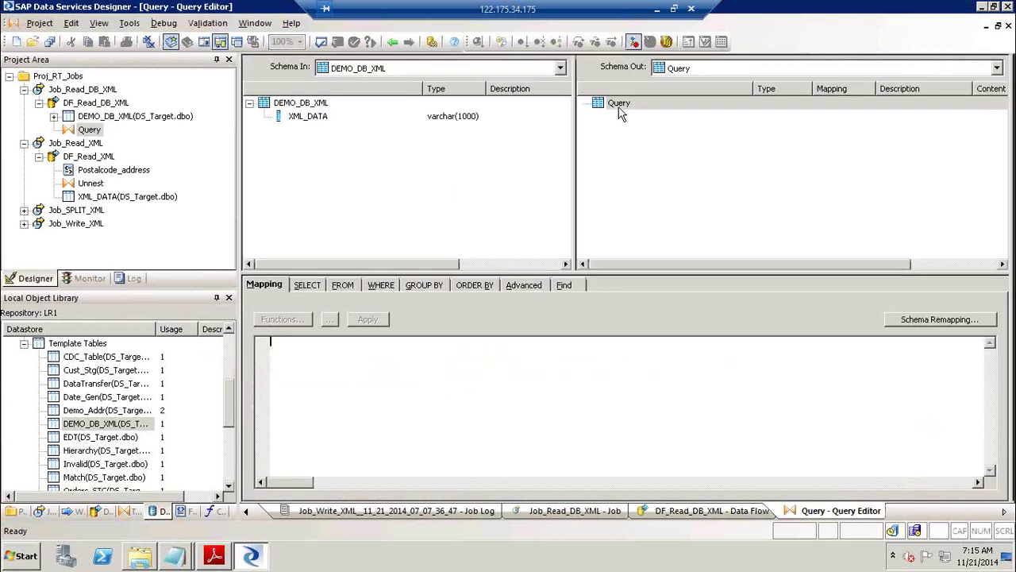
{"action": "left_click", "coordinate": [619, 110]}
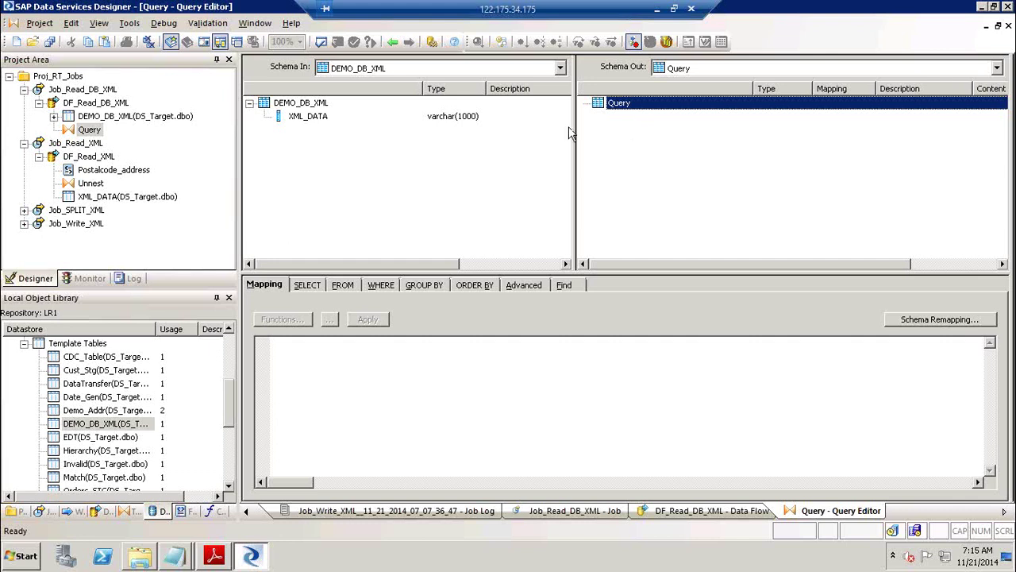
{"action": "right_click", "coordinate": [624, 111]}
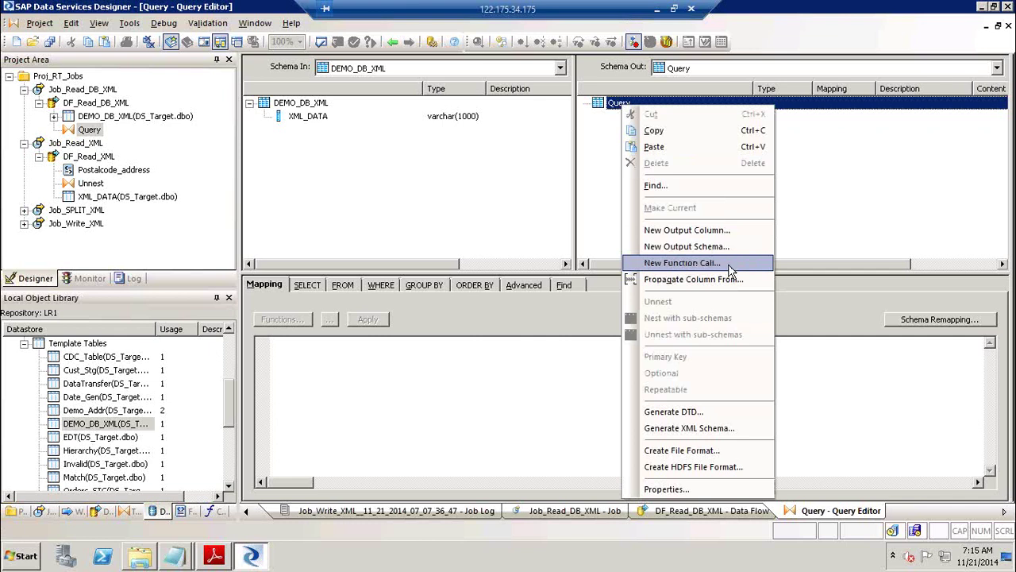
Add an extract_from_xml function call taking DEMO_DB_XML's XML_DATA column as the XML field.
{"action": "left_click", "coordinate": [728, 264]}
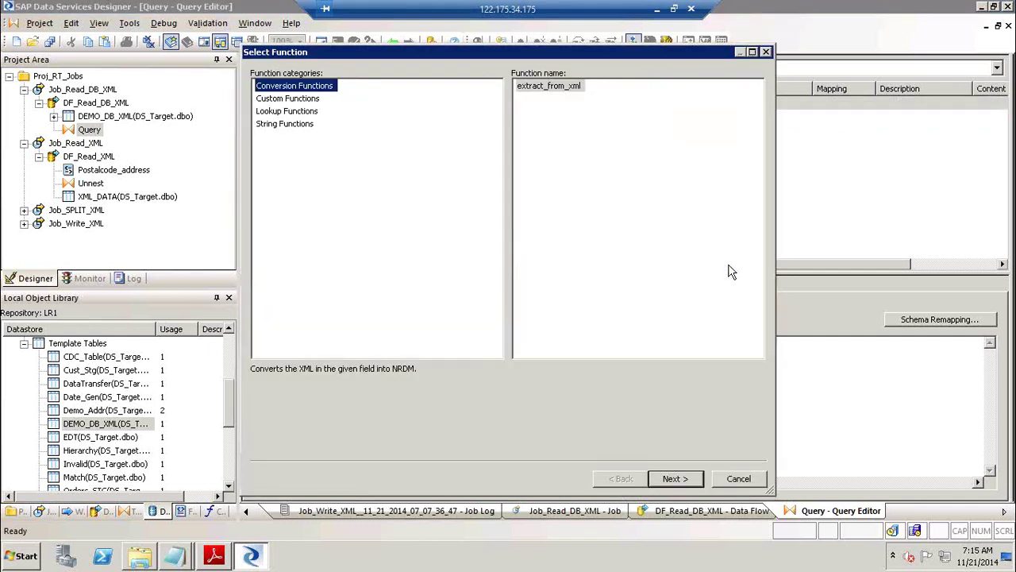
{"action": "left_click", "coordinate": [562, 89]}
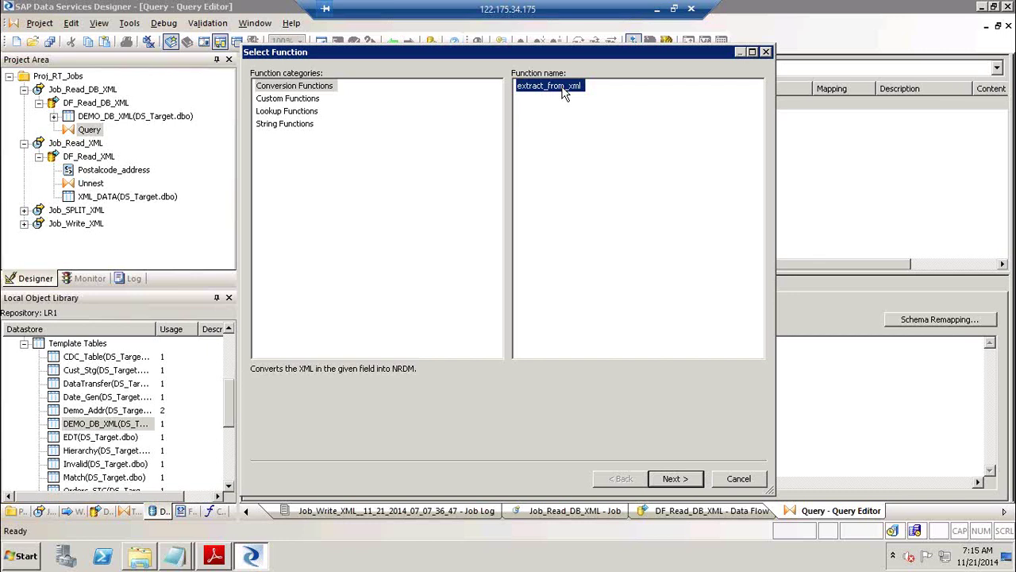
{"action": "left_click", "coordinate": [691, 481]}
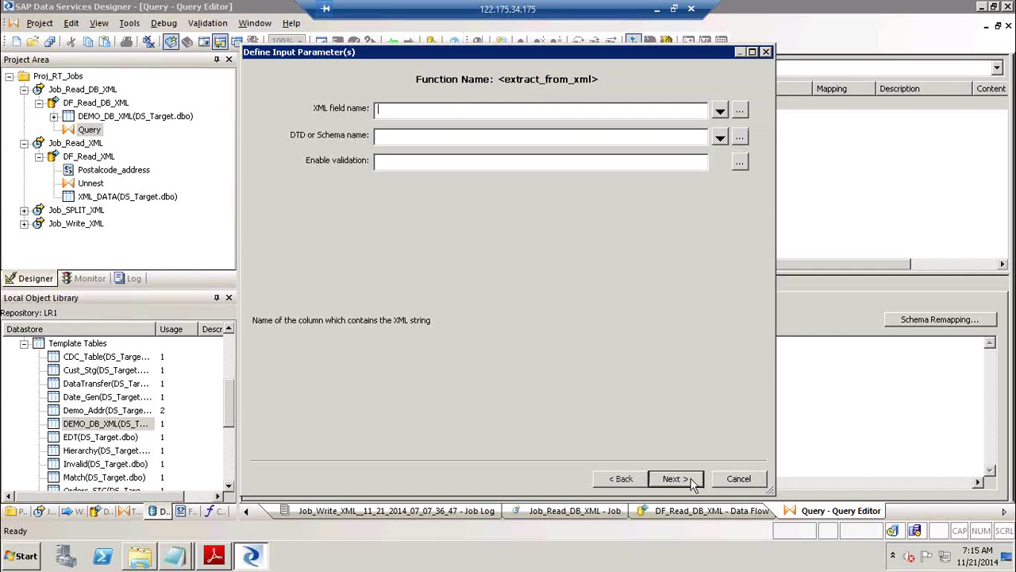
{"action": "left_click", "coordinate": [720, 112]}
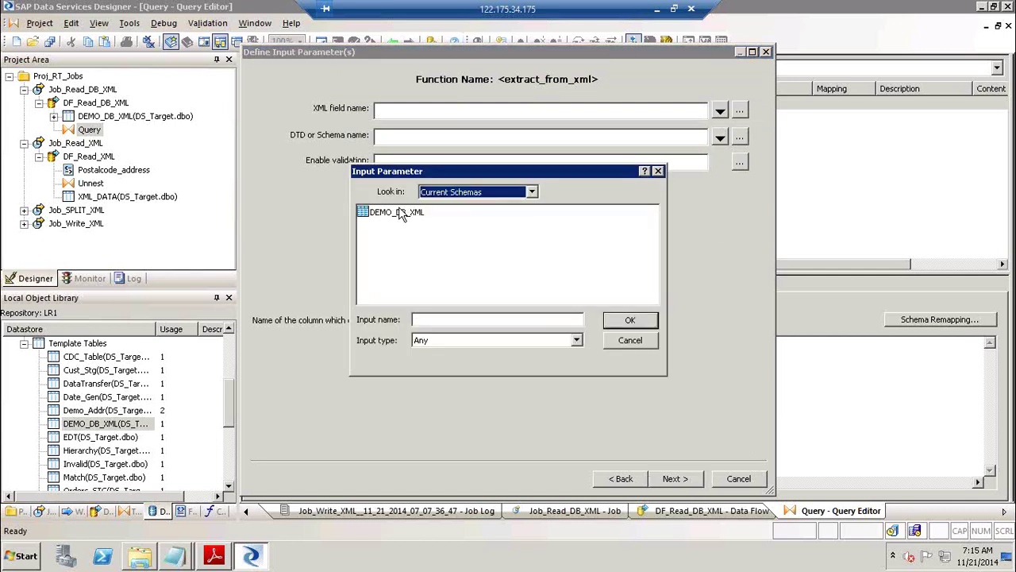
{"action": "double_click", "coordinate": [400, 216]}
{"action": "left_click", "coordinate": [397, 215]}
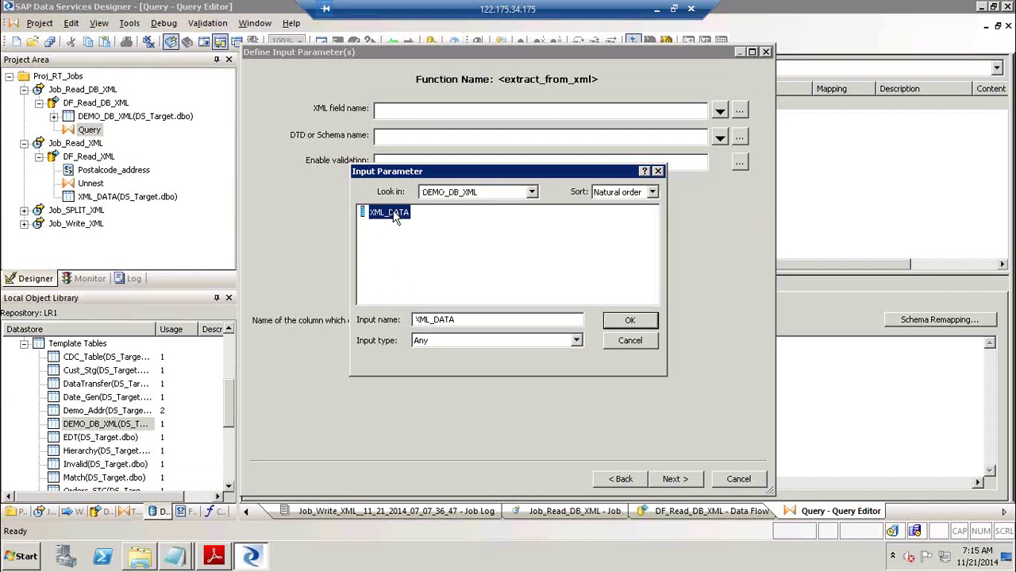
{"action": "left_click", "coordinate": [643, 322]}
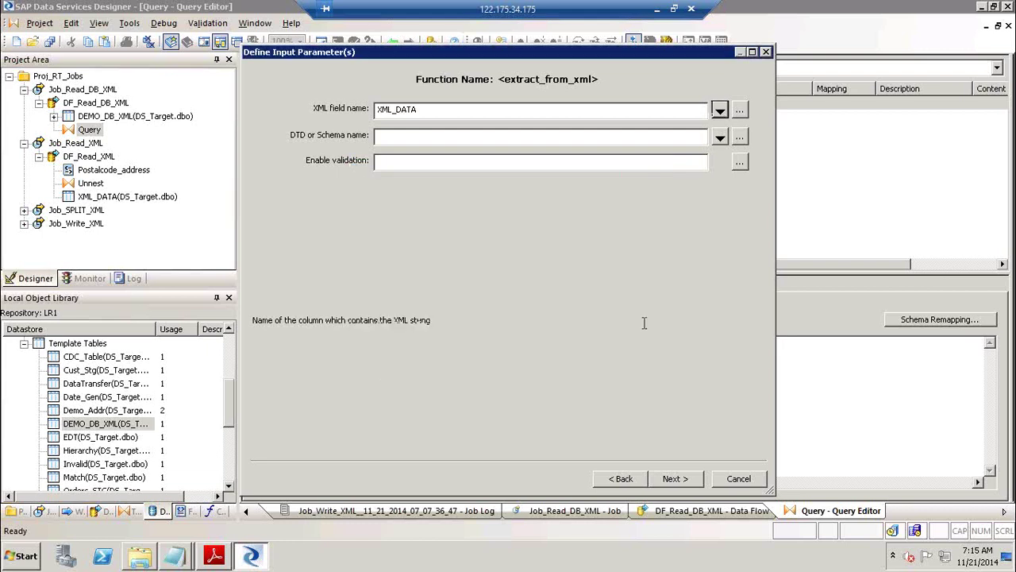
Set the schema to postcodeAddress2 and Enable validation to 0.
{"action": "left_click", "coordinate": [721, 138]}
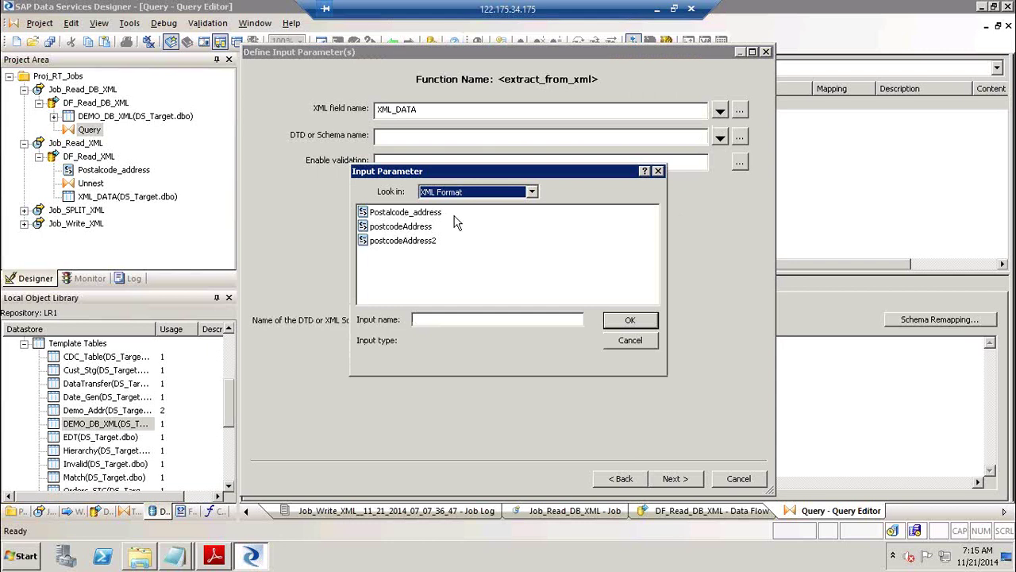
{"action": "left_click", "coordinate": [418, 239]}
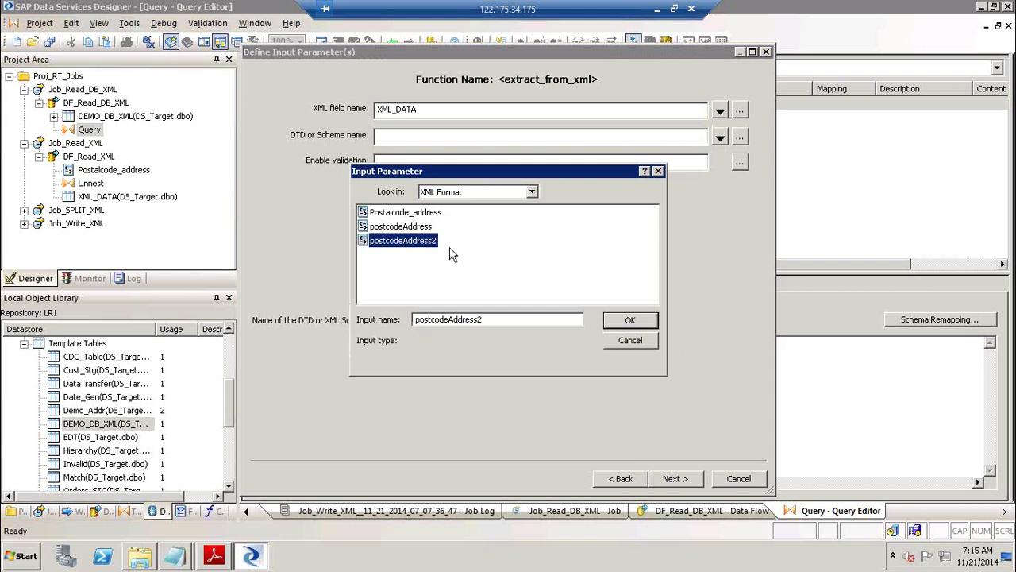
{"action": "left_click", "coordinate": [632, 322]}
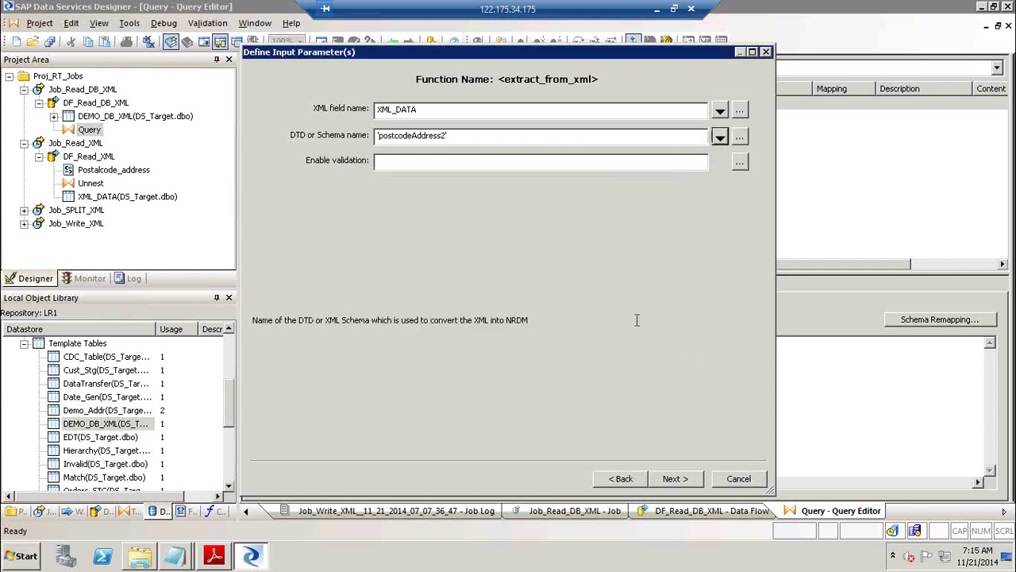
{"action": "left_click", "coordinate": [533, 161]}
{"action": "type", "text": "0"}
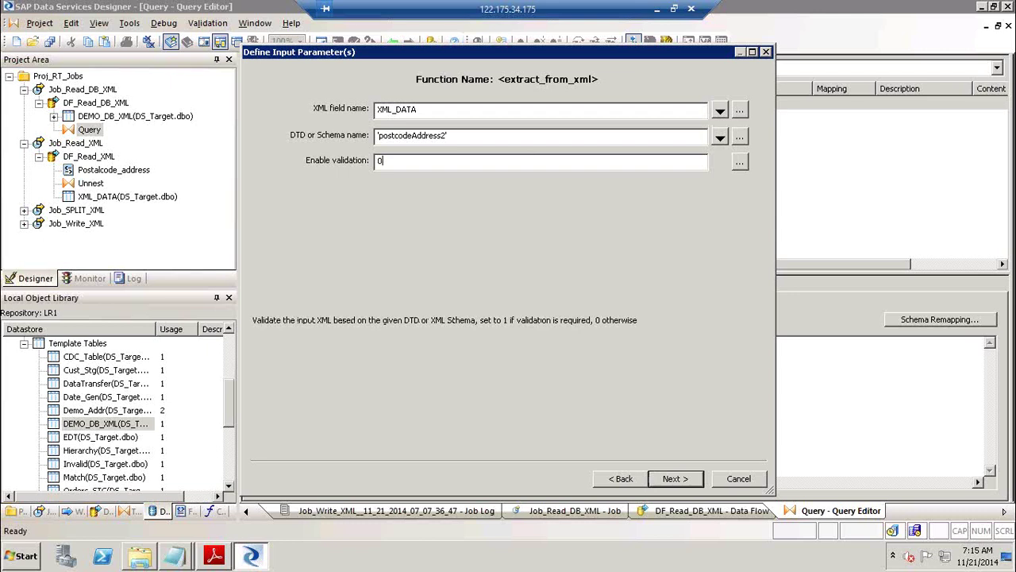
{"action": "left_click", "coordinate": [673, 480]}
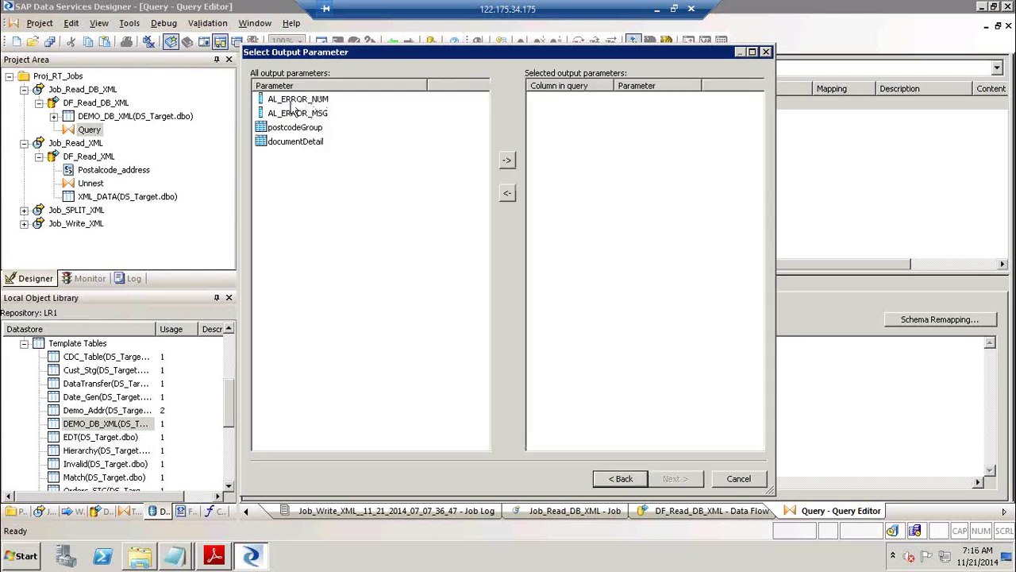
Choose postcodeGroup and documentDetail as the function outputs, finish, and go back to DF_Read_DB_XML.
{"action": "left_click", "coordinate": [298, 102]}
{"action": "left_click", "coordinate": [297, 113]}
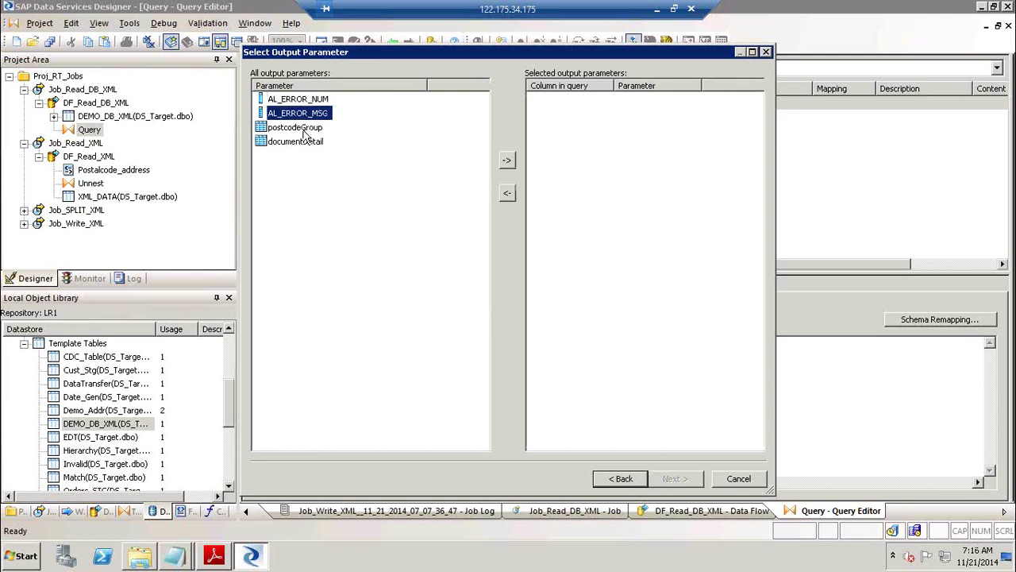
{"action": "left_click", "coordinate": [307, 130]}
{"action": "left_click", "coordinate": [307, 144], "text": "shift"}
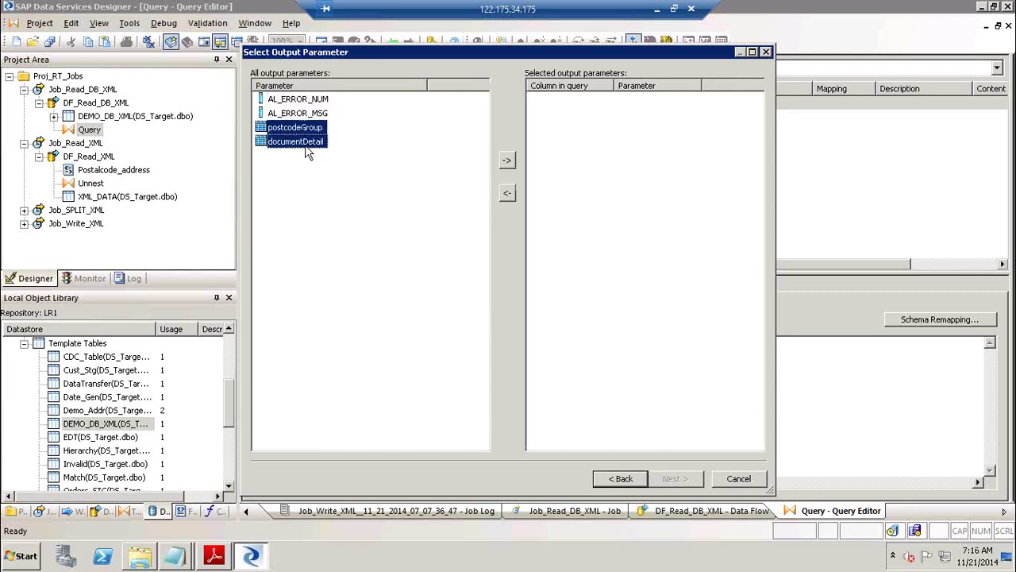
{"action": "left_click", "coordinate": [506, 162]}
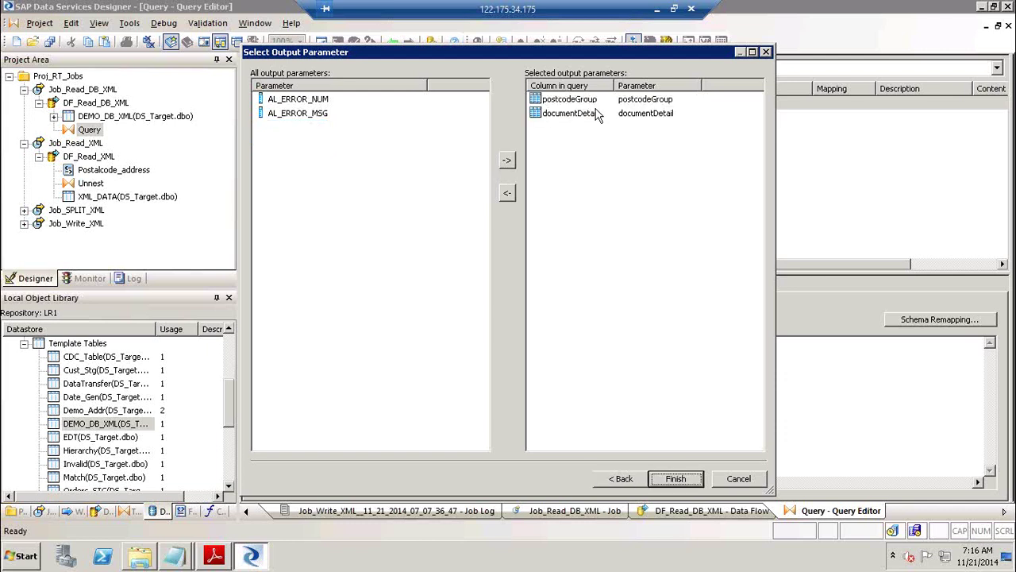
{"action": "left_click", "coordinate": [676, 479]}
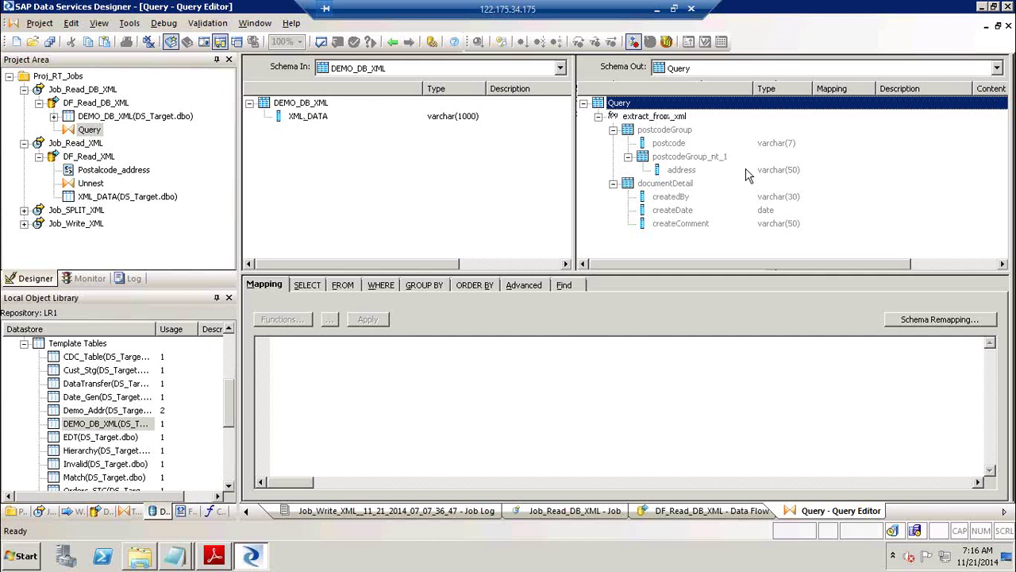
{"action": "left_click", "coordinate": [392, 42]}
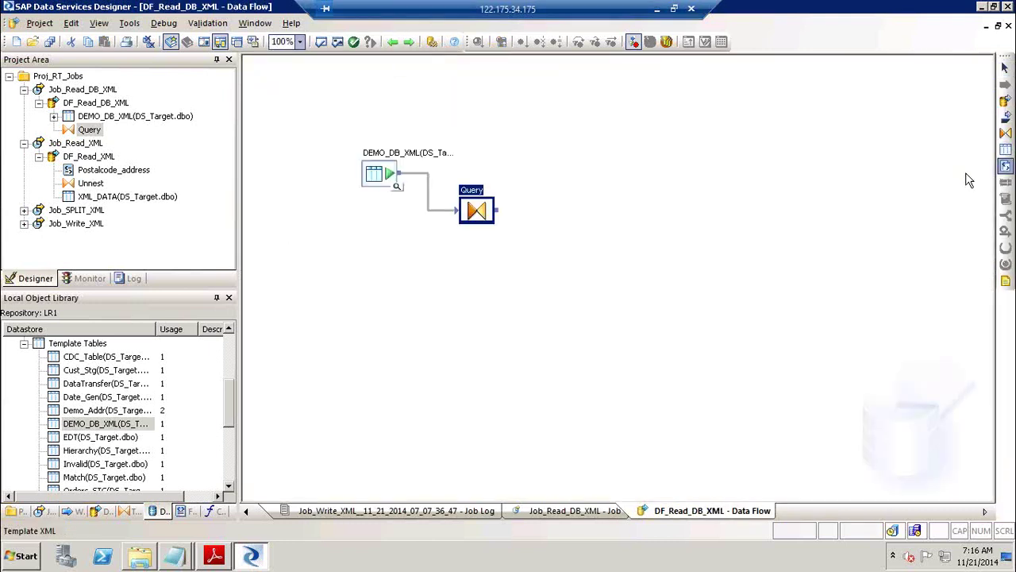
Place an XML template target named Write_XML right of the Query and connect the Query to it.
{"action": "left_click", "coordinate": [619, 242]}
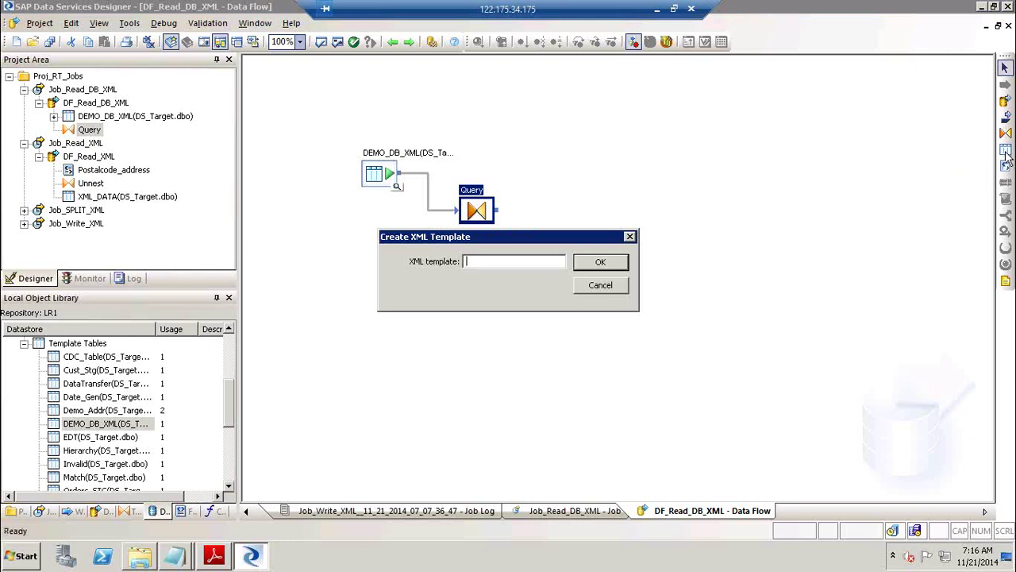
{"action": "left_click", "coordinate": [601, 287]}
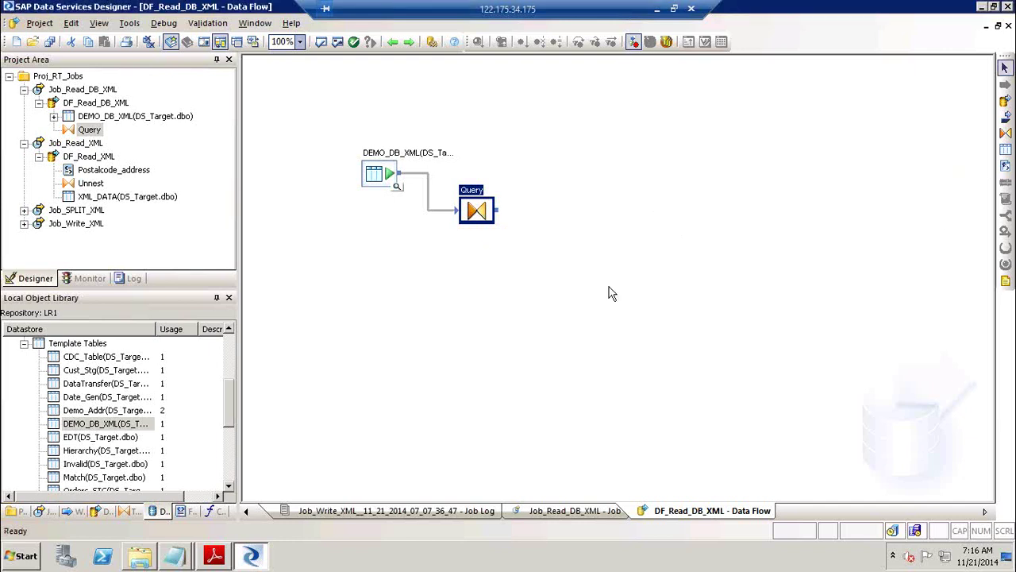
{"action": "left_click", "coordinate": [1006, 166]}
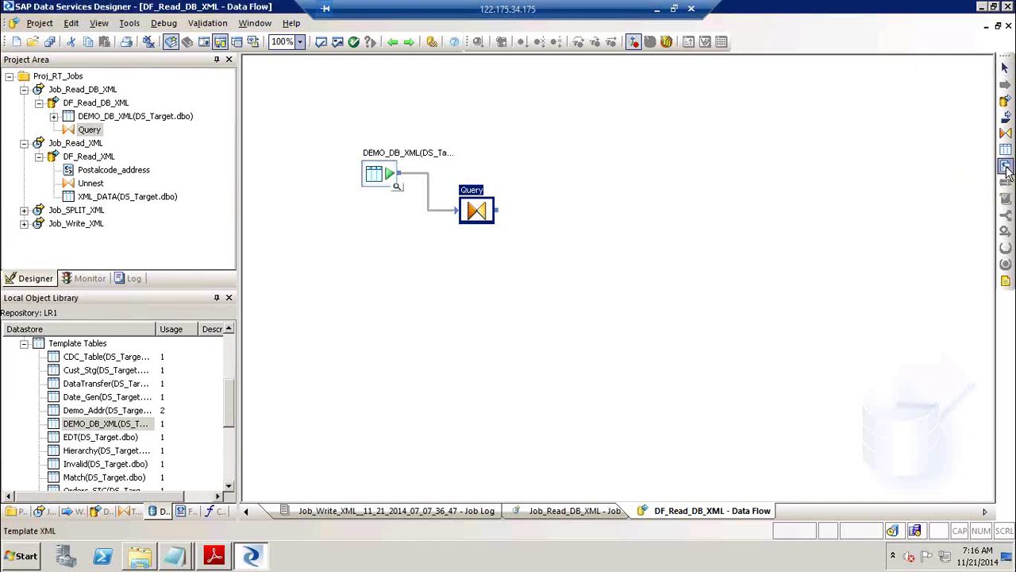
{"action": "left_click", "coordinate": [569, 220]}
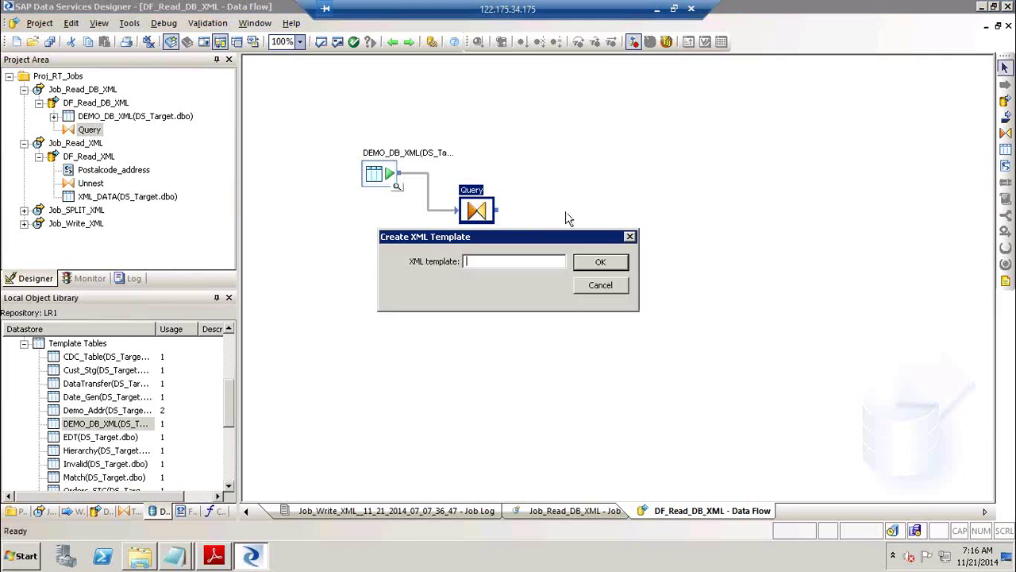
{"action": "type", "text": "Write_XML"}
{"action": "left_click", "coordinate": [601, 262]}
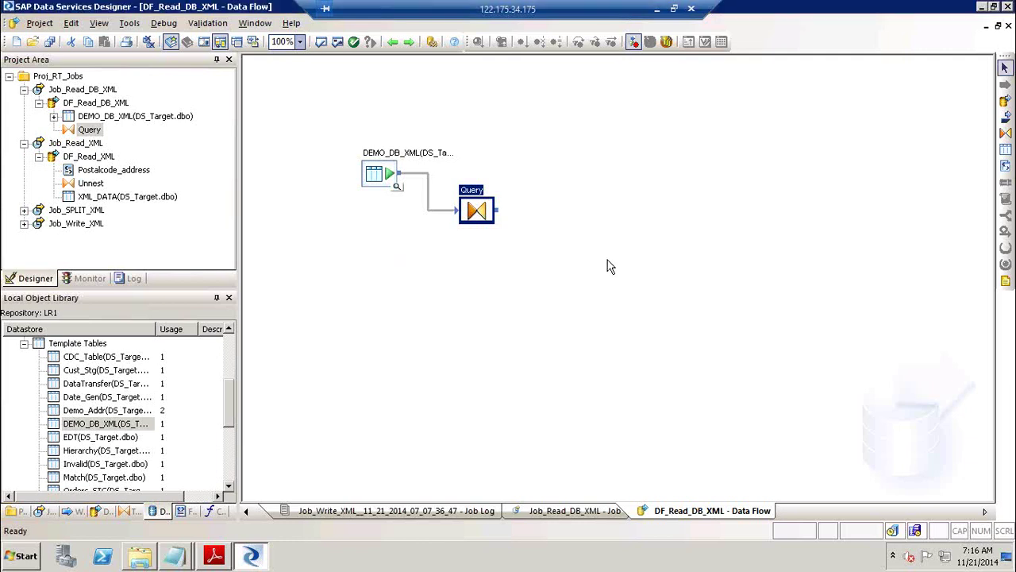
{"action": "left_click_drag", "start_coordinate": [499, 211], "coordinate": [587, 235]}
In the Write_XML target editor, select a new file Write_Xml2.xml in SourceFF\OutBound.
{"action": "double_click", "coordinate": [587, 235]}
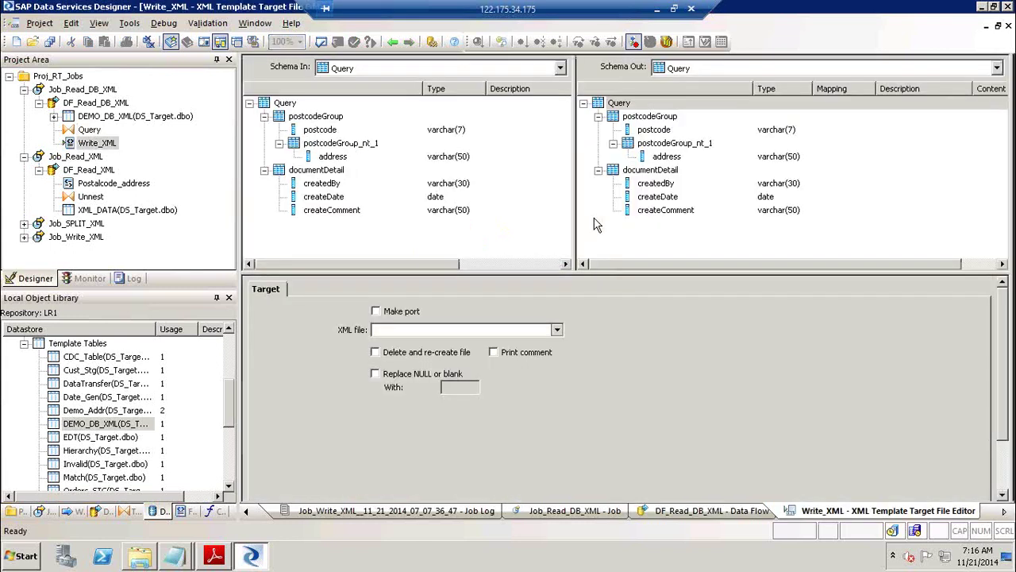
{"action": "left_click", "coordinate": [557, 330]}
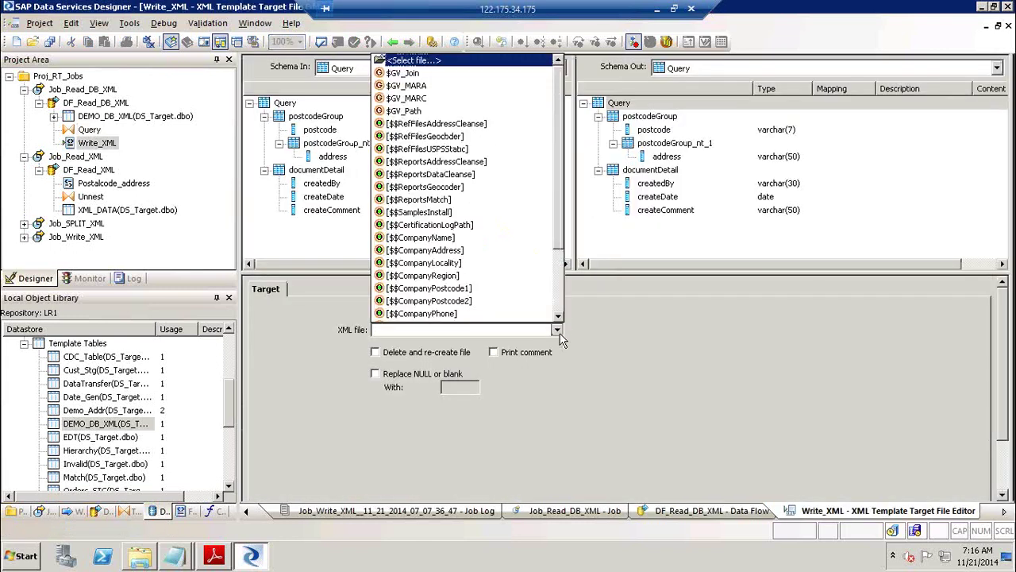
{"action": "left_click", "coordinate": [433, 62]}
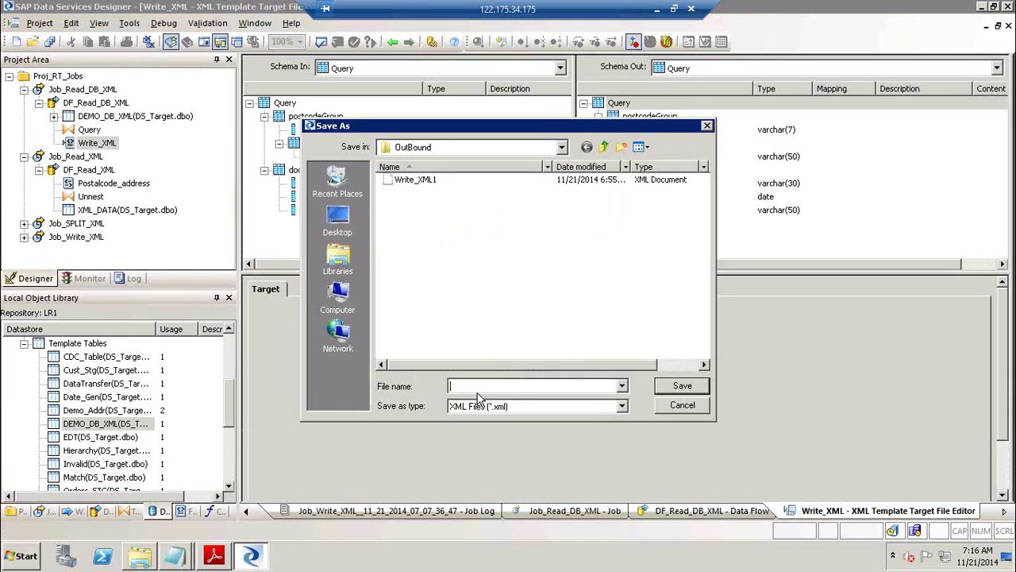
{"action": "type", "text": "Wri"}
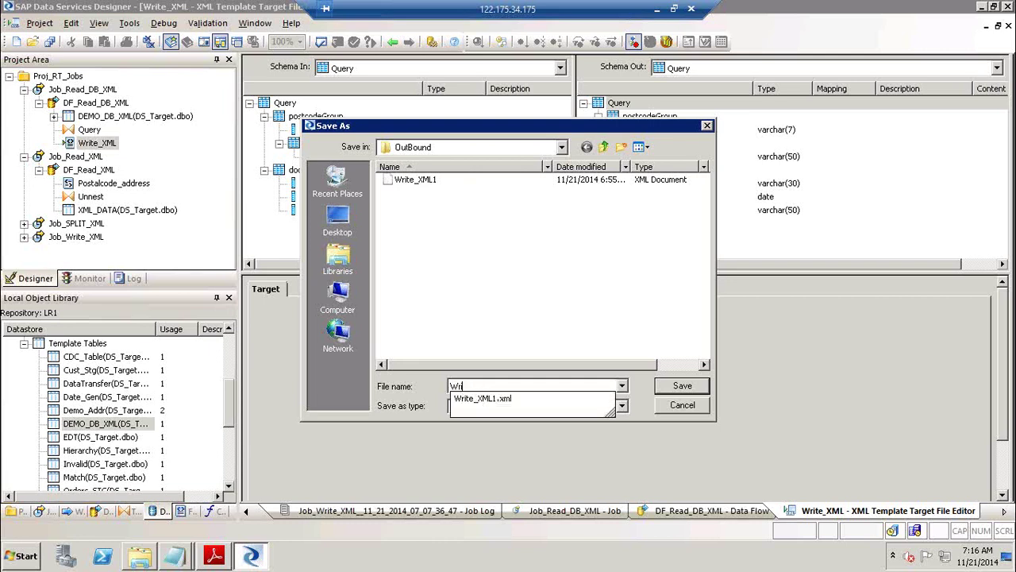
{"action": "type", "text": "te_Xml2"}
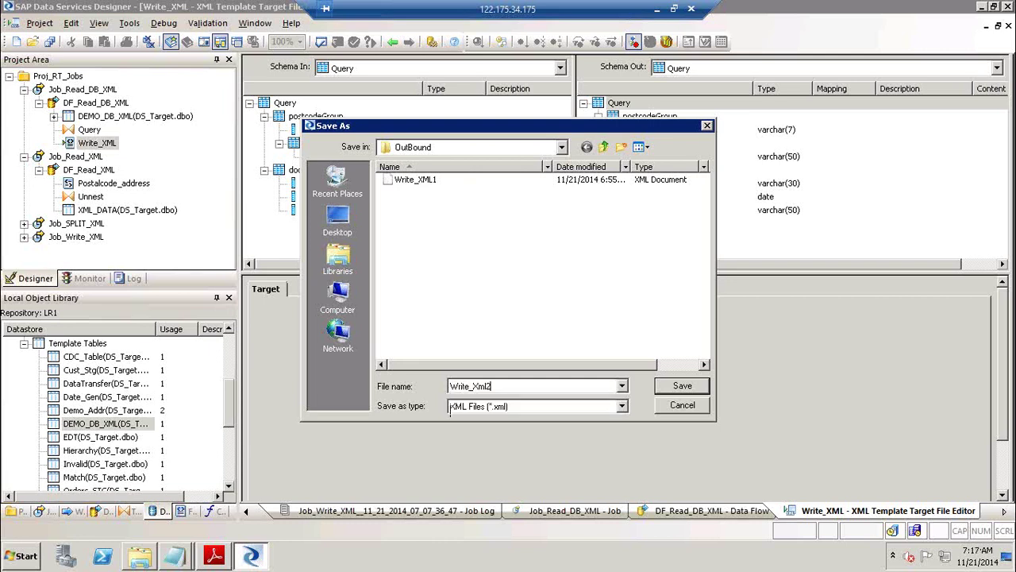
{"action": "left_click", "coordinate": [684, 386]}
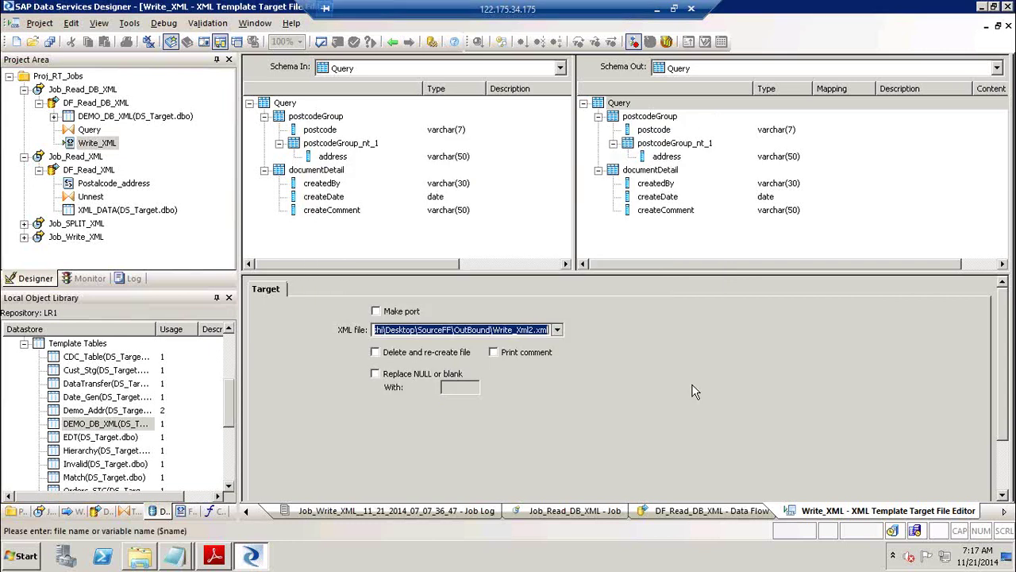
Validate the DF_Read_DB_XML data flow and dismiss the validation results.
{"action": "left_click", "coordinate": [393, 43]}
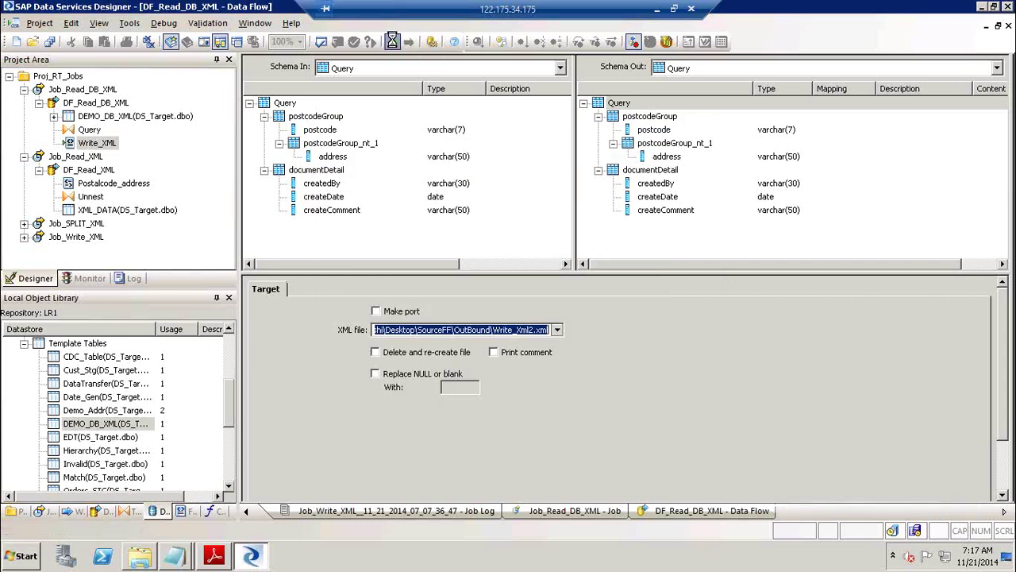
{"action": "left_click", "coordinate": [337, 43]}
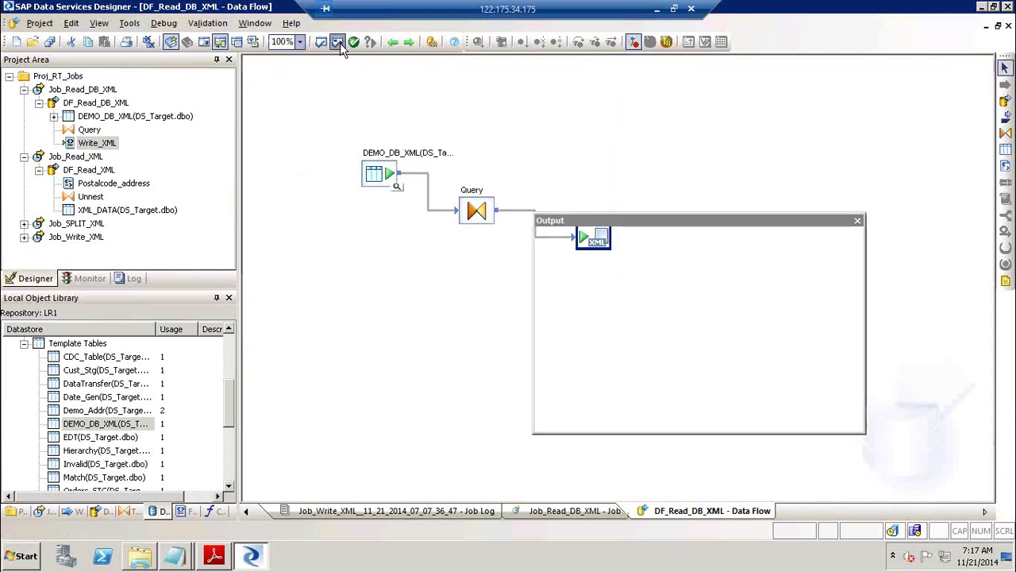
{"action": "left_click", "coordinate": [857, 220]}
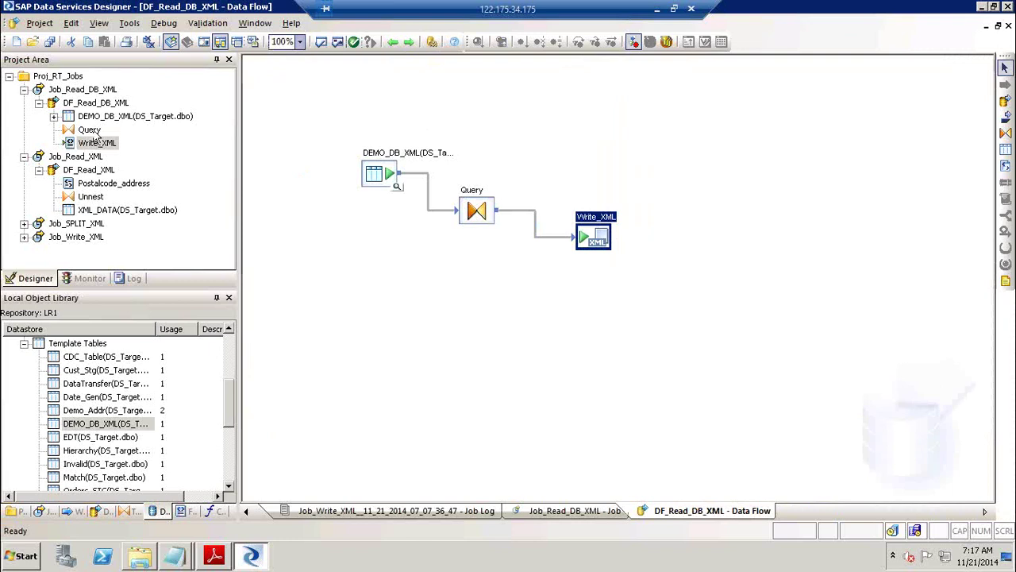
Save all and run Job_Read_DB_XML, then reopen DF_Read_DB_XML and show the desktop.
{"action": "left_click", "coordinate": [88, 89]}
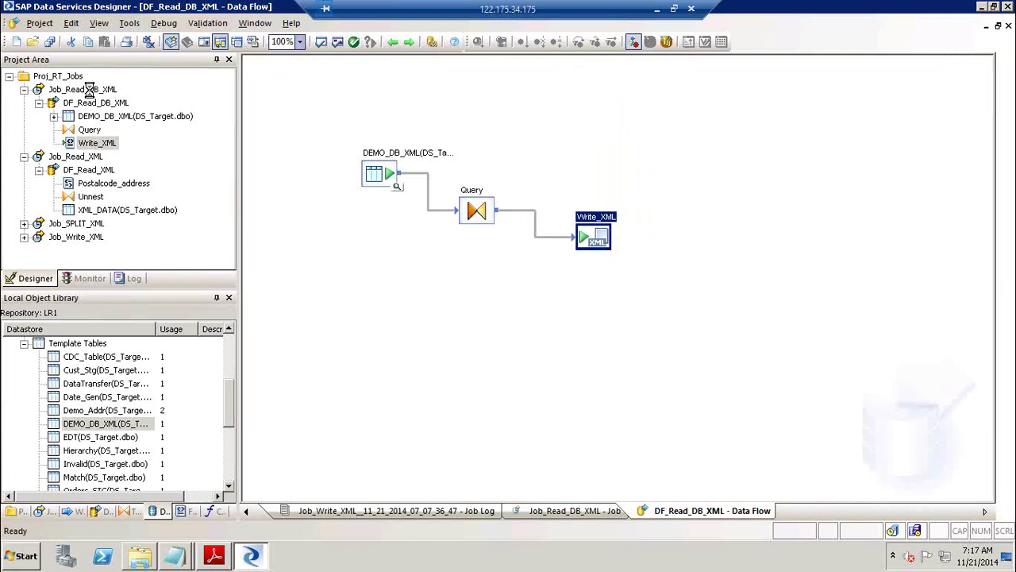
{"action": "right_click", "coordinate": [93, 92]}
{"action": "left_click", "coordinate": [130, 98]}
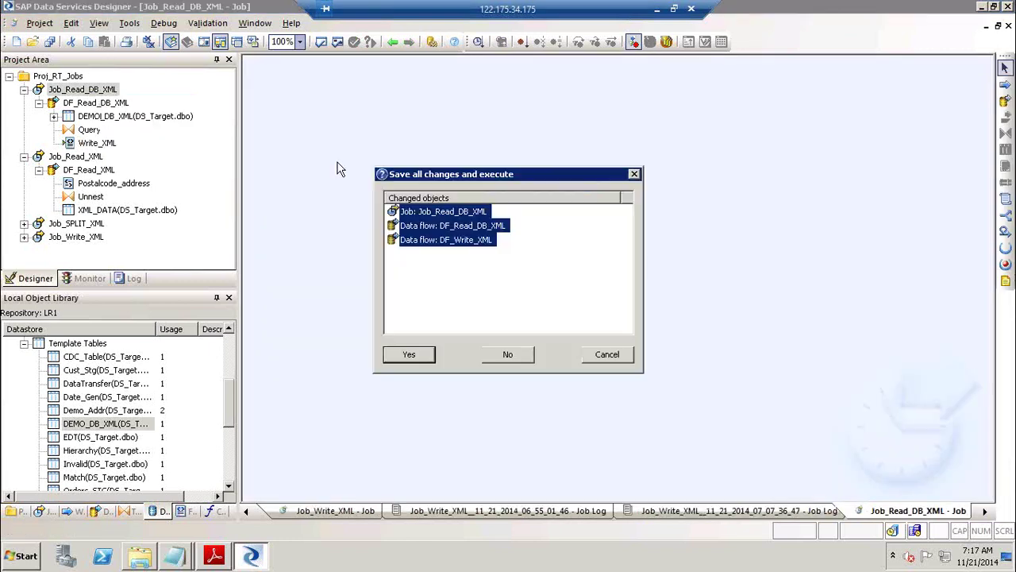
{"action": "left_click", "coordinate": [409, 354]}
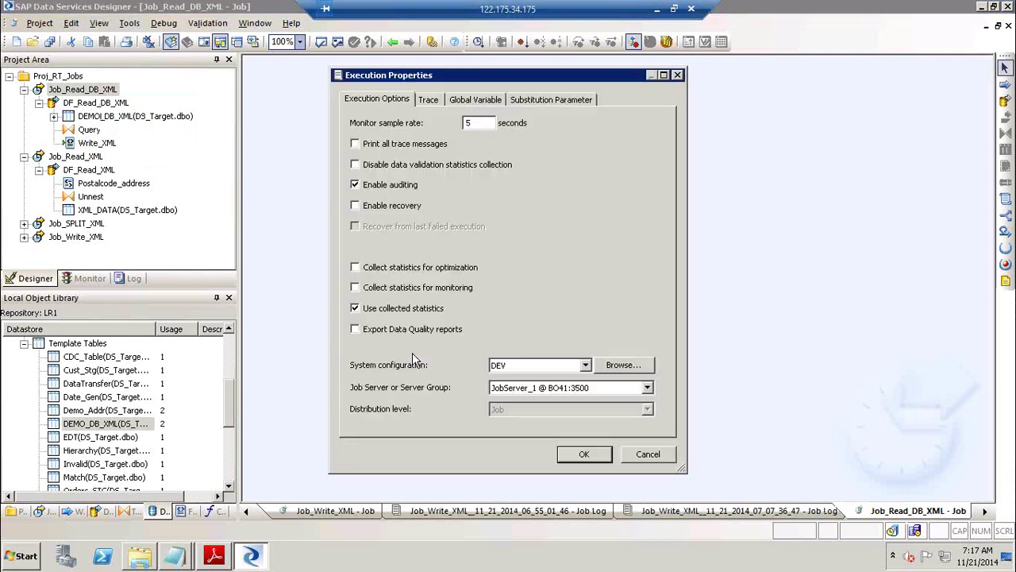
{"action": "key", "text": "Return"}
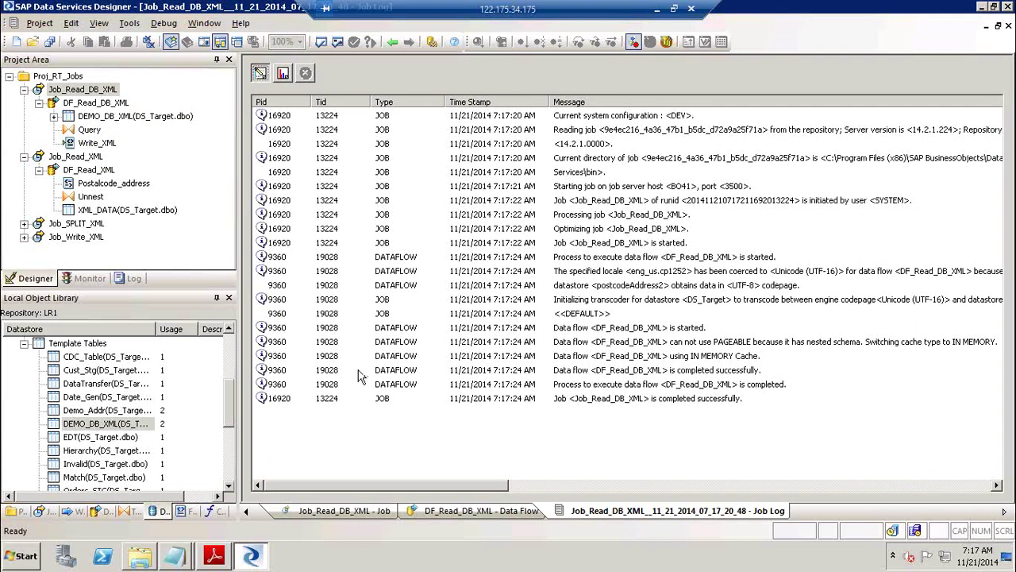
{"action": "left_click", "coordinate": [94, 103]}
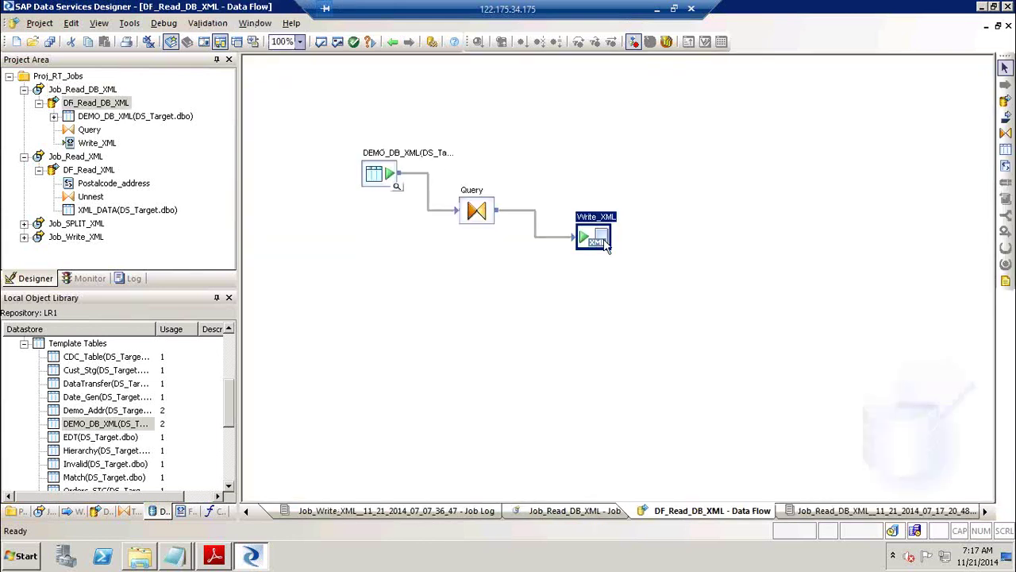
{"action": "key", "text": "super+d"}
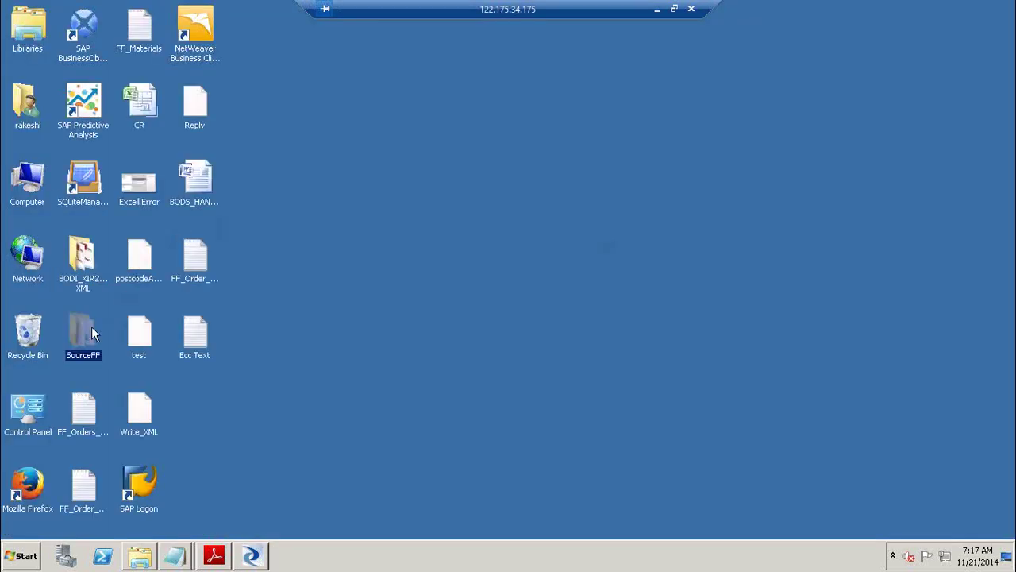
Browse into SourceFF > OutBound and open Write_Xml2 with Notepad.
{"action": "double_click", "coordinate": [92, 330]}
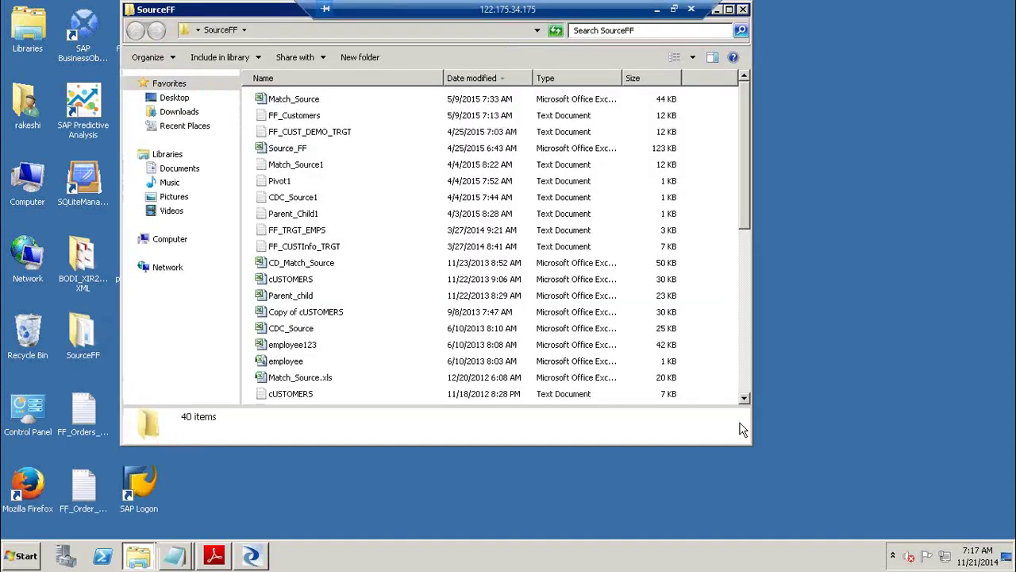
{"action": "scroll", "coordinate": [746, 386], "scroll_direction": "down", "scroll_amount": 7}
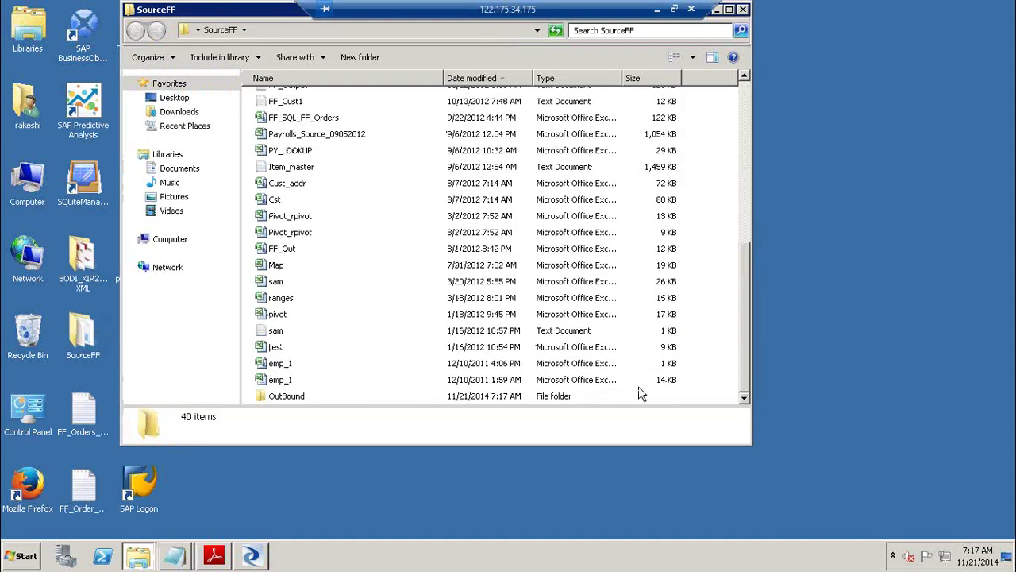
{"action": "double_click", "coordinate": [294, 400]}
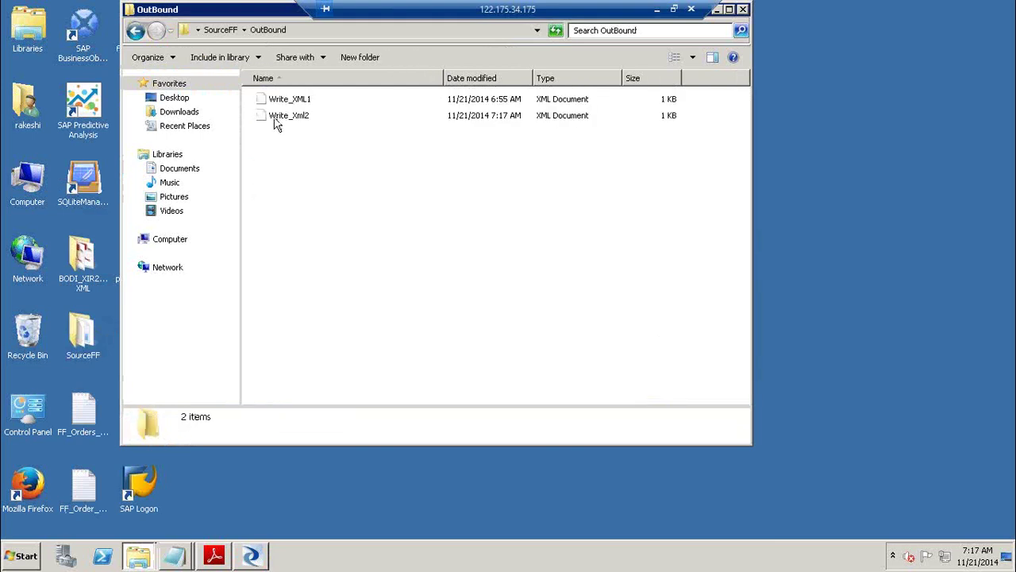
{"action": "left_click", "coordinate": [276, 117]}
{"action": "right_click", "coordinate": [275, 119]}
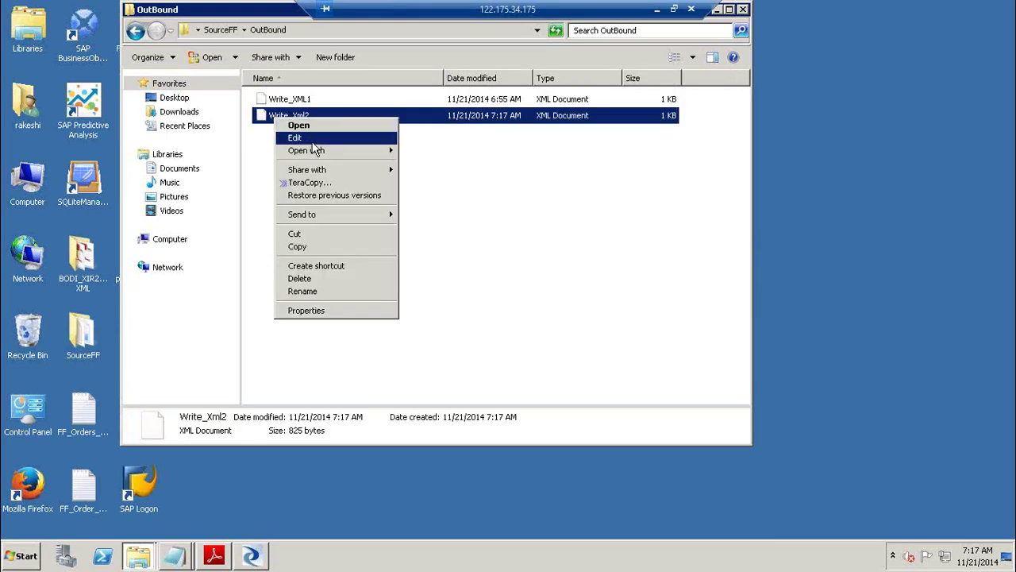
{"action": "mouse_move", "coordinate": [320, 151]}
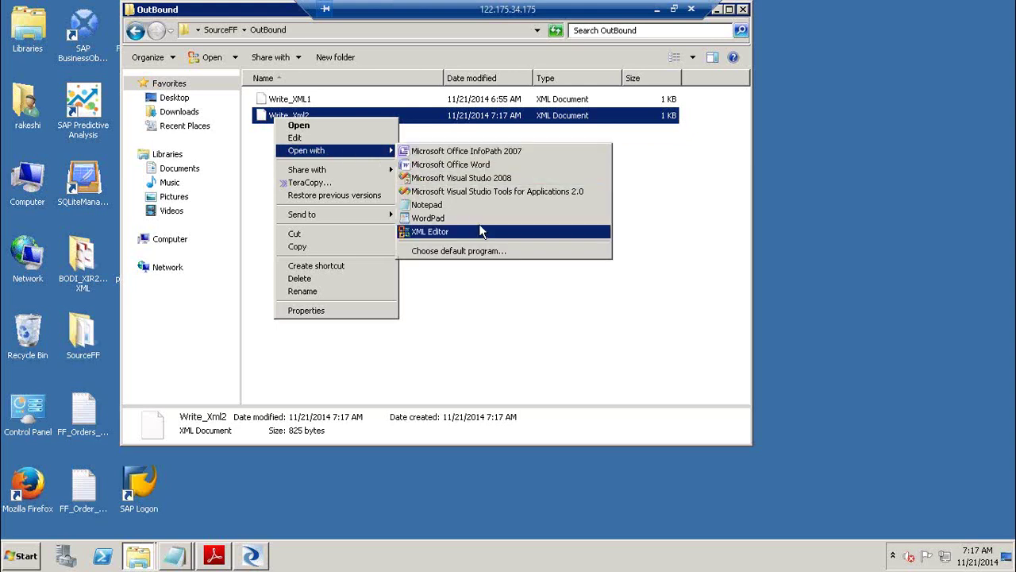
{"action": "left_click", "coordinate": [493, 205]}
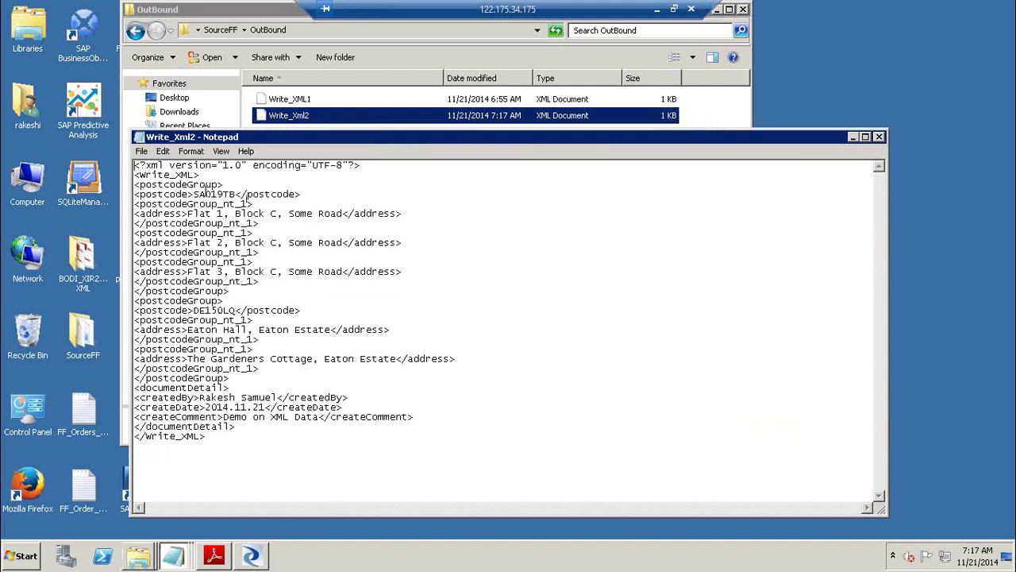
Highlight postcodes SA019TB and DE150LQ, their addresses and createdBy, then close Notepad and OutBound.
{"action": "double_click", "coordinate": [210, 194]}
{"action": "left_click_drag", "start_coordinate": [224, 213], "coordinate": [217, 271]}
{"action": "left_click_drag", "start_coordinate": [199, 310], "coordinate": [224, 329]}
{"action": "left_click_drag", "start_coordinate": [188, 359], "coordinate": [271, 359]}
{"action": "left_click_drag", "start_coordinate": [200, 397], "coordinate": [316, 416]}
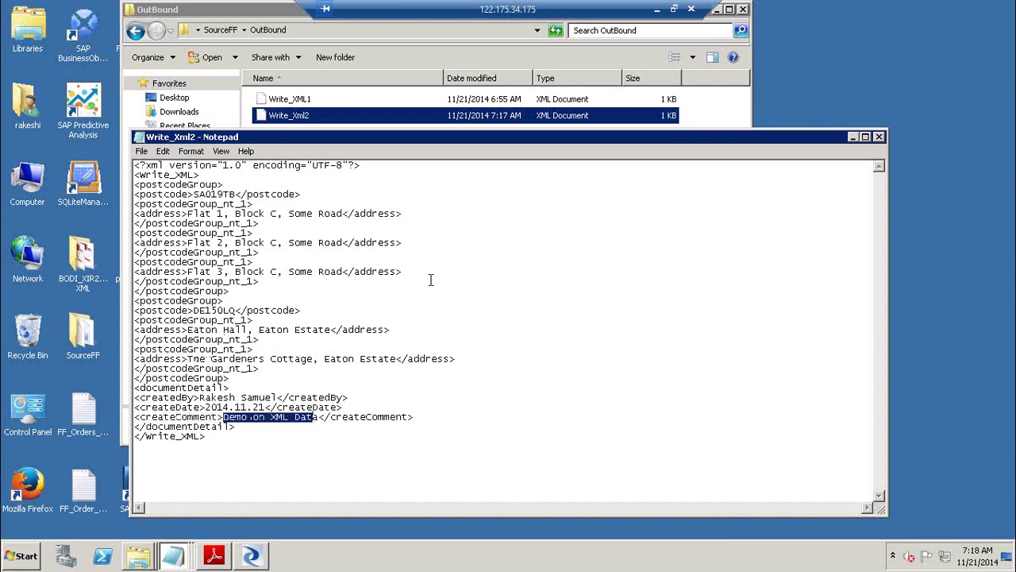
{"action": "left_click", "coordinate": [879, 137]}
{"action": "left_click", "coordinate": [743, 9]}
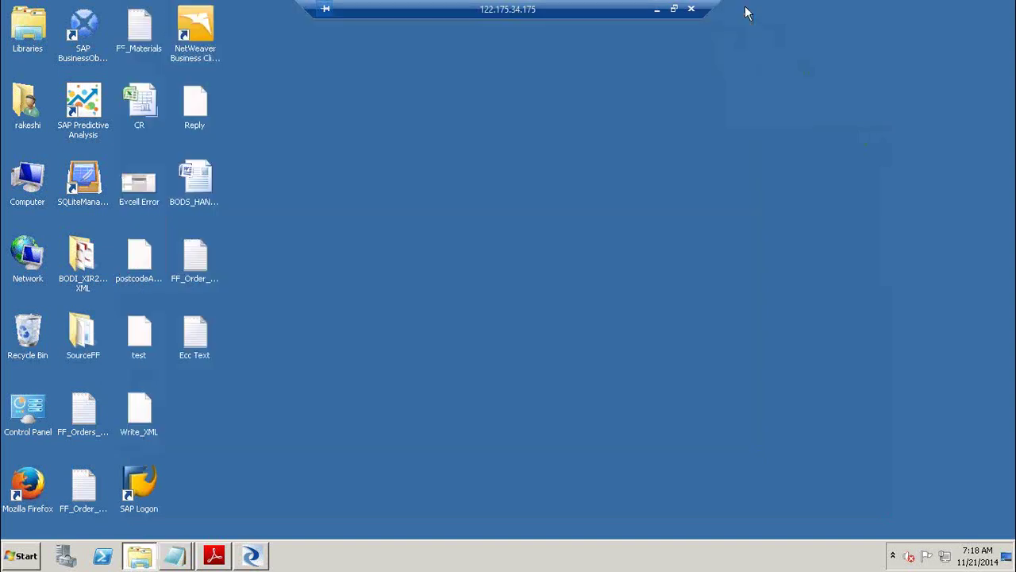
Back in Designer, preview the single XML_DATA row of DEMO_DB_XML and close the preview.
{"action": "left_click", "coordinate": [267, 555]}
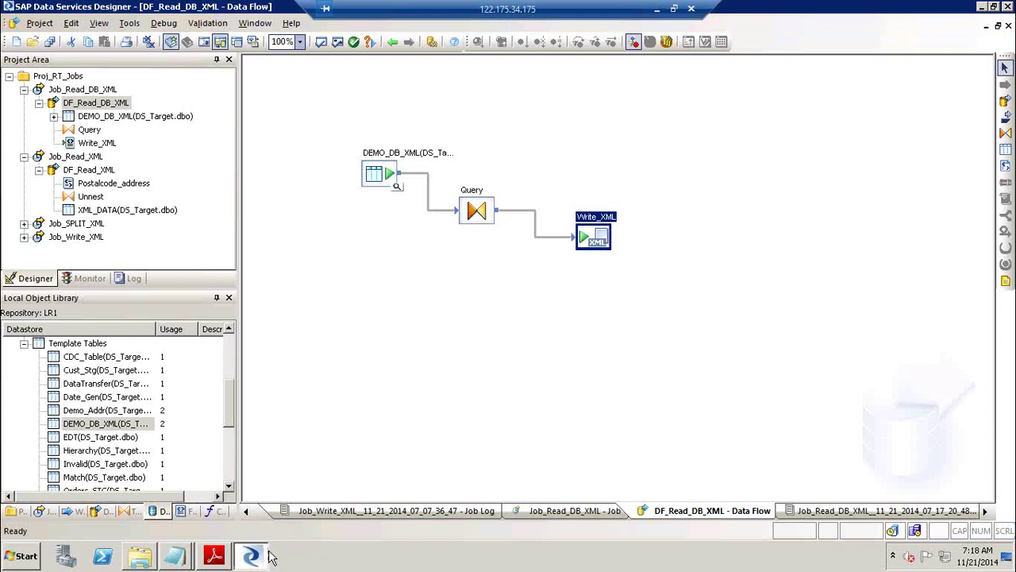
{"action": "left_click", "coordinate": [398, 187]}
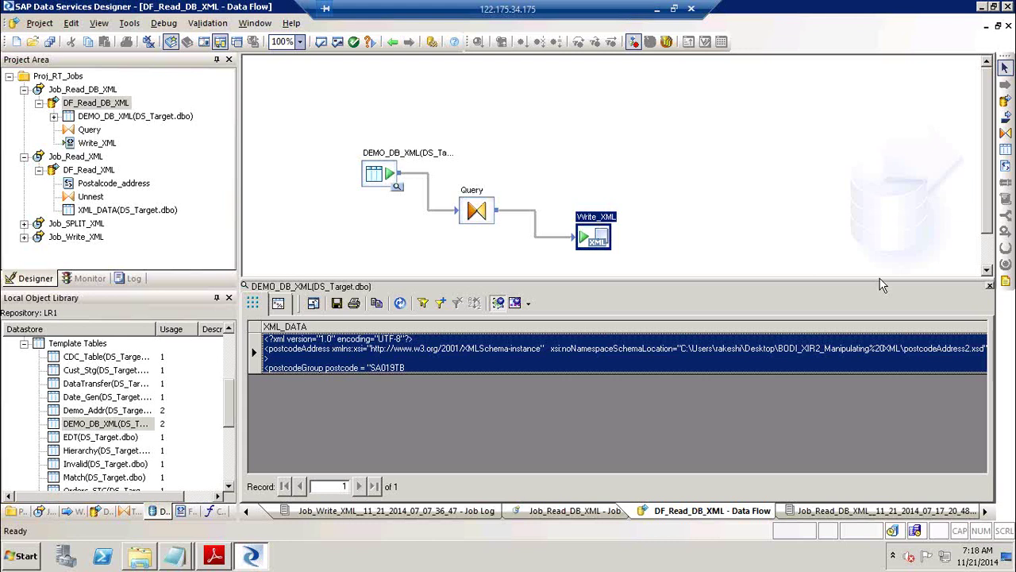
{"action": "left_click", "coordinate": [989, 286]}
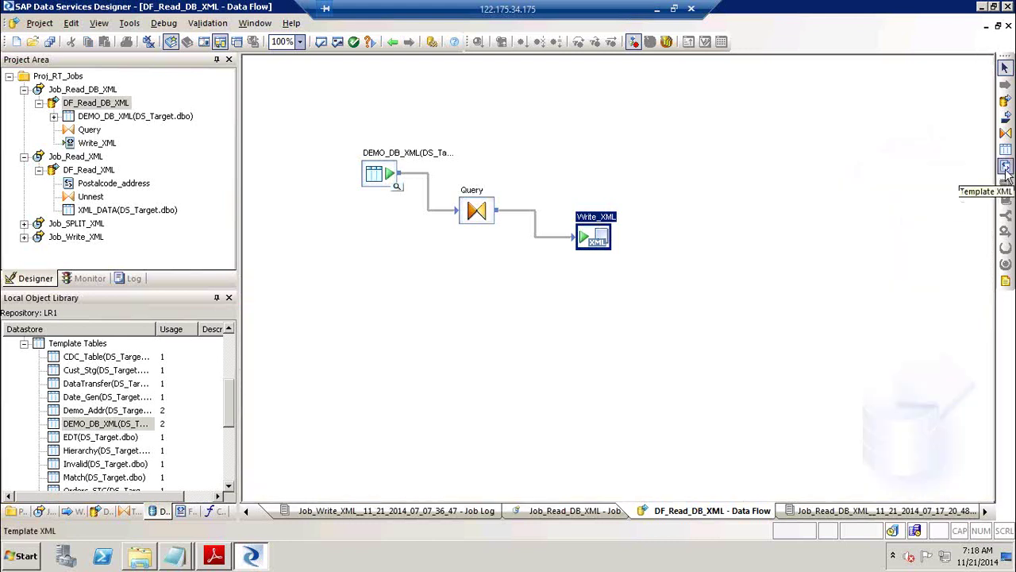
{"action": "left_click", "coordinate": [659, 8]}
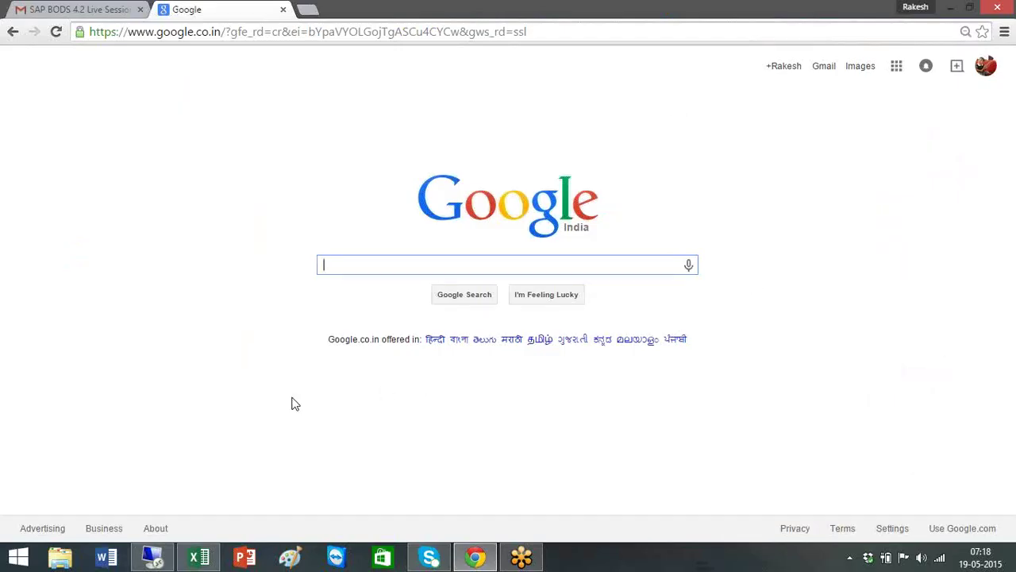
{"action": "left_click", "coordinate": [176, 564]}
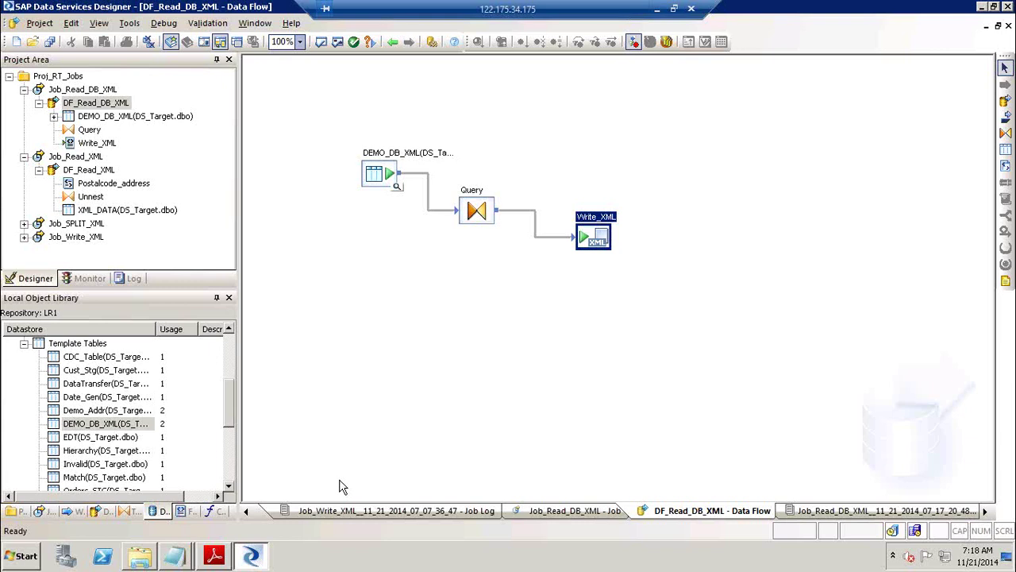
Scroll through pages 32–36 of the manipulating XML data guide.
{"action": "left_click", "coordinate": [214, 555]}
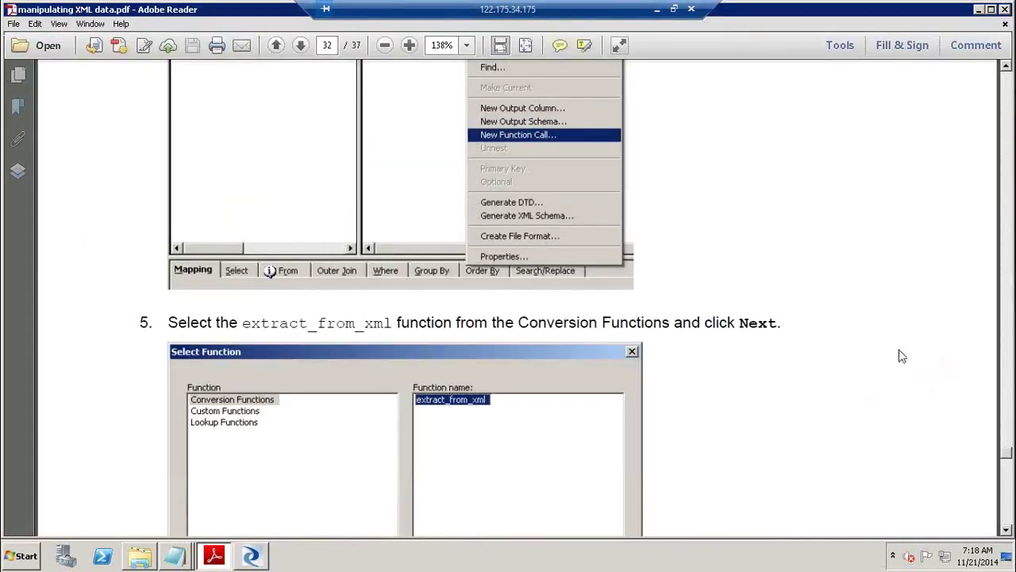
{"action": "scroll", "coordinate": [270, 271], "scroll_direction": "down", "scroll_amount": 5}
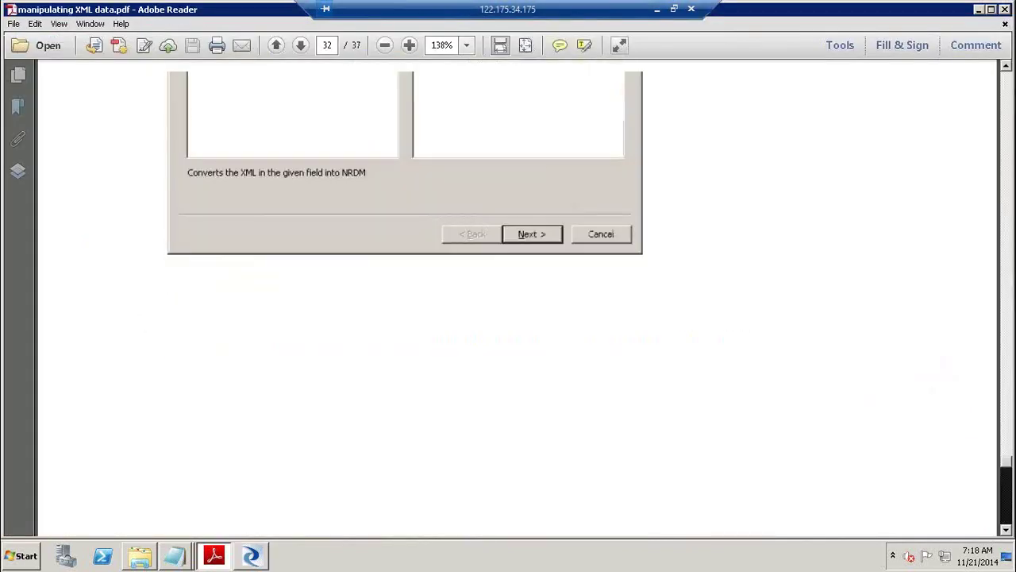
{"action": "scroll", "coordinate": [270, 271], "scroll_direction": "down", "scroll_amount": 5}
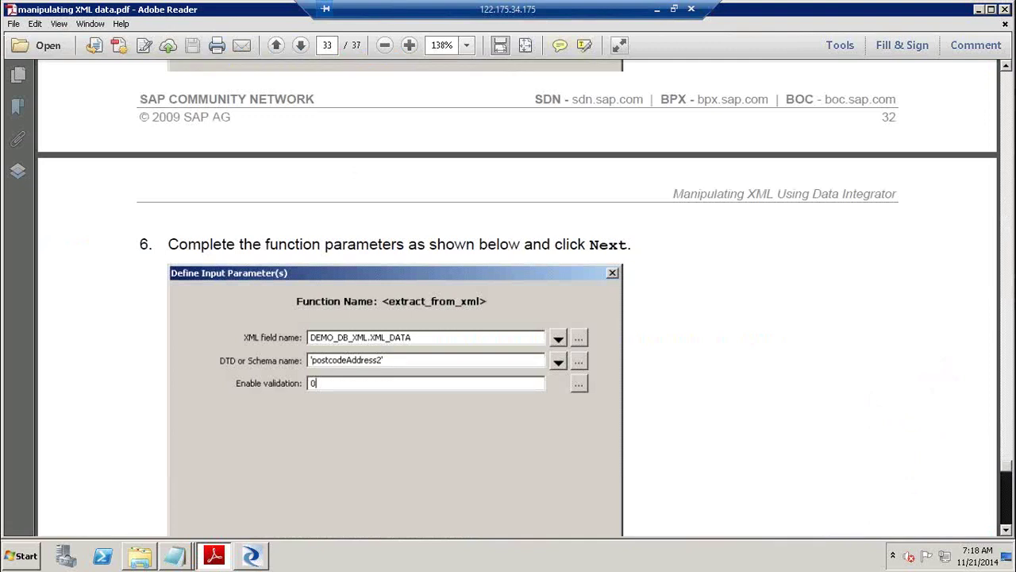
{"action": "scroll", "coordinate": [516, 297], "scroll_direction": "down", "scroll_amount": 5}
{"action": "scroll", "coordinate": [516, 298], "scroll_direction": "down", "scroll_amount": 5}
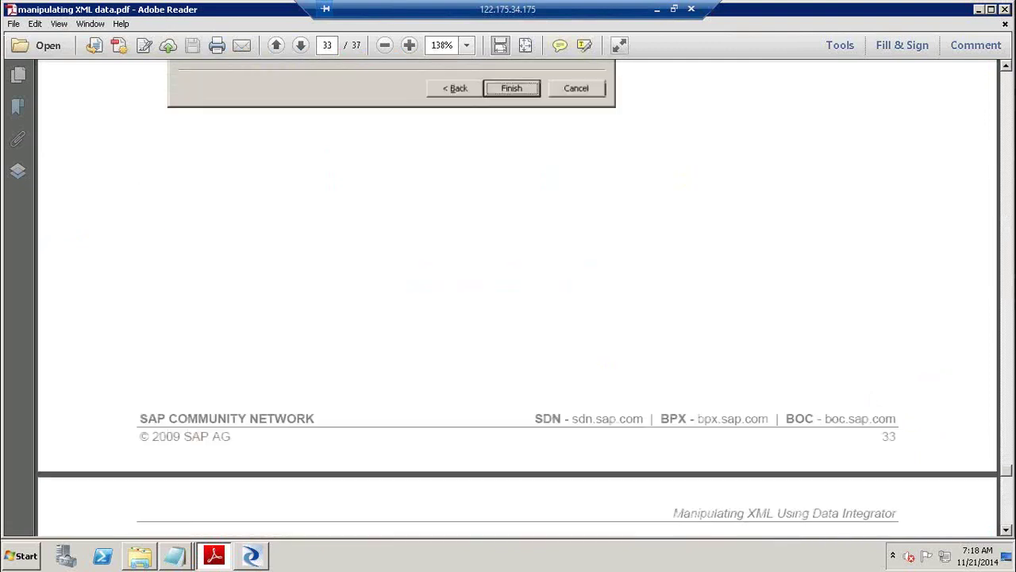
{"action": "scroll", "coordinate": [516, 298], "scroll_direction": "down", "scroll_amount": 10}
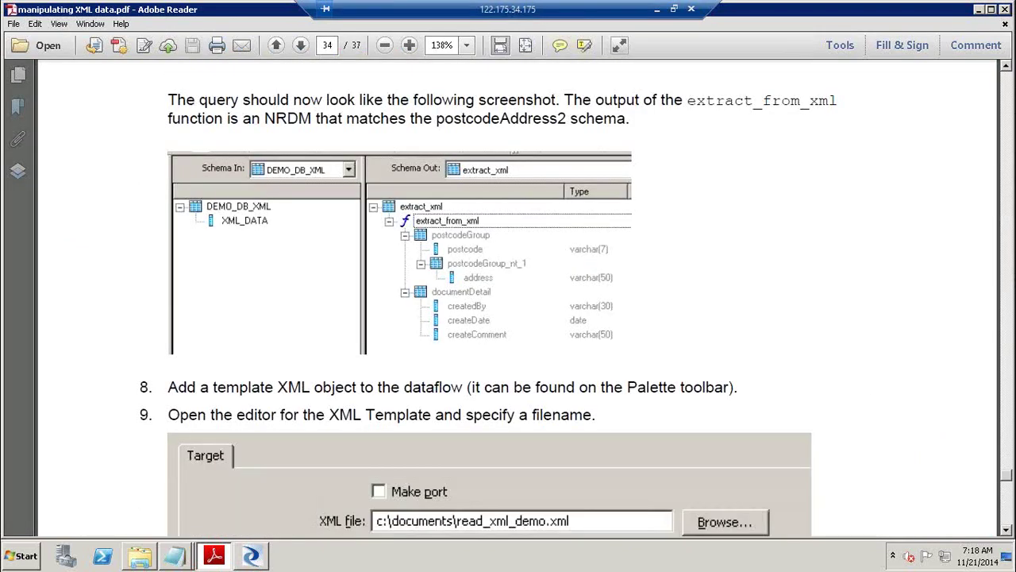
{"action": "scroll", "coordinate": [1008, 517], "scroll_direction": "down", "scroll_amount": 10}
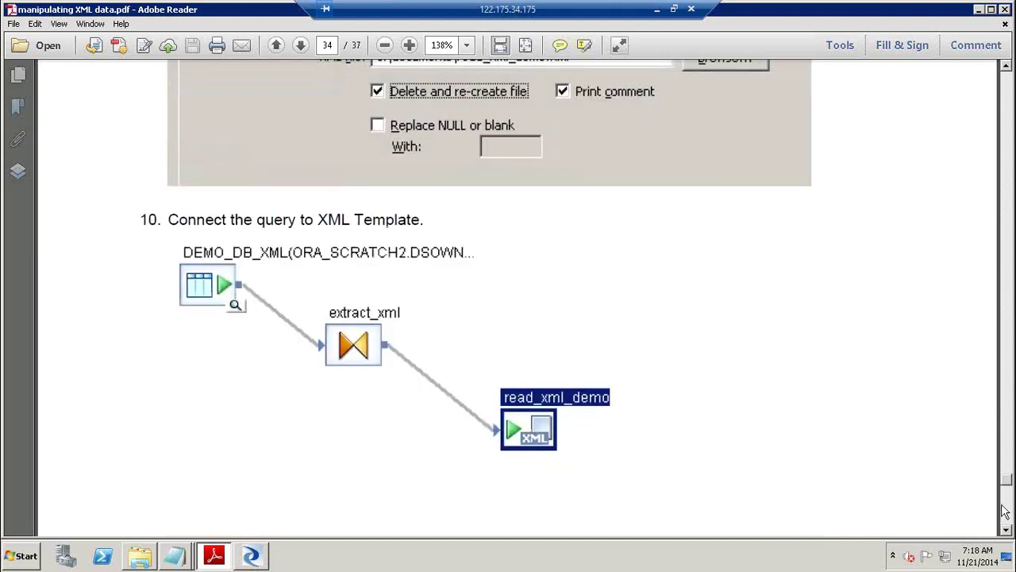
{"action": "scroll", "coordinate": [1008, 518], "scroll_direction": "down", "scroll_amount": 5}
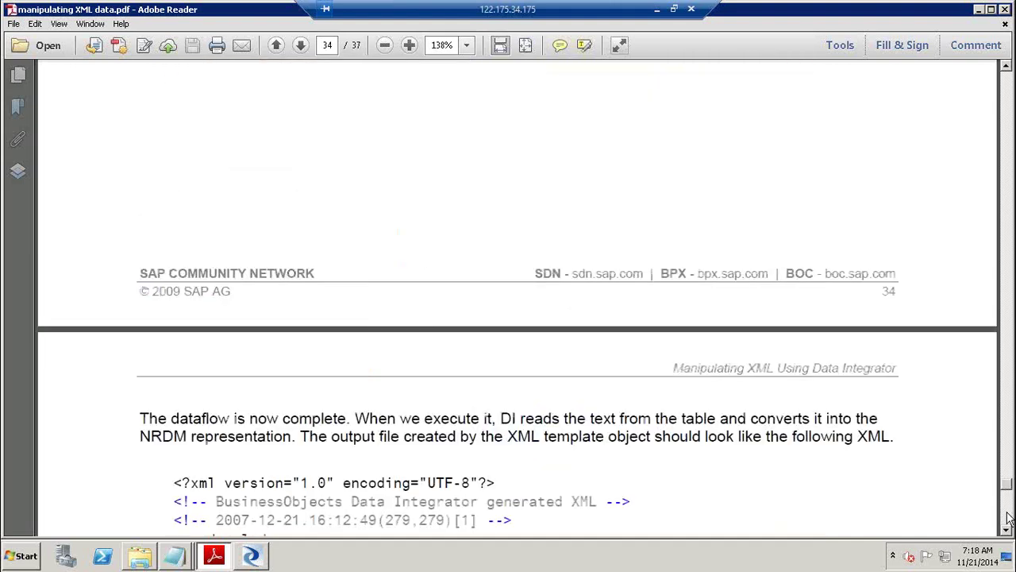
{"action": "scroll", "coordinate": [1009, 518], "scroll_direction": "down", "scroll_amount": 5}
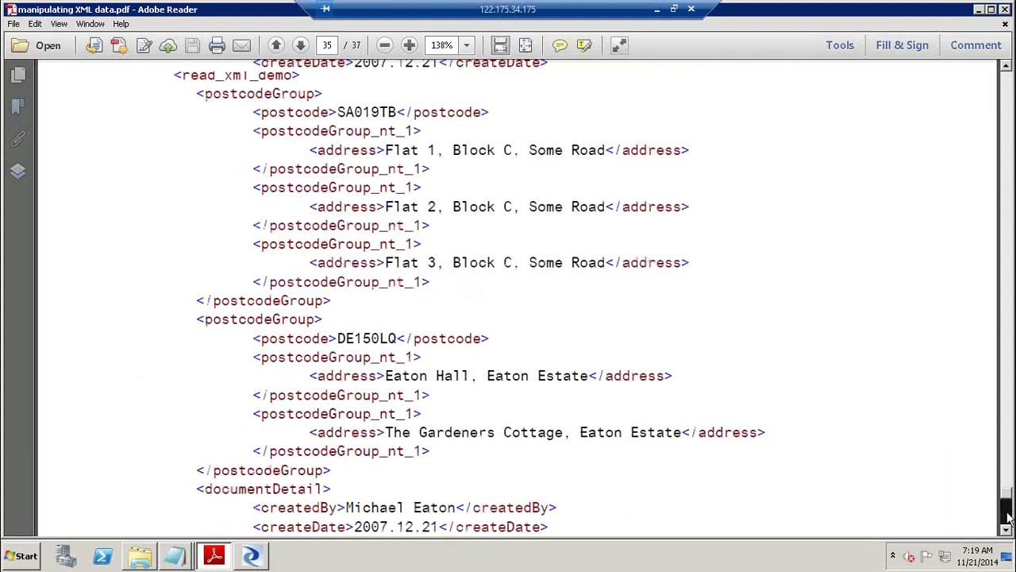
{"action": "scroll", "coordinate": [1008, 517], "scroll_direction": "down", "scroll_amount": 10}
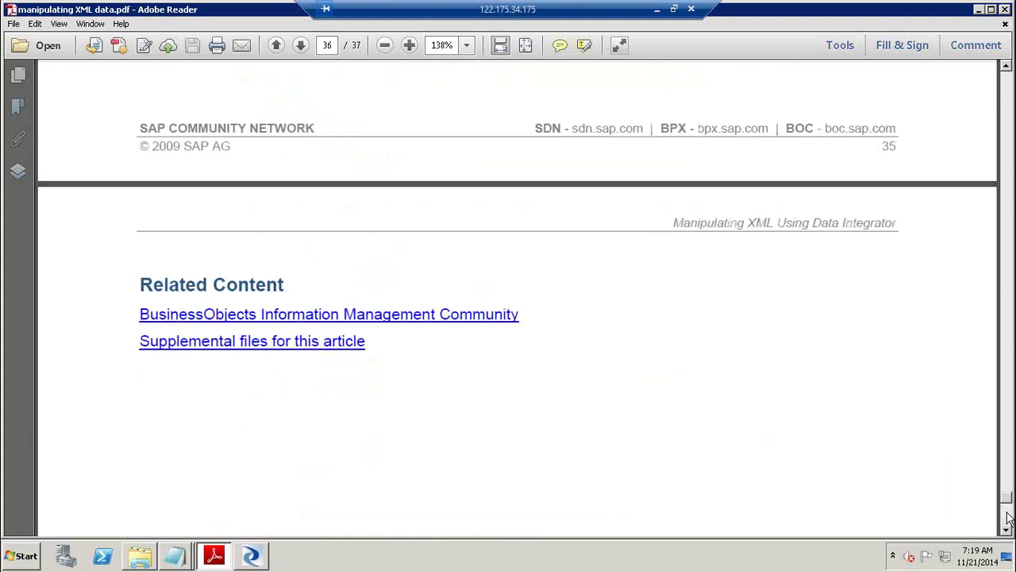
{"action": "scroll", "coordinate": [1008, 518], "scroll_direction": "down", "scroll_amount": 5}
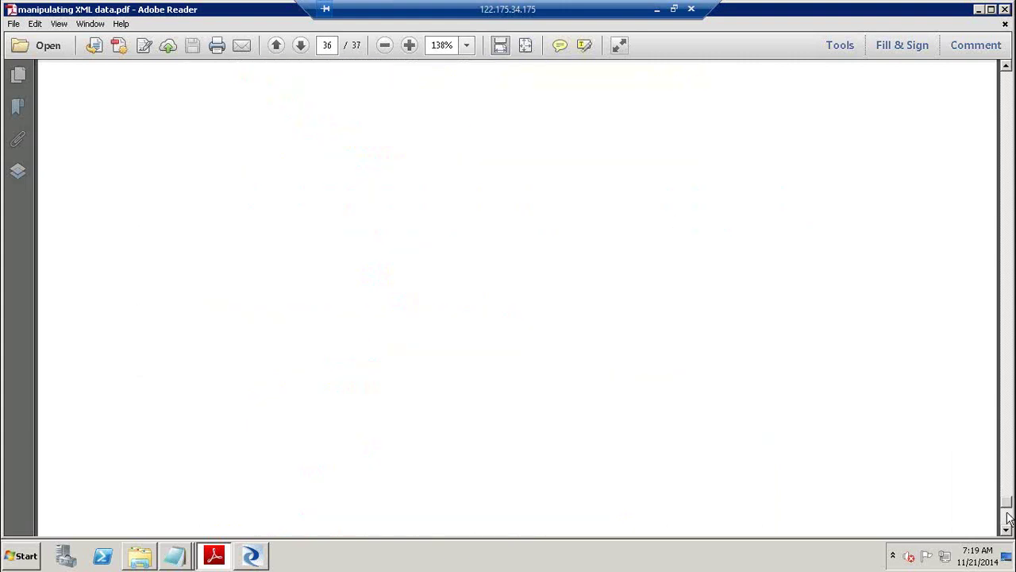
{"action": "scroll", "coordinate": [1011, 389], "scroll_direction": "up", "scroll_amount": 12}
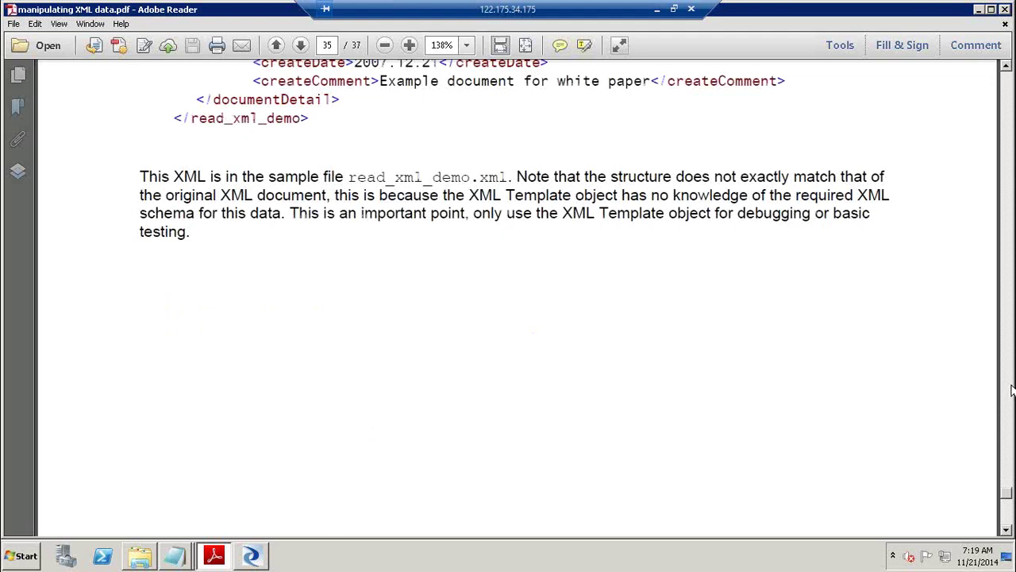
Page back to step 10 on page 34 and select its dataflow diagram and XML template images.
{"action": "left_click", "coordinate": [1011, 389]}
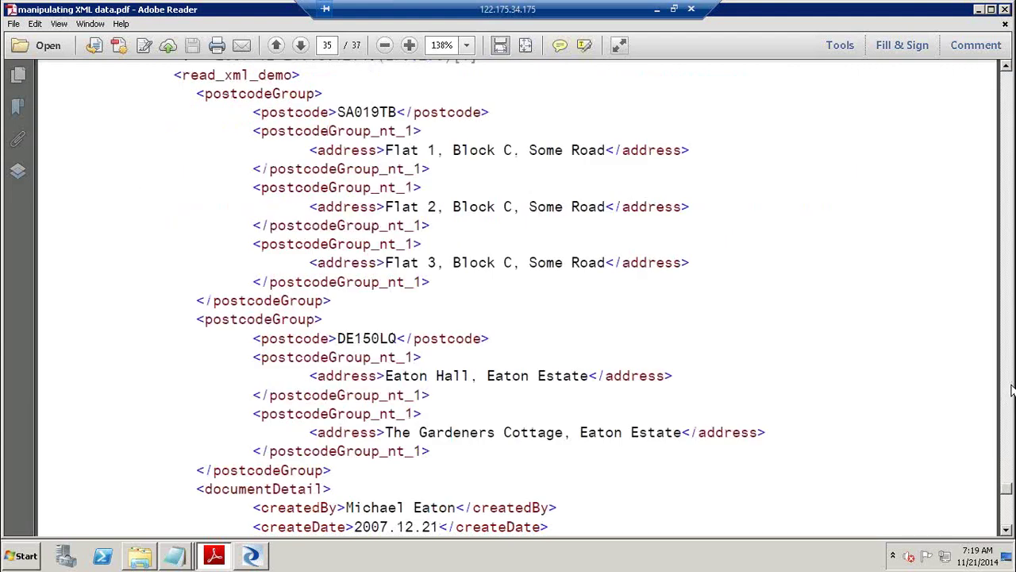
{"action": "left_click", "coordinate": [1011, 389]}
{"action": "left_click", "coordinate": [1012, 389]}
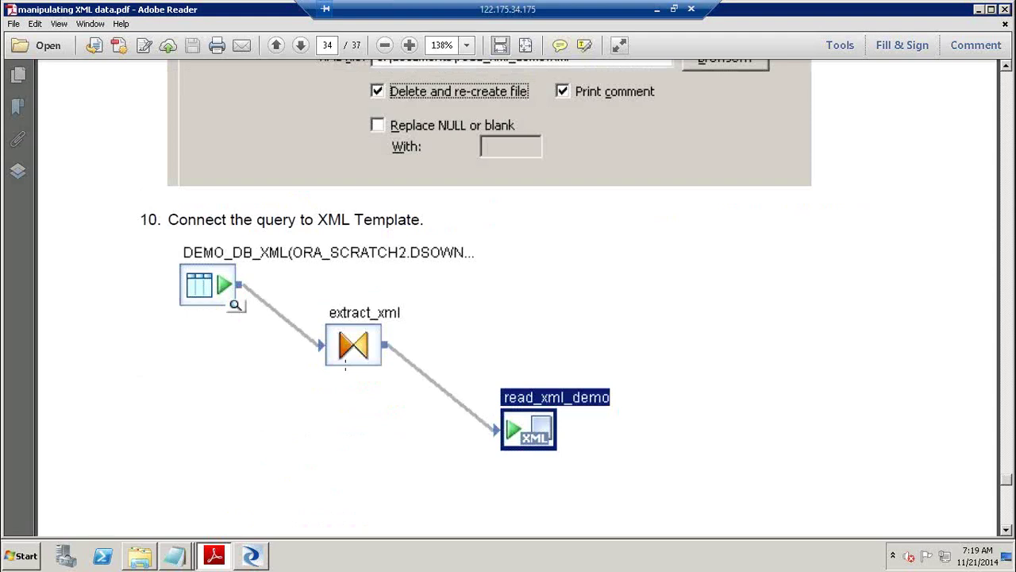
{"action": "left_click", "coordinate": [345, 367]}
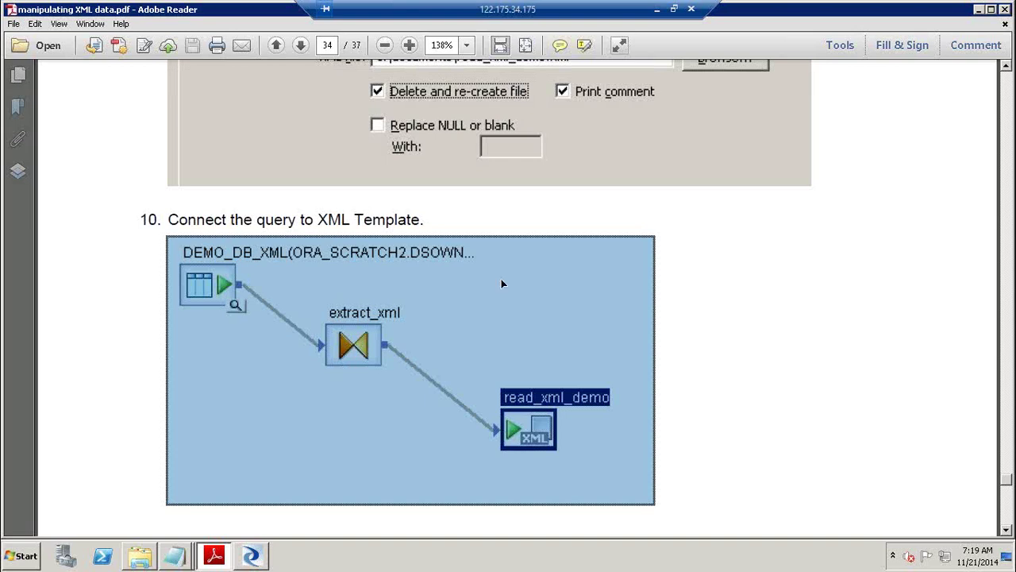
{"action": "left_click", "coordinate": [740, 290]}
{"action": "left_click", "coordinate": [433, 338]}
{"action": "left_click", "coordinate": [579, 118]}
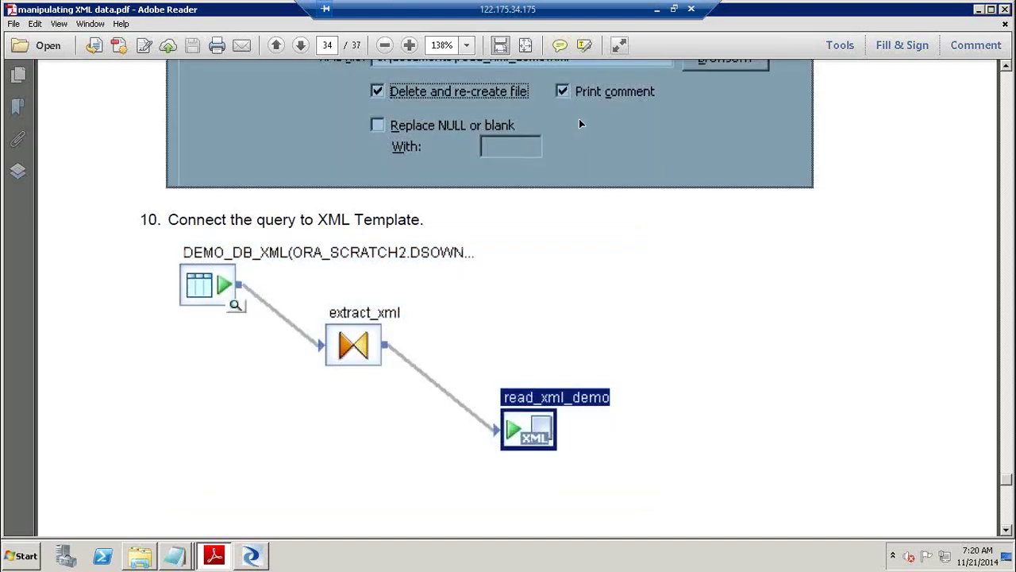
{"action": "left_click", "coordinate": [1008, 105]}
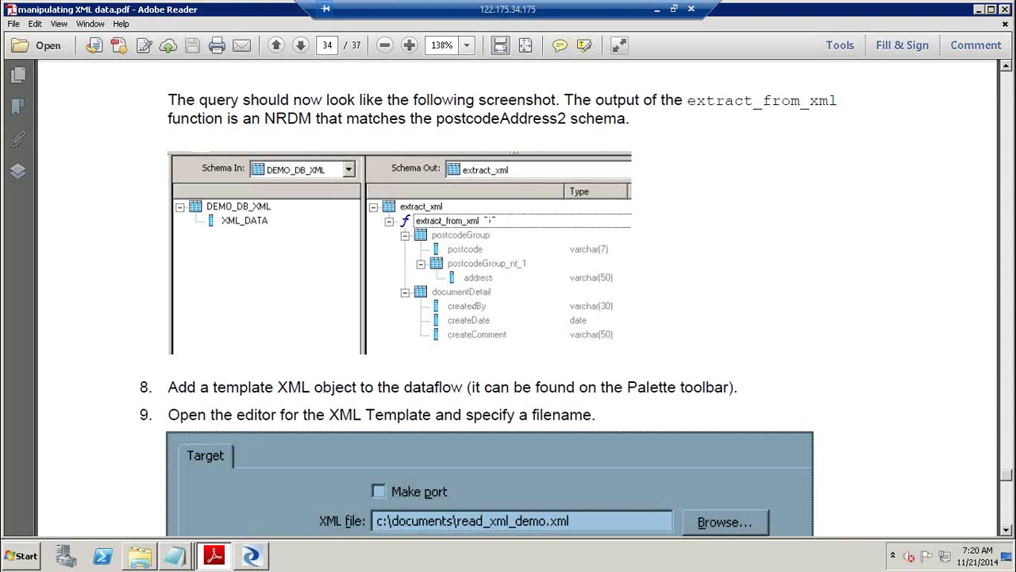
{"action": "left_click", "coordinate": [1011, 517]}
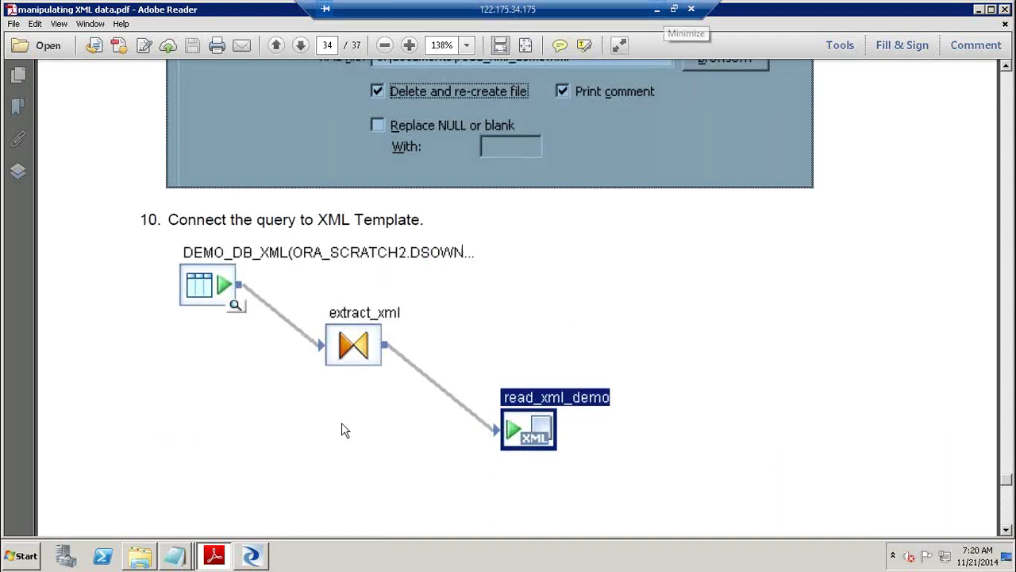
Open RealTimeJob1.pdf from the BODI_XIR2_Manipulating XML folder, maximize it, and page to page 2.
{"action": "left_click", "coordinate": [150, 562]}
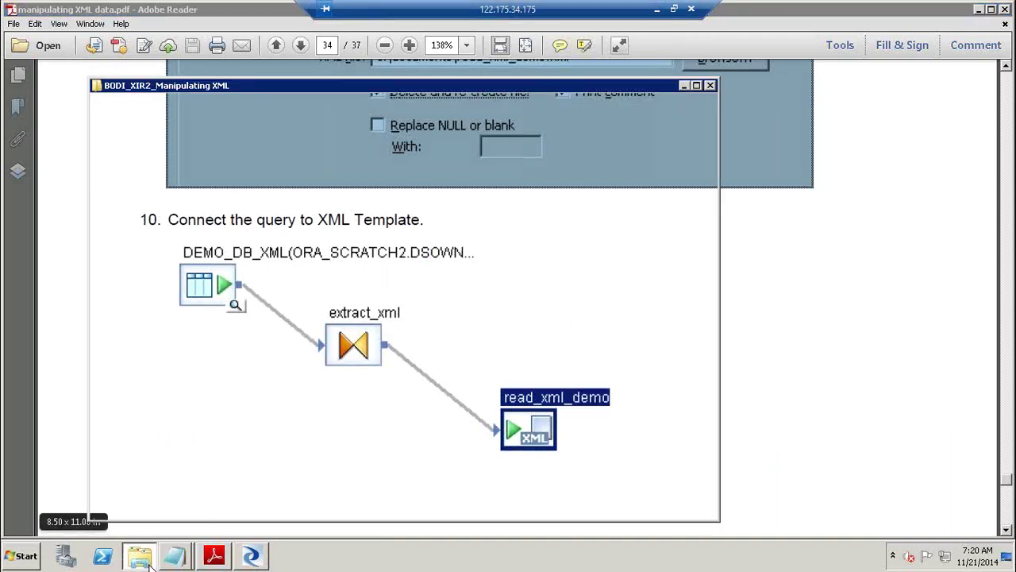
{"action": "left_click", "coordinate": [318, 423]}
{"action": "double_click", "coordinate": [279, 373]}
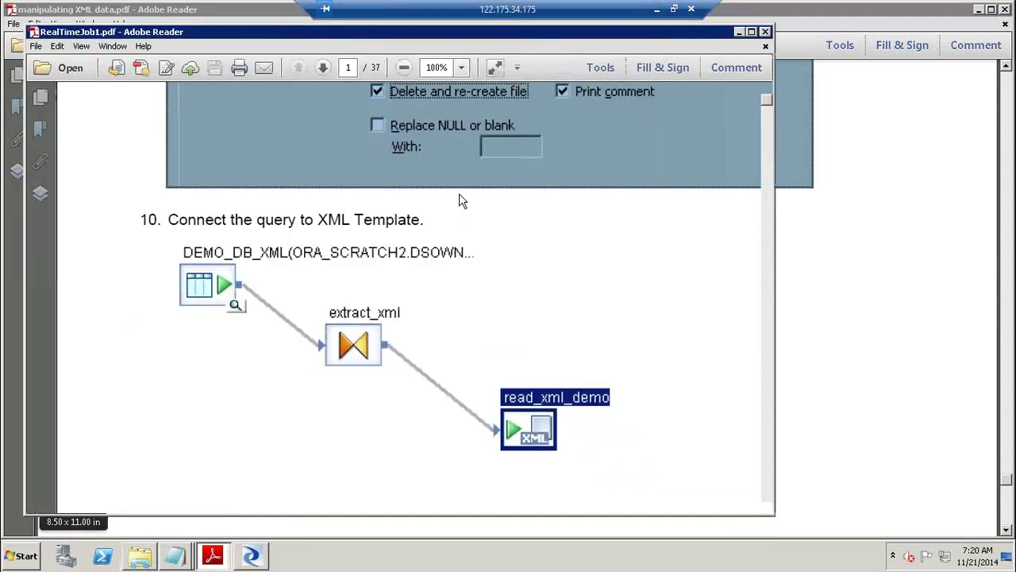
{"action": "left_click", "coordinate": [754, 32]}
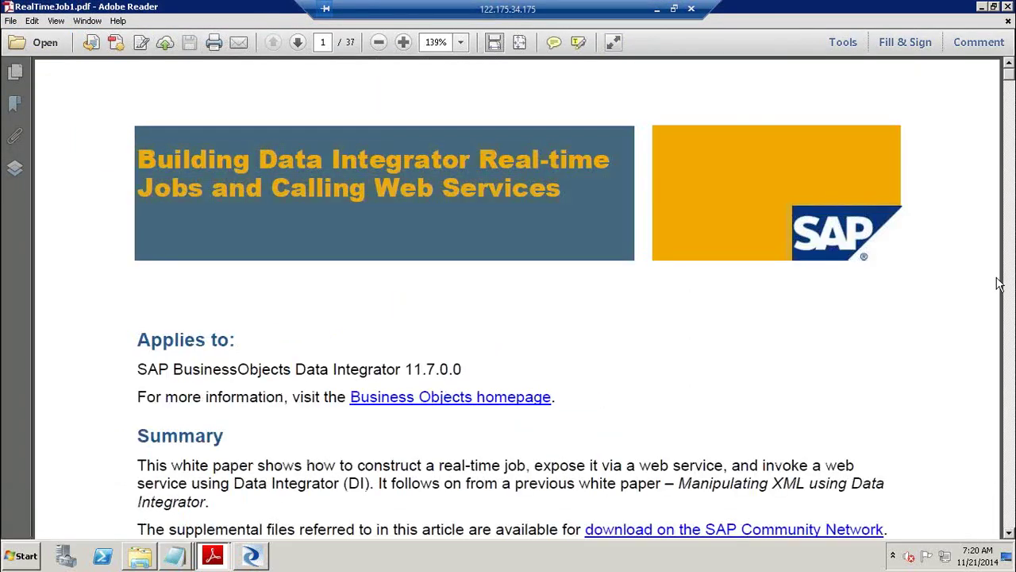
{"action": "left_click", "coordinate": [1011, 429]}
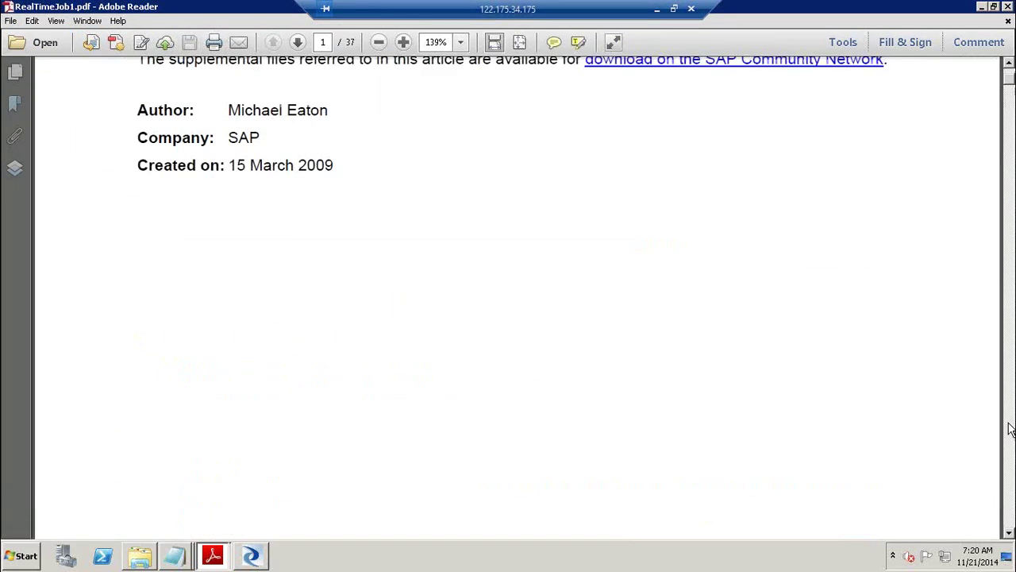
{"action": "left_click", "coordinate": [1010, 429]}
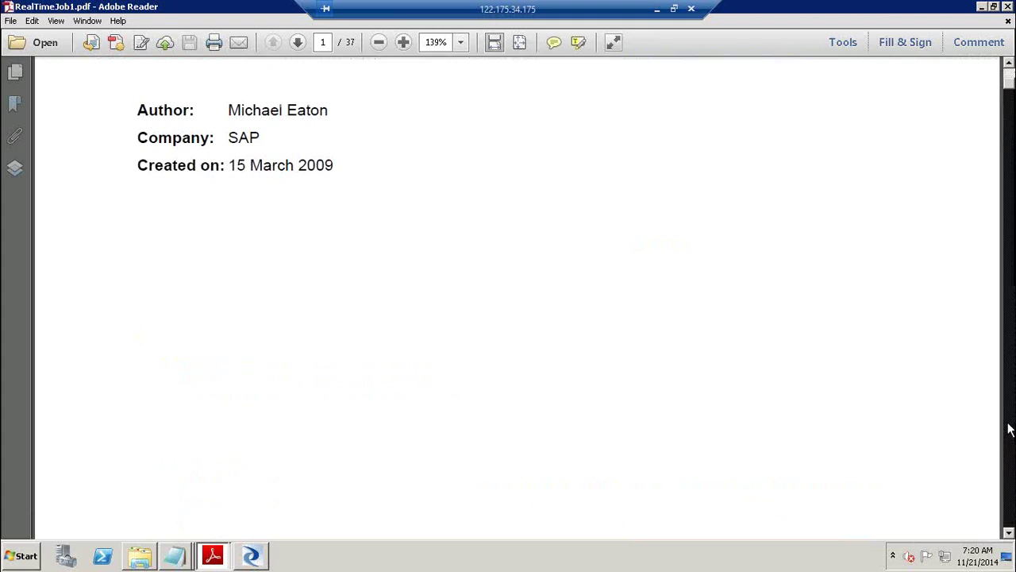
{"action": "left_click", "coordinate": [1010, 429]}
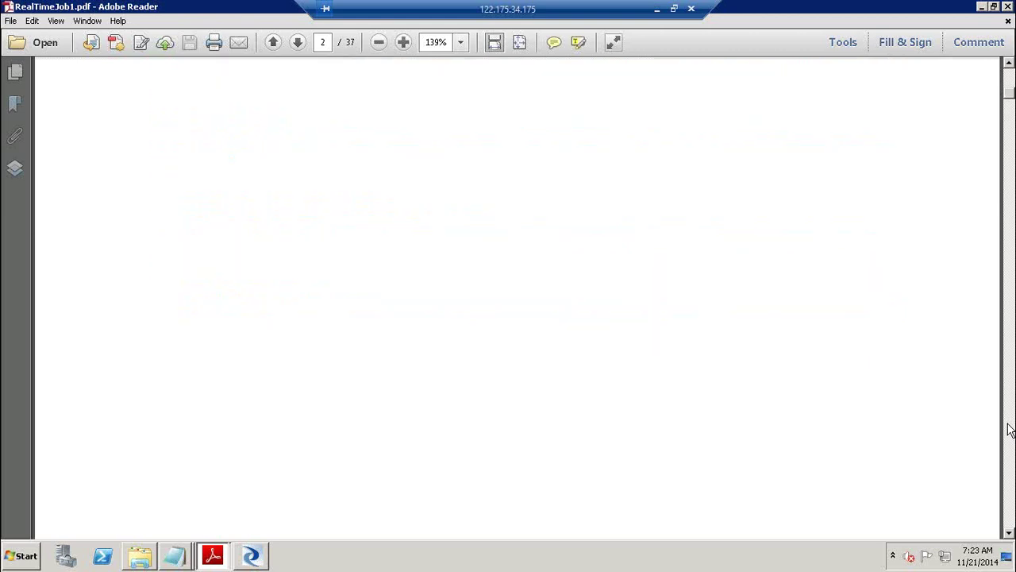
Page down through page 2 of RealTimeJob1.pdf to its Sample Use Case–Copyright sections.
{"action": "left_click", "coordinate": [1010, 428]}
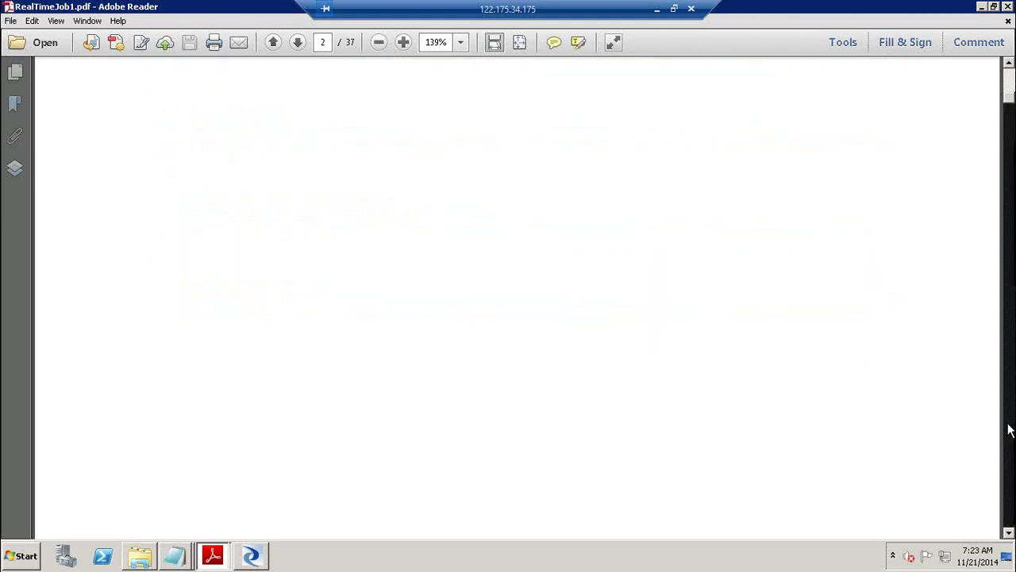
Page to 'Ensuring the Correct Configuration' on page 3 and highlight its three setup tasks.
{"action": "left_click", "coordinate": [1010, 428]}
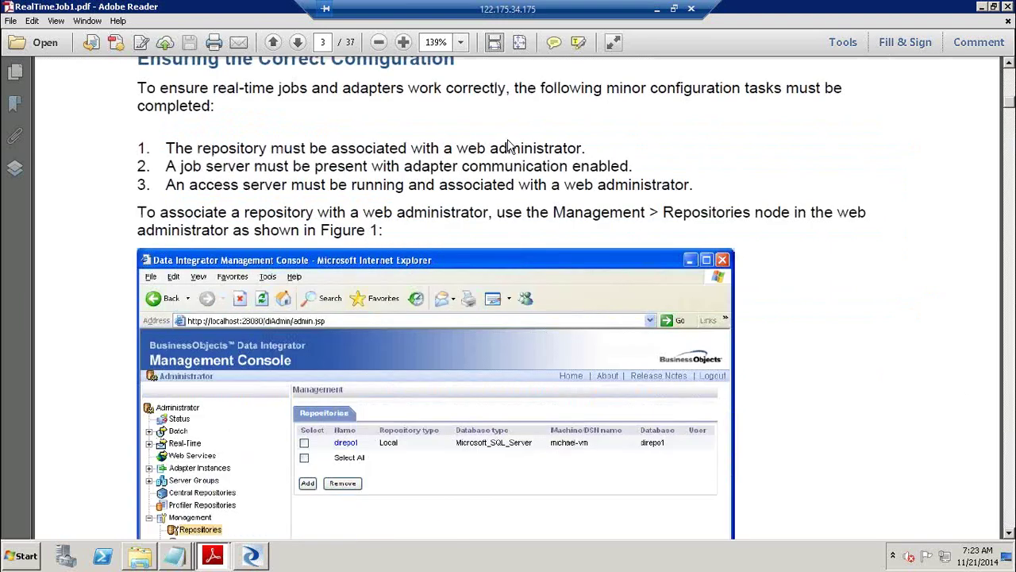
{"action": "left_click_drag", "start_coordinate": [139, 147], "coordinate": [705, 178]}
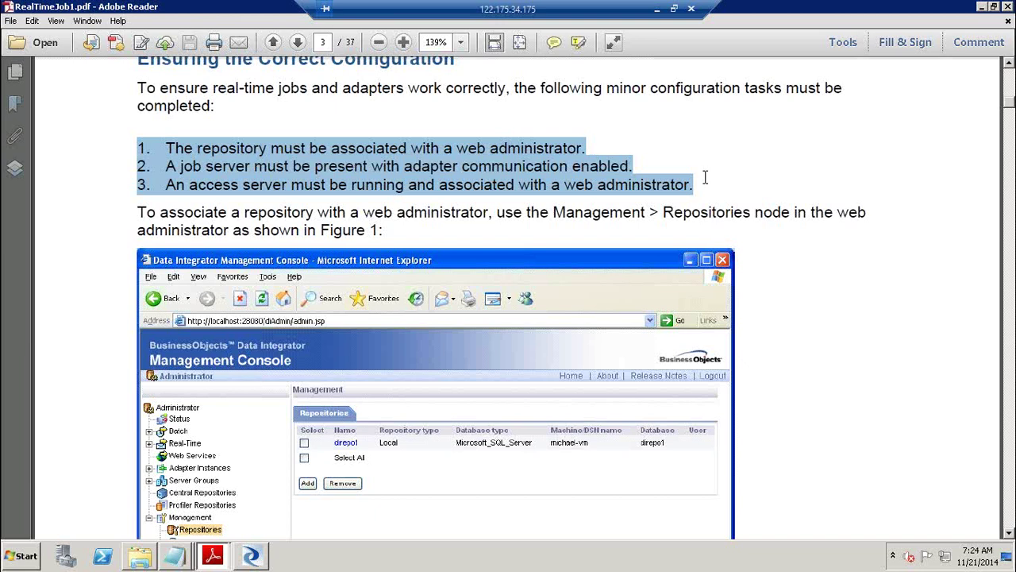
{"action": "left_click", "coordinate": [330, 89]}
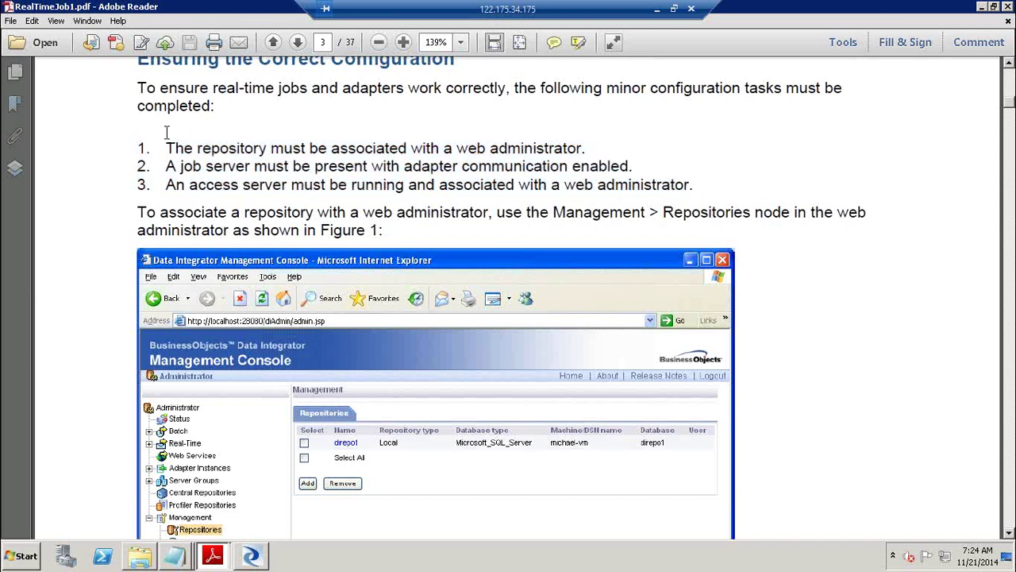
{"action": "left_click_drag", "start_coordinate": [166, 147], "coordinate": [598, 147]}
{"action": "left_click", "coordinate": [598, 147]}
{"action": "left_click", "coordinate": [163, 148], "text": "shift"}
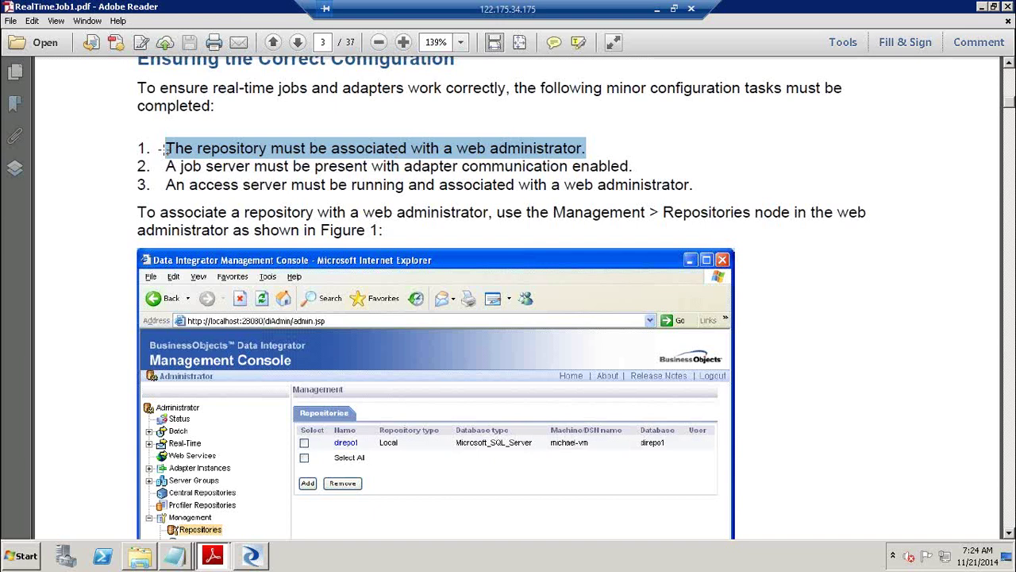
{"action": "left_click", "coordinate": [153, 146]}
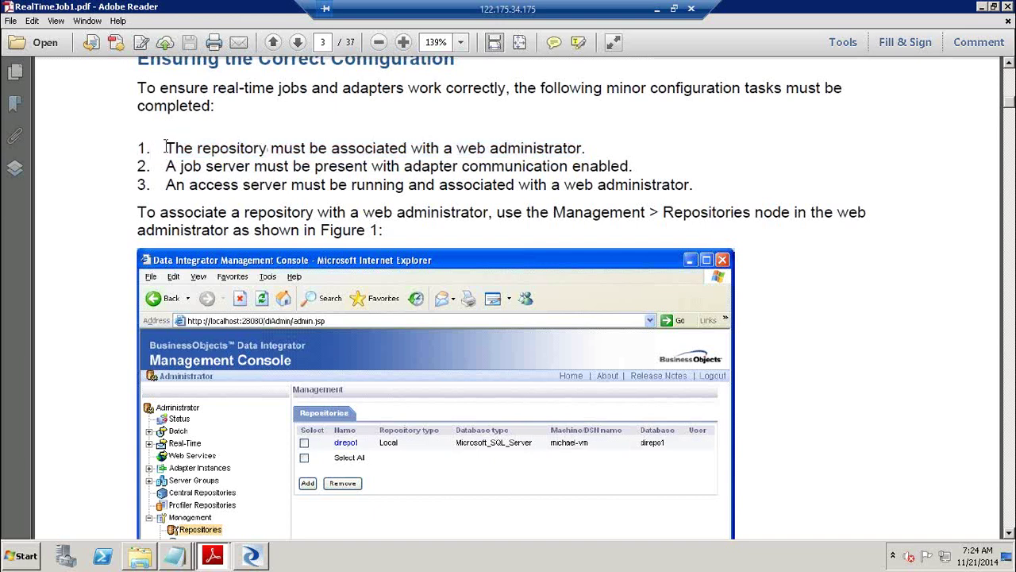
{"action": "left_click", "coordinate": [587, 148]}
{"action": "left_click", "coordinate": [165, 166]}
{"action": "left_click", "coordinate": [636, 166], "text": "shift"}
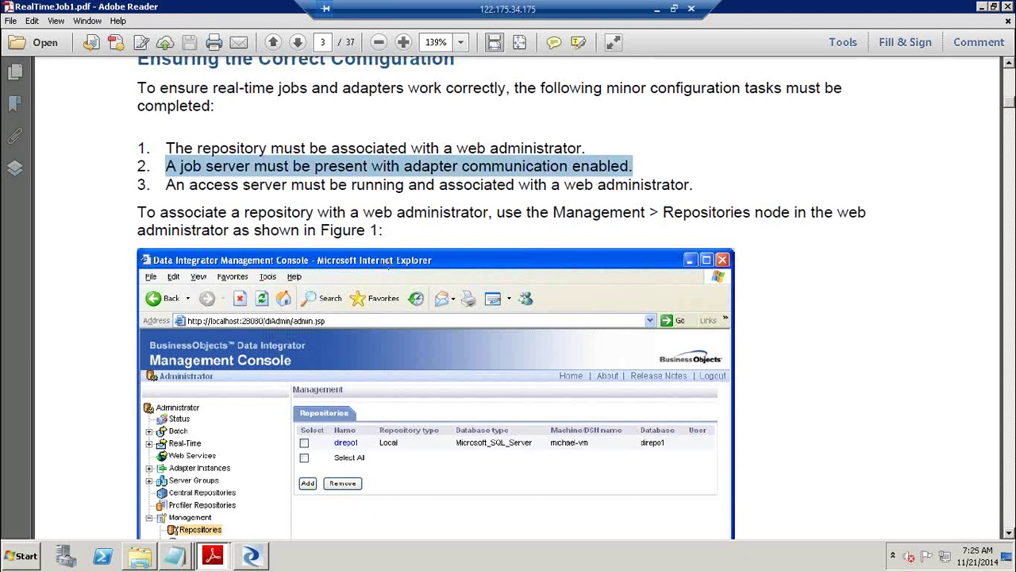
Launch Data Services Server Manager from the SAP Data Services 4.2 Start menu group.
{"action": "left_click", "coordinate": [30, 558]}
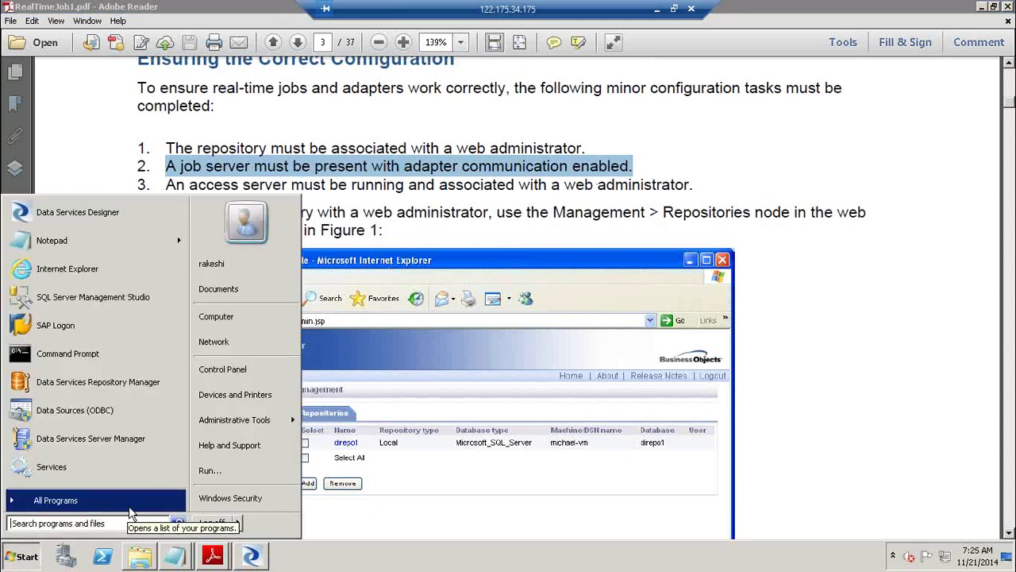
{"action": "left_click", "coordinate": [130, 508]}
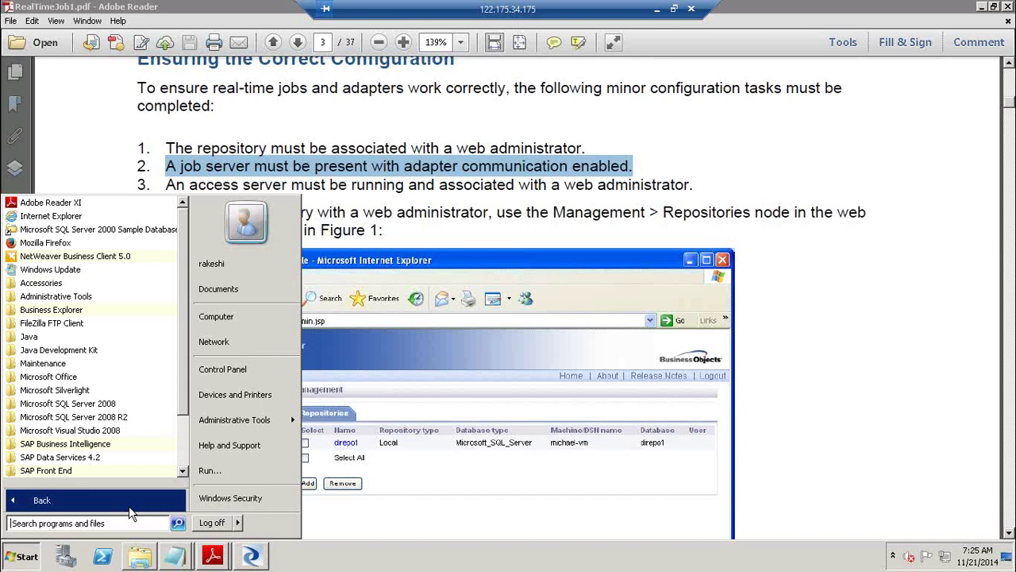
{"action": "left_click", "coordinate": [96, 459]}
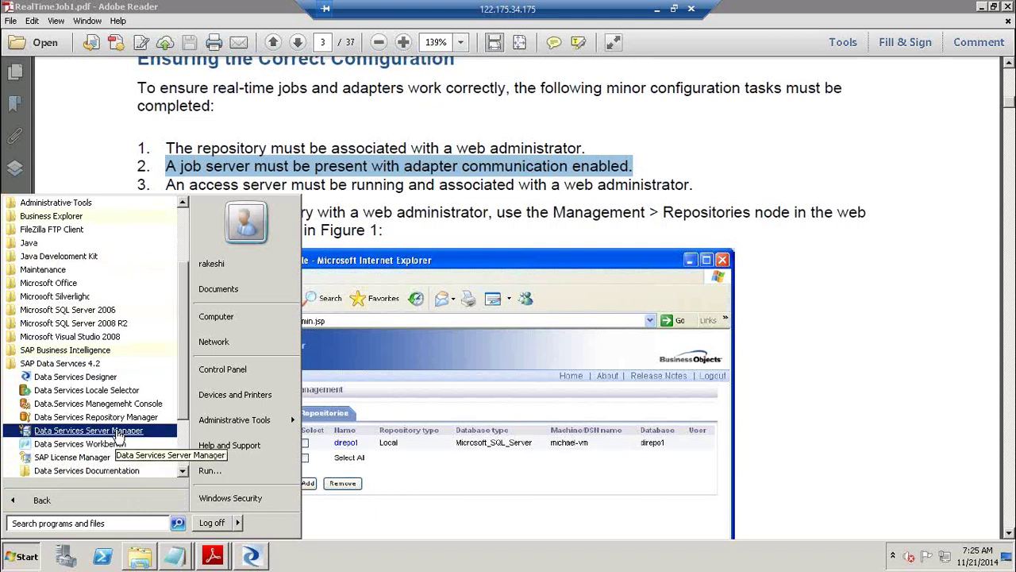
{"action": "left_click", "coordinate": [116, 432]}
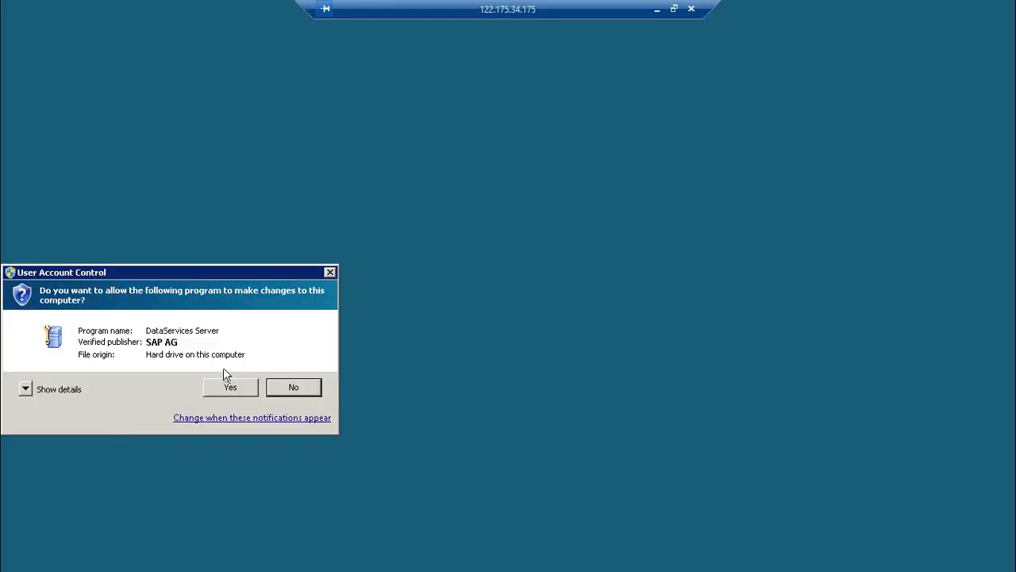
Approve the UAC prompt, reposition Server Manager, and open the Job Server Configuration Editor.
{"action": "left_click", "coordinate": [230, 387]}
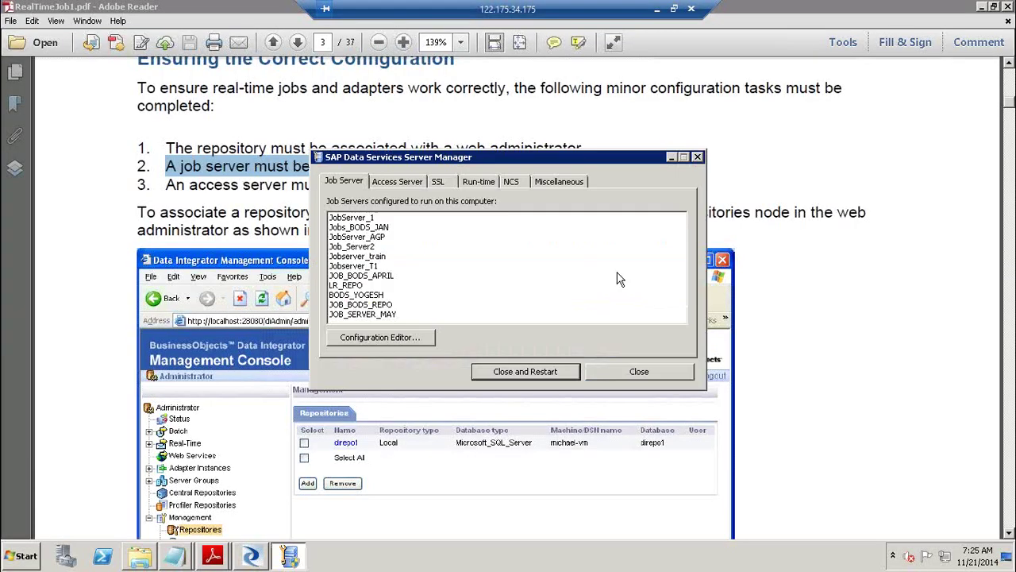
{"action": "left_click_drag", "start_coordinate": [507, 155], "coordinate": [795, 205]}
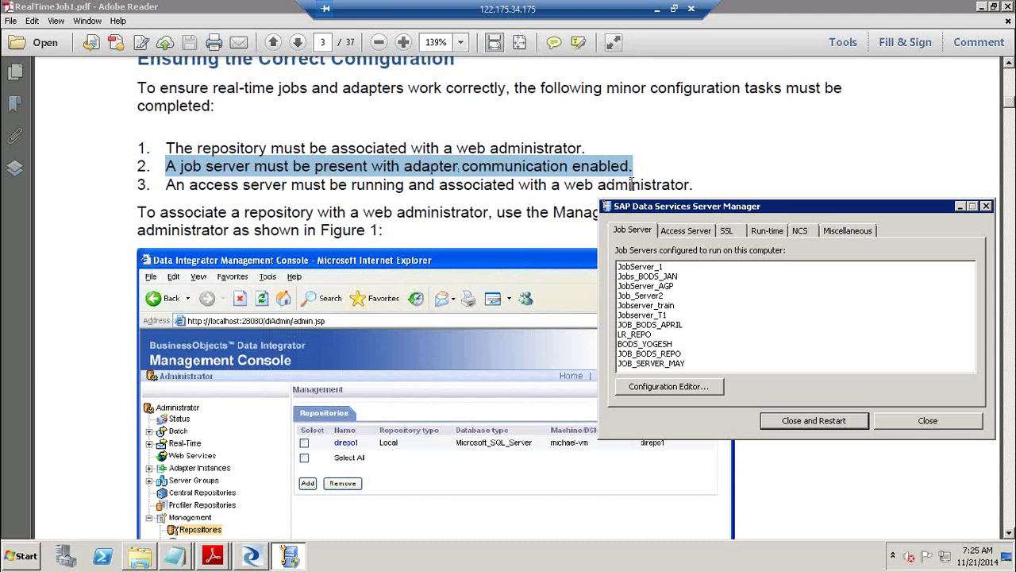
{"action": "left_click_drag", "start_coordinate": [670, 207], "coordinate": [626, 127]}
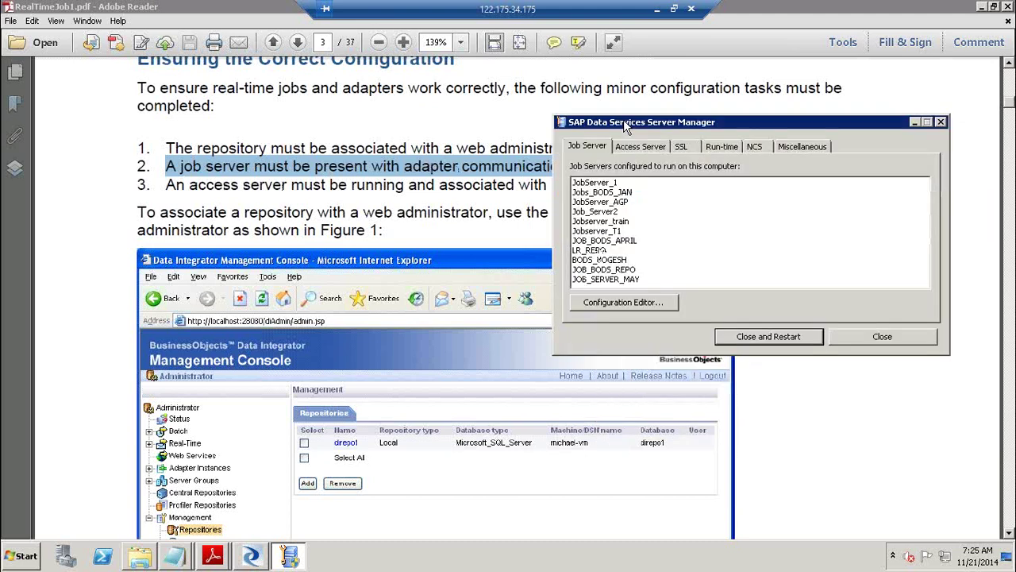
{"action": "left_click", "coordinate": [262, 558]}
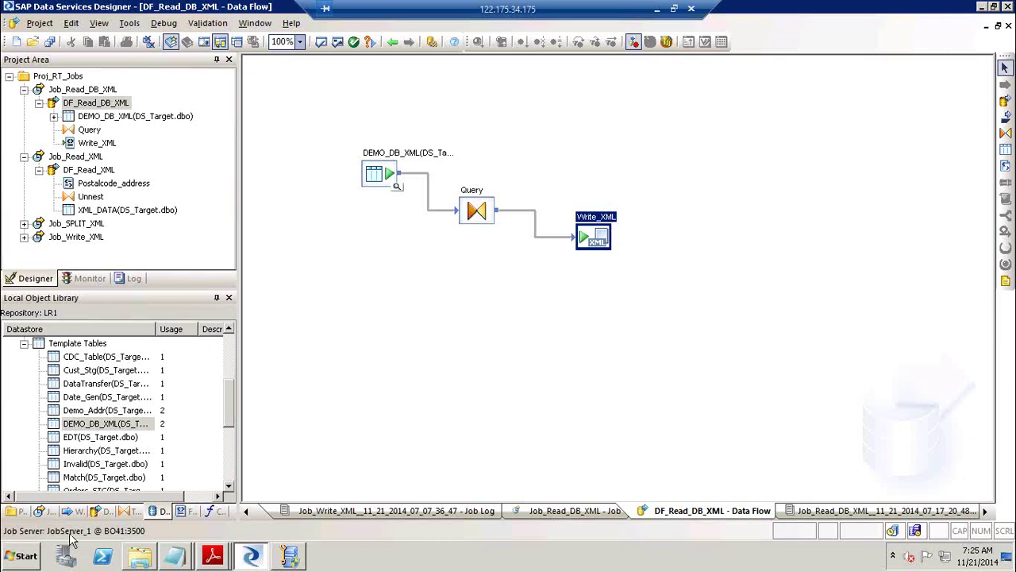
{"action": "left_click", "coordinate": [290, 555]}
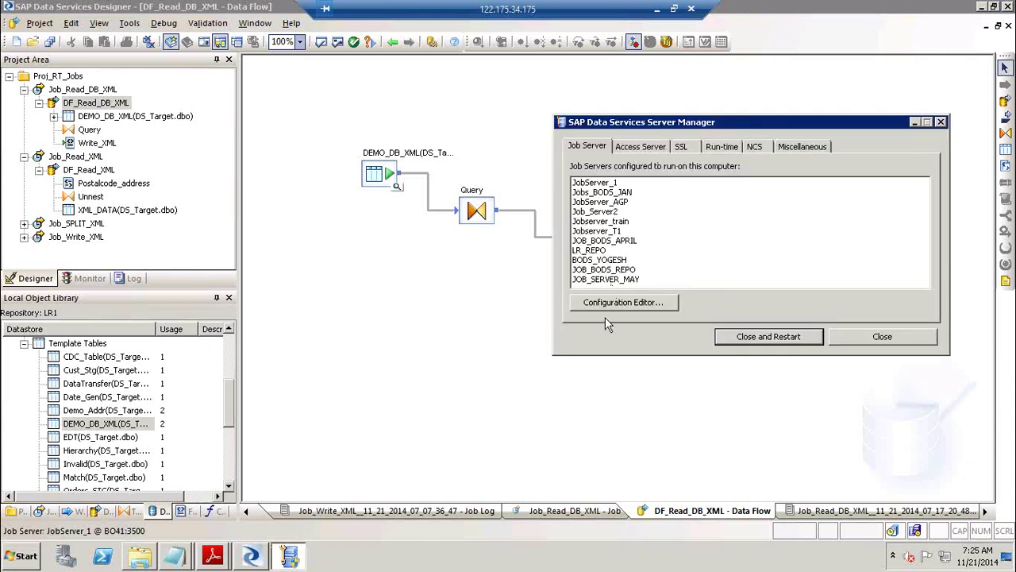
{"action": "left_click", "coordinate": [623, 302]}
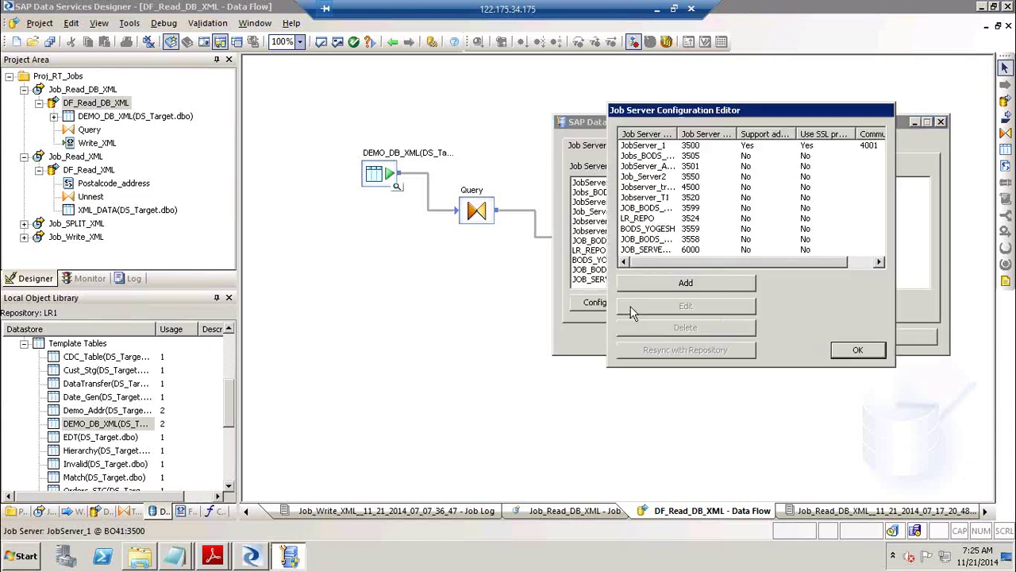
Select JobServer_1, widen the adapter and SSL columns to check port 4001, then edit it.
{"action": "left_click", "coordinate": [658, 147]}
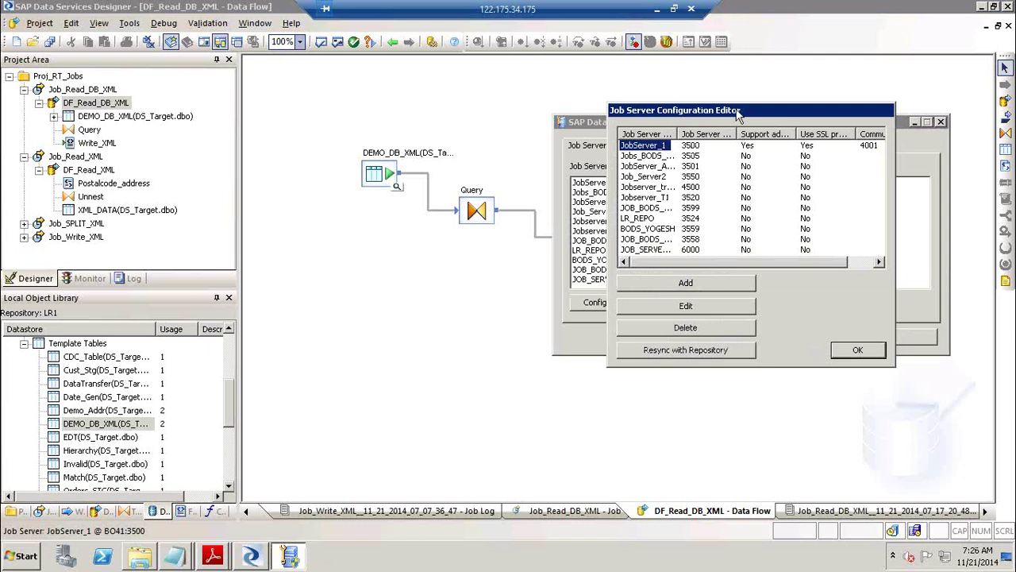
{"action": "left_click_drag", "start_coordinate": [734, 111], "coordinate": [635, 103]}
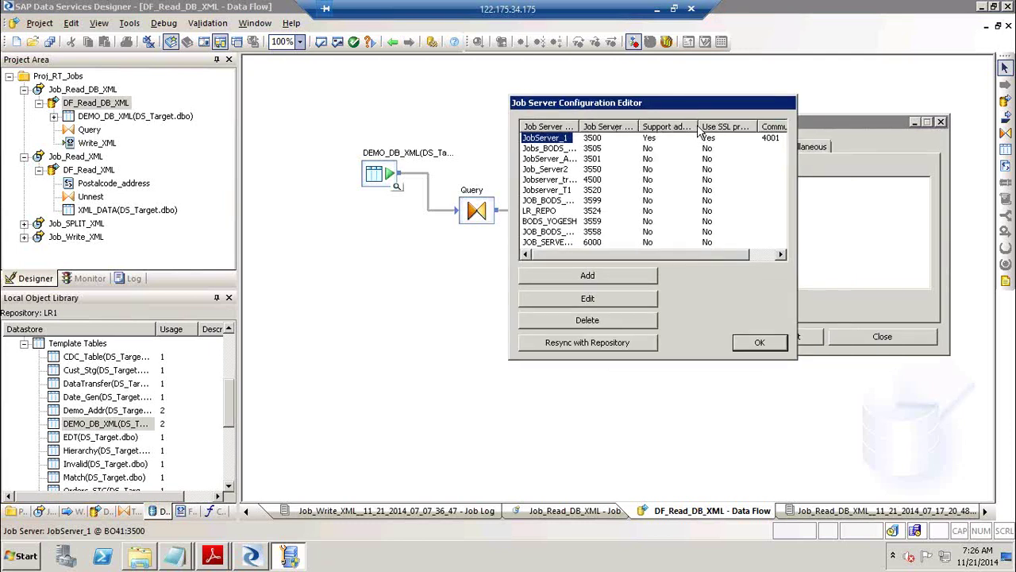
{"action": "left_click_drag", "start_coordinate": [696, 126], "coordinate": [753, 126]}
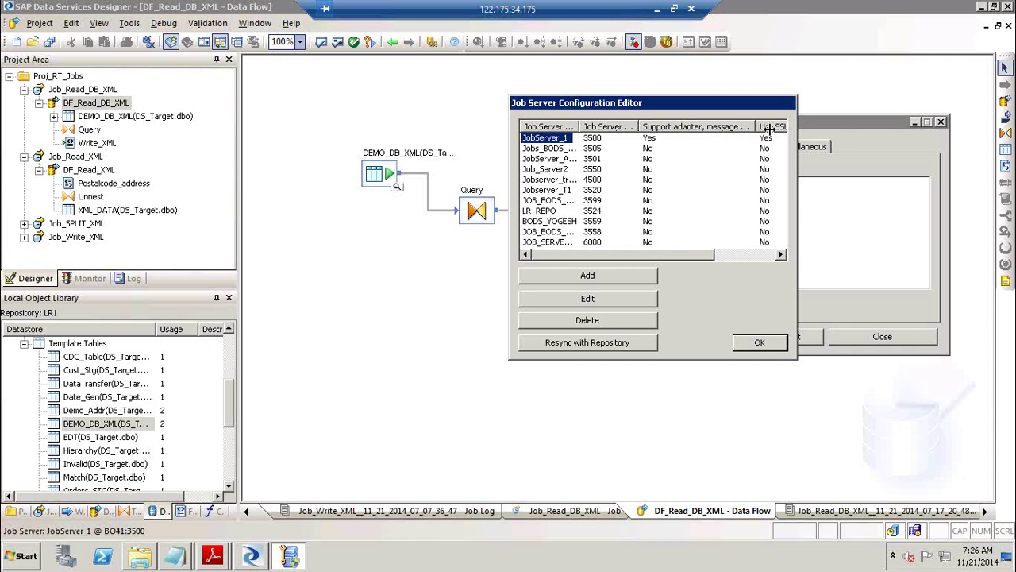
{"action": "left_click_drag", "start_coordinate": [753, 126], "coordinate": [783, 127]}
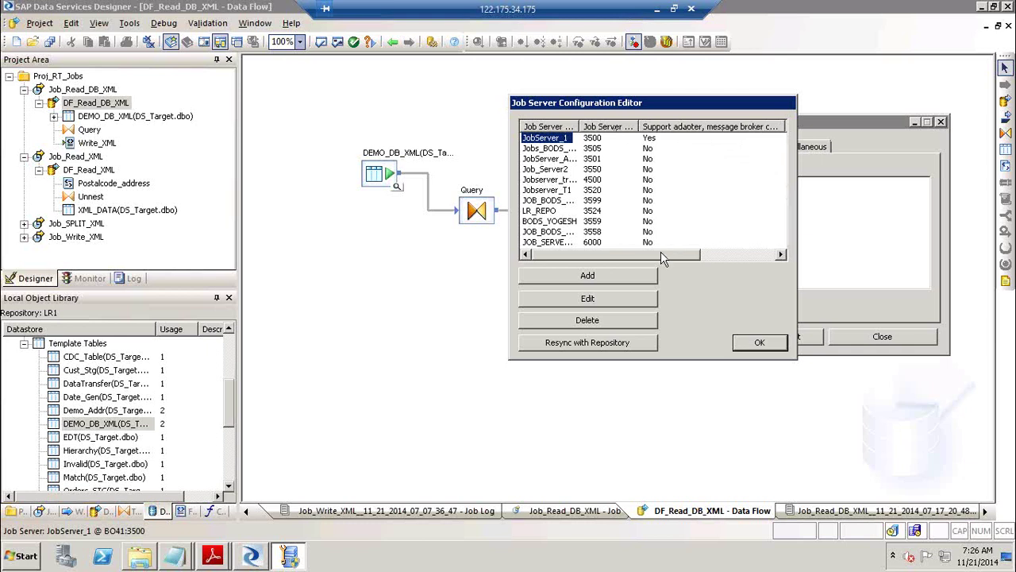
{"action": "left_click", "coordinate": [710, 254]}
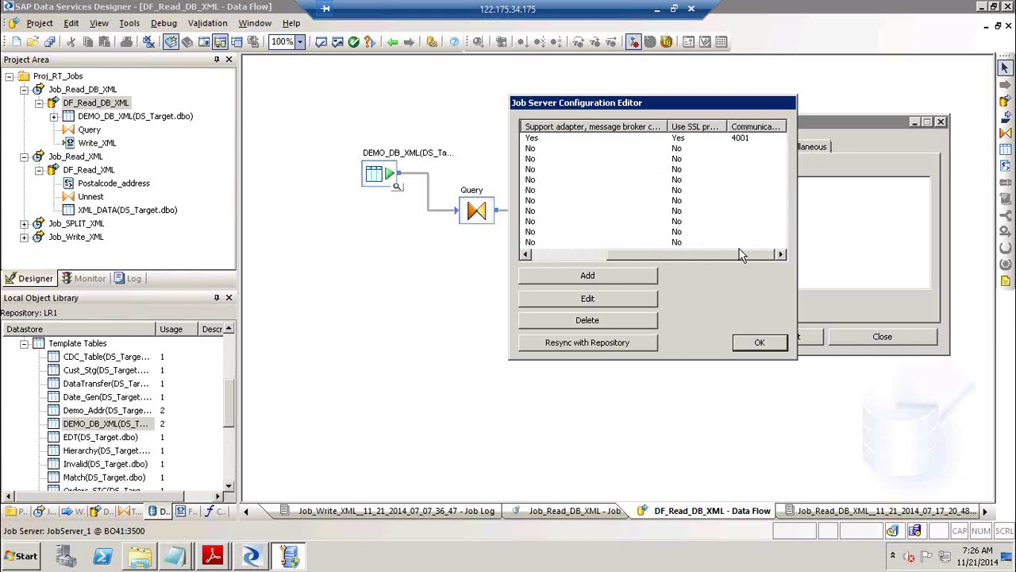
{"action": "left_click_drag", "start_coordinate": [727, 127], "coordinate": [747, 126]}
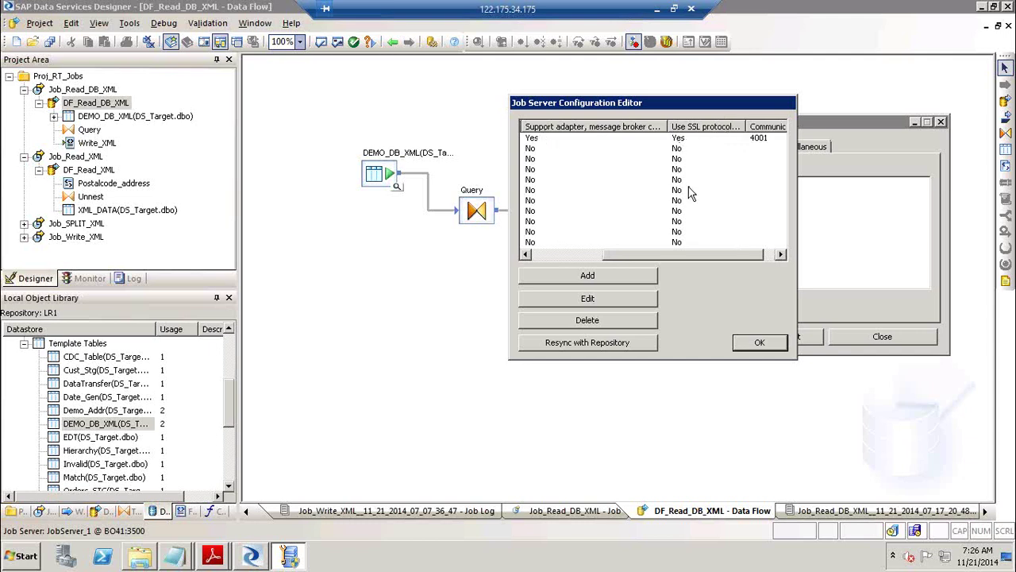
{"action": "left_click", "coordinate": [543, 255]}
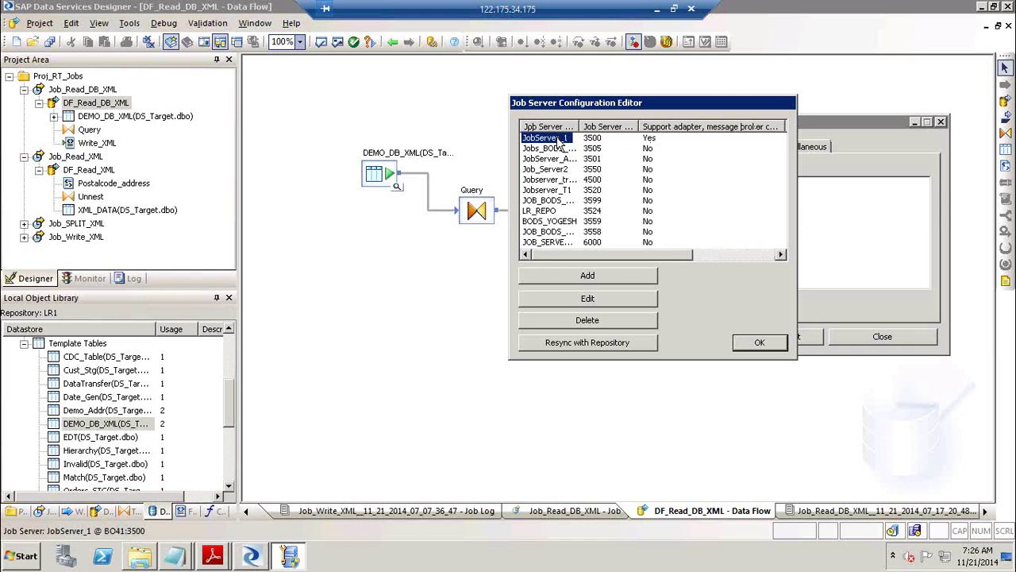
{"action": "left_click", "coordinate": [587, 299]}
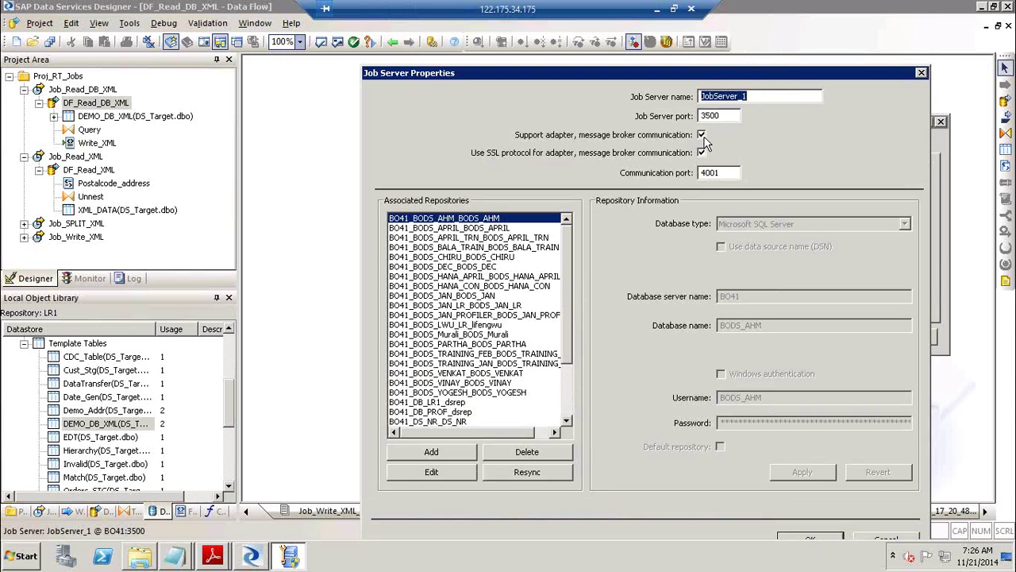
Close JobServer_1's properties after confirming adapter communication is enabled on port 4001.
{"action": "left_click", "coordinate": [921, 74]}
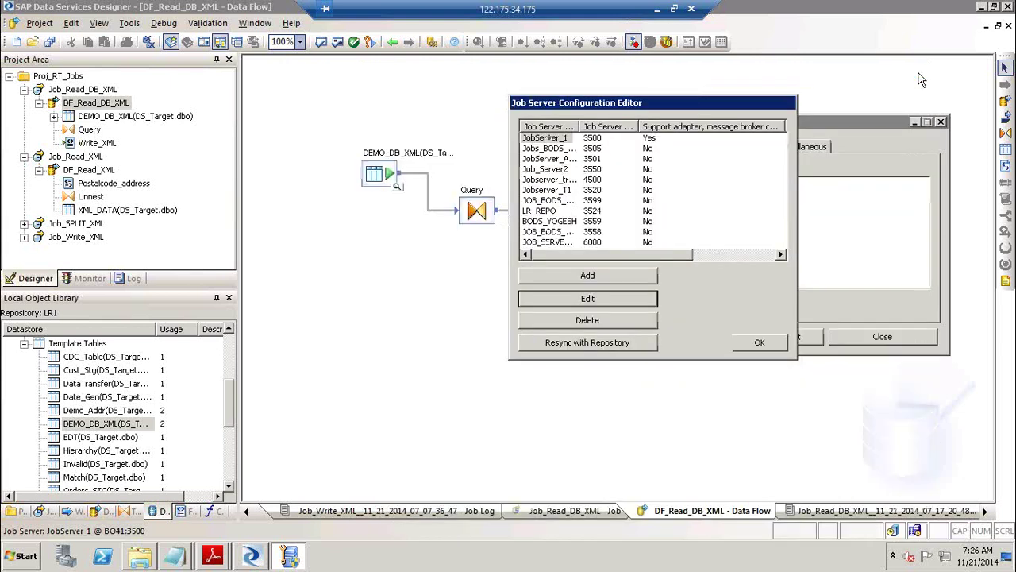
Cancel the new job server setup and reselect JobServer_1 in the configured list.
{"action": "left_click", "coordinate": [602, 278]}
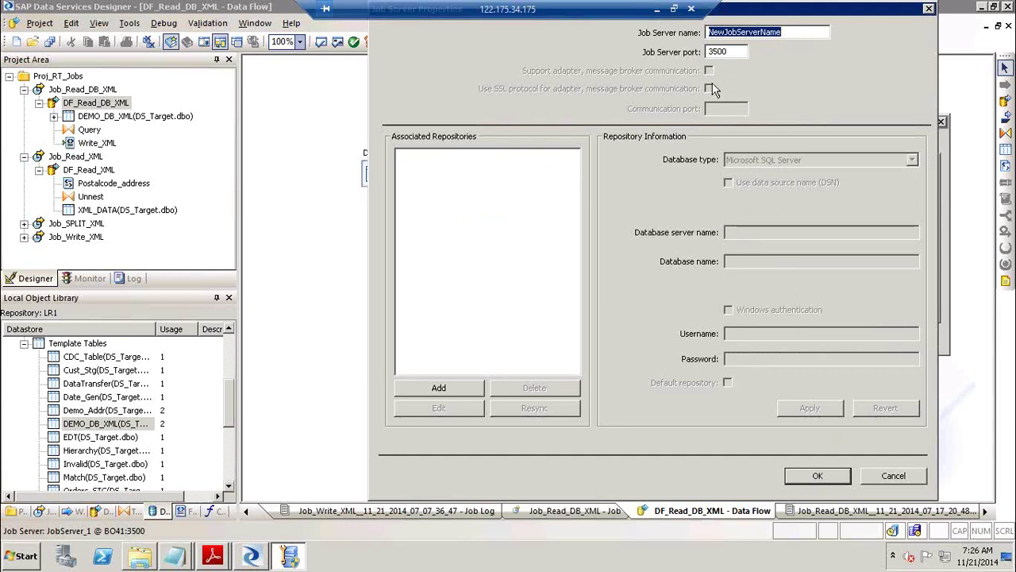
{"action": "left_click", "coordinate": [888, 481]}
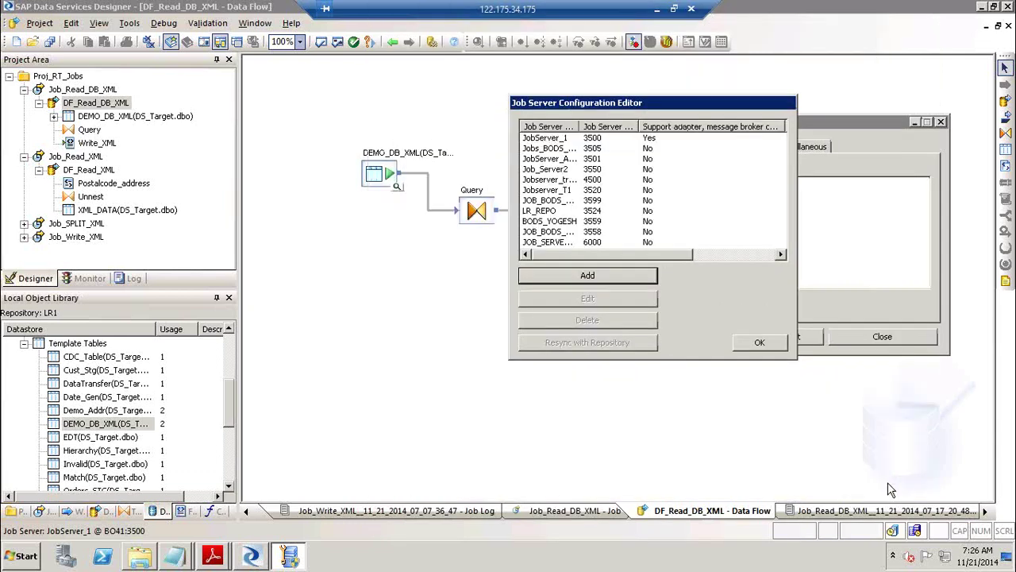
{"action": "left_click", "coordinate": [554, 138]}
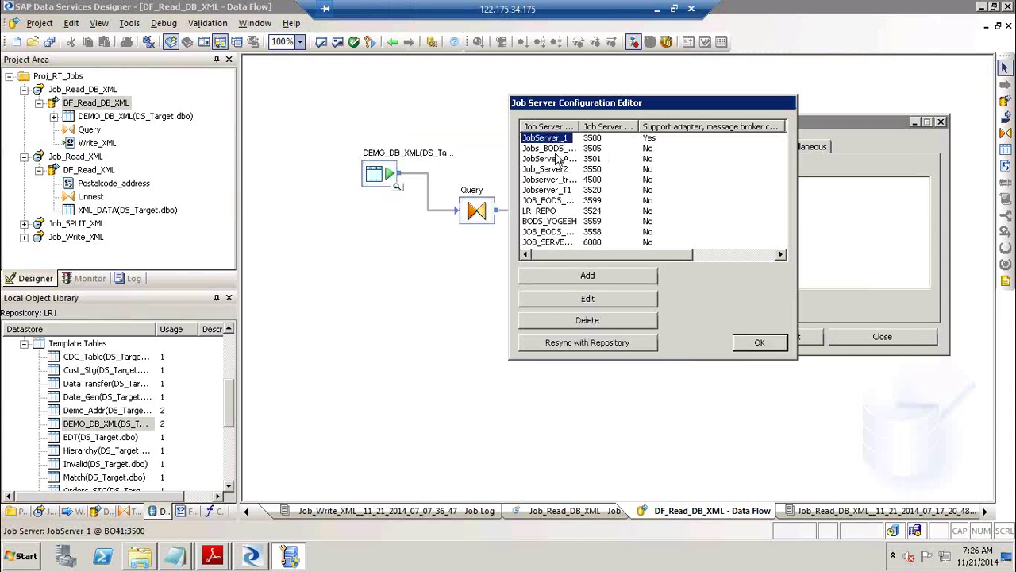
Review JobServer_1's properties, highlighting communication port 4001, and cancel without changes.
{"action": "left_click", "coordinate": [588, 299]}
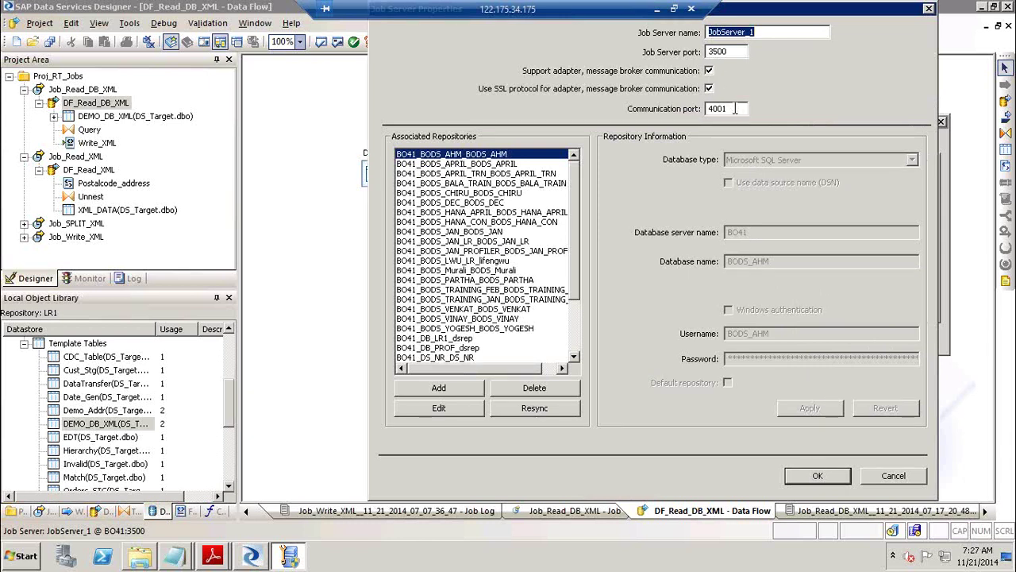
{"action": "left_click", "coordinate": [736, 109]}
{"action": "left_click_drag", "start_coordinate": [736, 109], "coordinate": [679, 115]}
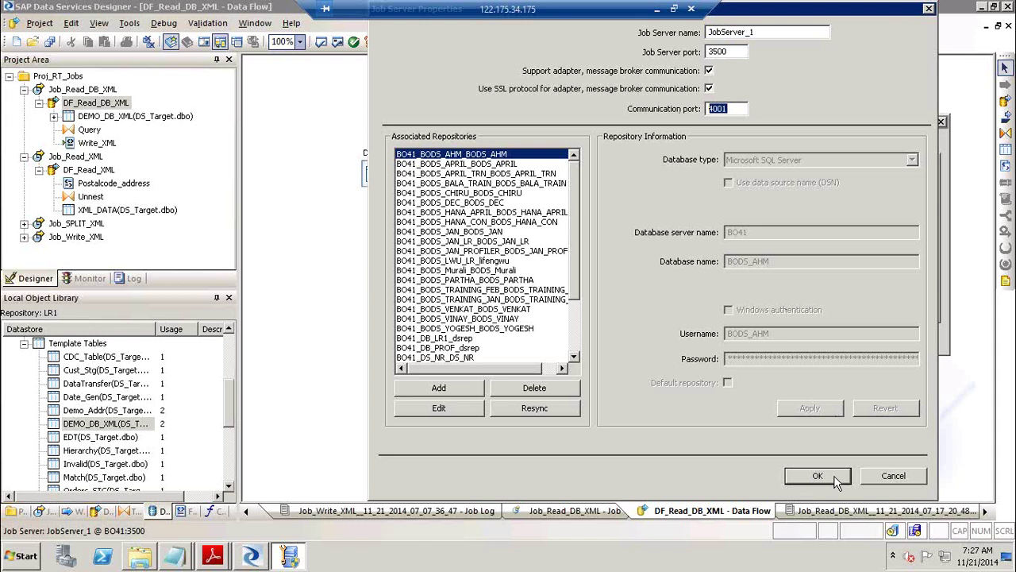
{"action": "left_click", "coordinate": [881, 476]}
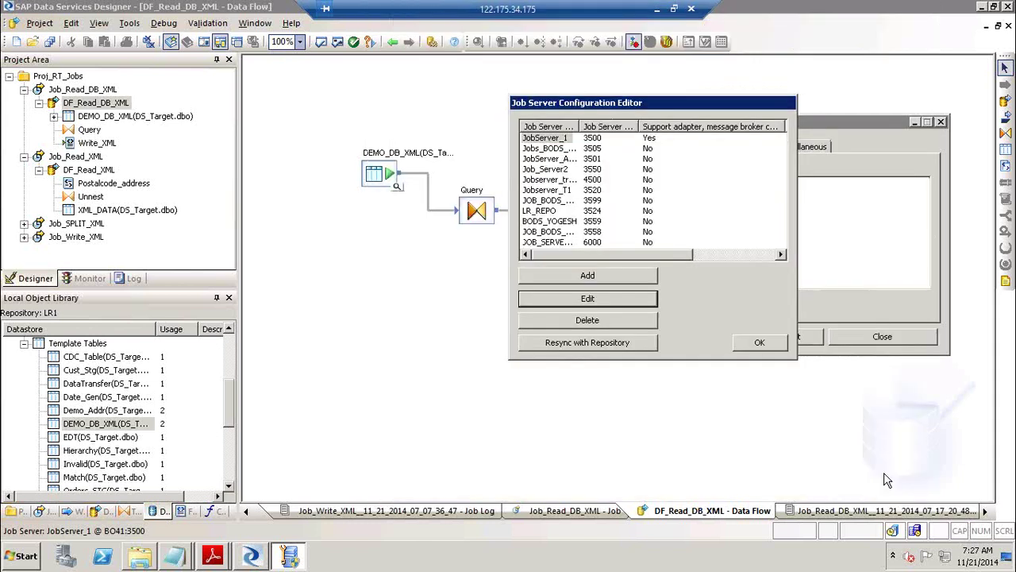
Narrow the adapter column to reveal SSL and port, close the editor, and show access servers.
{"action": "left_click", "coordinate": [652, 150]}
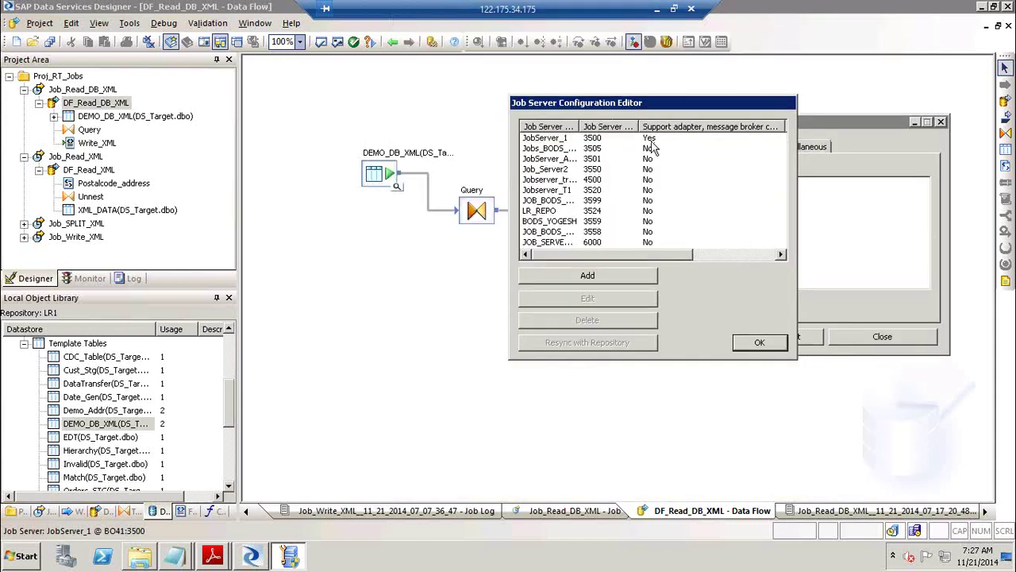
{"action": "left_click", "coordinate": [782, 254]}
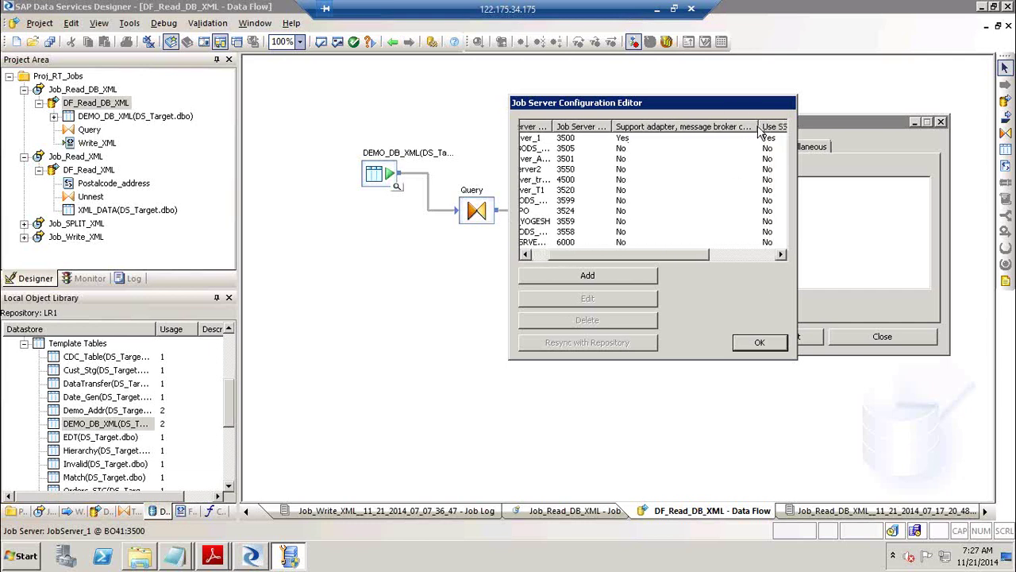
{"action": "left_click_drag", "start_coordinate": [754, 127], "coordinate": [676, 127]}
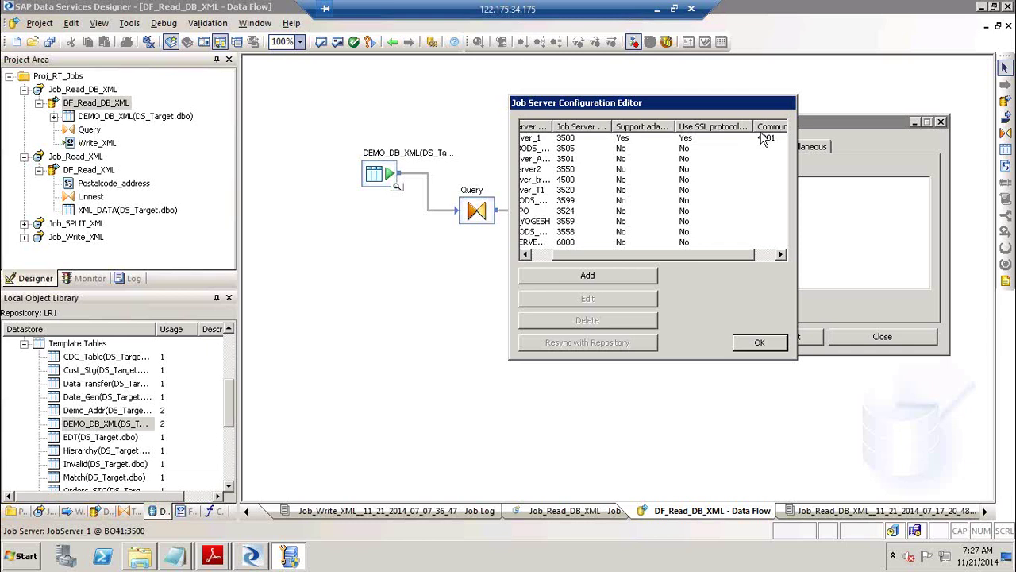
{"action": "left_click", "coordinate": [764, 342]}
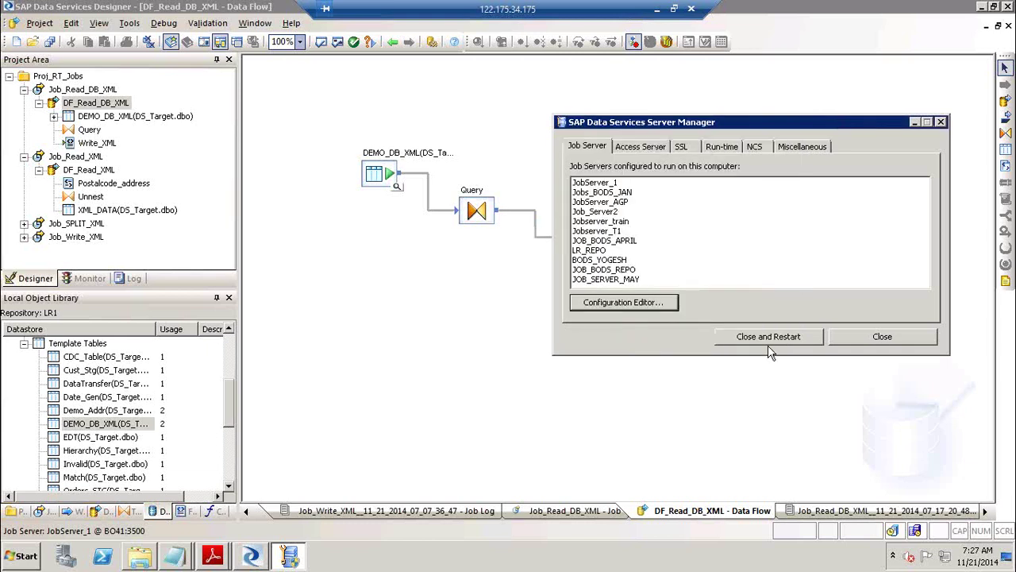
{"action": "left_click", "coordinate": [658, 149]}
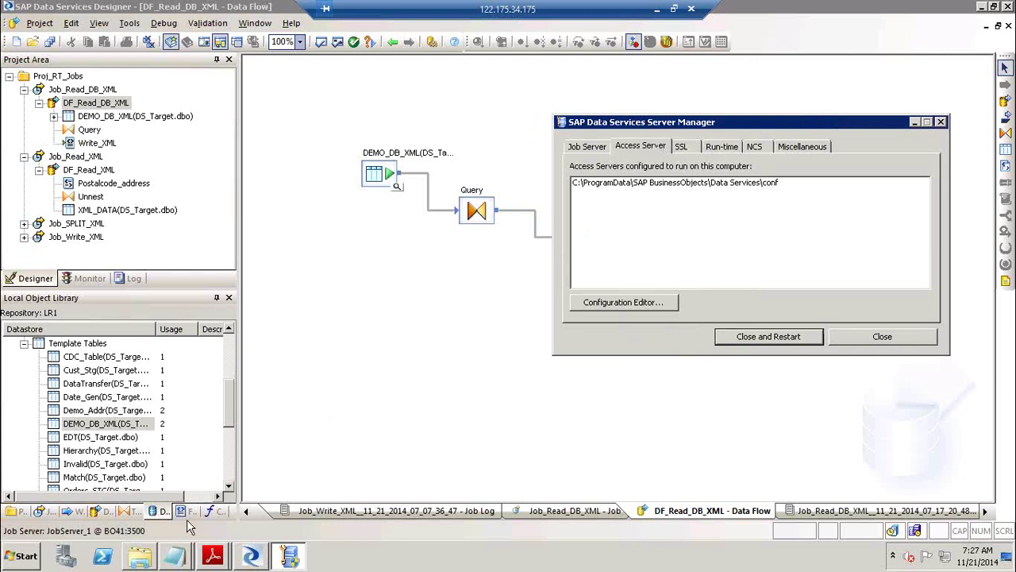
Highlight the RealTimeJob1.pdf requirement for an access server associated with a web administrator.
{"action": "mouse_move", "coordinate": [213, 556]}
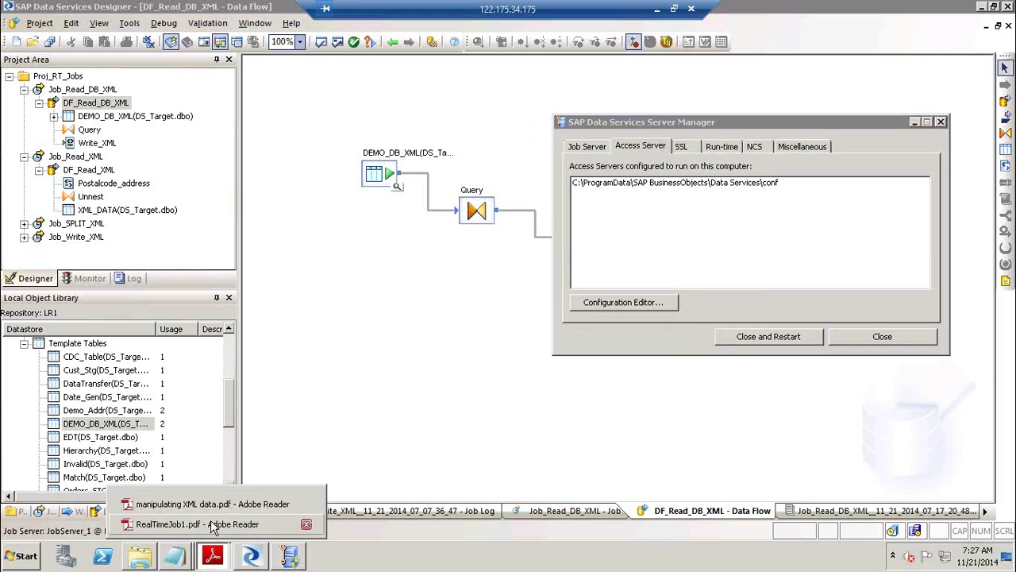
{"action": "left_click", "coordinate": [213, 527]}
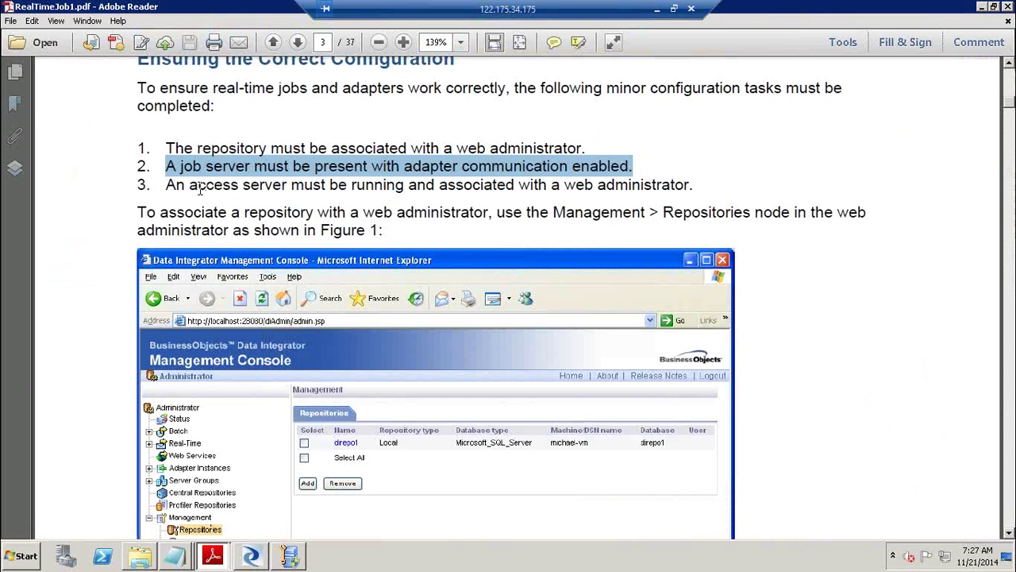
{"action": "left_click_drag", "start_coordinate": [191, 187], "coordinate": [361, 191]}
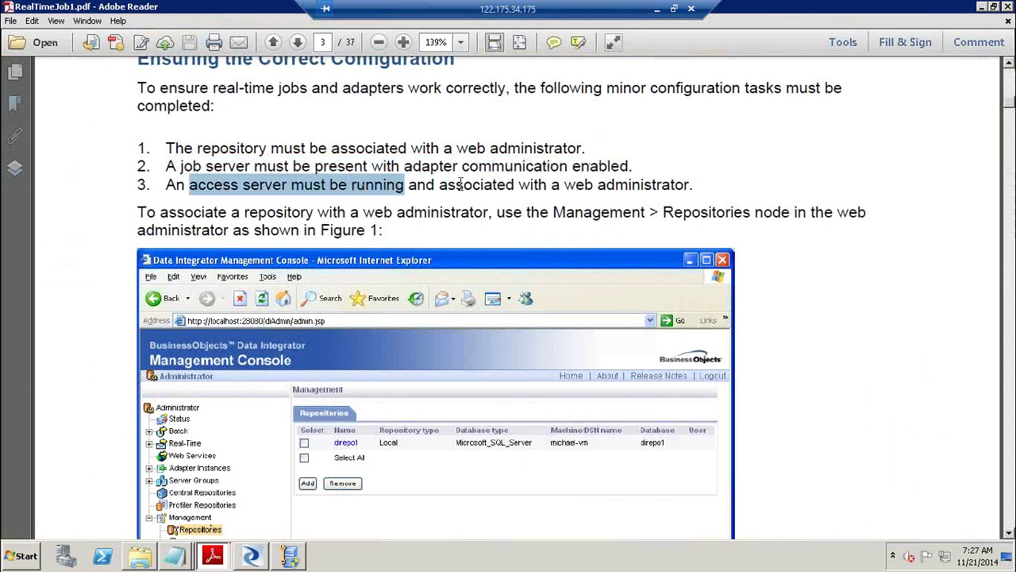
{"action": "left_click_drag", "start_coordinate": [460, 184], "coordinate": [664, 189]}
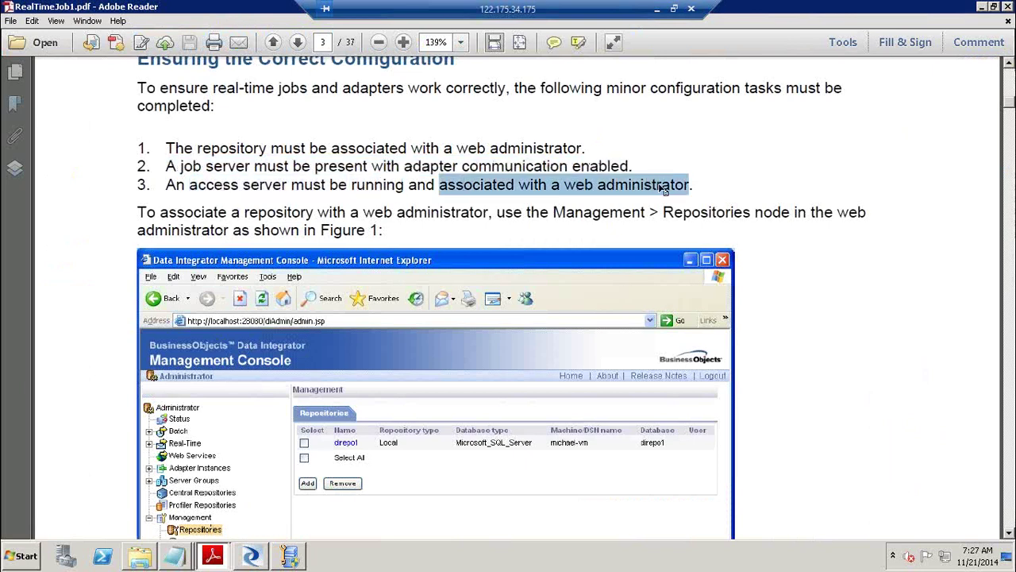
{"action": "key", "text": "alt+Tab"}
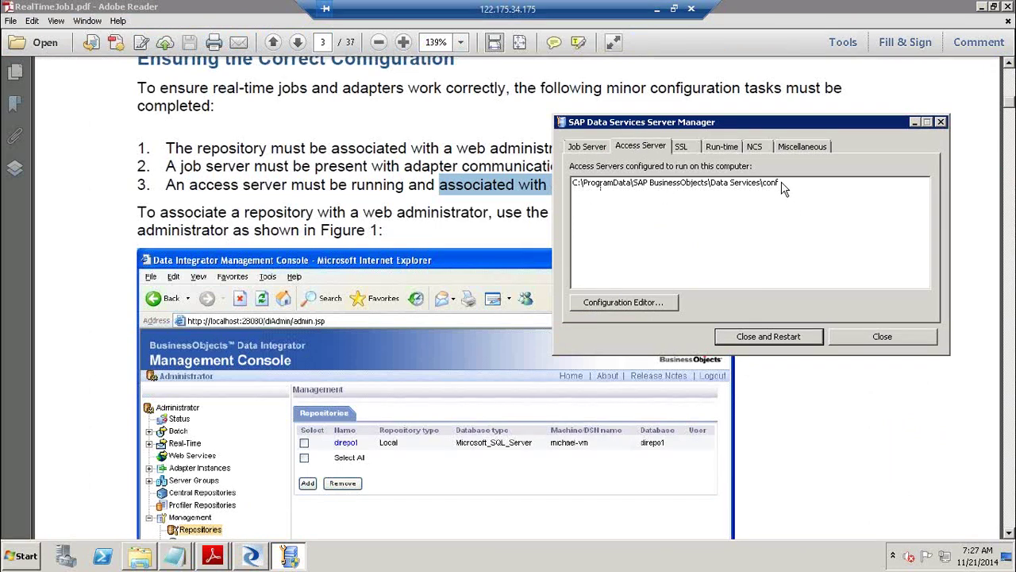
{"action": "left_click", "coordinate": [604, 303]}
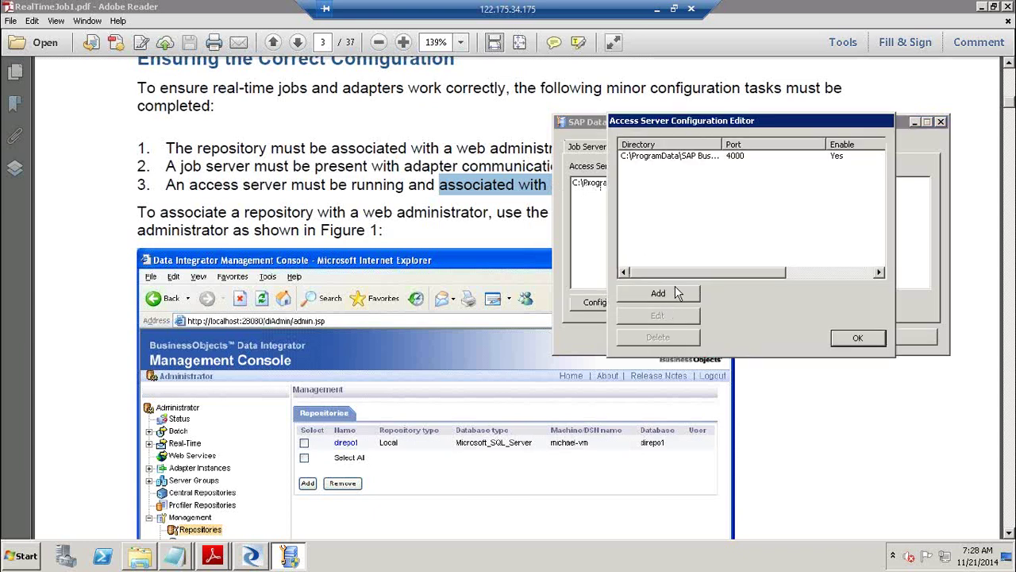
{"action": "left_click", "coordinate": [675, 293]}
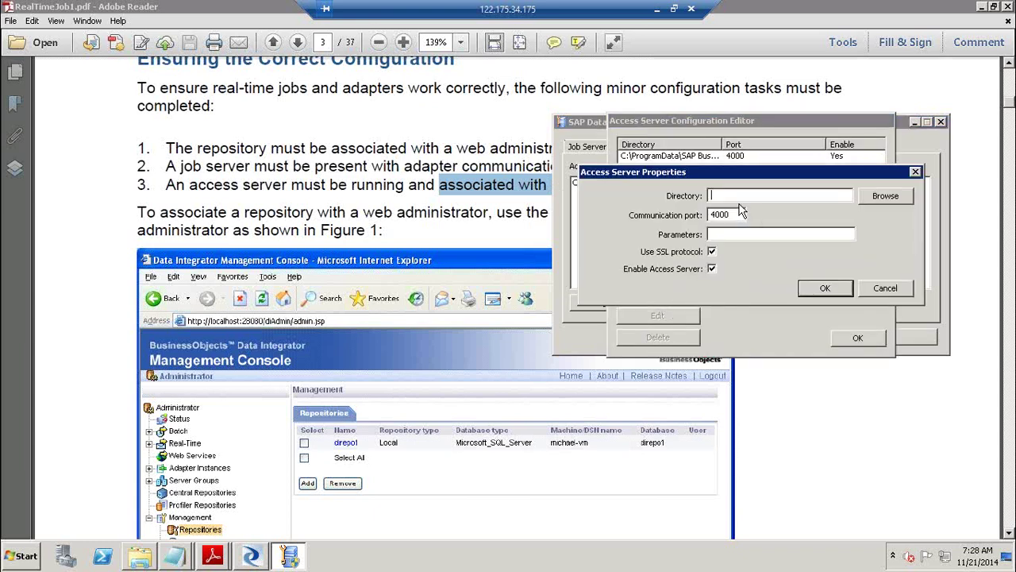
{"action": "left_click", "coordinate": [885, 196]}
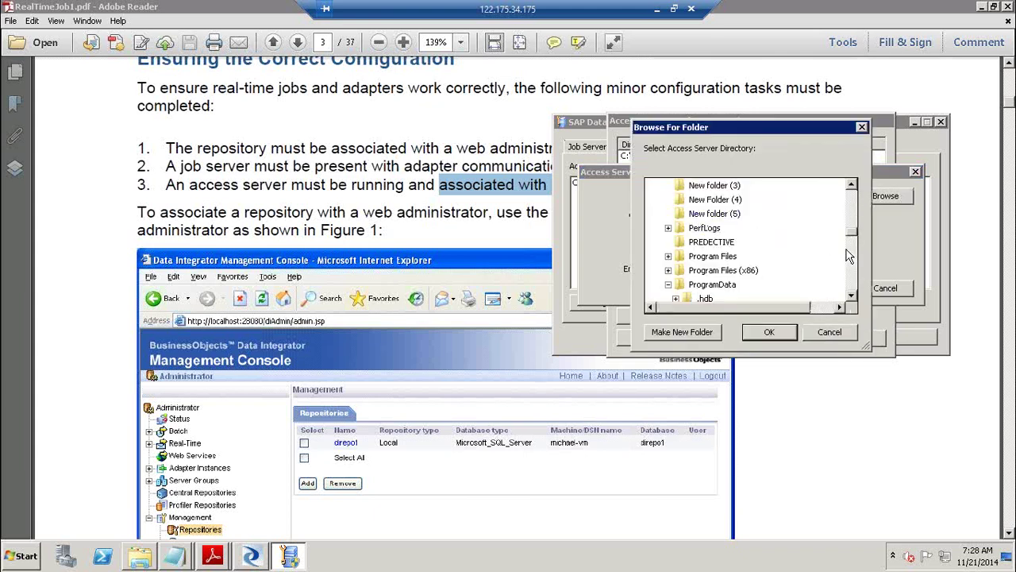
{"action": "left_click", "coordinate": [825, 340]}
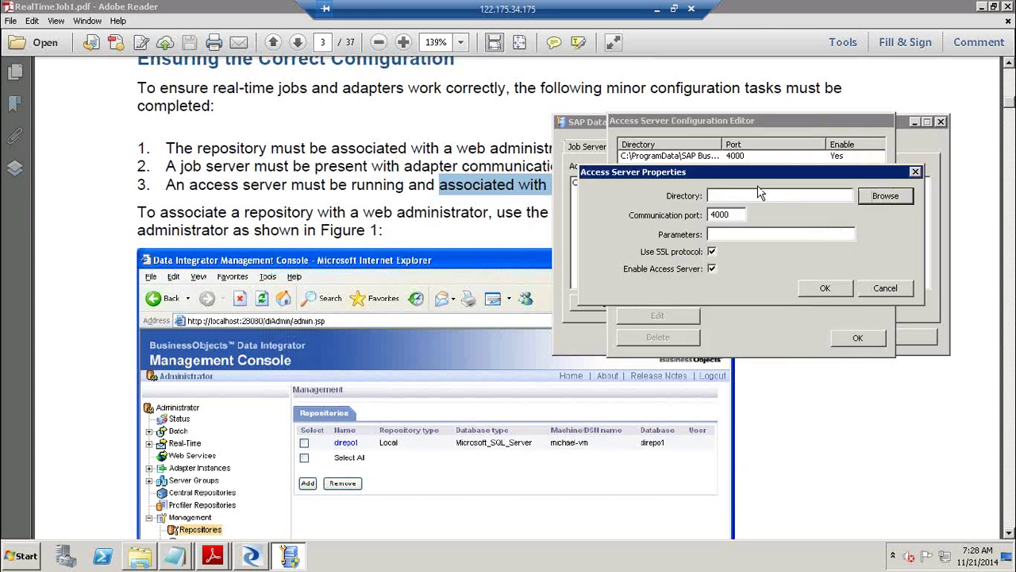
{"action": "left_click", "coordinate": [704, 162]}
{"action": "left_click", "coordinate": [902, 295]}
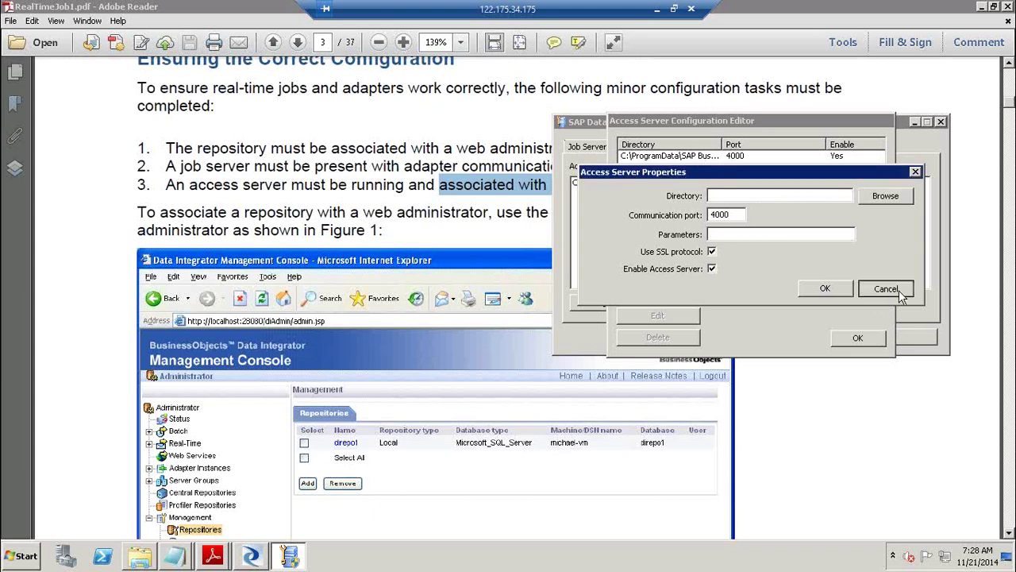
{"action": "double_click", "coordinate": [684, 158]}
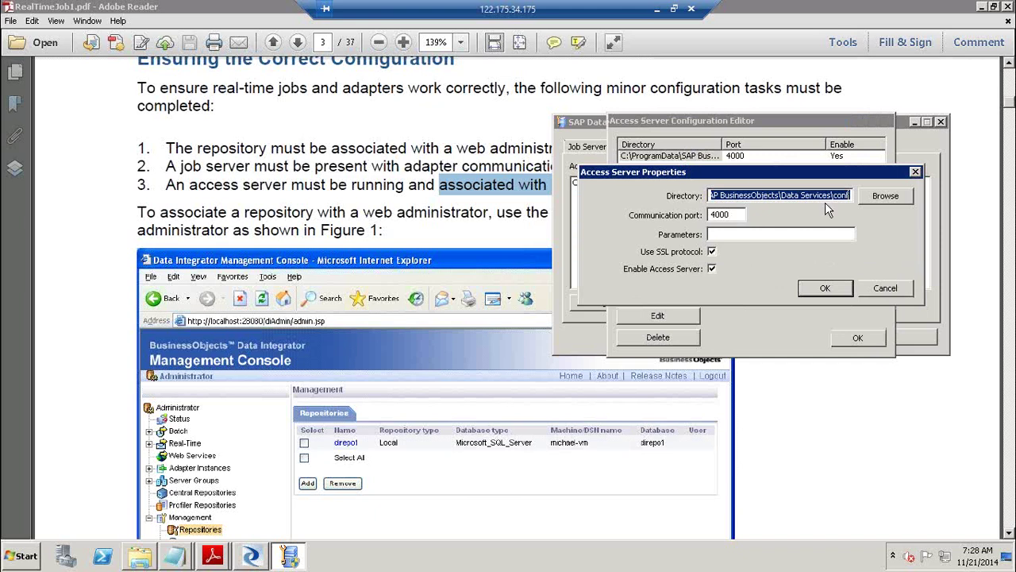
{"action": "left_click", "coordinate": [727, 194]}
{"action": "left_click_drag", "start_coordinate": [731, 194], "coordinate": [860, 197]}
{"action": "left_click", "coordinate": [873, 292]}
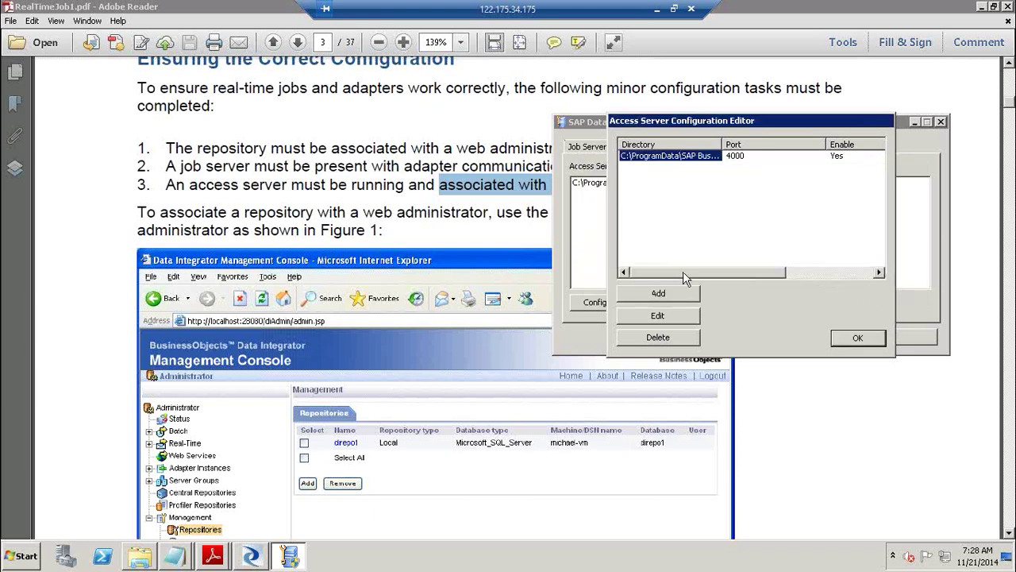
{"action": "left_click", "coordinate": [674, 295]}
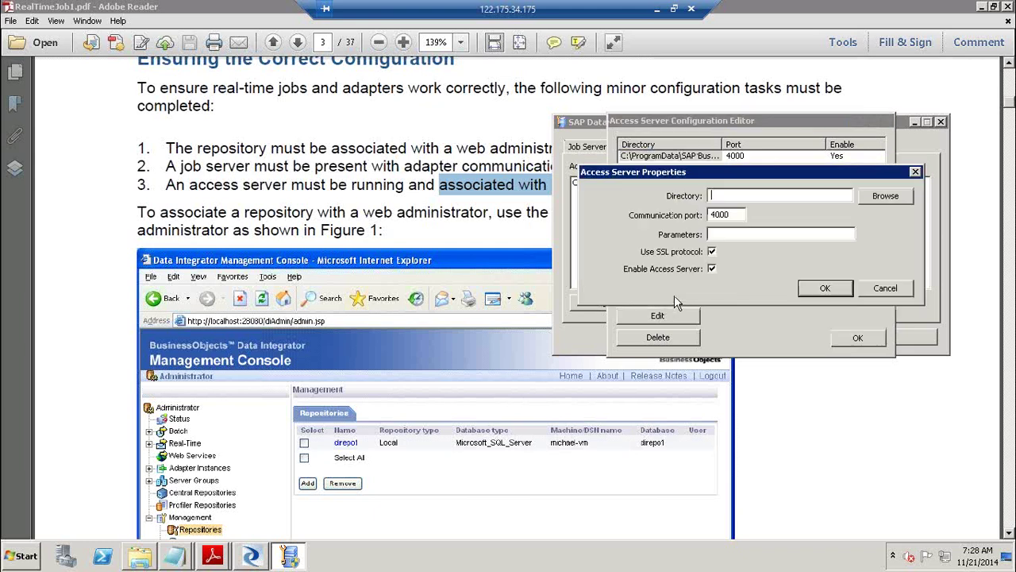
{"action": "left_click", "coordinate": [735, 214]}
{"action": "left_click", "coordinate": [890, 289]}
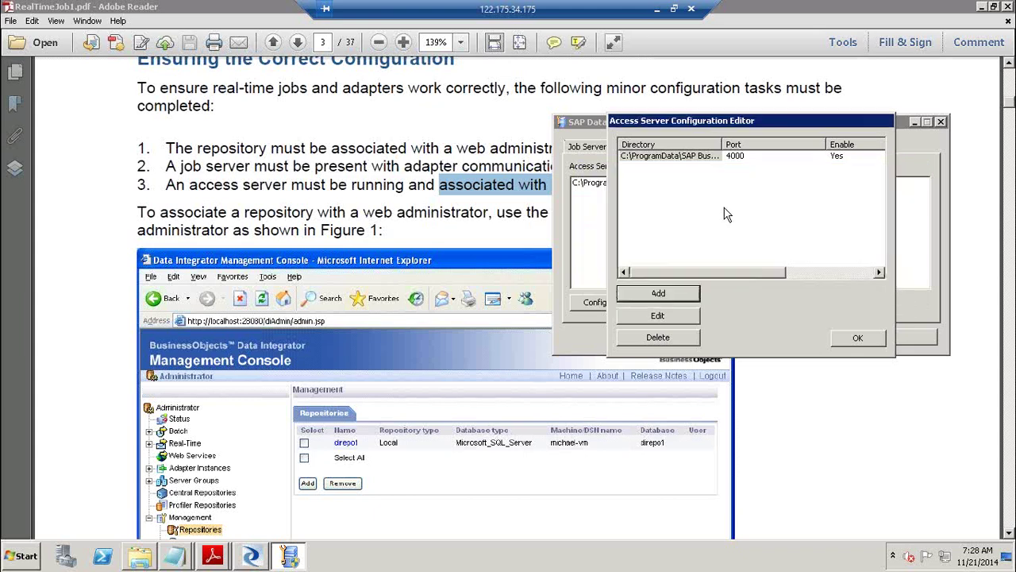
{"action": "double_click", "coordinate": [682, 155]}
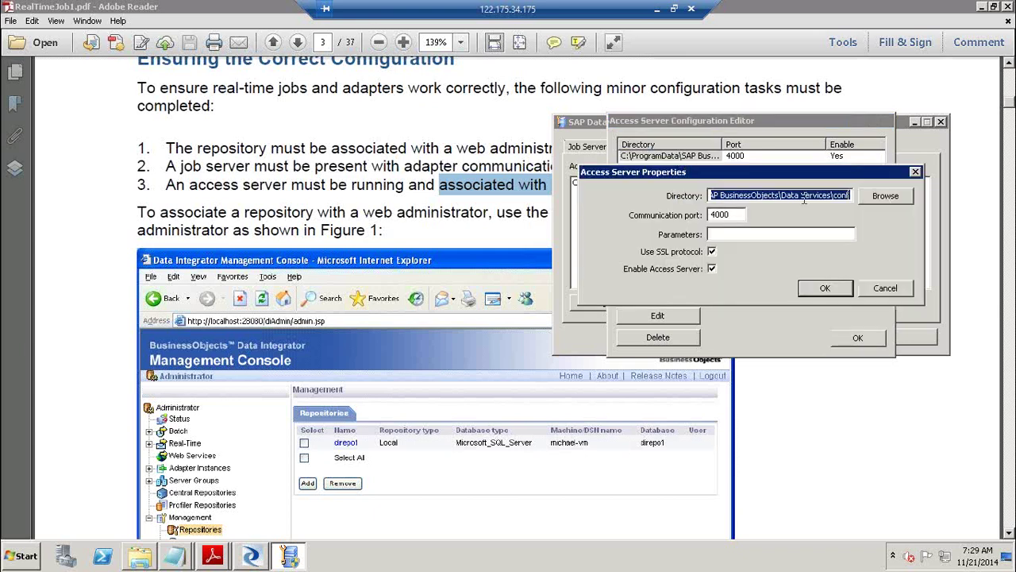
{"action": "left_click_drag", "start_coordinate": [731, 194], "coordinate": [877, 200]}
{"action": "left_click", "coordinate": [738, 214]}
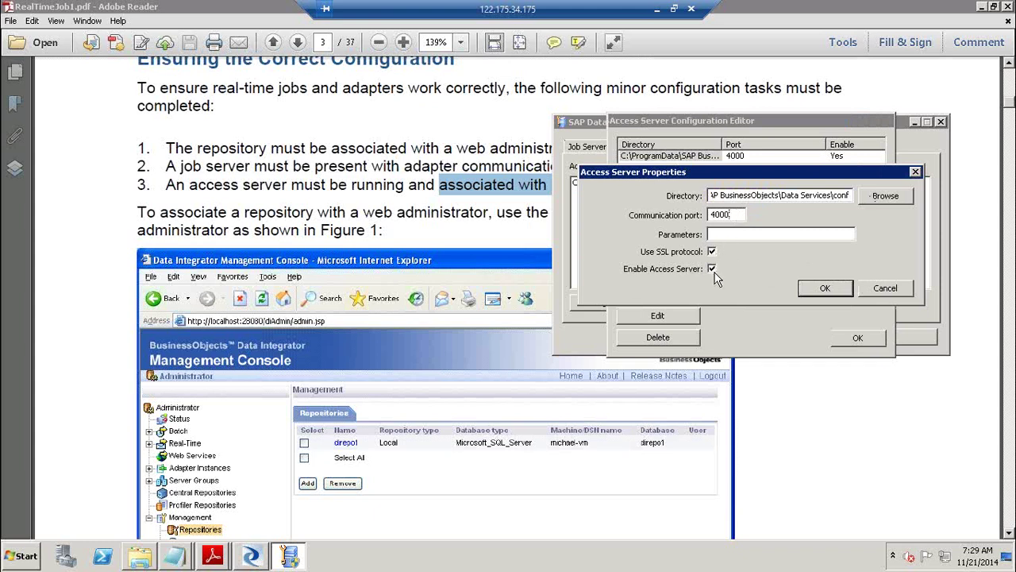
{"action": "left_click", "coordinate": [848, 288]}
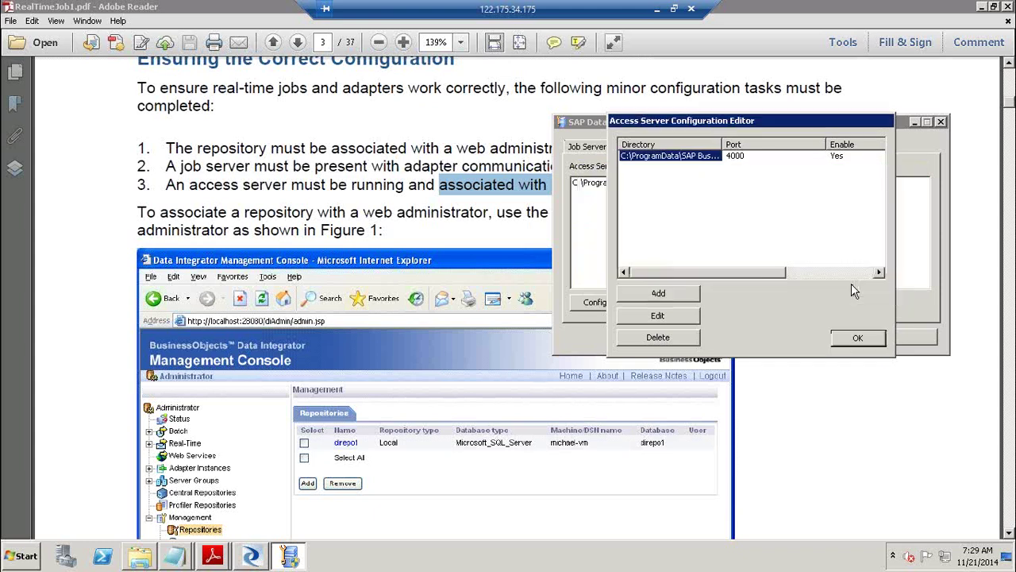
{"action": "left_click", "coordinate": [860, 338]}
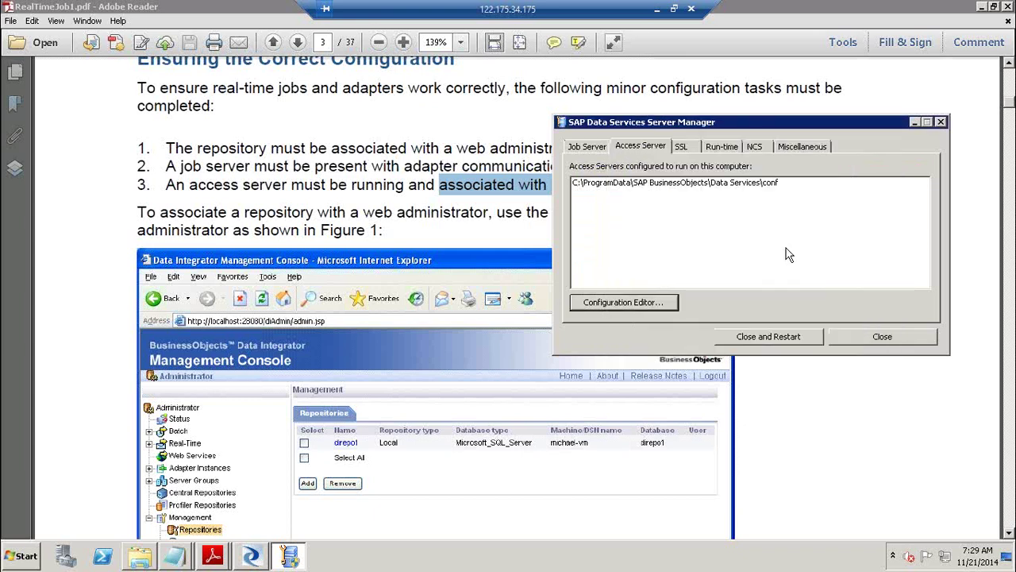
Review the job server list and the access server configuration editor without changes.
{"action": "left_click", "coordinate": [597, 148]}
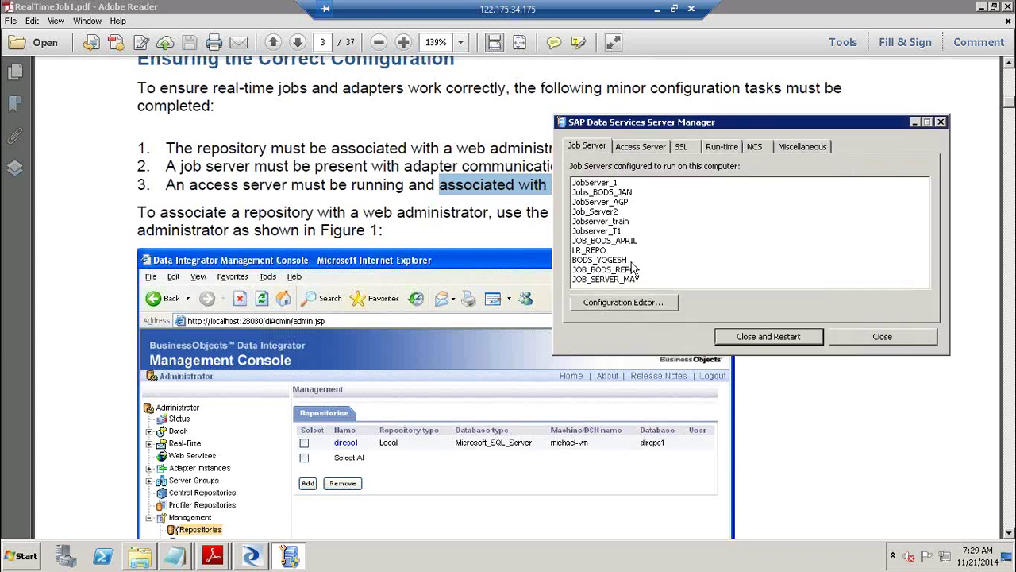
{"action": "left_click", "coordinate": [635, 303]}
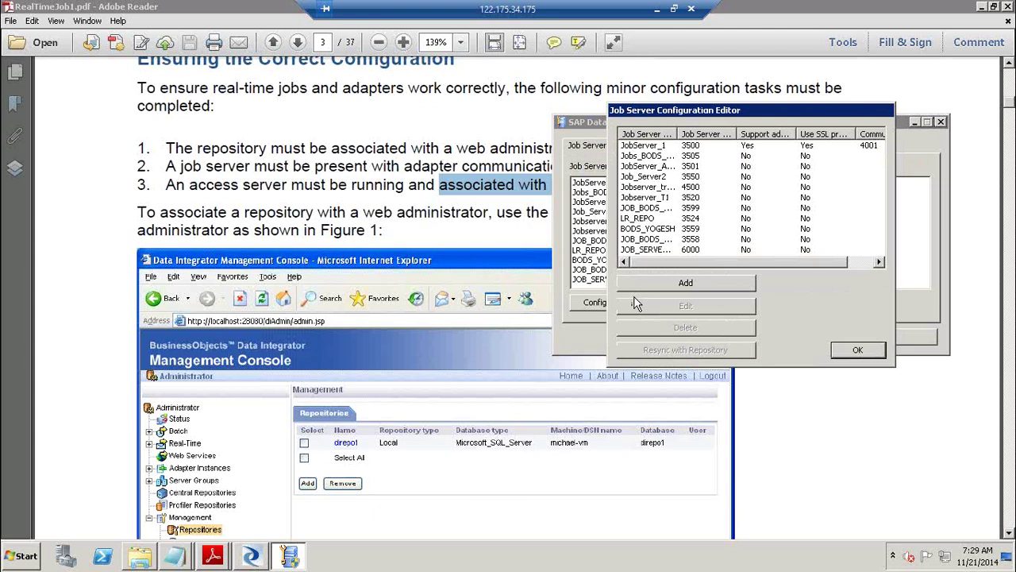
{"action": "left_click", "coordinate": [645, 158]}
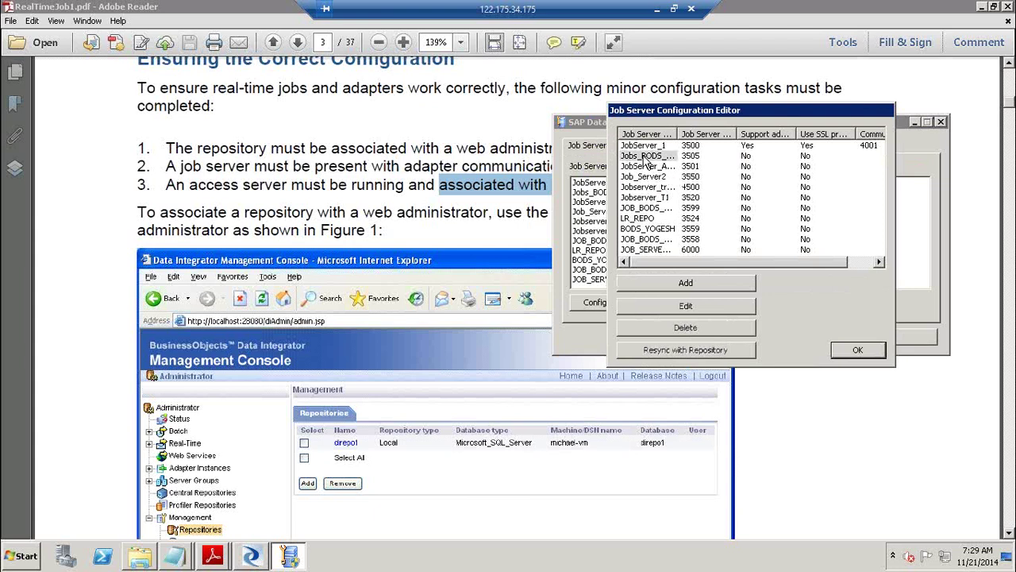
{"action": "left_click", "coordinate": [858, 350]}
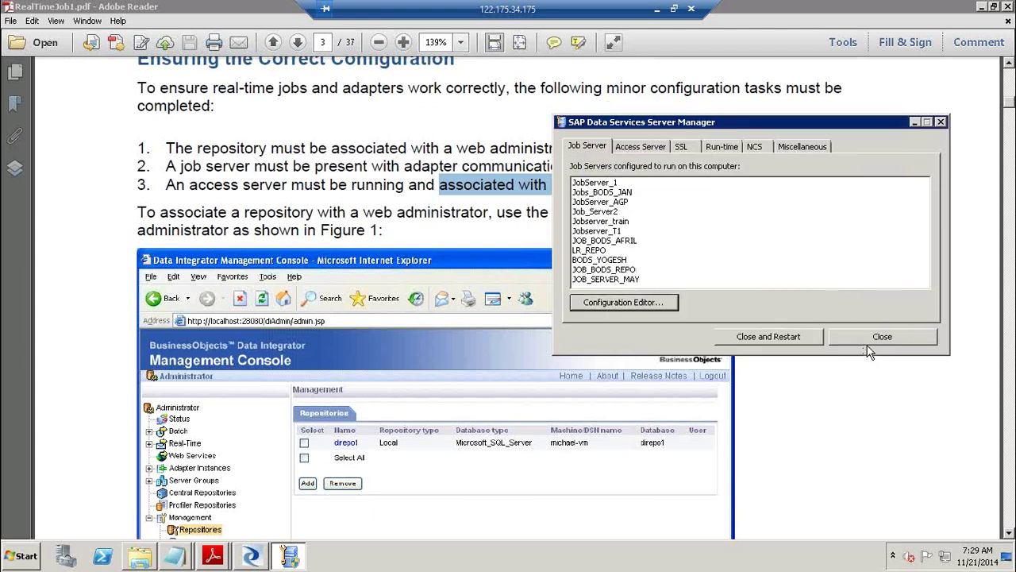
{"action": "left_click", "coordinate": [661, 148]}
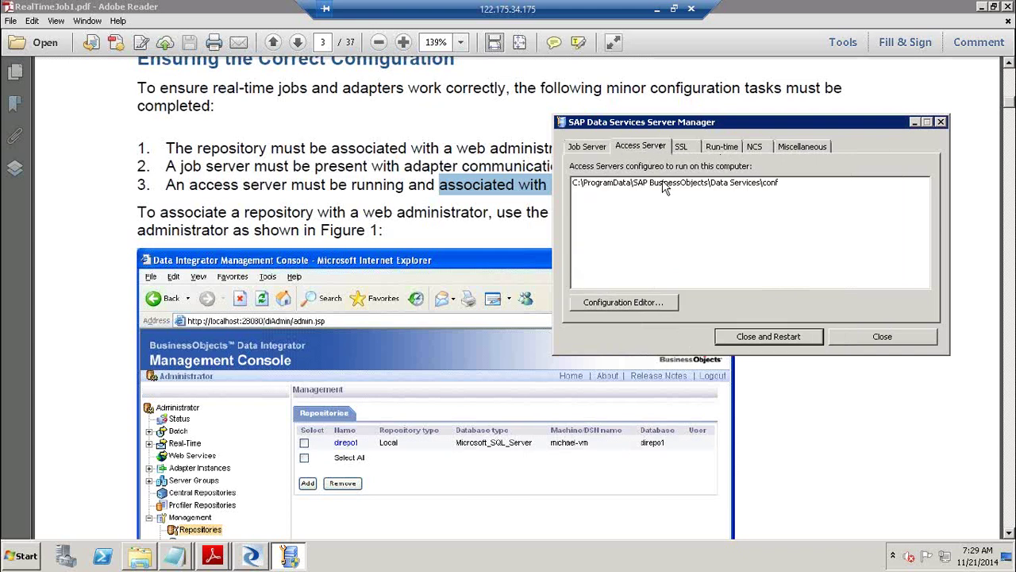
{"action": "left_click", "coordinate": [654, 305]}
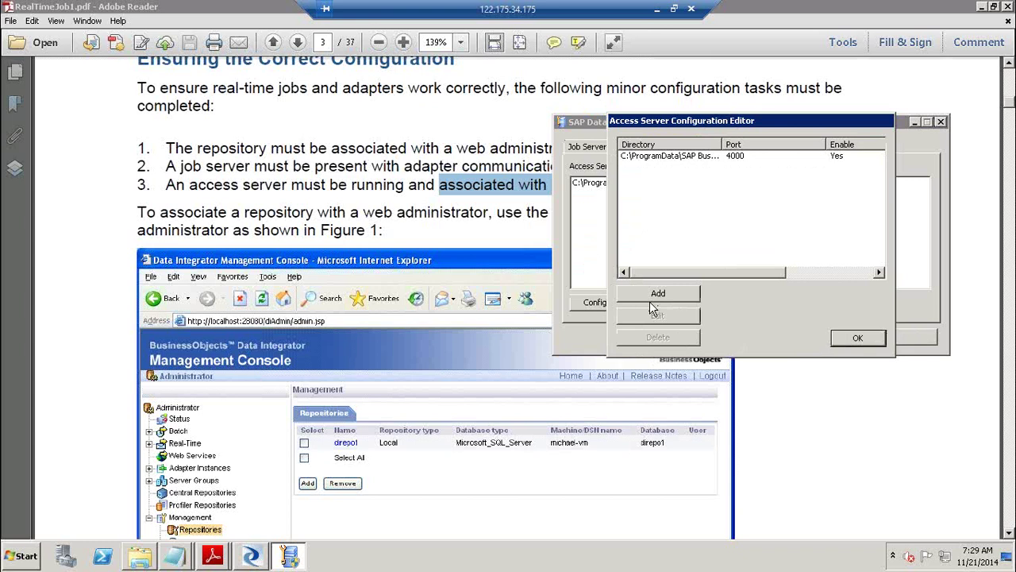
{"action": "left_click", "coordinate": [857, 337]}
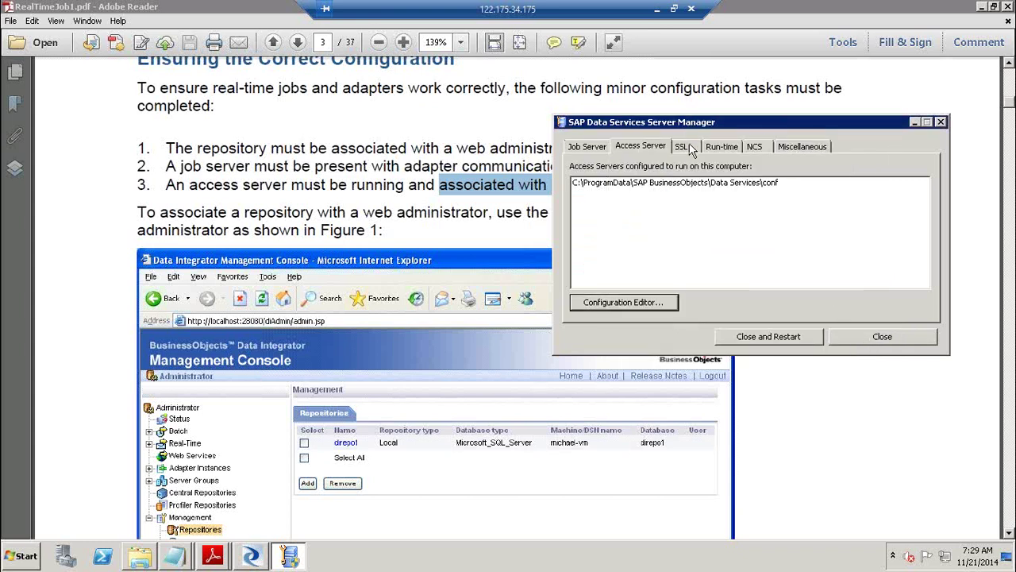
View the SSL, Run-time, NCS and Miscellaneous settings in turn.
{"action": "left_click", "coordinate": [684, 147]}
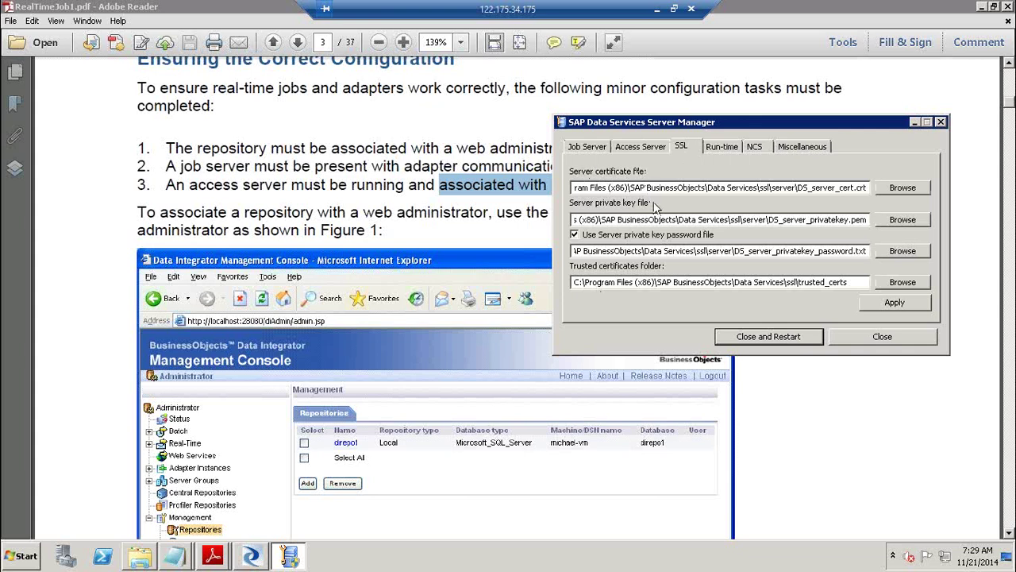
{"action": "left_click", "coordinate": [732, 150]}
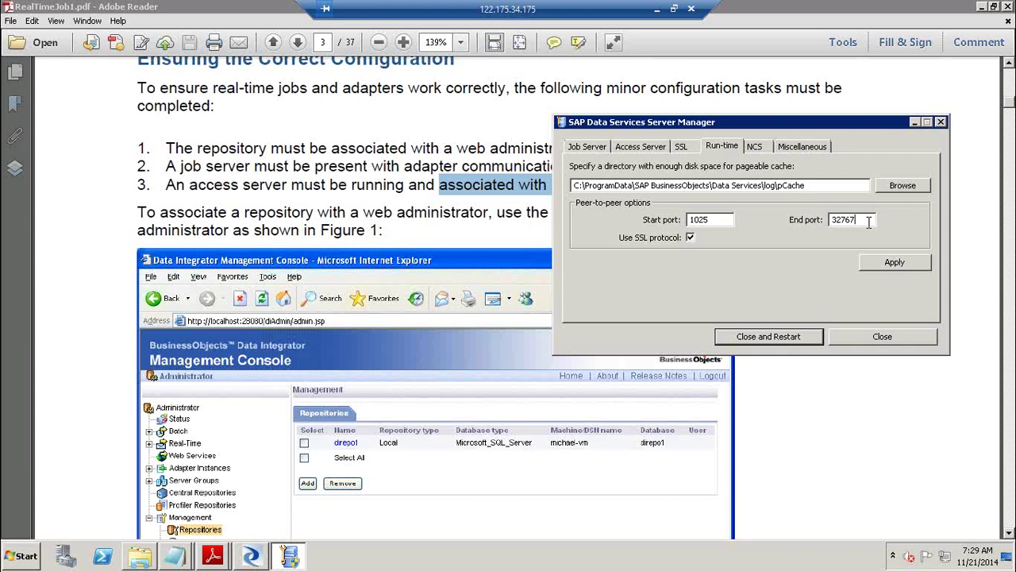
{"action": "left_click", "coordinate": [755, 147]}
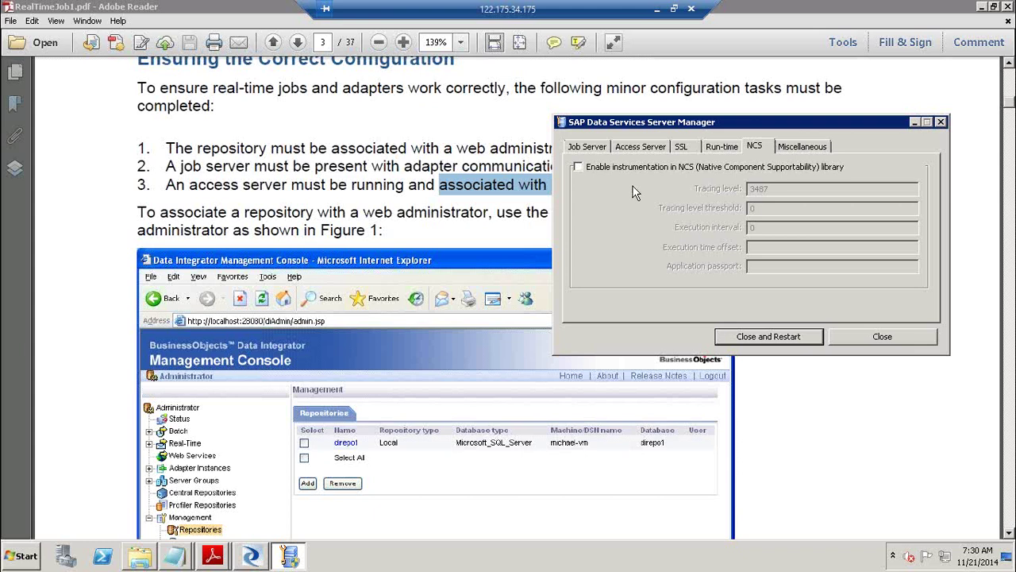
{"action": "left_click", "coordinate": [796, 150]}
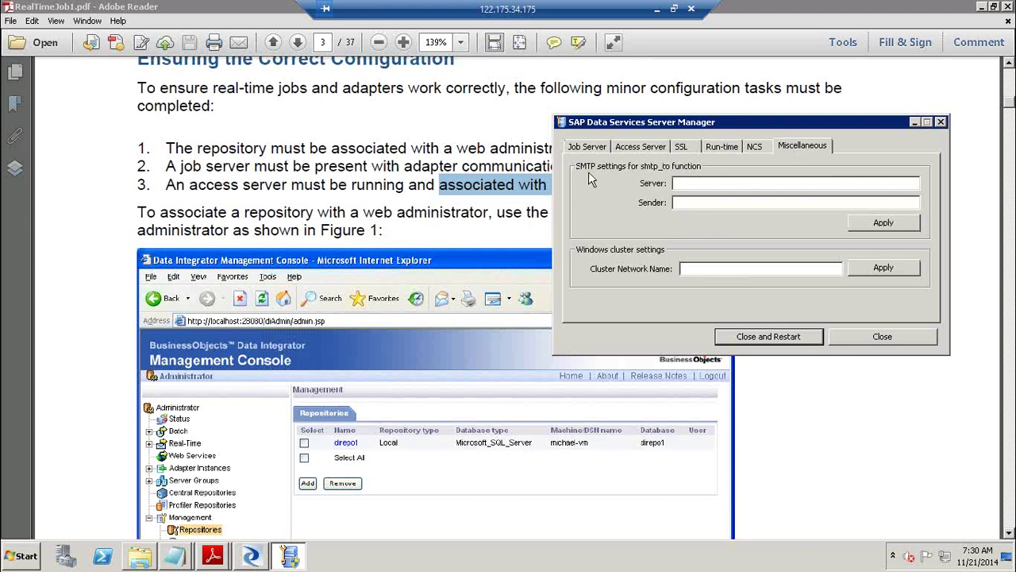
Set the SMTP server to BO41 with a personal sender e-mail address and apply.
{"action": "left_click", "coordinate": [693, 184]}
{"action": "left_click", "coordinate": [685, 202]}
{"action": "left_click", "coordinate": [721, 183]}
{"action": "type", "text": "BO4"}
{"action": "left_click", "coordinate": [676, 201]}
{"action": "type", "text": "al"}
{"action": "key", "text": "BackSpace"}
{"action": "key", "text": "BackSpace"}
{"action": "left_click", "coordinate": [883, 225]}
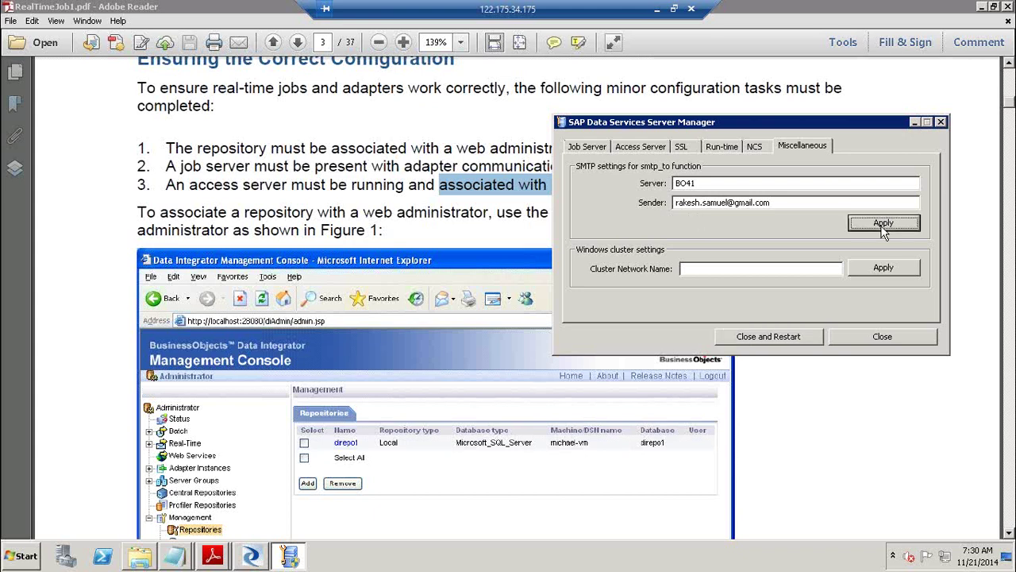
{"action": "left_click", "coordinate": [721, 185]}
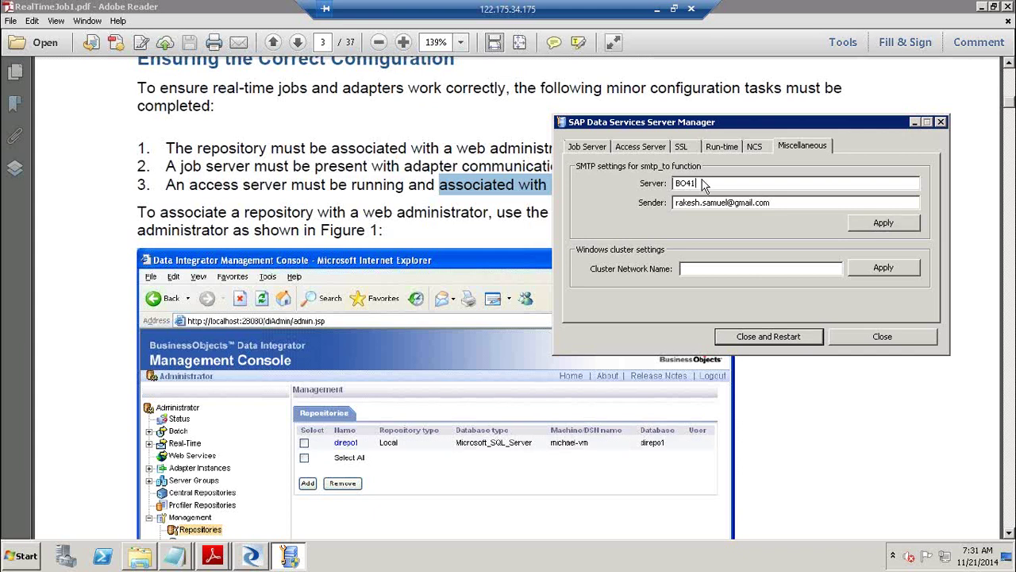
{"action": "left_click_drag", "start_coordinate": [773, 204], "coordinate": [659, 210]}
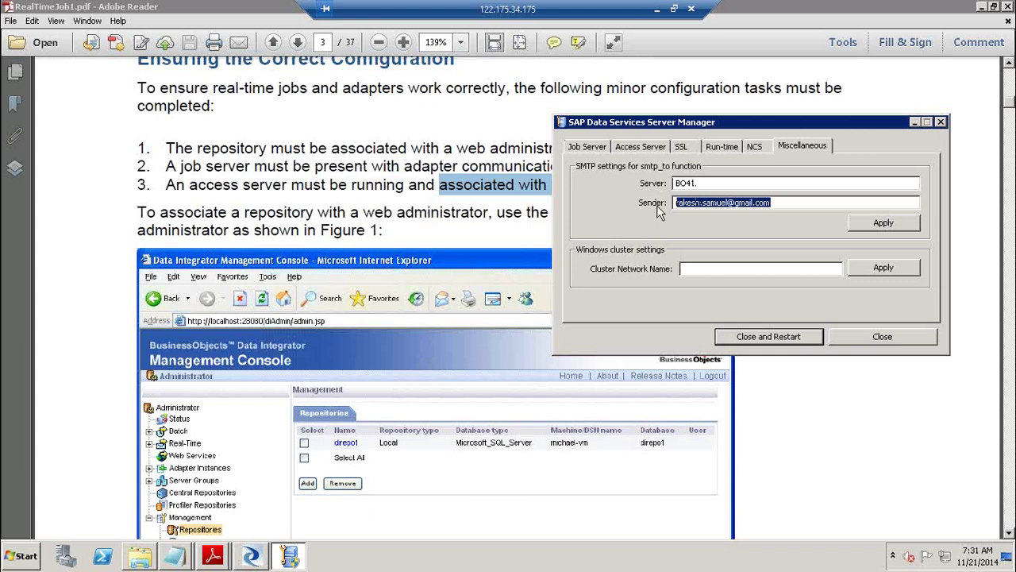
{"action": "left_click", "coordinate": [781, 203]}
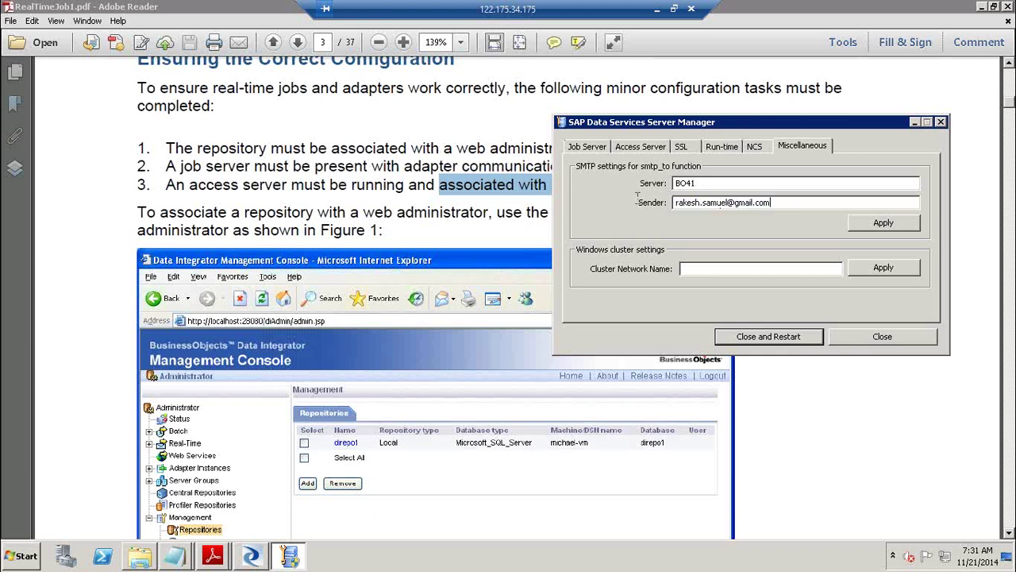
{"action": "left_click_drag", "start_coordinate": [781, 203], "coordinate": [633, 204]}
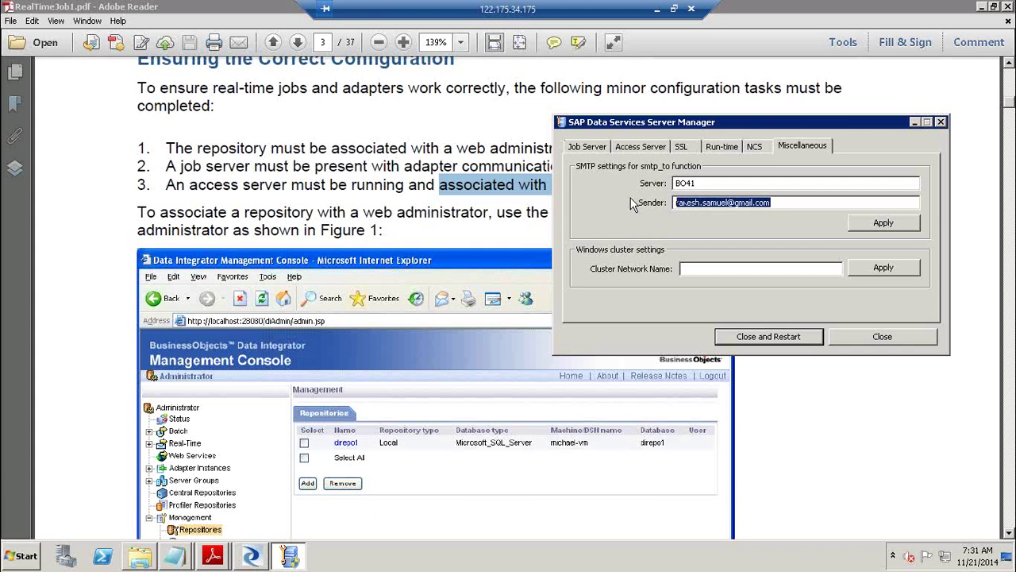
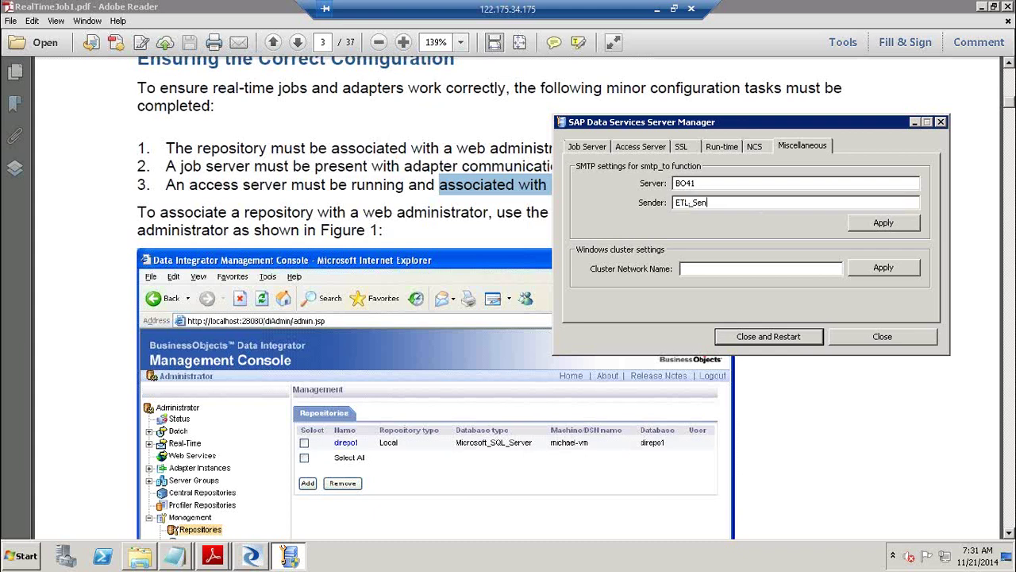
{"action": "left_click_drag", "start_coordinate": [782, 204], "coordinate": [601, 214]}
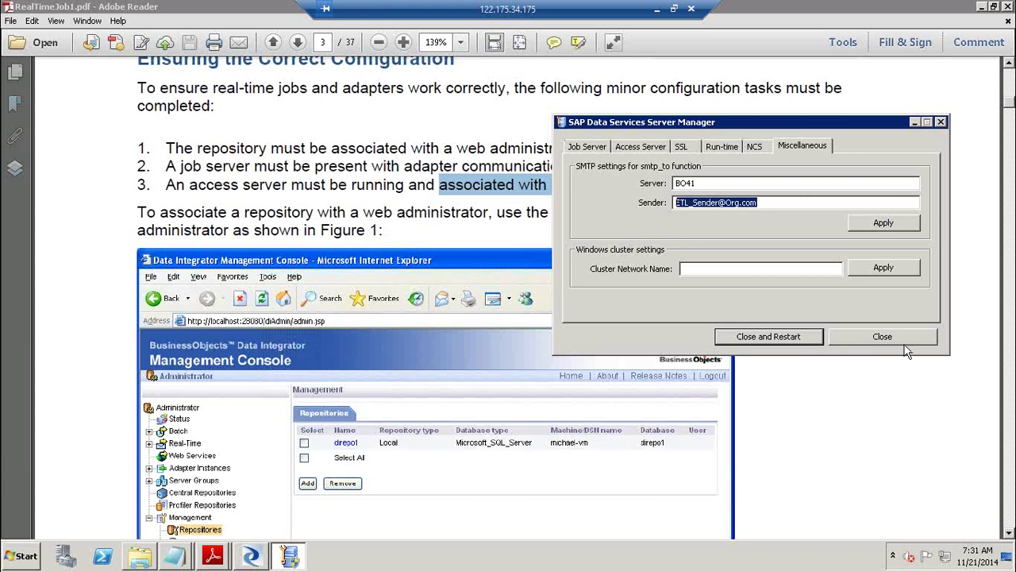
Close Server Manager accepting the service restart, then expand Start's SAP Data Services 4.2 folder.
{"action": "left_click", "coordinate": [884, 337]}
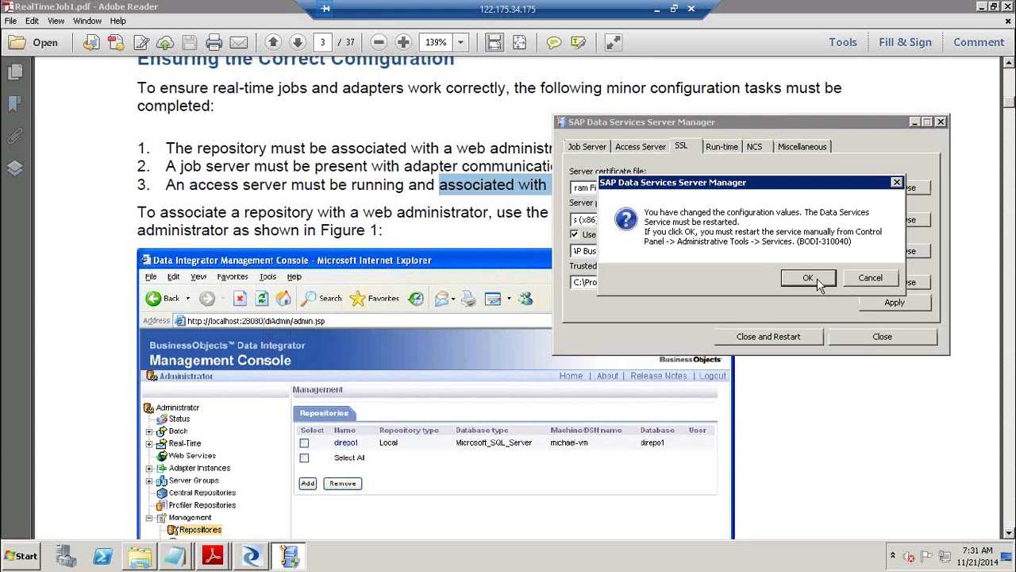
{"action": "left_click", "coordinate": [817, 277]}
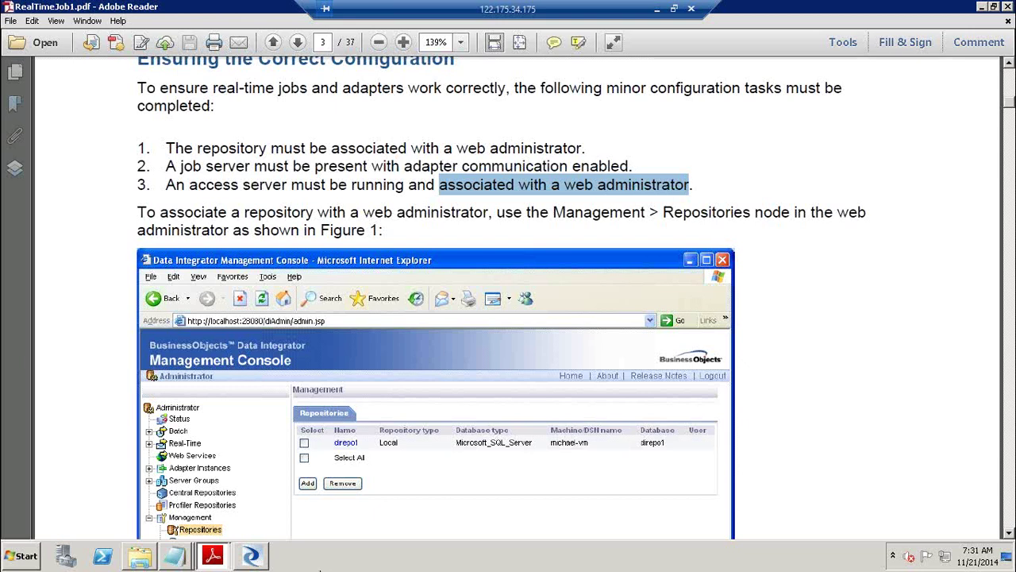
{"action": "left_click", "coordinate": [255, 554]}
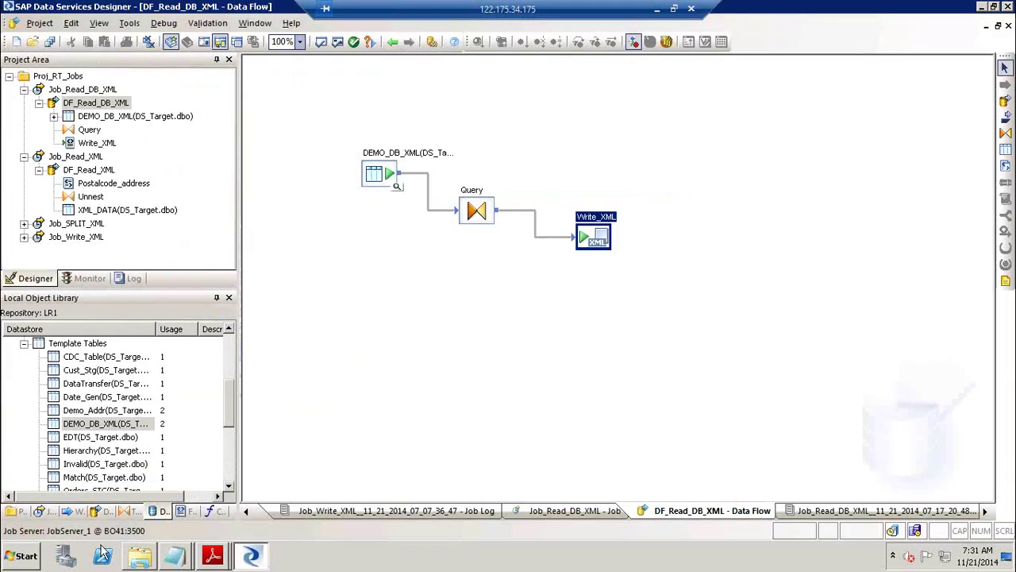
{"action": "left_click", "coordinate": [28, 558]}
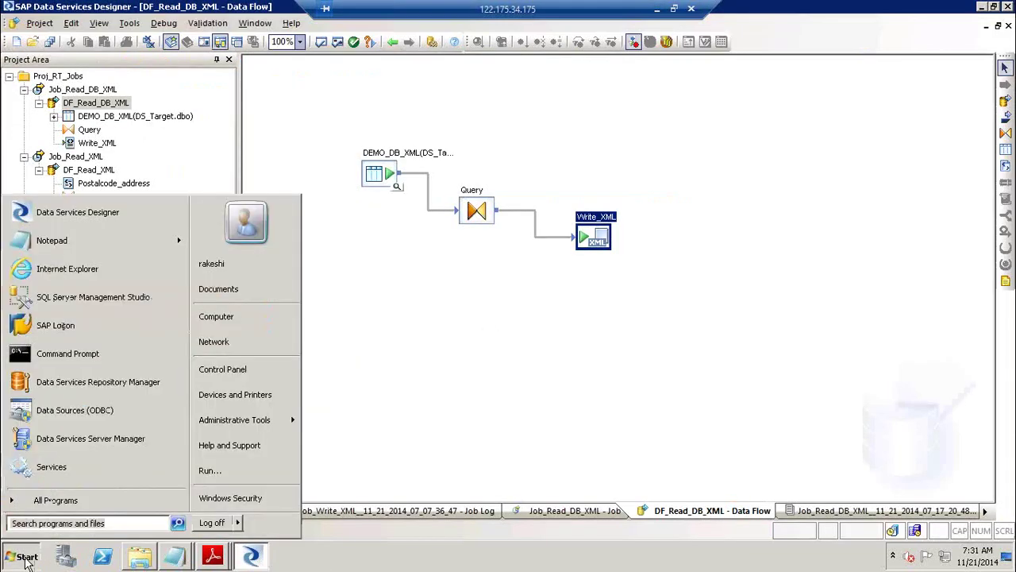
{"action": "left_click", "coordinate": [89, 506]}
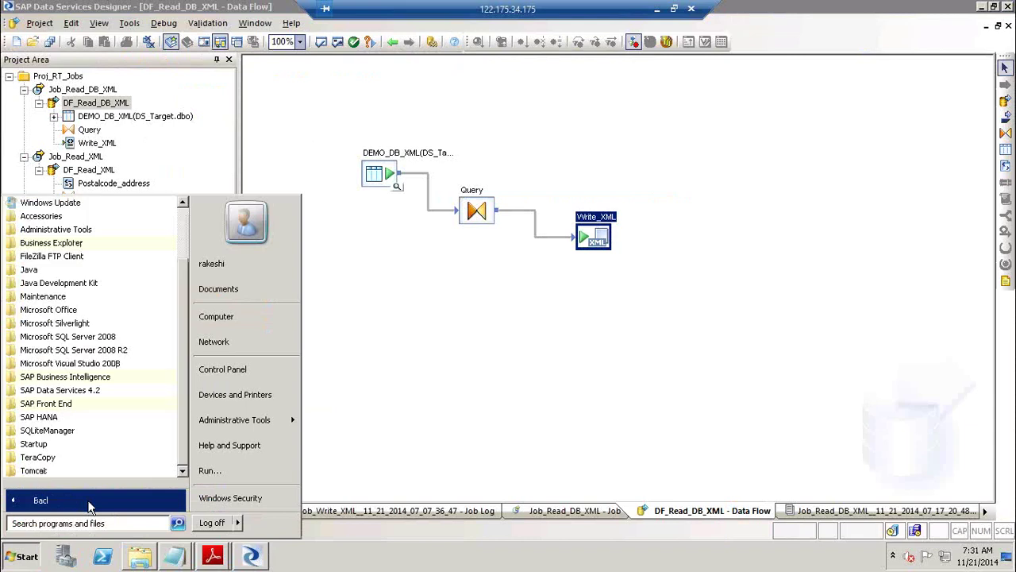
{"action": "left_click", "coordinate": [97, 392]}
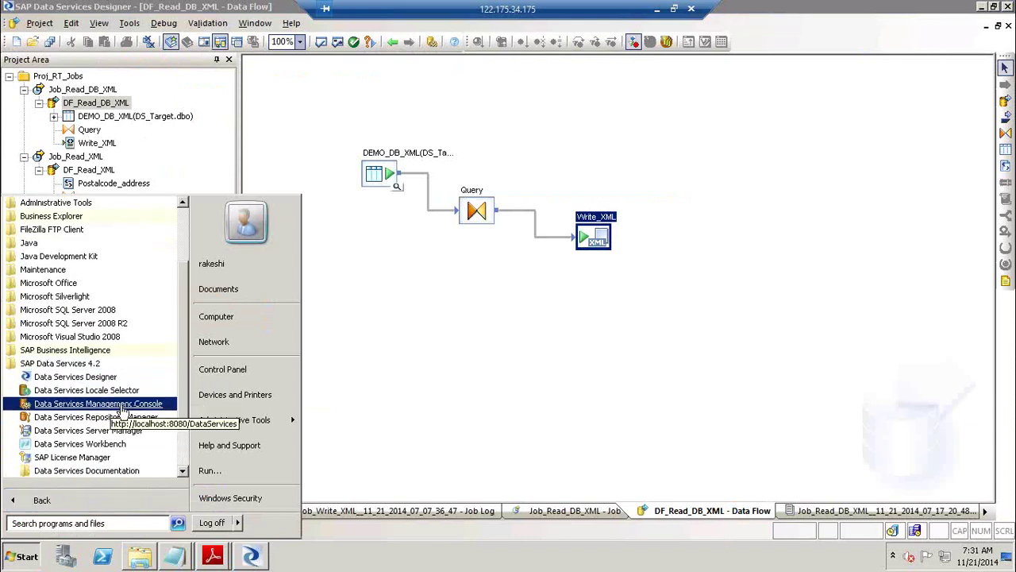
Launch the Management Console maximized, log in, and expand Administrator's Management node.
{"action": "left_click", "coordinate": [126, 407]}
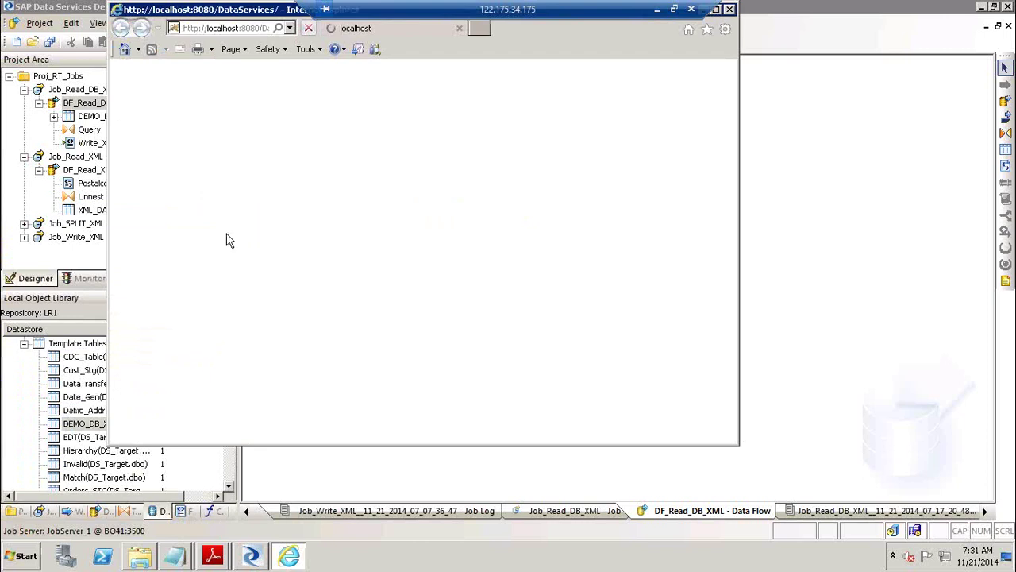
{"action": "left_click", "coordinate": [715, 10]}
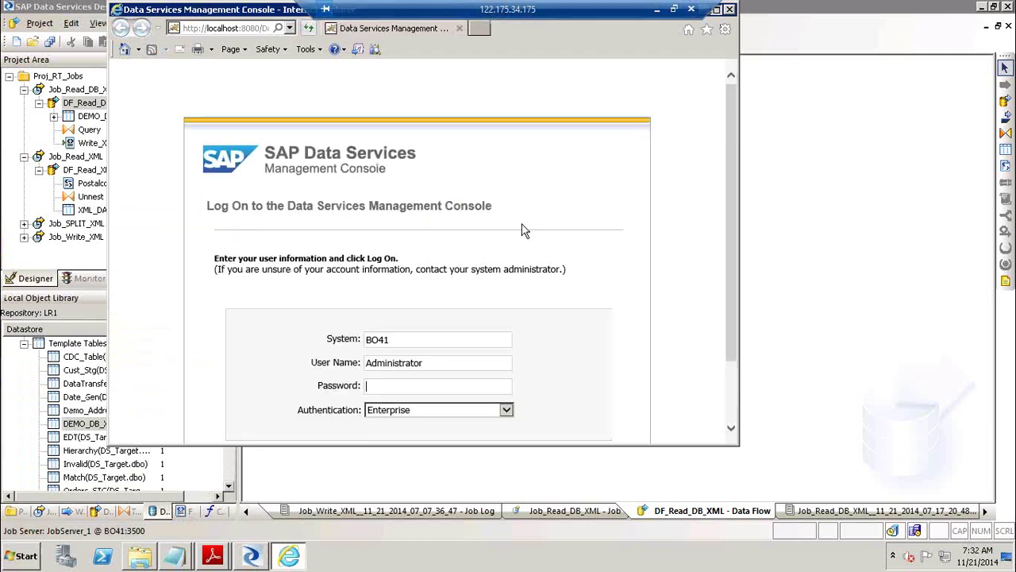
{"action": "type", "text": "*******"}
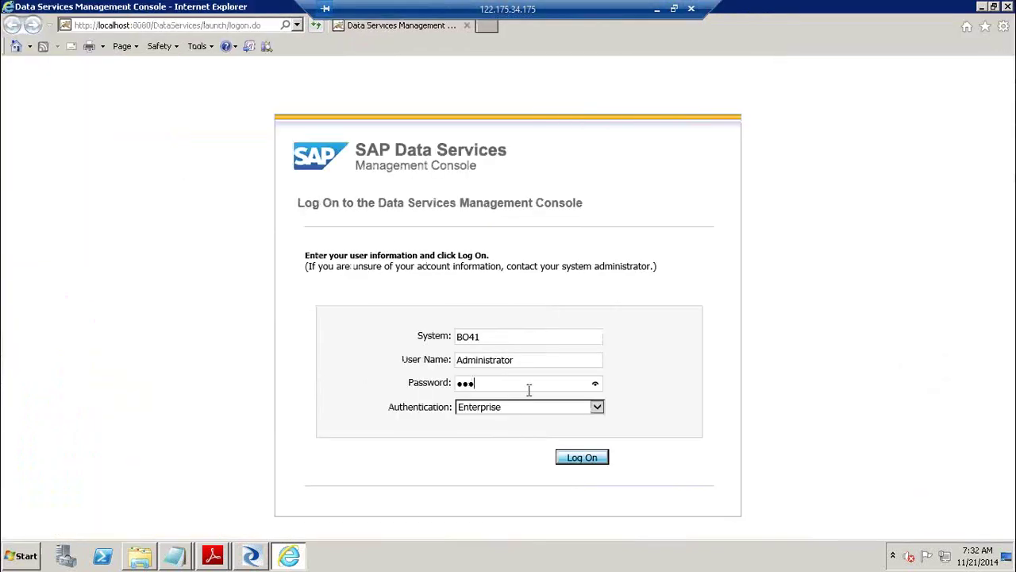
{"action": "type", "text": "*"}
{"action": "key", "text": "Return"}
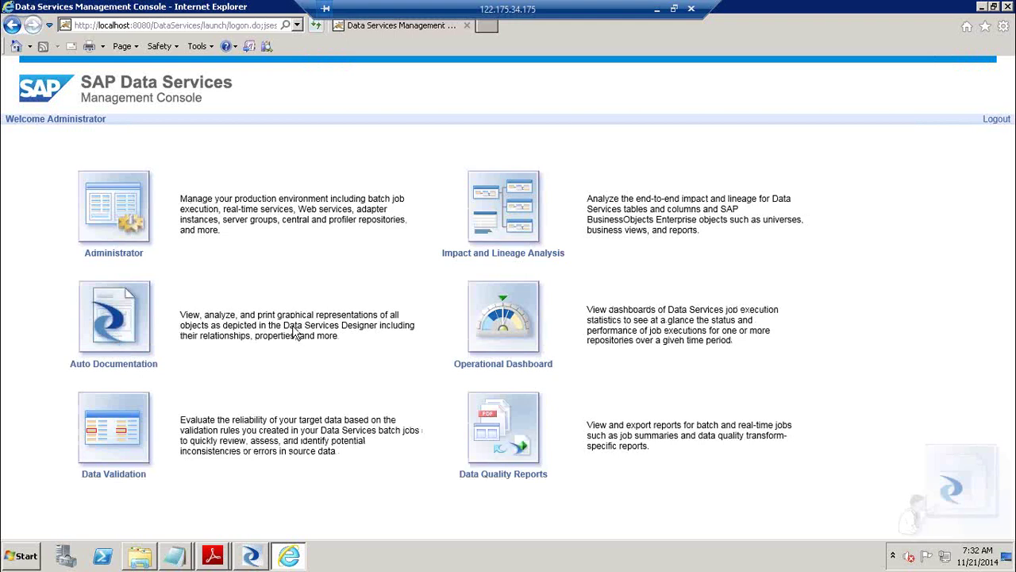
{"action": "left_click", "coordinate": [109, 200]}
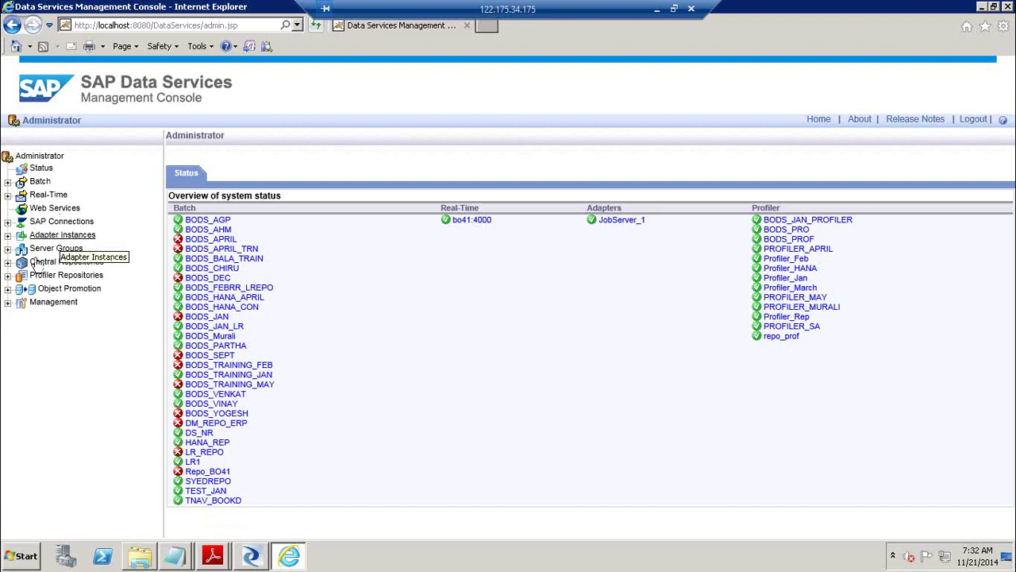
{"action": "left_click", "coordinate": [9, 302]}
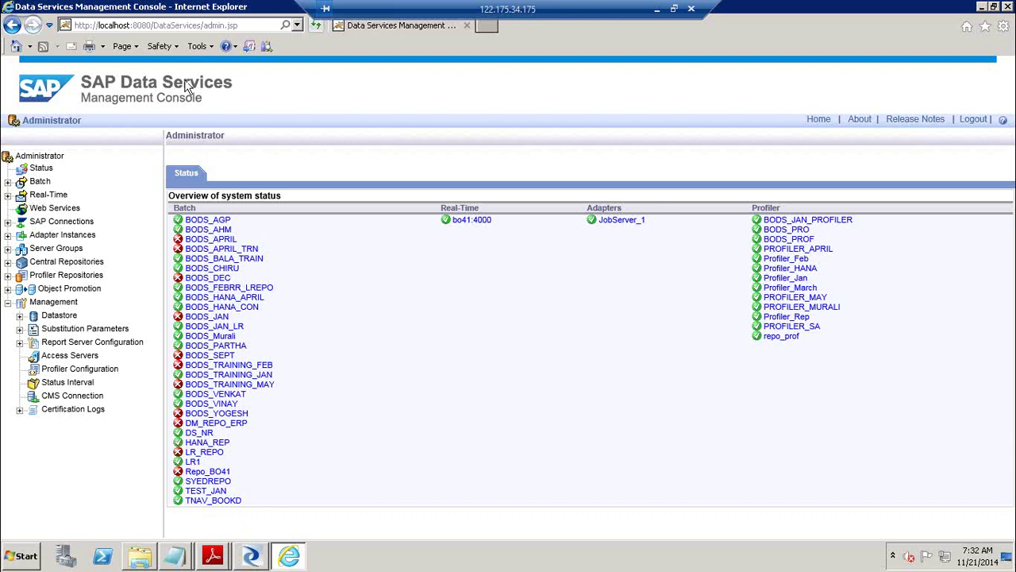
Launch Remote Desktop Connection by running mstsc from the Run prompt.
{"action": "left_click", "coordinate": [656, 12]}
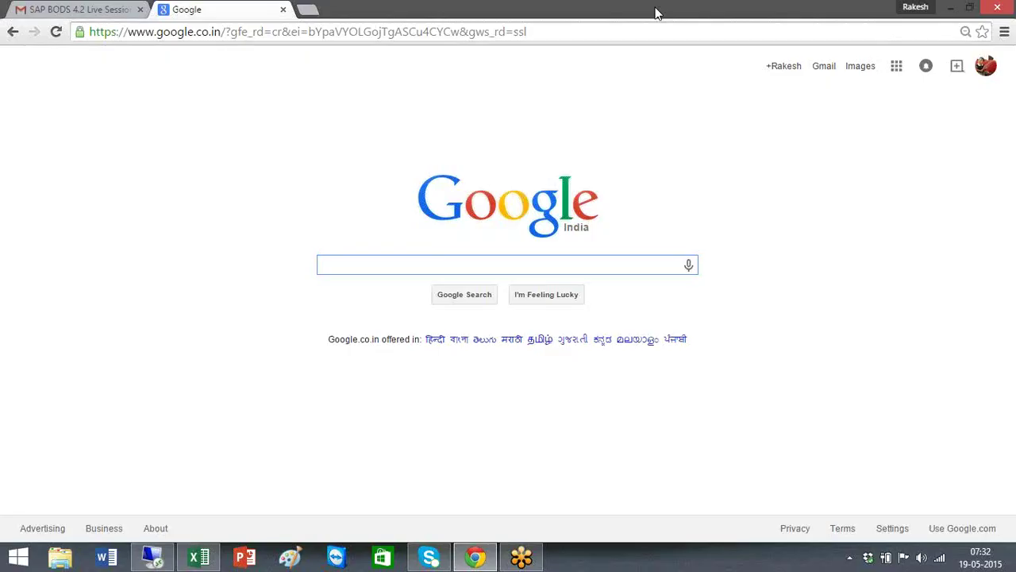
{"action": "key", "text": "super+r"}
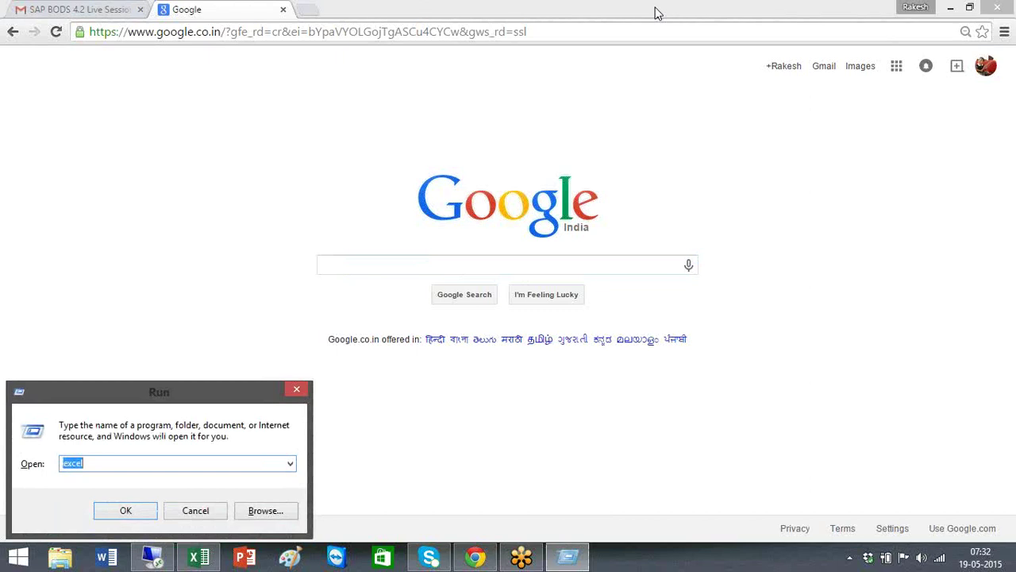
{"action": "type", "text": "metsc"}
{"action": "key", "text": "Return"}
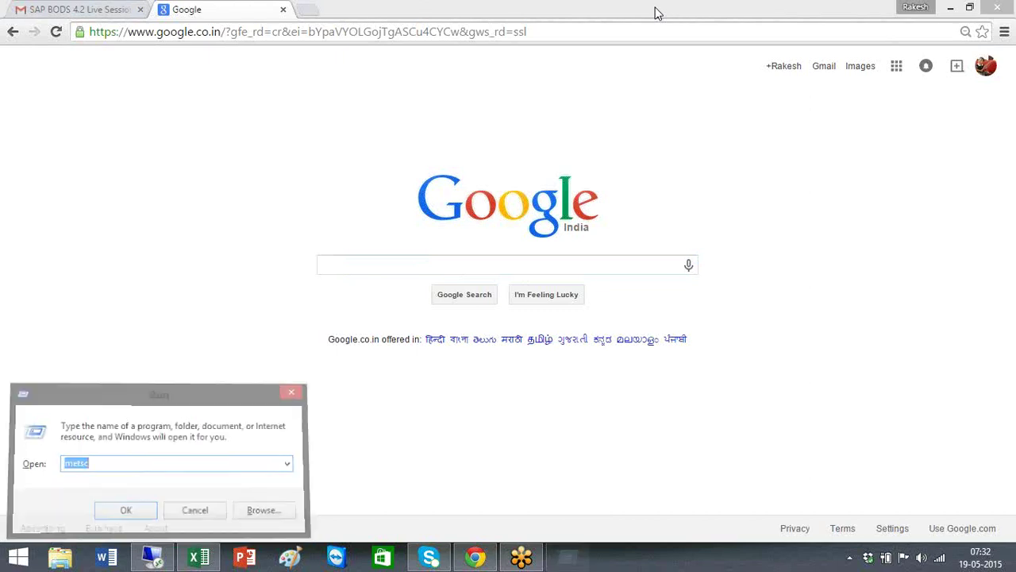
{"action": "key", "text": "Return"}
{"action": "type", "text": "mstsc"}
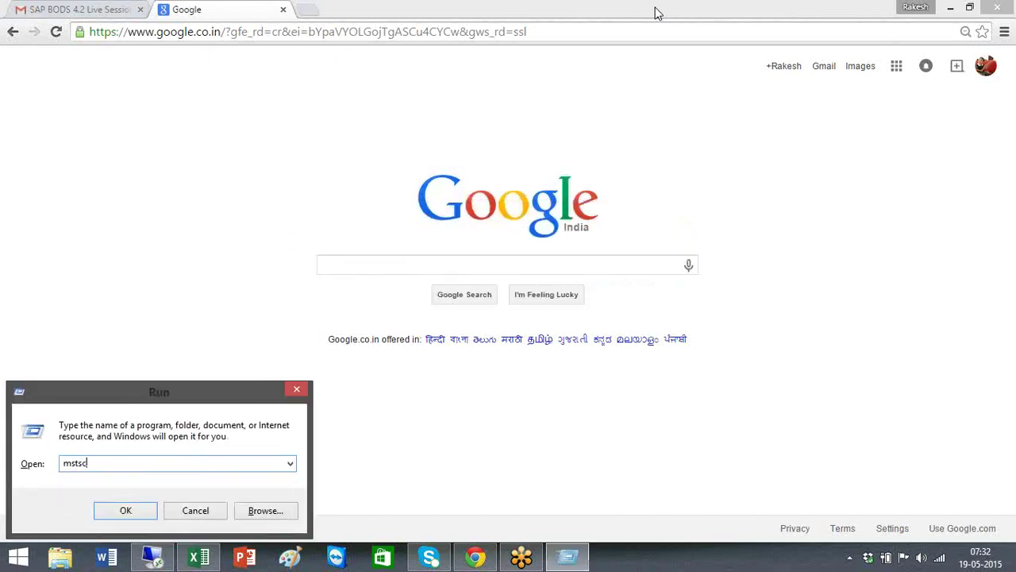
{"action": "key", "text": "Return"}
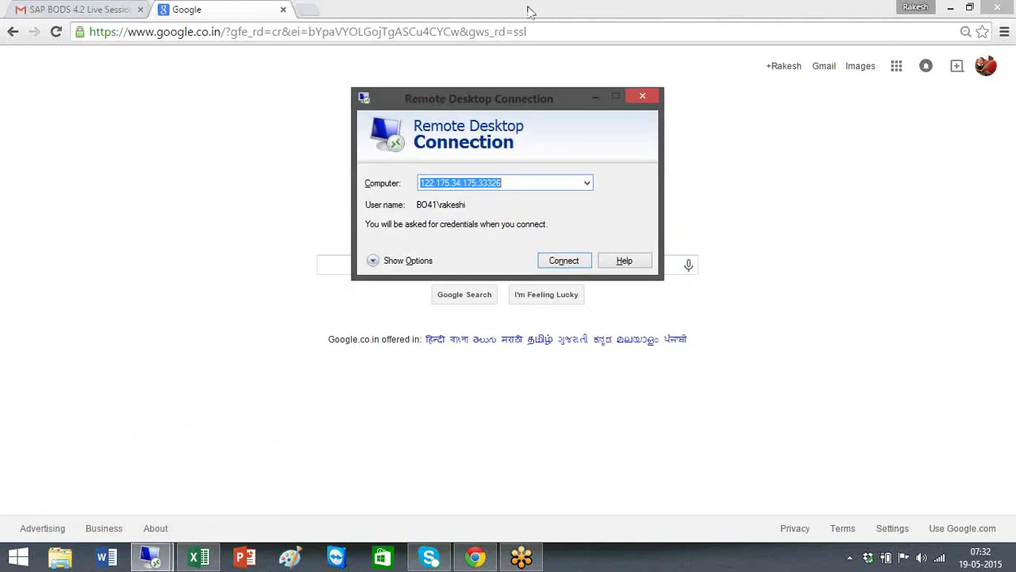
Connect to 122.175.34.175 with another account's user name and password, accepting the certificate.
{"action": "left_click", "coordinate": [557, 265]}
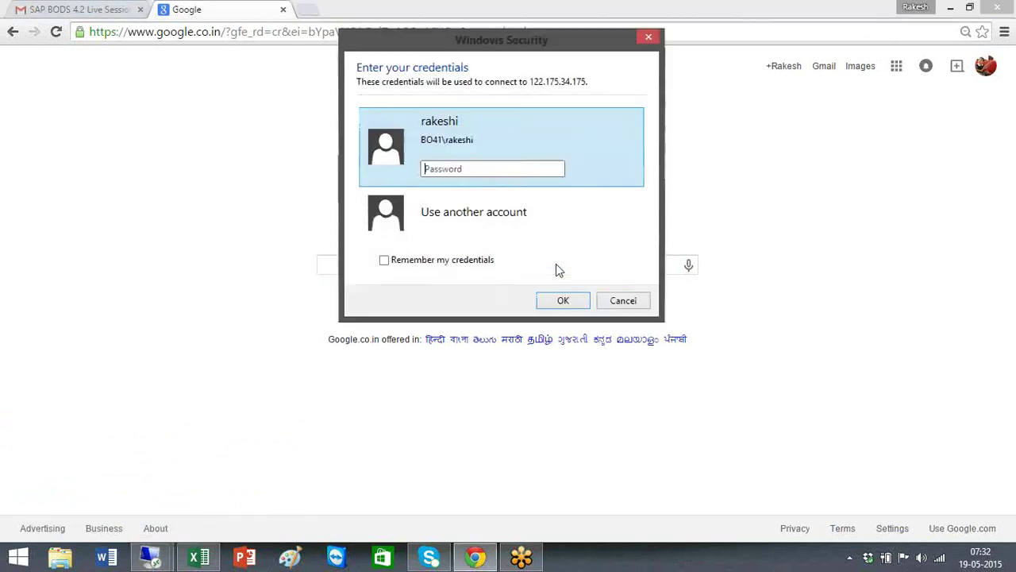
{"action": "left_click", "coordinate": [517, 226]}
{"action": "type", "text": "Rake"}
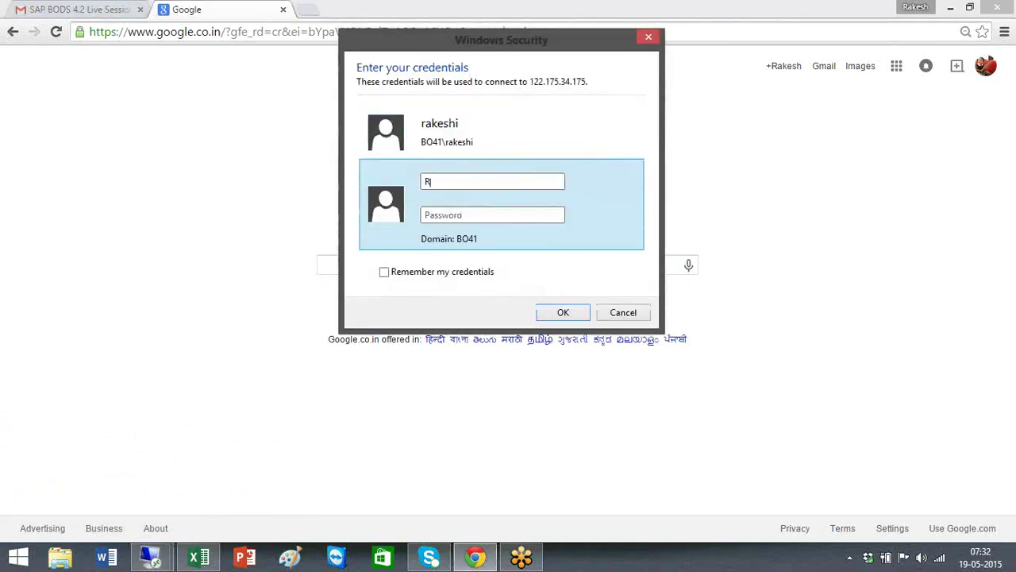
{"action": "type", "text": "sh"}
{"action": "key", "text": "Tab"}
{"action": "type", "text": "********"}
{"action": "key", "text": "Return"}
{"action": "left_click", "coordinate": [554, 310]}
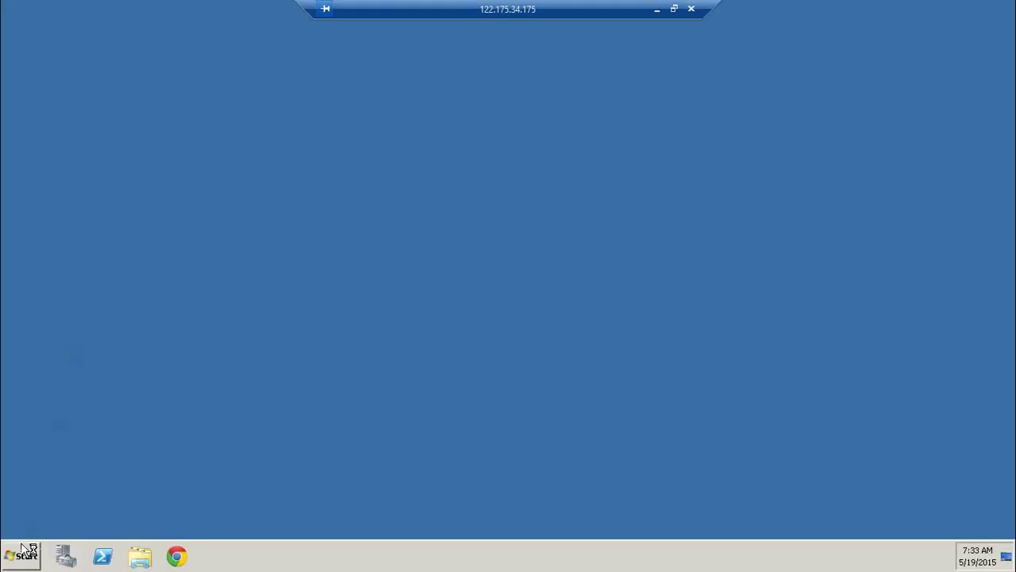
Launch the SAP Data Services 4.2 Management Console from the remote machine's Start menu, maximized.
{"action": "left_click", "coordinate": [20, 554]}
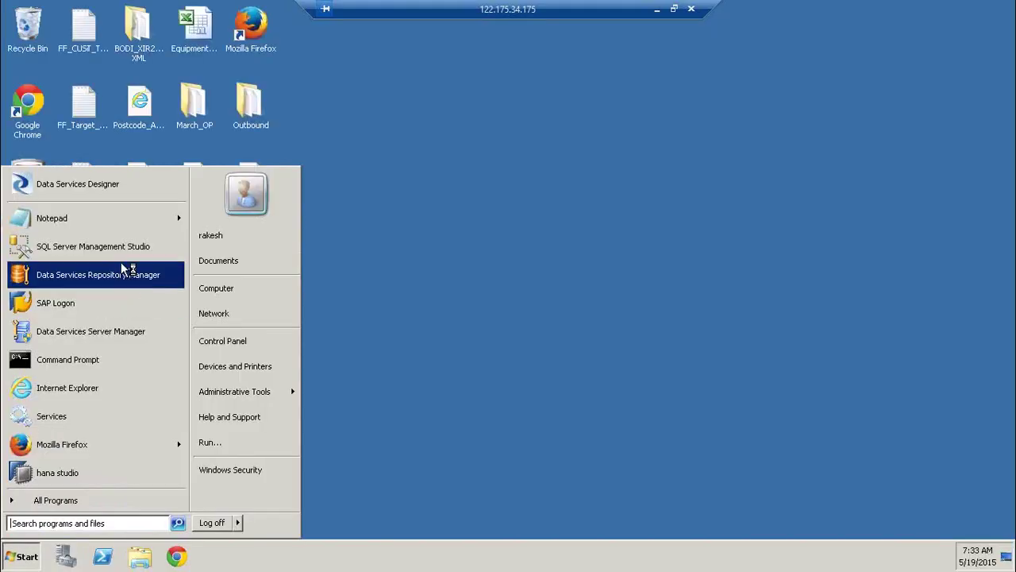
{"action": "left_click", "coordinate": [82, 501]}
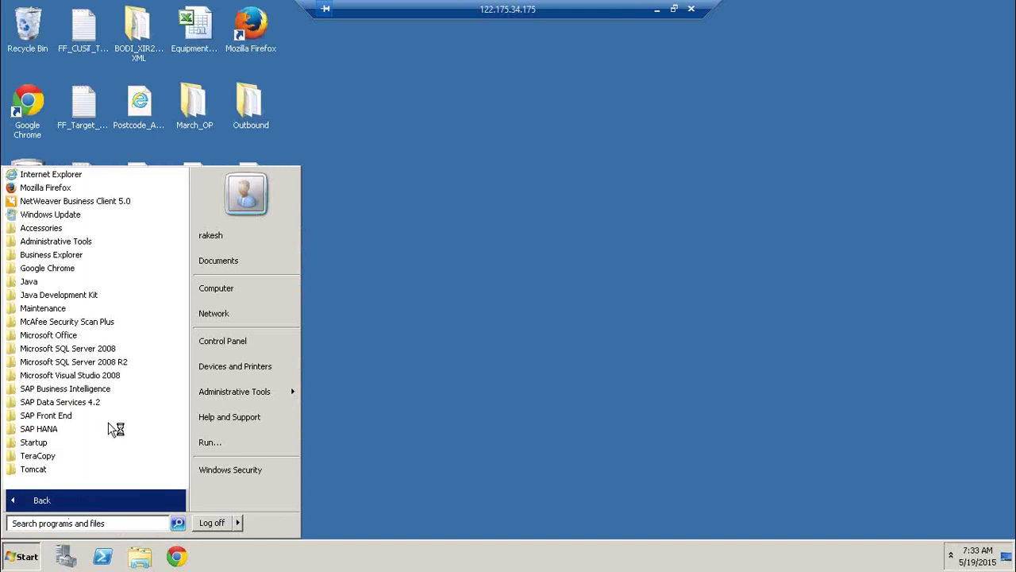
{"action": "left_click", "coordinate": [87, 402]}
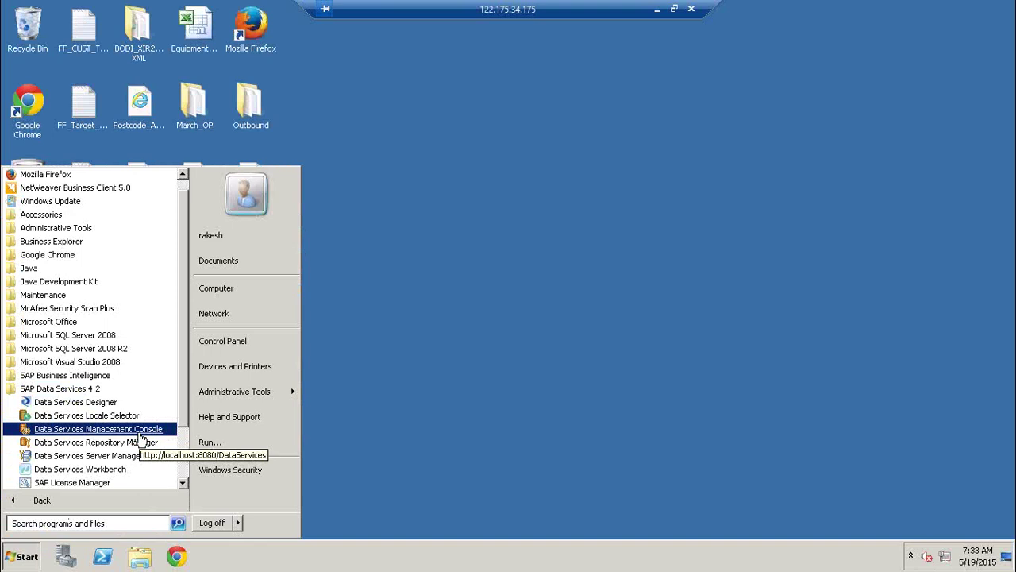
{"action": "left_click", "coordinate": [119, 429]}
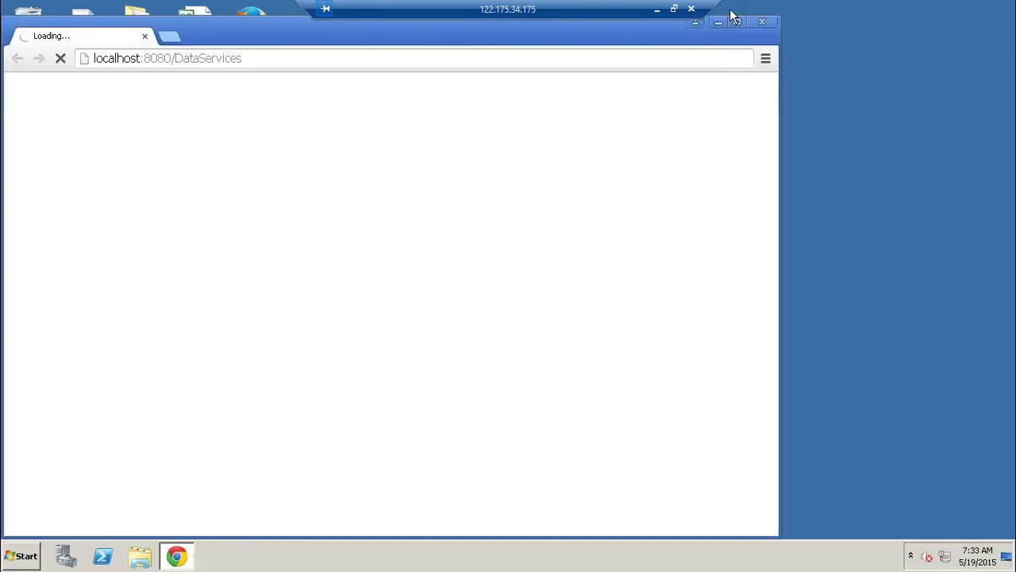
{"action": "left_click", "coordinate": [738, 24]}
Log on to the console with the account password and enter the Administrator area.
{"action": "left_click", "coordinate": [477, 374]}
{"action": "type", "text": "********"}
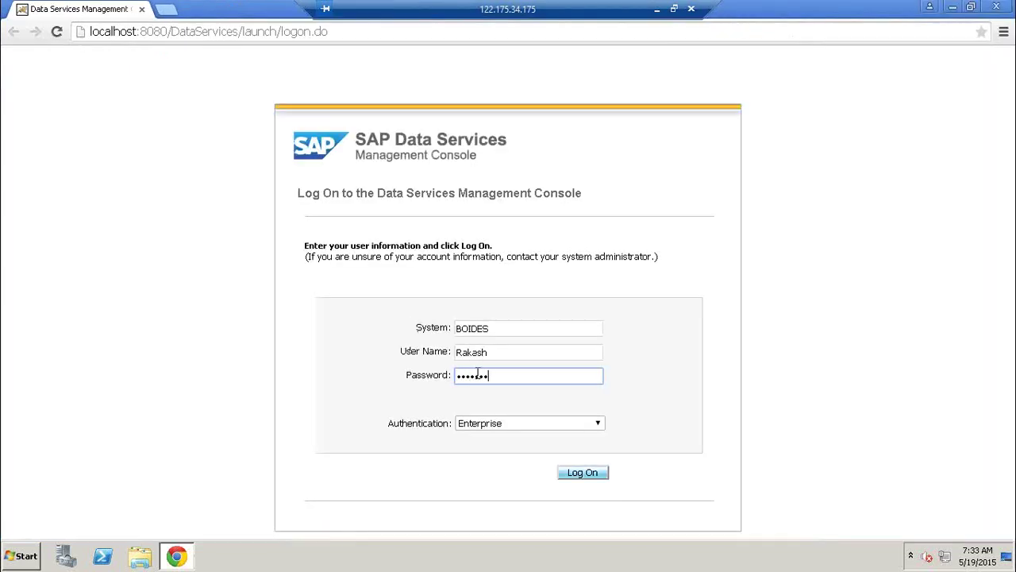
{"action": "key", "text": "Return"}
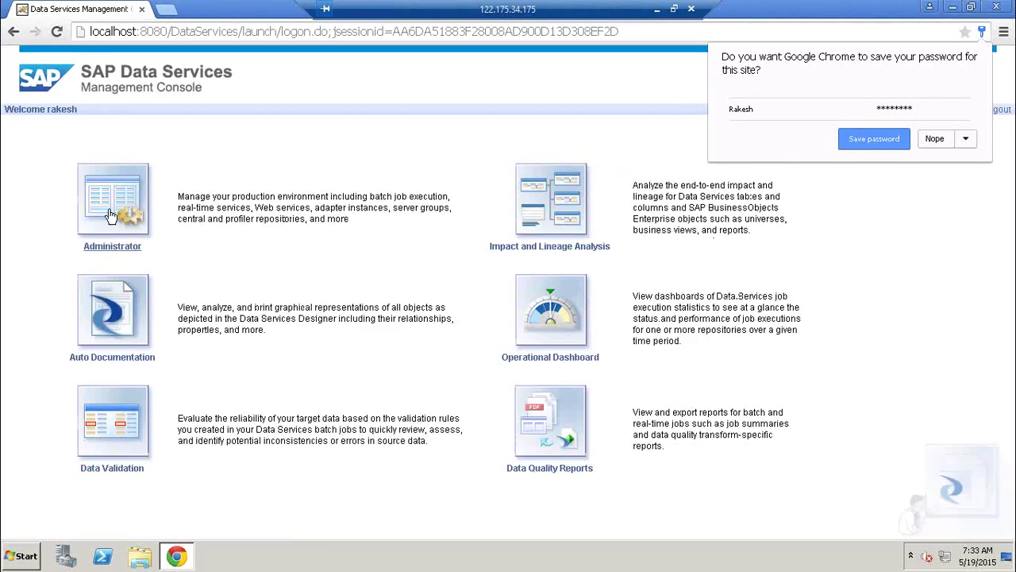
{"action": "left_click", "coordinate": [111, 216]}
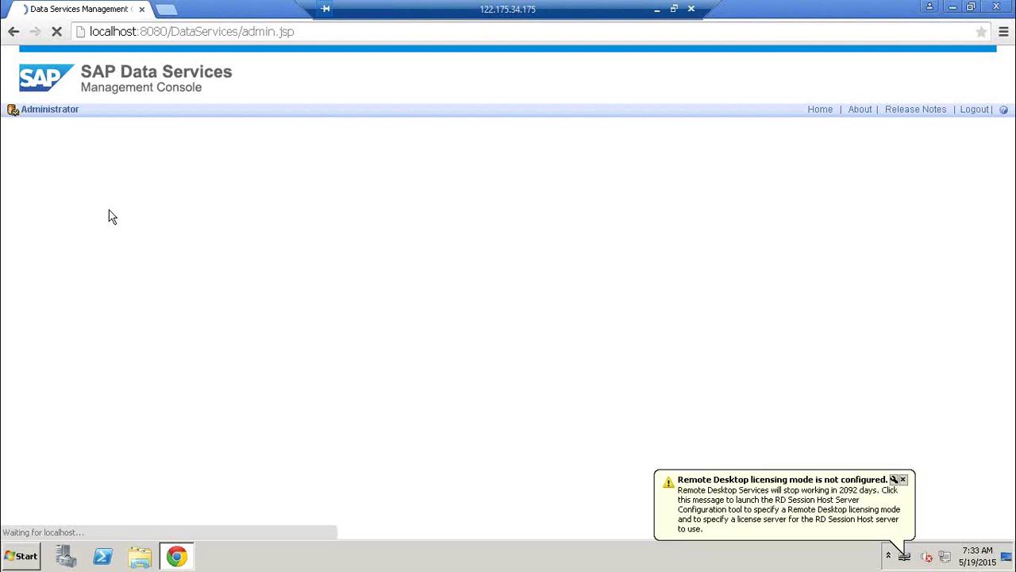
Dismiss the licensing notice and open access server BOIDES:4001 under Management.
{"action": "left_click", "coordinate": [904, 481]}
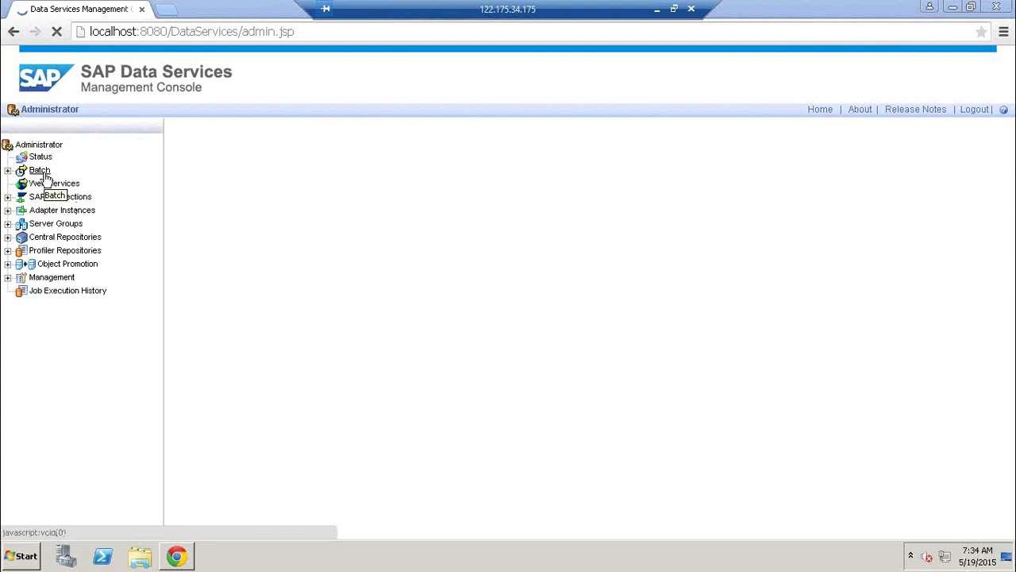
{"action": "left_click", "coordinate": [7, 278]}
{"action": "left_click", "coordinate": [73, 330]}
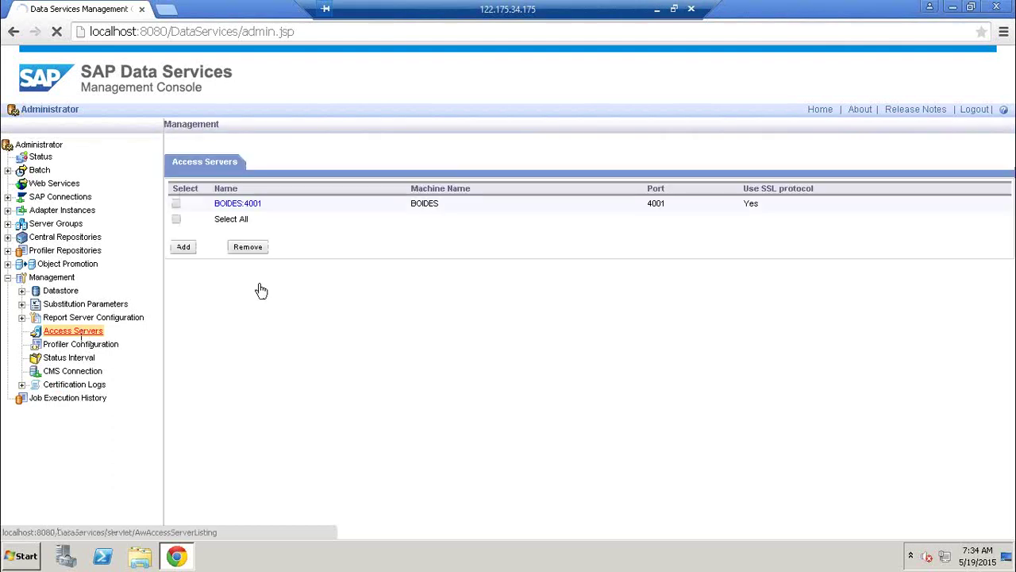
{"action": "left_click", "coordinate": [238, 203]}
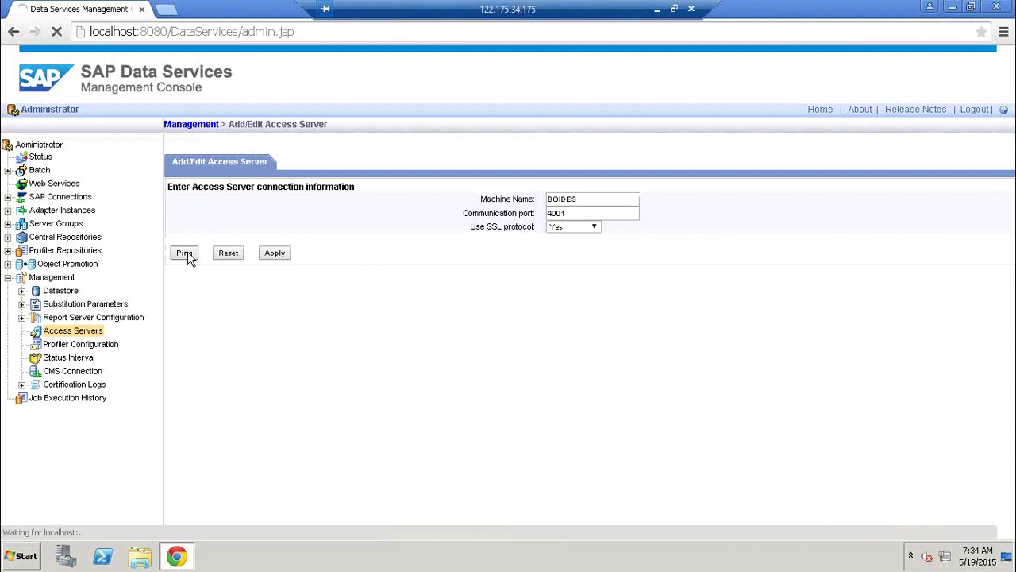
Ping BOIDES:4001, confirm it reports valid, then minimize the remote session.
{"action": "left_click", "coordinate": [188, 258]}
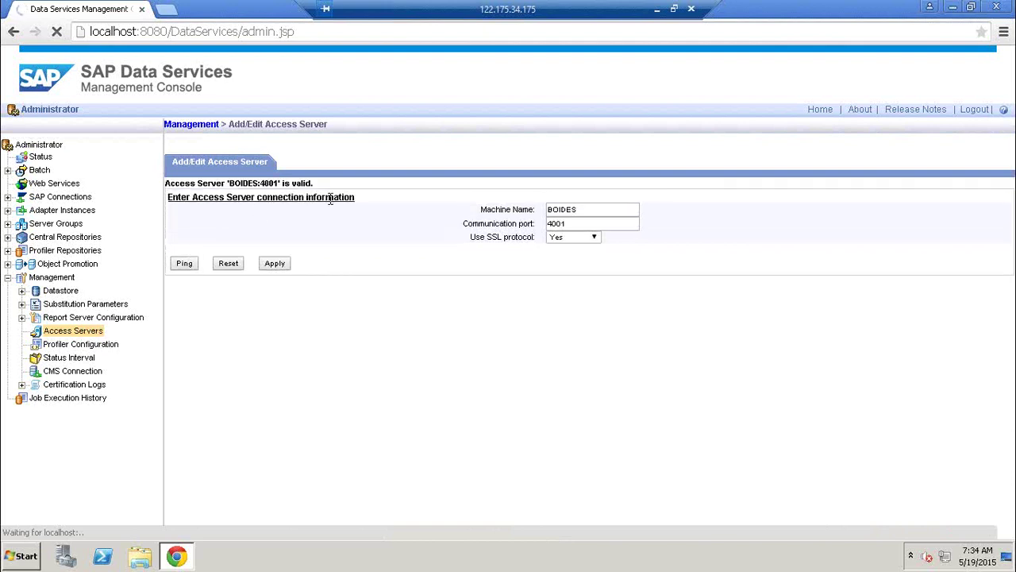
{"action": "left_click_drag", "start_coordinate": [313, 182], "coordinate": [157, 176]}
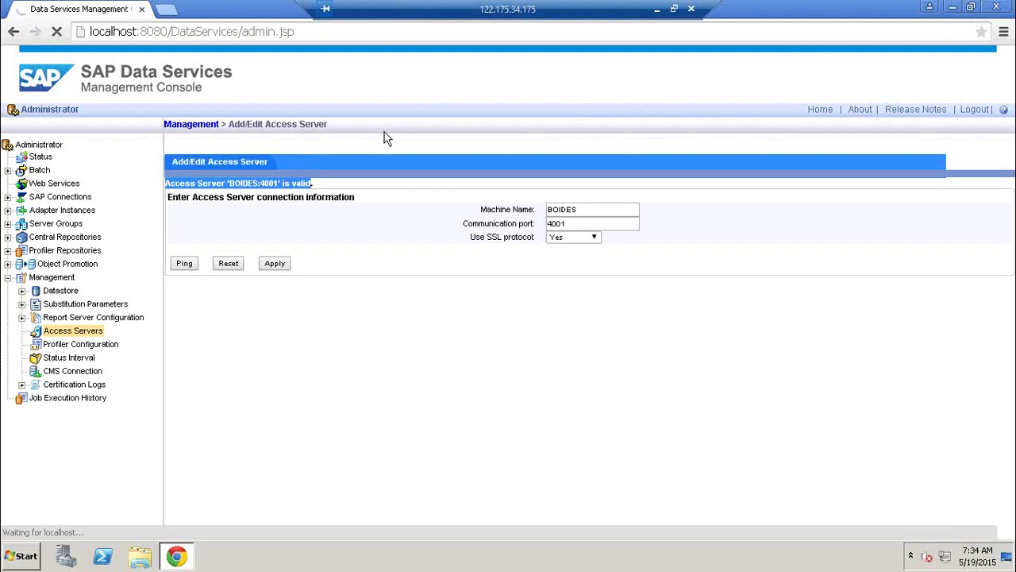
{"action": "left_click", "coordinate": [386, 171]}
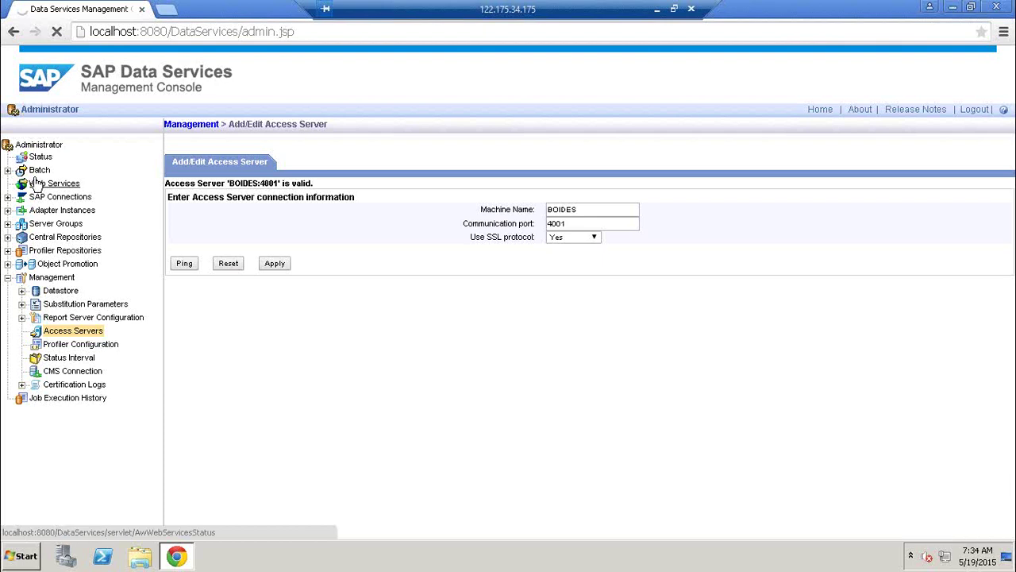
{"action": "left_click", "coordinate": [657, 9]}
Switch to the other remote session and start a new access server entry.
{"action": "left_click", "coordinate": [151, 557]}
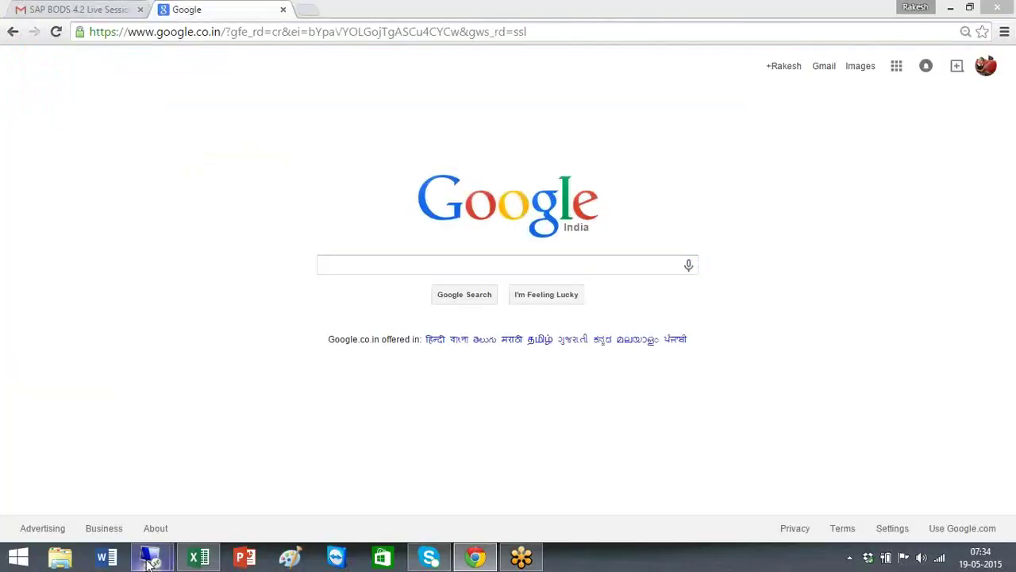
{"action": "left_click", "coordinate": [105, 486]}
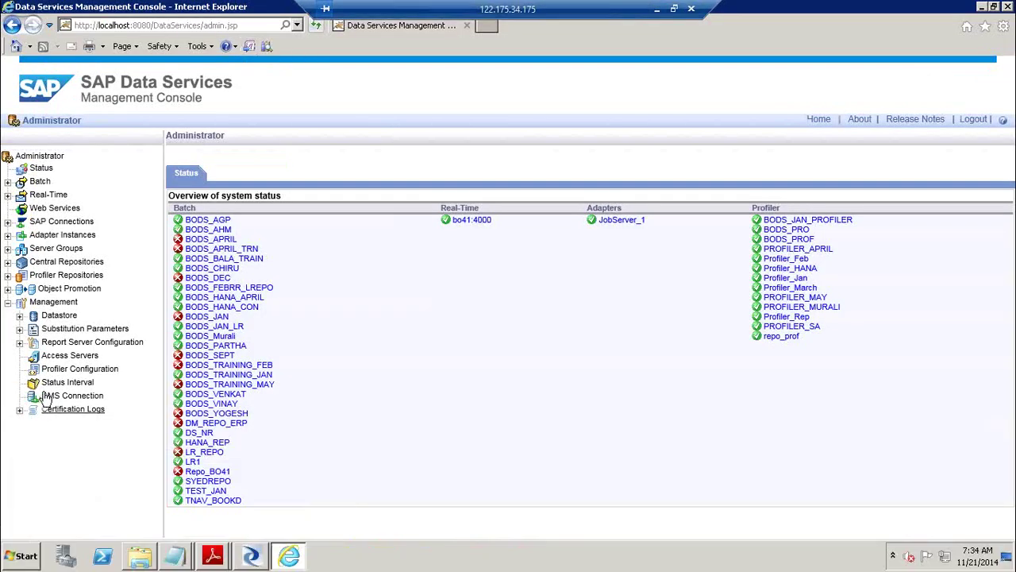
{"action": "left_click", "coordinate": [77, 357]}
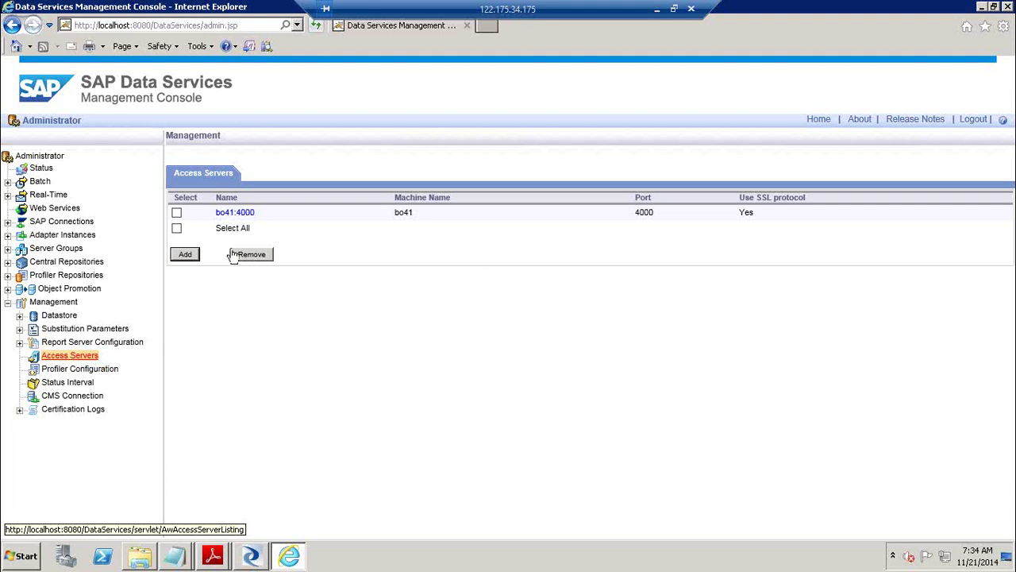
{"action": "left_click", "coordinate": [188, 254]}
Add access server BO41 on port 4000, ping it as valid, and return to the list.
{"action": "left_click", "coordinate": [575, 208]}
{"action": "type", "text": "bO41"}
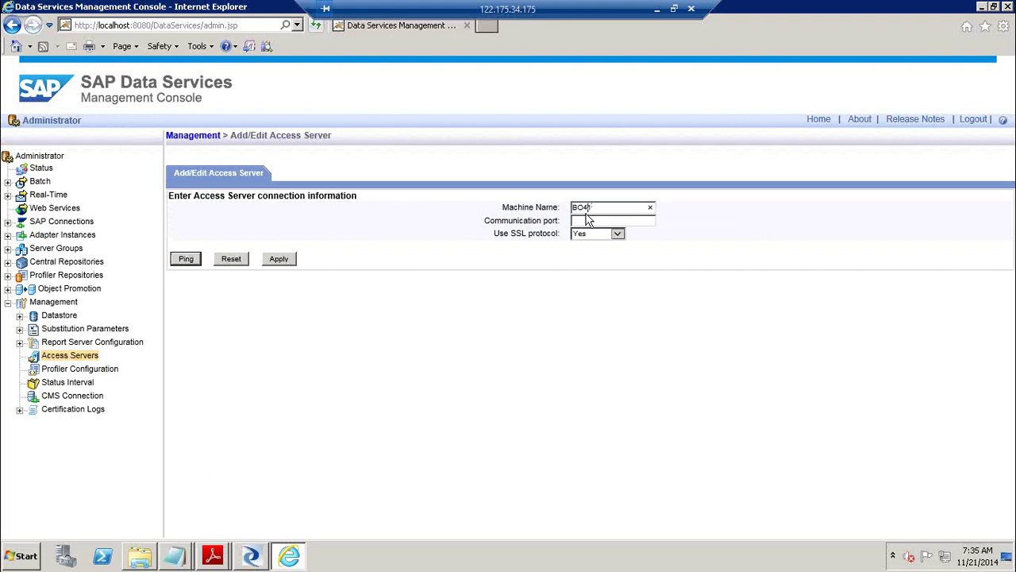
{"action": "left_click", "coordinate": [587, 220]}
{"action": "type", "text": "4000"}
{"action": "left_click", "coordinate": [186, 258]}
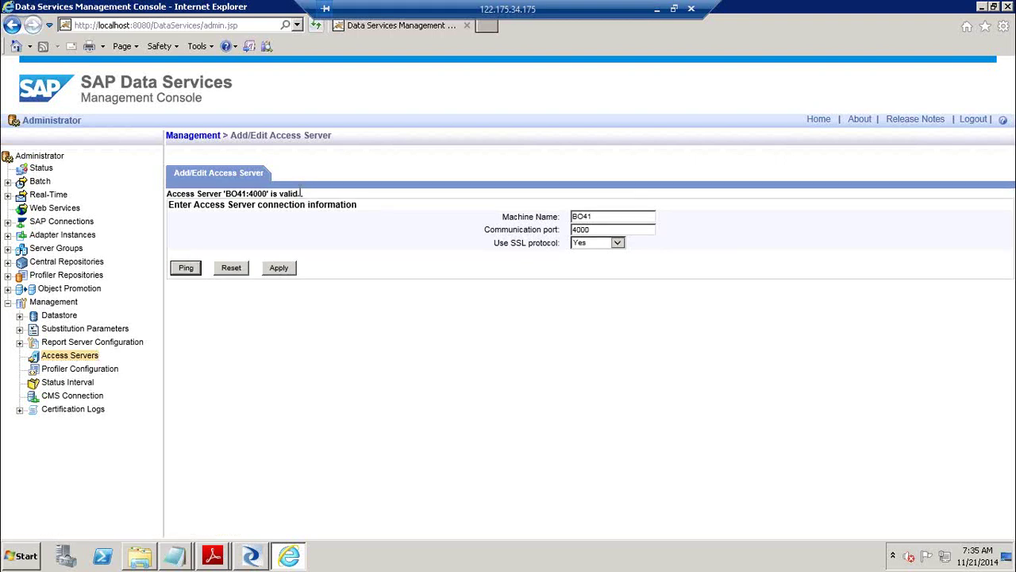
{"action": "left_click_drag", "start_coordinate": [222, 194], "coordinate": [304, 203]}
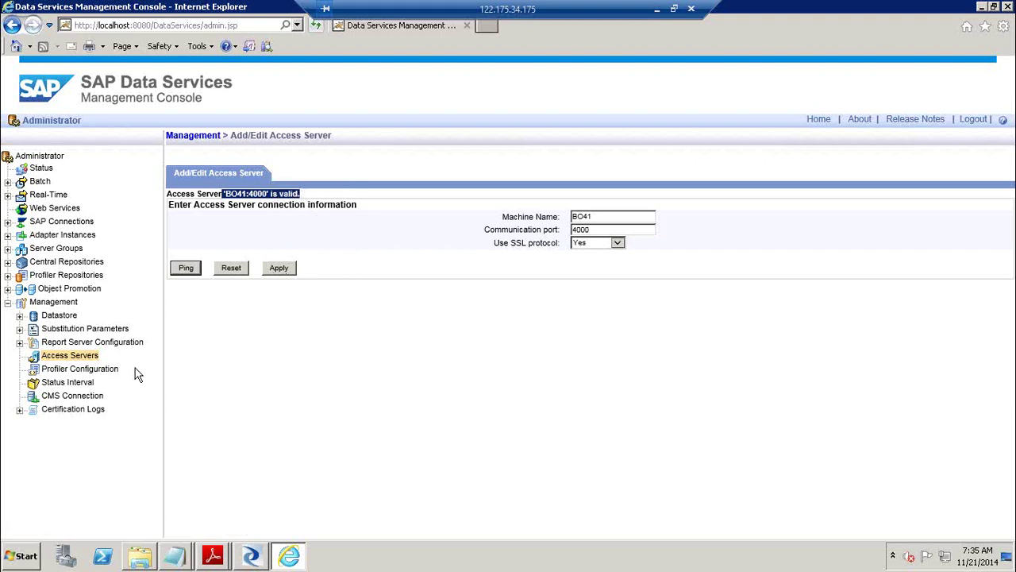
{"action": "left_click", "coordinate": [80, 359]}
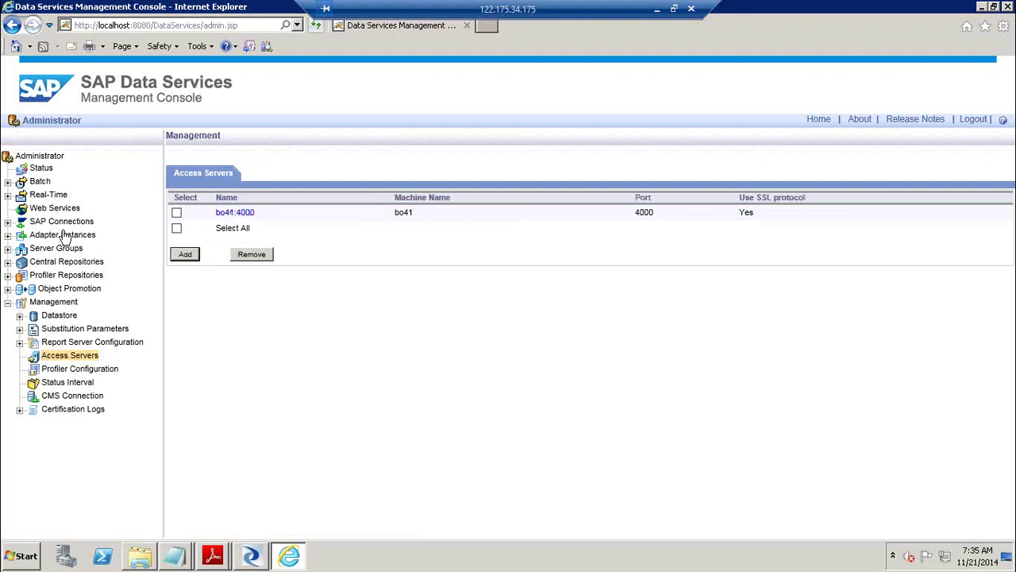
List JobServer_1@BO41:3500's installed adapters, ByDAdapter through WebServiceAdapter, via Adapter Configuration.
{"action": "left_click", "coordinate": [7, 236]}
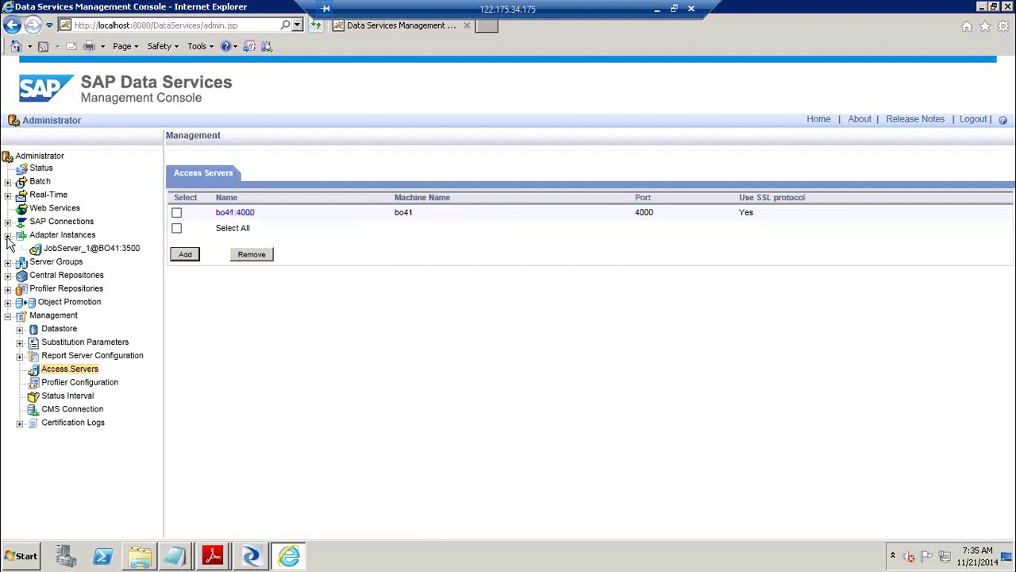
{"action": "left_click", "coordinate": [70, 249]}
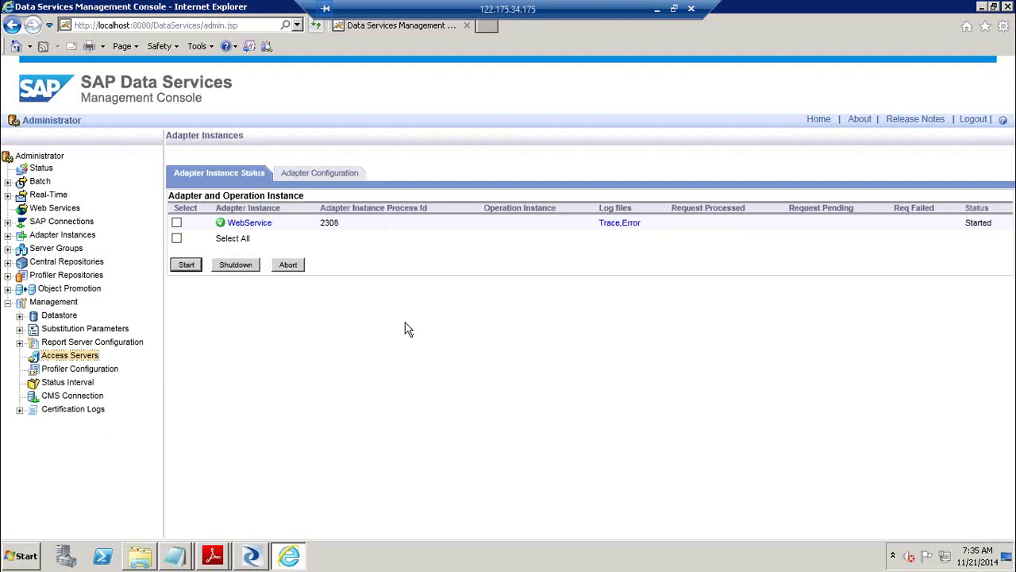
{"action": "left_click", "coordinate": [336, 178]}
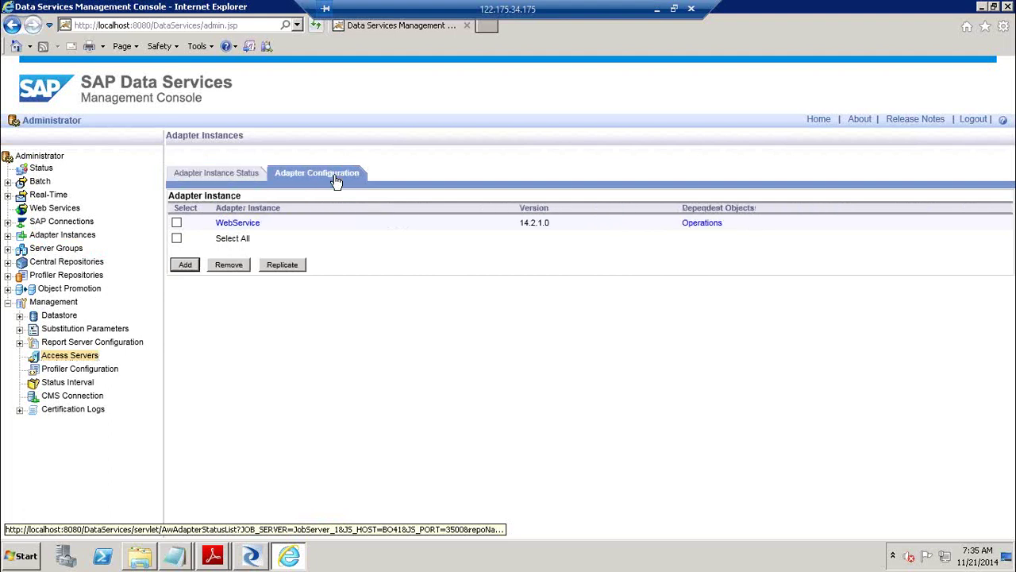
{"action": "left_click", "coordinate": [187, 266]}
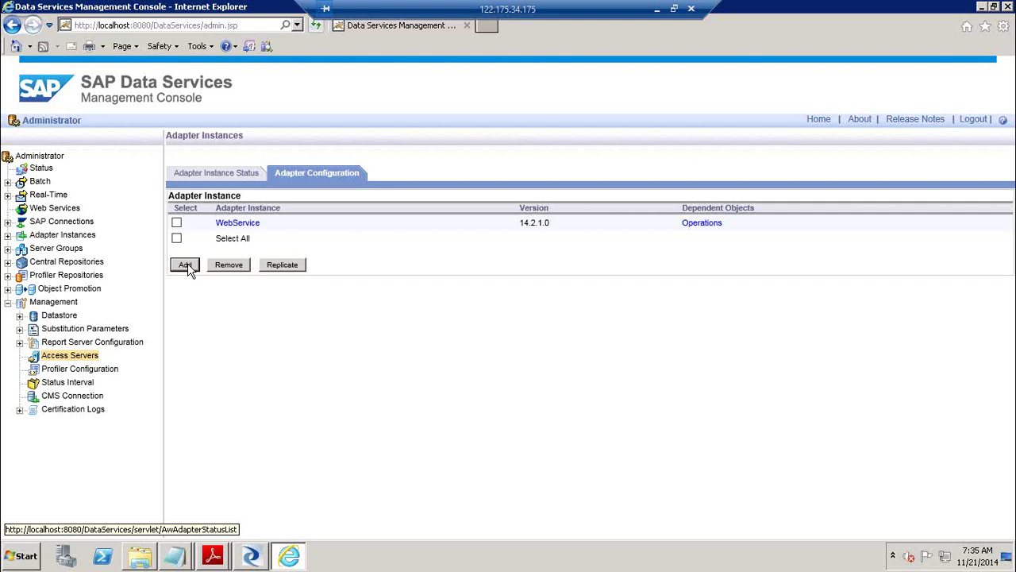
{"action": "left_click", "coordinate": [185, 265]}
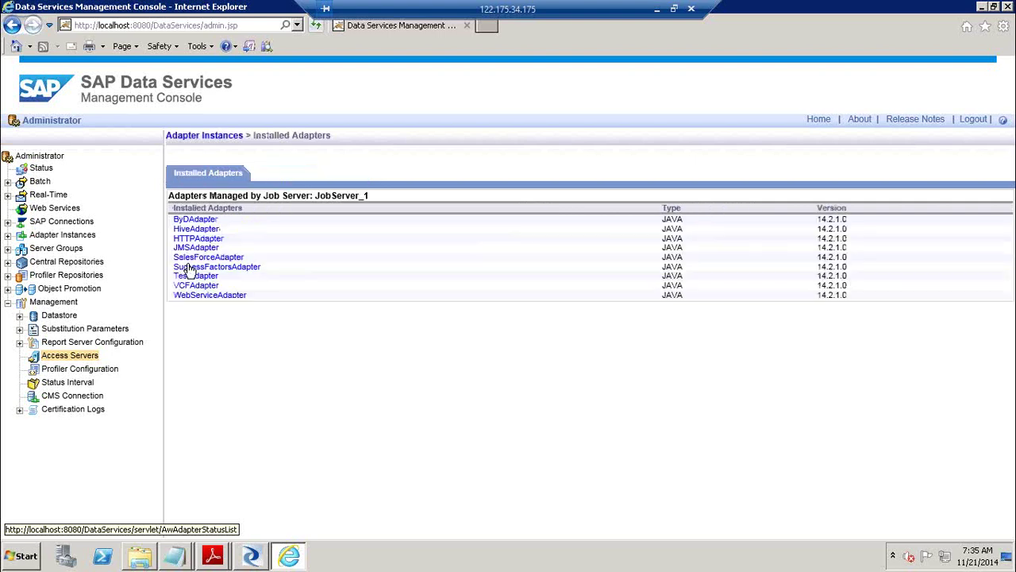
{"action": "left_click", "coordinate": [210, 268]}
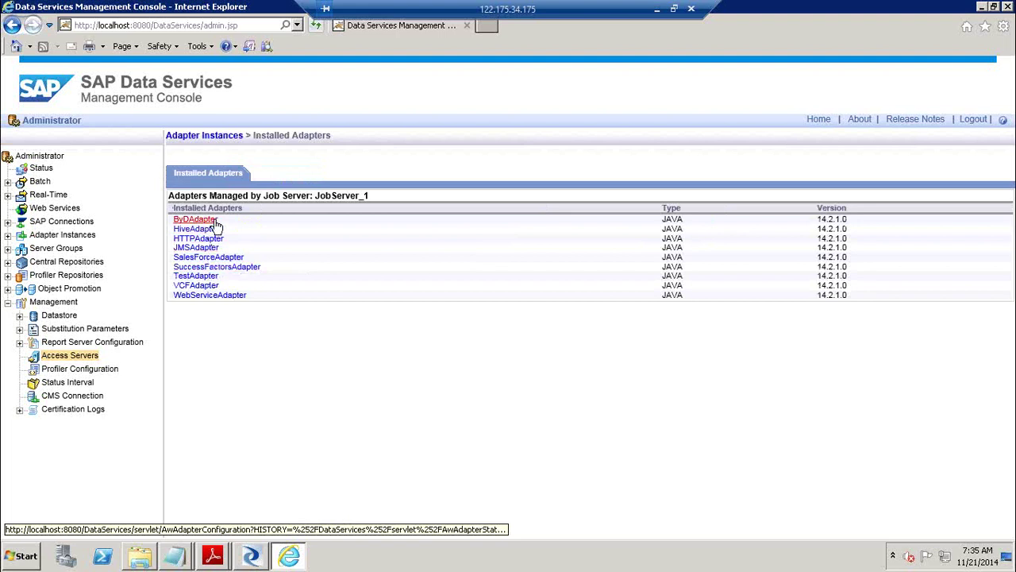
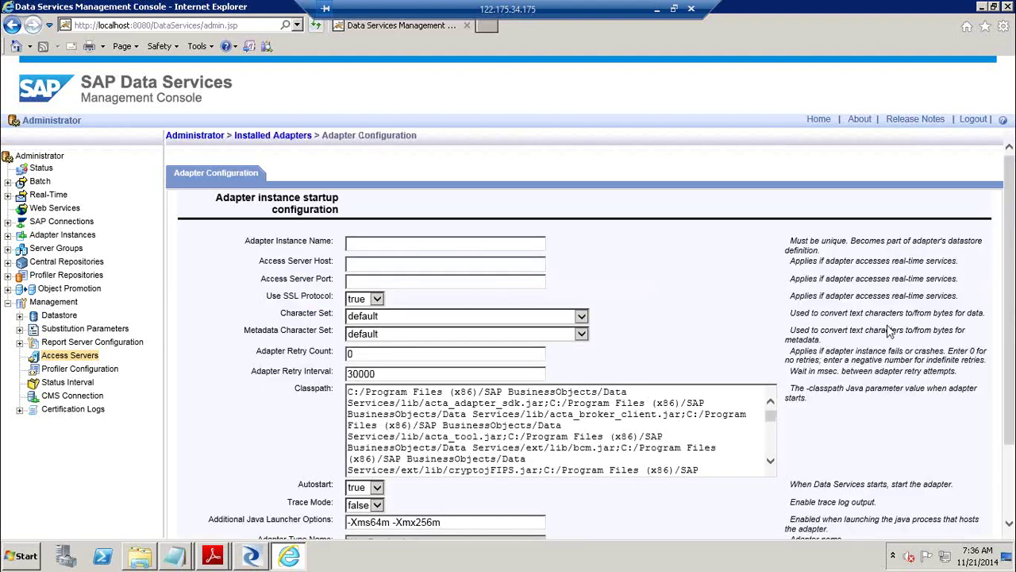
Leave the adapter configuration form and show JobServer_1@BO41:3500's adapter instances, with WebService started.
{"action": "left_click", "coordinate": [449, 243]}
{"action": "left_click", "coordinate": [403, 262]}
{"action": "left_click", "coordinate": [403, 279]}
{"action": "scroll", "coordinate": [1010, 318], "scroll_direction": "down", "scroll_amount": 3}
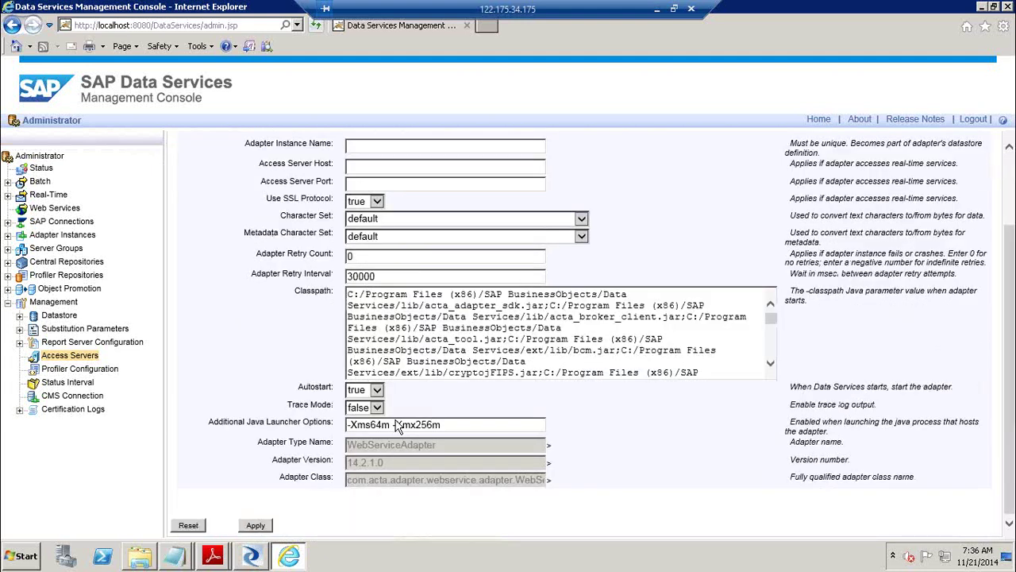
{"action": "left_click", "coordinate": [8, 235]}
{"action": "left_click", "coordinate": [63, 251]}
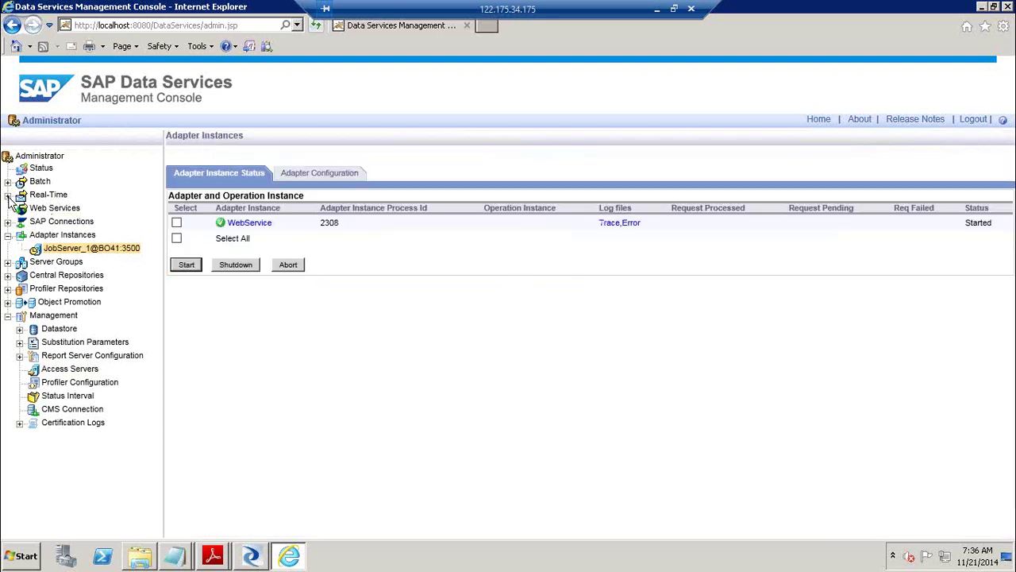
Inspect the bo41:4000 real-time server entry, then open the Access Servers management list.
{"action": "left_click", "coordinate": [8, 195]}
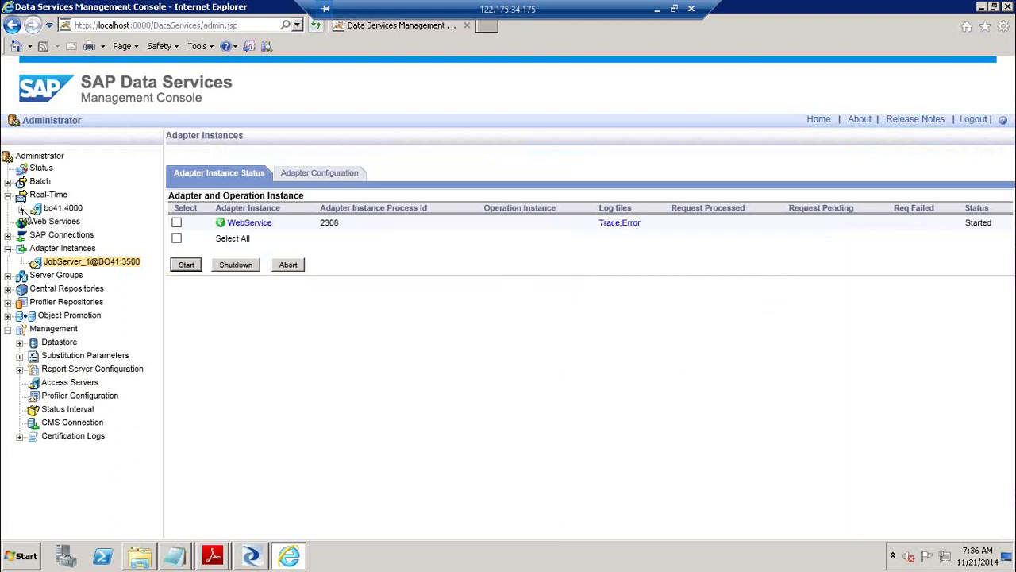
{"action": "left_click", "coordinate": [22, 208]}
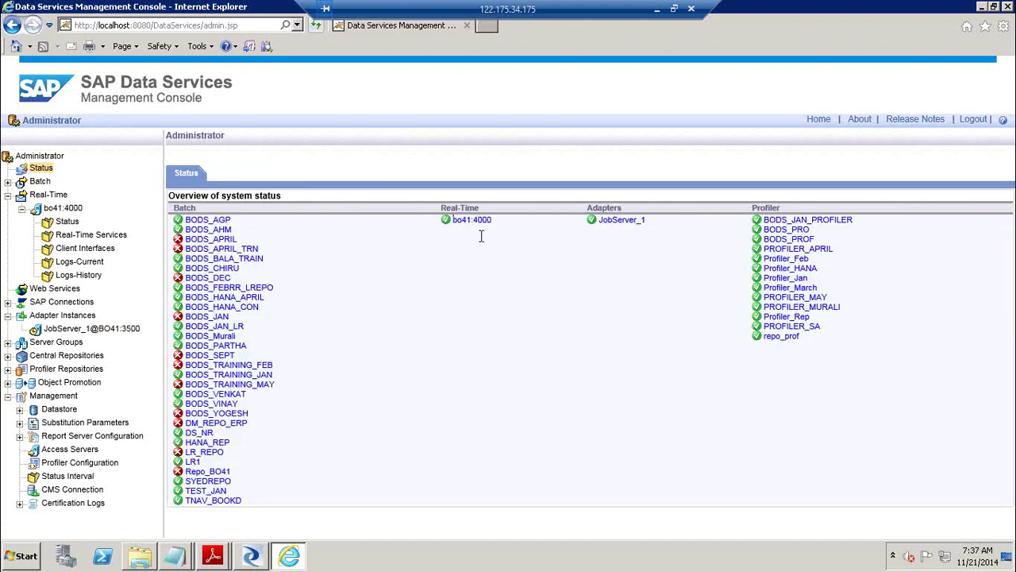
{"action": "left_click_drag", "start_coordinate": [499, 226], "coordinate": [443, 225]}
{"action": "left_click", "coordinate": [426, 228]}
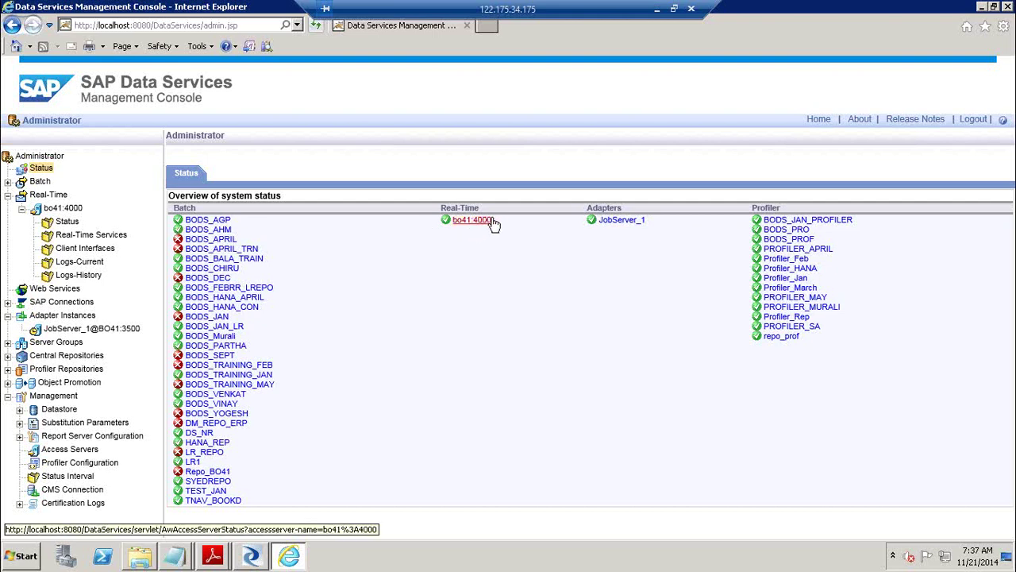
{"action": "left_click_drag", "start_coordinate": [501, 219], "coordinate": [440, 219]}
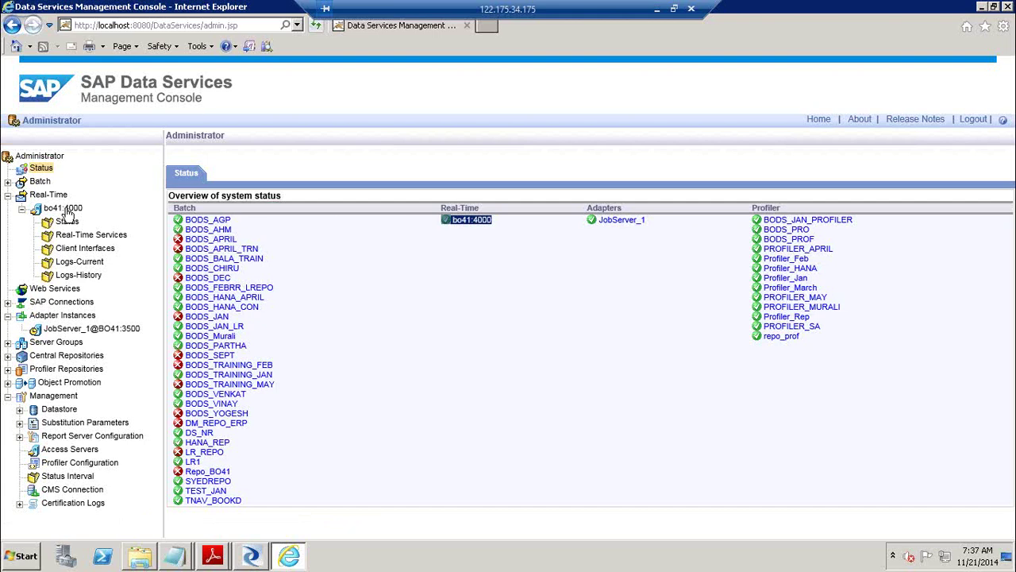
{"action": "left_click", "coordinate": [8, 195]}
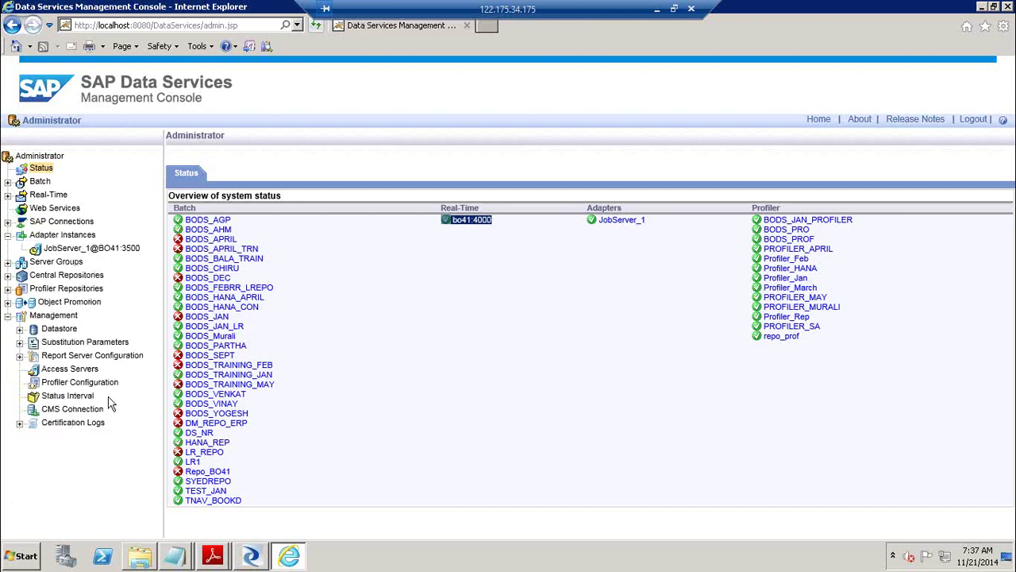
{"action": "left_click", "coordinate": [89, 372]}
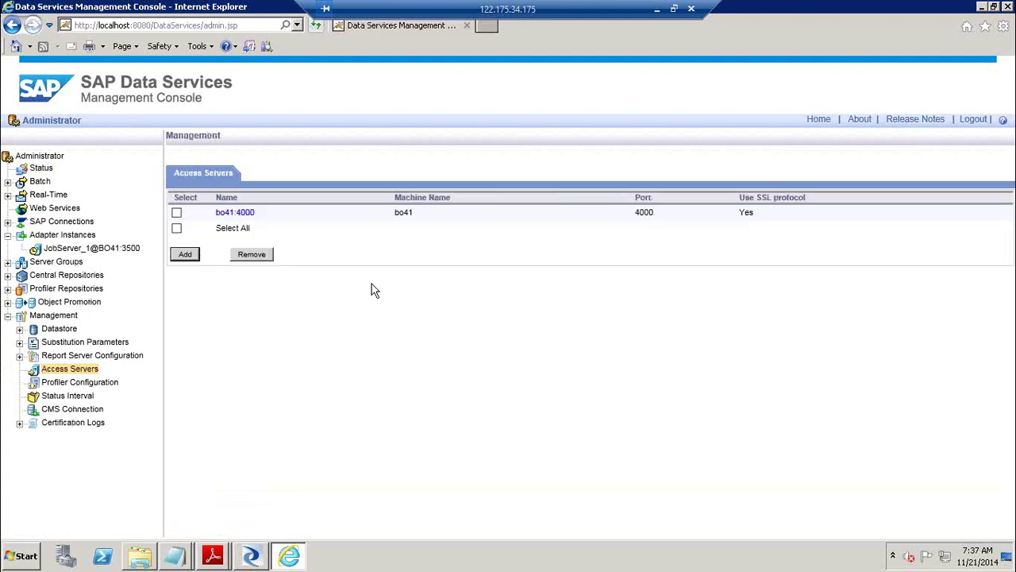
Select JobServer_1@BO41:3500's WebService adapter instance, then go back to the system Status overview.
{"action": "left_click", "coordinate": [82, 249]}
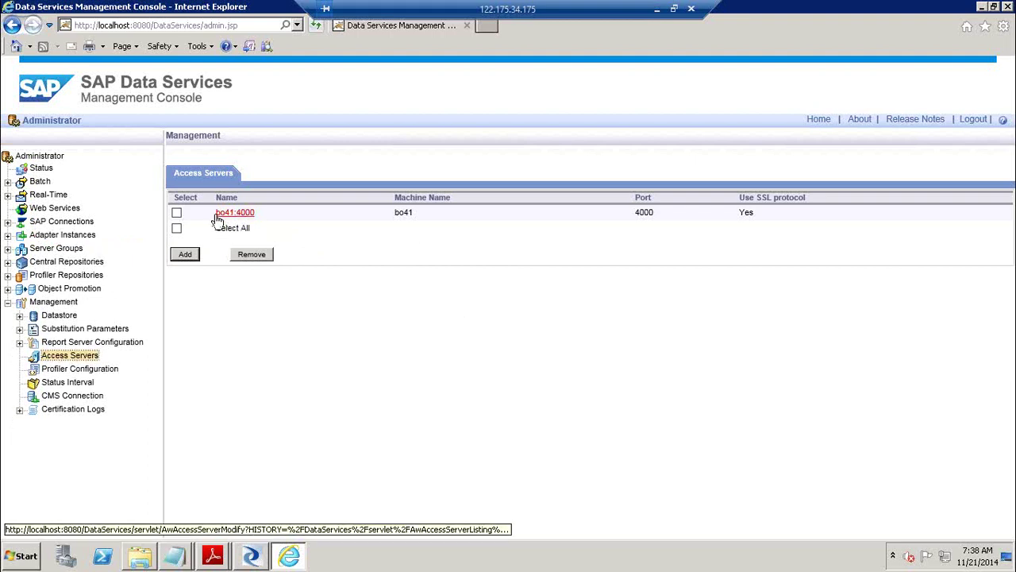
{"action": "left_click", "coordinate": [9, 235]}
{"action": "left_click", "coordinate": [72, 248]}
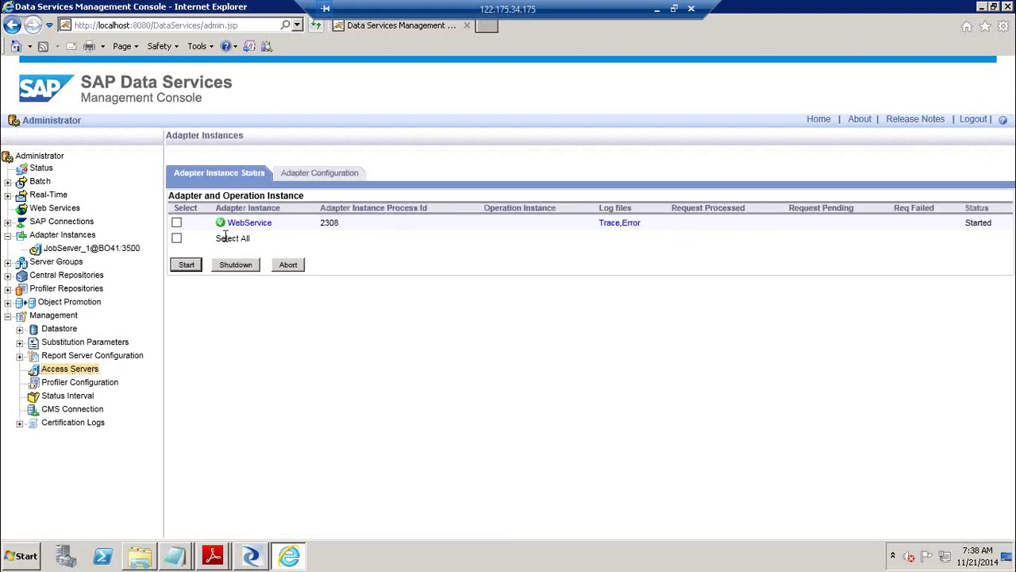
{"action": "left_click", "coordinate": [177, 224]}
{"action": "left_click", "coordinate": [44, 170]}
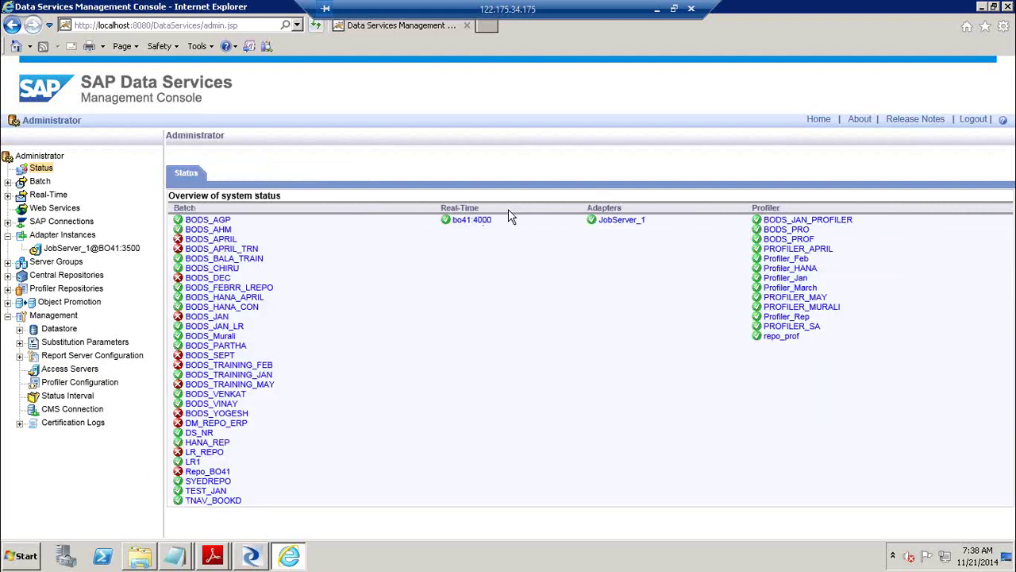
Bring up RealTimeJob1.pdf and page down to the Server Manager access server screenshot on page 5.
{"action": "mouse_move", "coordinate": [213, 560]}
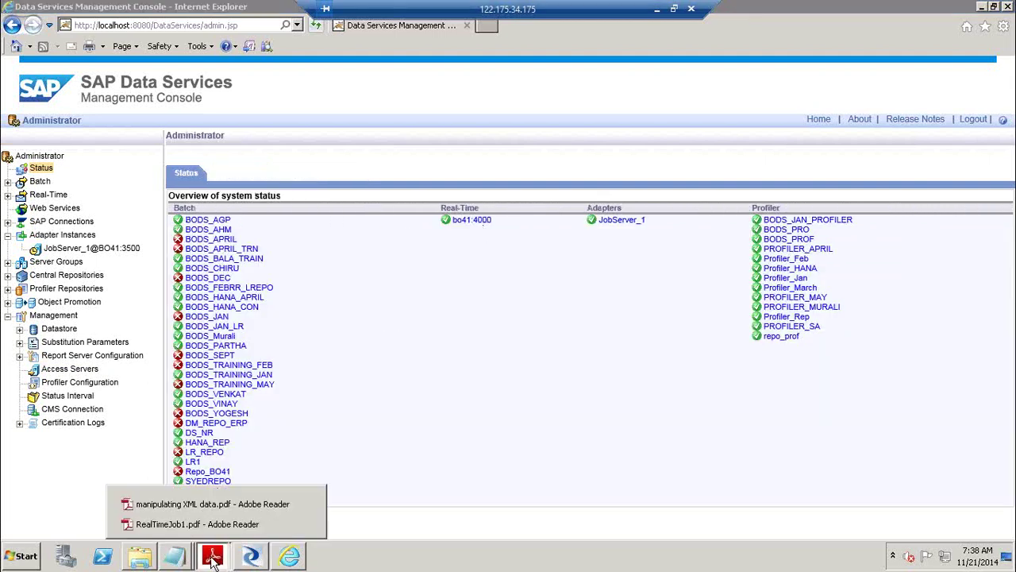
{"action": "left_click", "coordinate": [190, 524]}
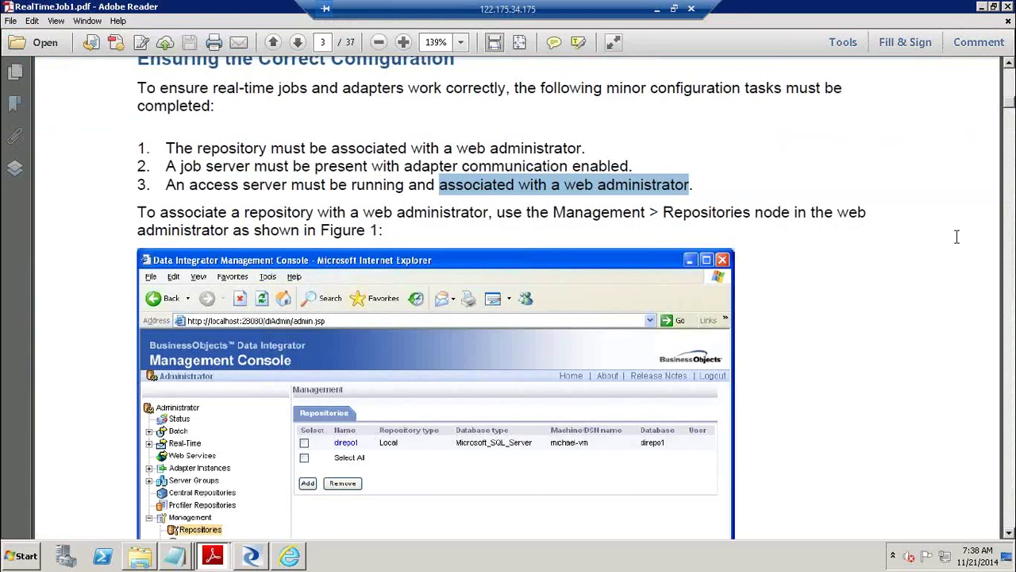
{"action": "left_click", "coordinate": [1004, 362]}
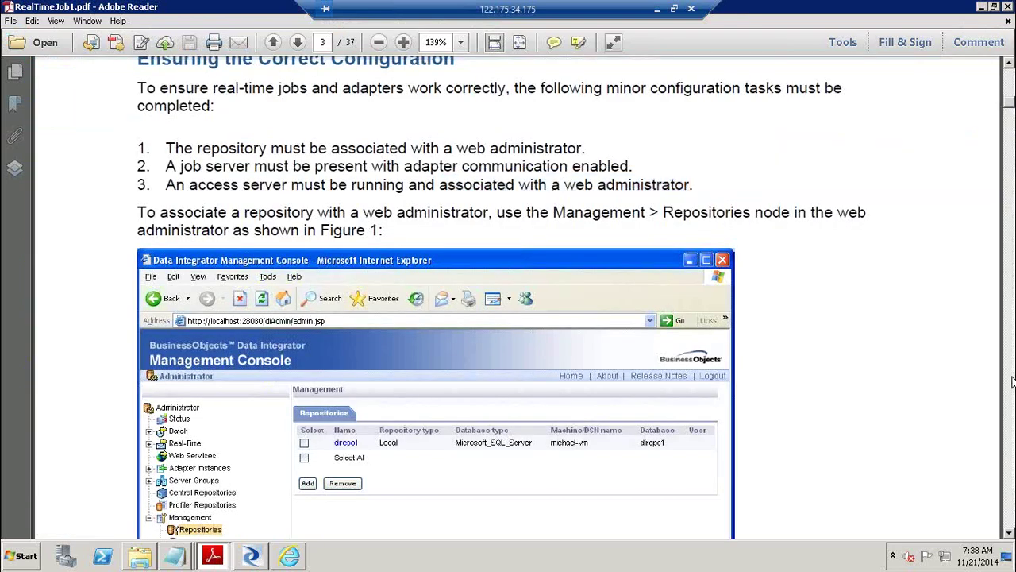
{"action": "left_click", "coordinate": [1012, 382]}
{"action": "left_click", "coordinate": [1013, 382]}
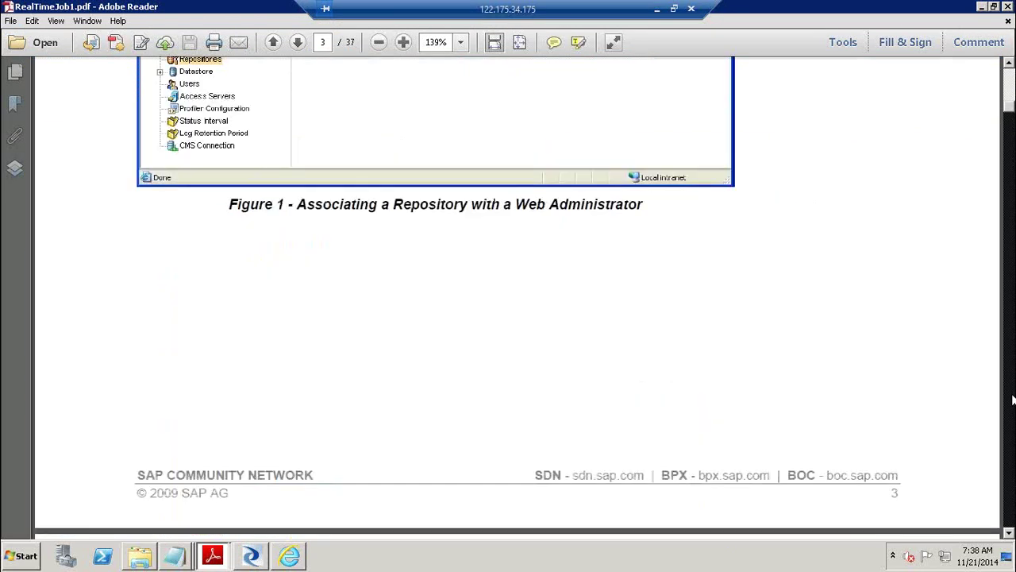
{"action": "left_click", "coordinate": [1012, 393]}
{"action": "left_click", "coordinate": [1013, 400]}
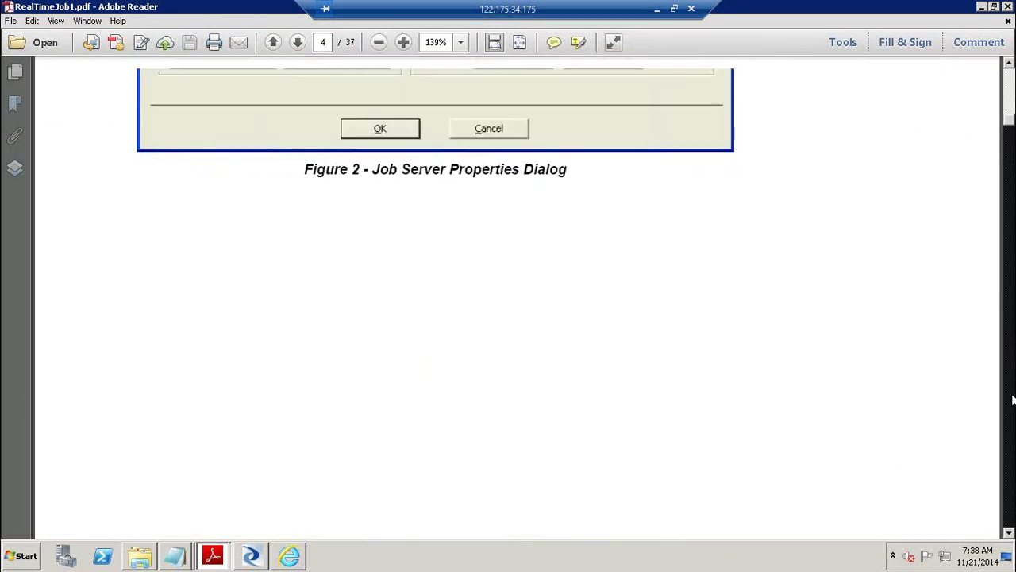
{"action": "left_click", "coordinate": [1012, 400]}
{"action": "left_click", "coordinate": [1009, 107]}
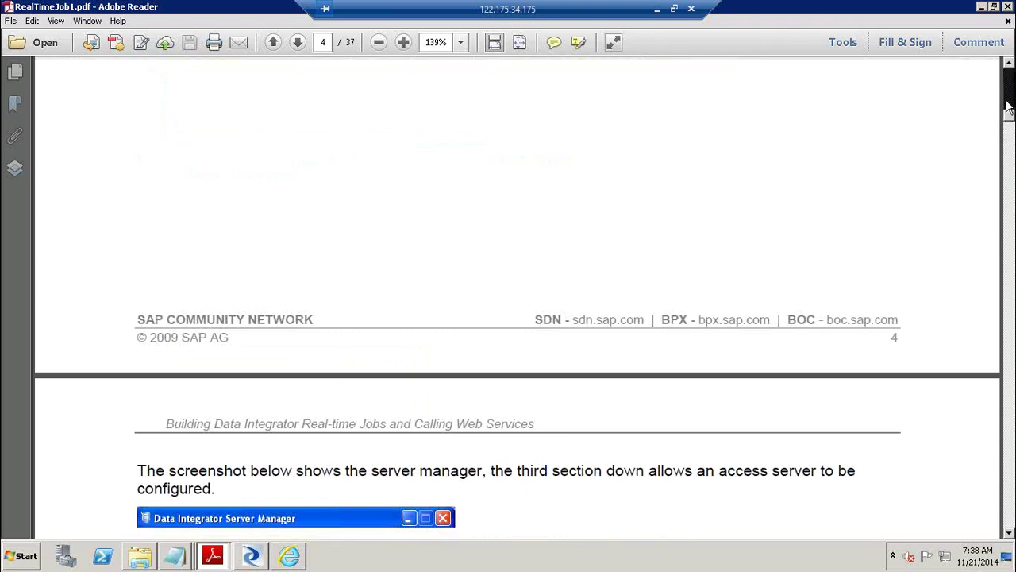
{"action": "left_click", "coordinate": [1008, 108]}
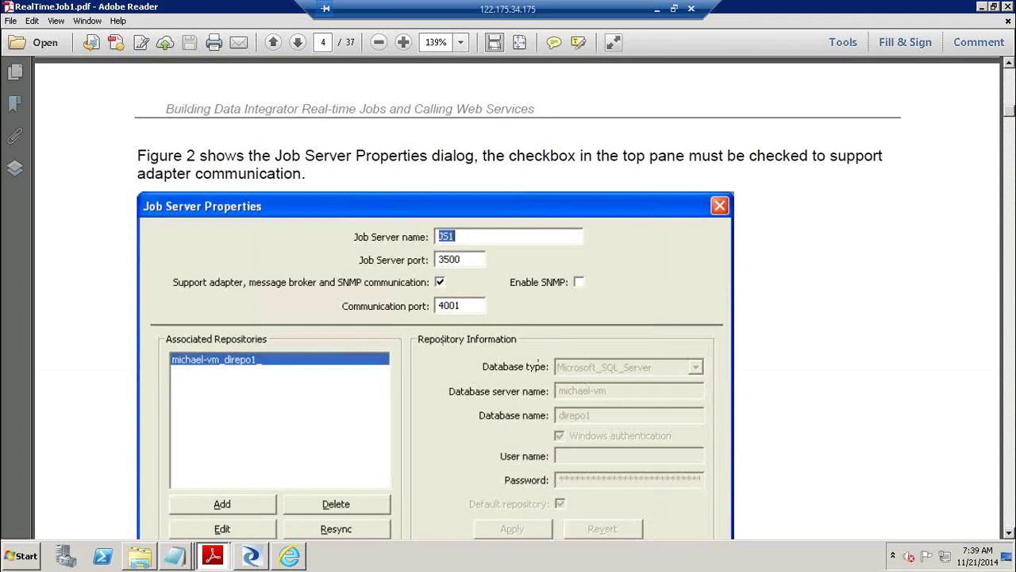
{"action": "scroll", "coordinate": [1012, 389], "scroll_direction": "down", "scroll_amount": 10}
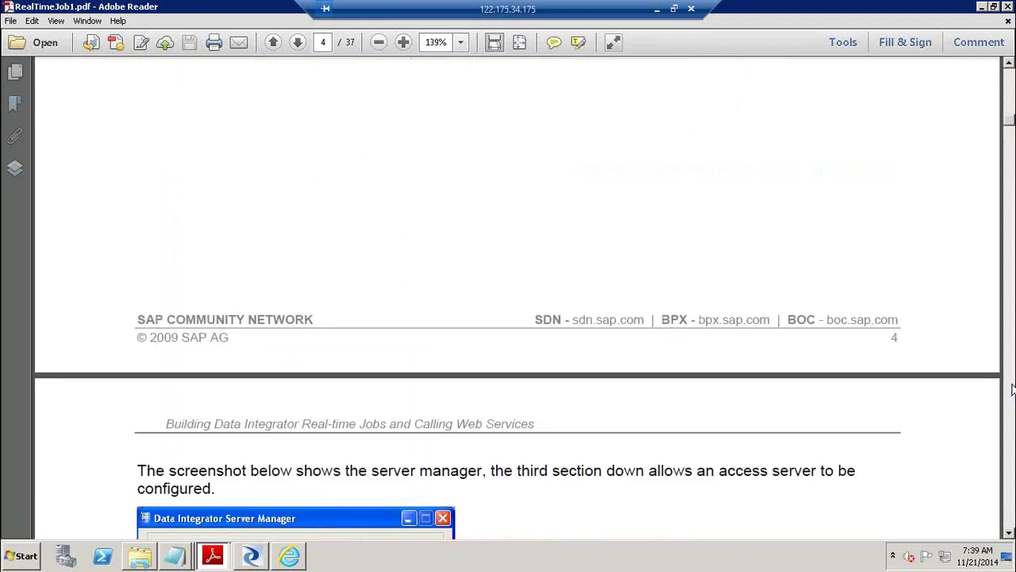
{"action": "left_click", "coordinate": [1012, 389]}
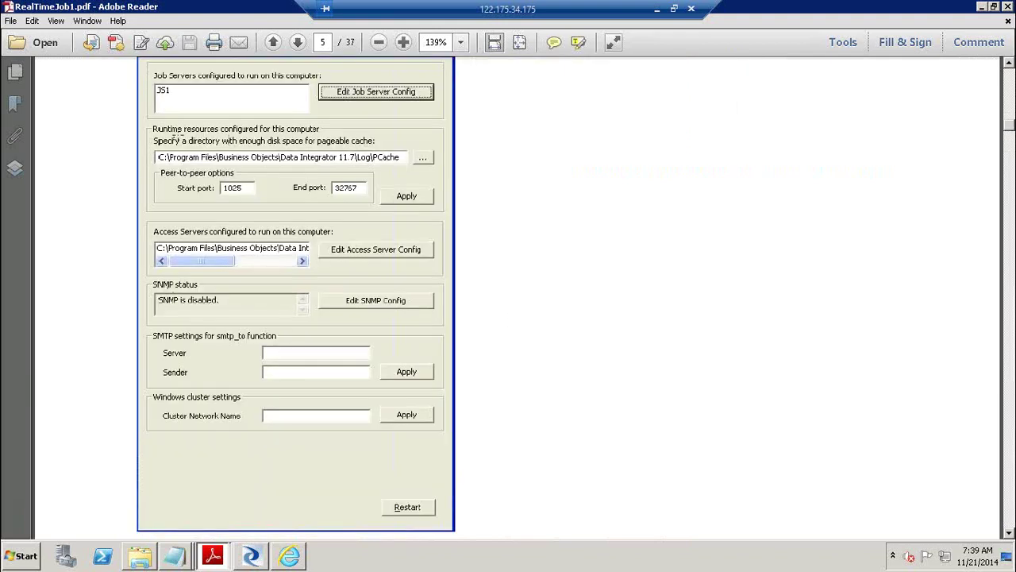
Launch the SAP Data Services 4.2 Server Manager from the Start menu with admin rights.
{"action": "left_click", "coordinate": [10, 560]}
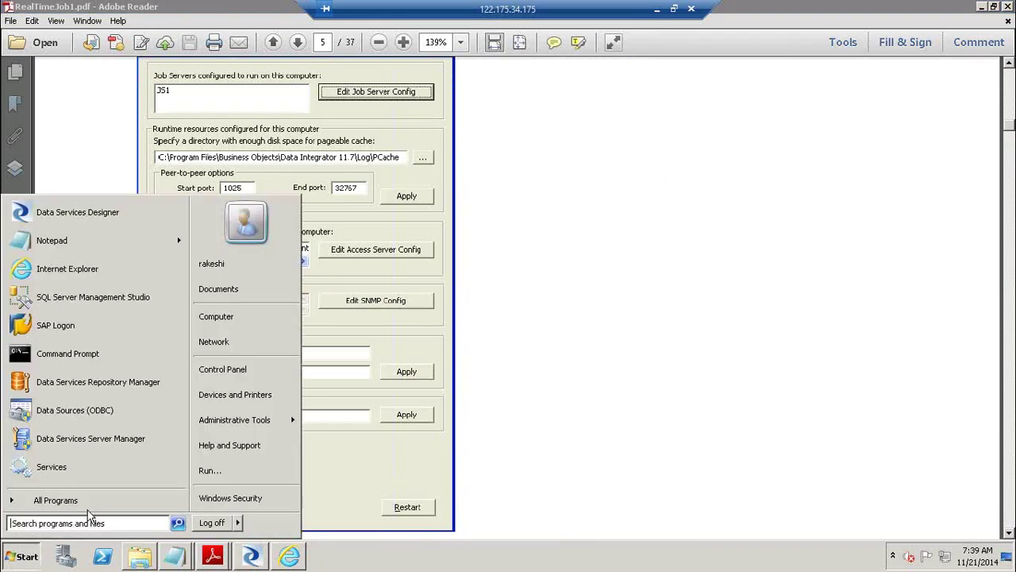
{"action": "left_click", "coordinate": [87, 498]}
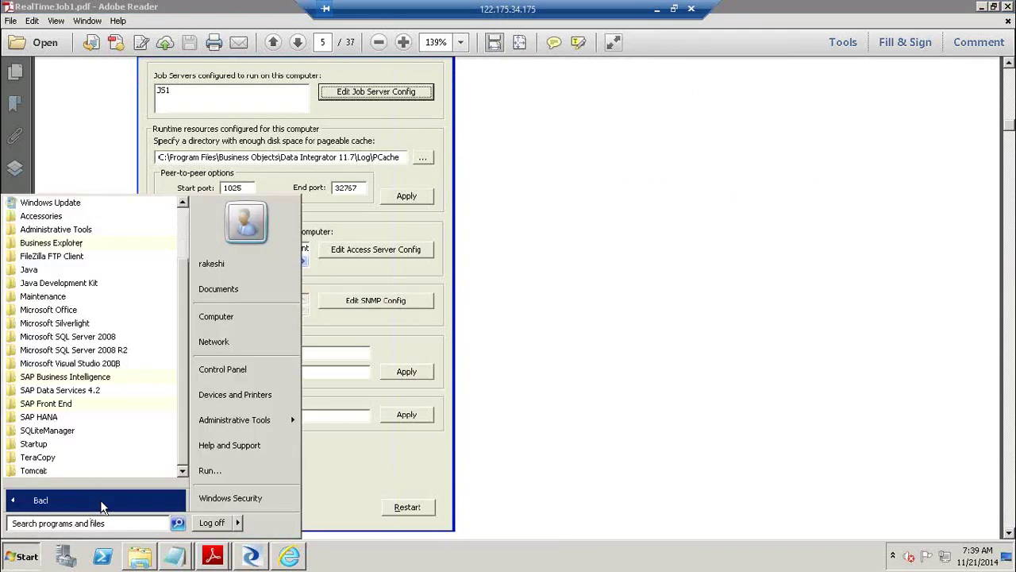
{"action": "left_click", "coordinate": [124, 392]}
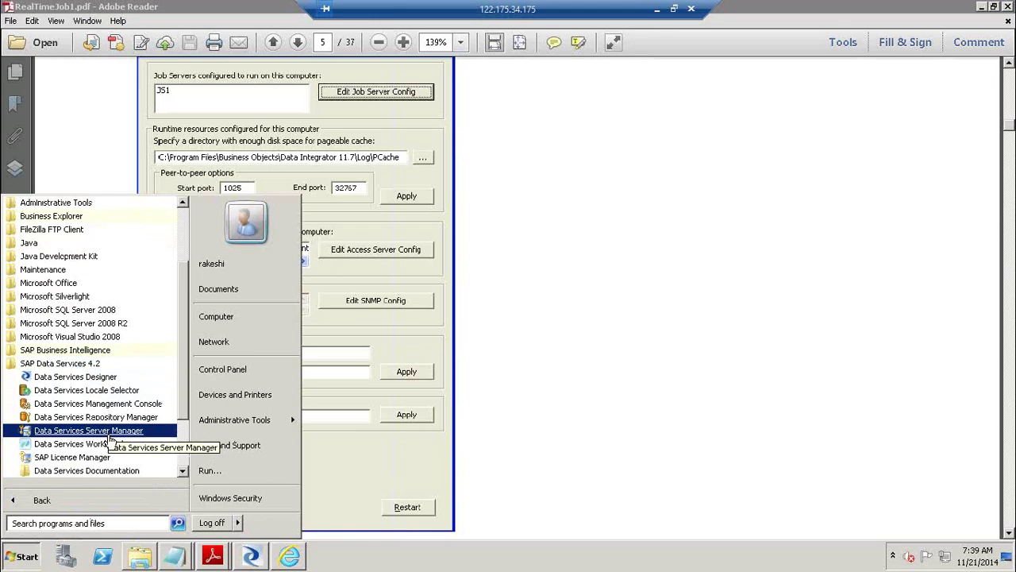
{"action": "left_click", "coordinate": [116, 432]}
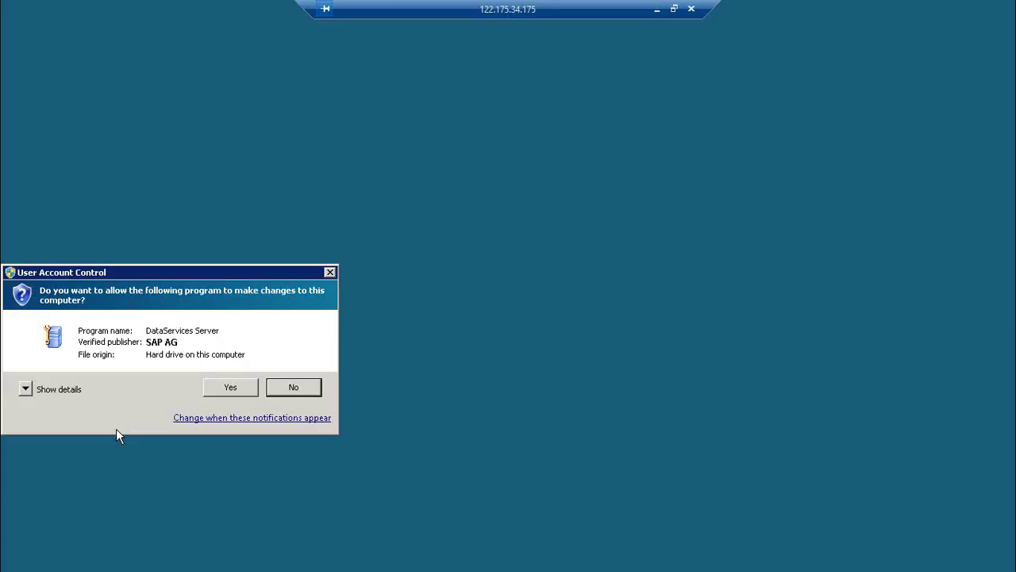
{"action": "left_click", "coordinate": [229, 387]}
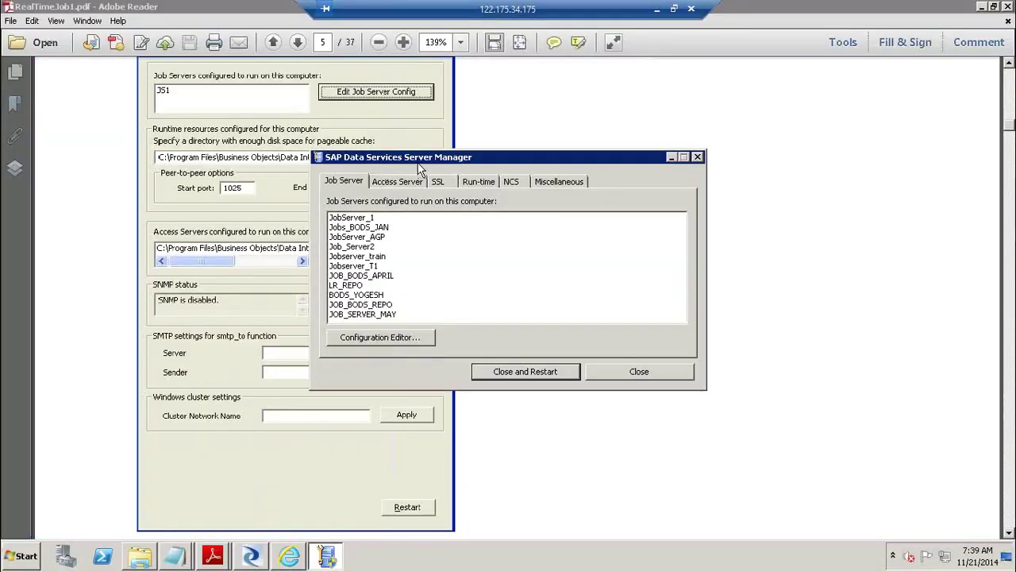
Compare the Server Manager with the PDF figure, close it, and scroll to Figure 3.
{"action": "left_click_drag", "start_coordinate": [432, 158], "coordinate": [602, 159]}
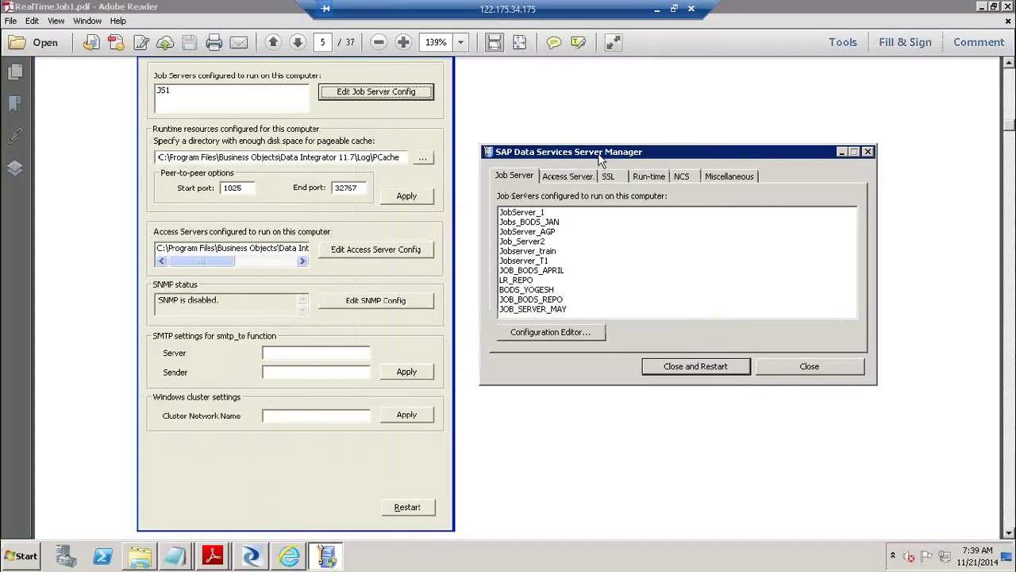
{"action": "left_click", "coordinate": [1010, 66]}
{"action": "left_click", "coordinate": [1009, 67]}
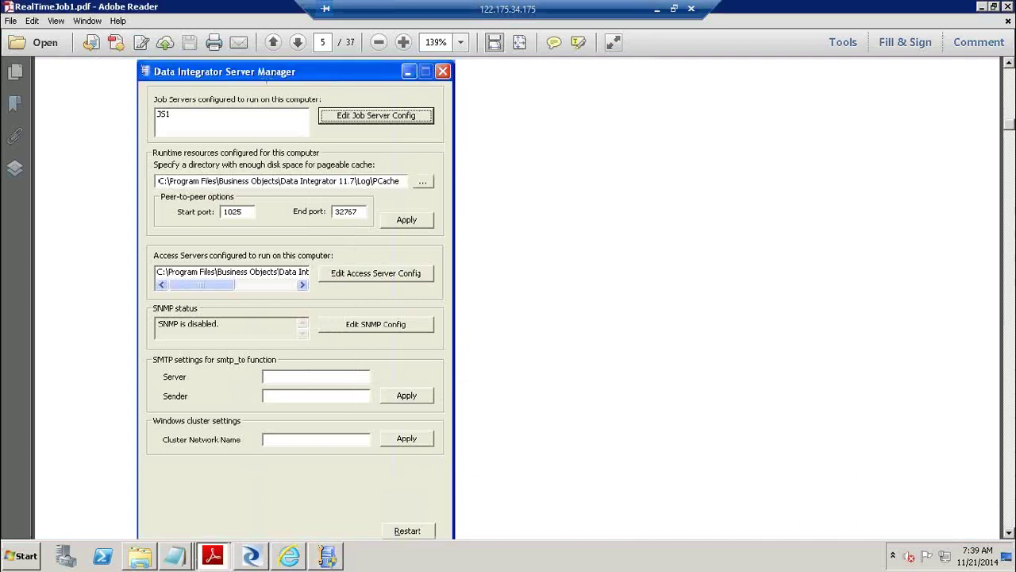
{"action": "key", "text": "alt+Tab"}
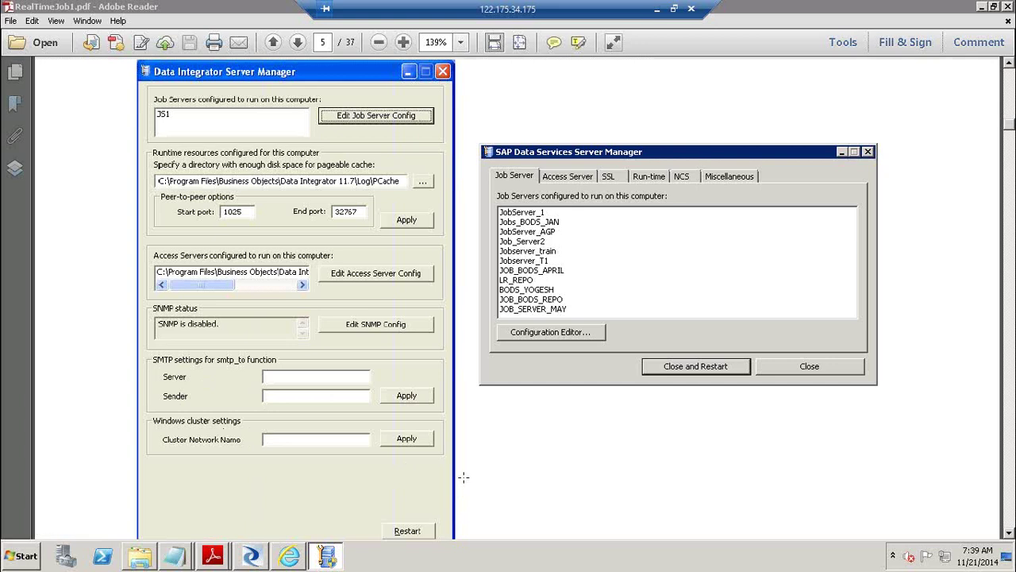
{"action": "left_click", "coordinate": [834, 376]}
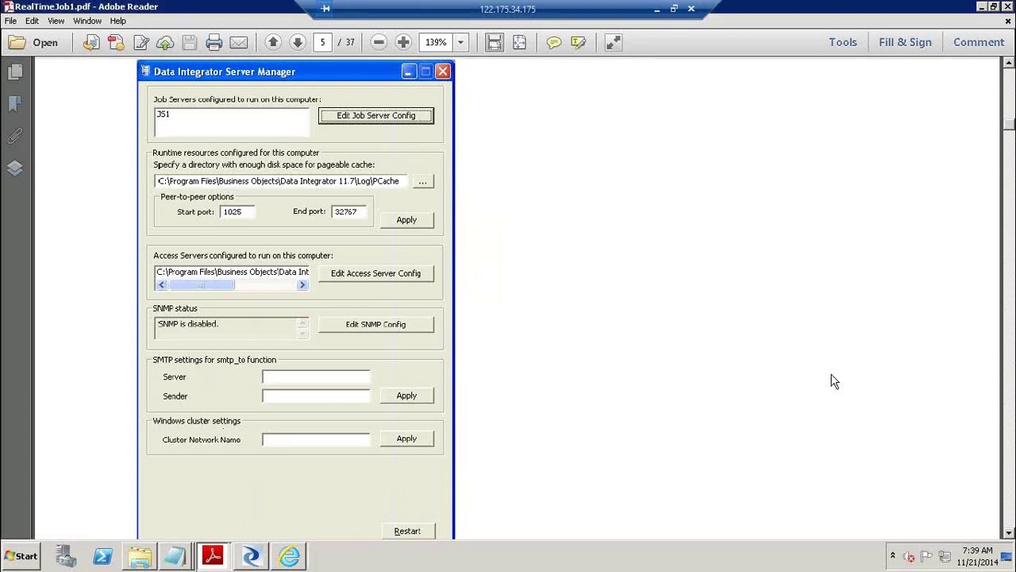
{"action": "left_click", "coordinate": [1009, 440]}
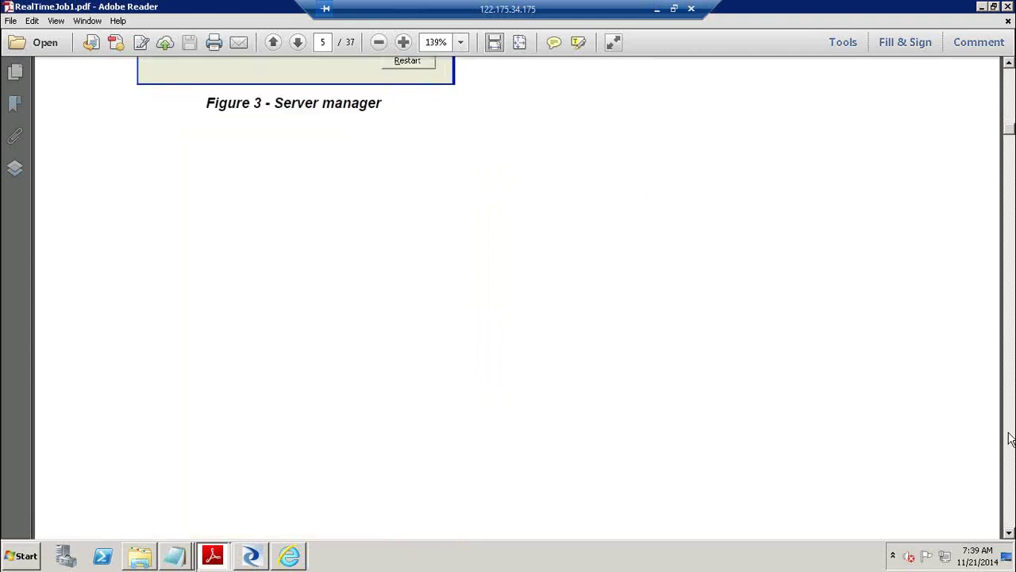
Page past the Adapter Instances and Web Administrator figures to page 7's Building the Real-time Job section.
{"action": "left_click", "coordinate": [1010, 440]}
{"action": "left_click", "coordinate": [1010, 439]}
{"action": "left_click", "coordinate": [1010, 439]}
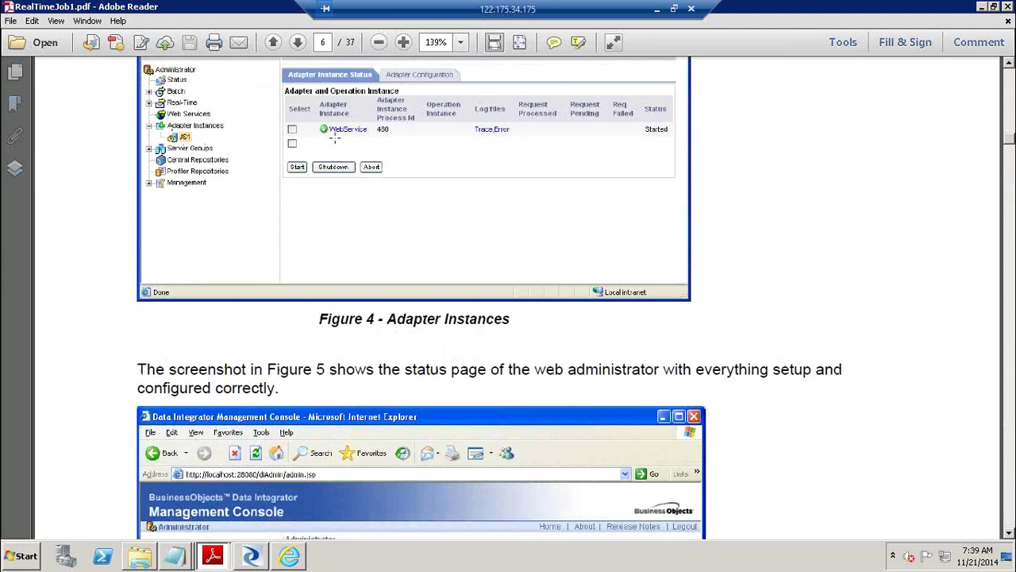
{"action": "left_click", "coordinate": [1010, 443]}
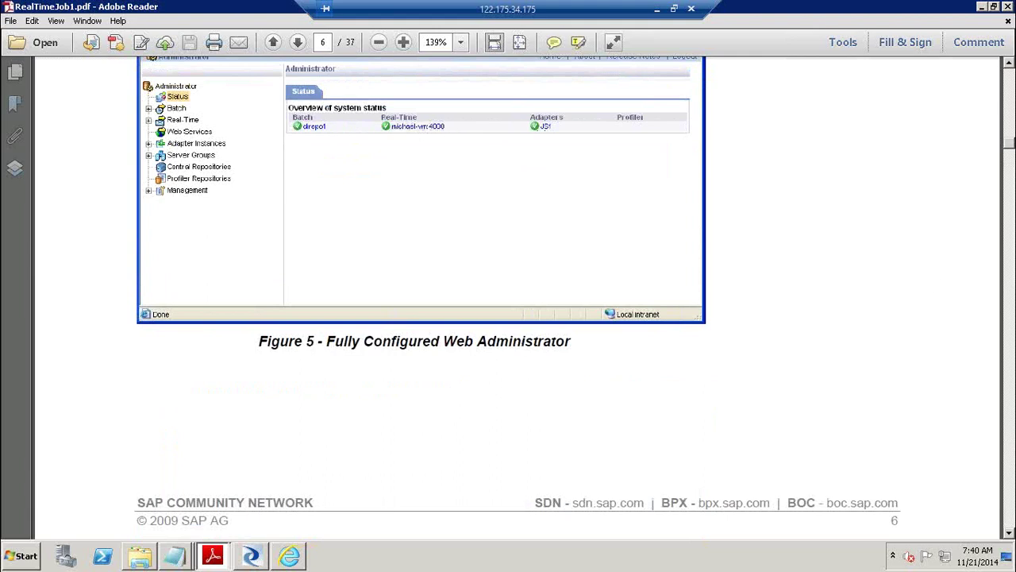
{"action": "left_click", "coordinate": [1011, 389]}
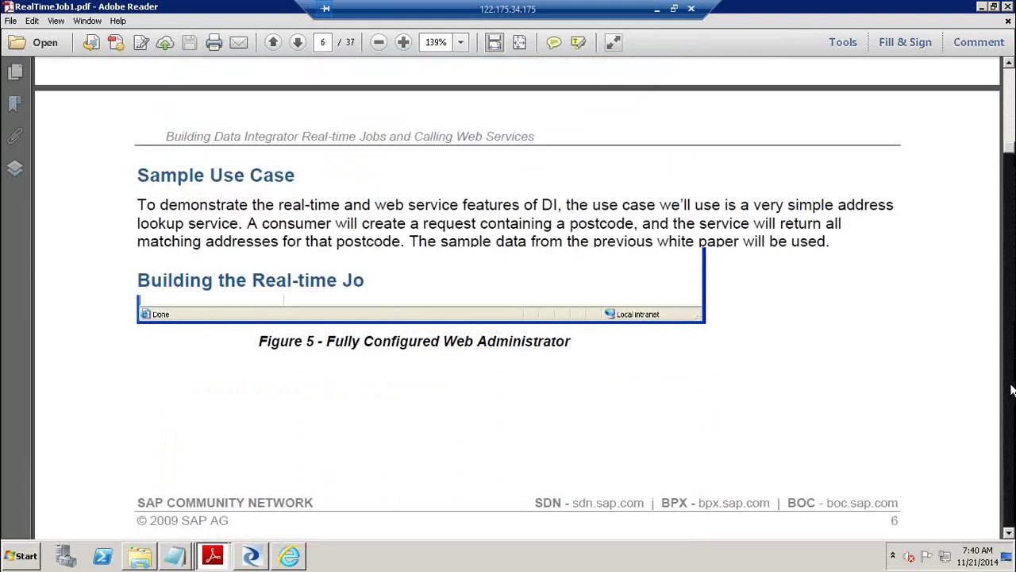
{"action": "left_click", "coordinate": [1012, 389]}
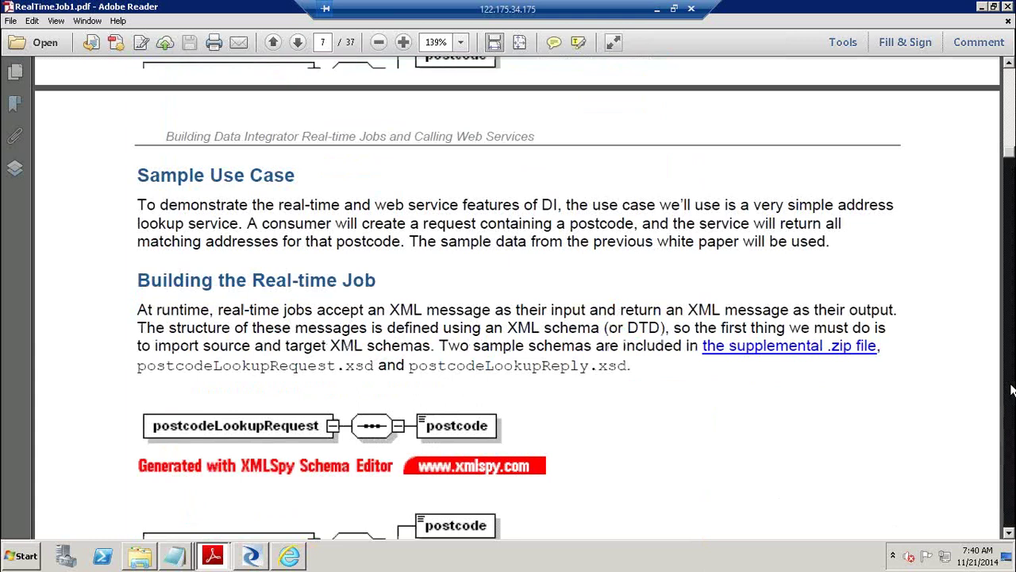
Page through the XML schemas to Figure 6, Creating an XML Schema, then switch to the Management Console.
{"action": "left_click", "coordinate": [1011, 389]}
{"action": "left_click", "coordinate": [1012, 389]}
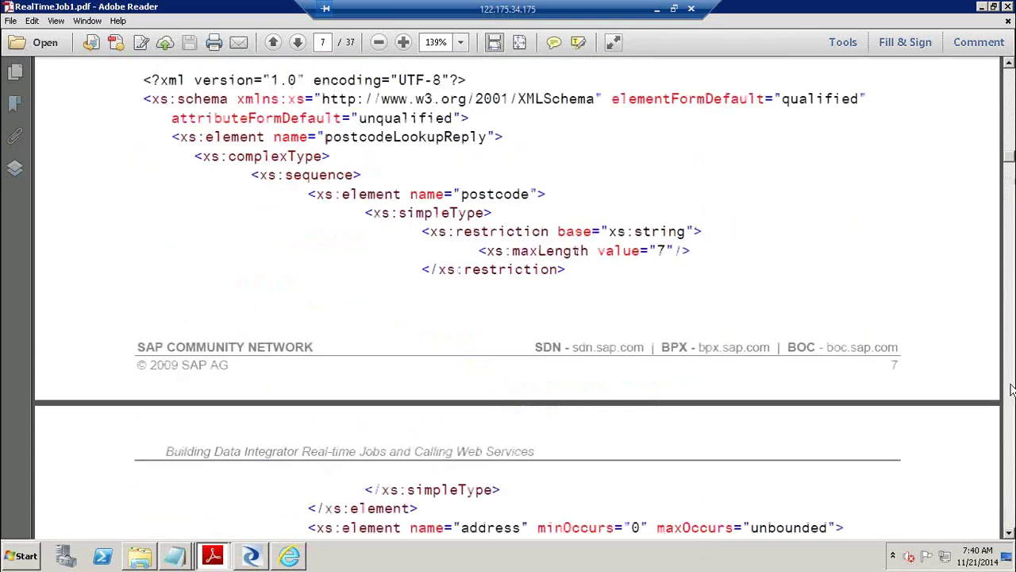
{"action": "left_click", "coordinate": [1011, 389]}
{"action": "left_click", "coordinate": [1012, 389]}
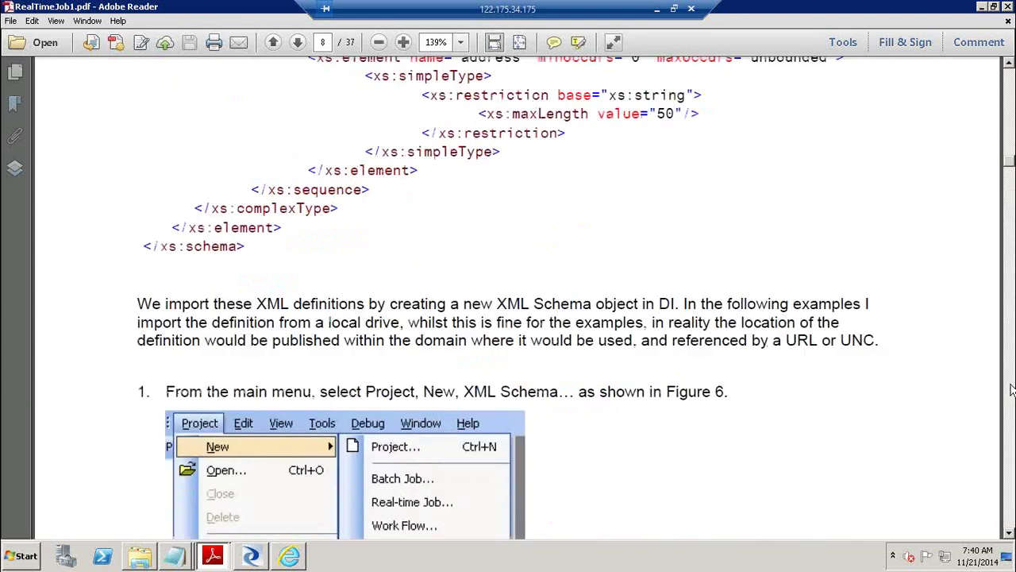
{"action": "left_click", "coordinate": [1012, 389]}
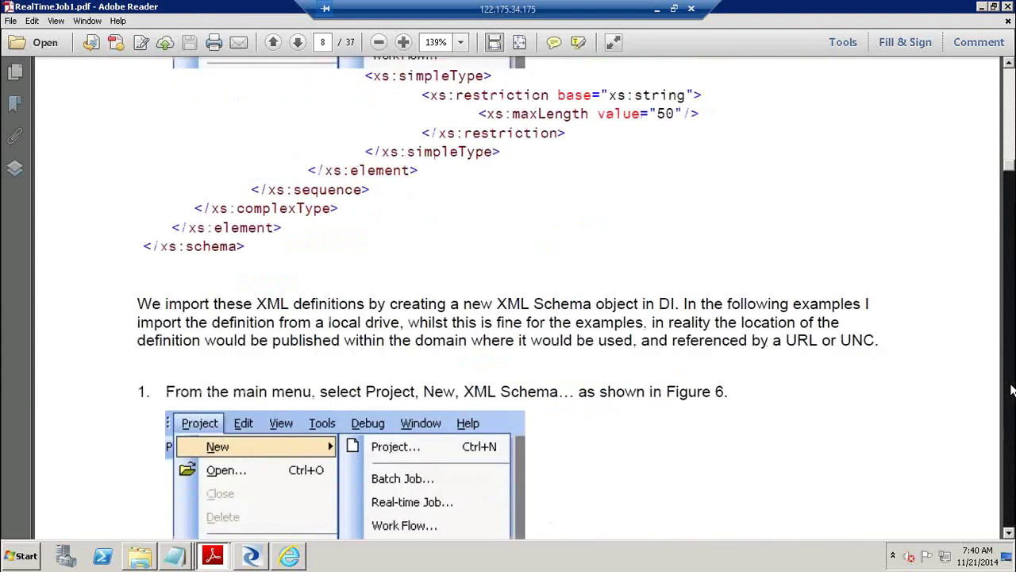
{"action": "left_click", "coordinate": [1011, 389]}
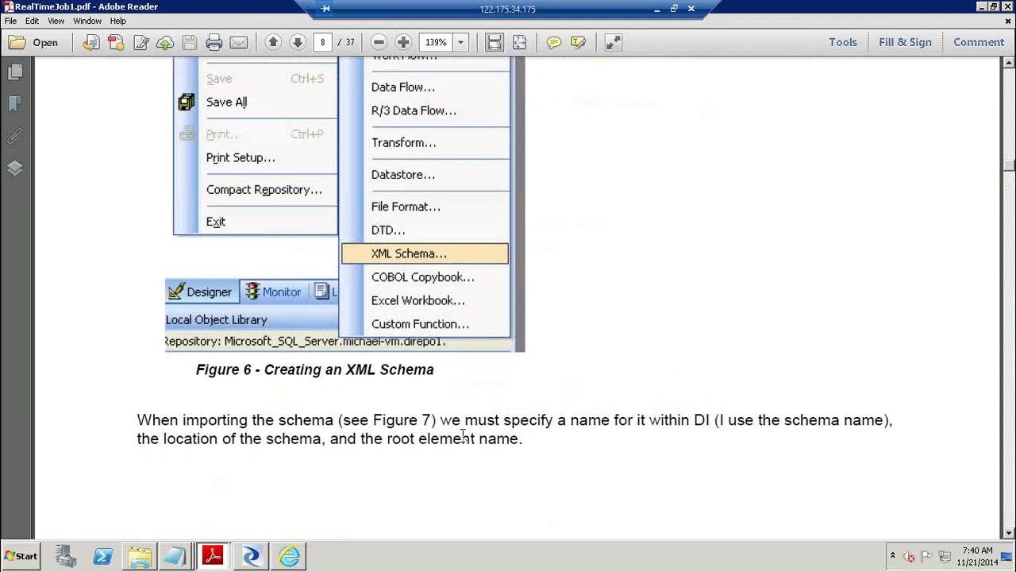
{"action": "left_click", "coordinate": [292, 558]}
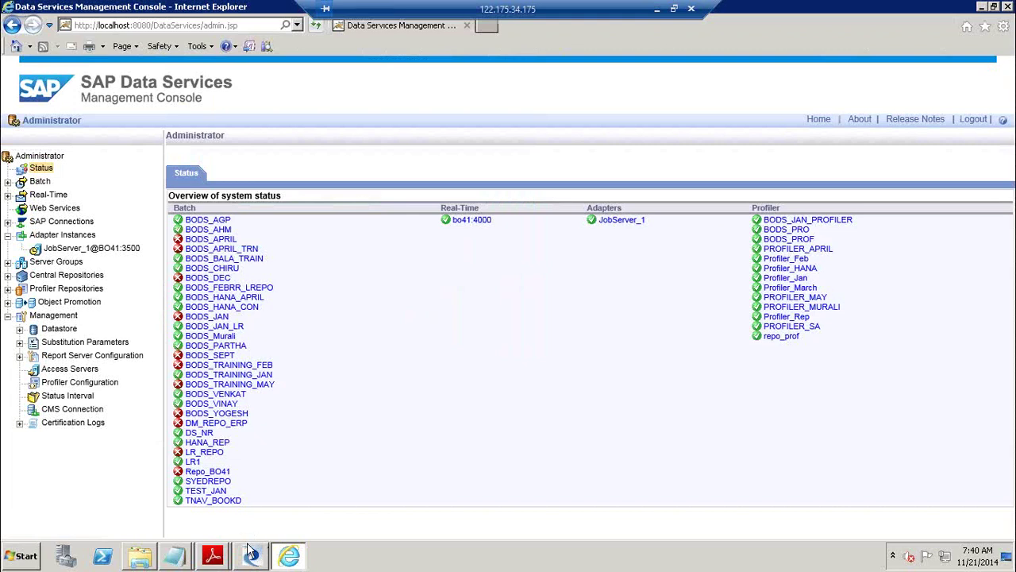
{"action": "mouse_move", "coordinate": [252, 558]}
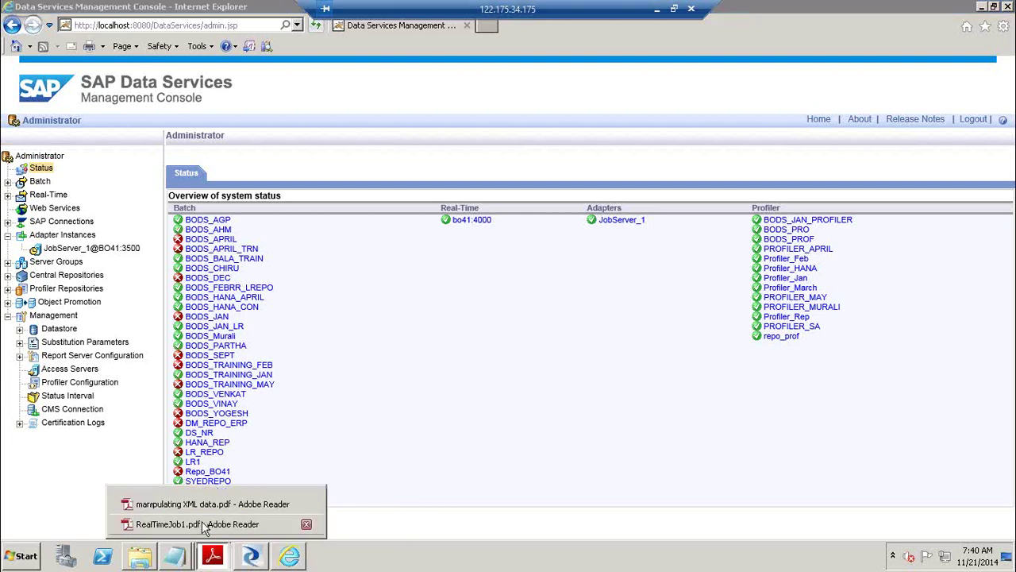
Bring RealTimeJob1.pdf forward, minimize the remote session, and switch to the Excel training schedule.
{"action": "left_click", "coordinate": [205, 526]}
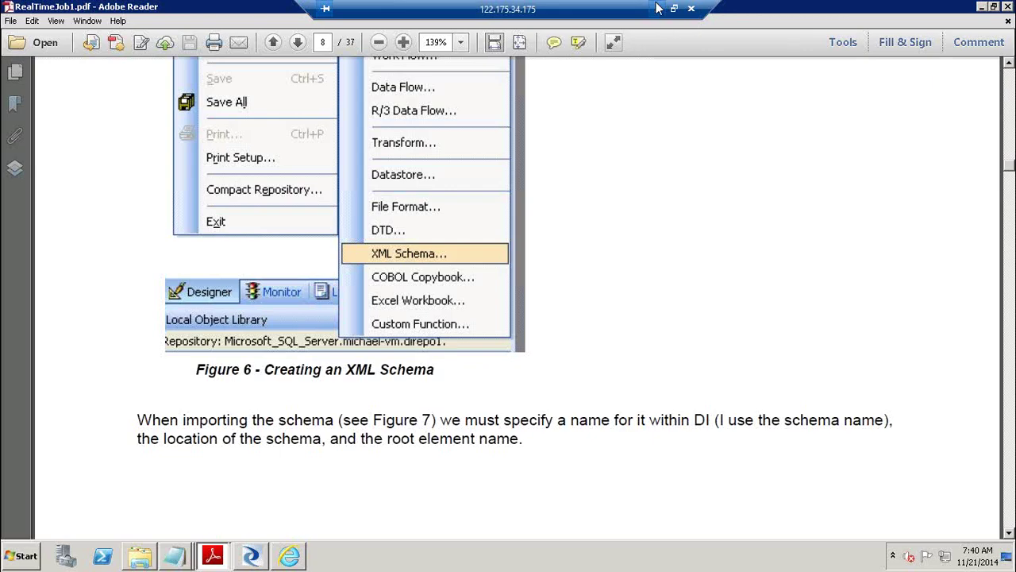
{"action": "left_click", "coordinate": [657, 8]}
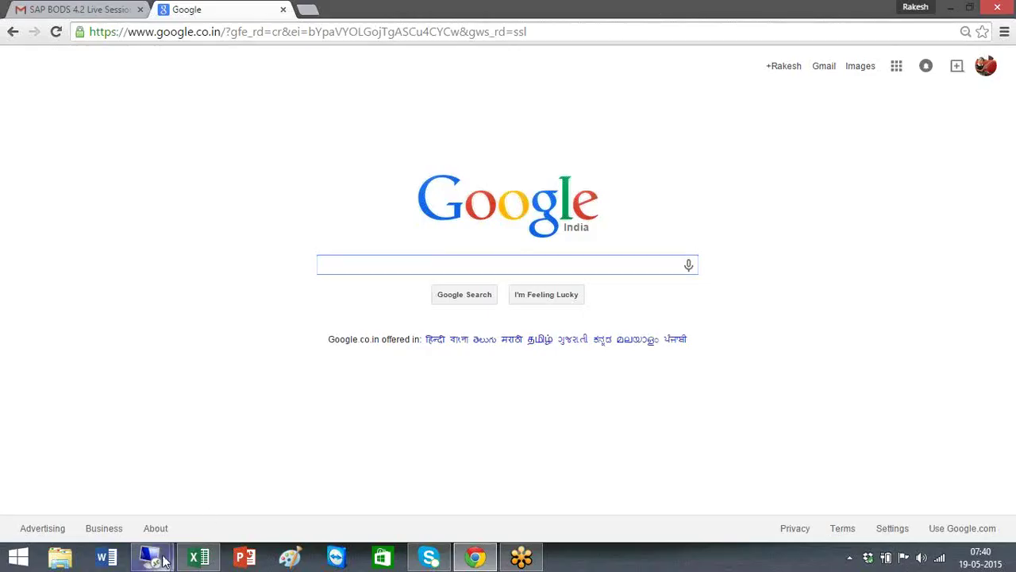
{"action": "mouse_move", "coordinate": [164, 561]}
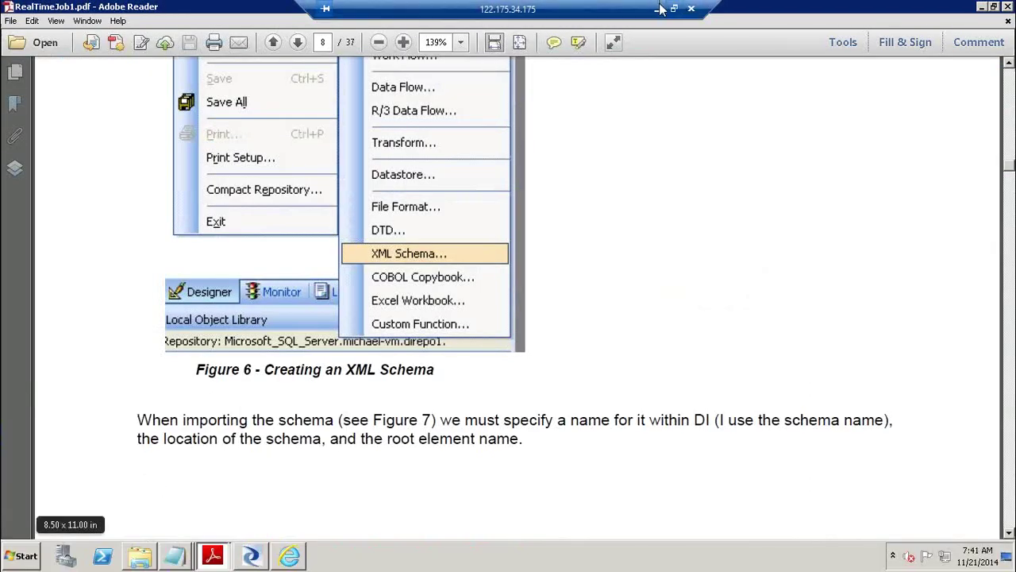
{"action": "left_click", "coordinate": [657, 9]}
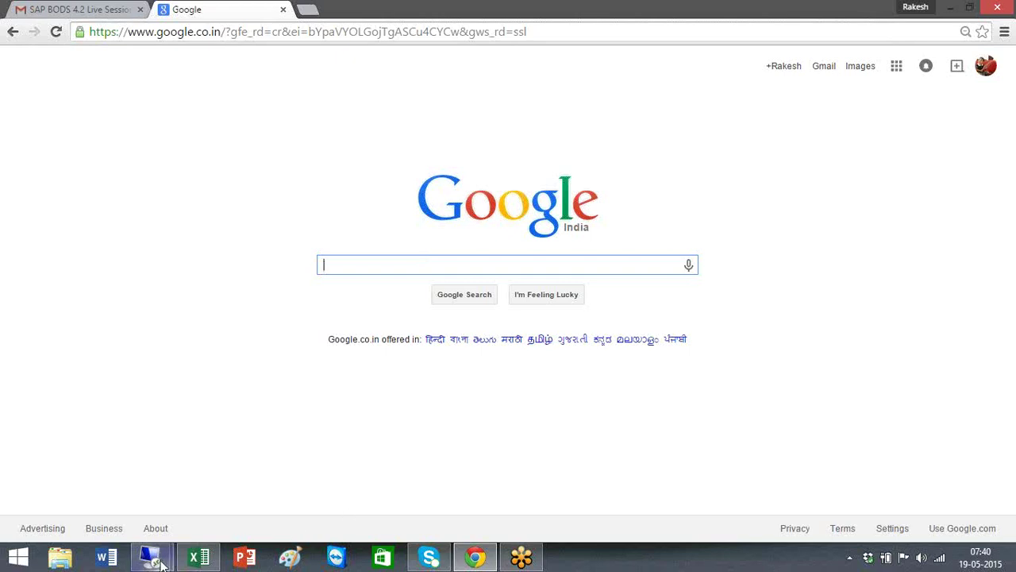
{"action": "left_click", "coordinate": [198, 557]}
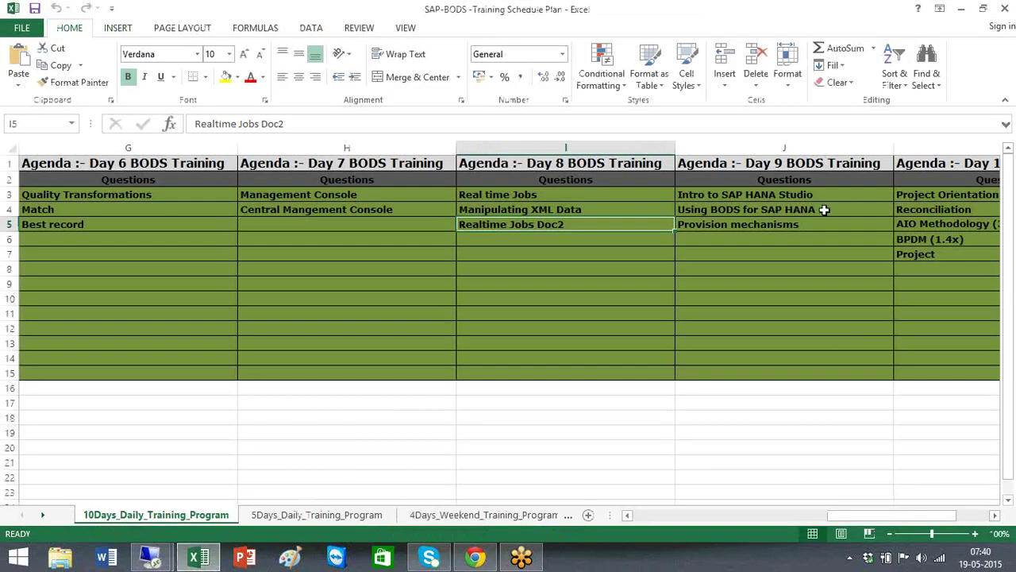
Review the existing Day 9 topics in J3:J5, down to Provision mechanisms.
{"action": "left_click_drag", "start_coordinate": [805, 195], "coordinate": [809, 247]}
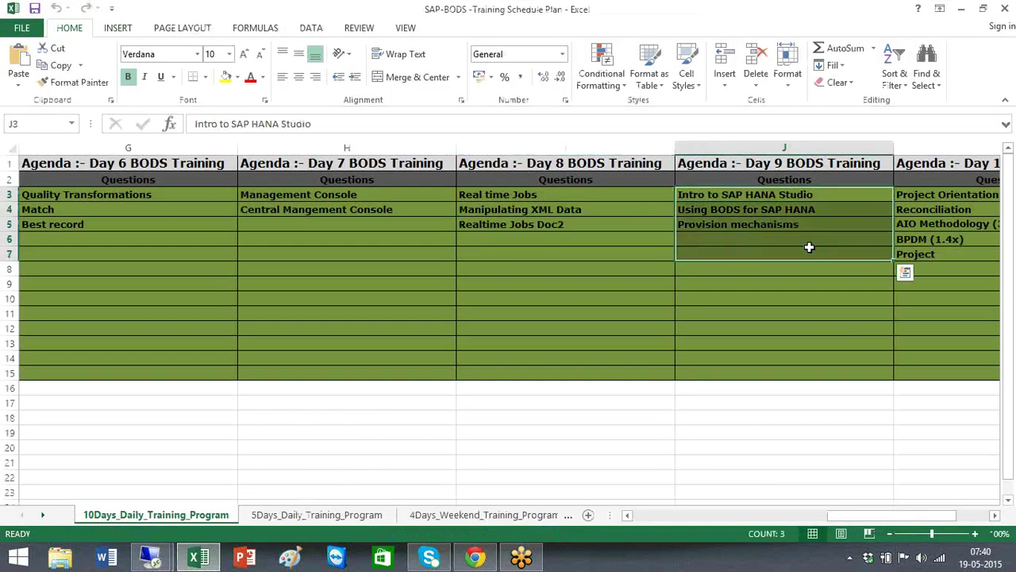
{"action": "left_click", "coordinate": [805, 194]}
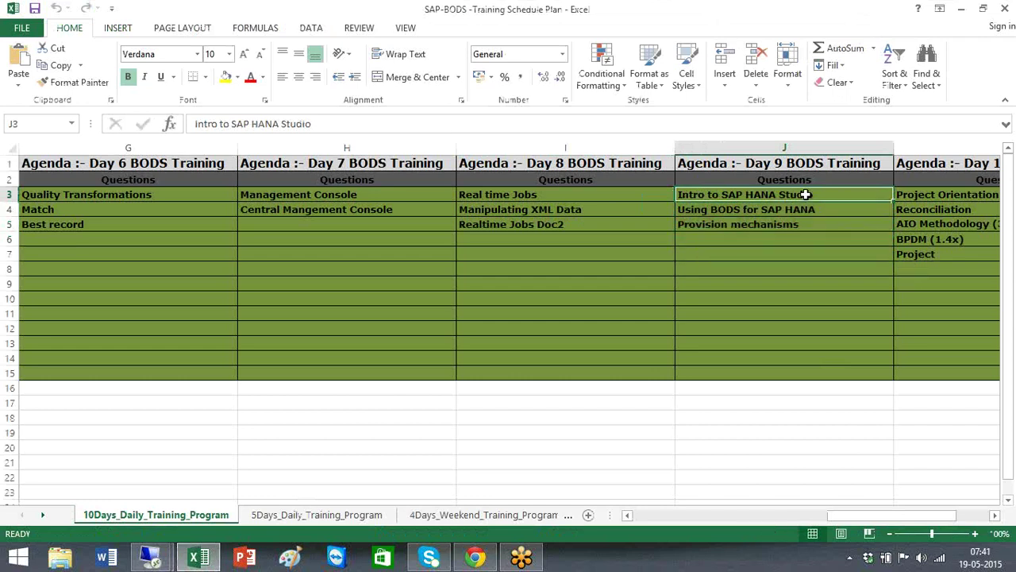
{"action": "left_click", "coordinate": [805, 209]}
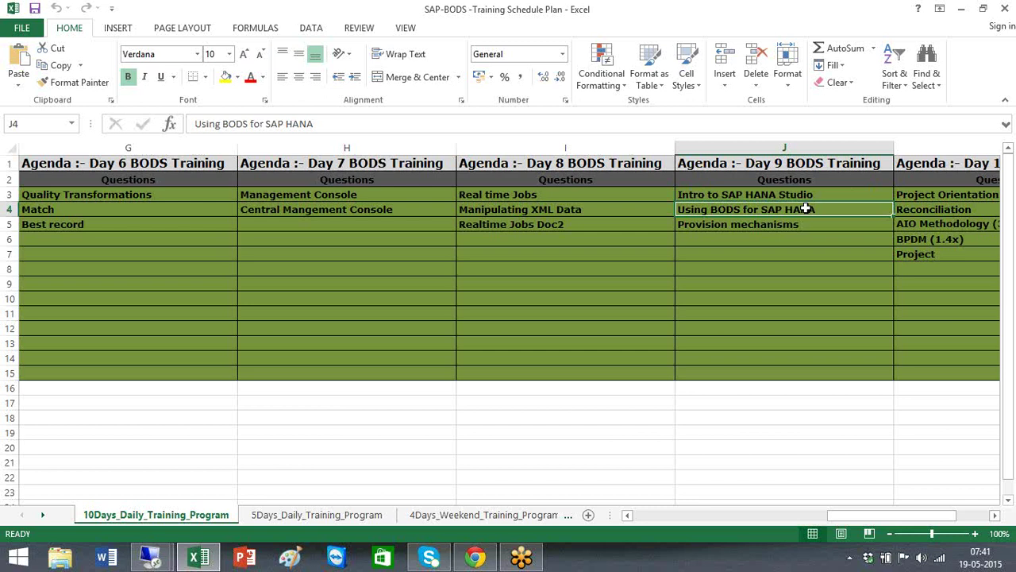
{"action": "left_click", "coordinate": [802, 223]}
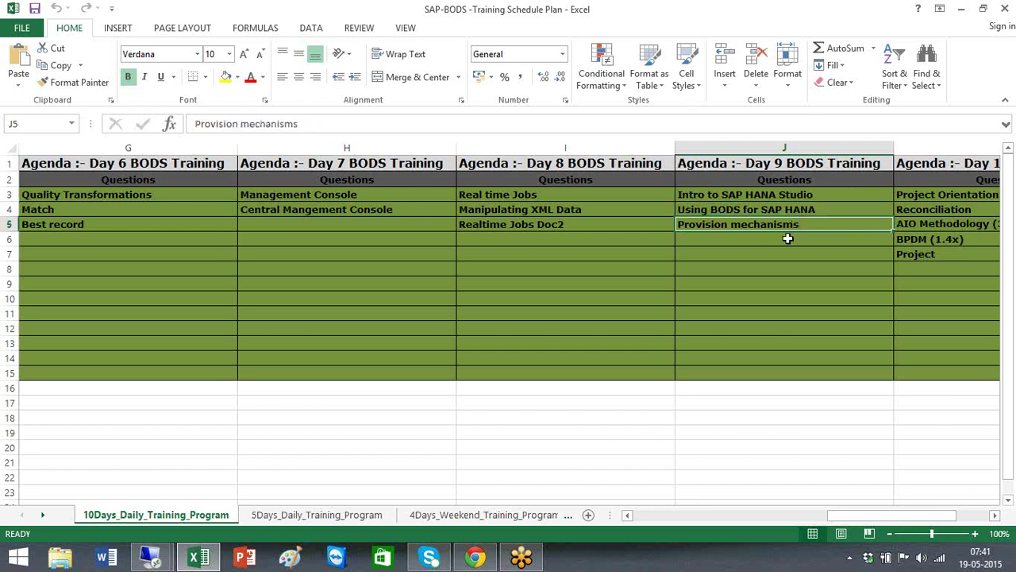
Enter SLT, DXC and BODS into J6:J8 below the Day 9 topics.
{"action": "left_click", "coordinate": [787, 239]}
{"action": "type", "text": "SLT"}
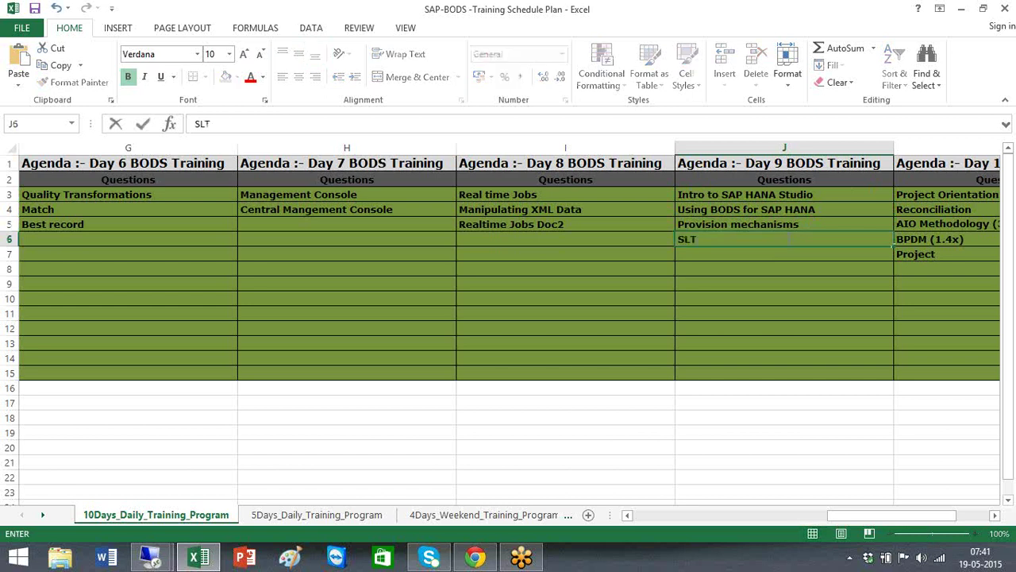
{"action": "key", "text": "Return"}
{"action": "type", "text": "S"}
{"action": "key", "text": "BackSpace"}
{"action": "type", "text": "DXC"}
{"action": "key", "text": "BackSpace"}
{"action": "key", "text": "BackSpace"}
{"action": "key", "text": "BackSpace"}
{"action": "key", "text": "BackSpace"}
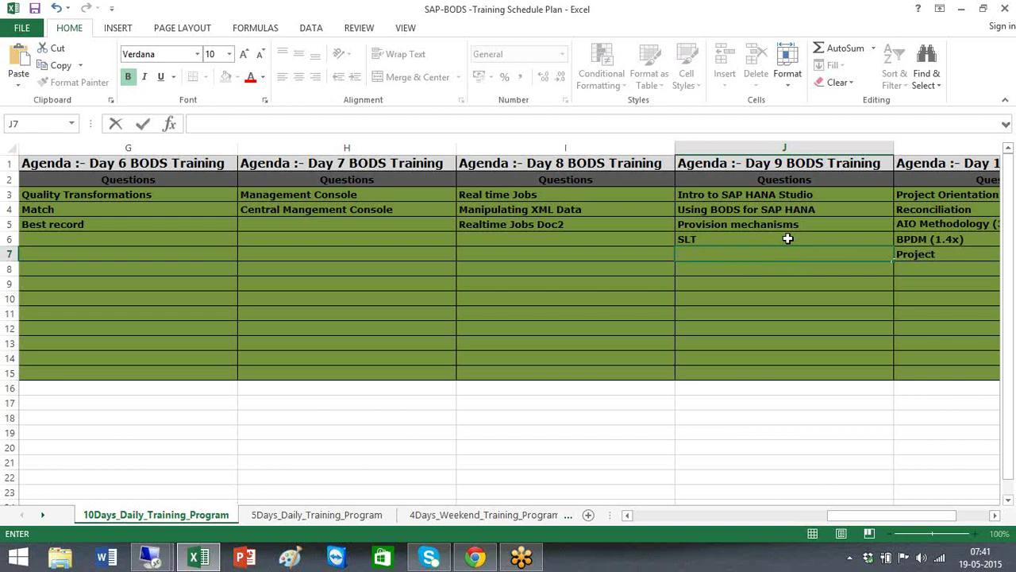
{"action": "type", "text": "DXC"}
{"action": "key", "text": "Return"}
{"action": "type", "text": "BODS"}
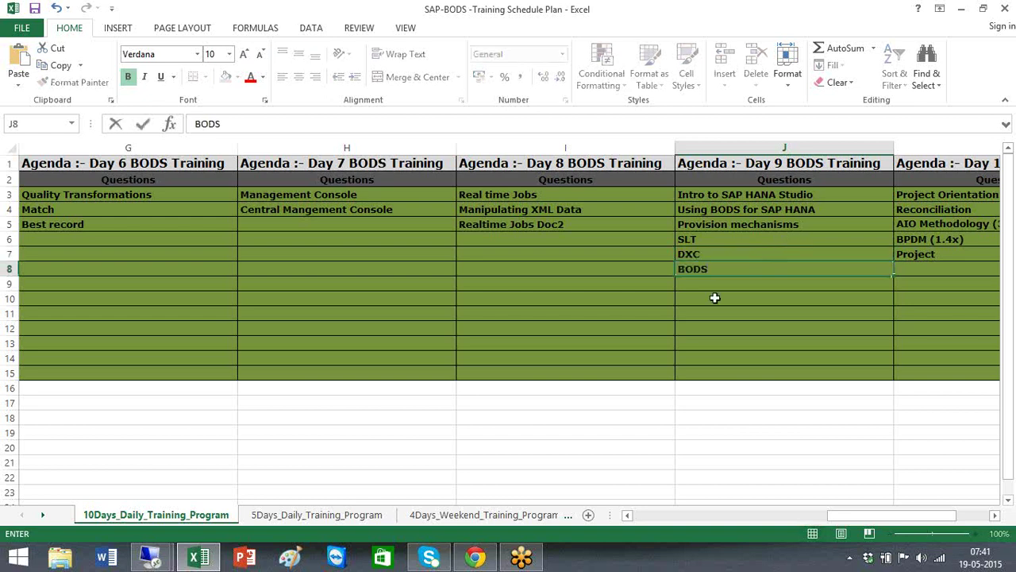
{"action": "left_click", "coordinate": [715, 297]}
Check the new SLT, DXC and BODS entries against Using BODS for SAP HANA.
{"action": "left_click_drag", "start_coordinate": [717, 239], "coordinate": [718, 254]}
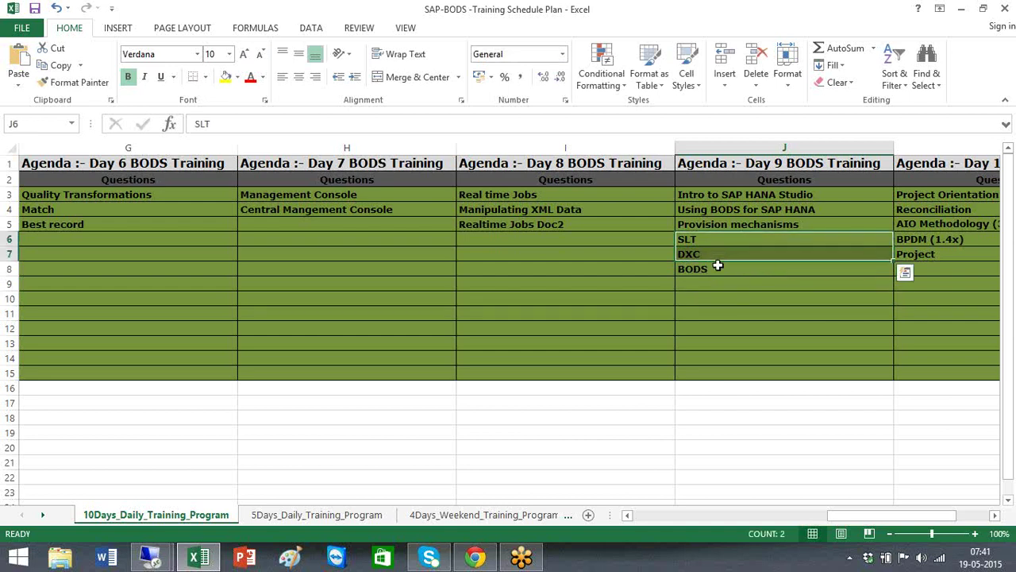
{"action": "left_click", "coordinate": [718, 268]}
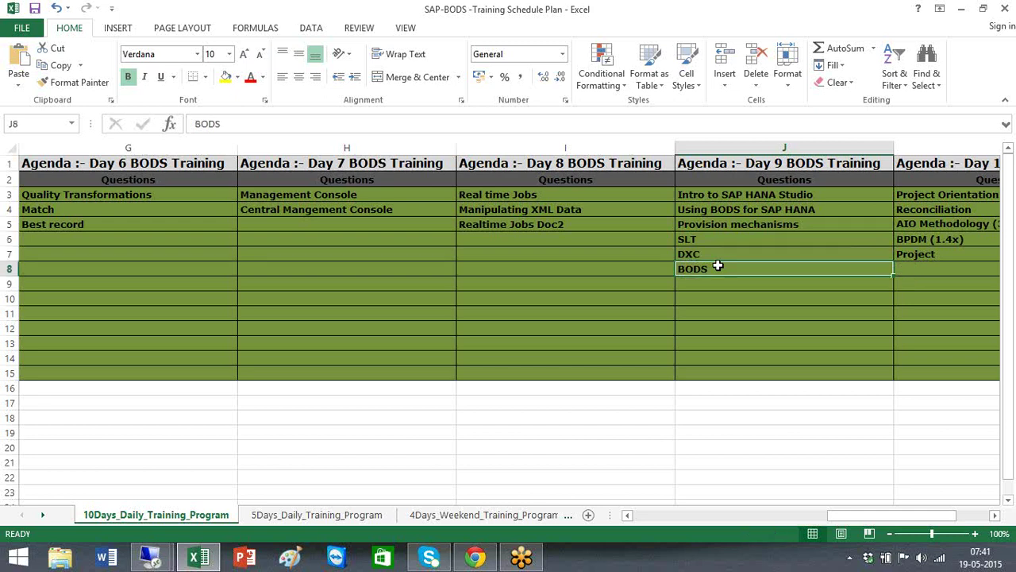
{"action": "left_click", "coordinate": [724, 210]}
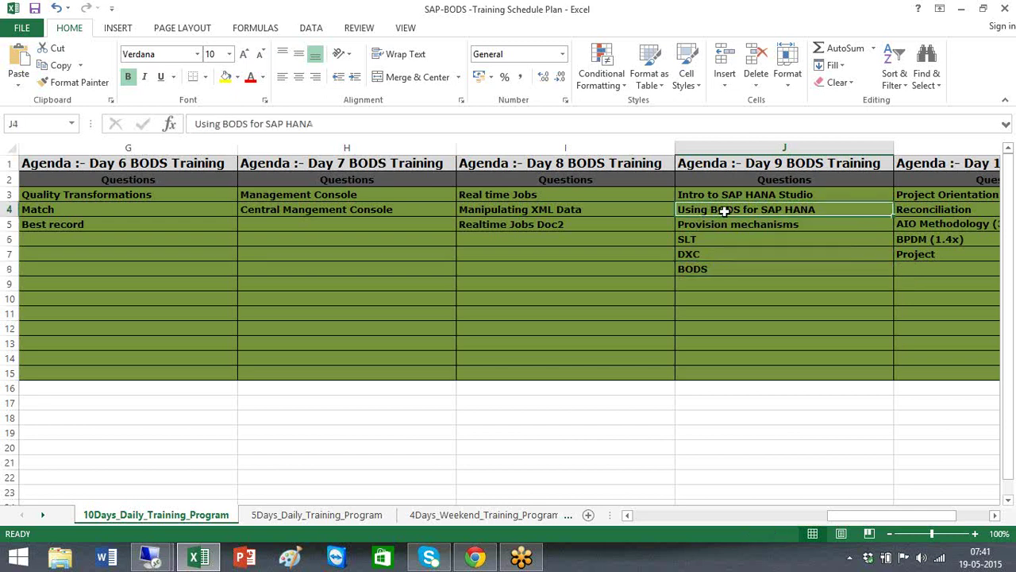
Scroll right to show Day 10's five topics, ending with Project, beside Day 9.
{"action": "left_click", "coordinate": [721, 268]}
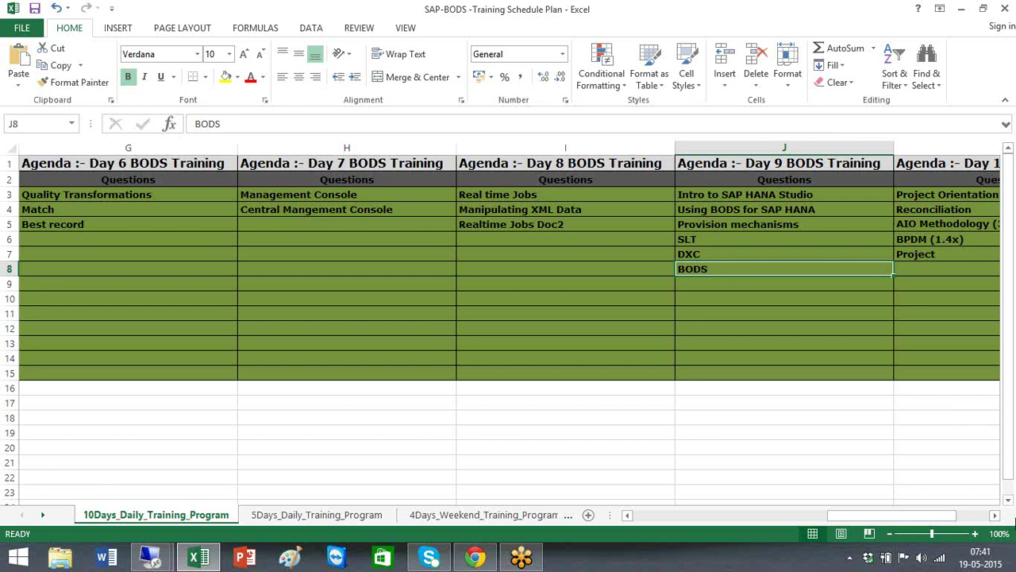
{"action": "left_click", "coordinate": [996, 516]}
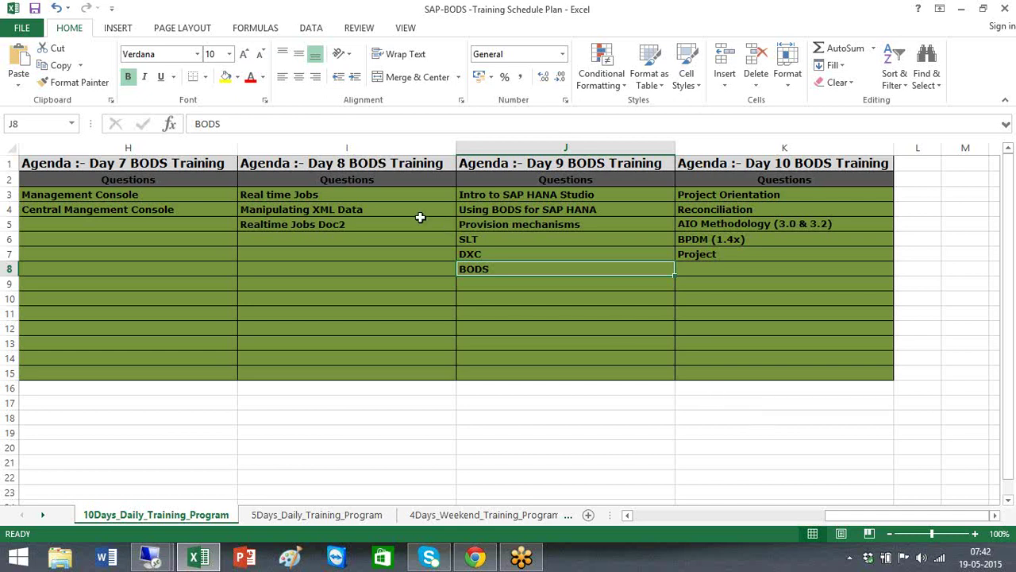
Review the Day 9 and Day 10 topic lists before editing.
{"action": "left_click", "coordinate": [293, 195]}
{"action": "left_click", "coordinate": [310, 222]}
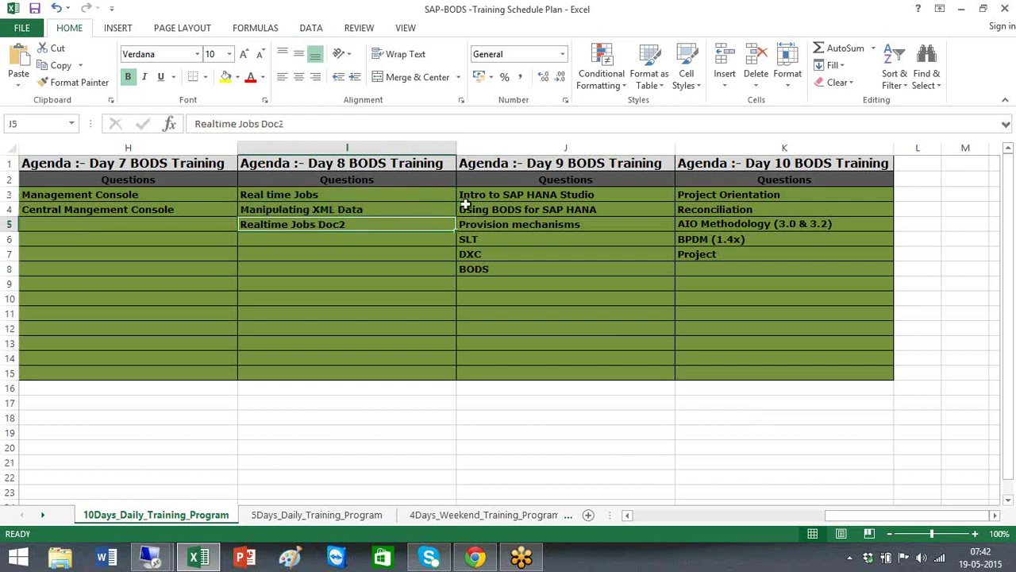
{"action": "left_click_drag", "start_coordinate": [514, 193], "coordinate": [514, 292]}
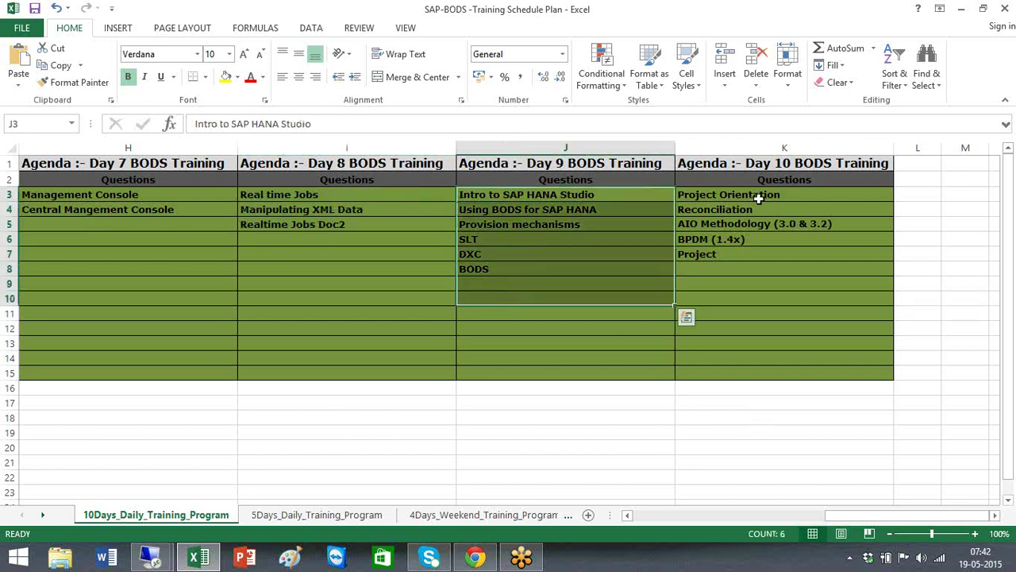
{"action": "left_click_drag", "start_coordinate": [757, 197], "coordinate": [761, 278]}
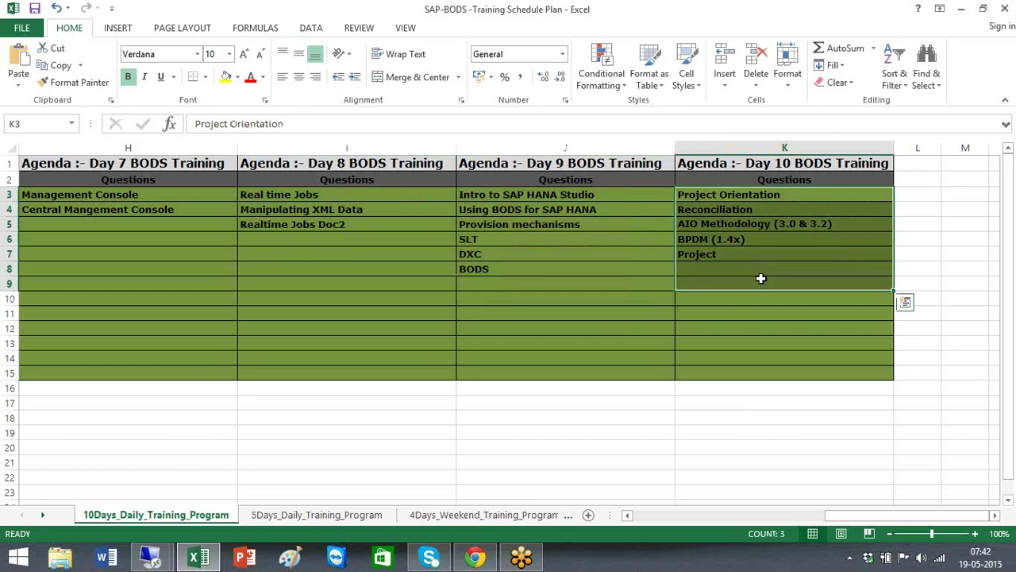
{"action": "left_click", "coordinate": [752, 210]}
{"action": "left_click", "coordinate": [703, 226]}
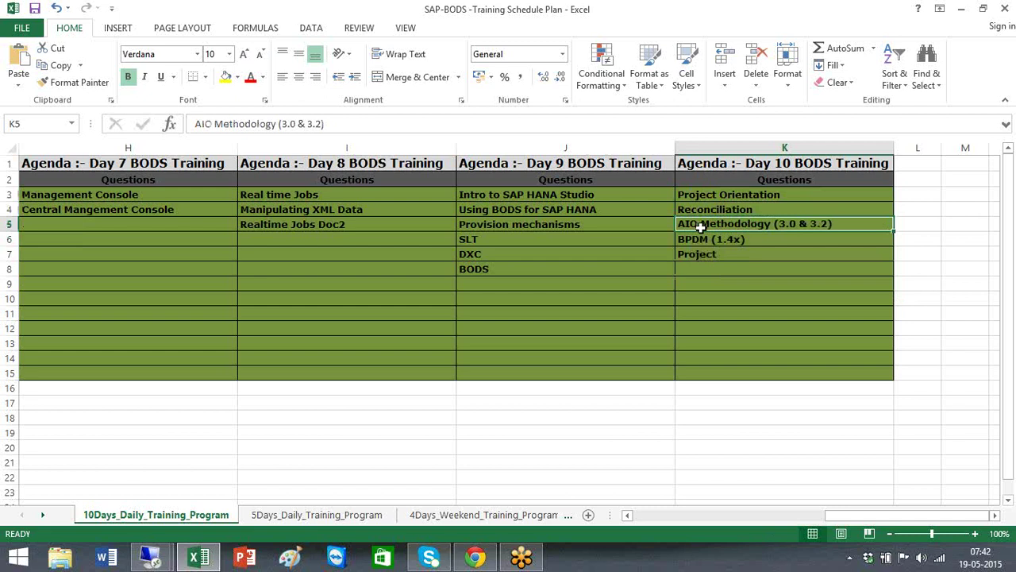
Add ' SME' to the AIO Methodology topic and ' RDS LE' to the BPDM (1.4x) topic.
{"action": "double_click", "coordinate": [864, 224]}
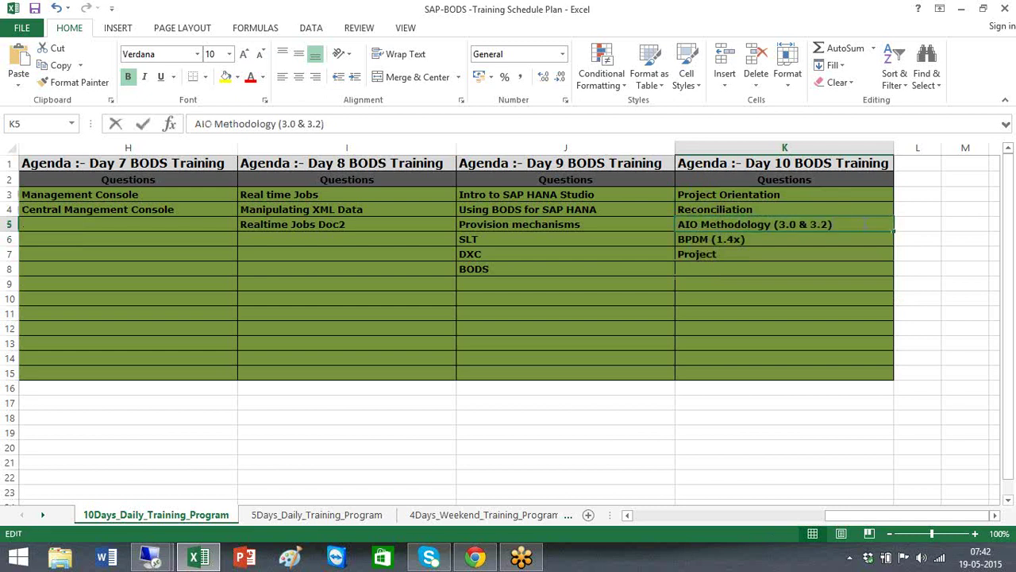
{"action": "type", "text": "SSM"}
{"action": "key", "text": "BackSpace"}
{"action": "key", "text": "BackSpace"}
{"action": "type", "text": "ME"}
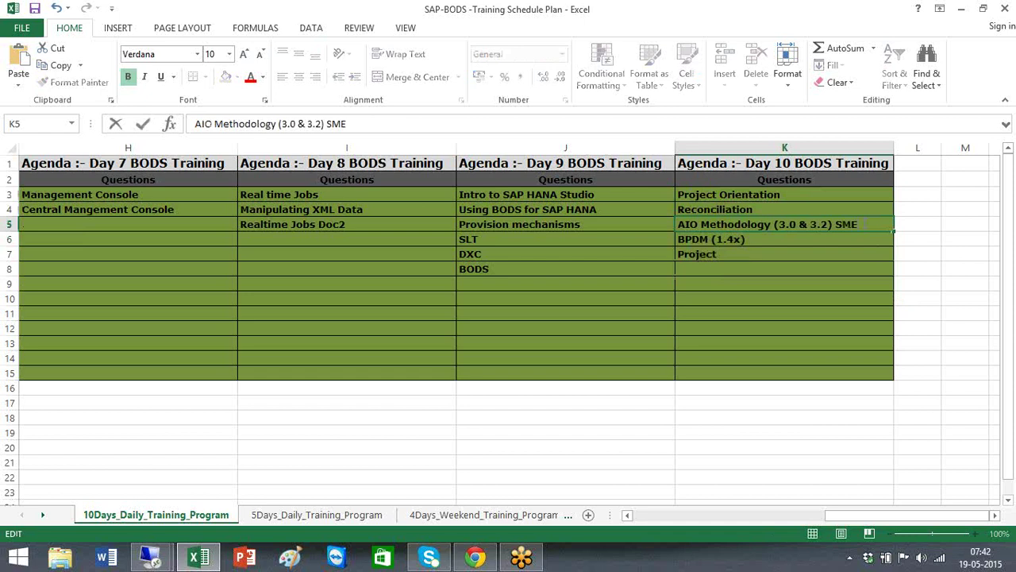
{"action": "key", "text": "Return"}
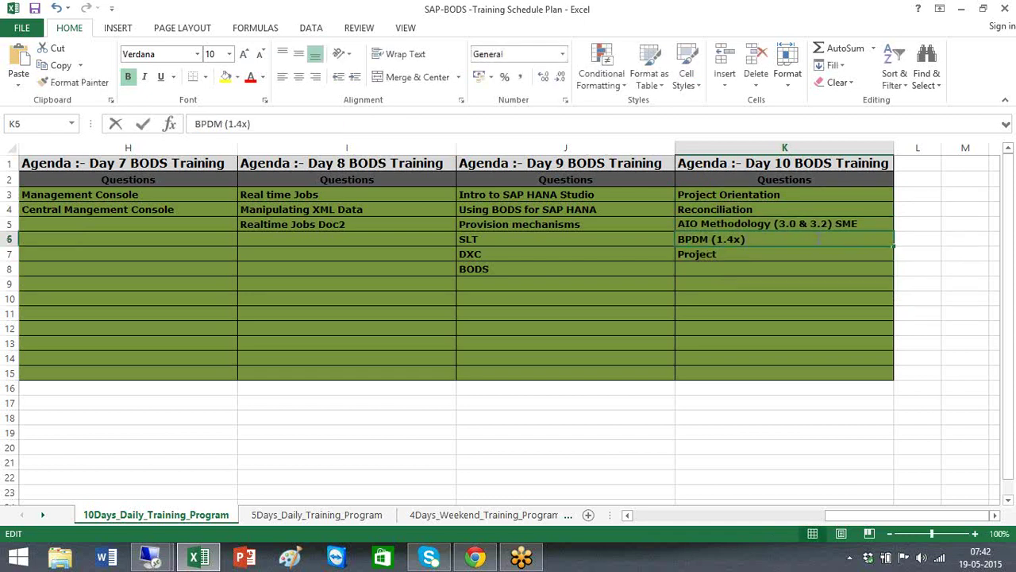
{"action": "type", "text": "RDS"}
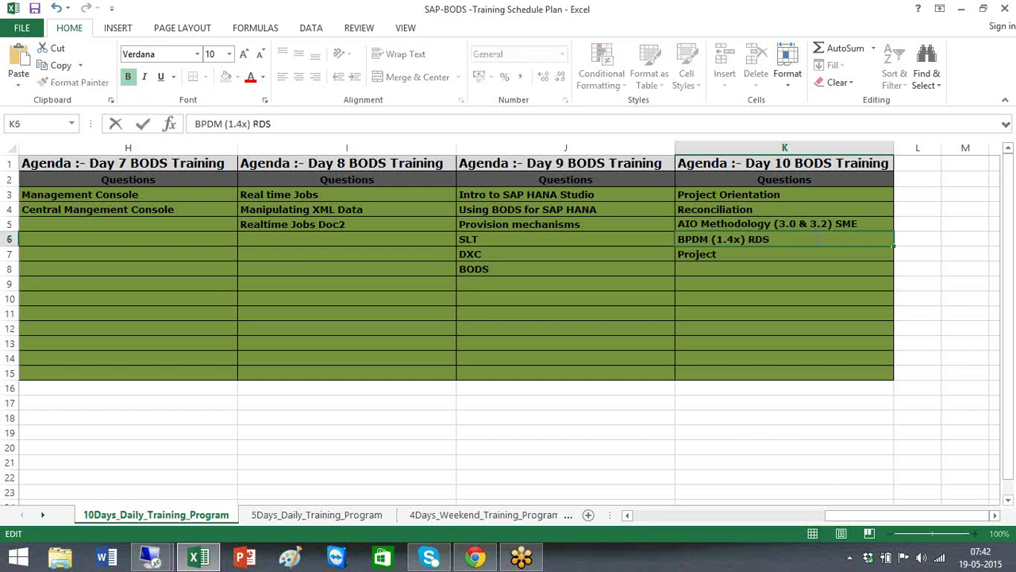
{"action": "type", "text": " LE"}
{"action": "left_click", "coordinate": [728, 254]}
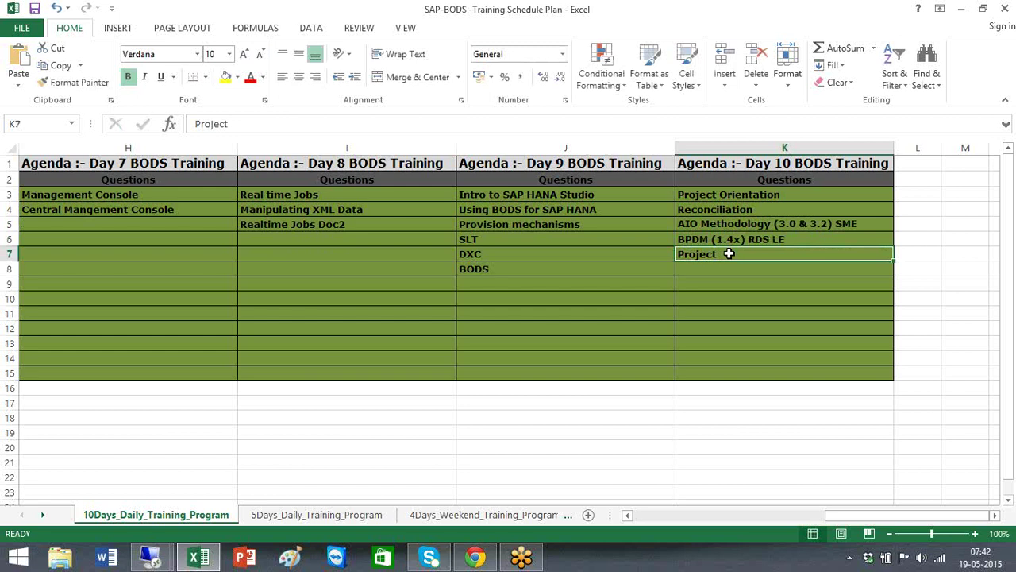
Check the edited BPDM and AIO Methodology topics against the other agenda entries.
{"action": "left_click", "coordinate": [720, 239]}
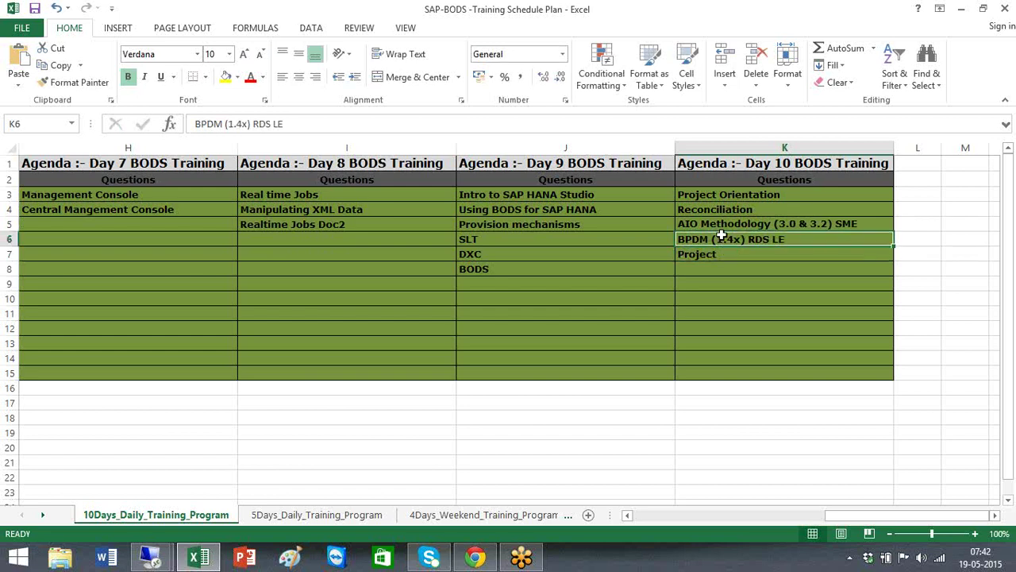
{"action": "left_click", "coordinate": [734, 222]}
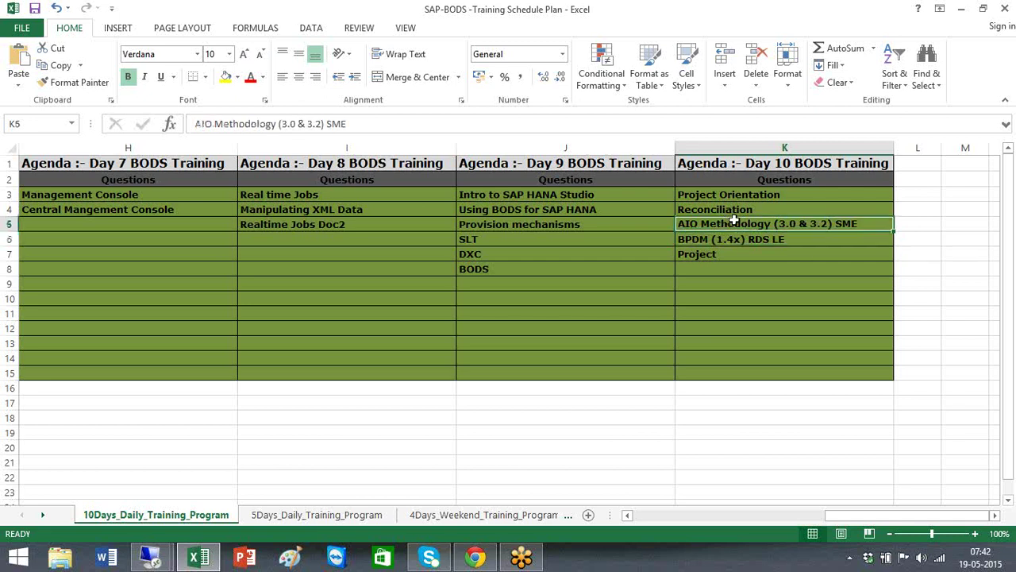
{"action": "left_click", "coordinate": [727, 256]}
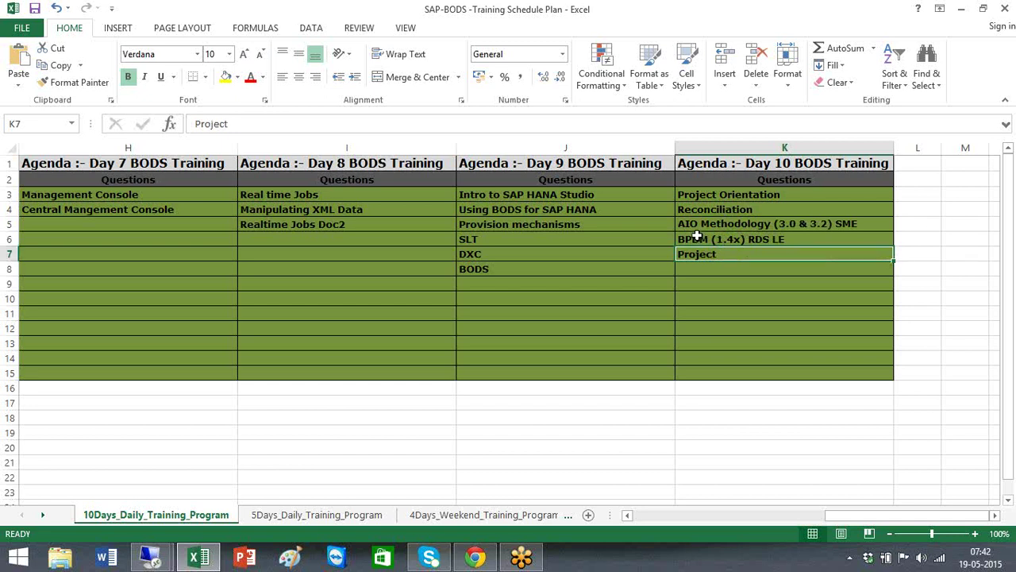
{"action": "left_click", "coordinate": [697, 237]}
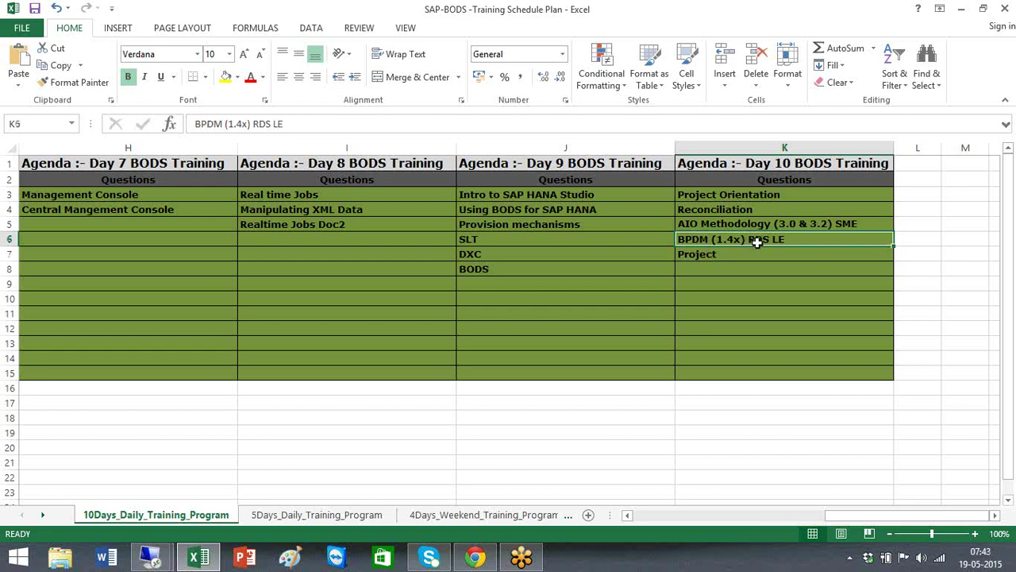
{"action": "left_click", "coordinate": [286, 195]}
{"action": "left_click", "coordinate": [287, 224]}
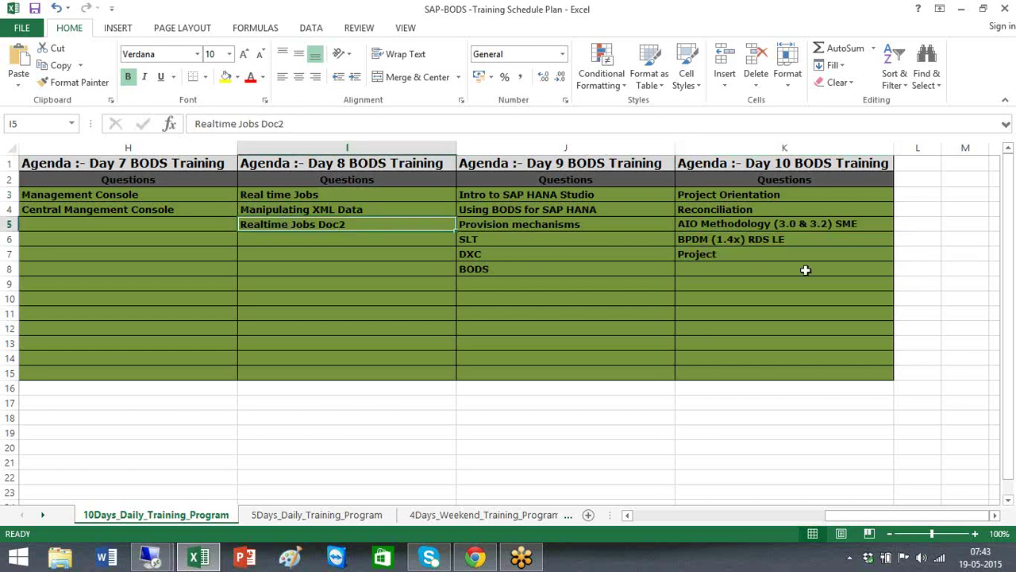
{"action": "left_click", "coordinate": [681, 239]}
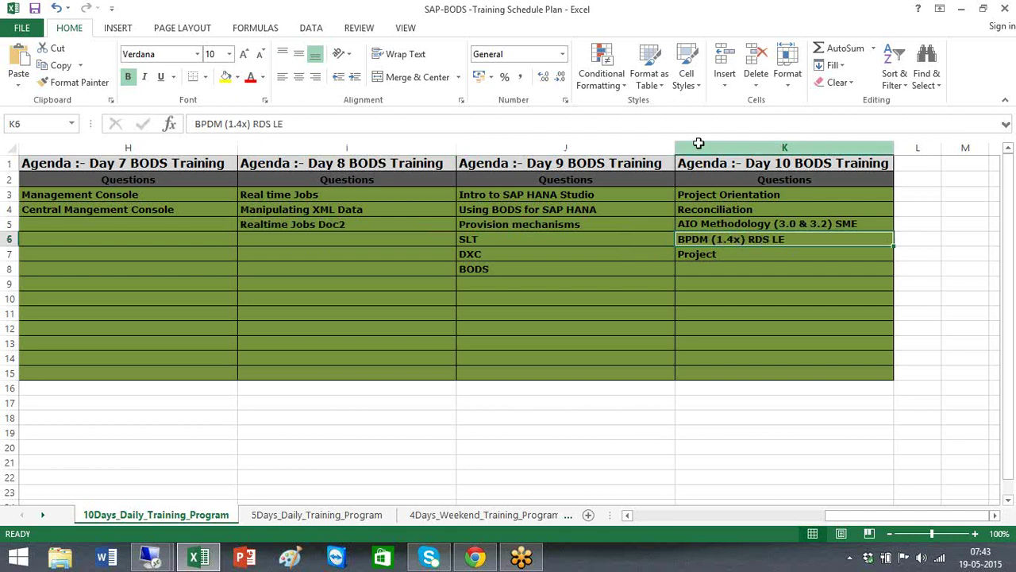
{"action": "left_click", "coordinate": [705, 197]}
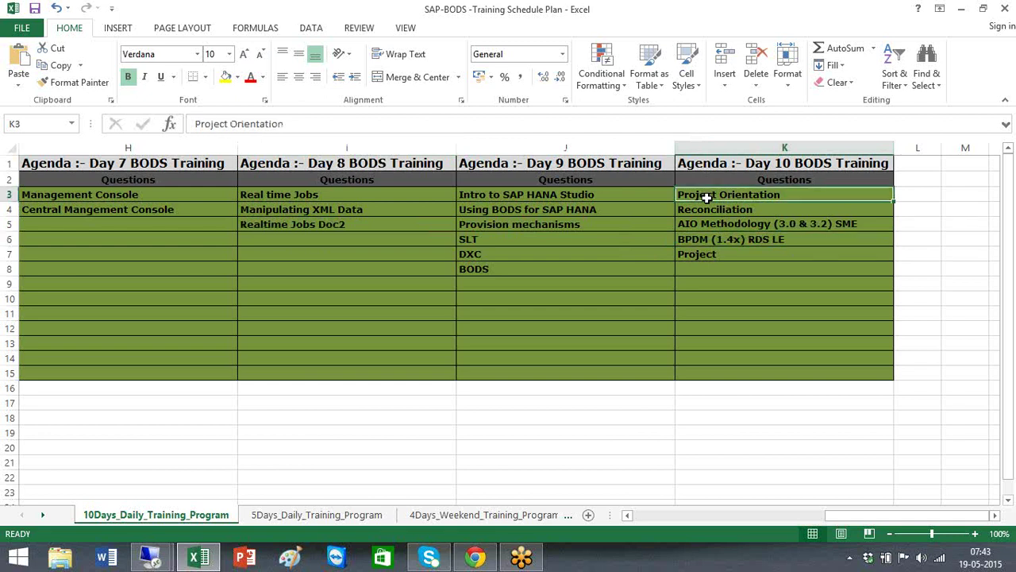
{"action": "left_click", "coordinate": [709, 256], "text": "shift"}
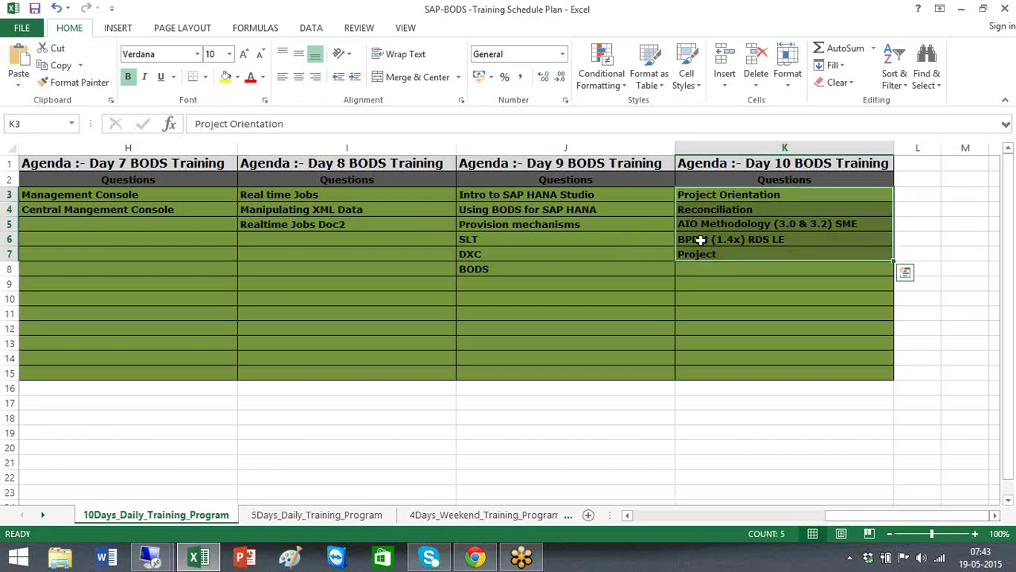
{"action": "left_click", "coordinate": [699, 239]}
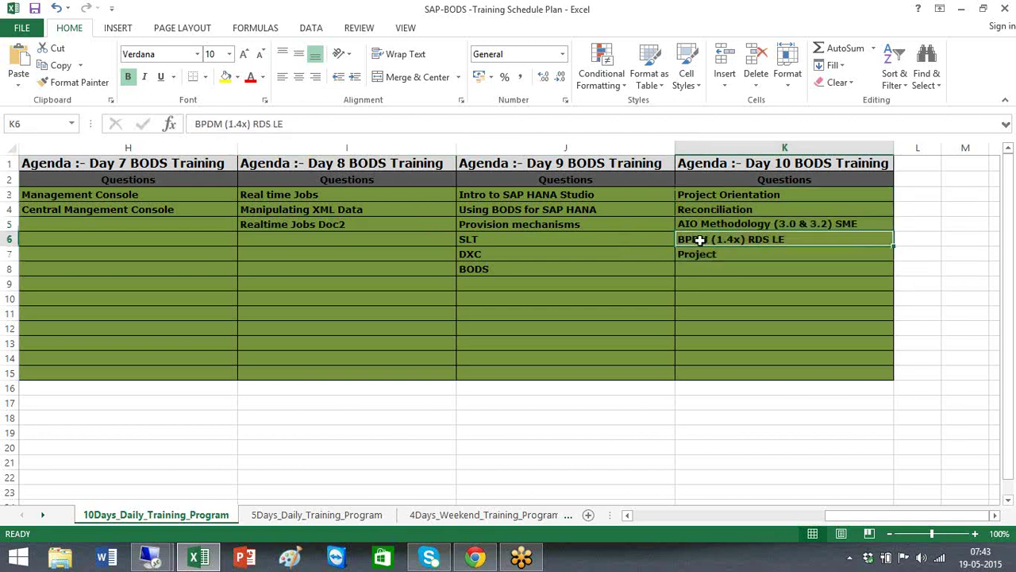
{"action": "left_click", "coordinate": [1001, 14]}
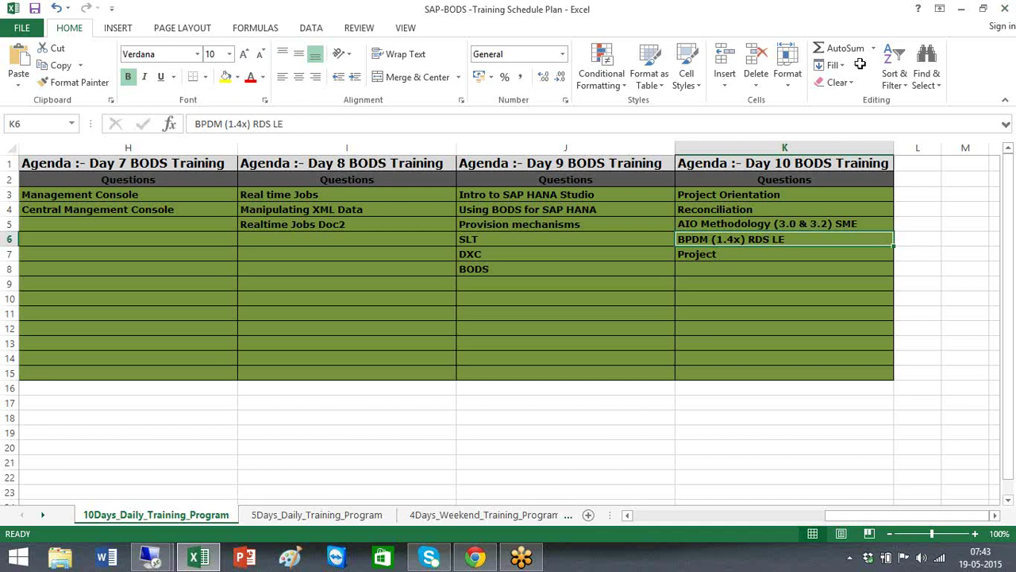
{"action": "left_click", "coordinate": [648, 515]}
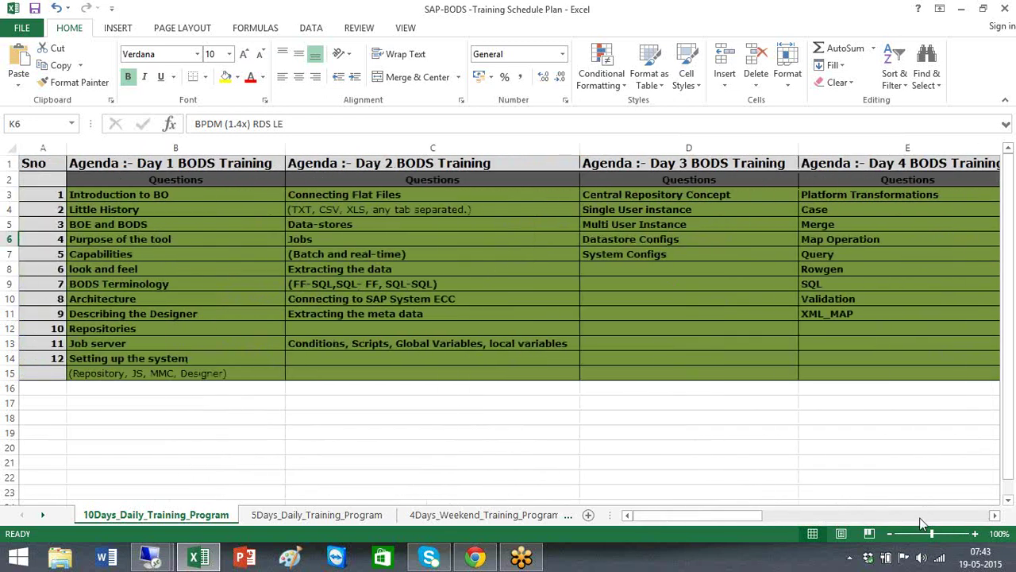
{"action": "left_click", "coordinate": [926, 516]}
{"action": "left_click", "coordinate": [926, 516]}
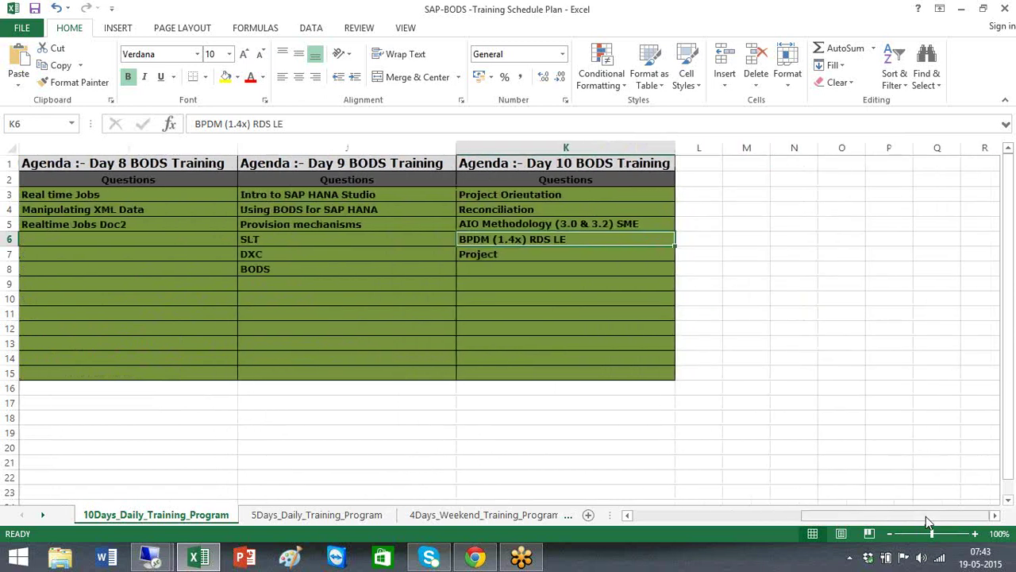
{"action": "left_click", "coordinate": [148, 209]}
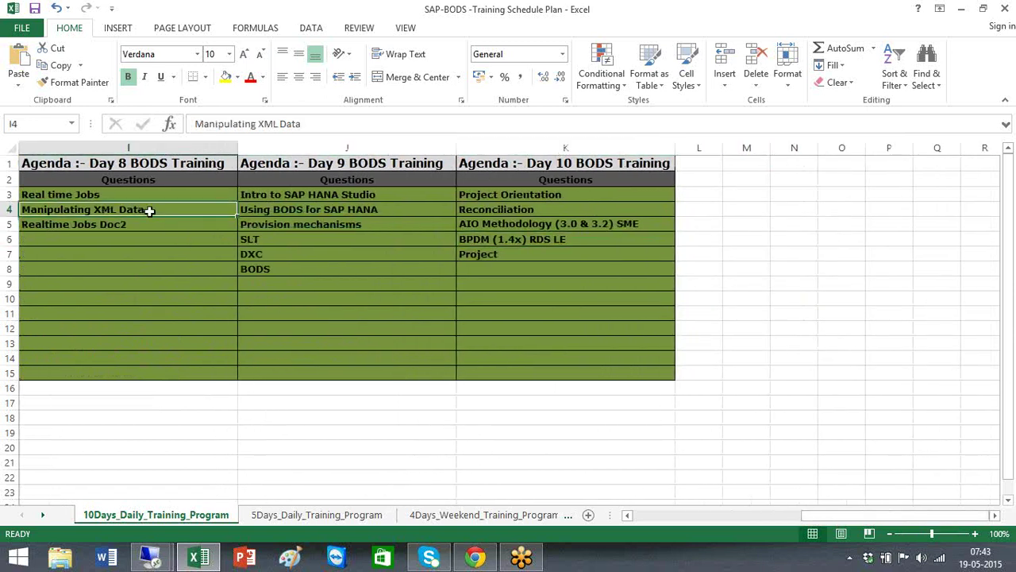
{"action": "key", "text": "Up"}
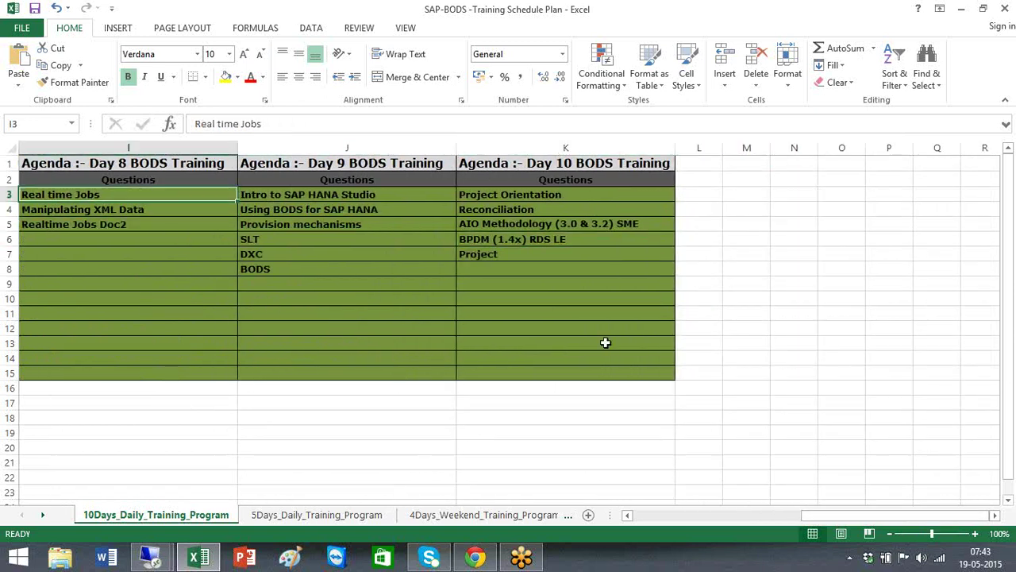
{"action": "key", "text": "alt+Tab"}
Enter the contact's e-mail address in cell J23.
{"action": "double_click", "coordinate": [341, 489]}
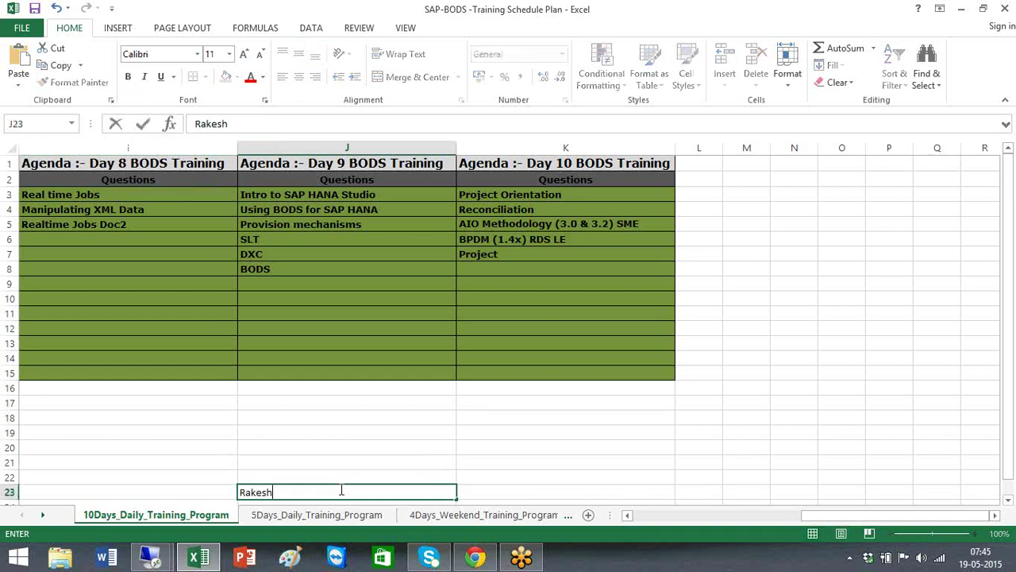
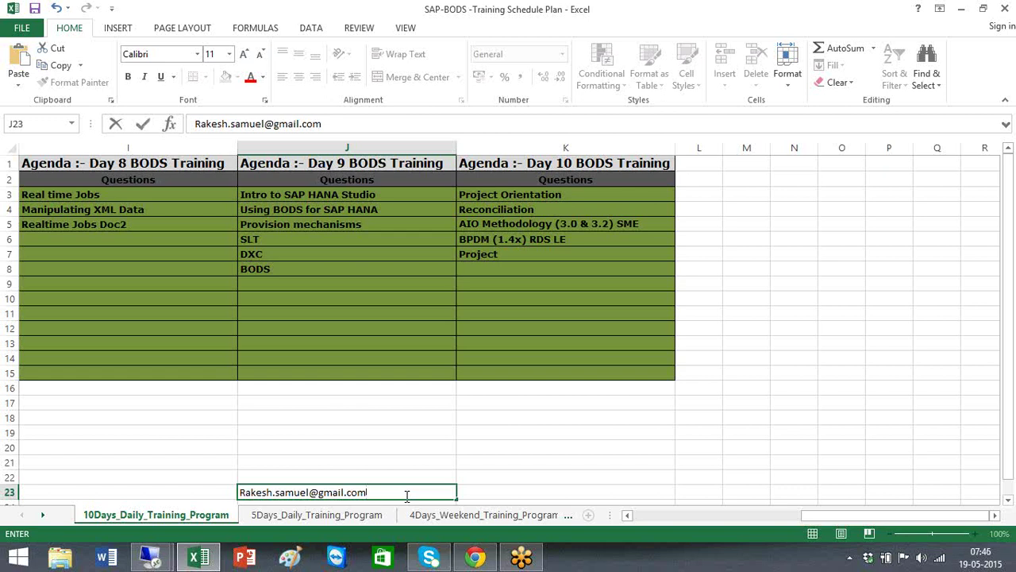
{"action": "left_click", "coordinate": [516, 430]}
Type the note 'Generic Erros' into cell K19.
{"action": "type", "text": "Genc"}
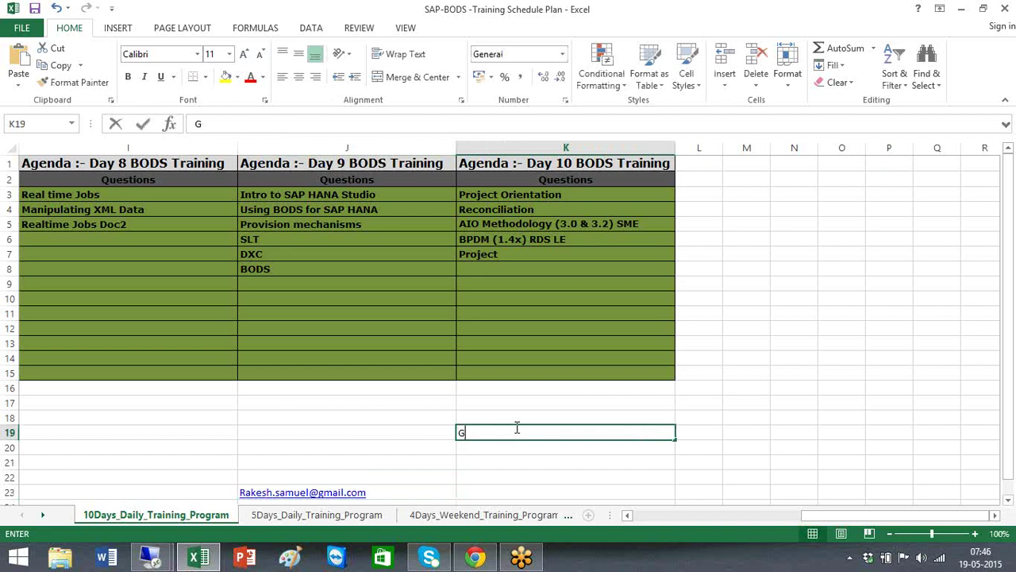
{"action": "key", "text": "BackSpace"}
{"action": "type", "text": "eric Erros"}
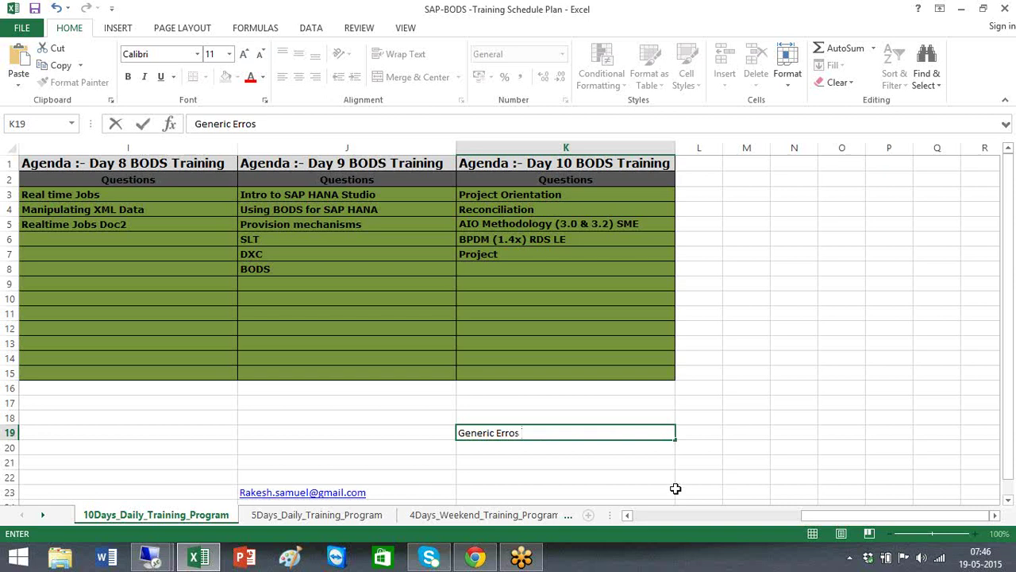
{"action": "left_click", "coordinate": [676, 490]}
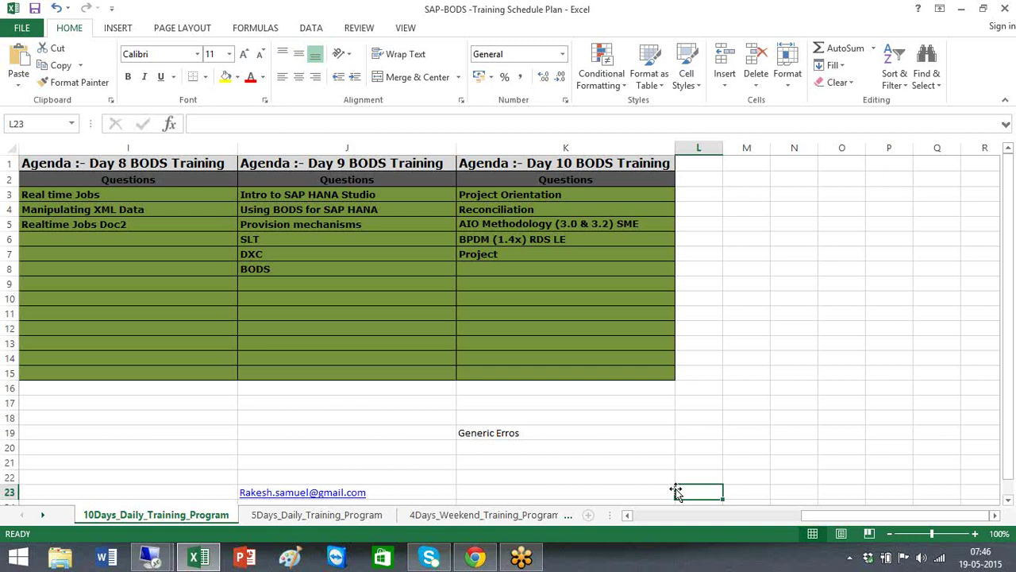
{"action": "left_click", "coordinate": [545, 439]}
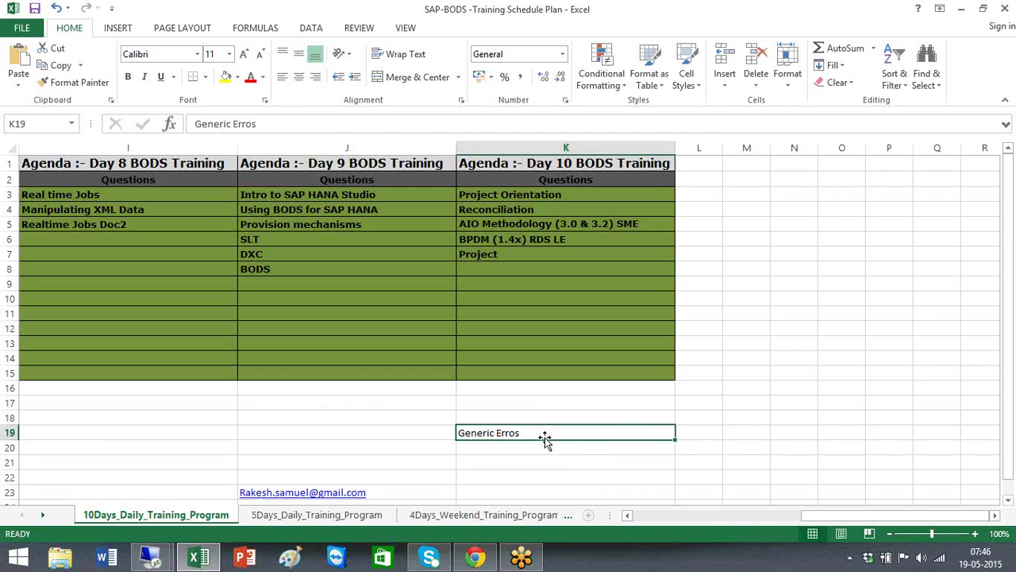
{"action": "left_click", "coordinate": [994, 37]}
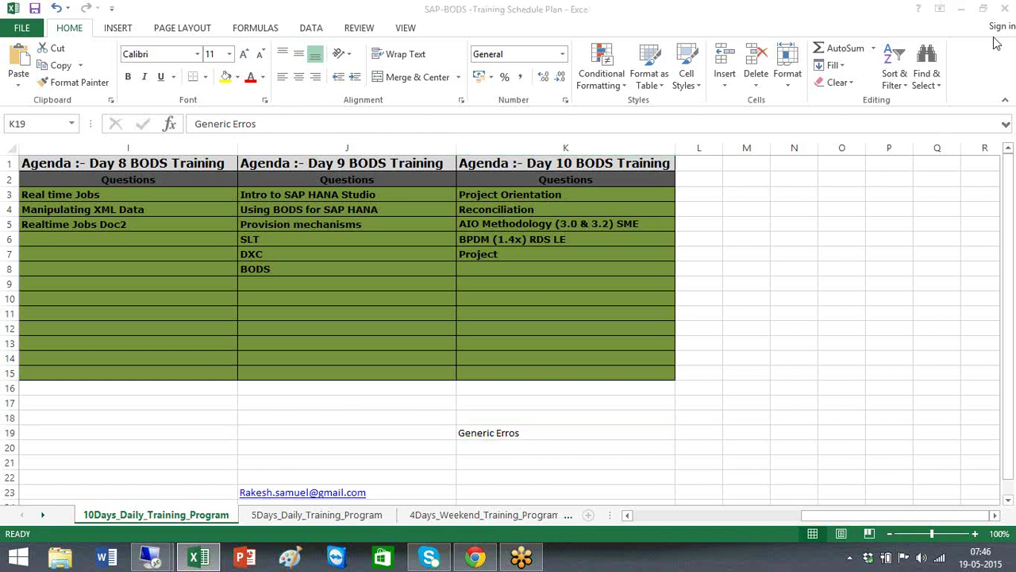
{"action": "left_click", "coordinate": [148, 560]}
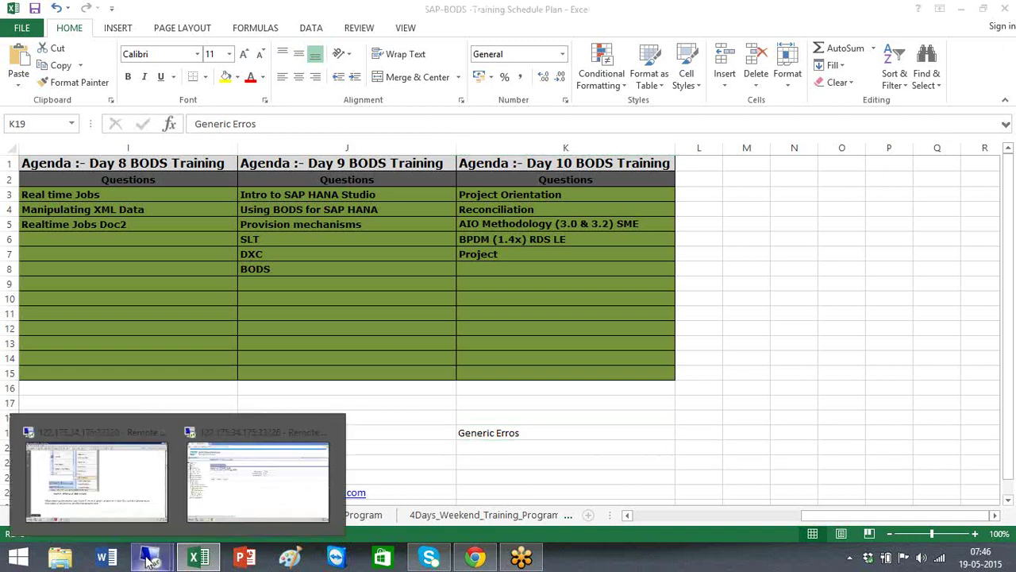
{"action": "left_click", "coordinate": [129, 501]}
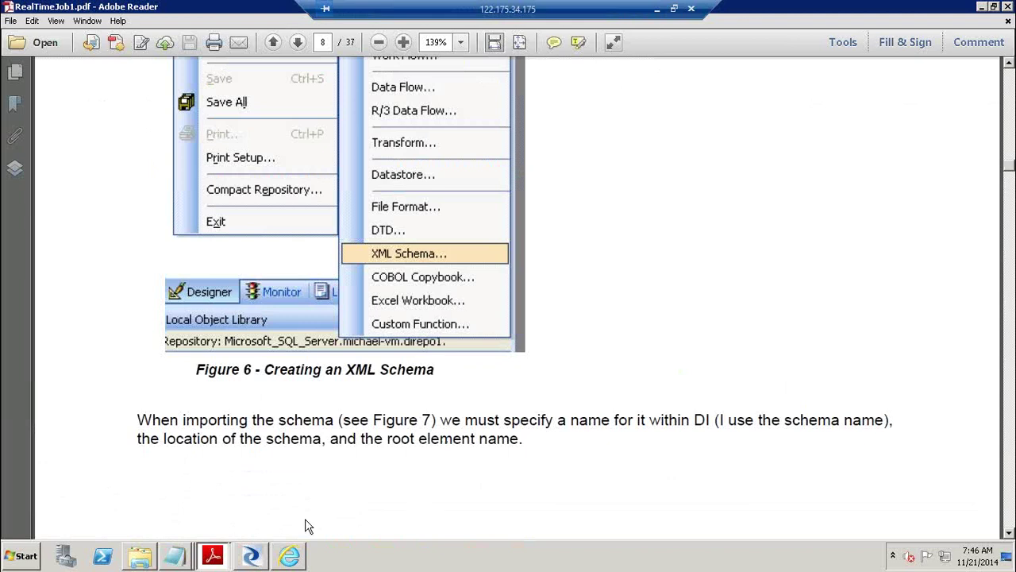
{"action": "left_click", "coordinate": [251, 556]}
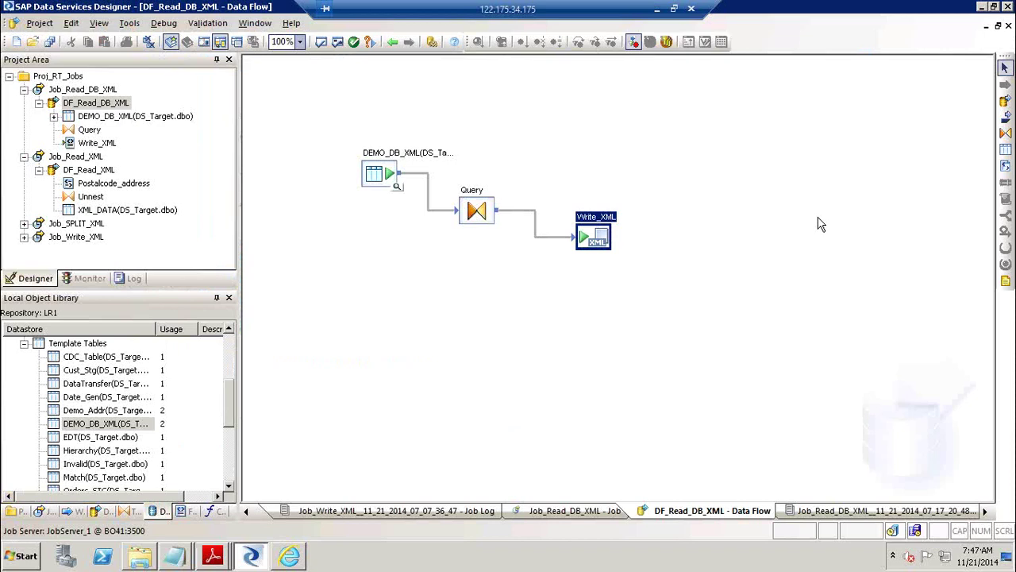
{"action": "left_click", "coordinate": [657, 9]}
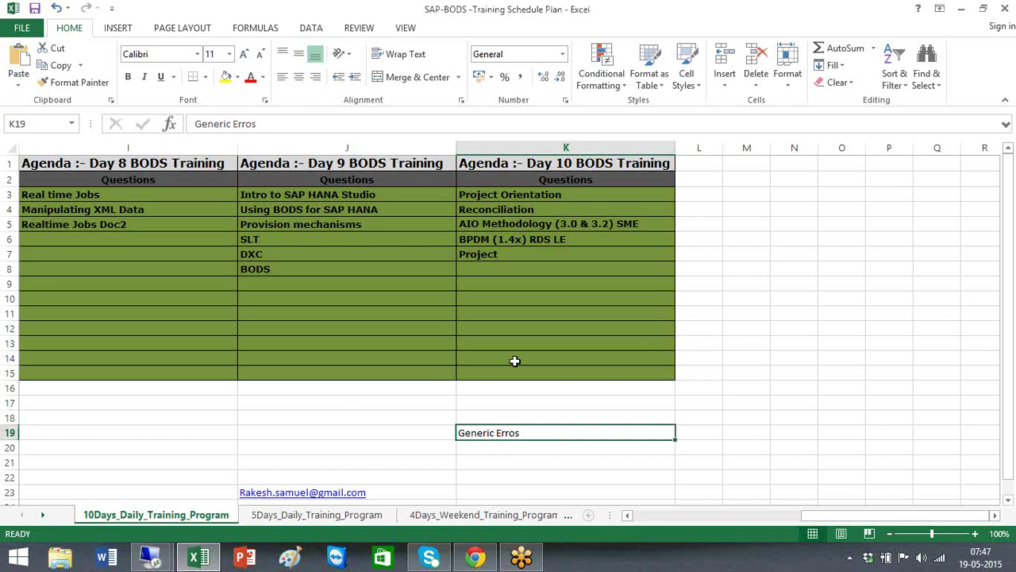
{"action": "mouse_move", "coordinate": [1005, 17]}
{"action": "mouse_move", "coordinate": [153, 562]}
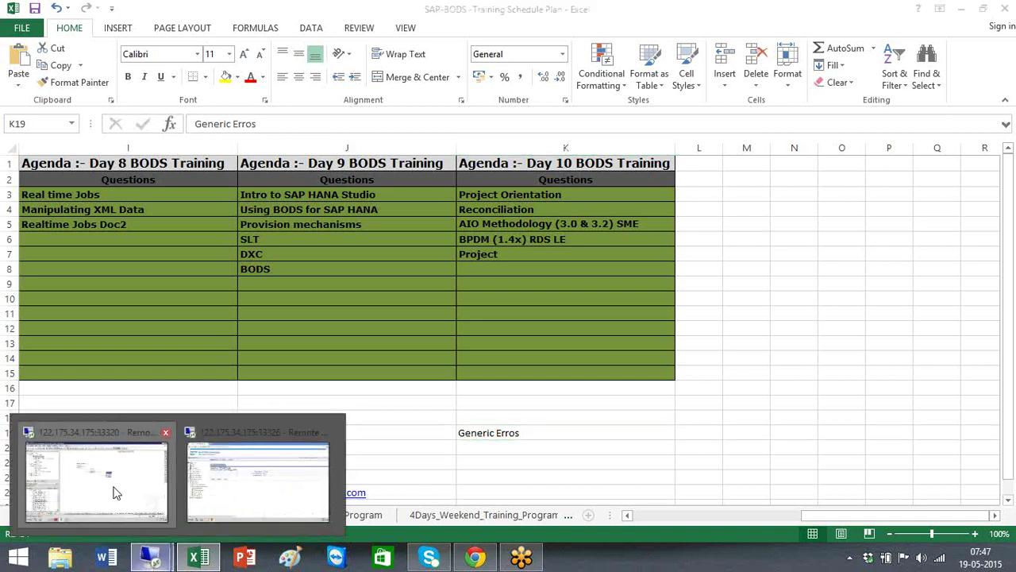
Open the FF_CDC_MAPSRC flat file format for editing in the Designer.
{"action": "left_click", "coordinate": [111, 480]}
{"action": "left_click", "coordinate": [187, 512]}
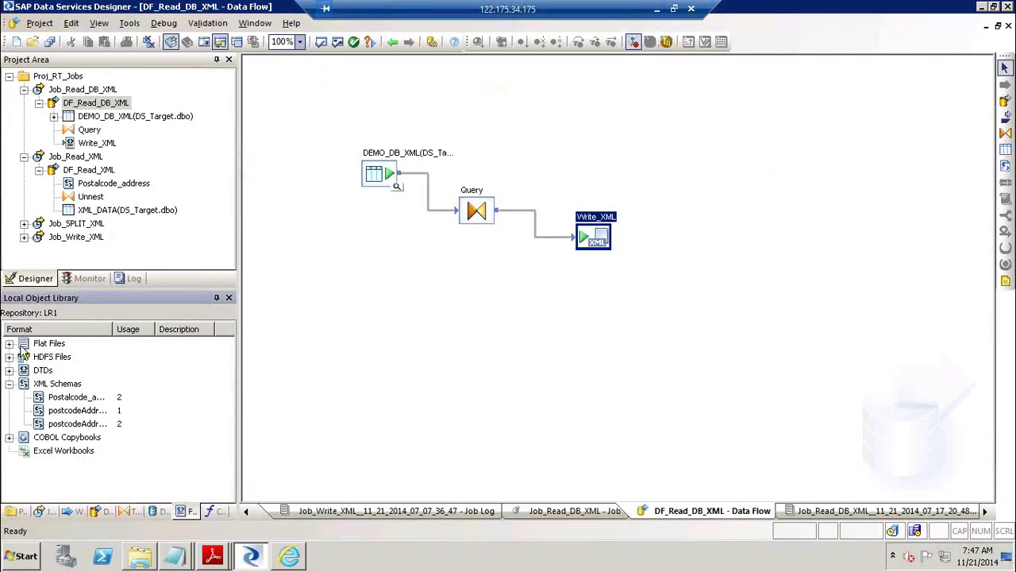
{"action": "left_click", "coordinate": [8, 343]}
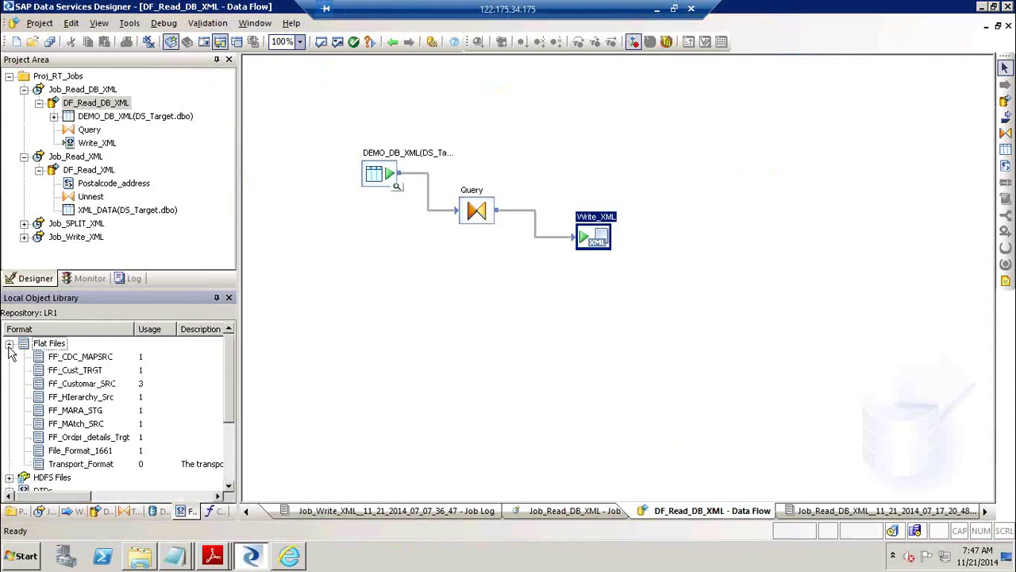
{"action": "left_click", "coordinate": [80, 356]}
{"action": "right_click", "coordinate": [80, 357]}
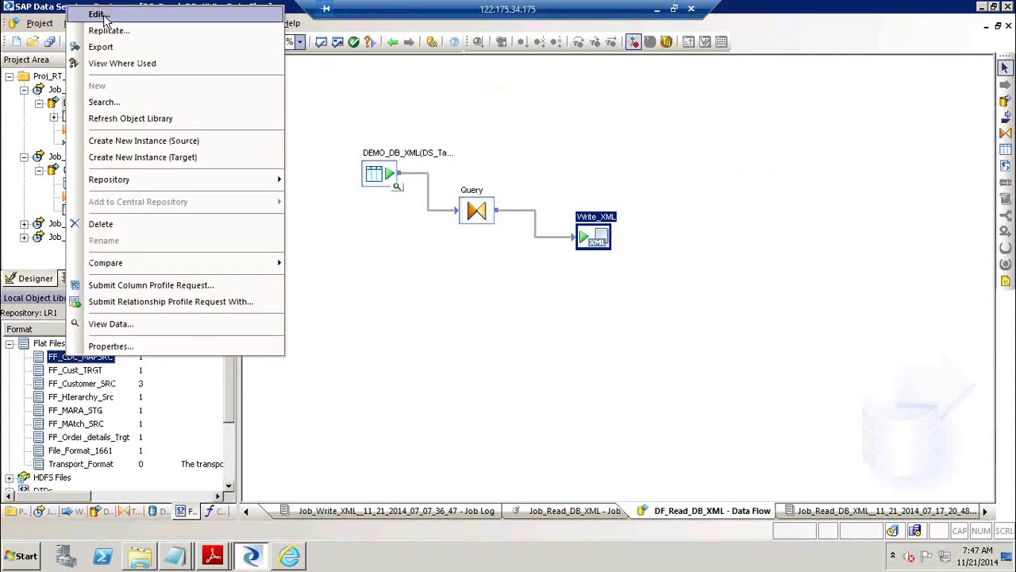
{"action": "left_click", "coordinate": [99, 14]}
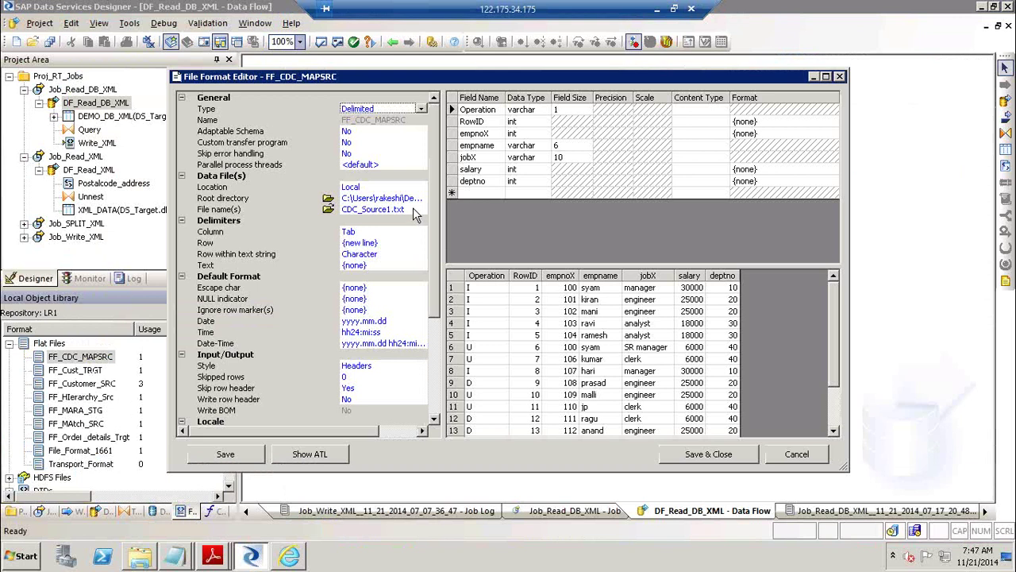
Try changing the source file name to CDC_Source*.txt, then cancel without saving.
{"action": "left_click", "coordinate": [323, 209]}
{"action": "left_click", "coordinate": [321, 209]}
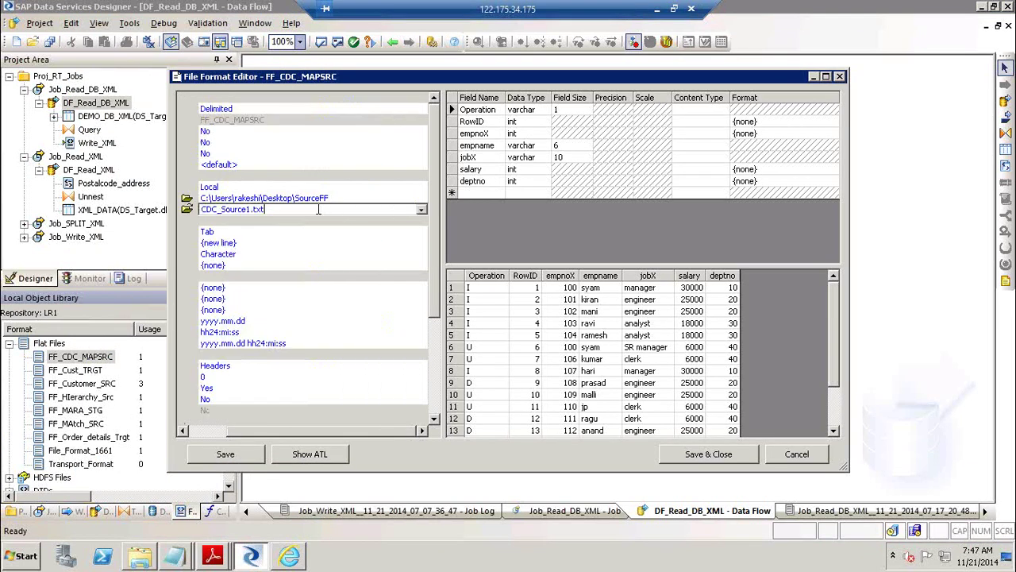
{"action": "left_click", "coordinate": [252, 210]}
{"action": "key", "text": "BackSpace"}
{"action": "type", "text": "*"}
{"action": "double_click", "coordinate": [248, 209]}
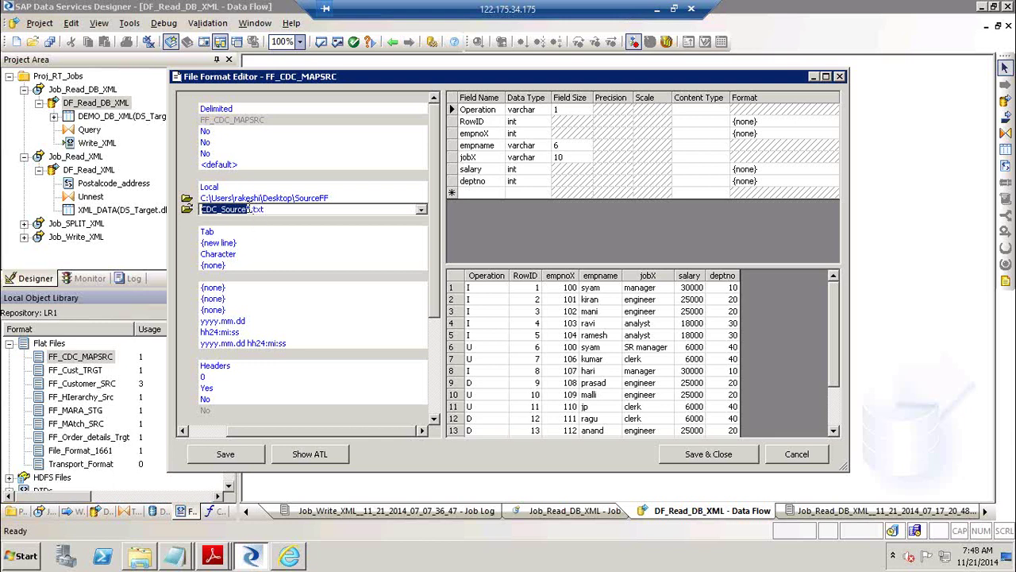
{"action": "left_click", "coordinate": [248, 209]}
{"action": "left_click", "coordinate": [794, 458]}
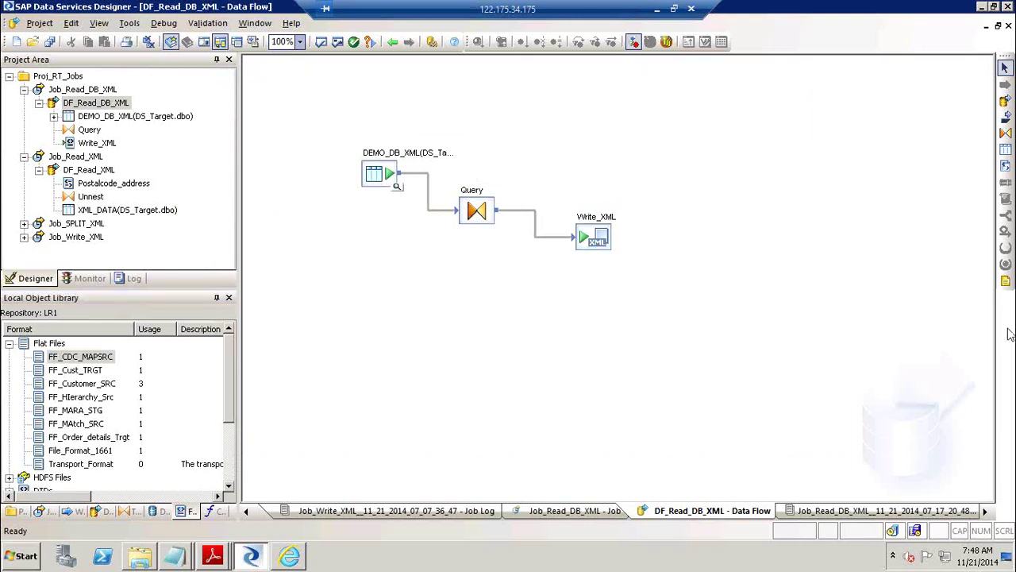
{"action": "left_click", "coordinate": [656, 9]}
{"action": "left_click", "coordinate": [385, 486]}
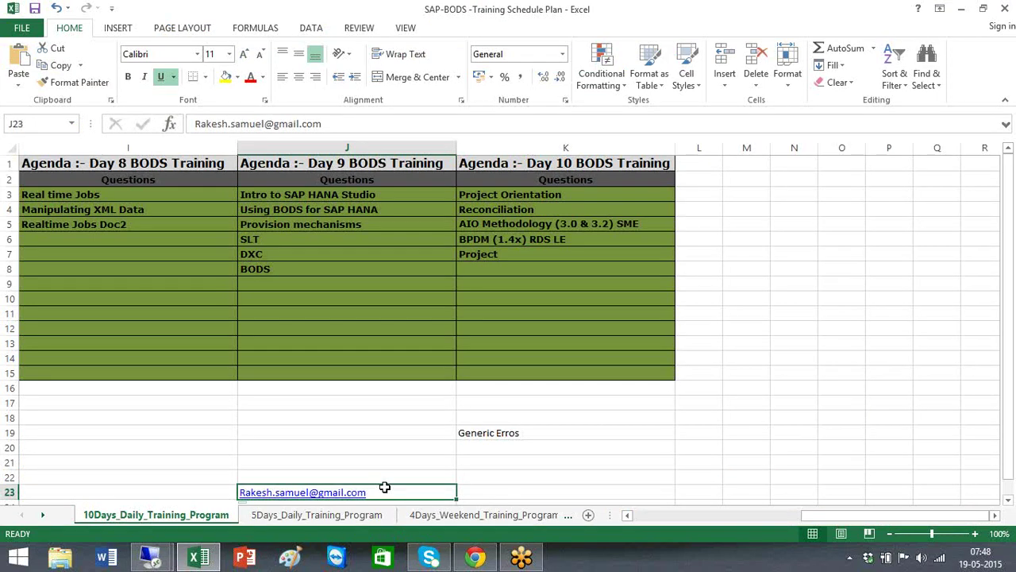
{"action": "left_click", "coordinate": [125, 205]}
{"action": "left_click", "coordinate": [447, 205]}
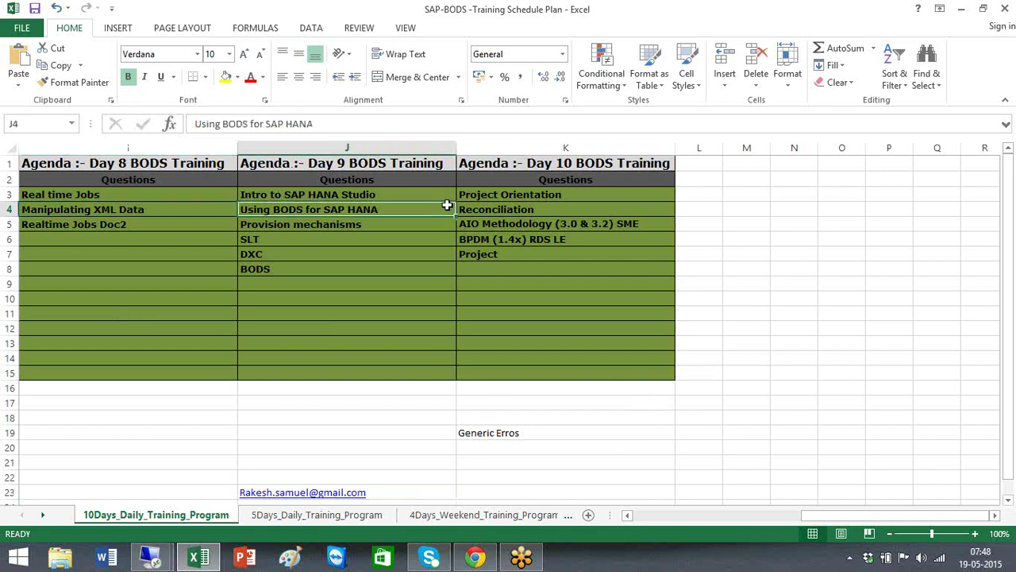